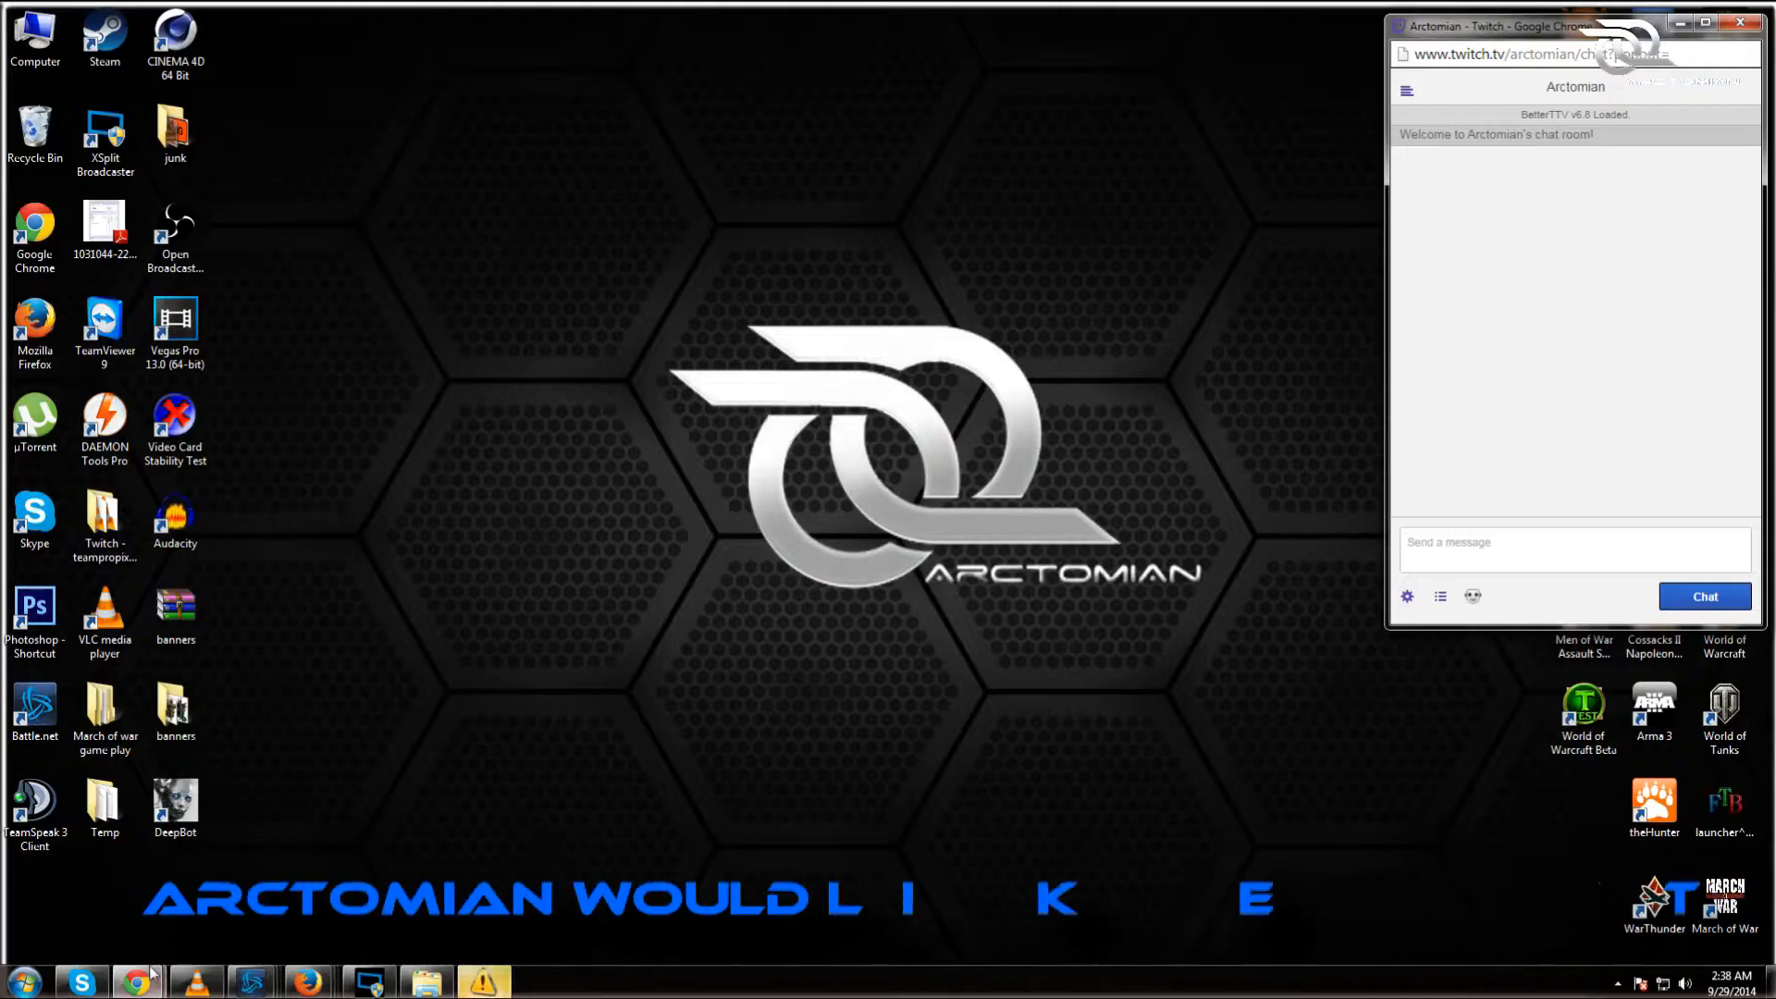
# Step: Bring the Twitch browser window to the front from its taskbar preview
pyautogui.moveTo(298, 980)
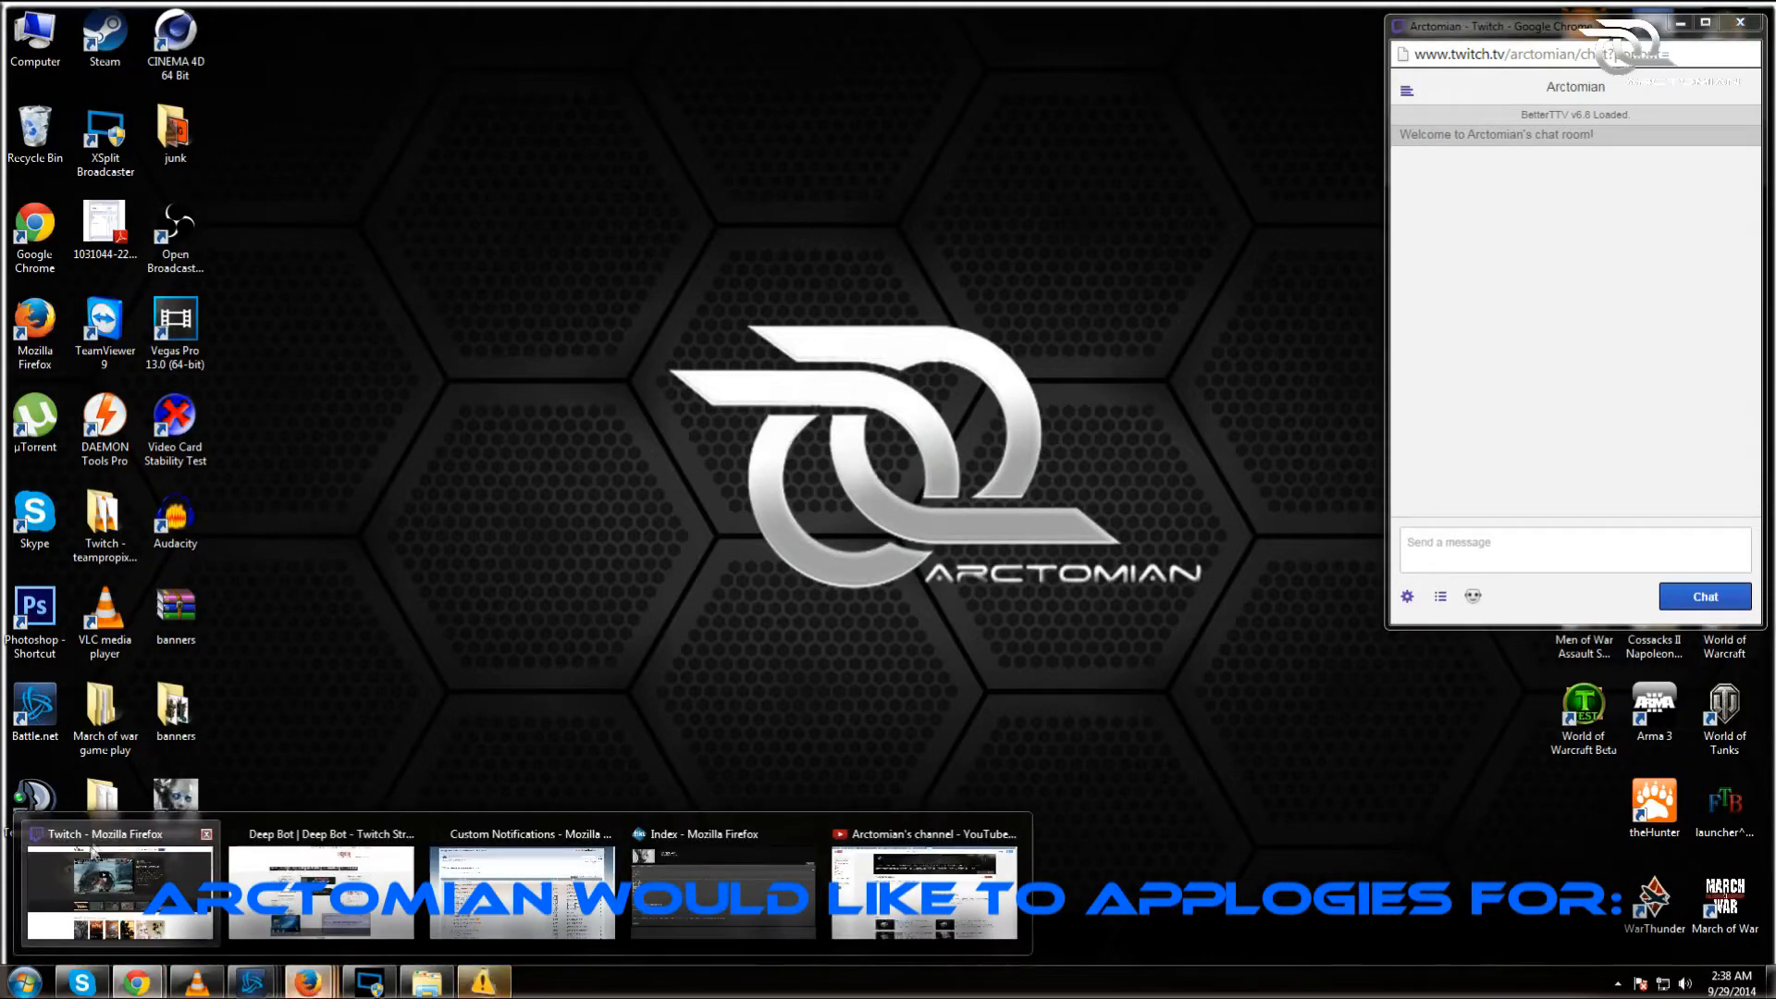
pyautogui.click(130, 888)
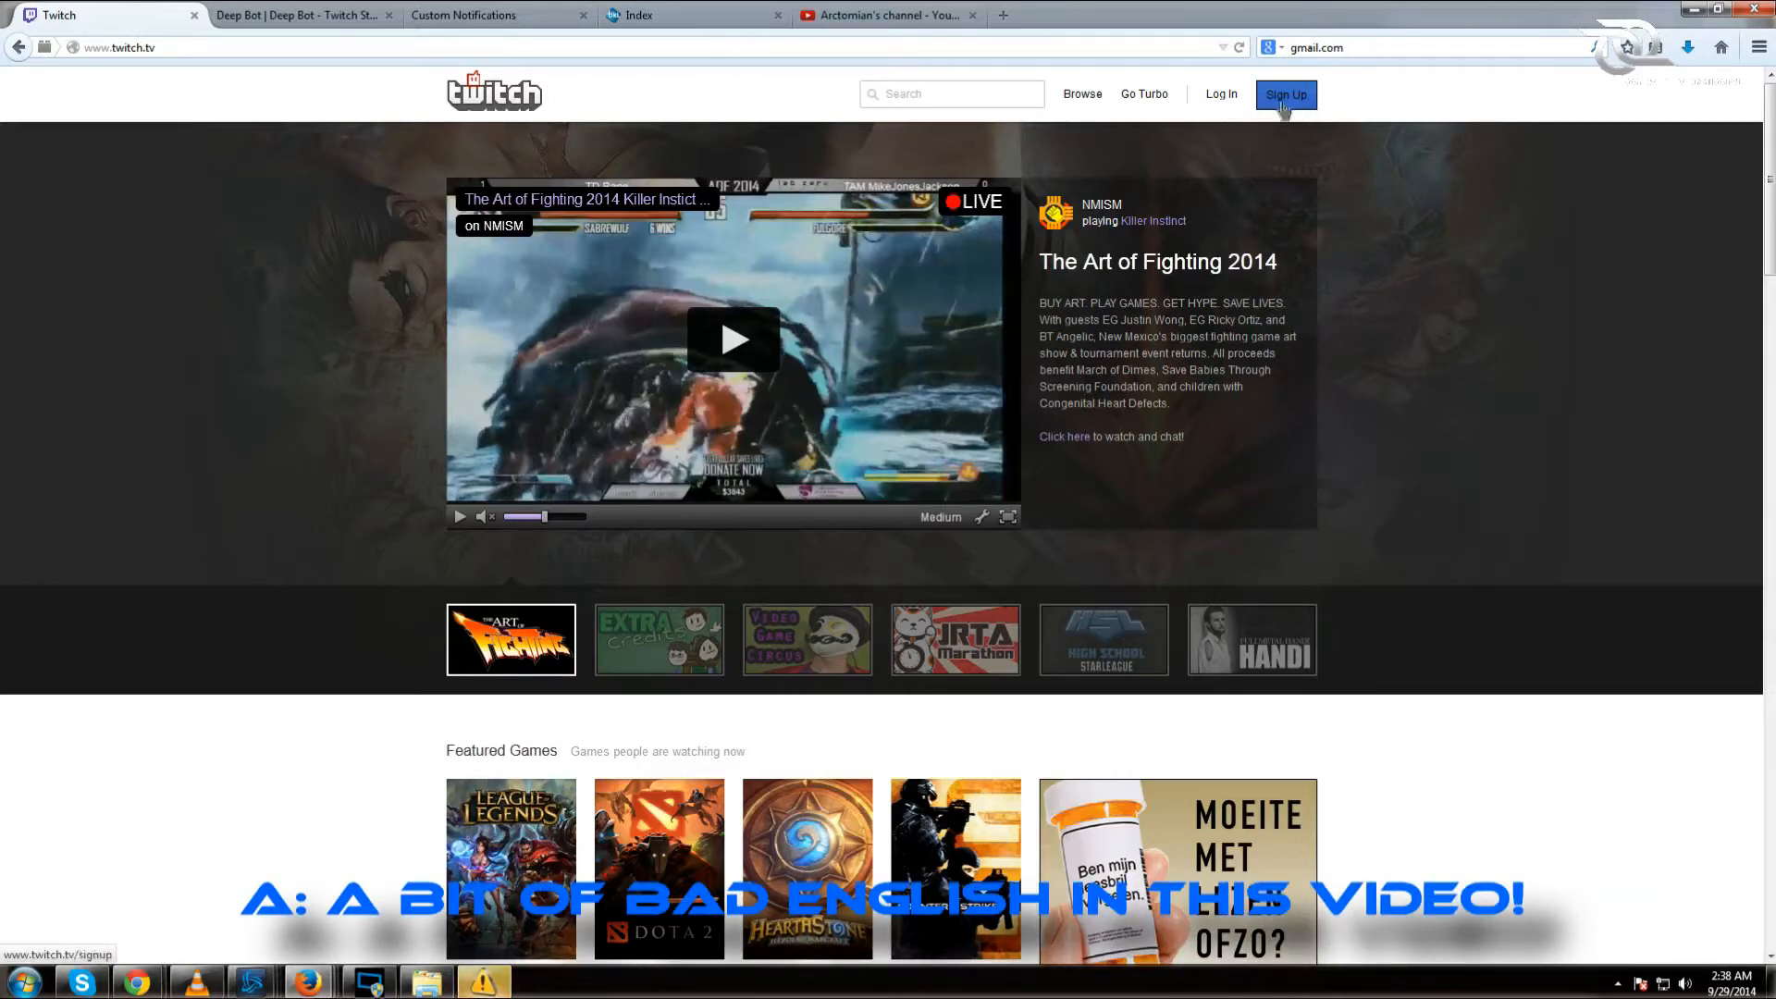
# Step: Start a Twitch sign-up with bot username 'Arcbot', abandon it, and open the login form
pyautogui.click(1285, 97)
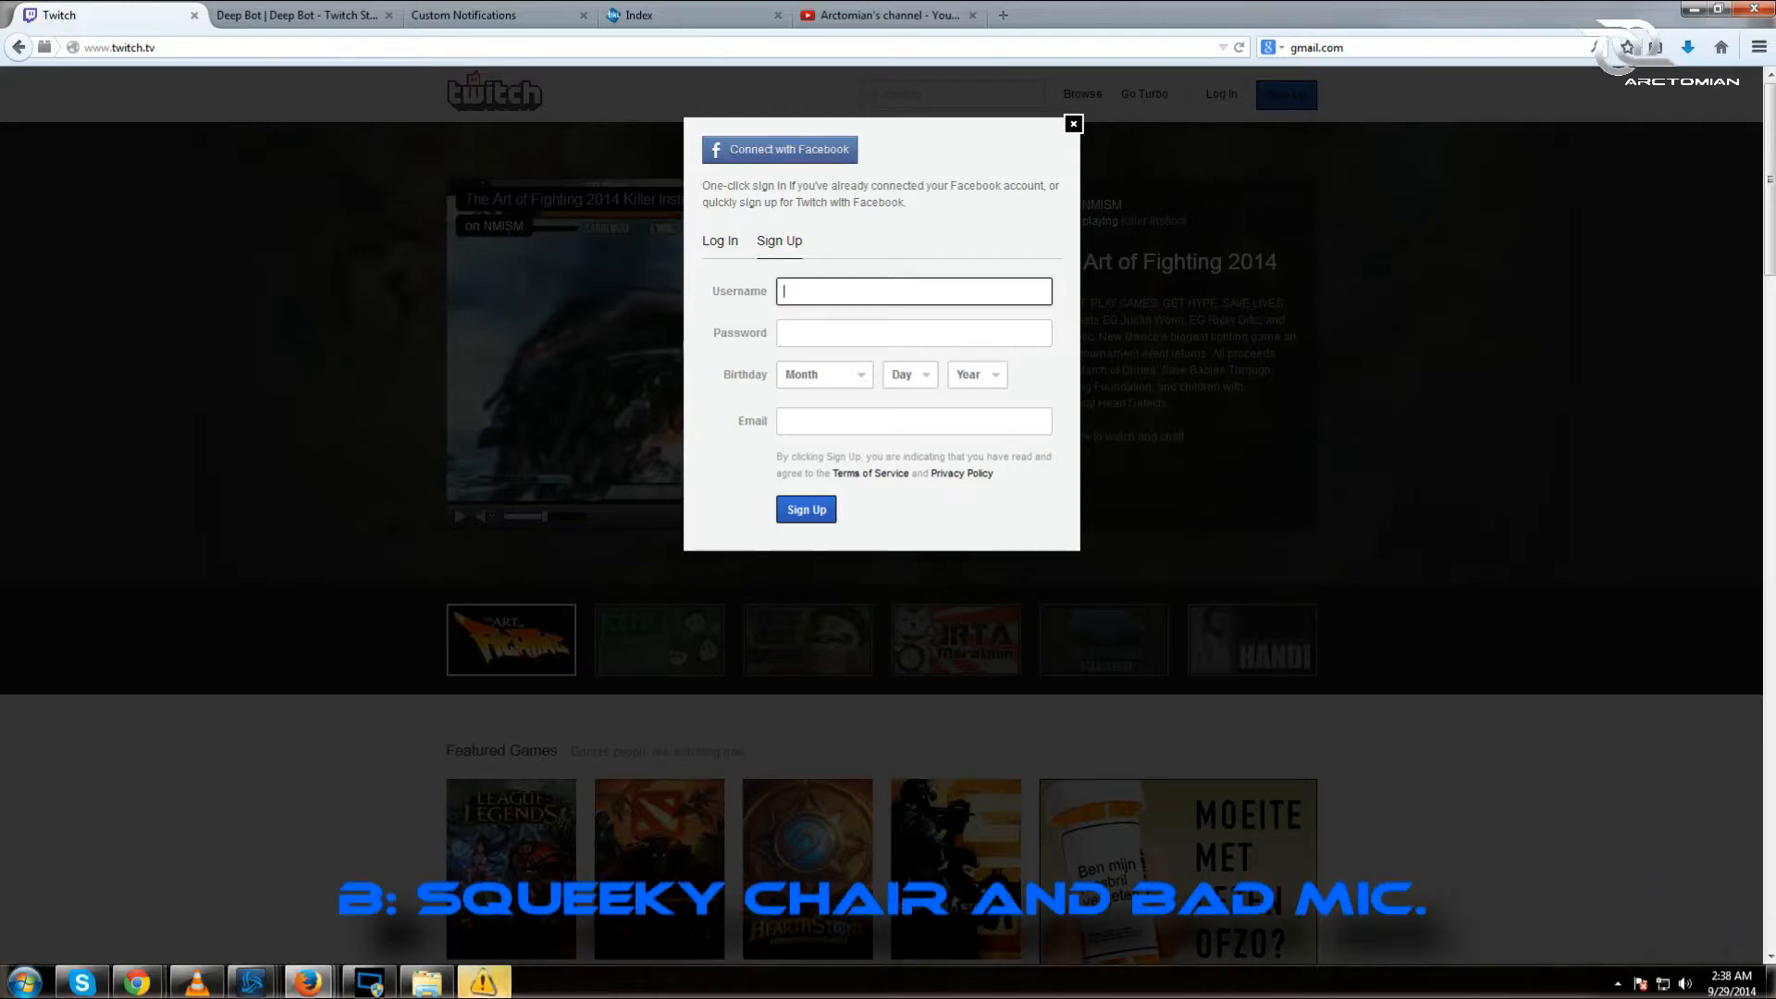
pyautogui.write('Arcbot')
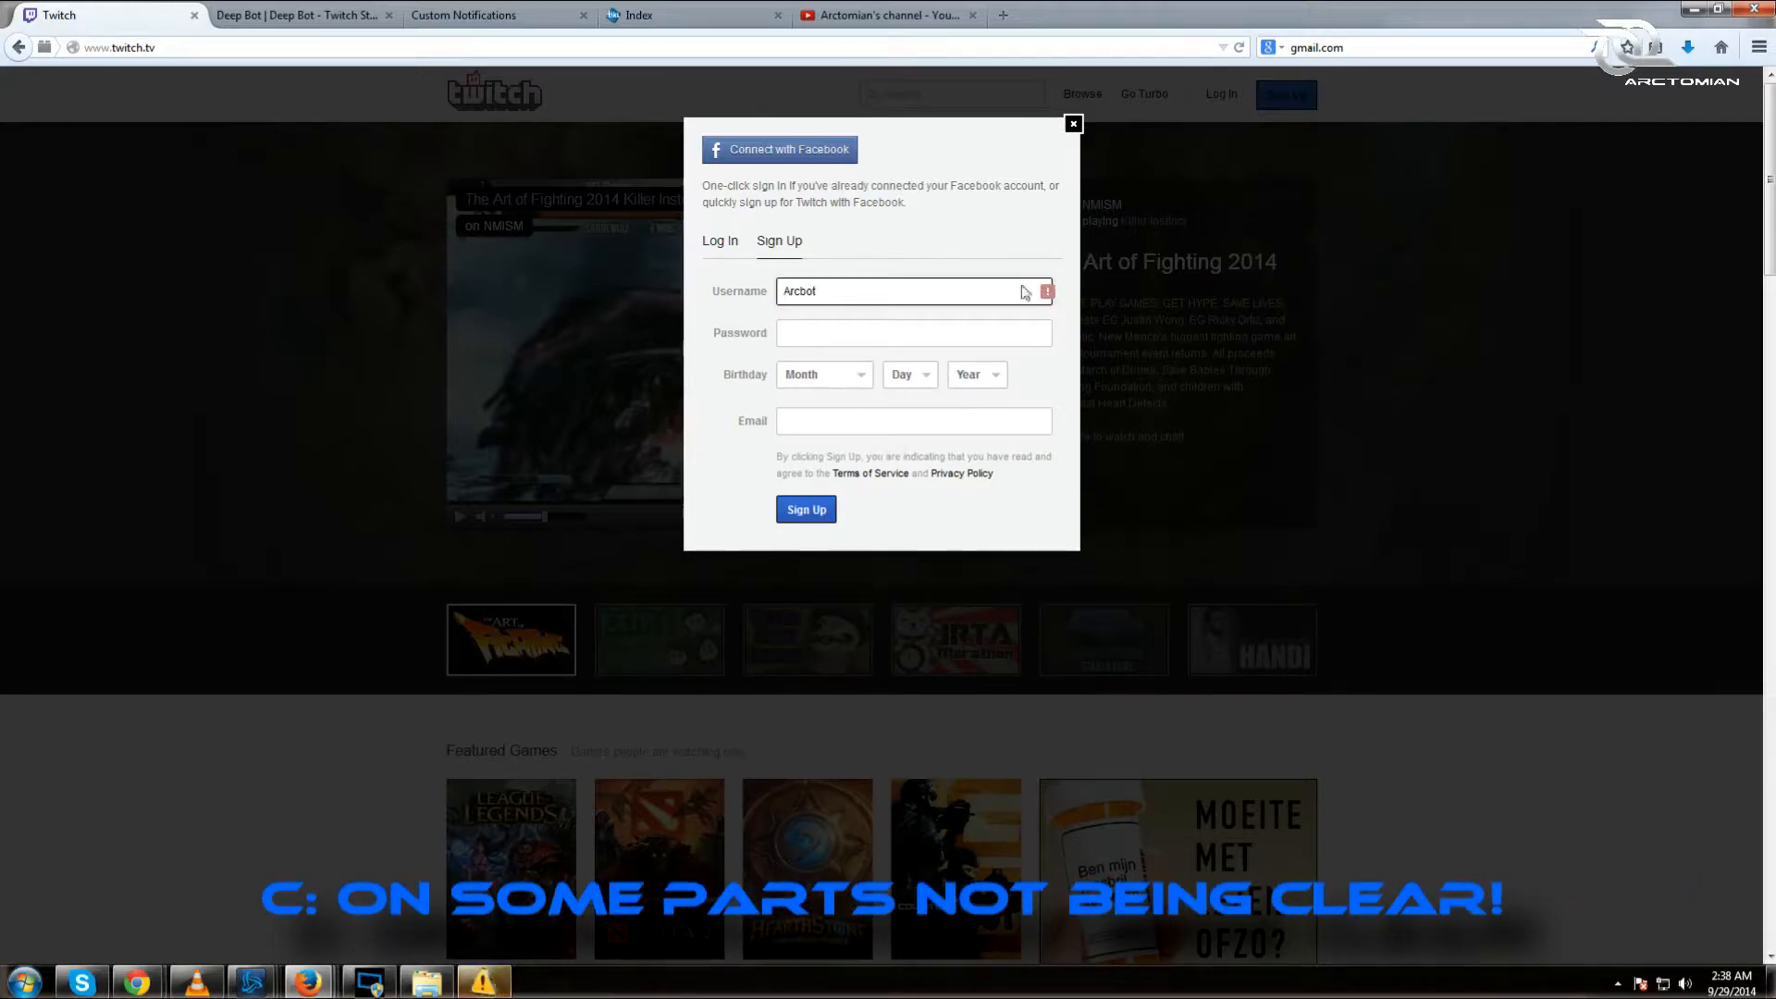
pyautogui.click(1073, 123)
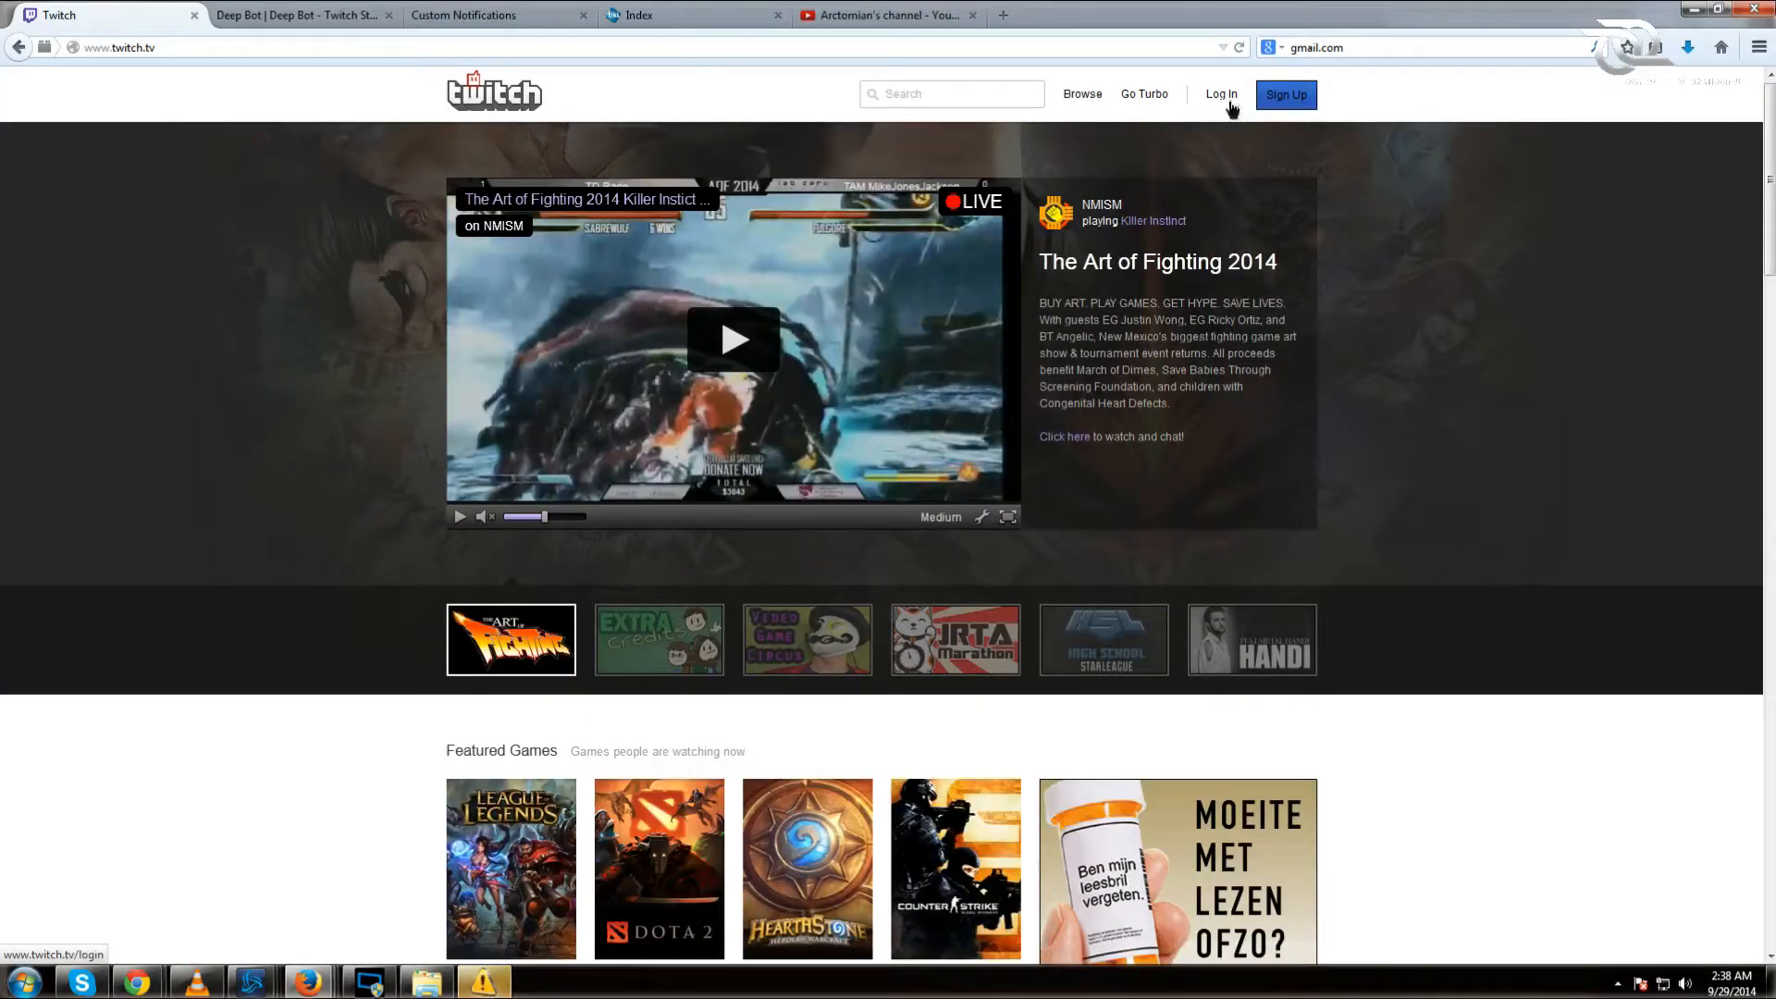
pyautogui.click(1231, 105)
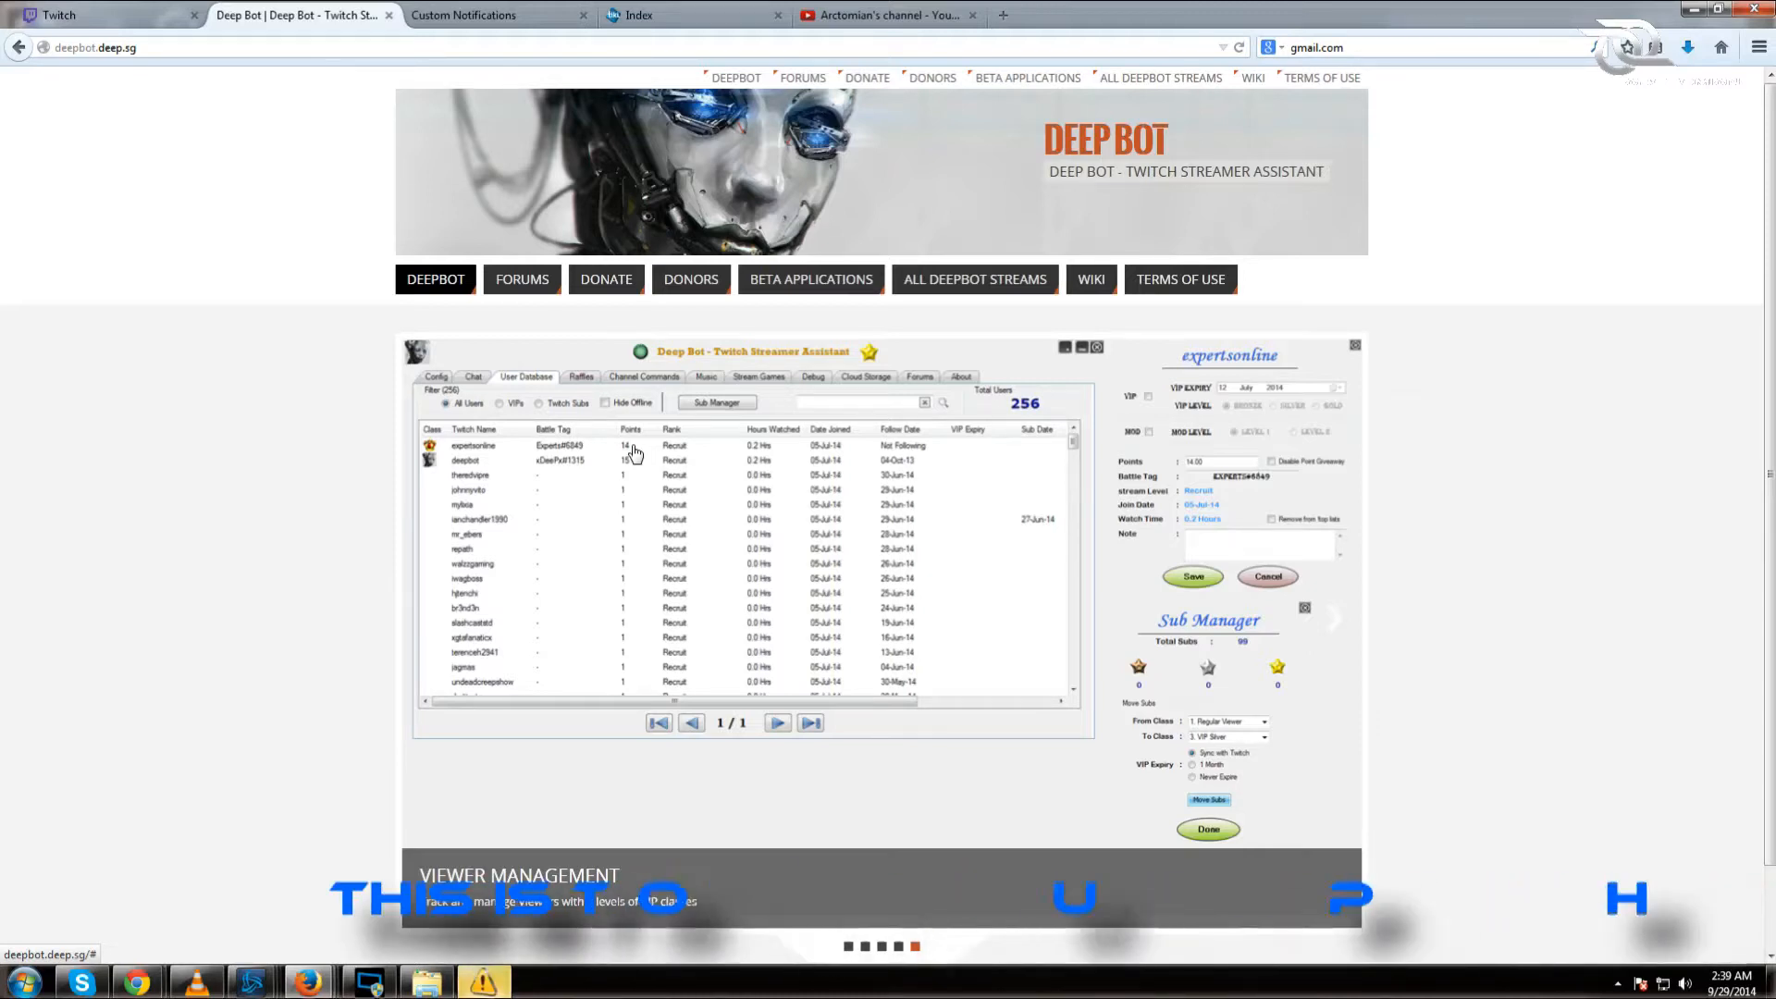
# Step: Fill in a 10 USD Deep Bot donation with the Twitch channel ID, then go to the forums
pyautogui.click(601, 287)
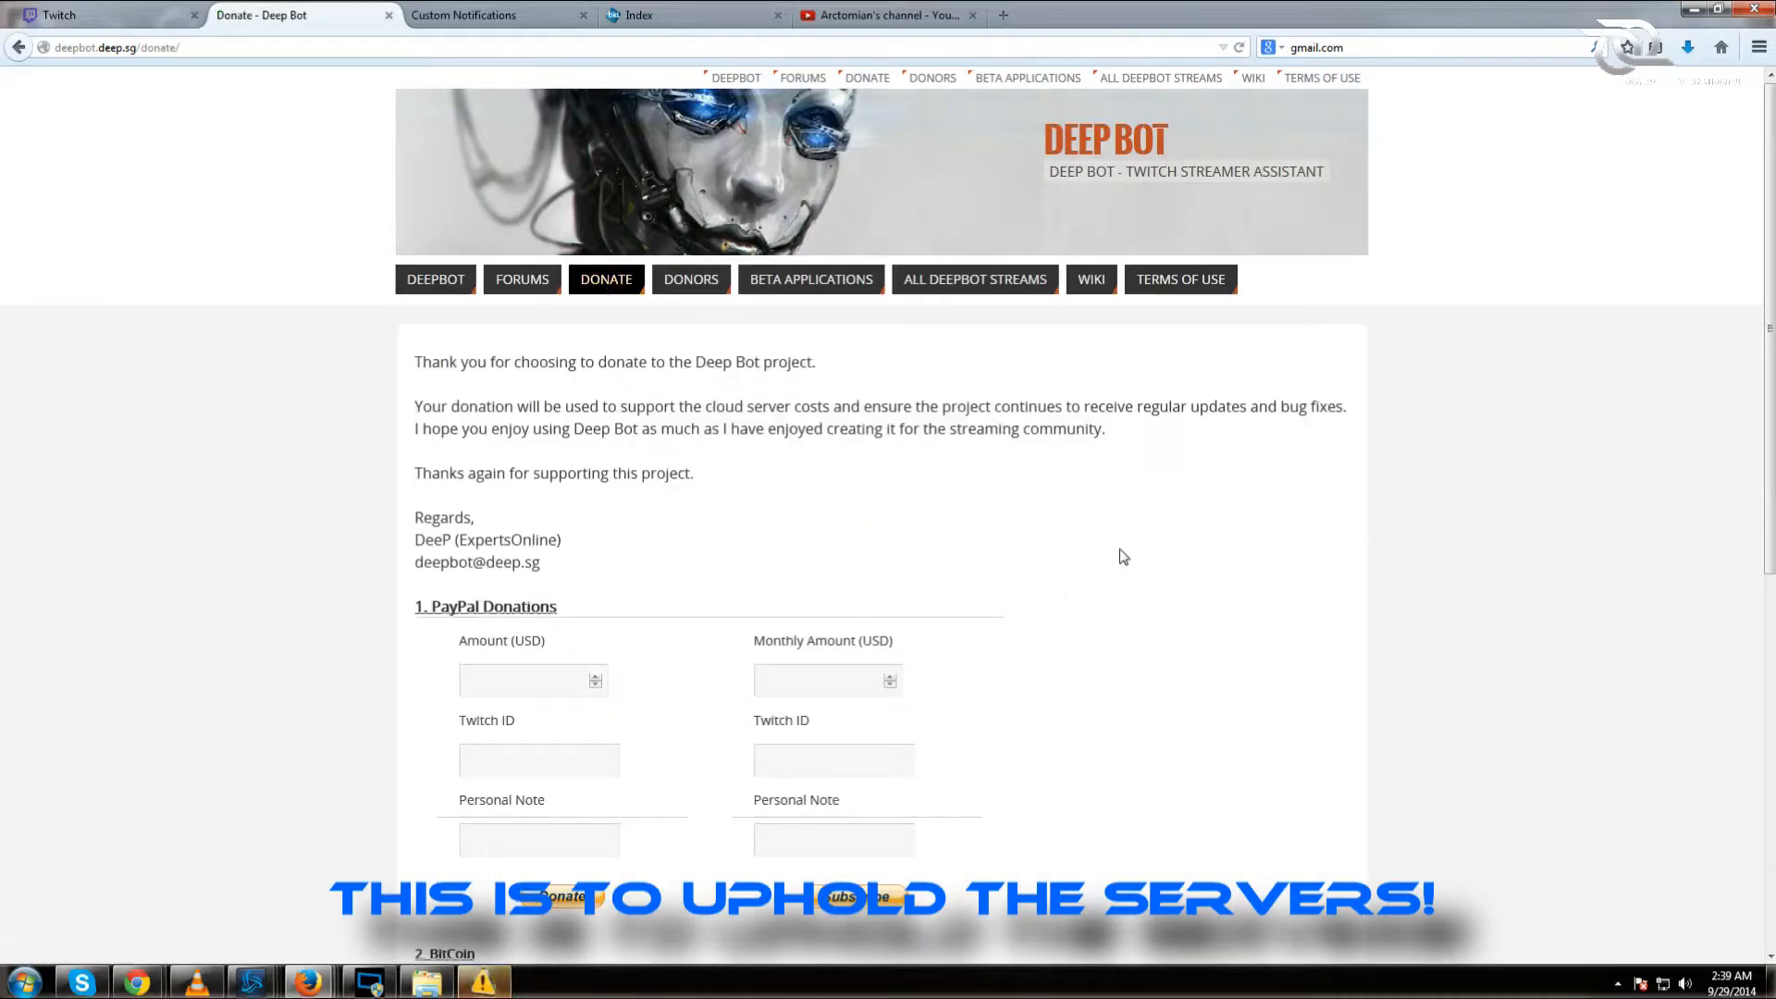
pyautogui.scroll(-2, 1124, 553)
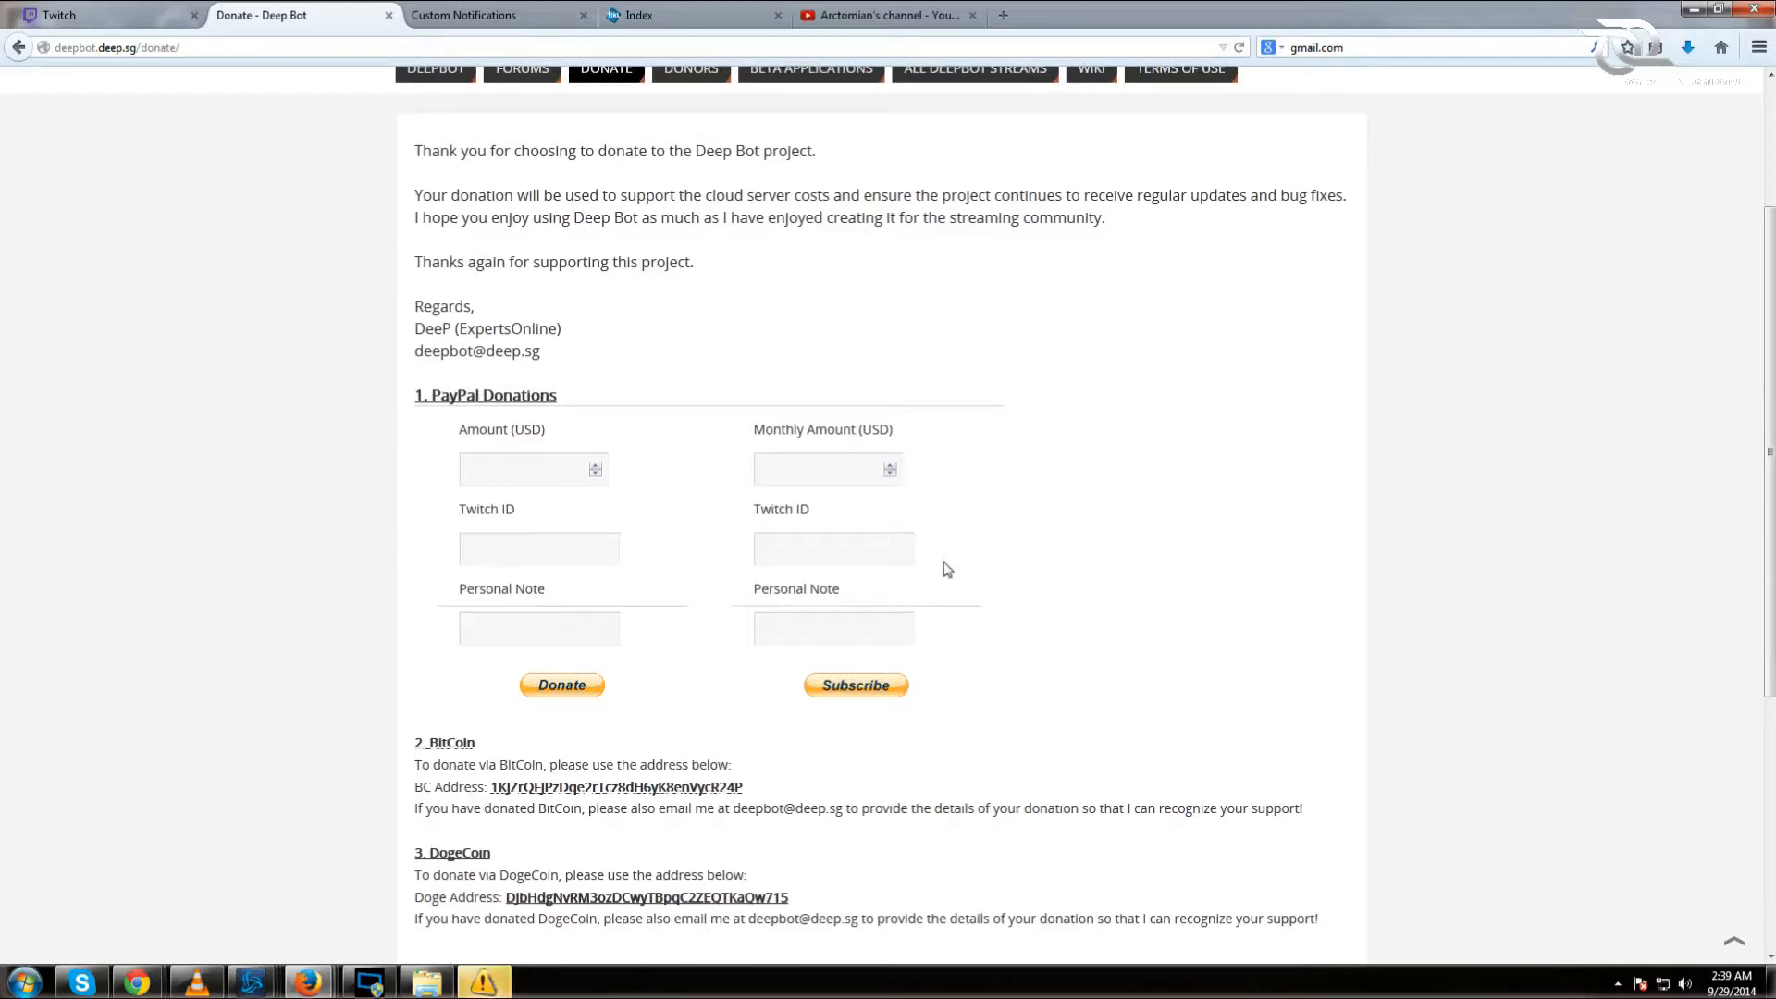
pyautogui.click(523, 460)
pyautogui.write('10')
pyautogui.write('www.twitch')
pyautogui.write('/arcto')
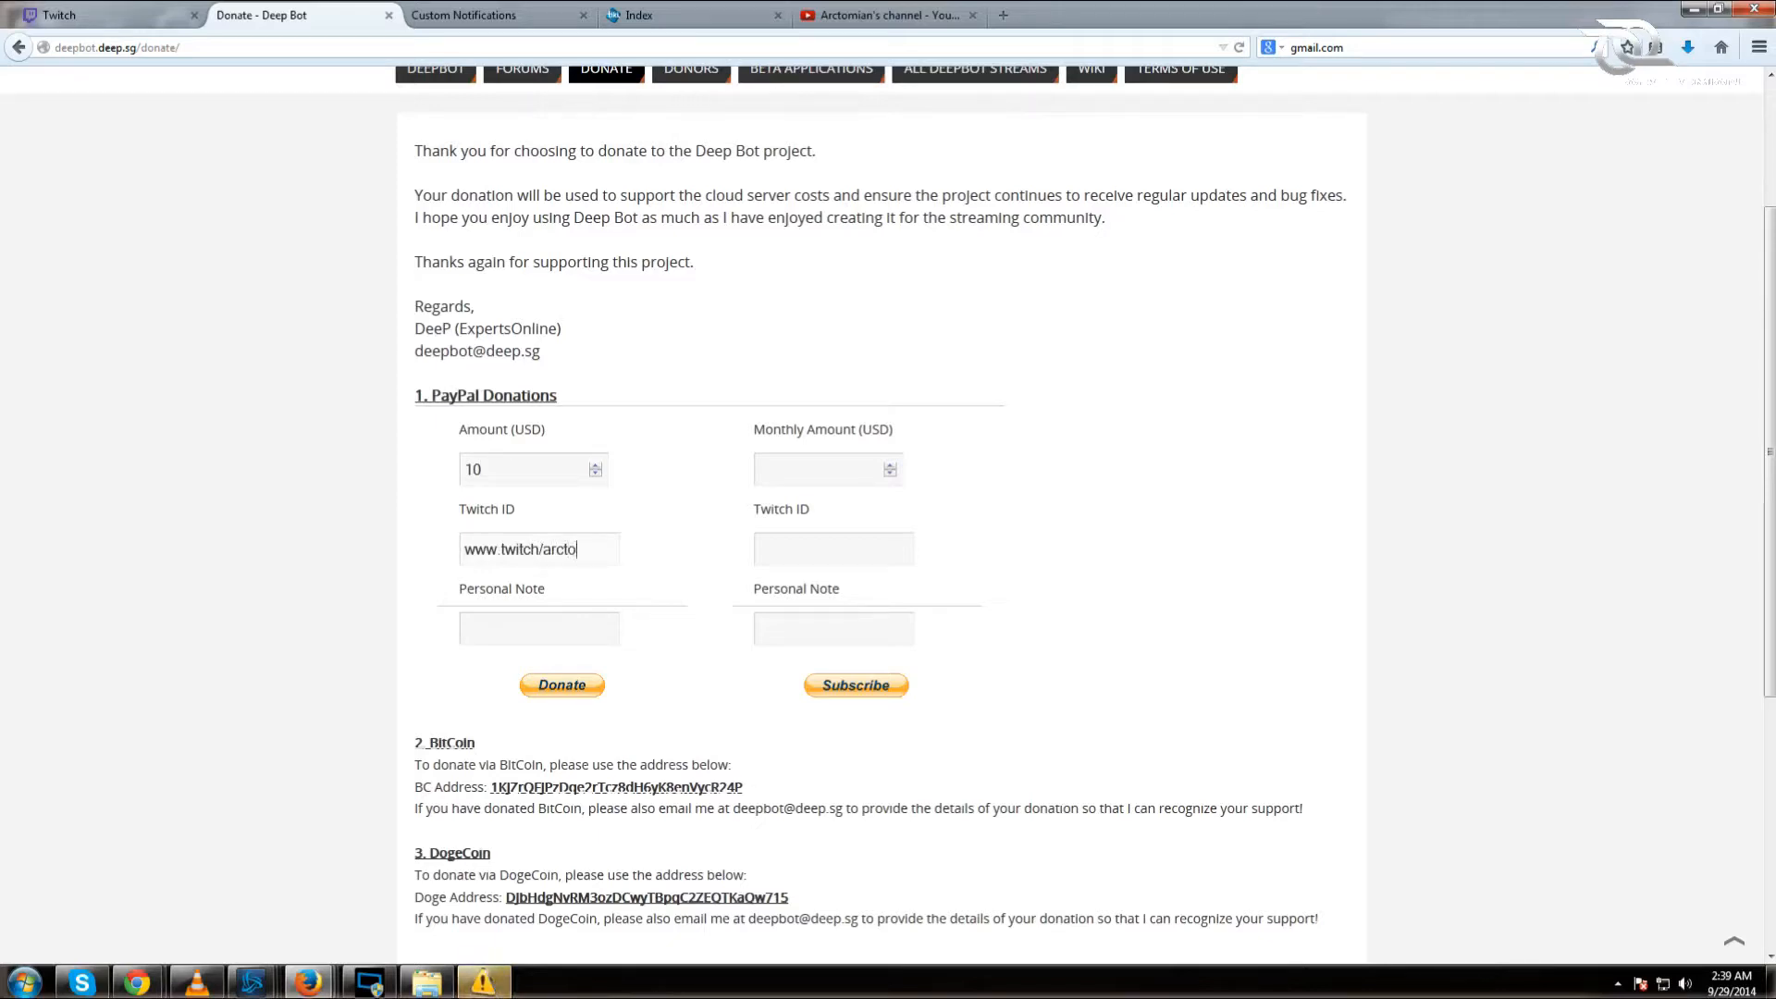
pyautogui.write('mian')
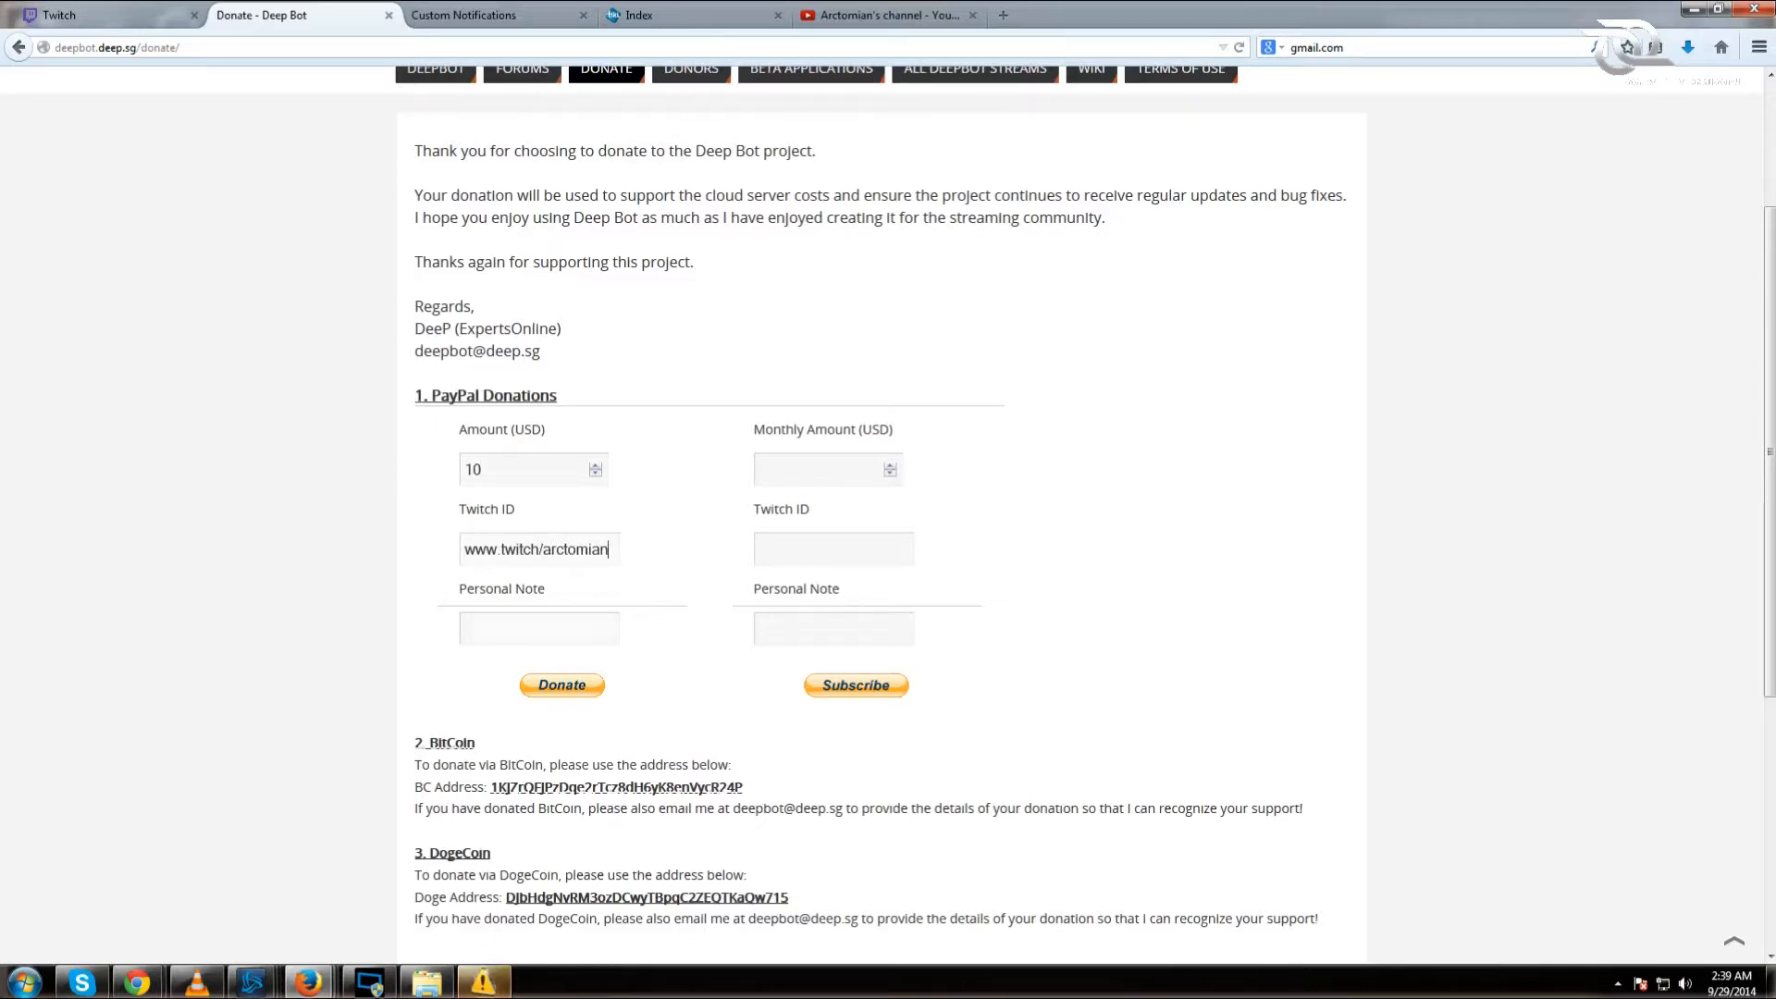
pyautogui.scroll(4, 1090, 614)
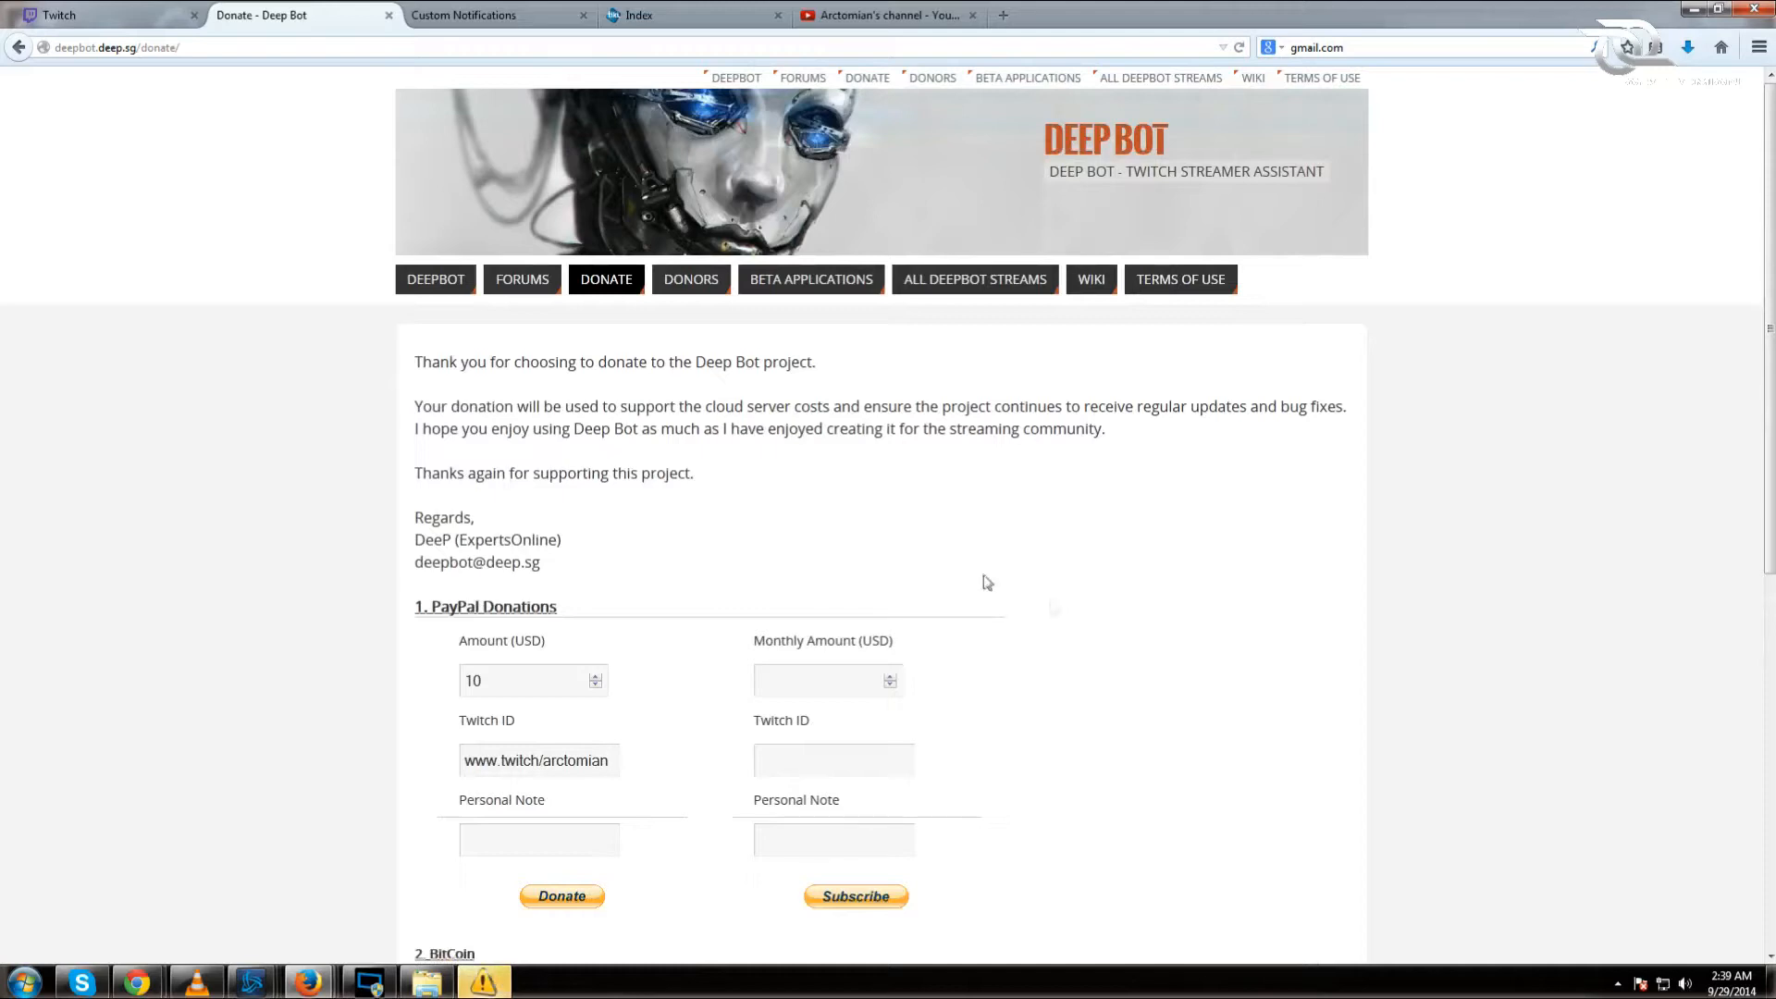
pyautogui.click(522, 282)
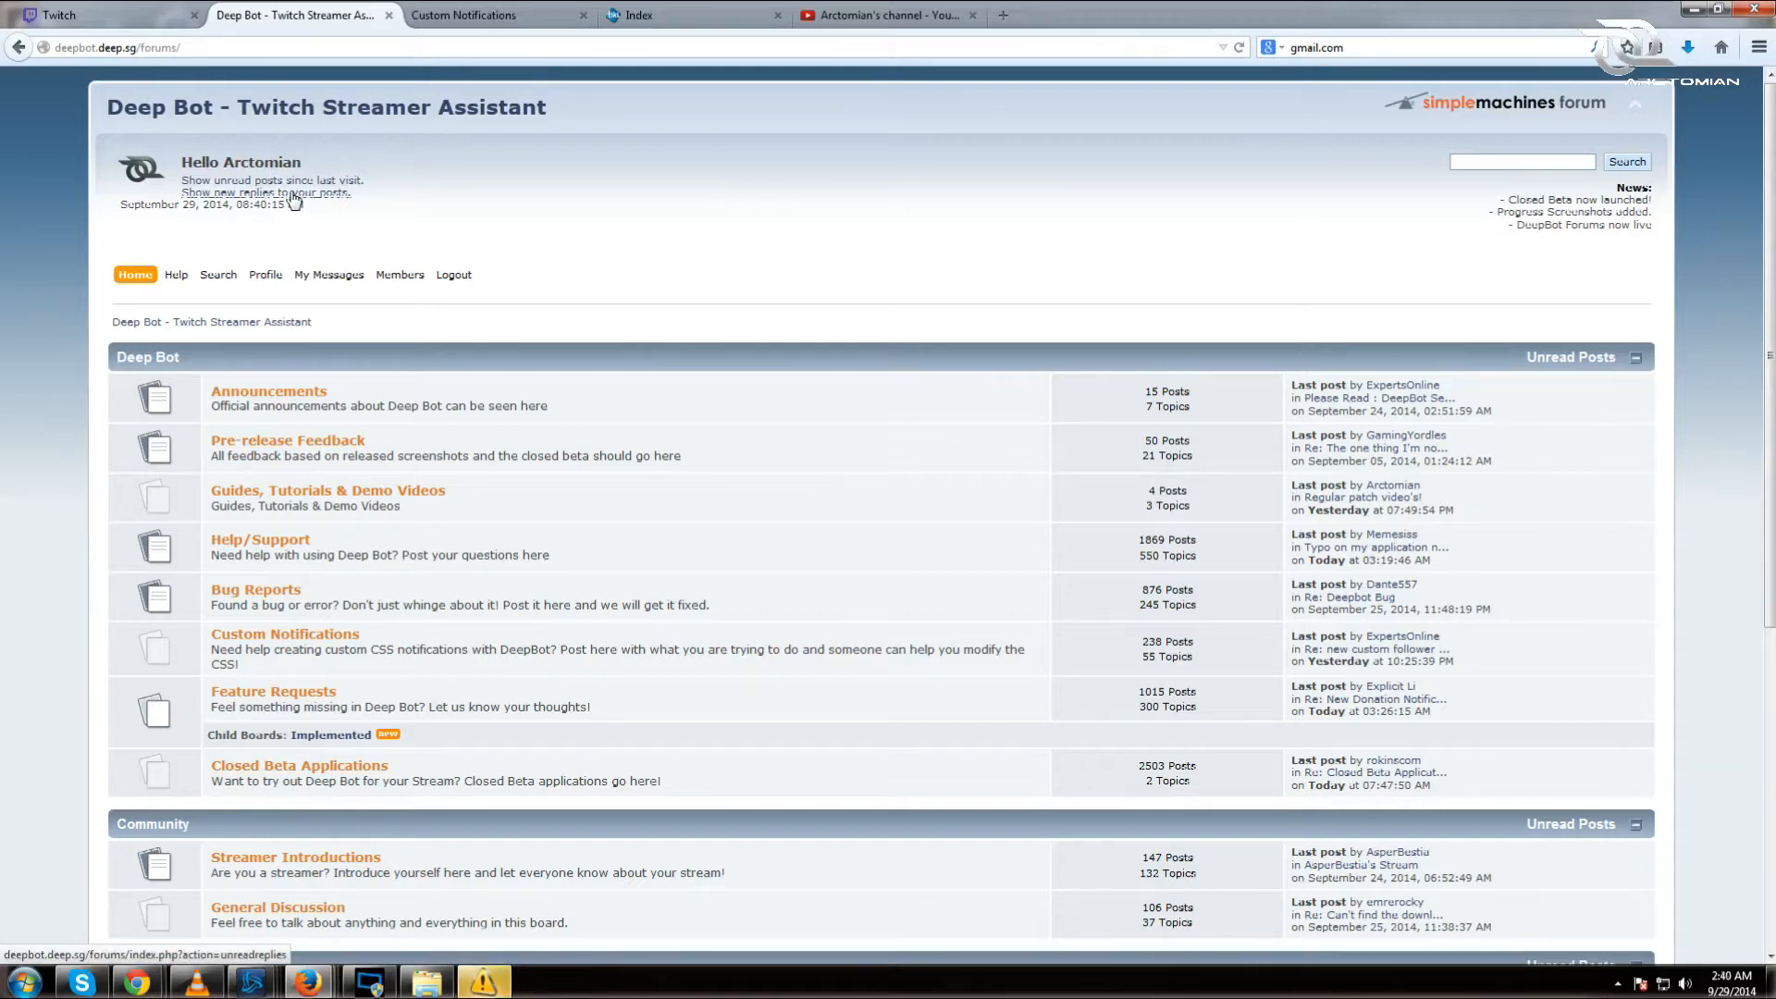
# Step: Paste the Phase 2 topic's seven closed beta application questions into a new reply
pyautogui.scroll(-2, 583, 290)
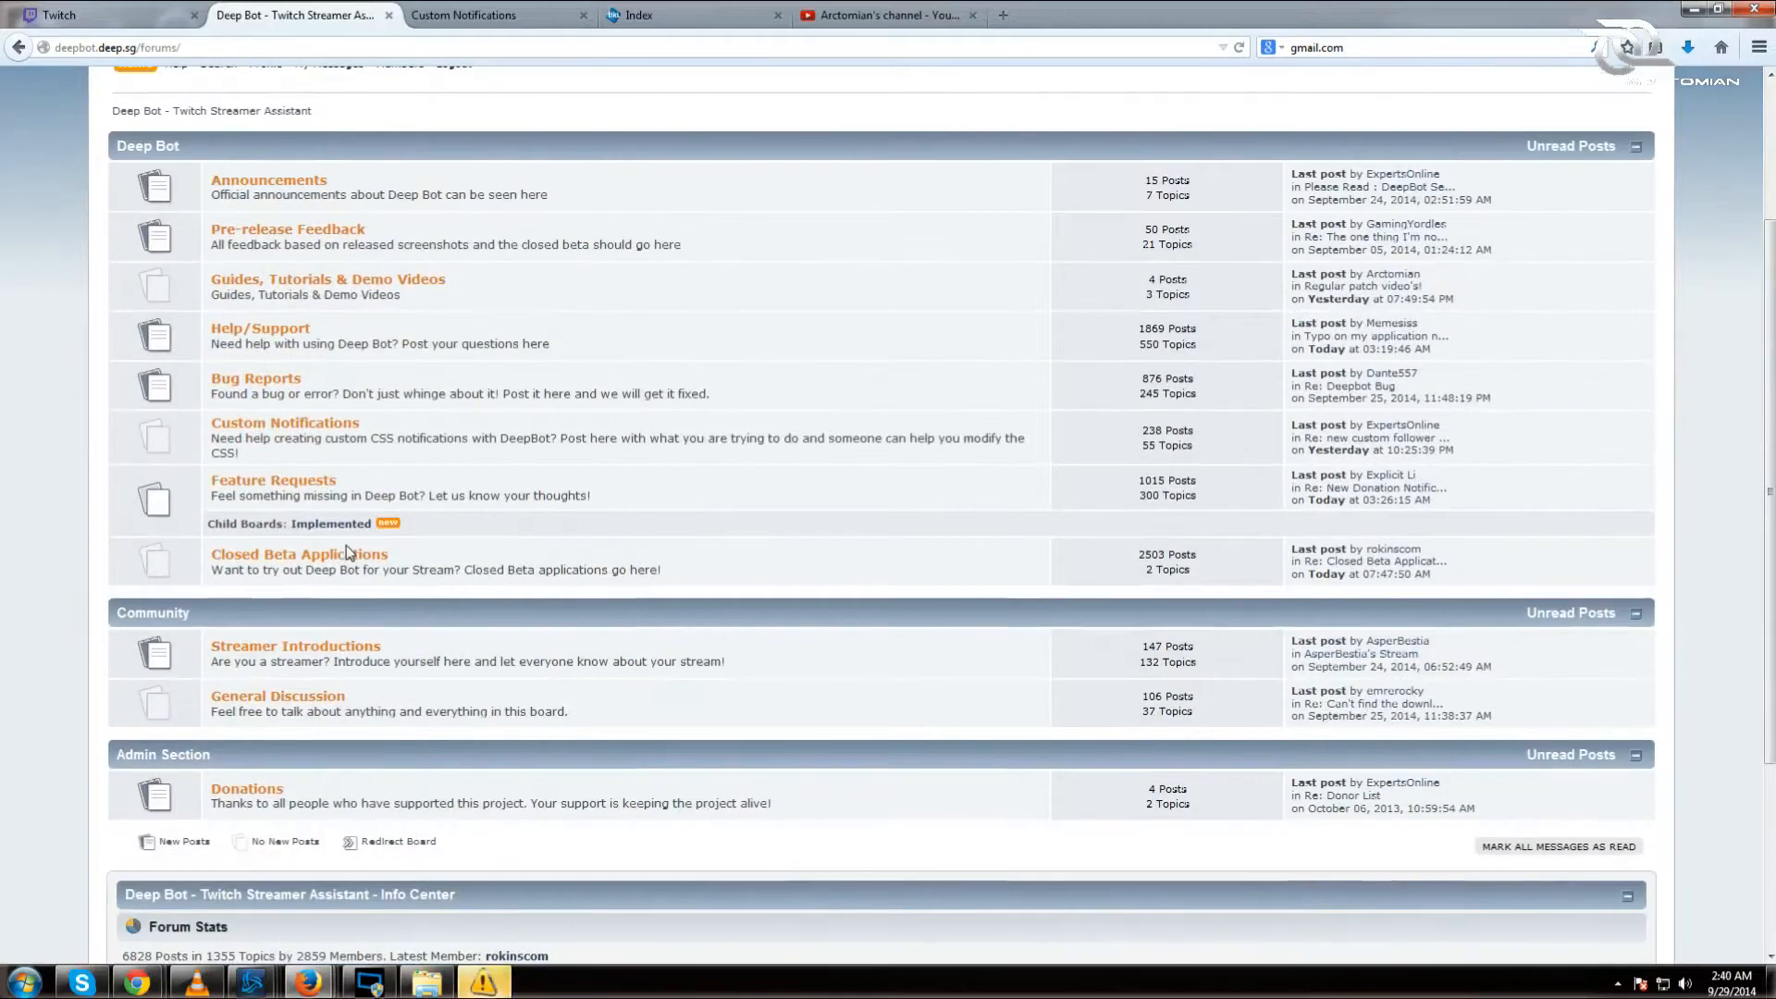
pyautogui.click(350, 555)
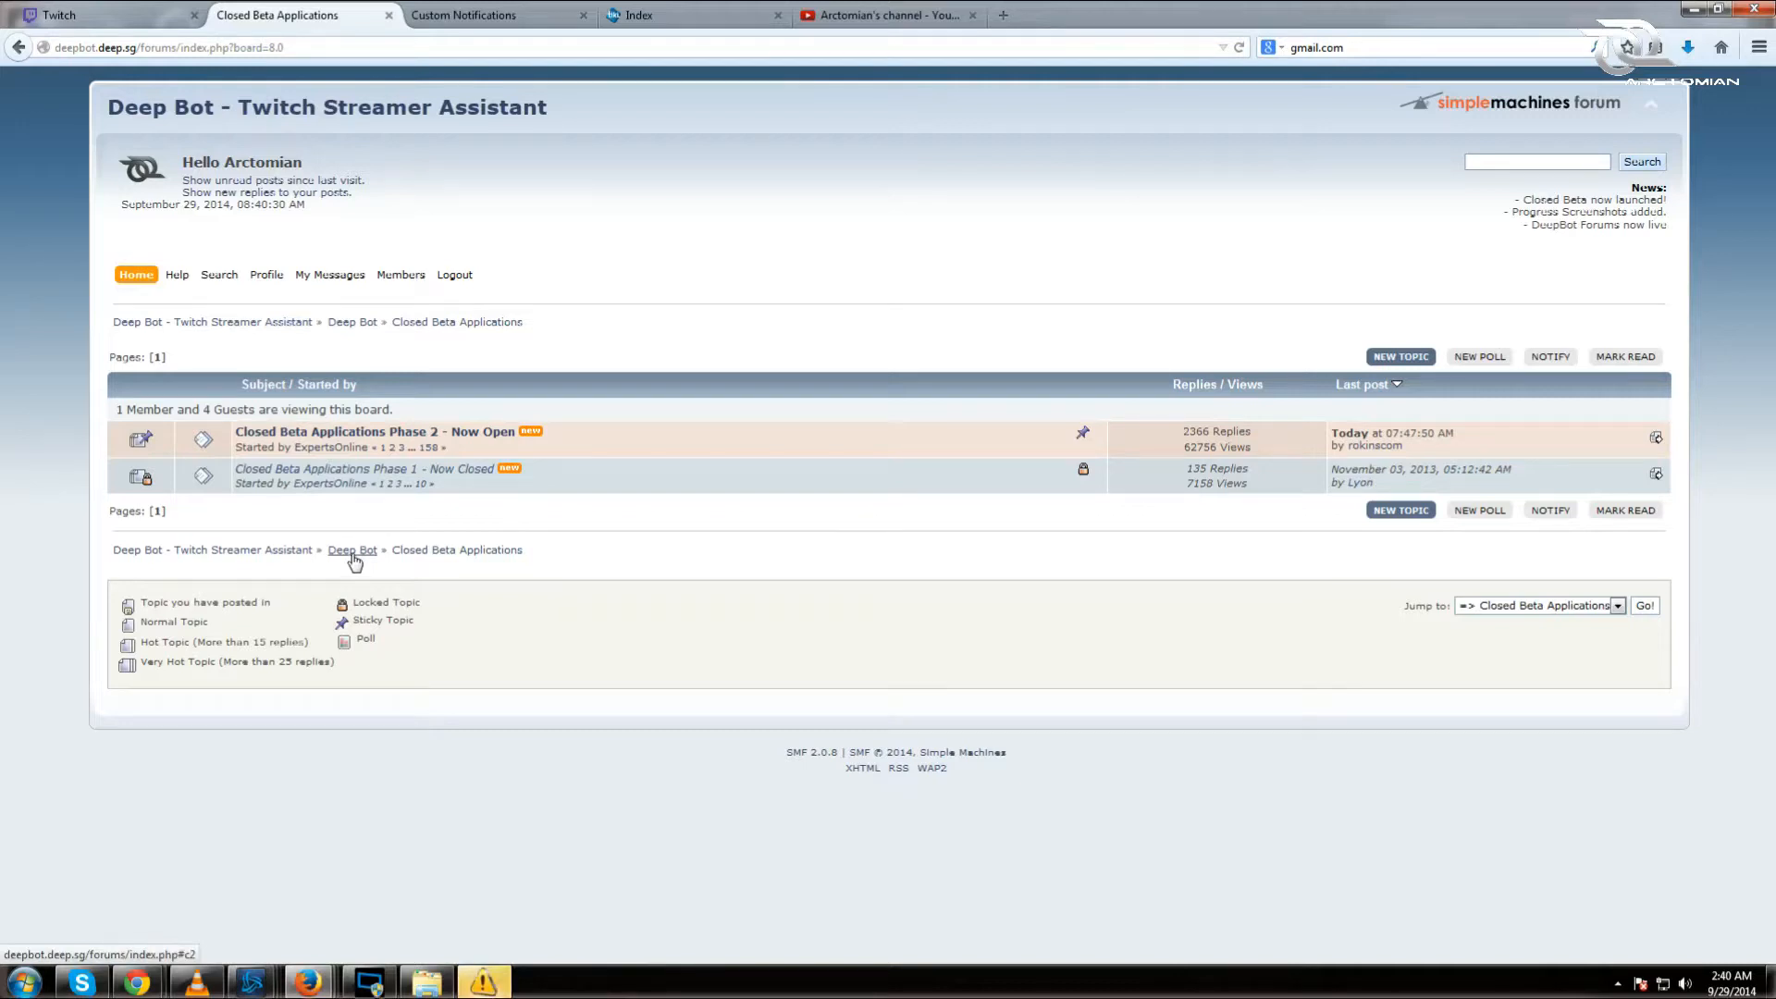
pyautogui.click(370, 432)
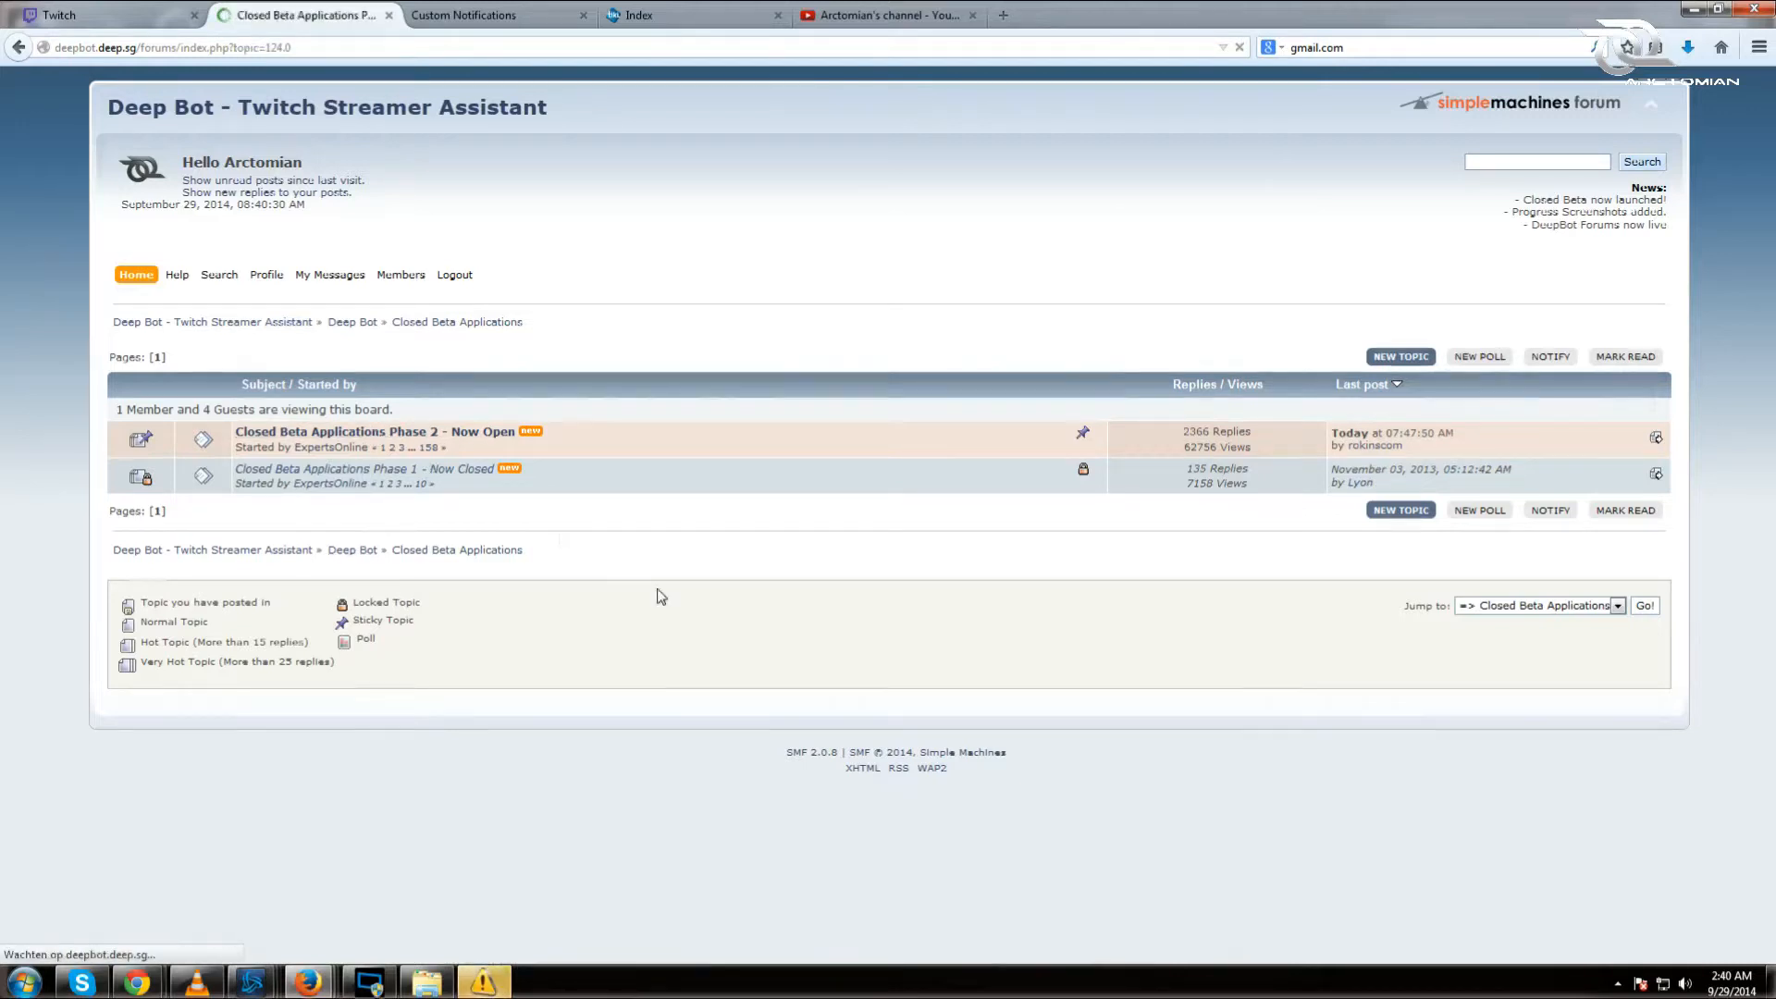
pyautogui.scroll(-3, 942, 646)
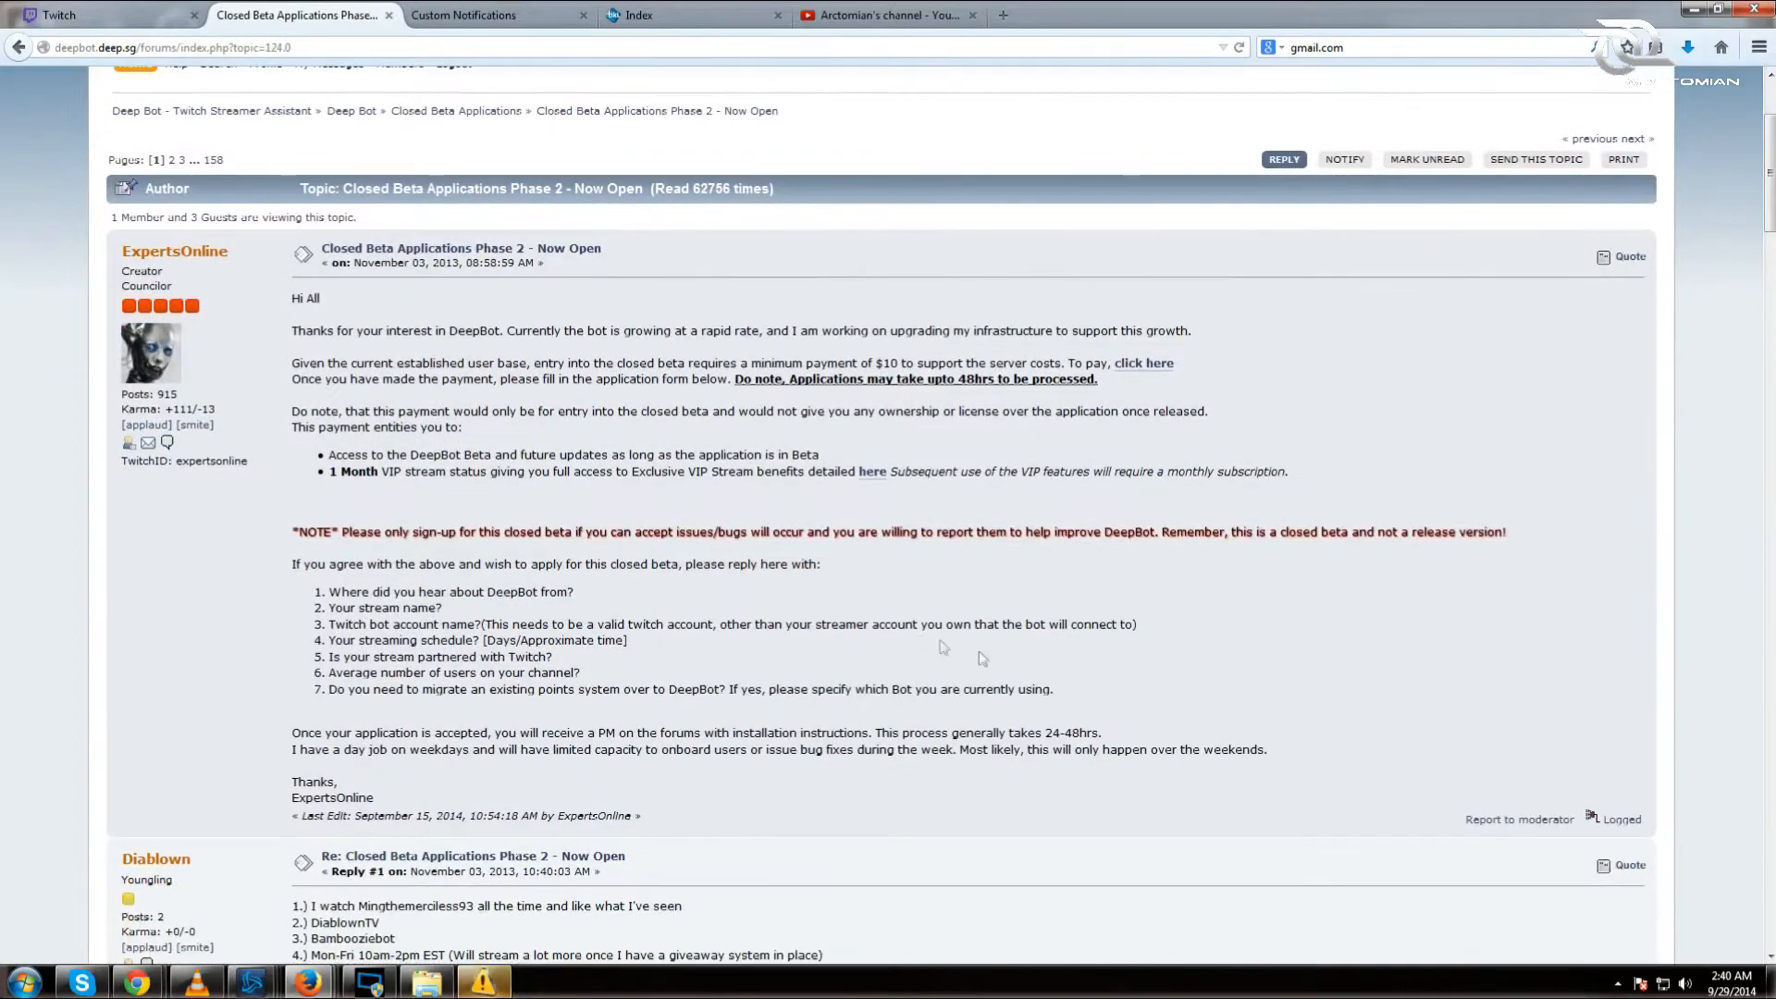
pyautogui.moveTo(1058, 693); pyautogui.dragTo(316, 593)
pyautogui.hotkey('ctrl', 'c')
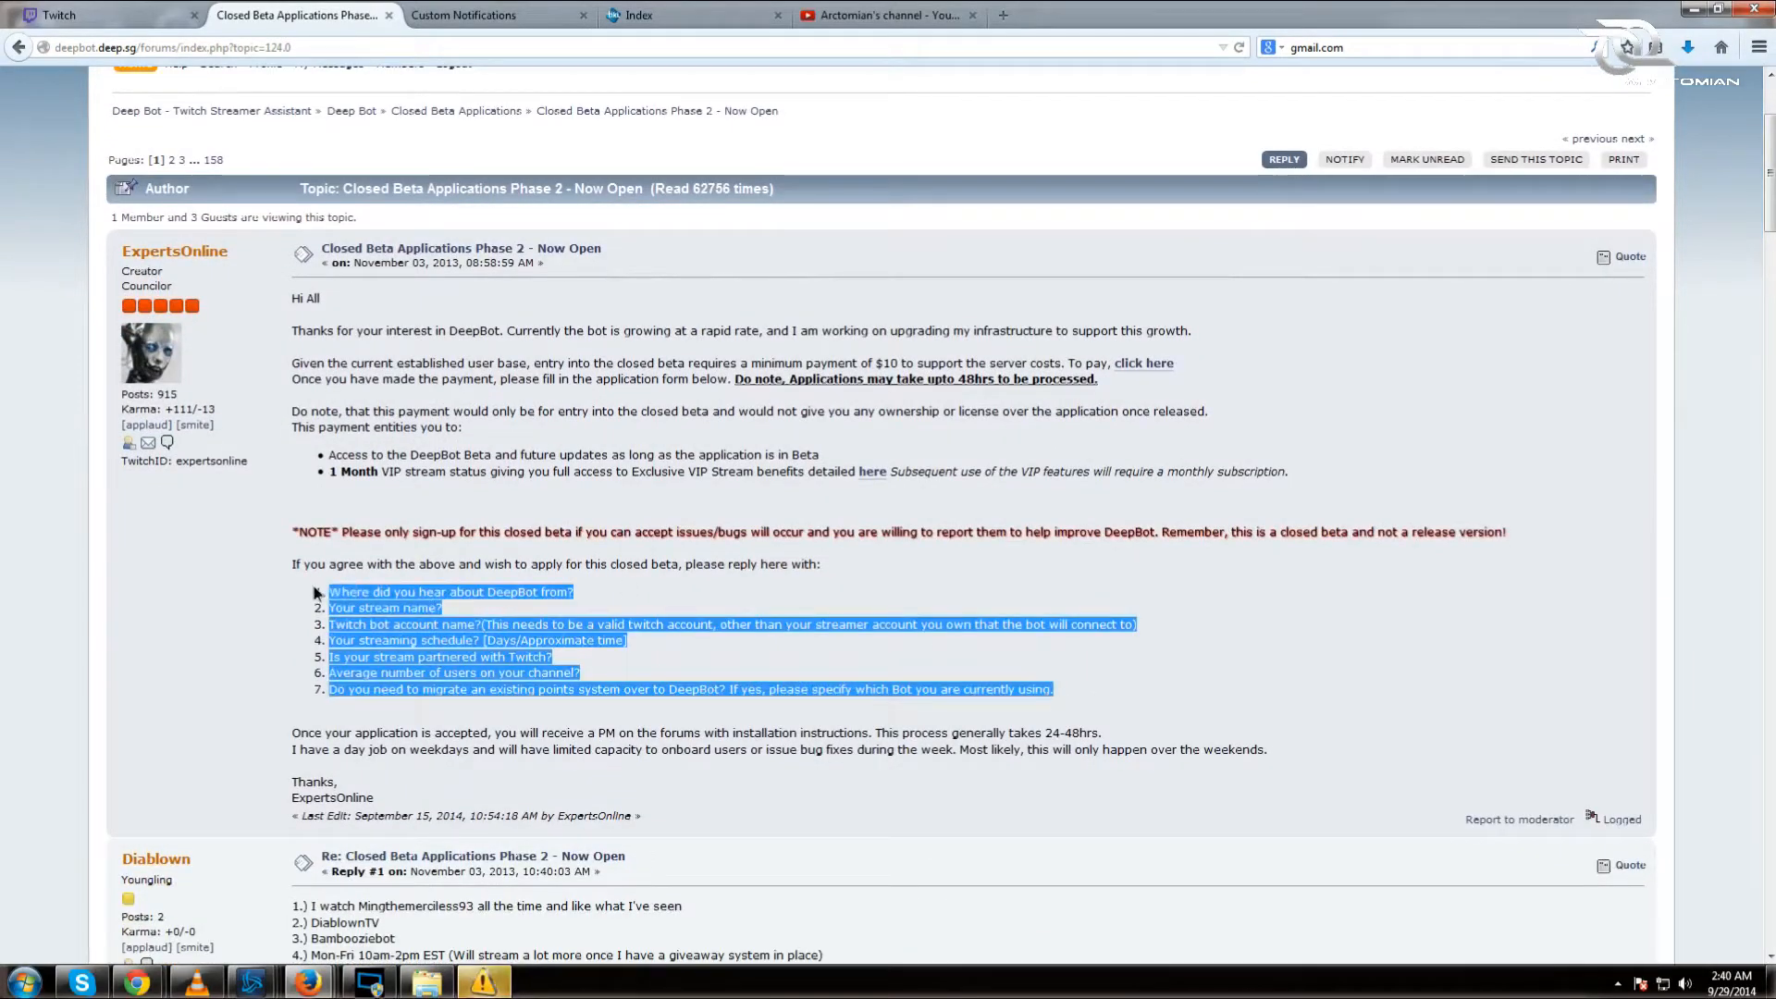
pyautogui.click(1286, 160)
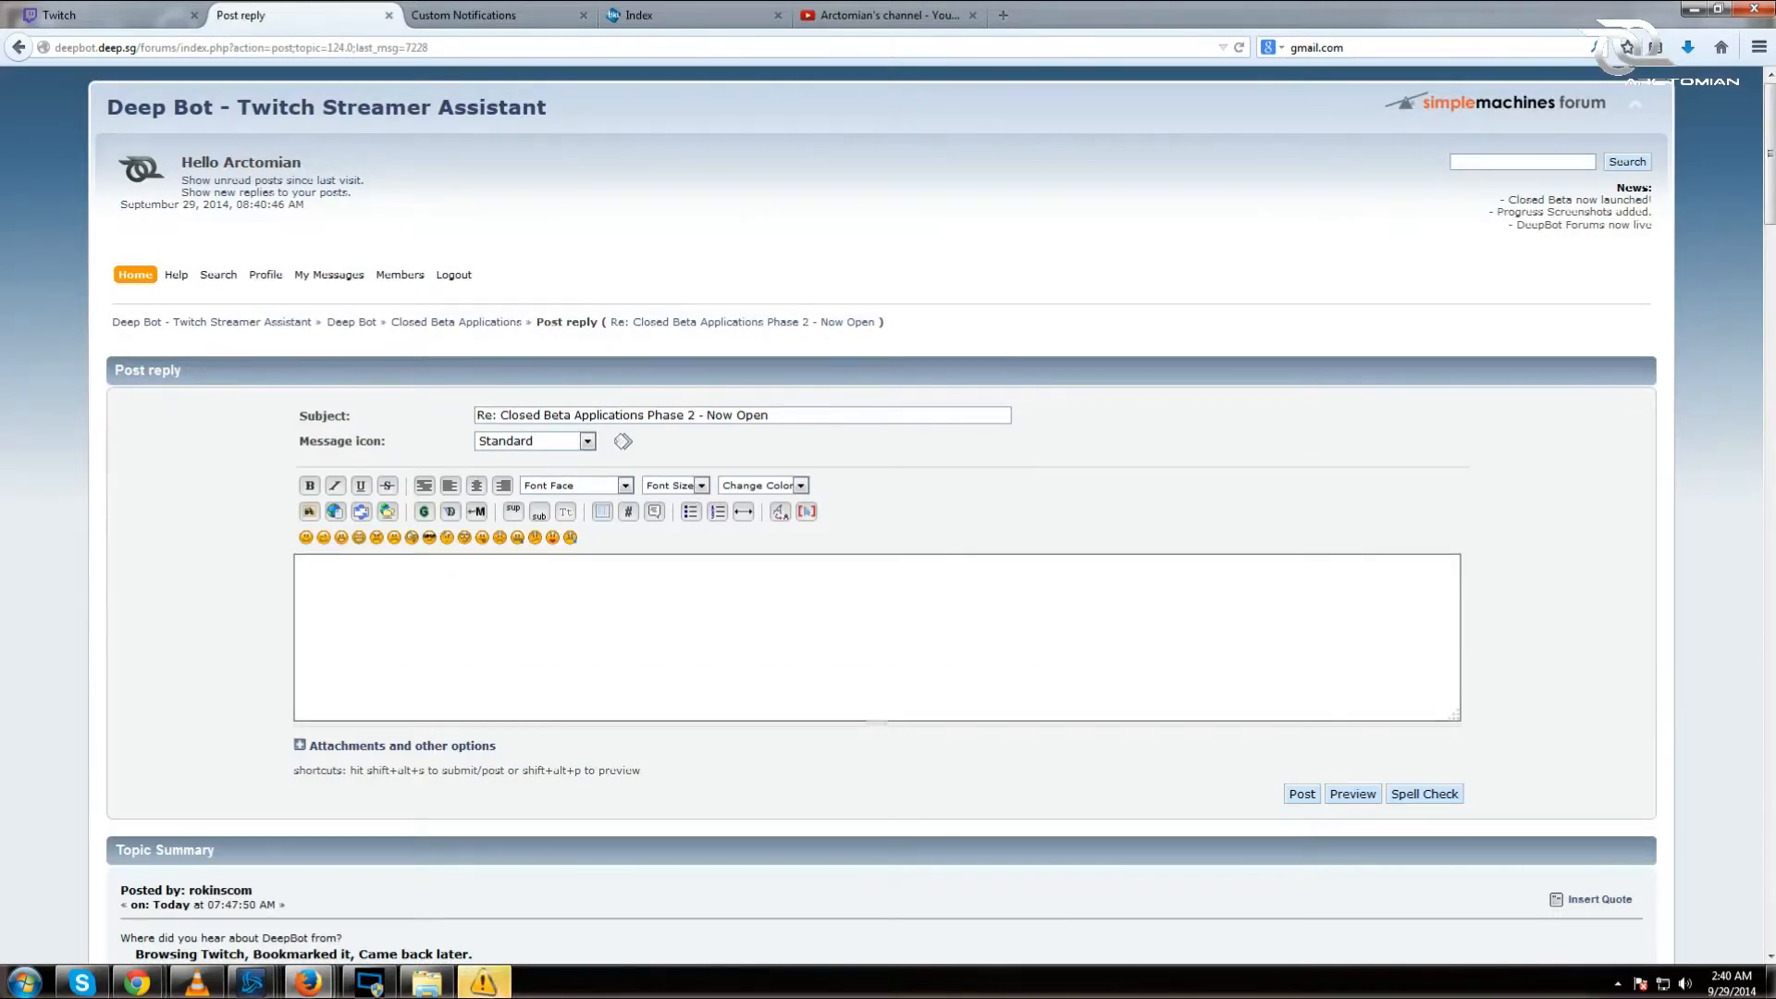
pyautogui.hotkey('ctrl', 'v')
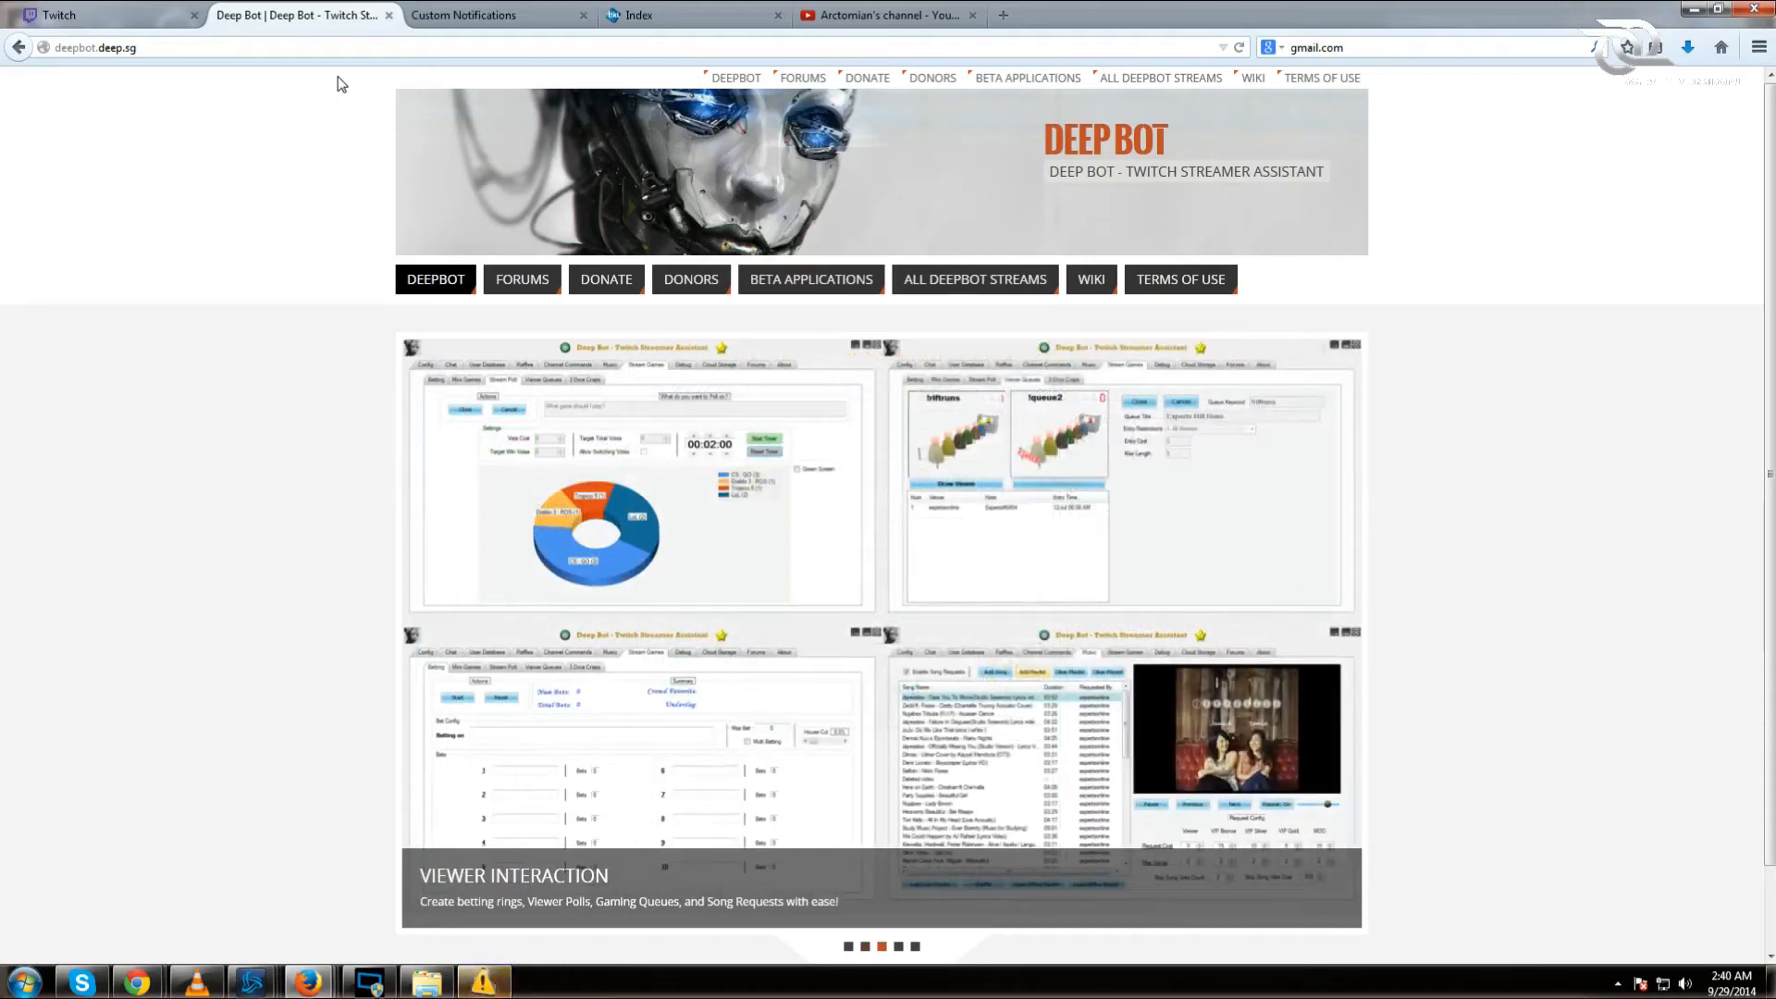
# Step: Launch Deep Bot from the desktop, centre its window, and start the bot account's OAuth authorization
pyautogui.click(1697, 9)
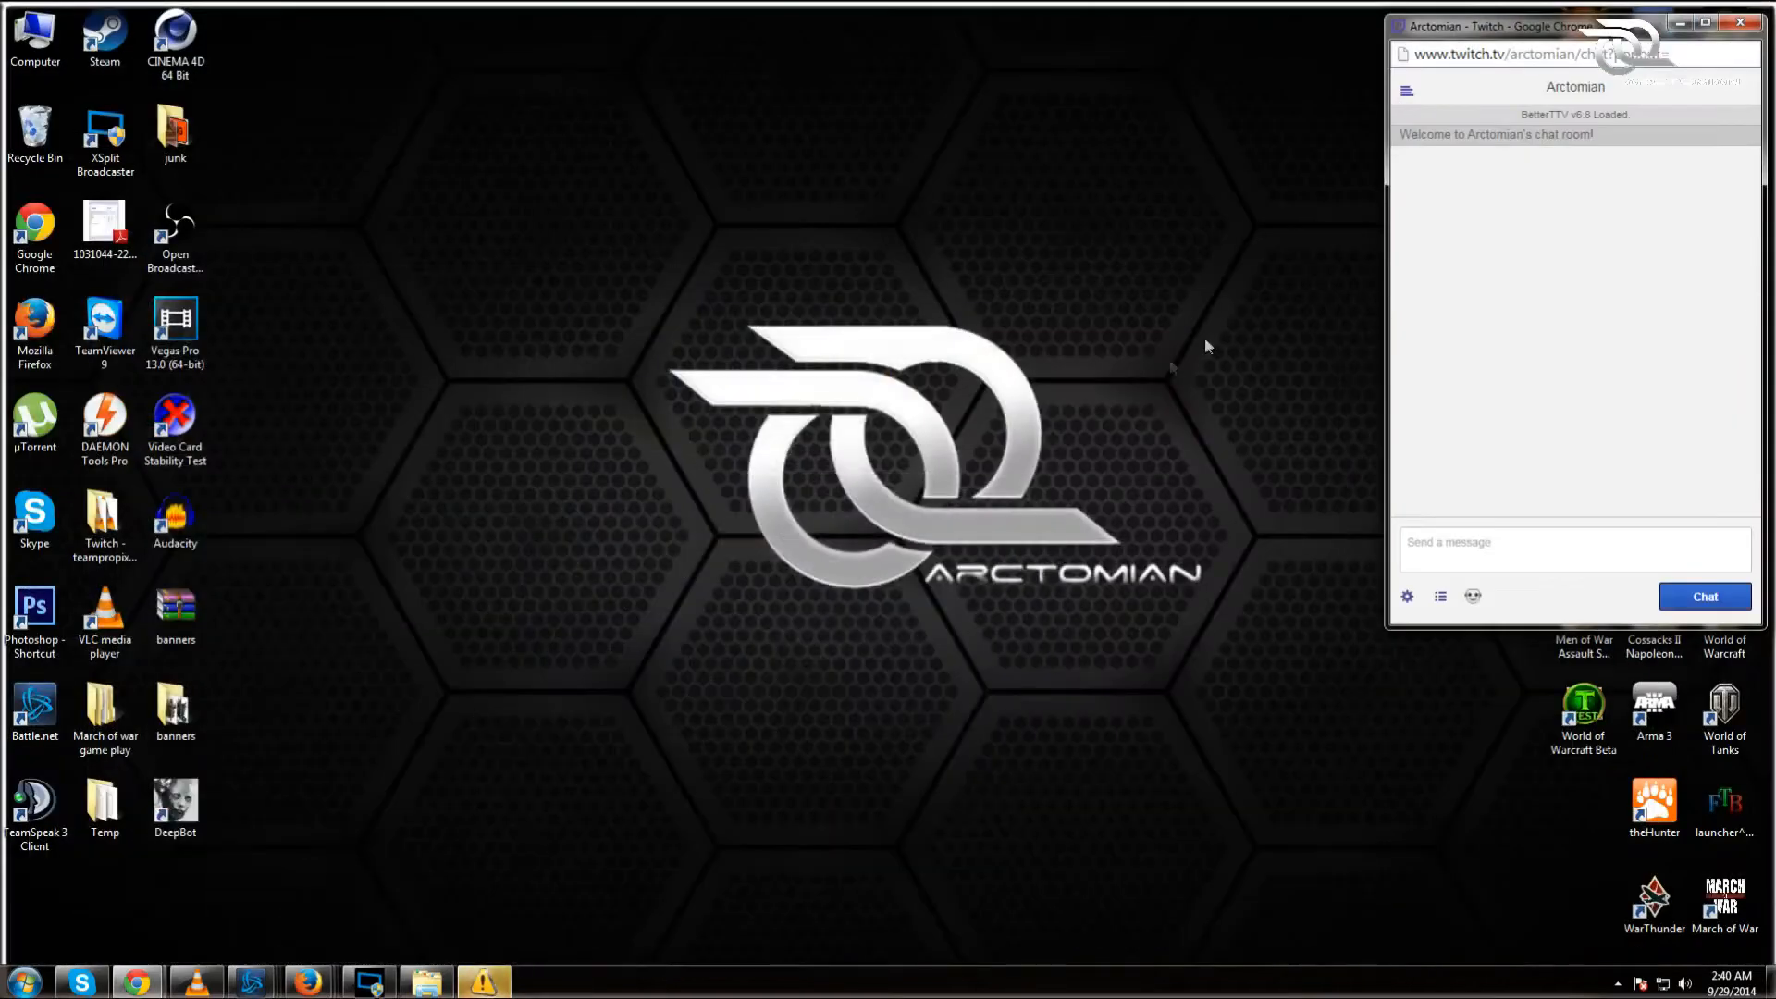
pyautogui.doubleClick(165, 809)
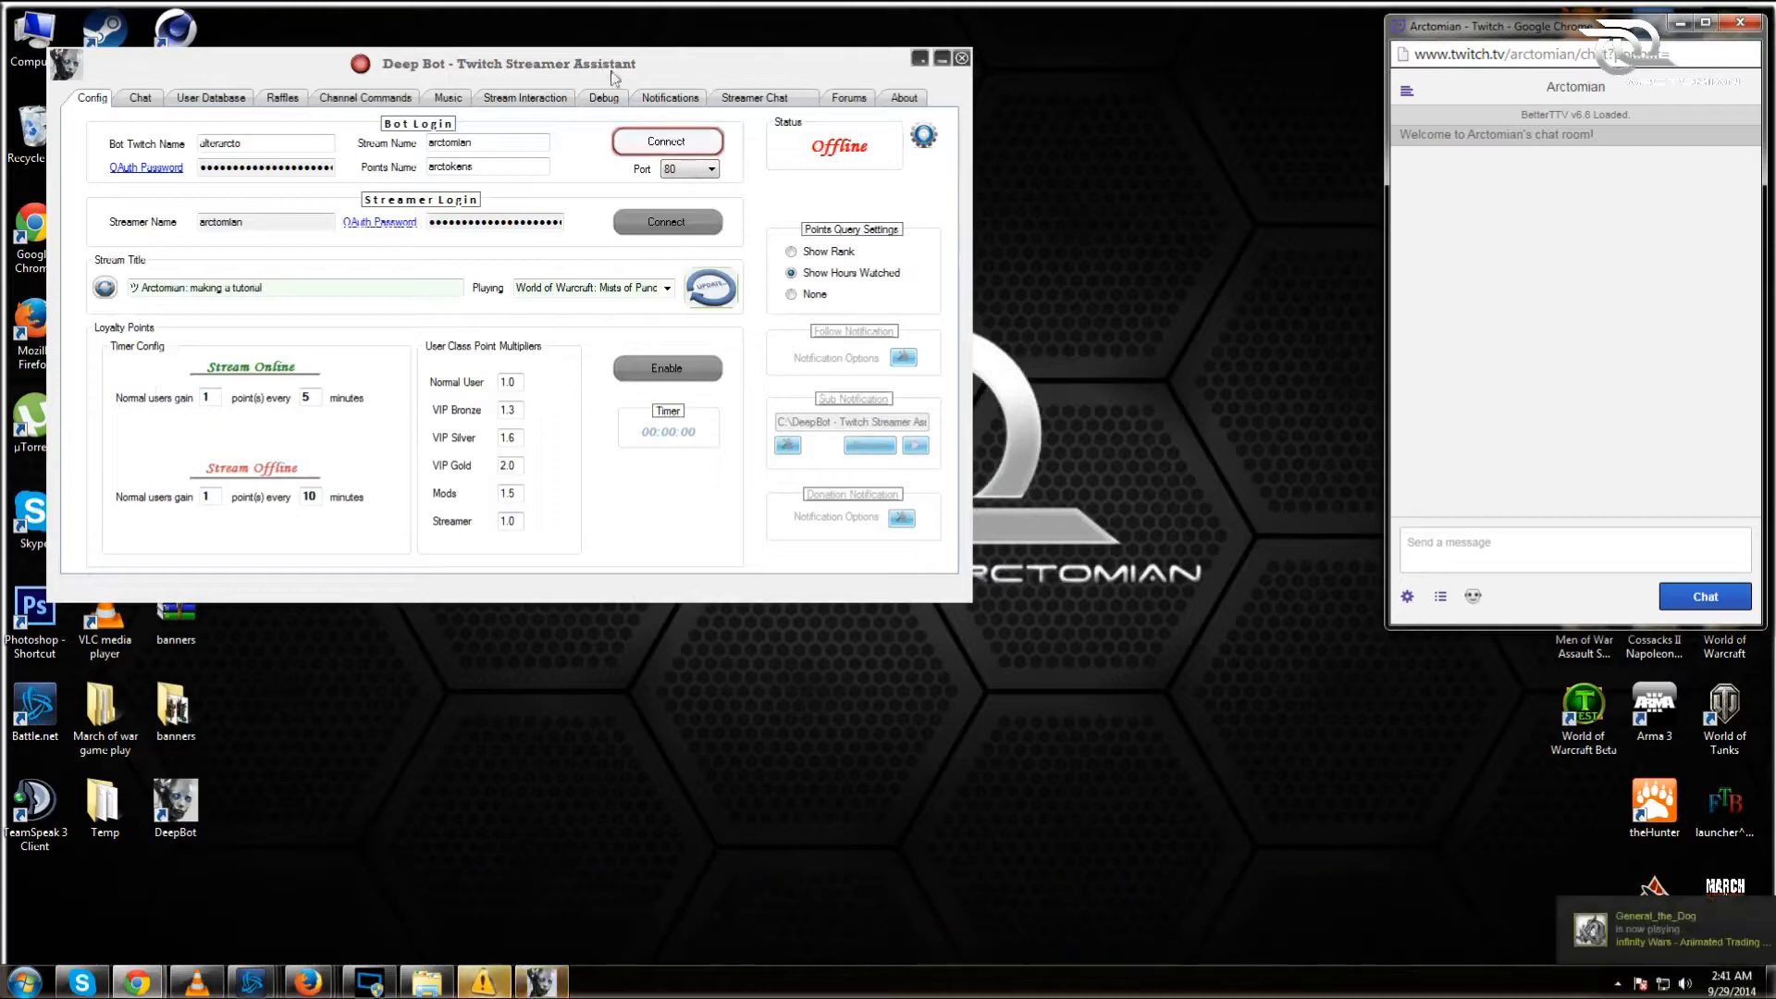
pyautogui.moveTo(620, 48); pyautogui.dragTo(937, 106)
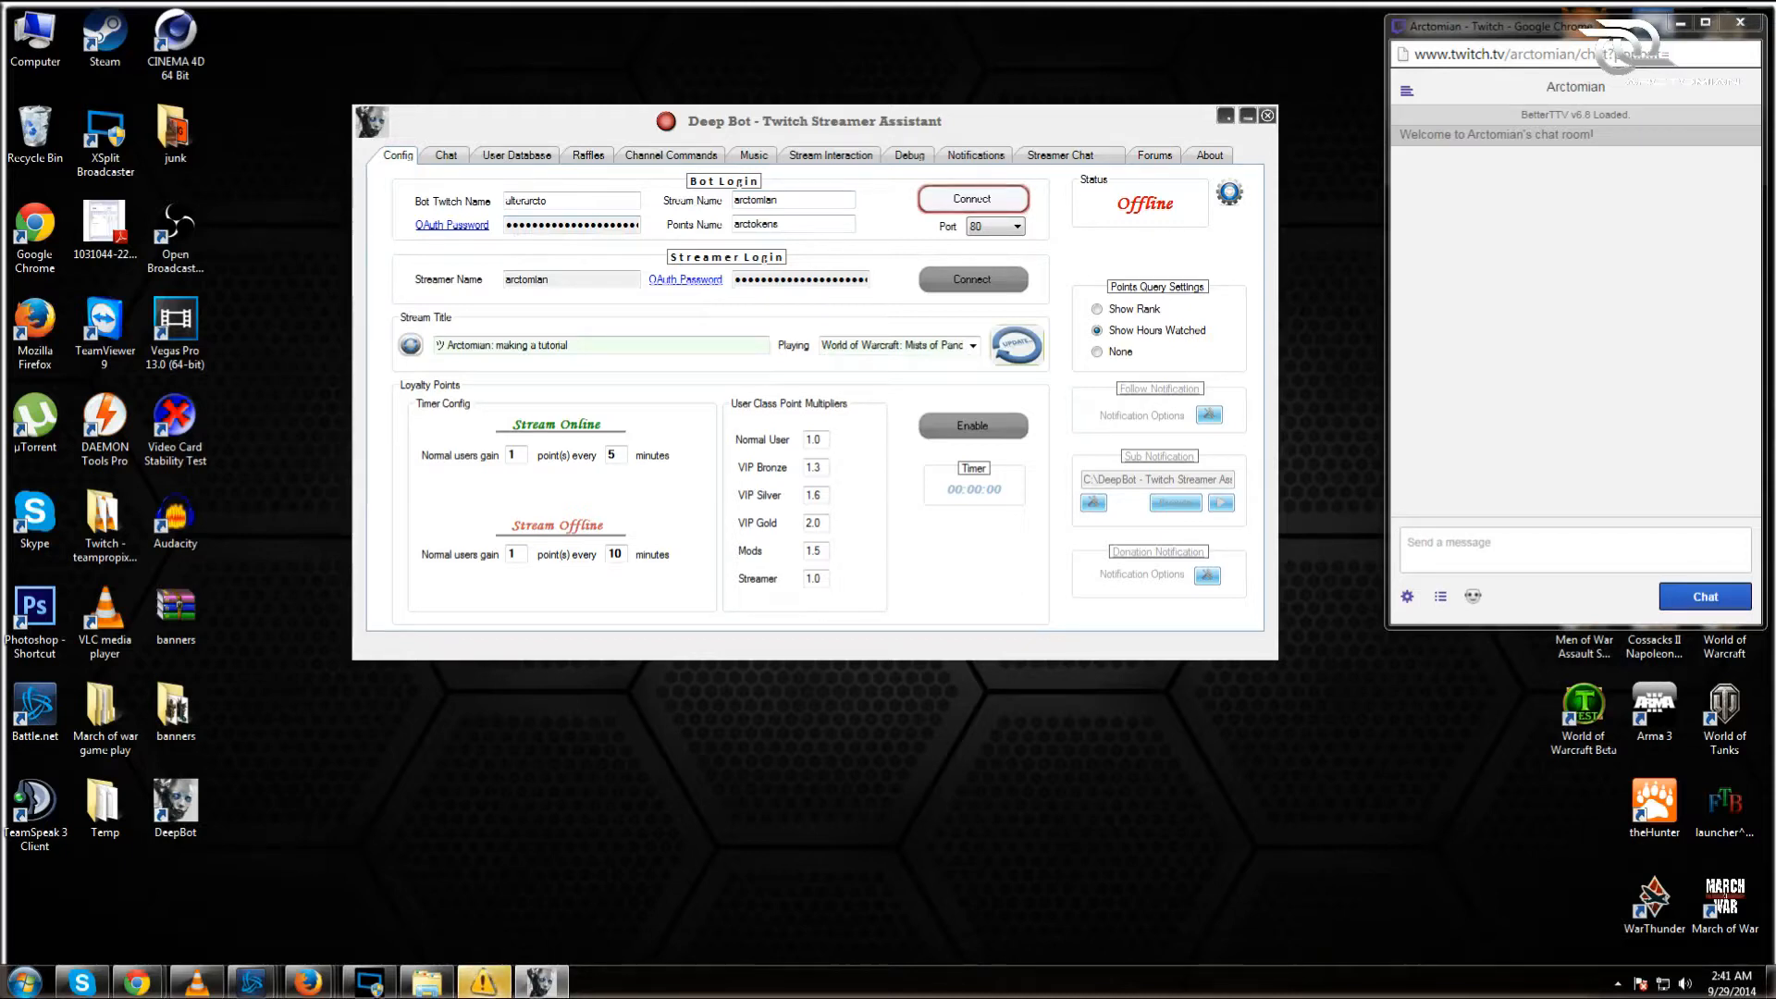
pyautogui.click(465, 227)
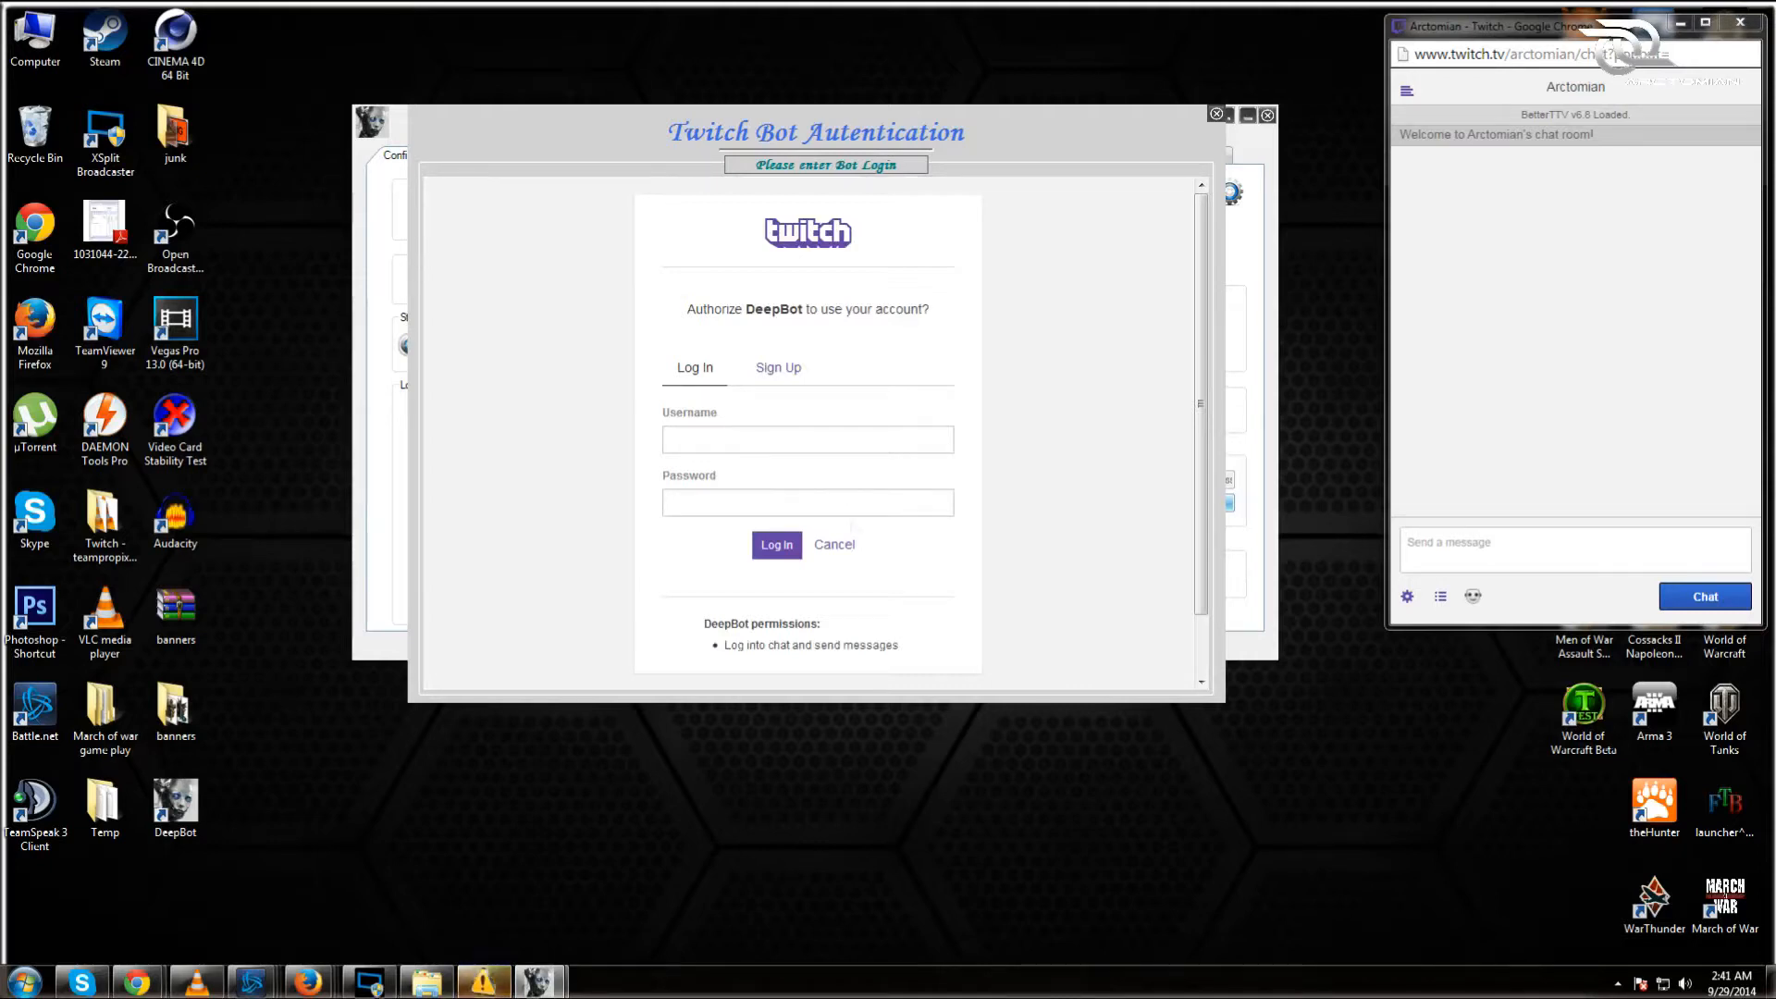
# Step: Close the bot and streamer OAuth authorization windows, then bring up the Port list
pyautogui.click(1217, 115)
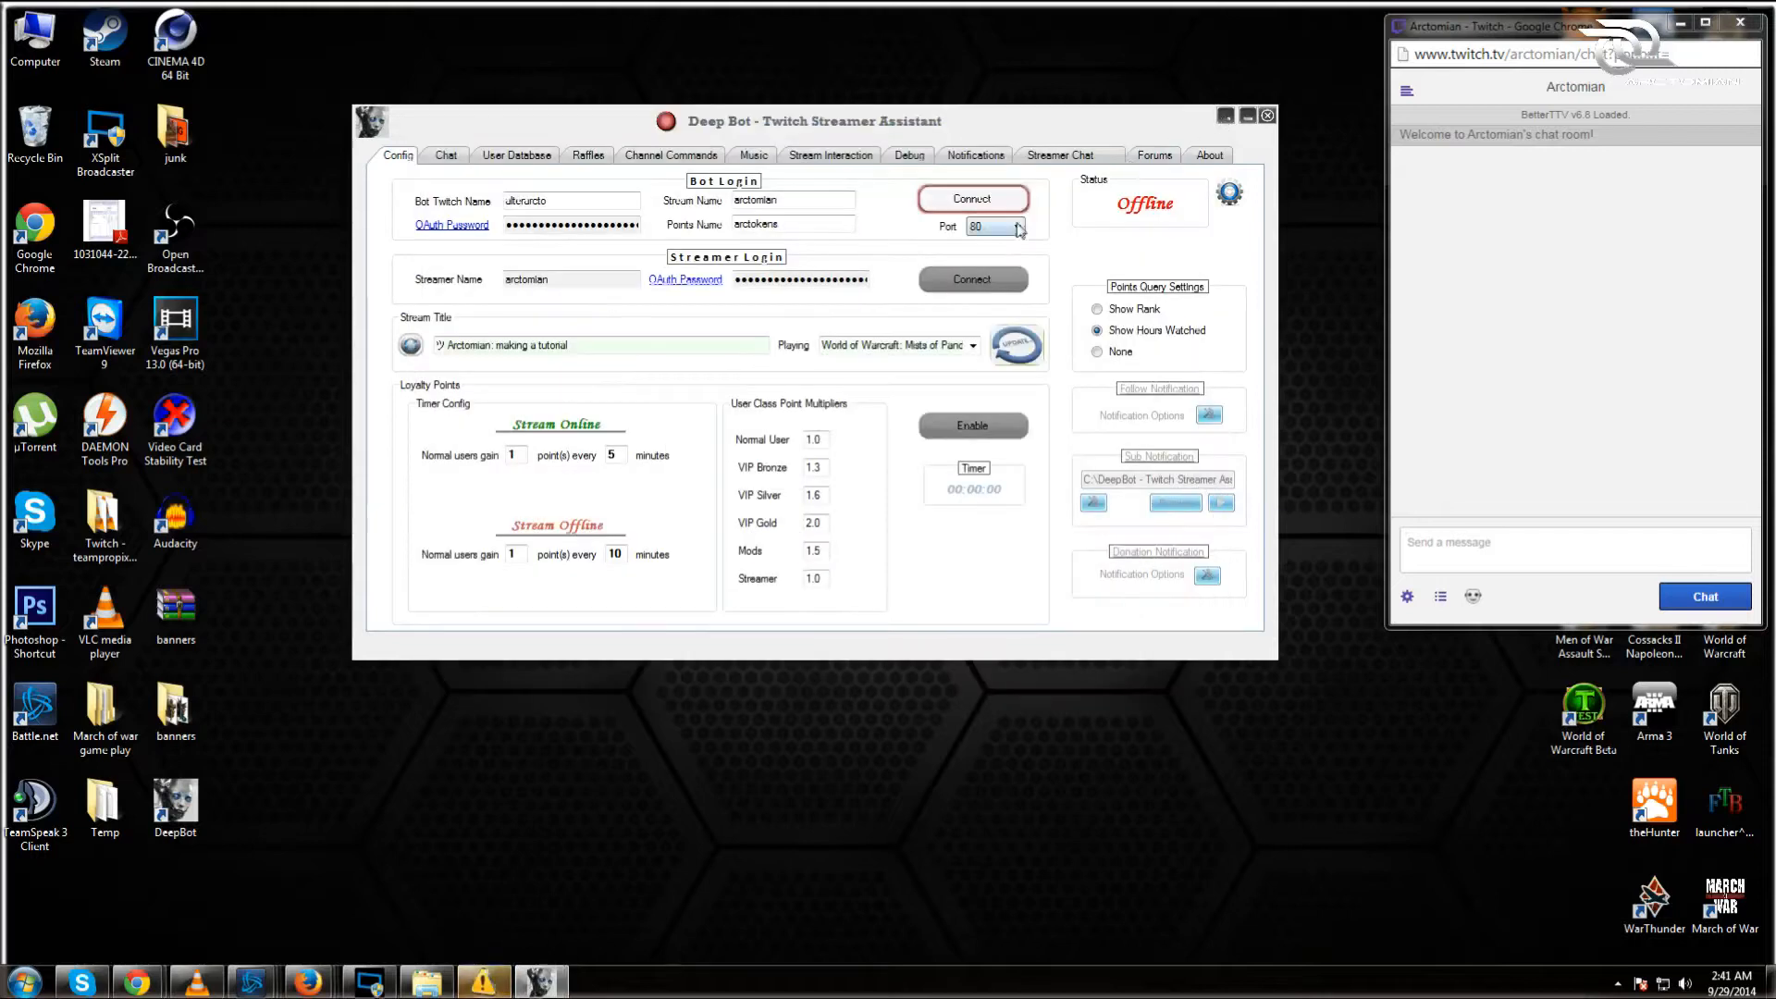
pyautogui.click(685, 280)
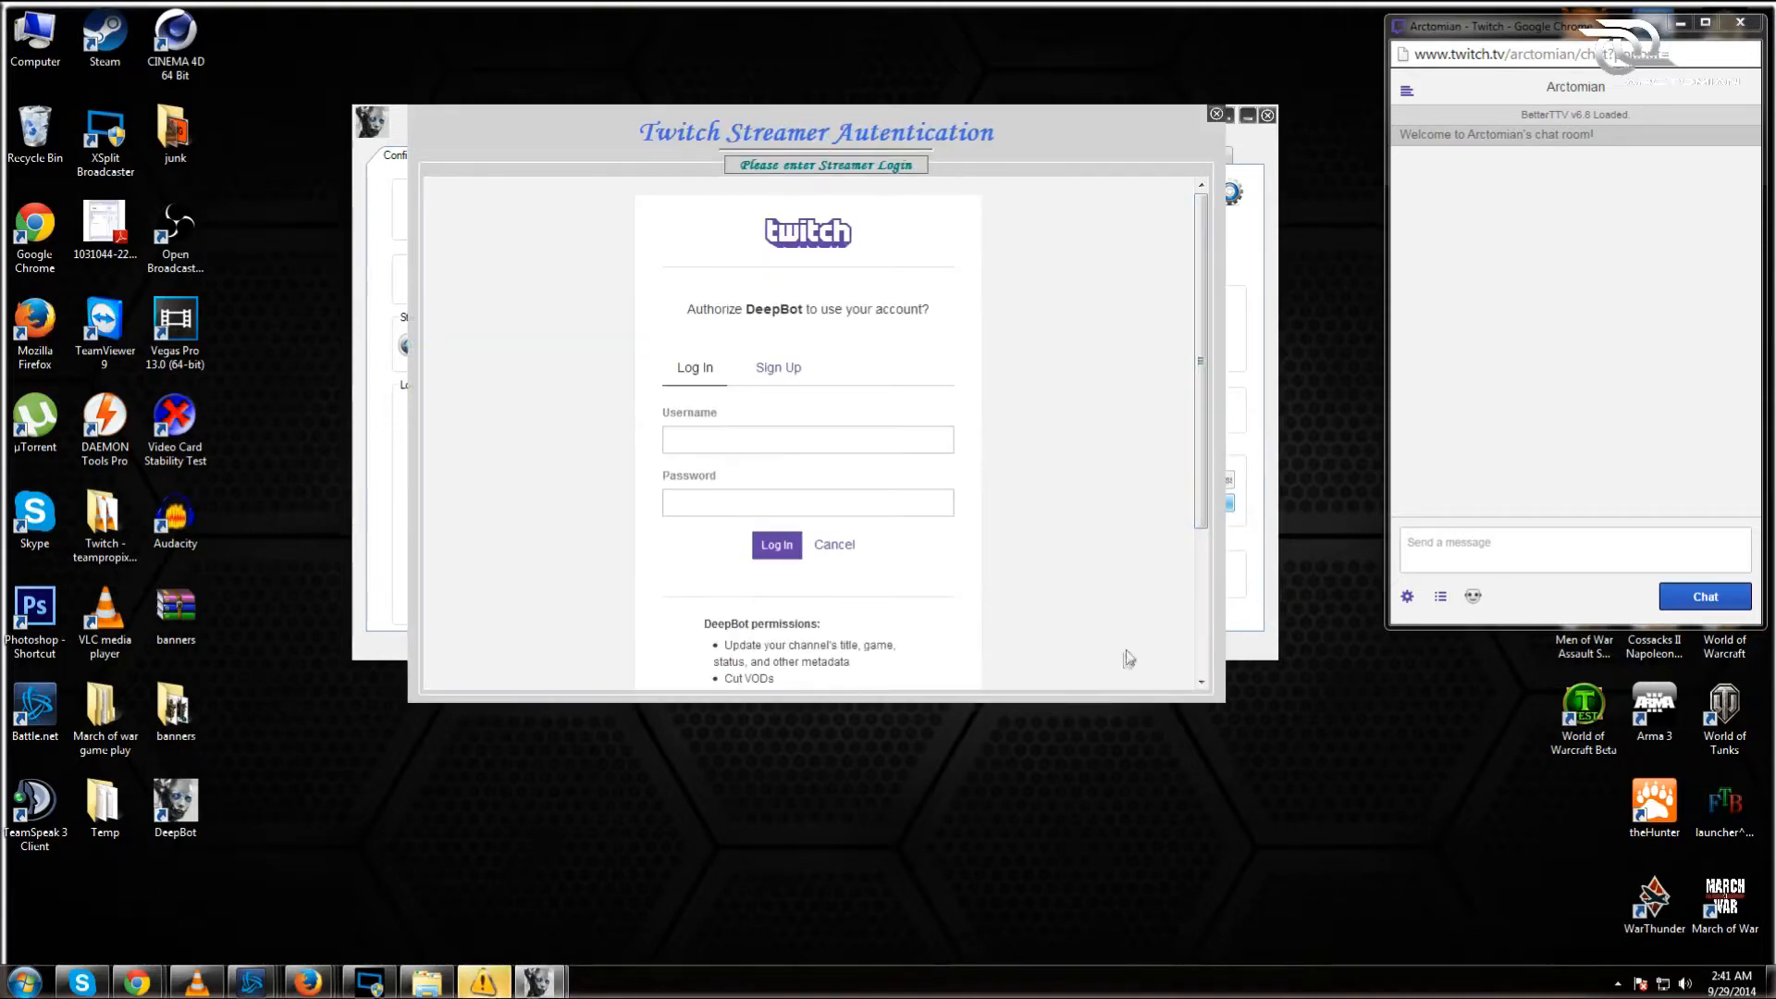
pyautogui.click(1217, 116)
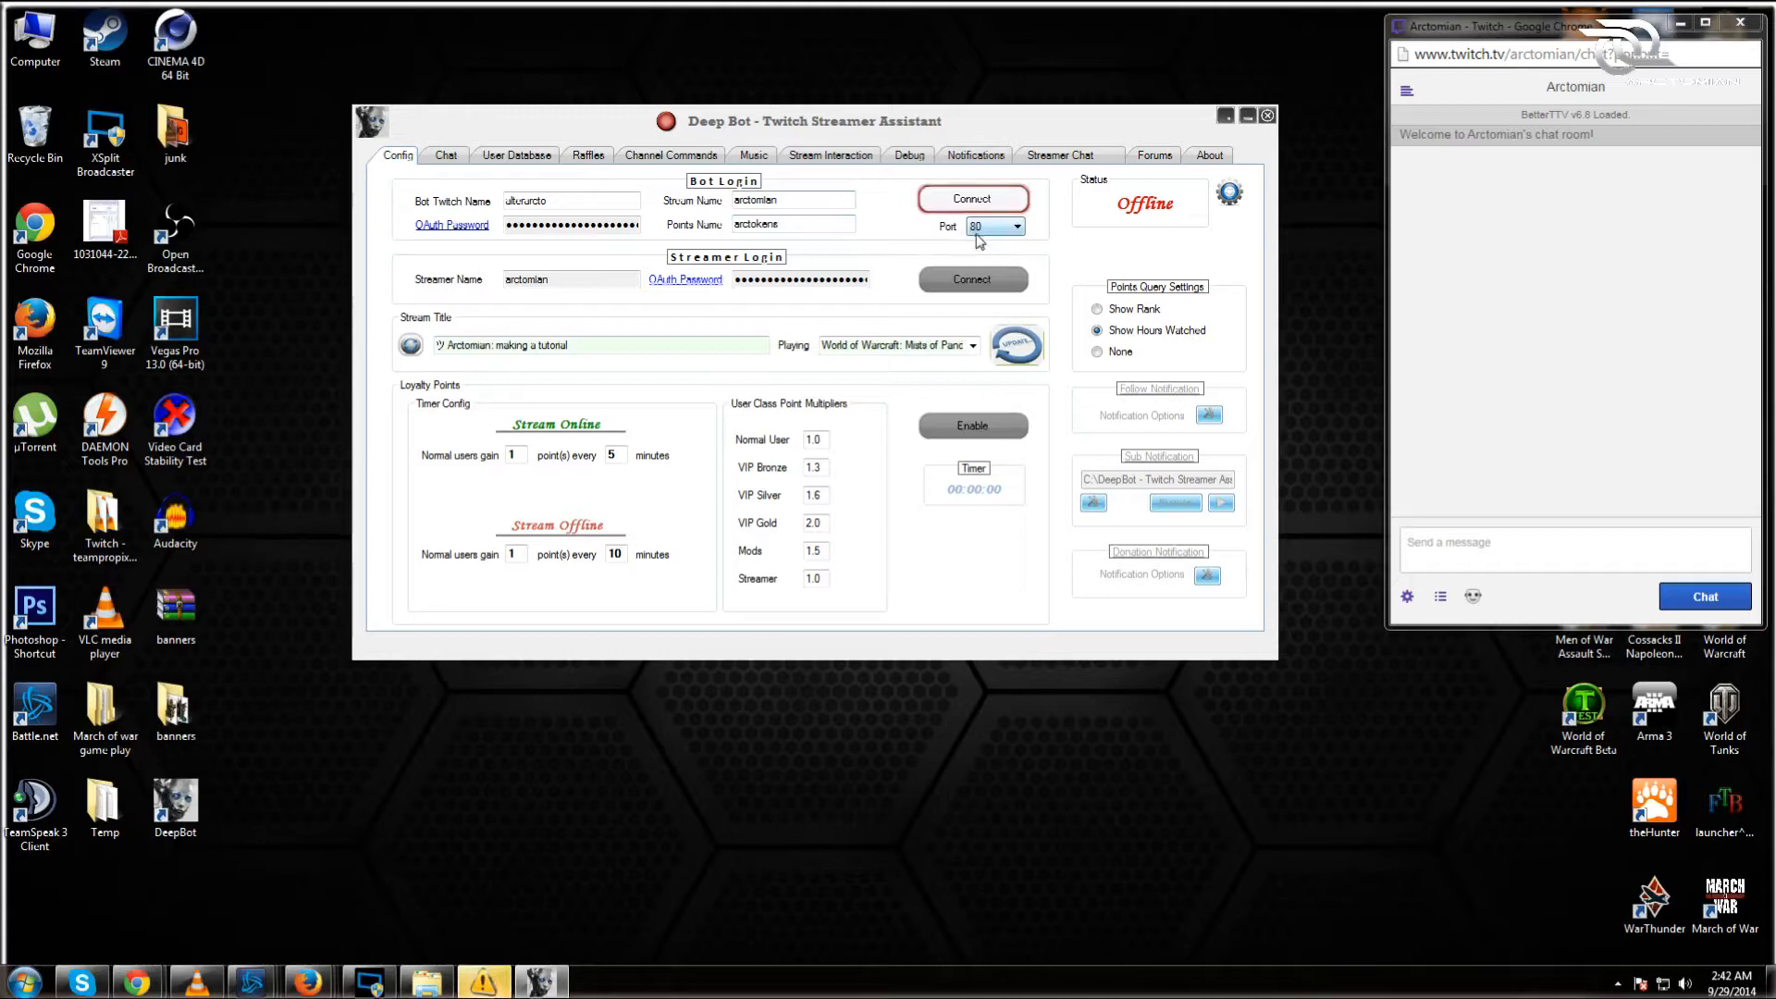
pyautogui.click(1004, 228)
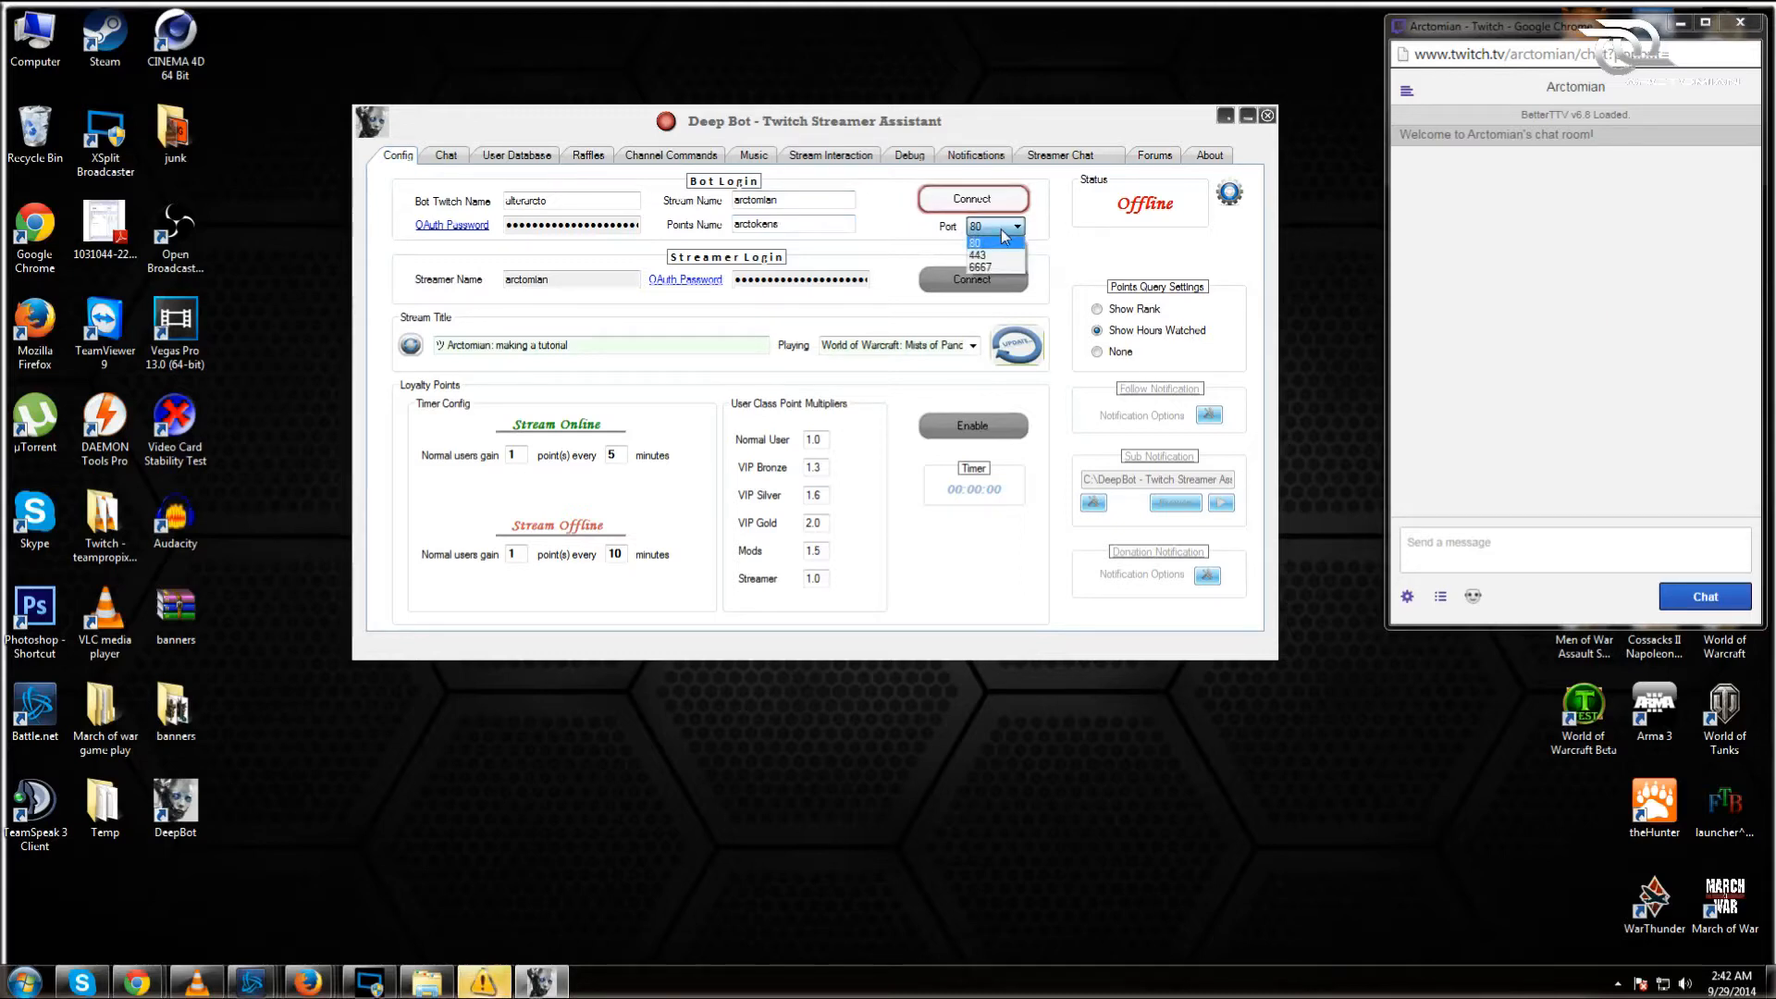
# Step: Keep the port at 80 and update the stream title ending in 'making a tutorial'
pyautogui.click(1006, 242)
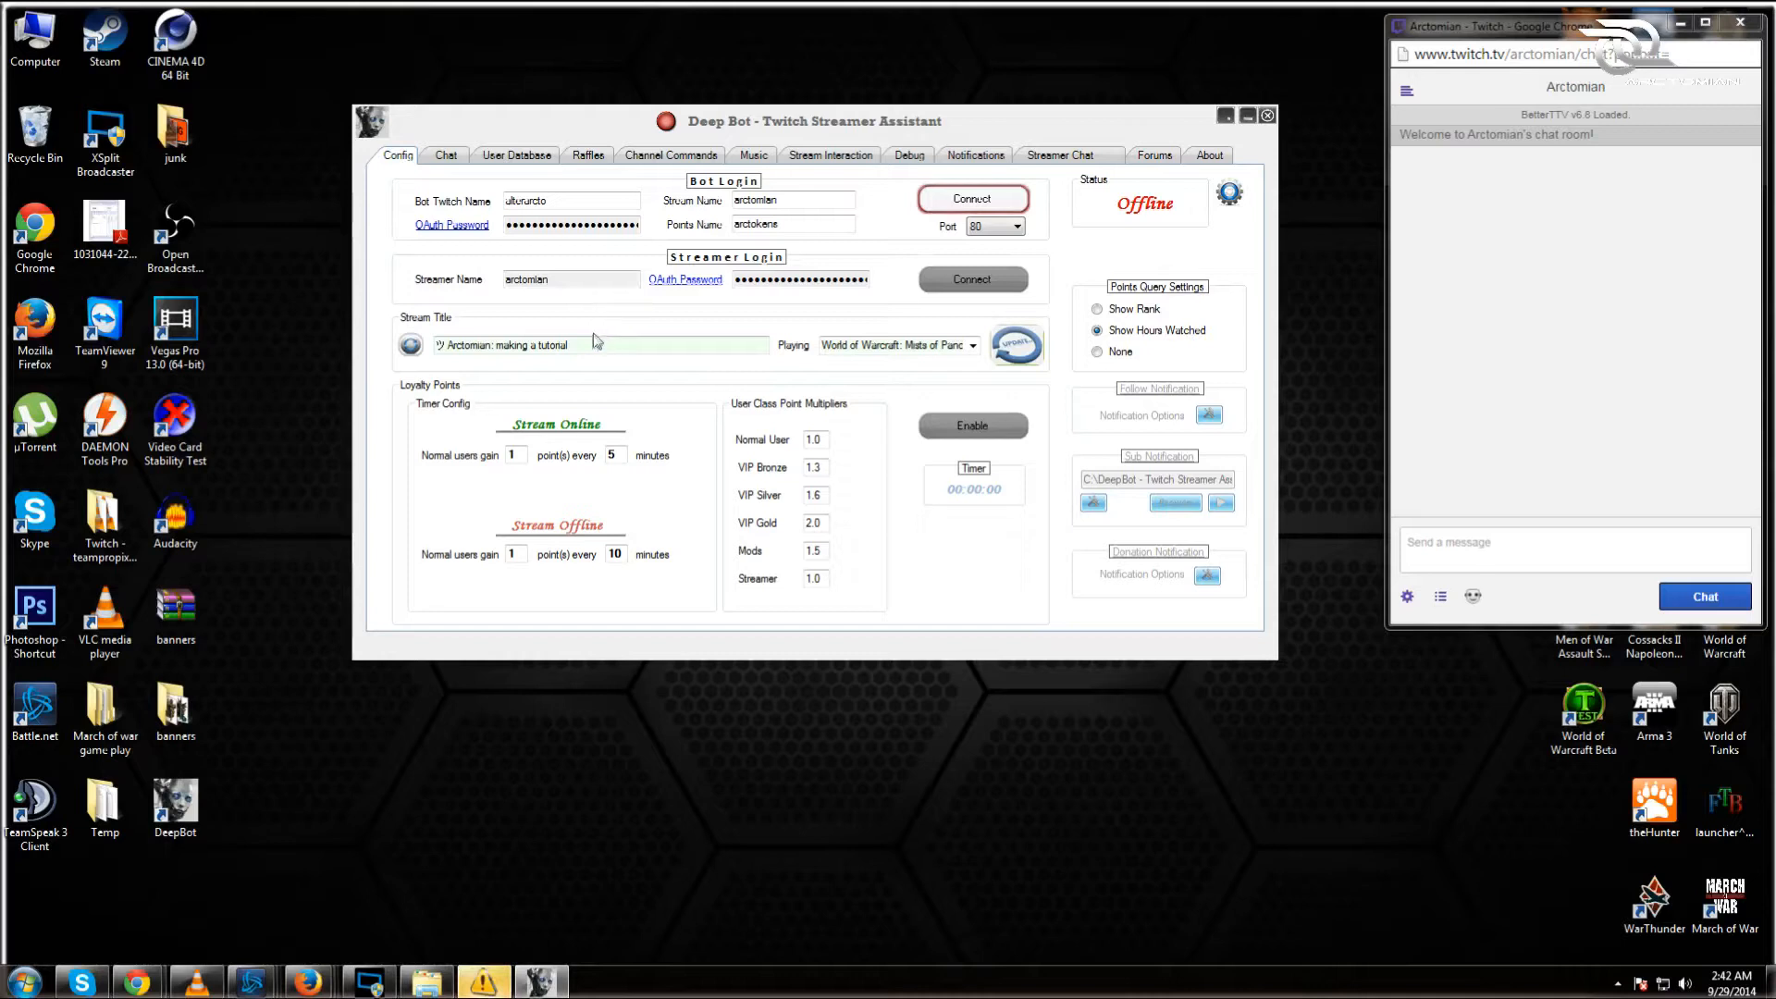
pyautogui.moveTo(569, 345); pyautogui.dragTo(496, 345)
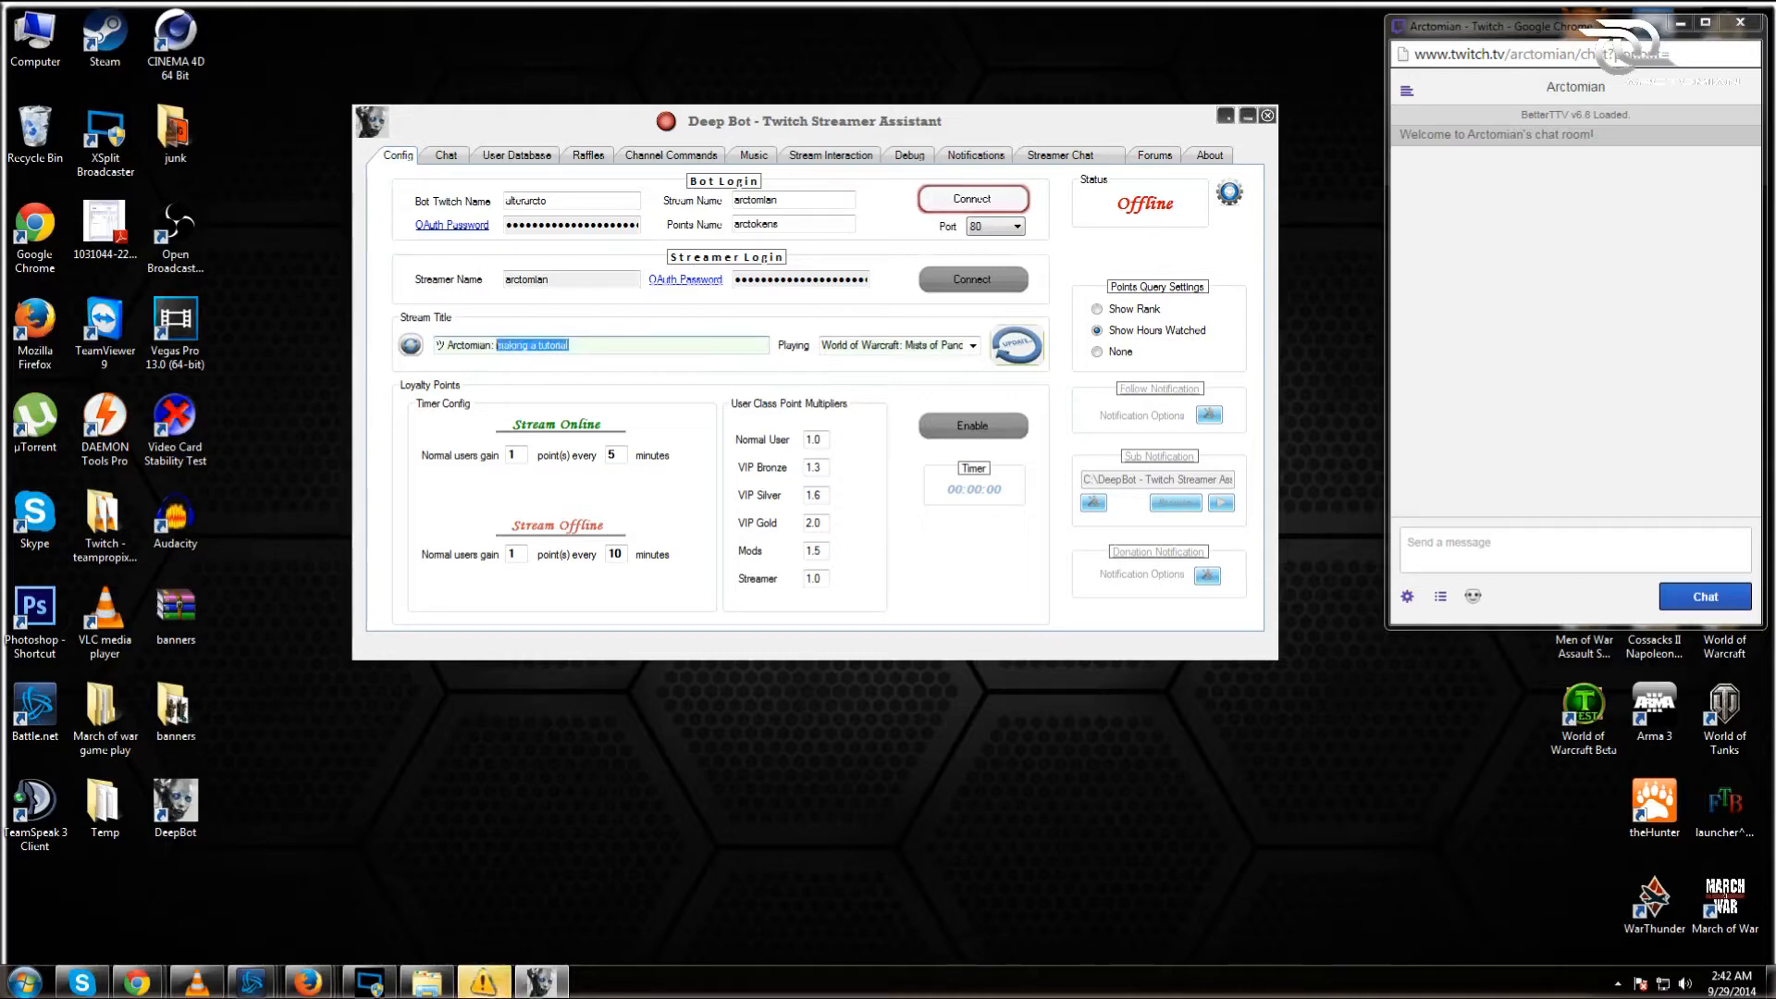
pyautogui.click(1020, 349)
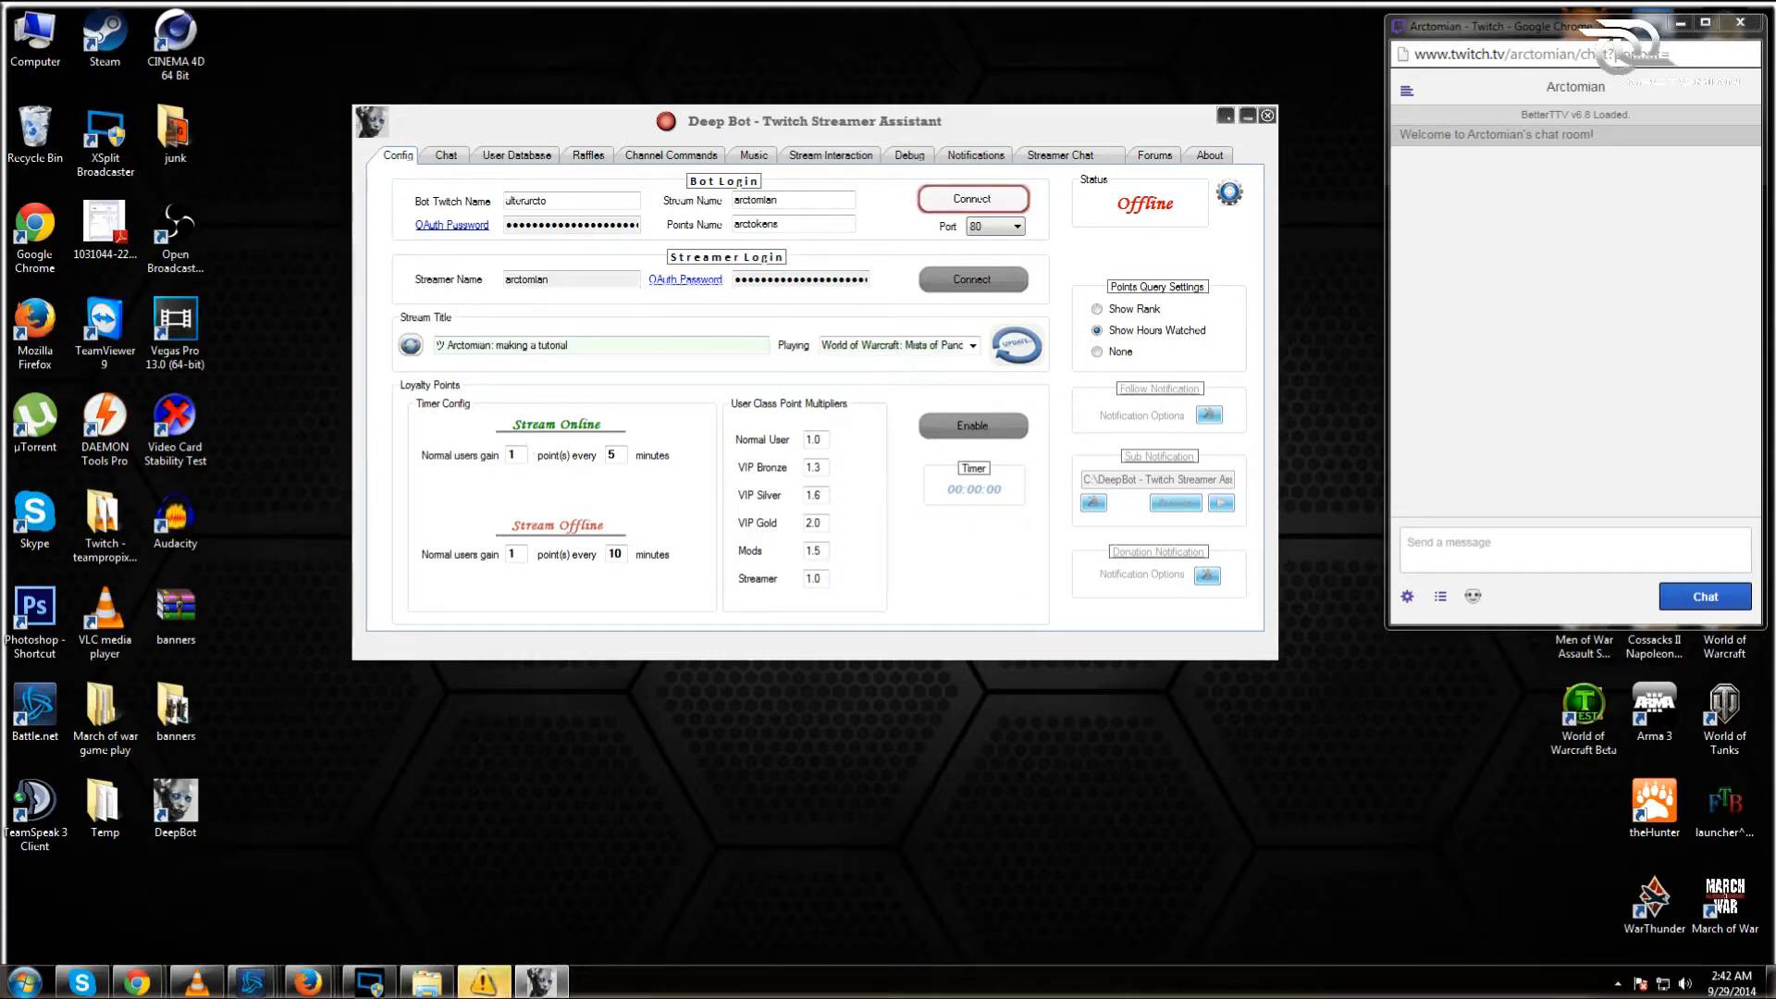
pyautogui.click(512, 454)
# Step: Connect the bot to the channel and enable loyalty points
pyautogui.click(987, 200)
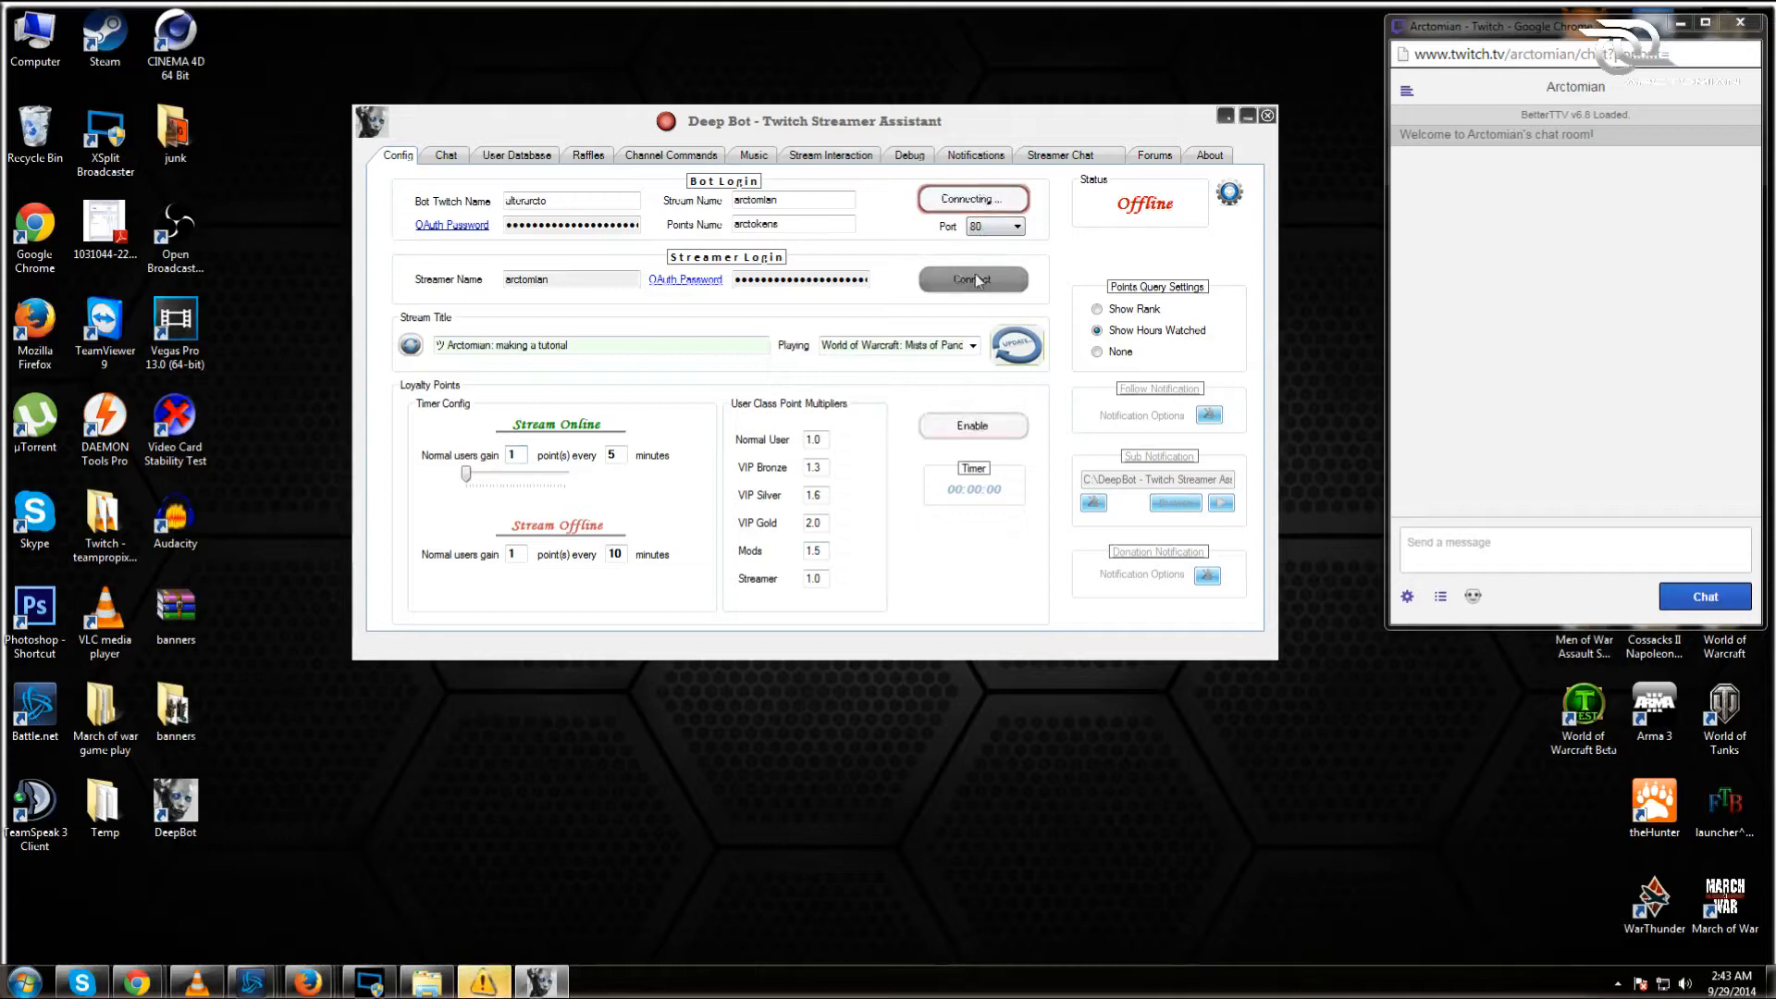
pyautogui.click(981, 431)
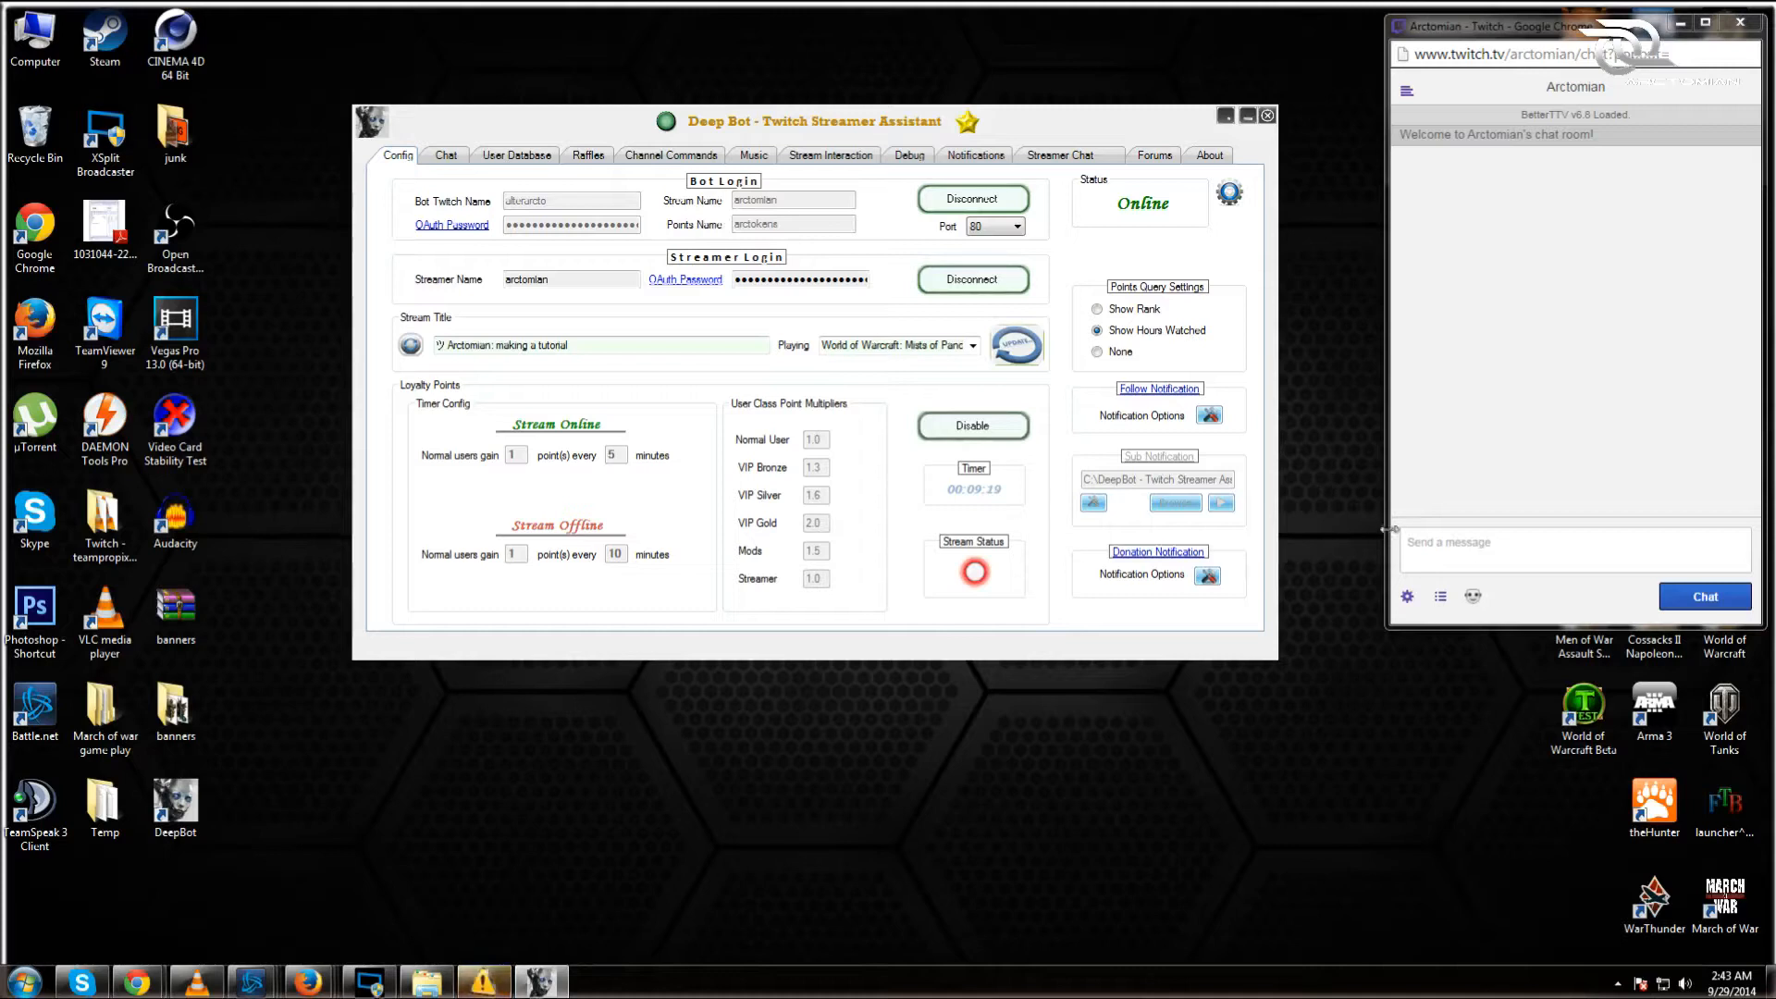
# Step: Send !arctokens in Twitch chat and check the 8,459 points reply
pyautogui.click(1443, 550)
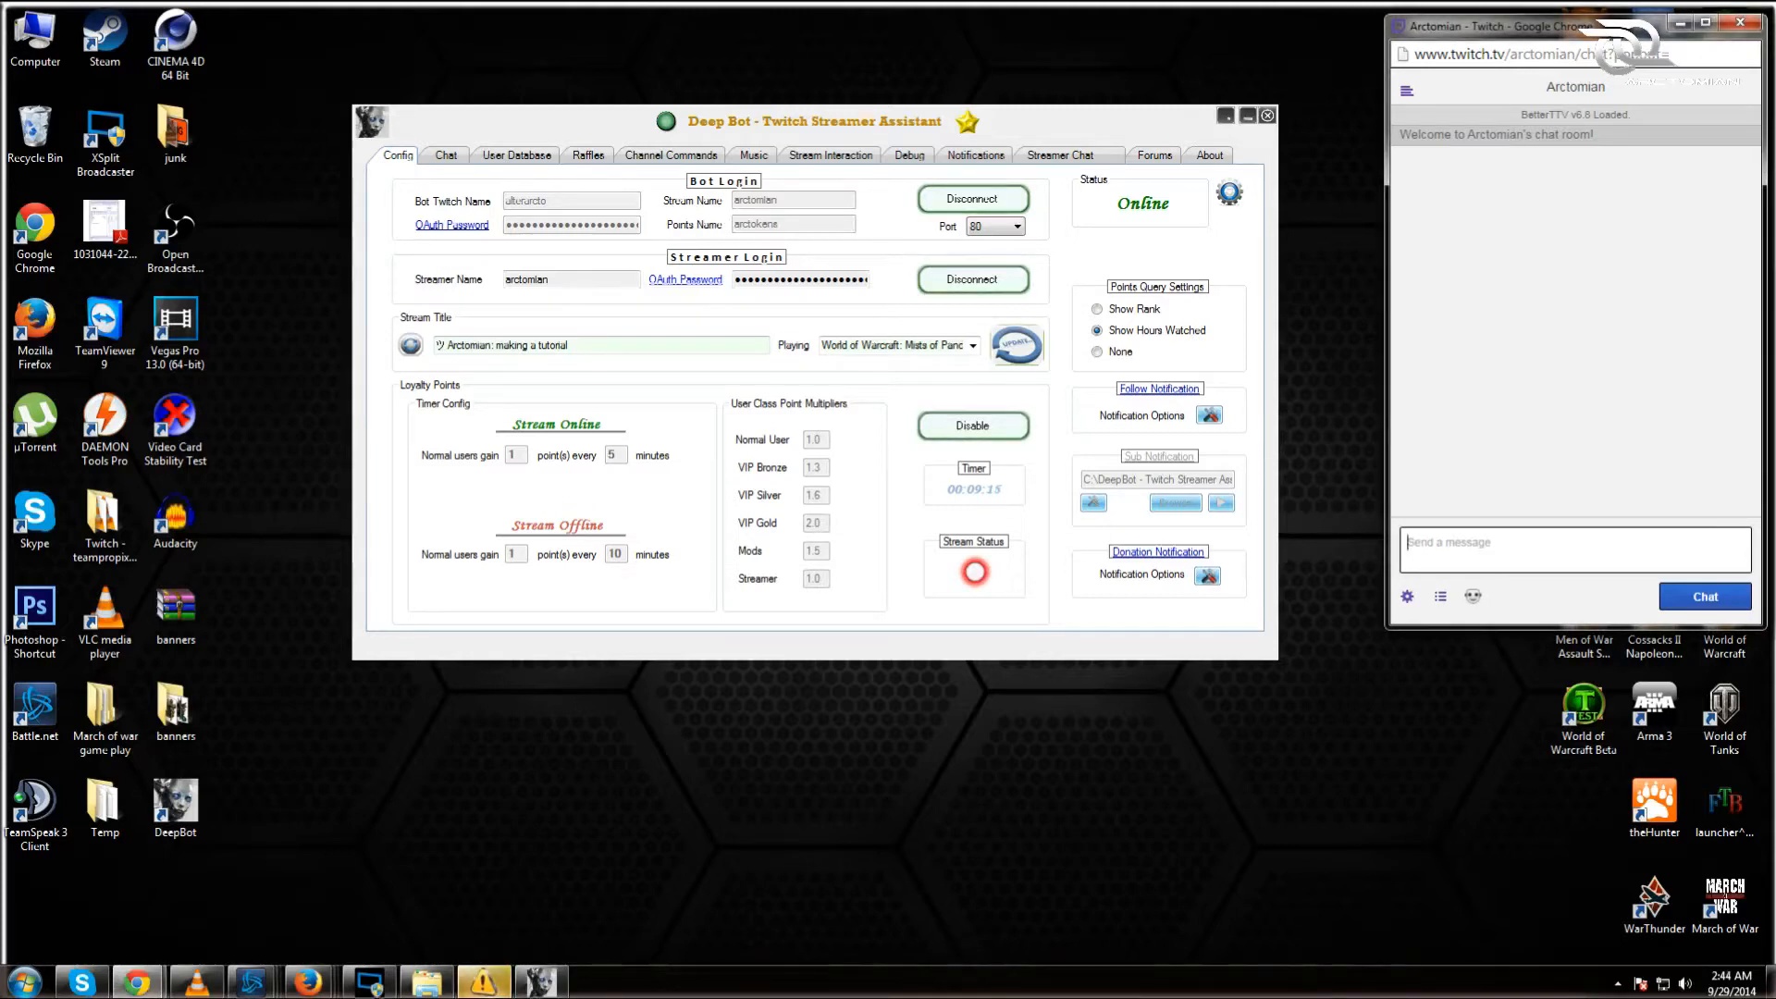
pyautogui.write('!arctoken')
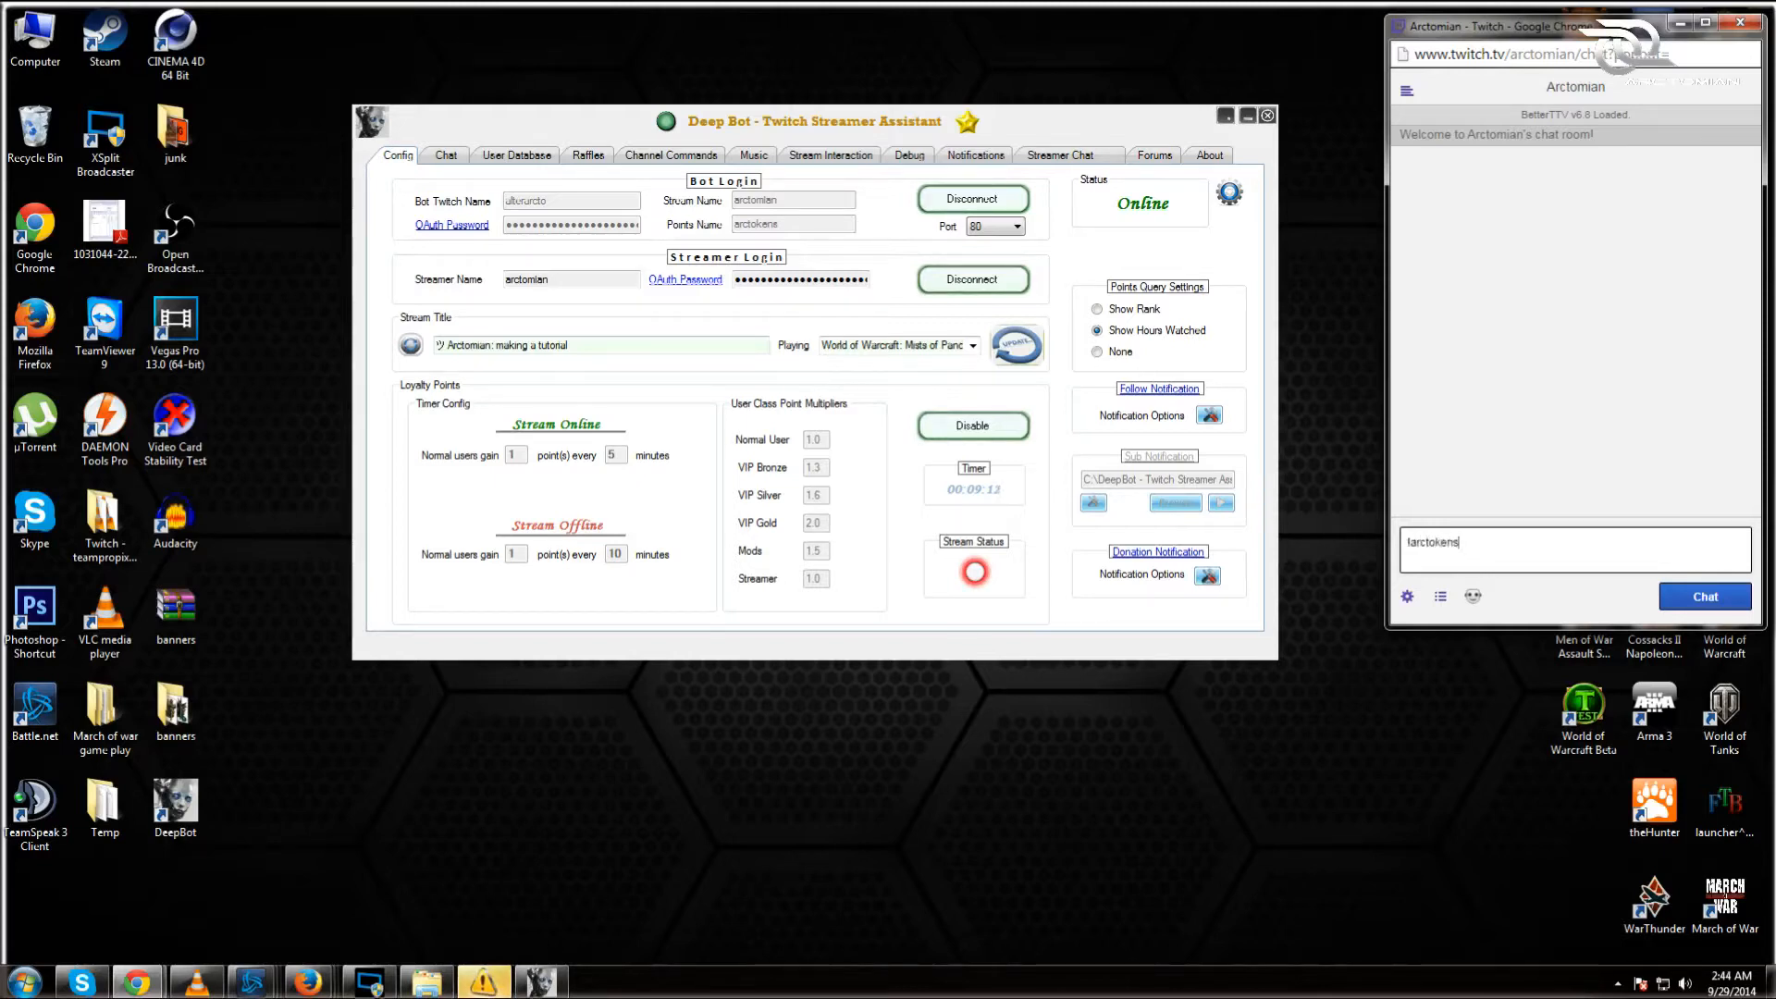
pyautogui.write('s')
pyautogui.press('Return')
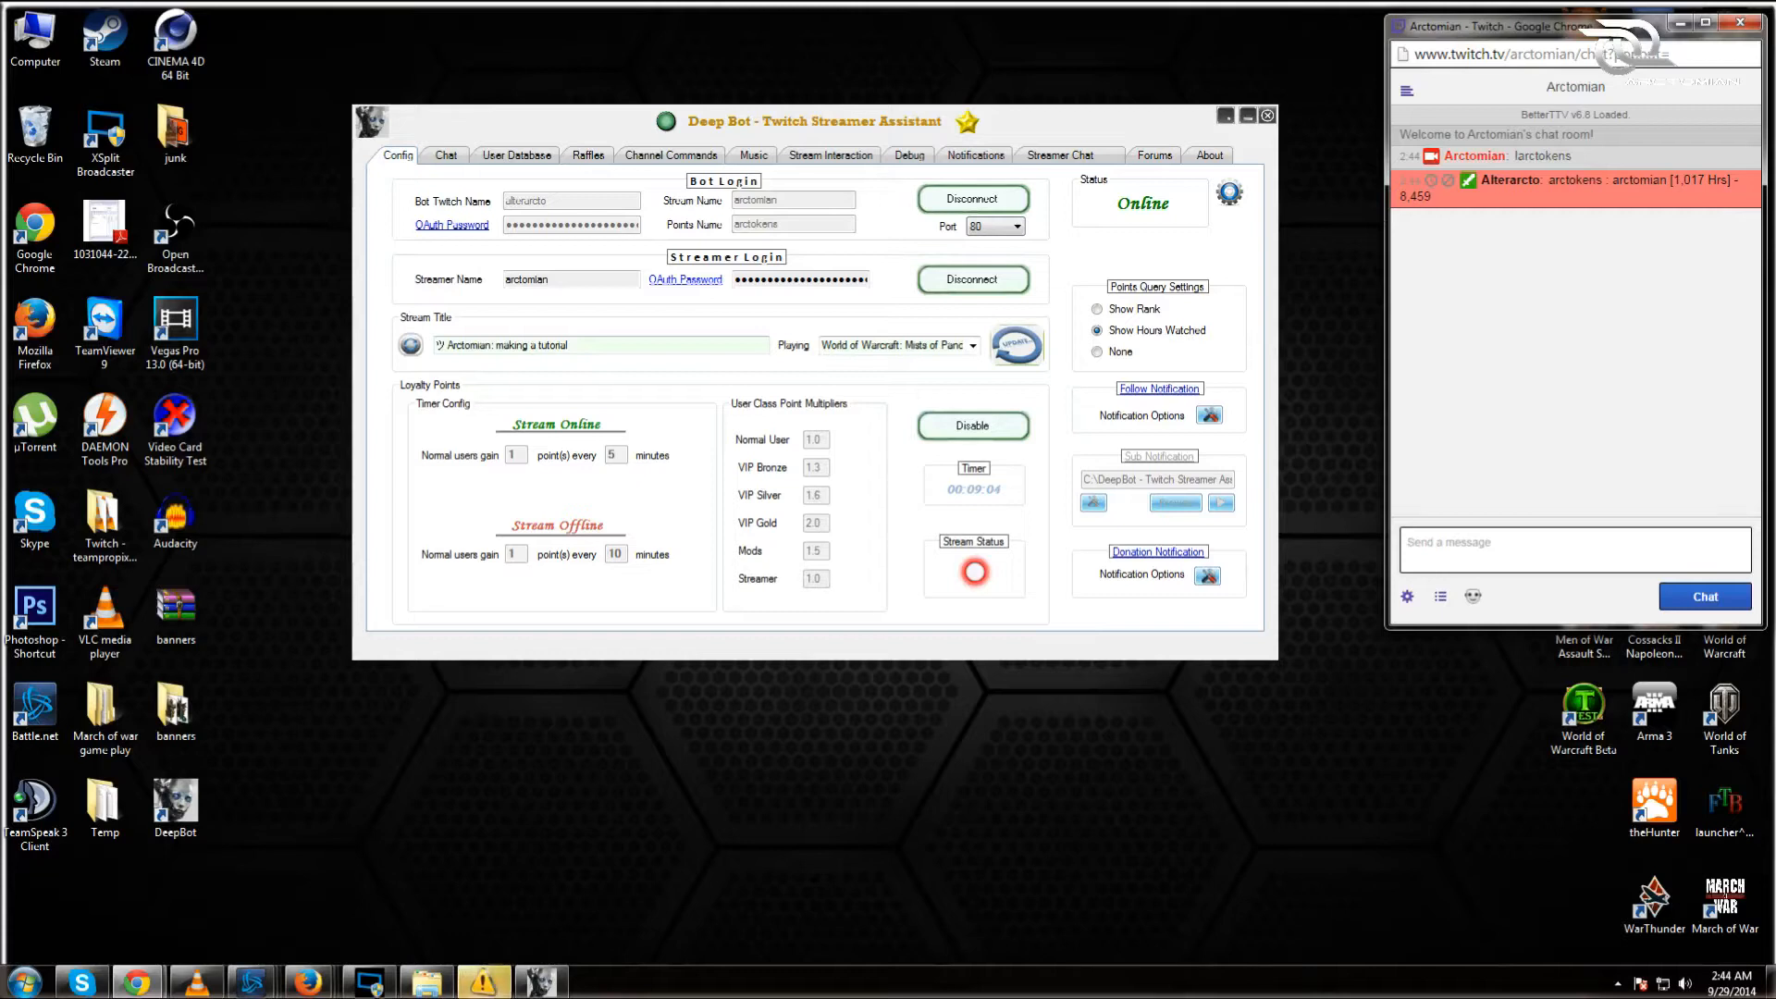
pyautogui.moveTo(1440, 206); pyautogui.dragTo(1400, 197)
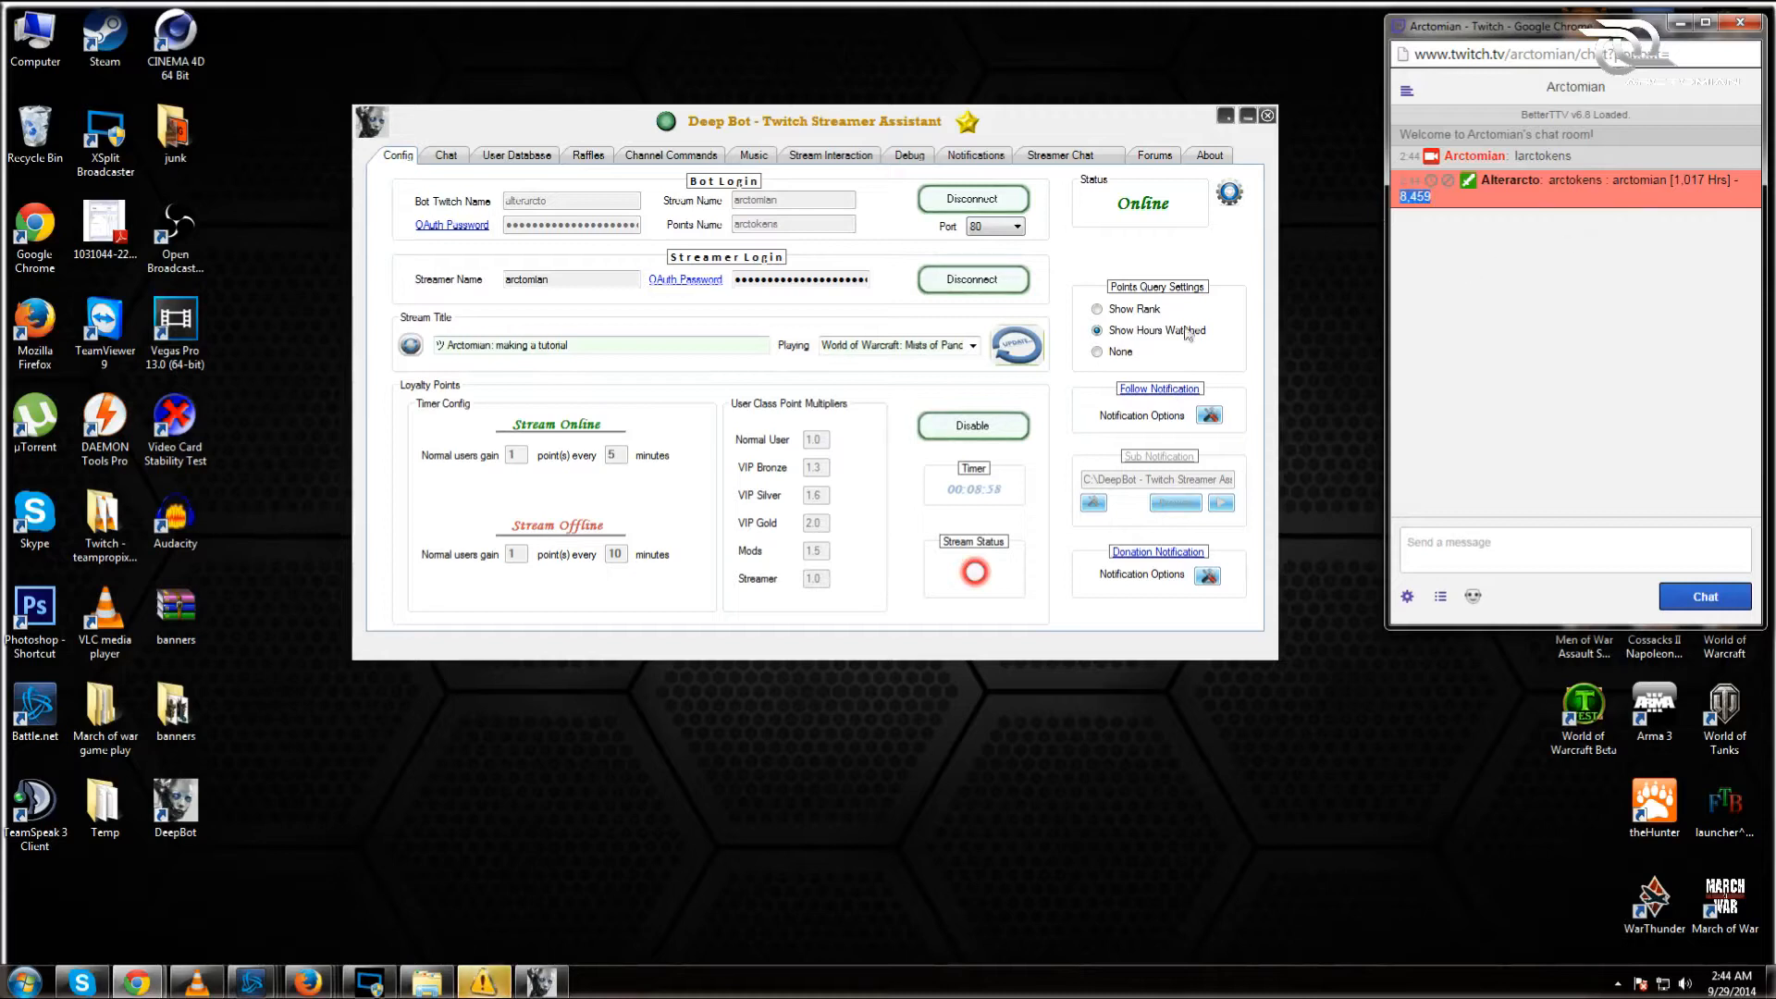
# Step: Switch points queries to Show Rank, retest !arctokens, then revert to Show Hours Watched
pyautogui.click(1097, 311)
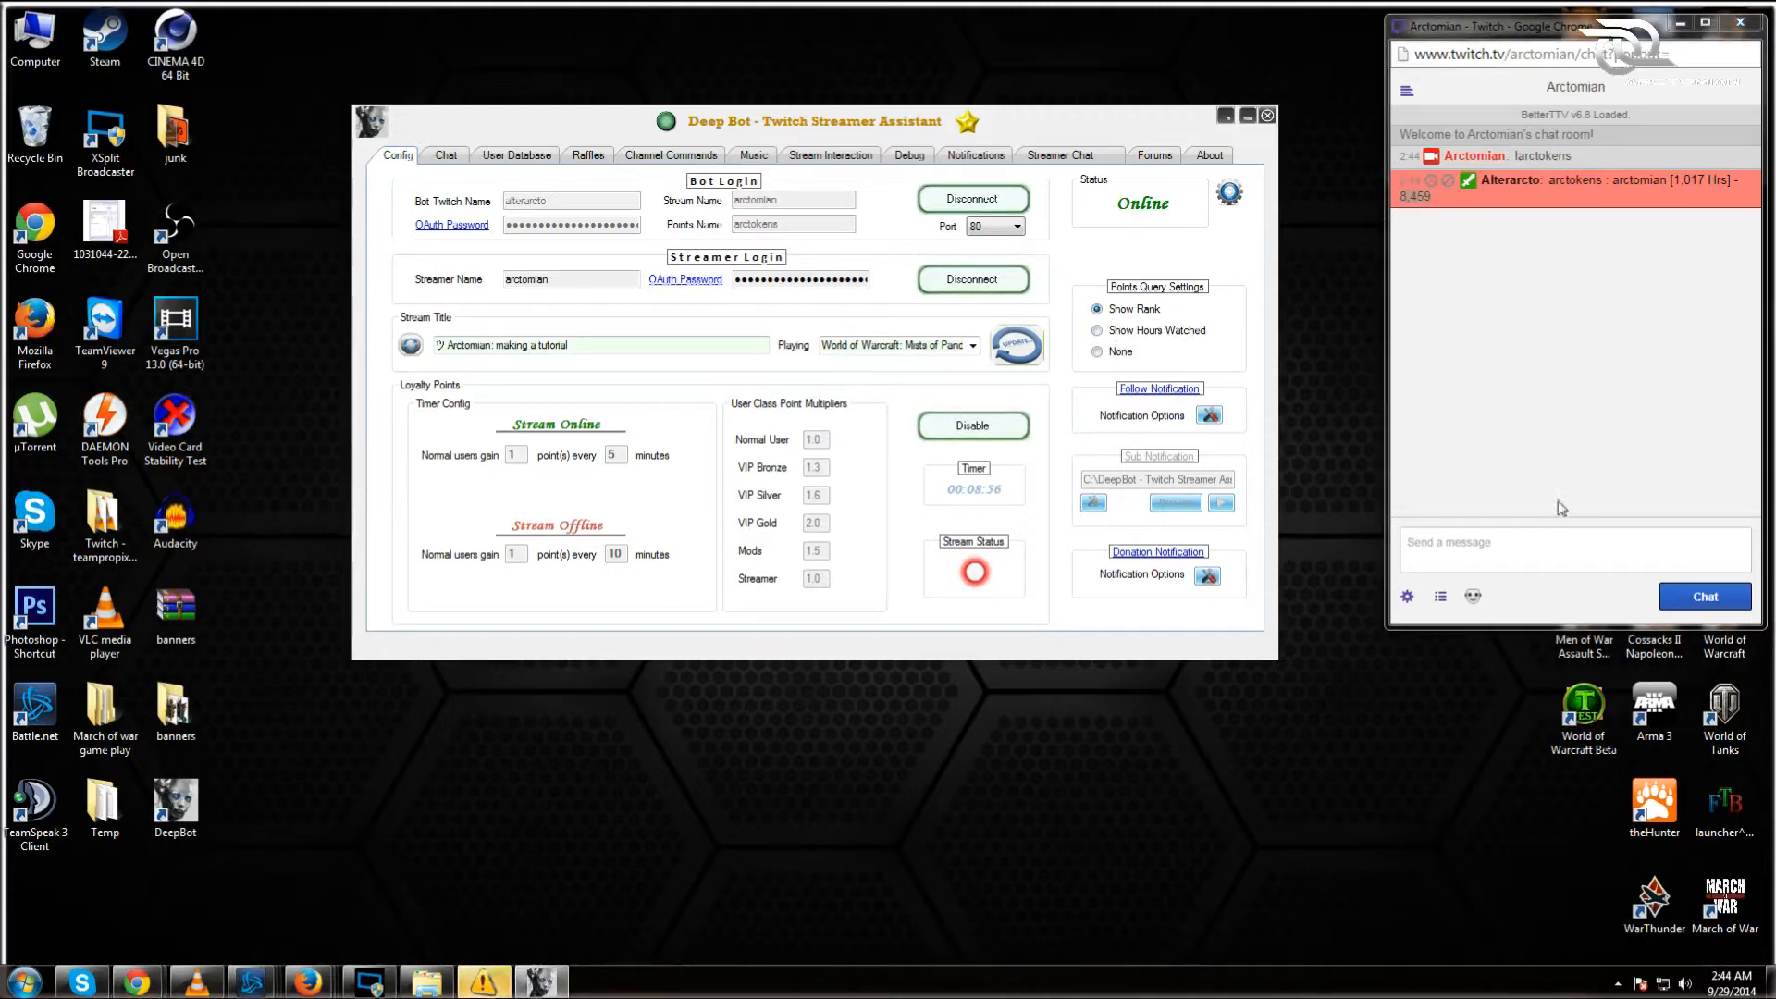
pyautogui.click(1502, 546)
pyautogui.write('!arctokens')
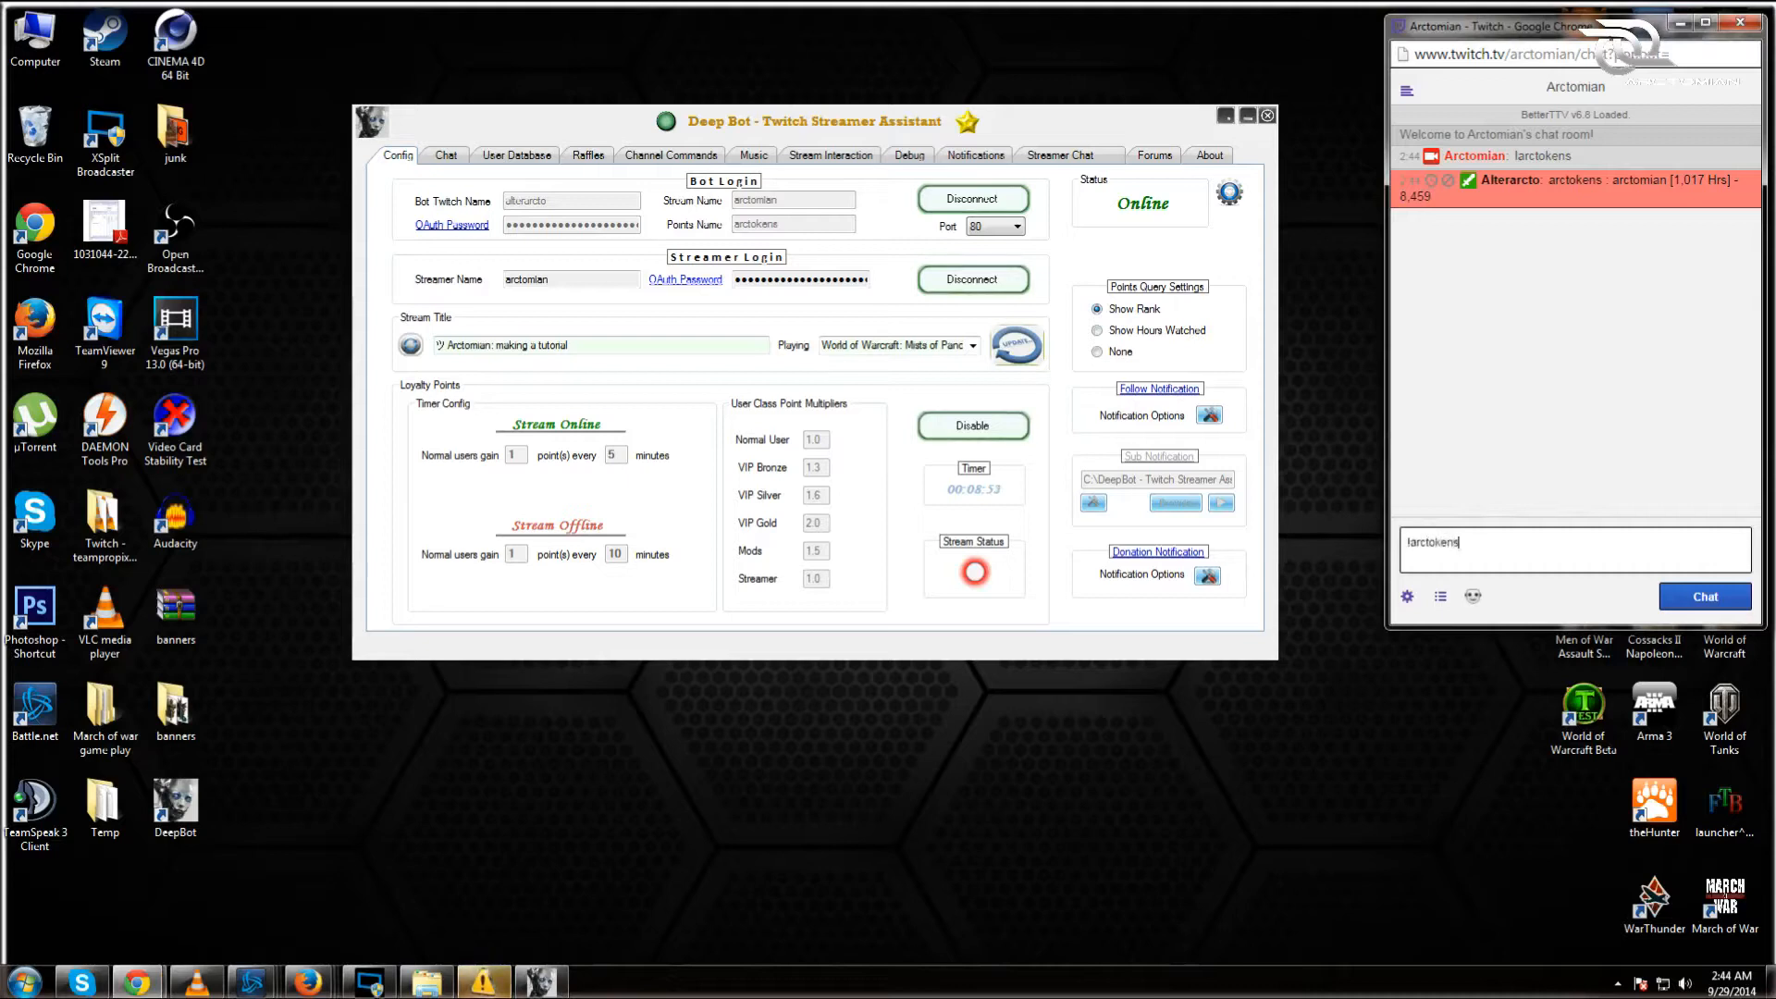
pyautogui.press('Return')
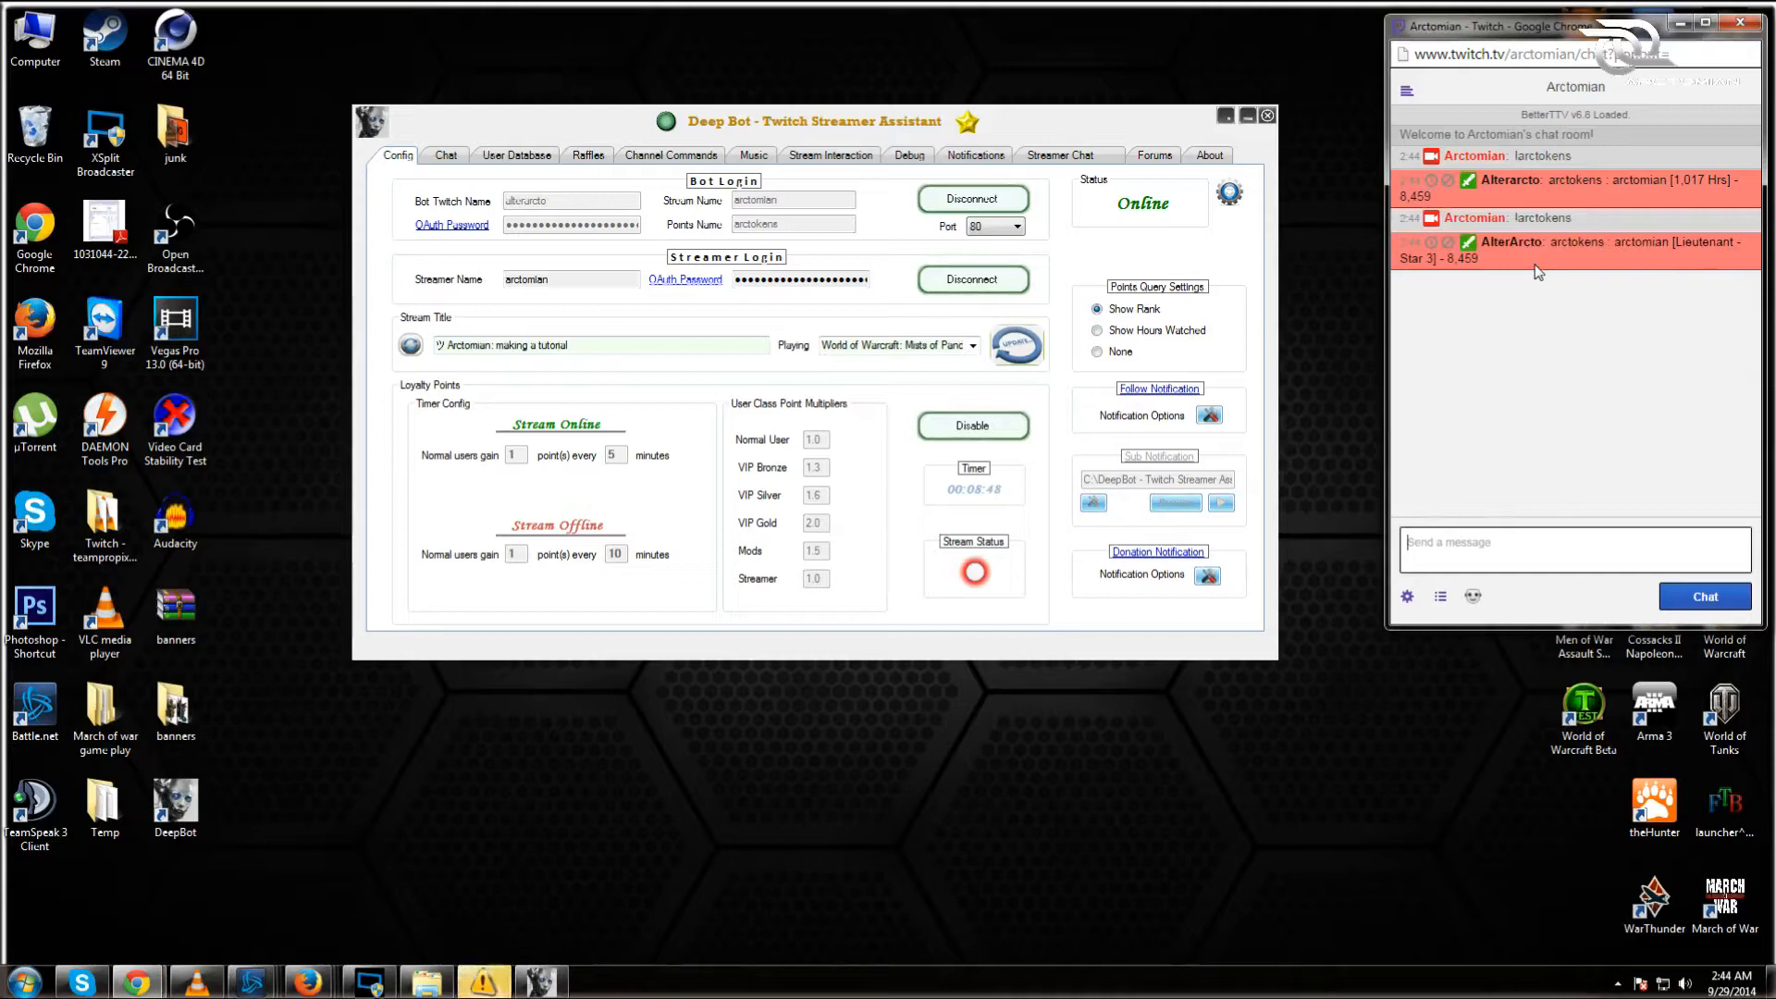
pyautogui.click(1097, 332)
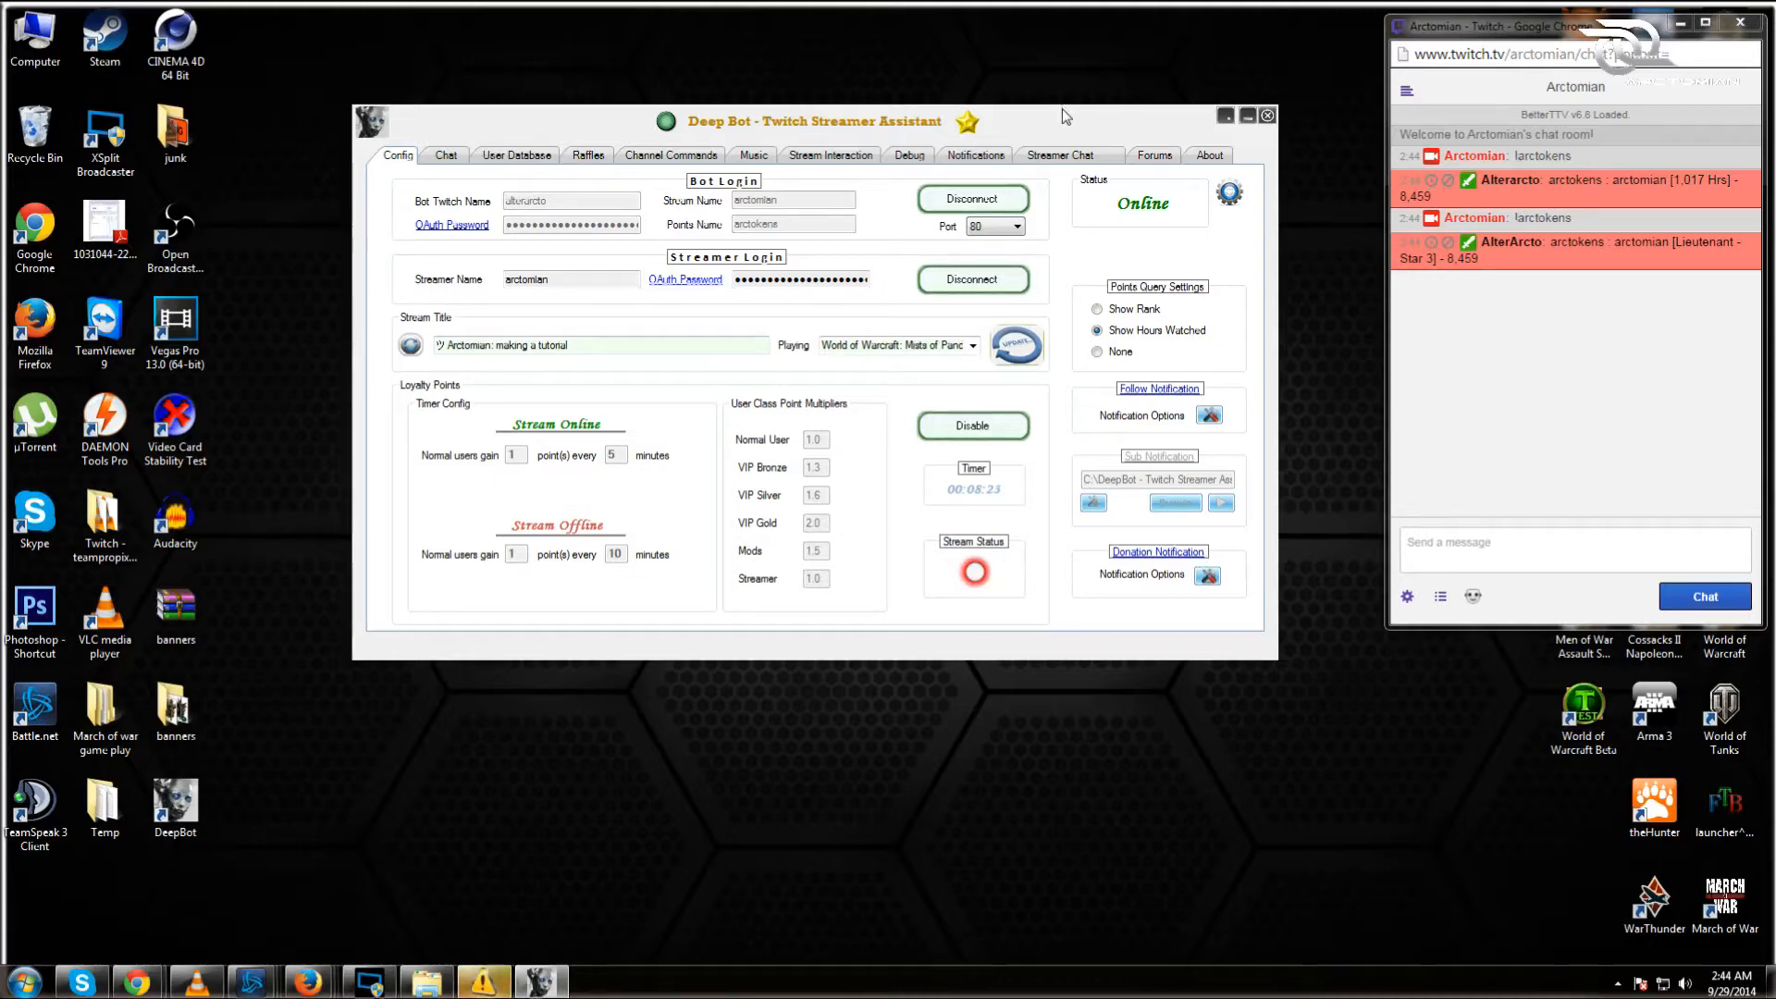
# Step: Open the Follow Notification options, preview the follower alert, and save the settings
pyautogui.moveTo(980, 132)
pyautogui.moveTo(969, 127)
pyautogui.click(1209, 416)
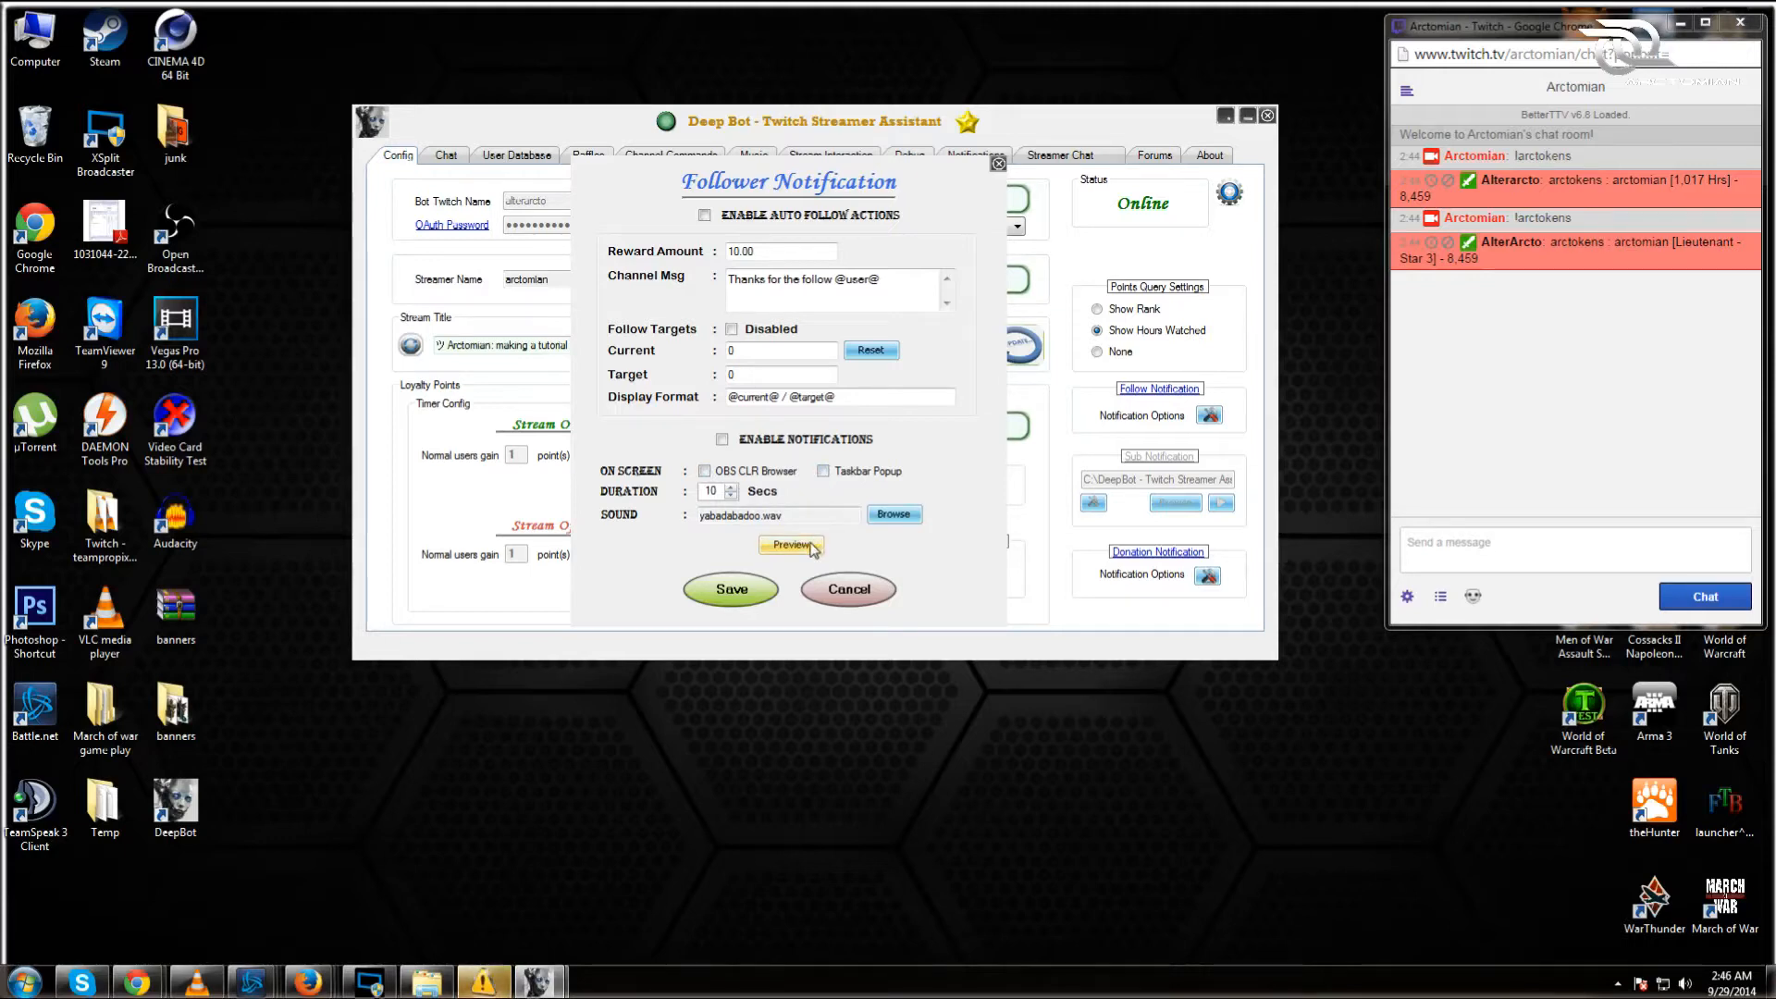
pyautogui.click(812, 547)
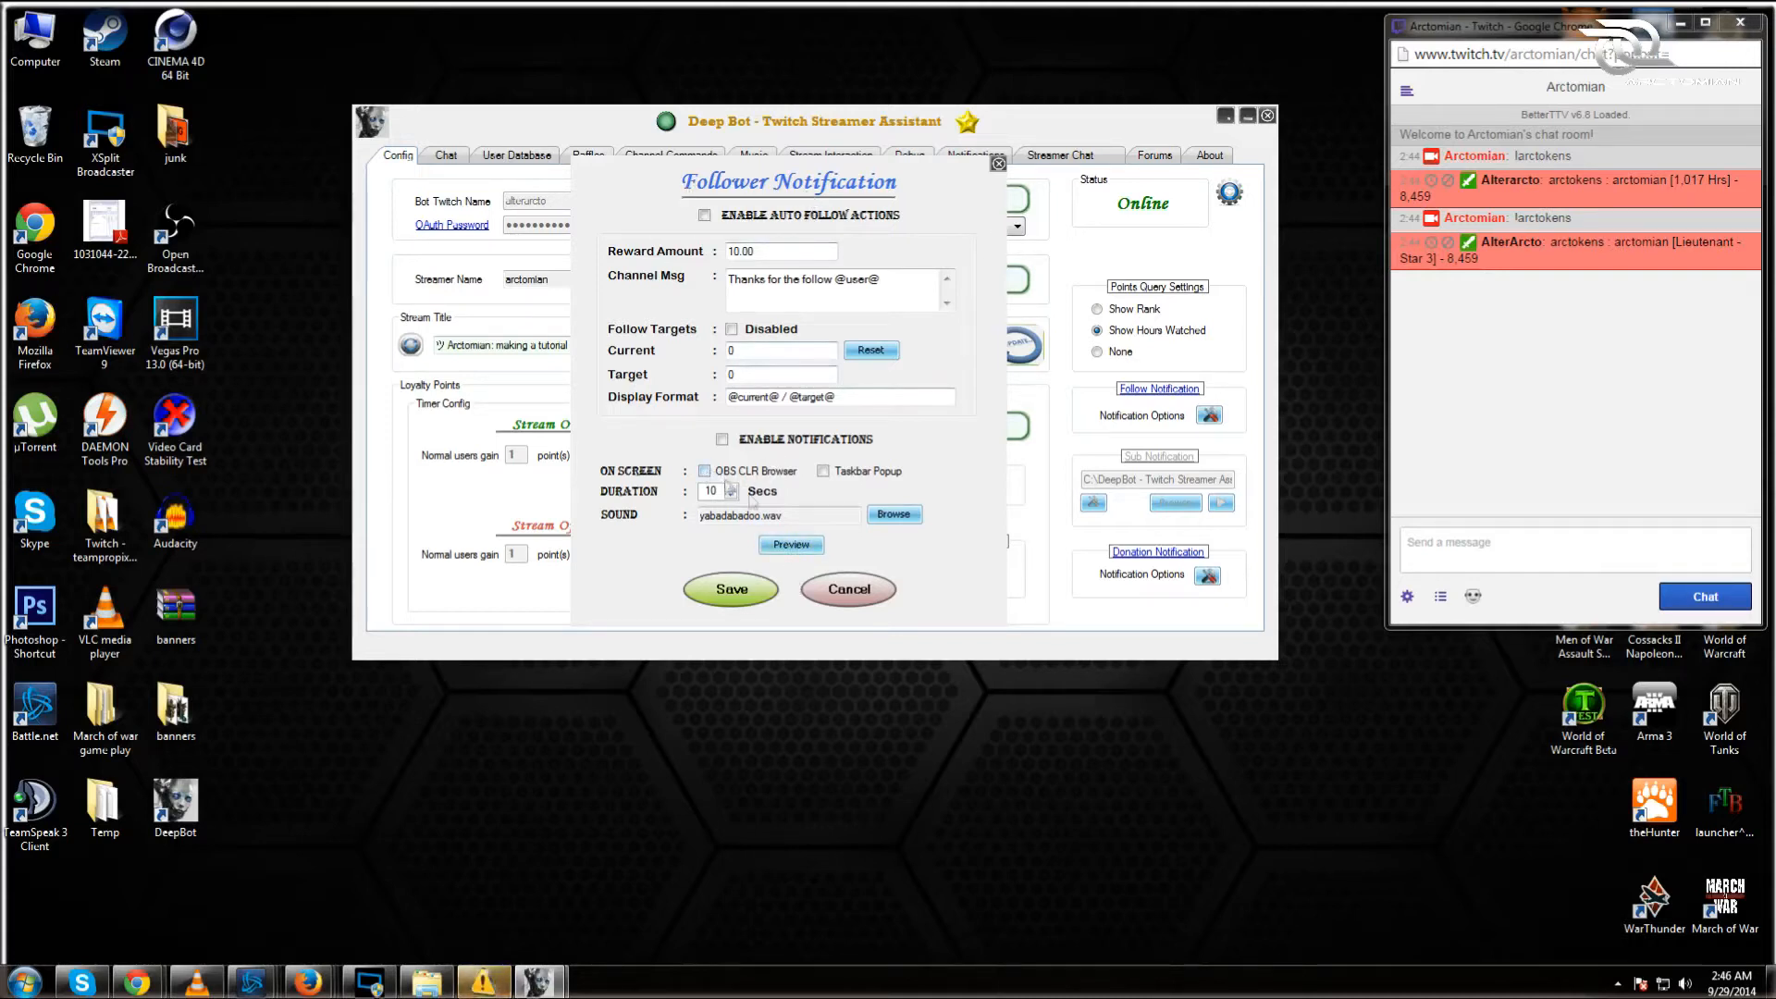
pyautogui.click(734, 592)
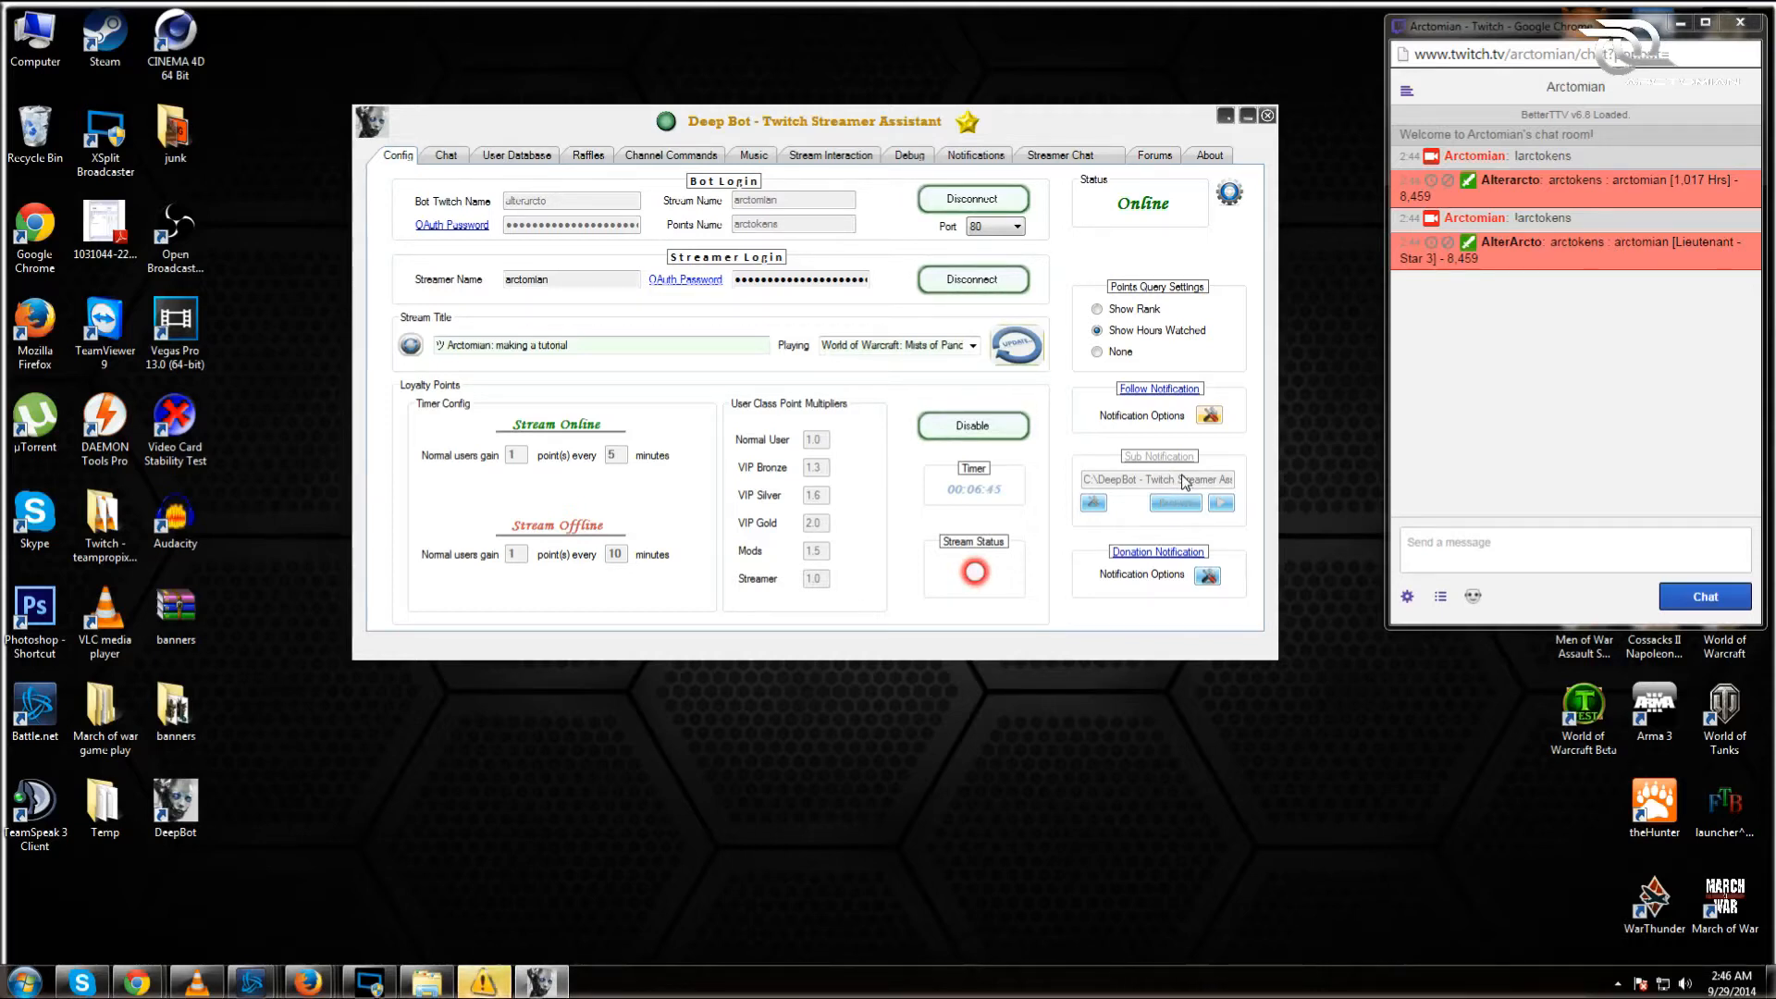
# Step: Enable auto donation actions with an on-screen cheque notification, preview, save, then reopen follower notifications
pyautogui.click(1207, 578)
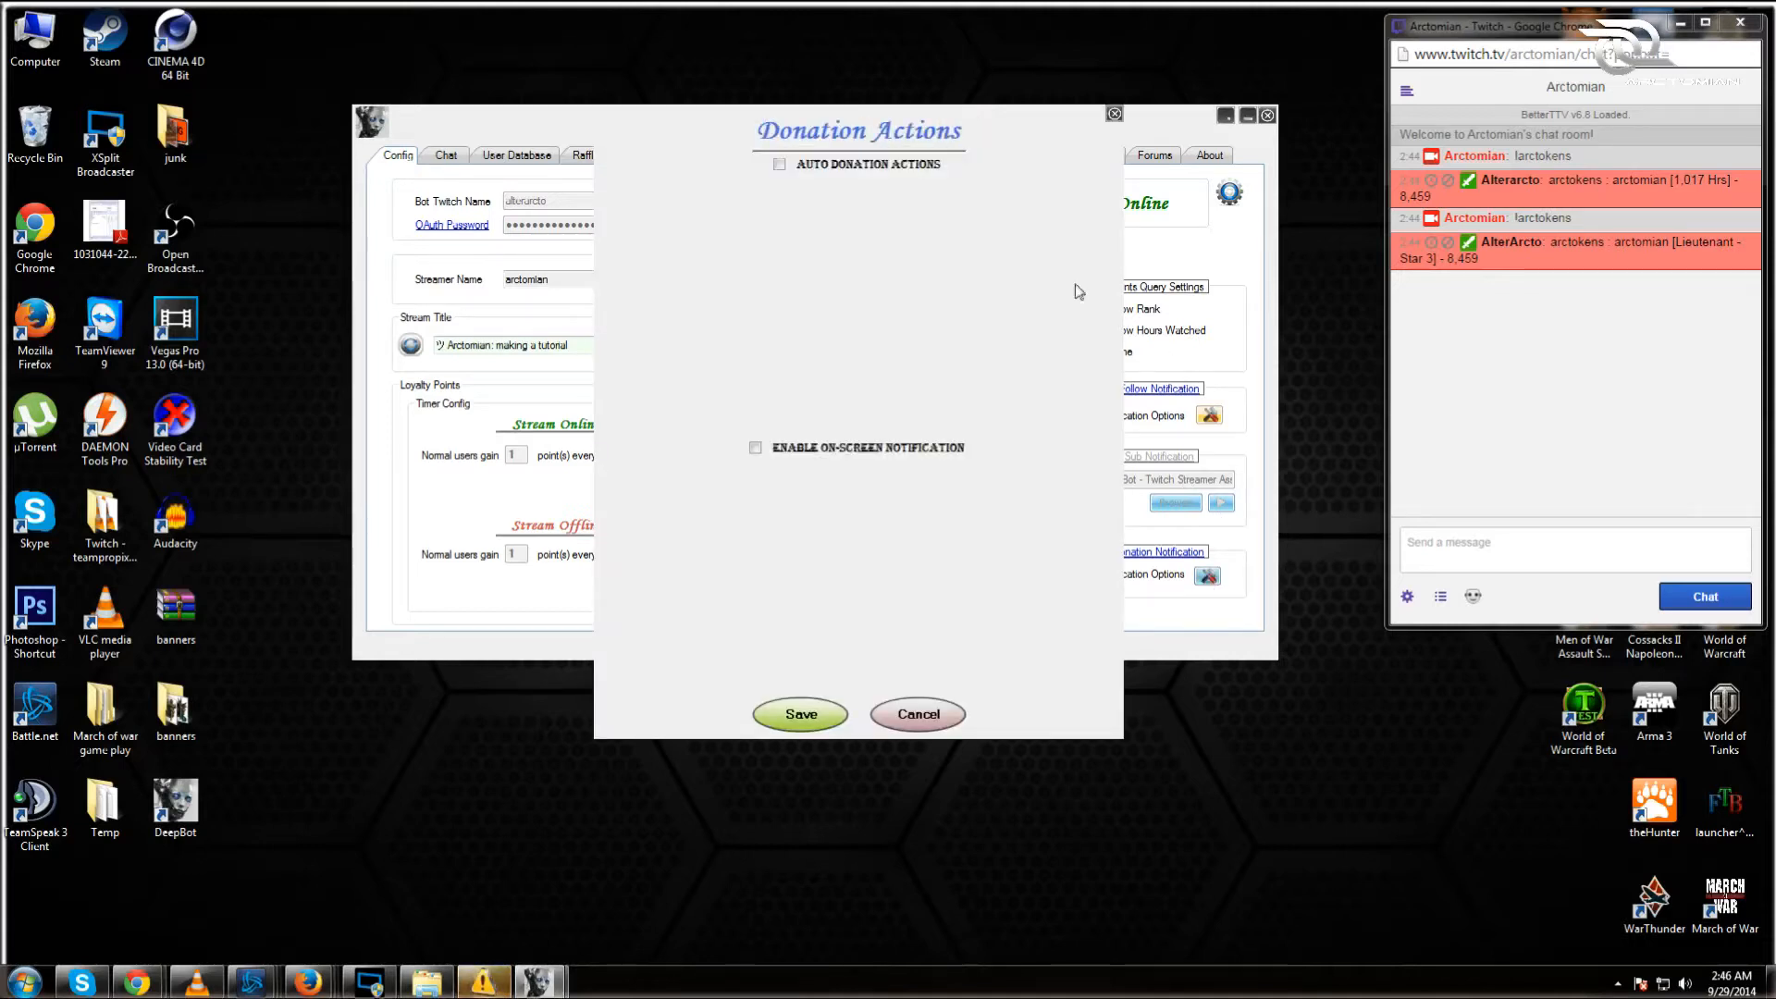
pyautogui.click(779, 165)
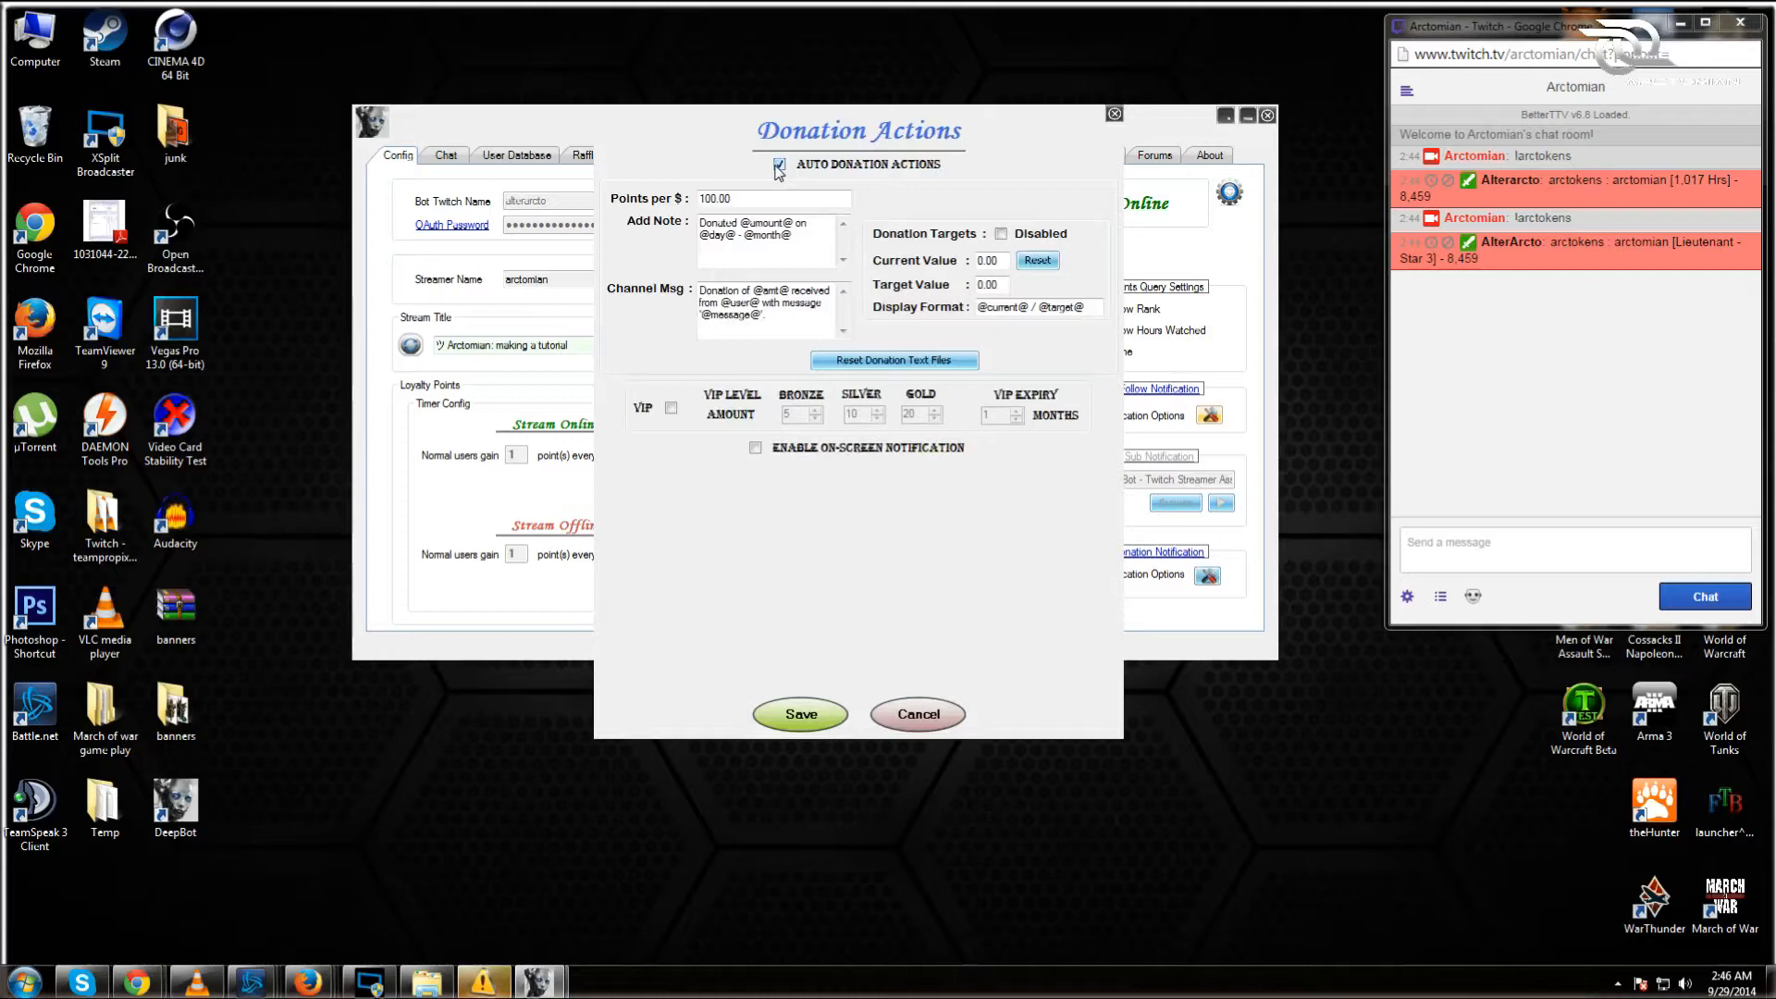
pyautogui.click(755, 448)
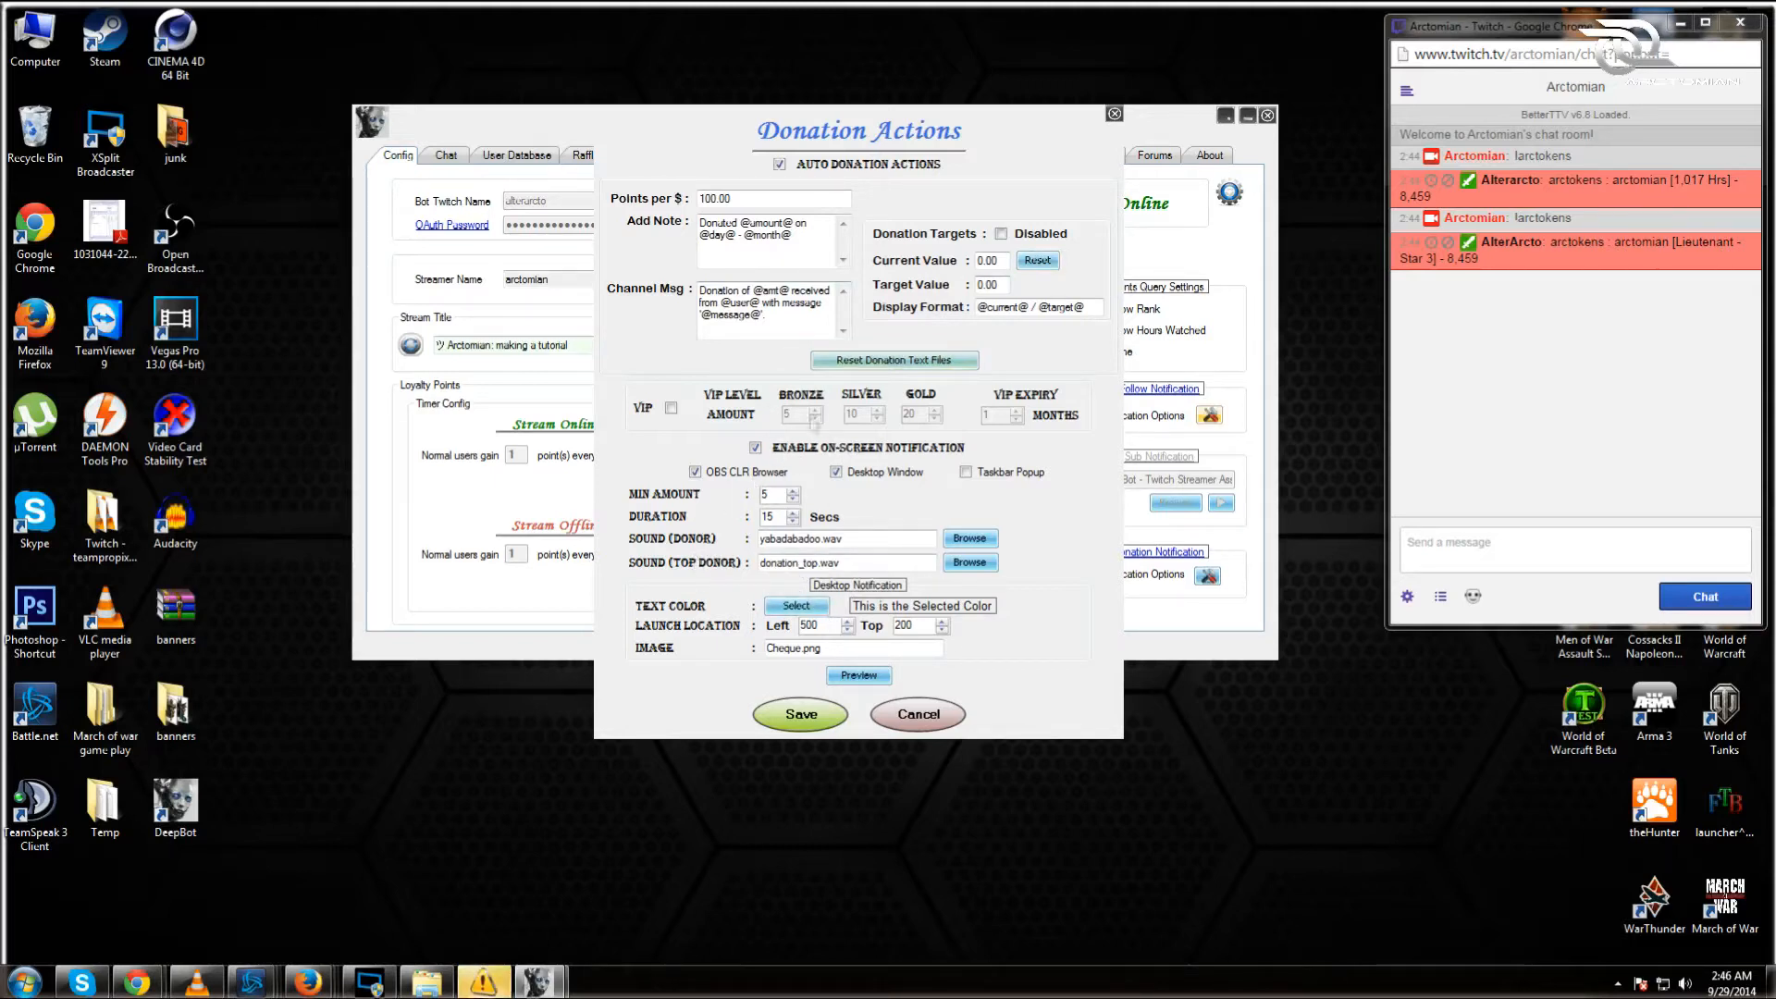
pyautogui.click(859, 677)
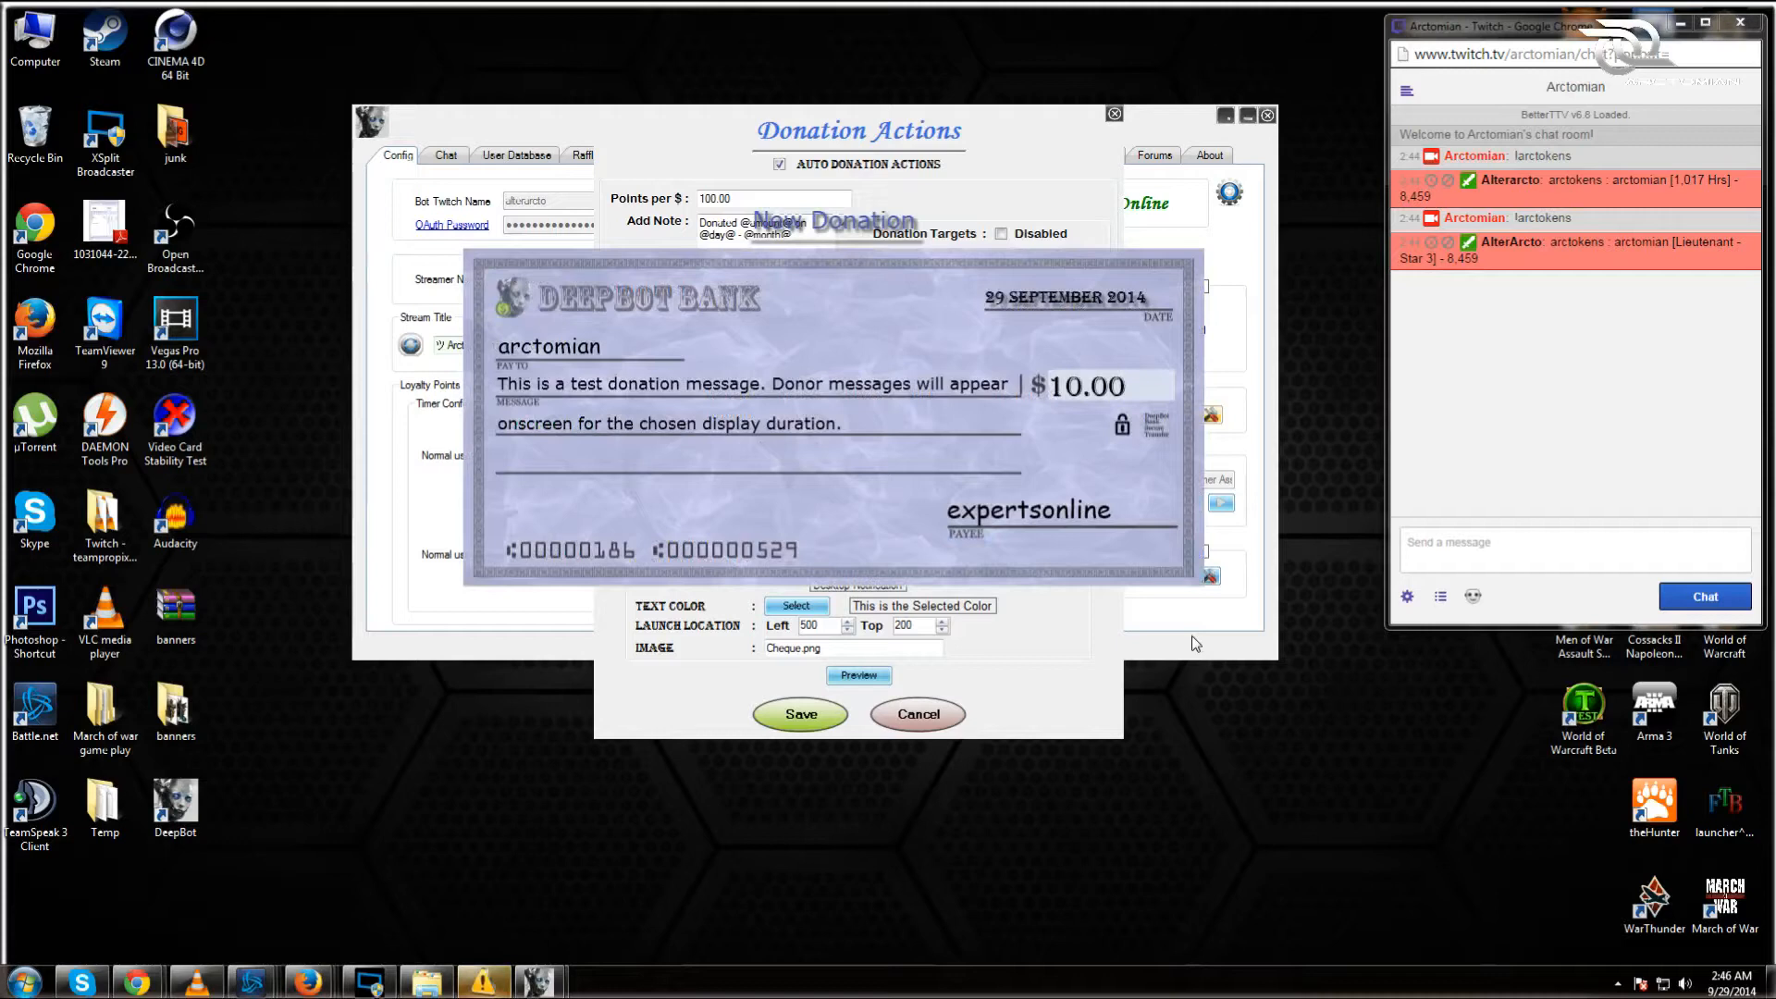
pyautogui.click(832, 717)
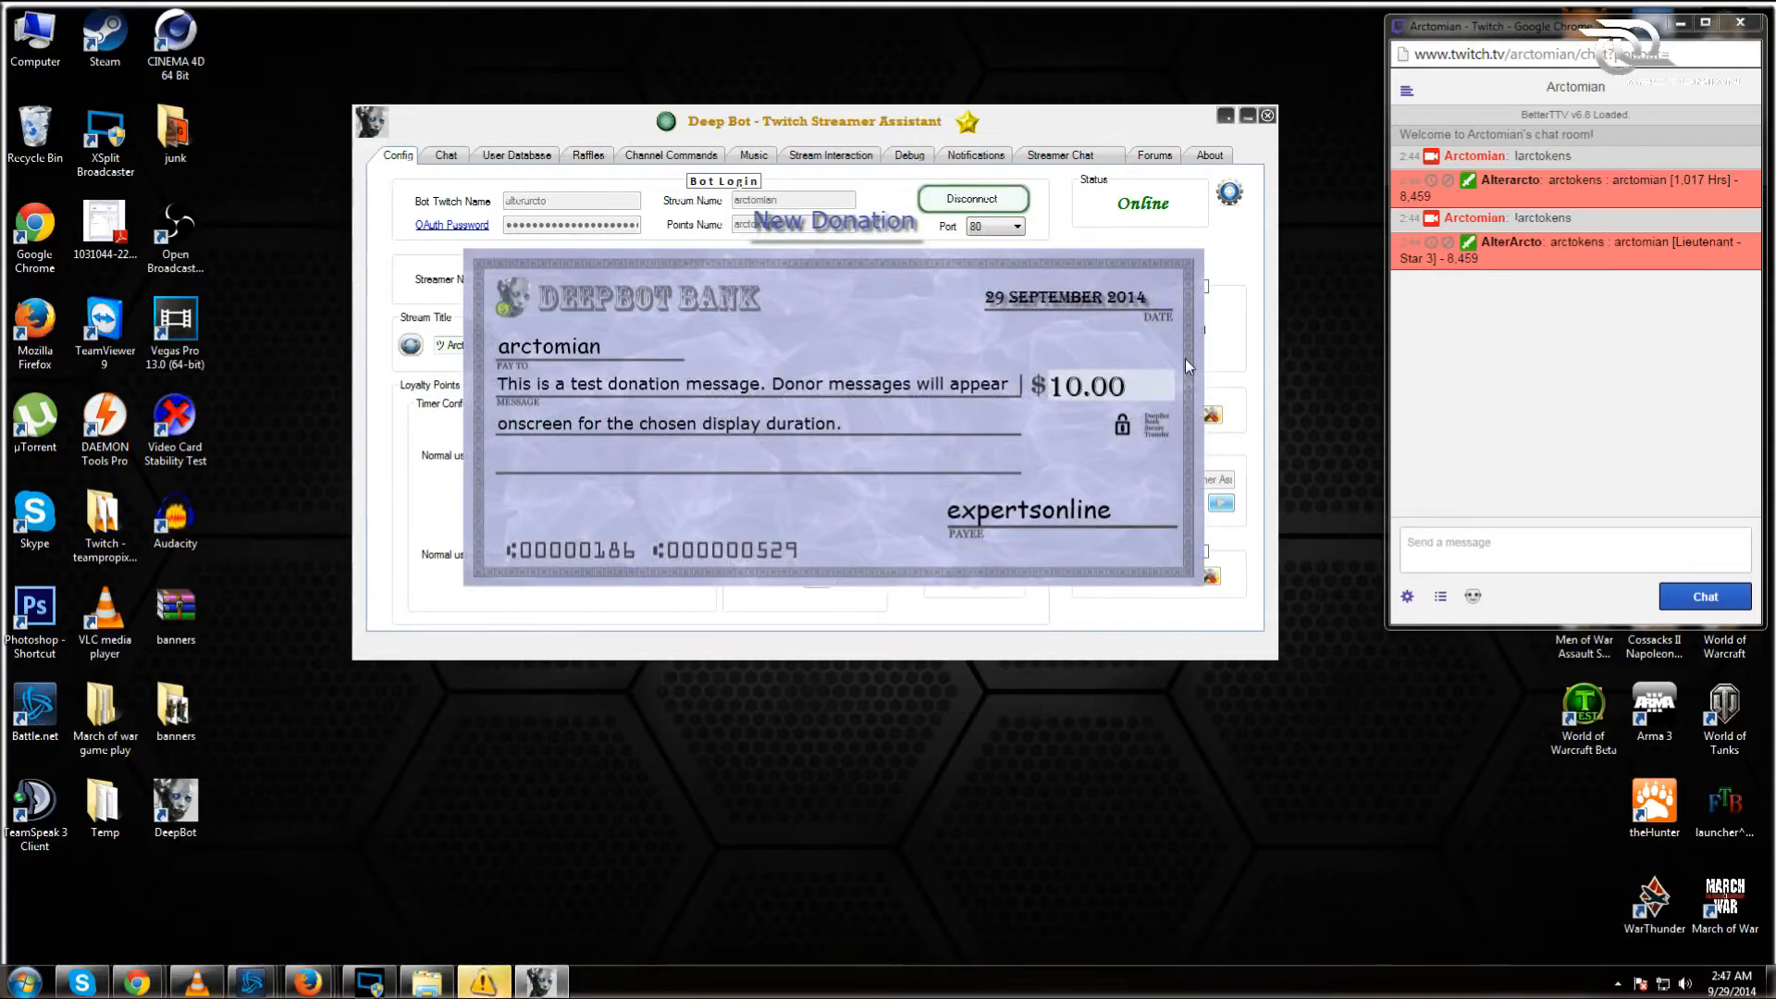
pyautogui.click(1216, 413)
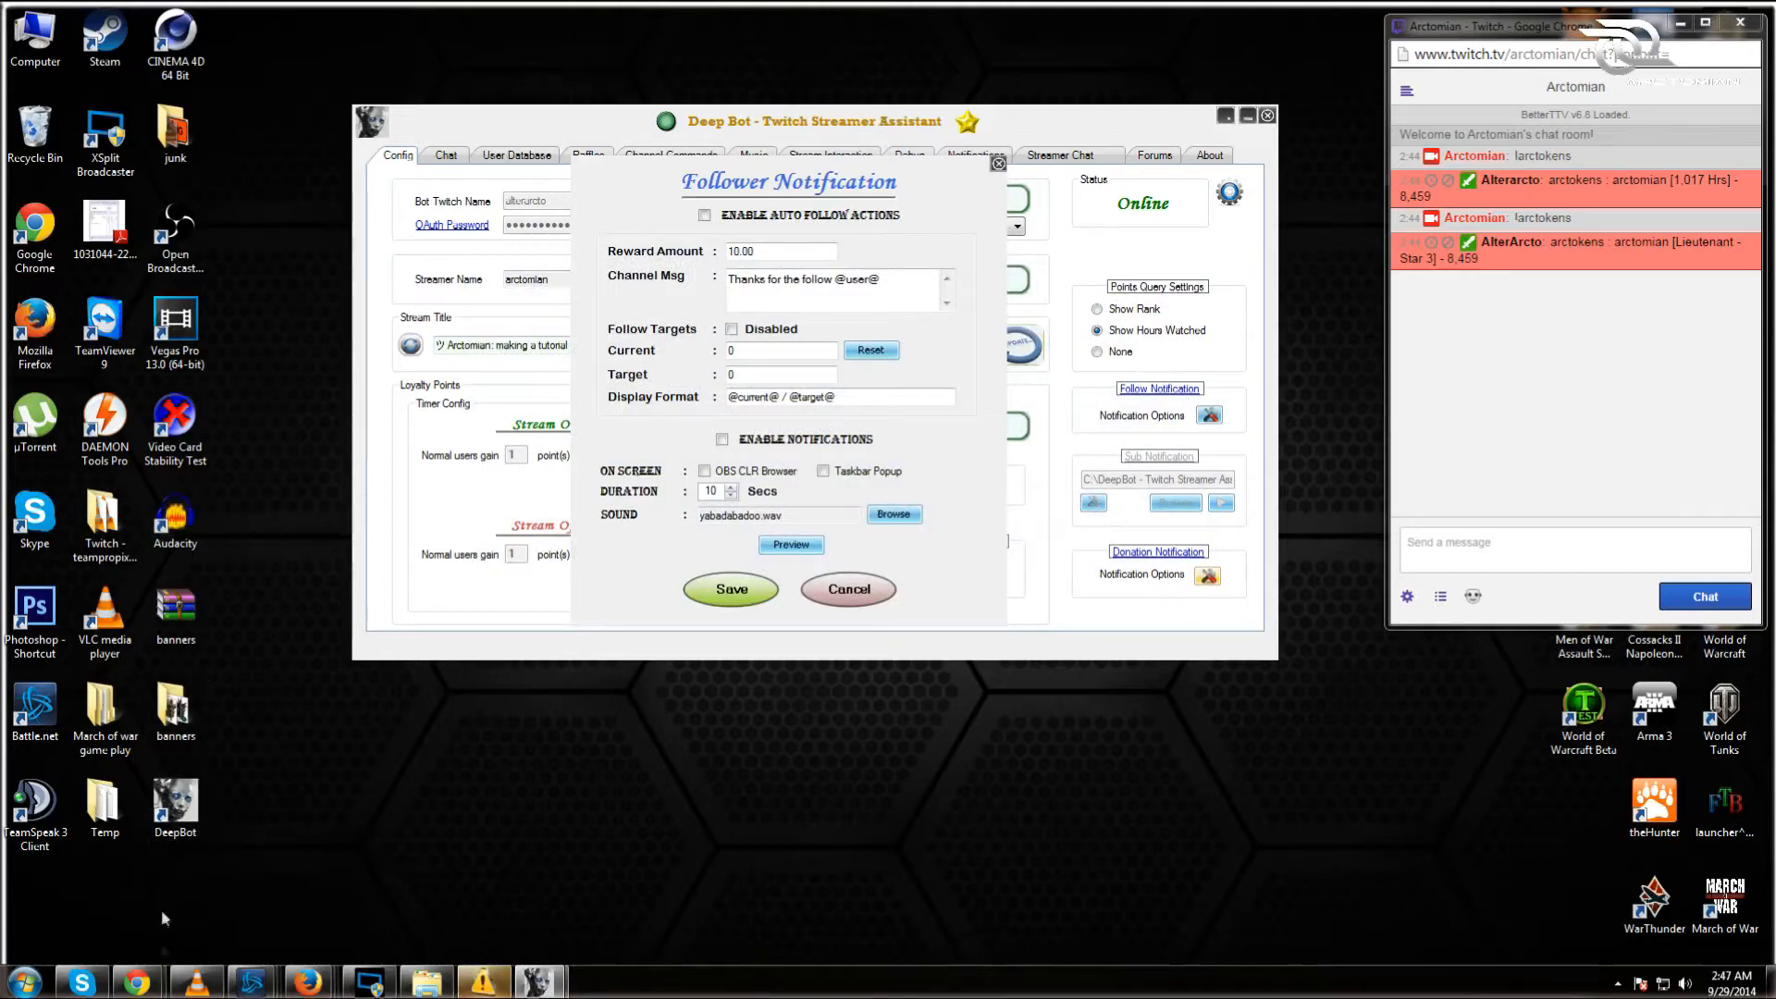
# Step: Switch to the Firefox window showing the Deep Bot forums' Custom Notifications board
pyautogui.moveTo(197, 982)
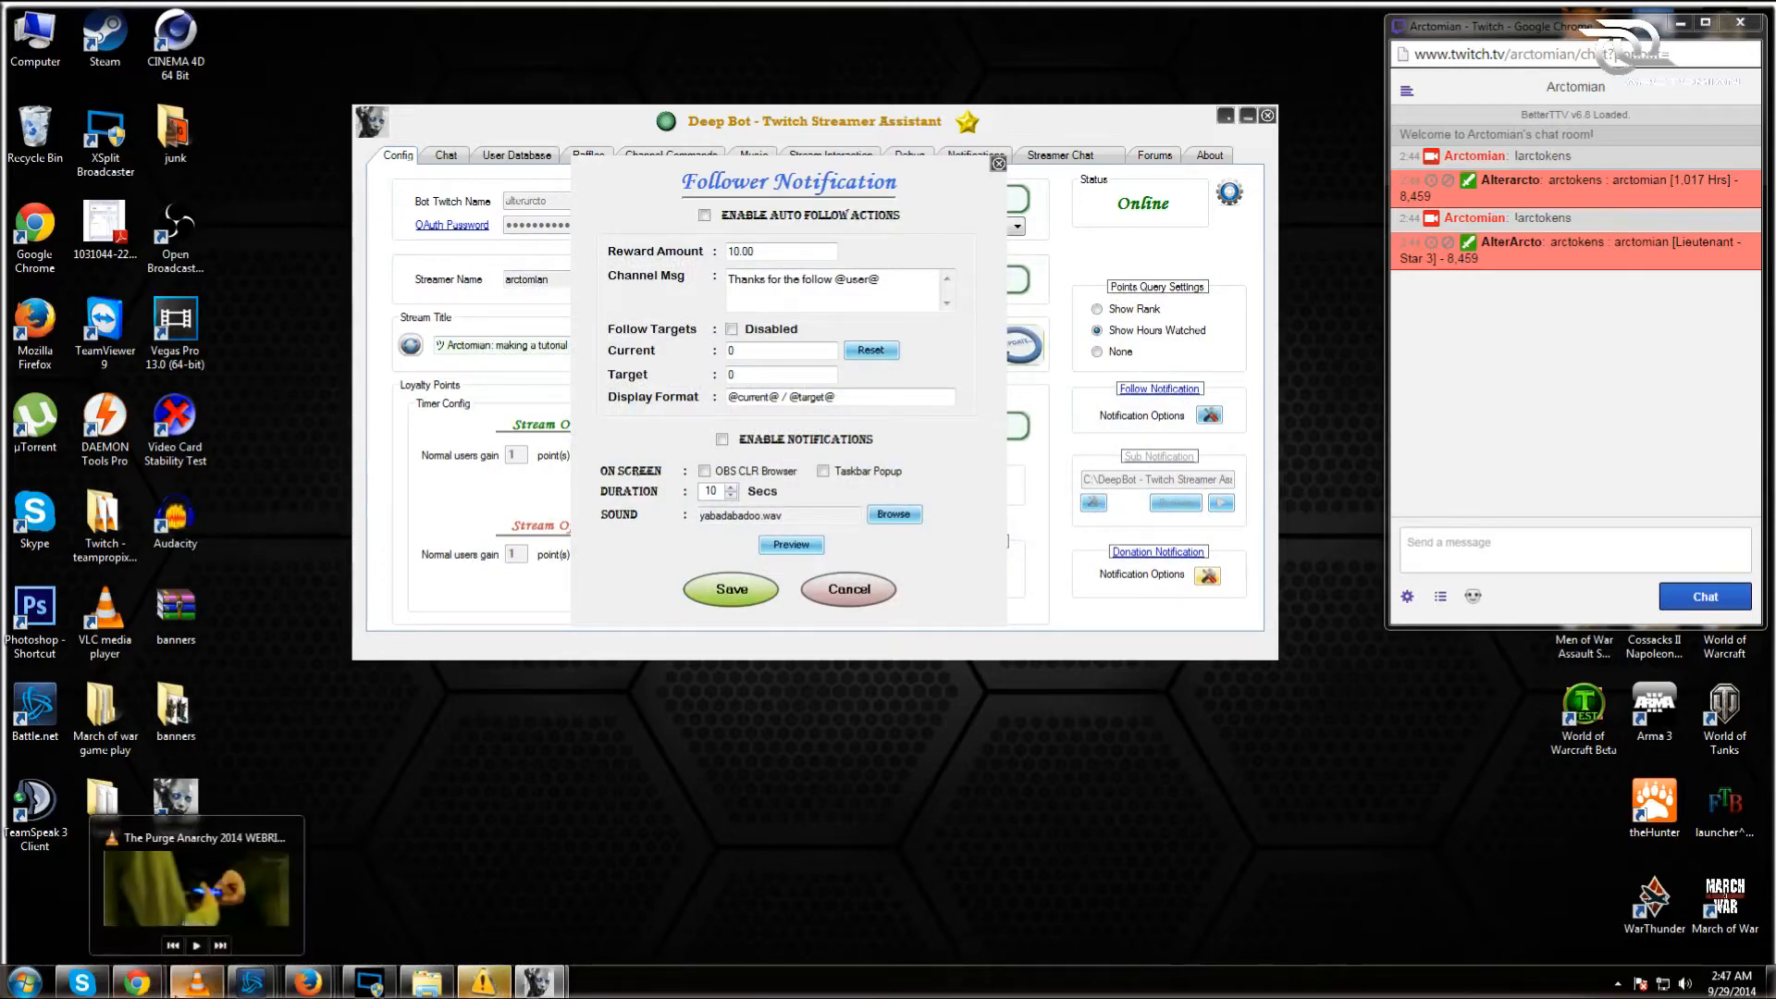
pyautogui.moveTo(308, 983)
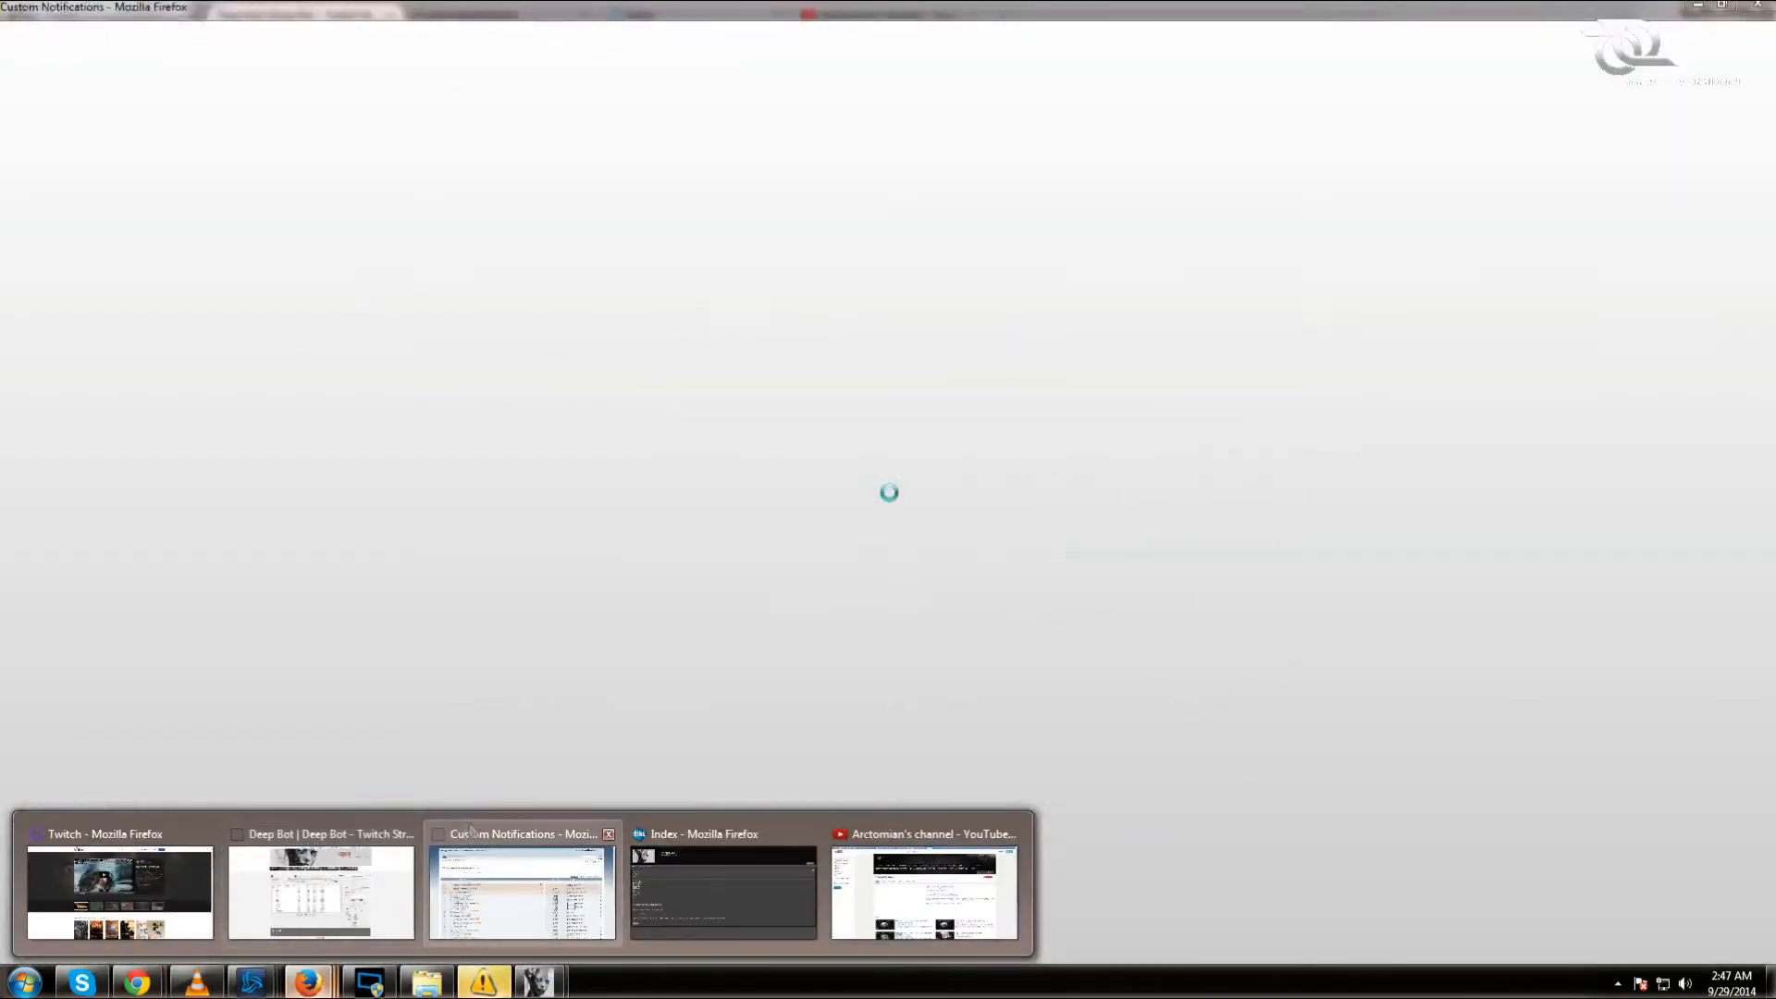
pyautogui.click(522, 888)
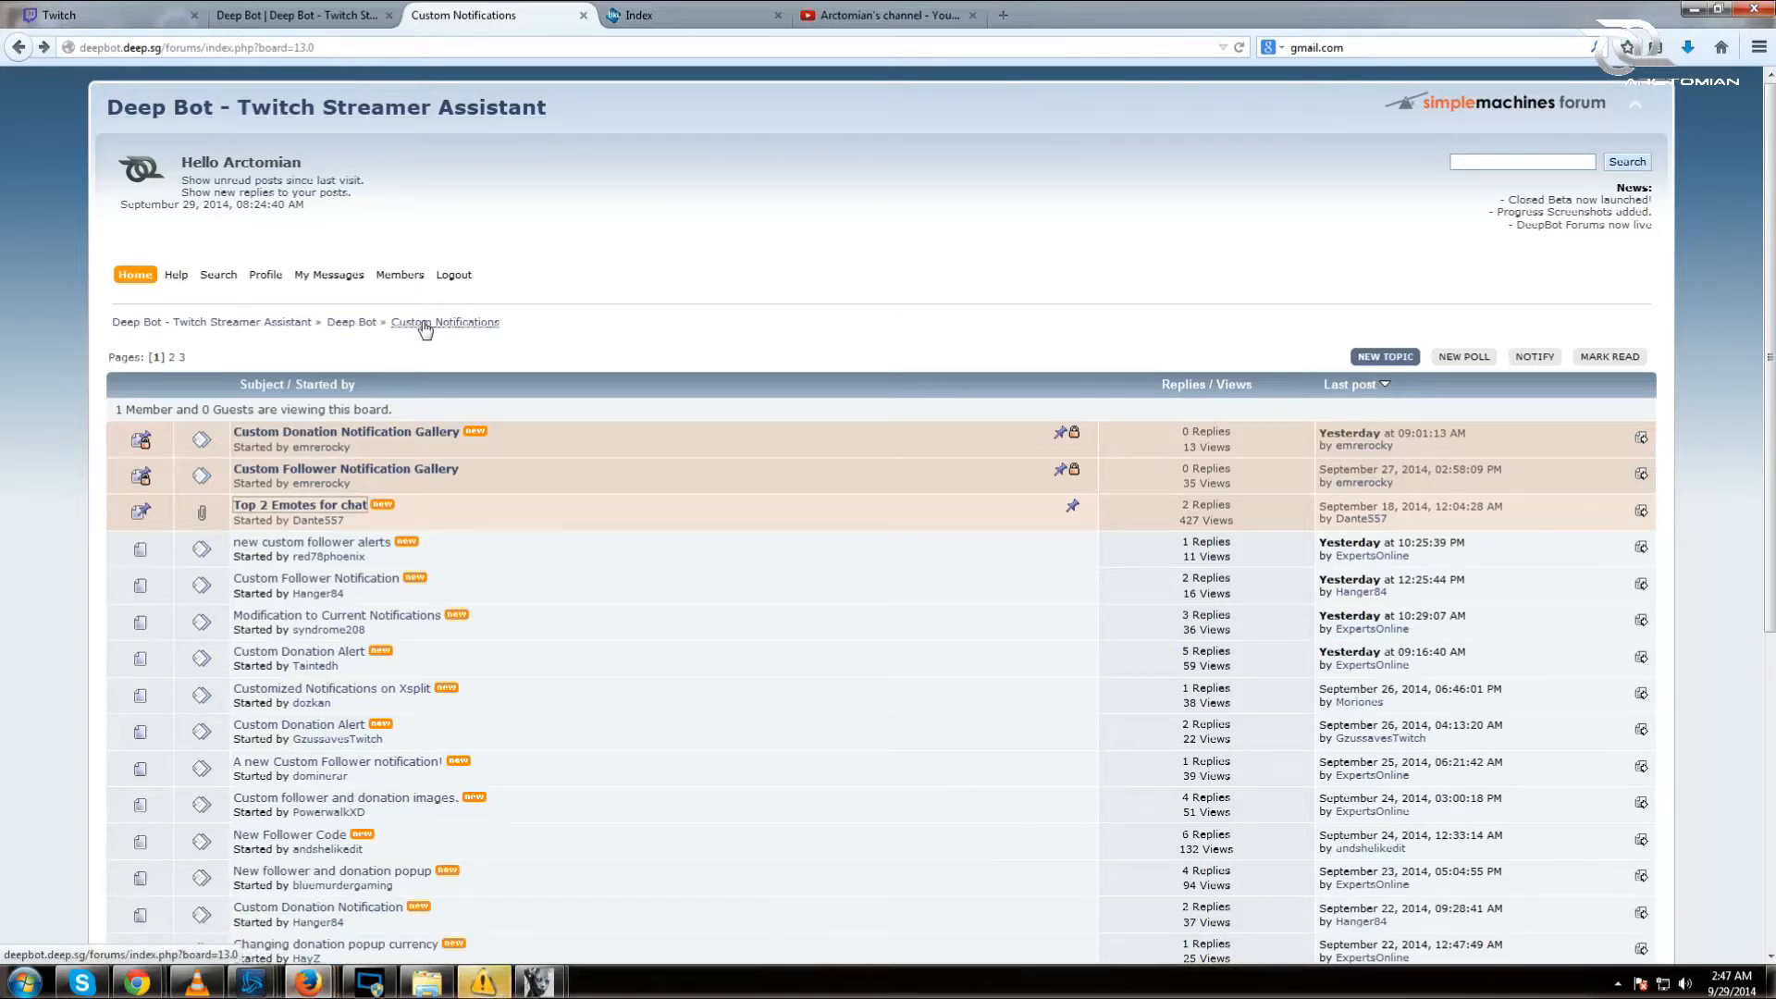
# Step: Open the Custom Donation Notification Gallery topic and scroll through its CSS code boxes and previews
pyautogui.click(396, 439)
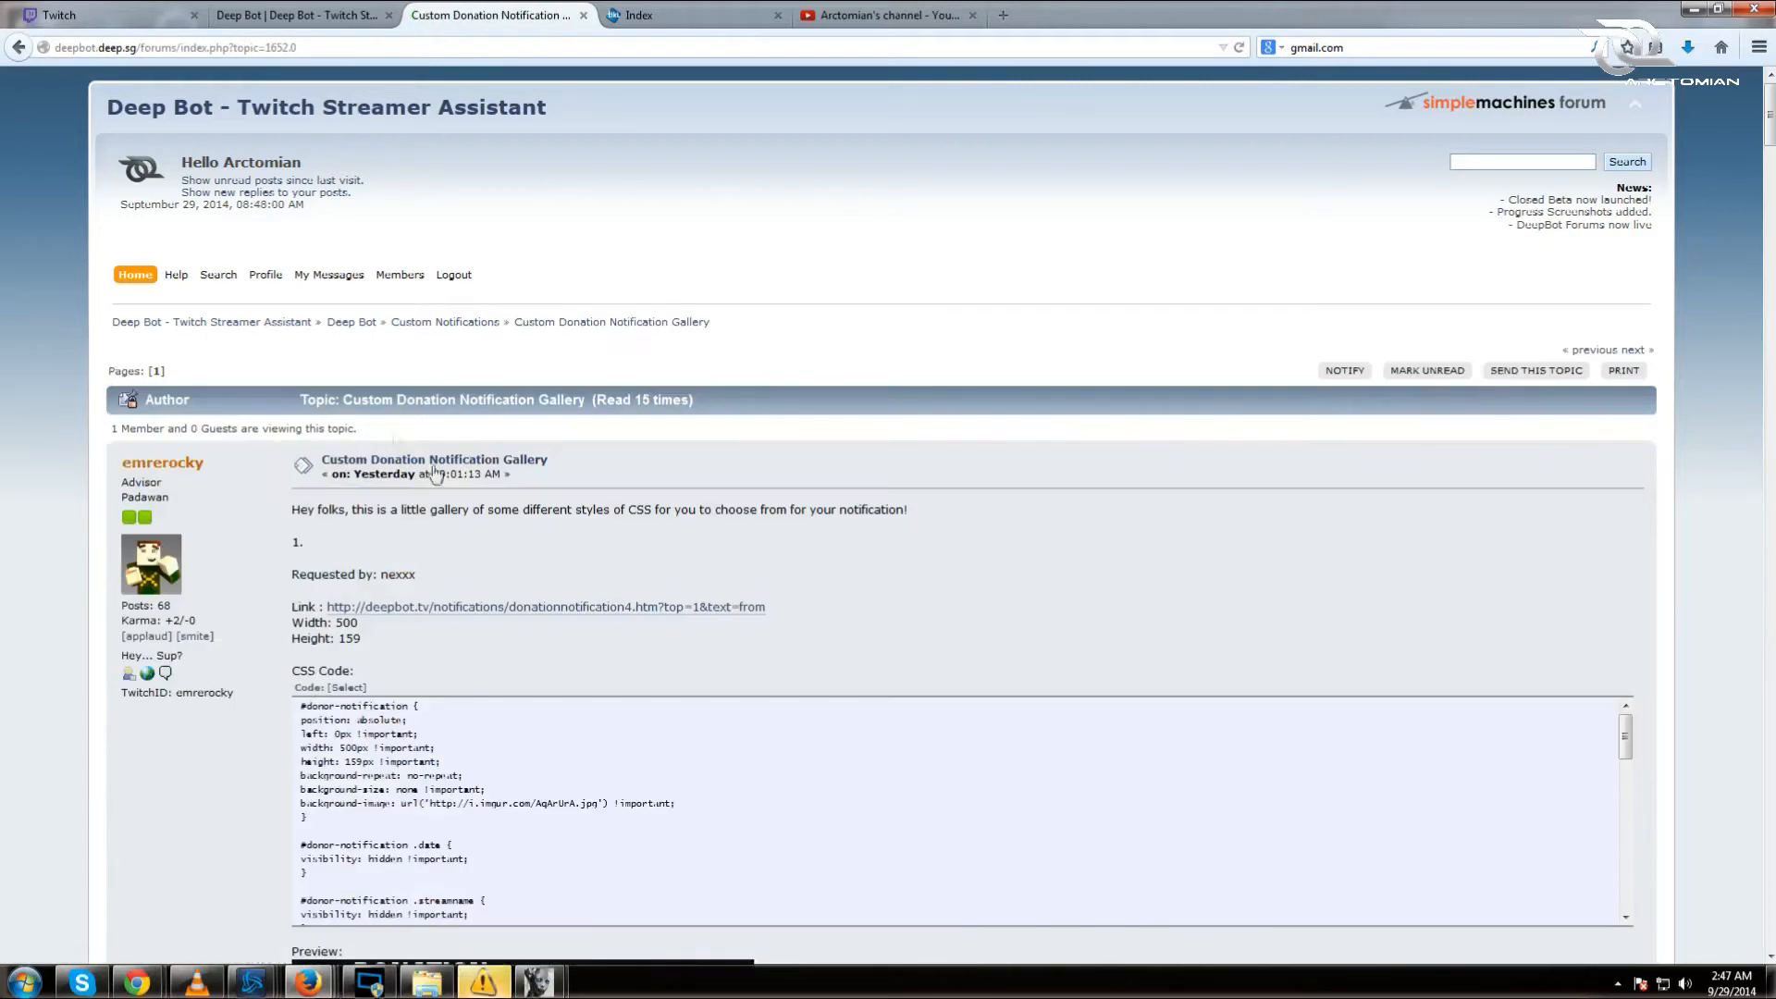
pyautogui.scroll(-3, 640, 570)
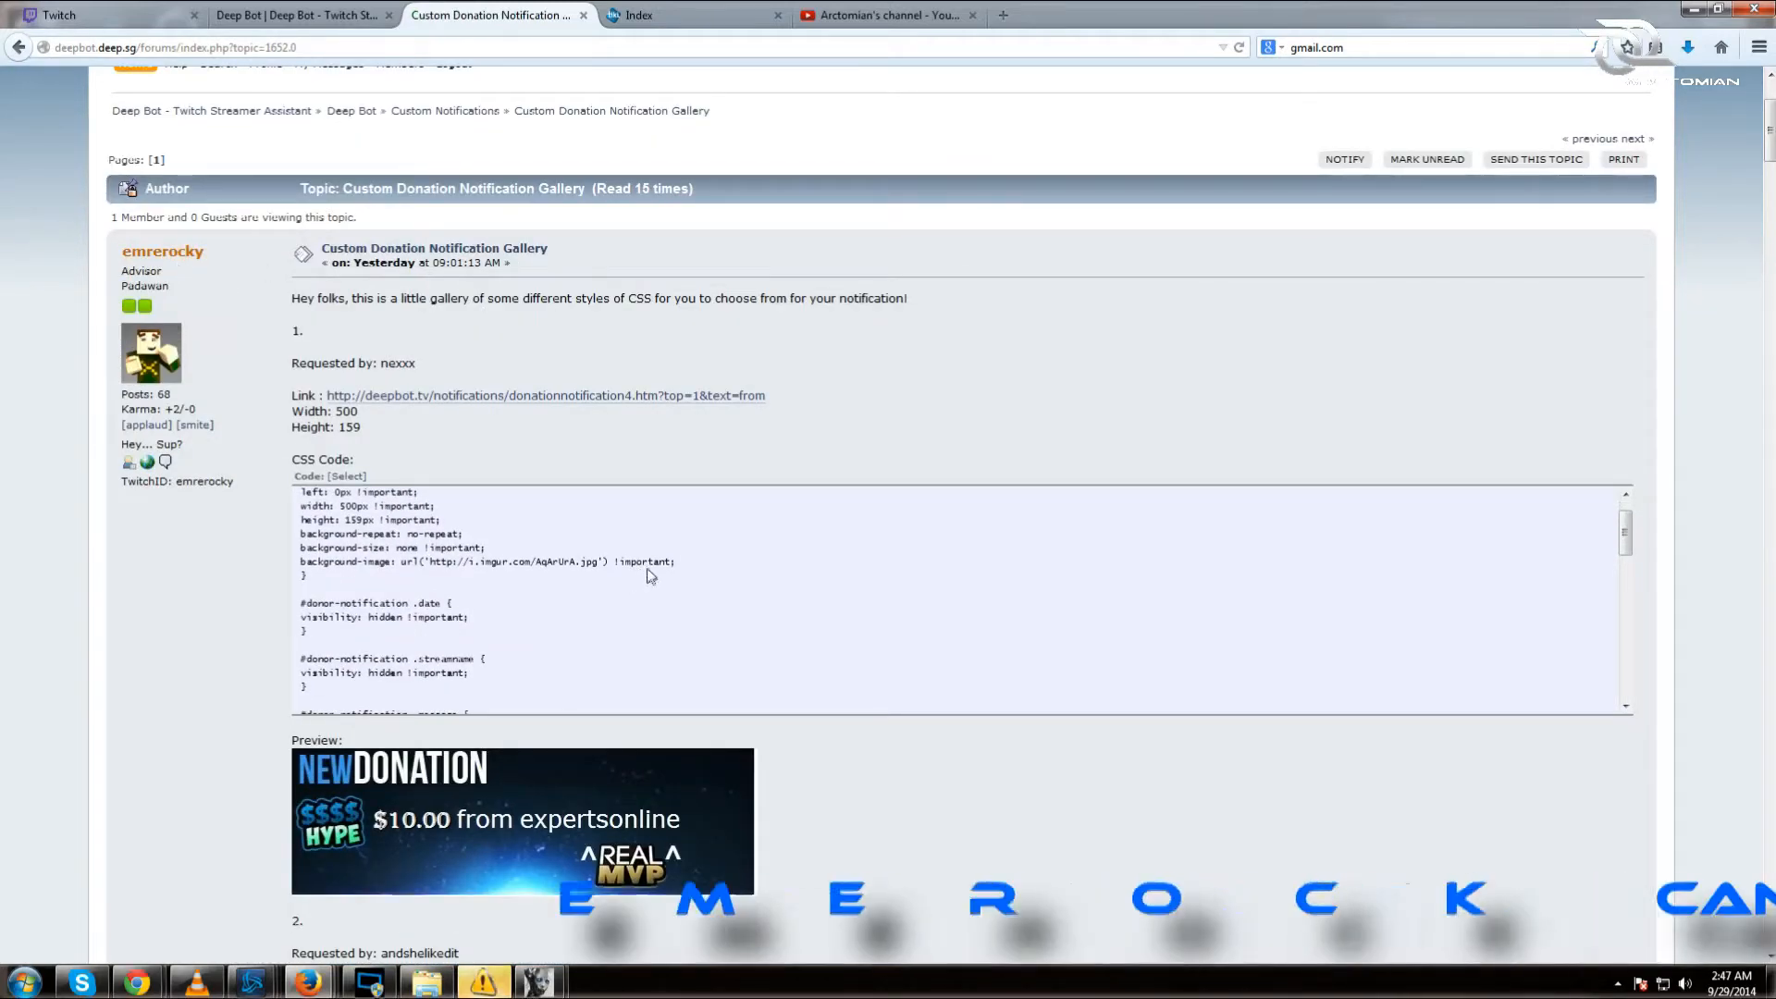
pyautogui.scroll(-1, 651, 556)
pyautogui.scroll(-8, 651, 557)
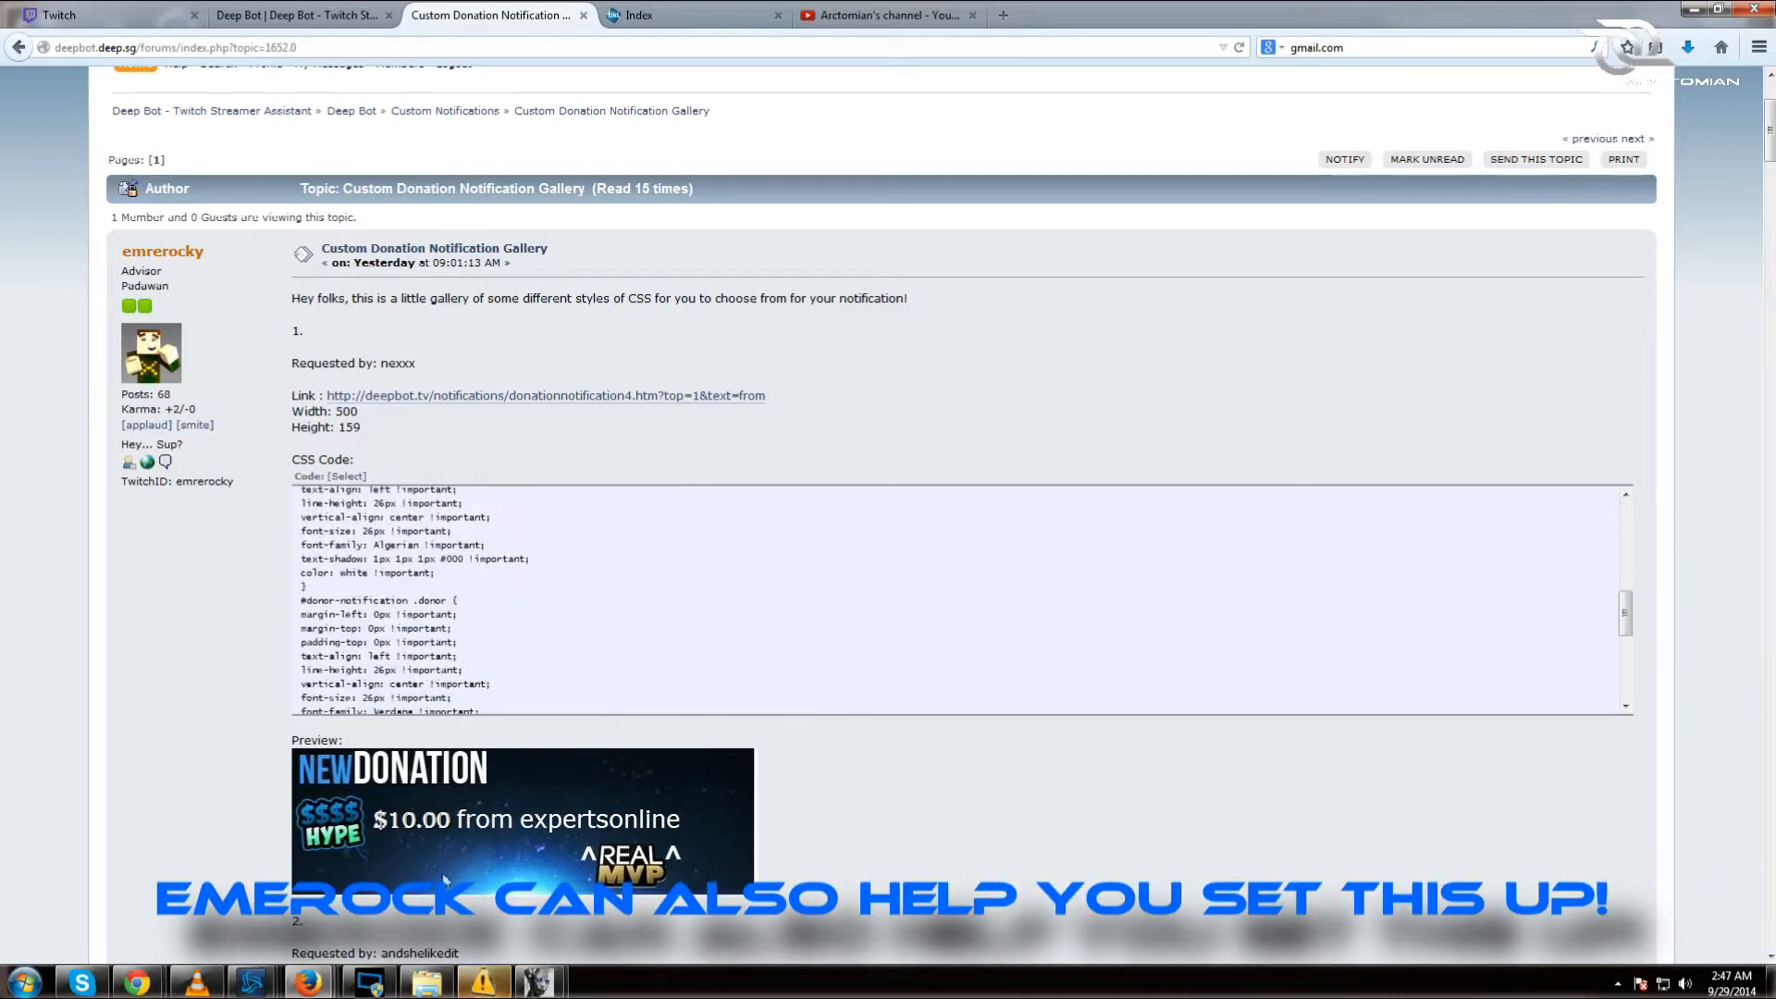
pyautogui.scroll(-5, 791, 657)
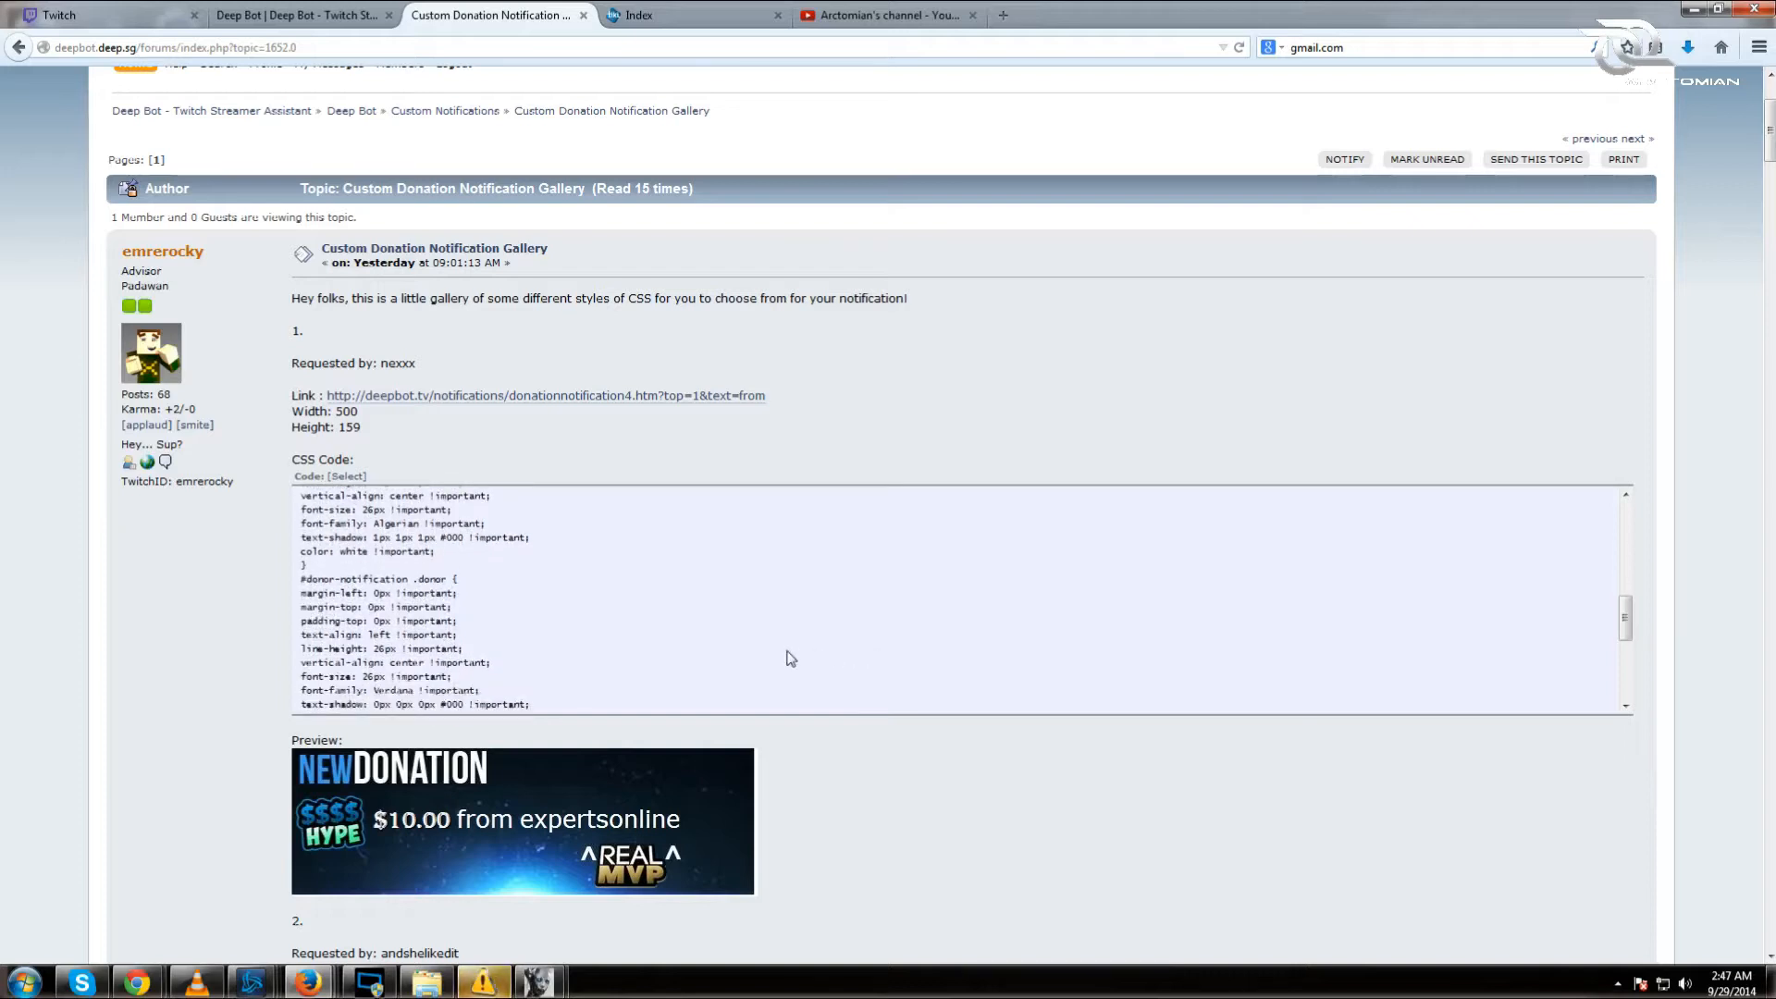
pyautogui.scroll(-2, 687, 620)
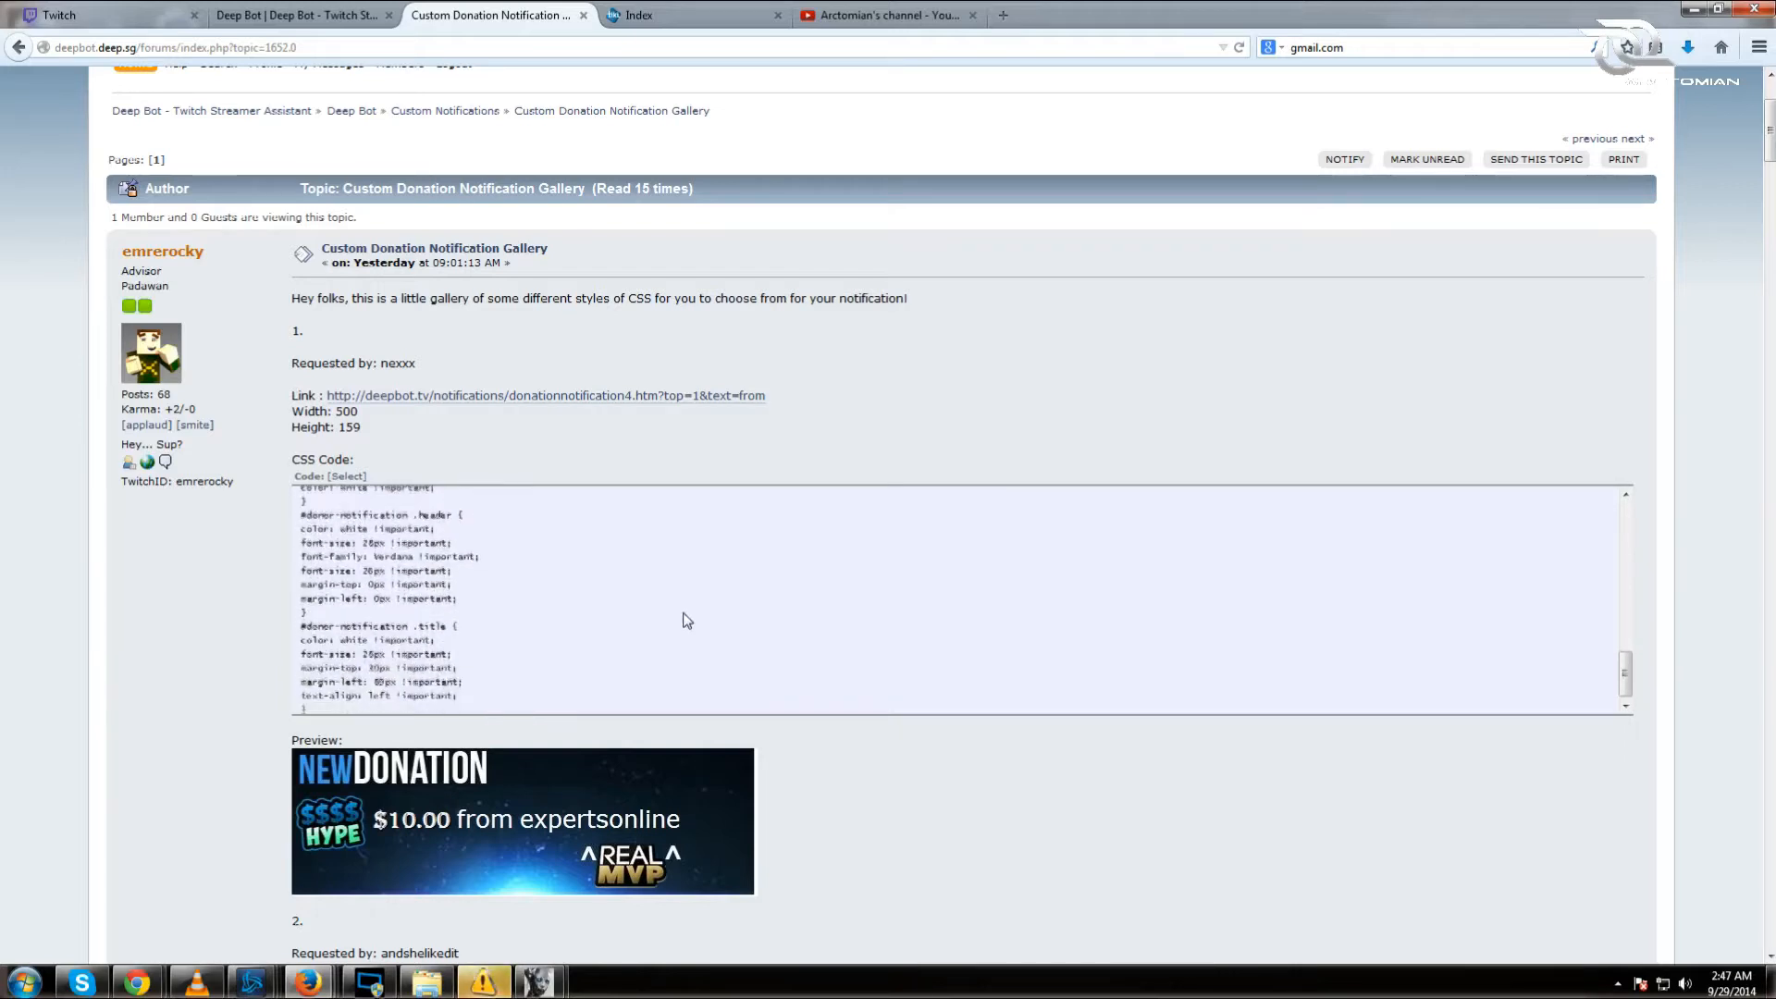
pyautogui.scroll(2, 467, 658)
pyautogui.scroll(6, 463, 652)
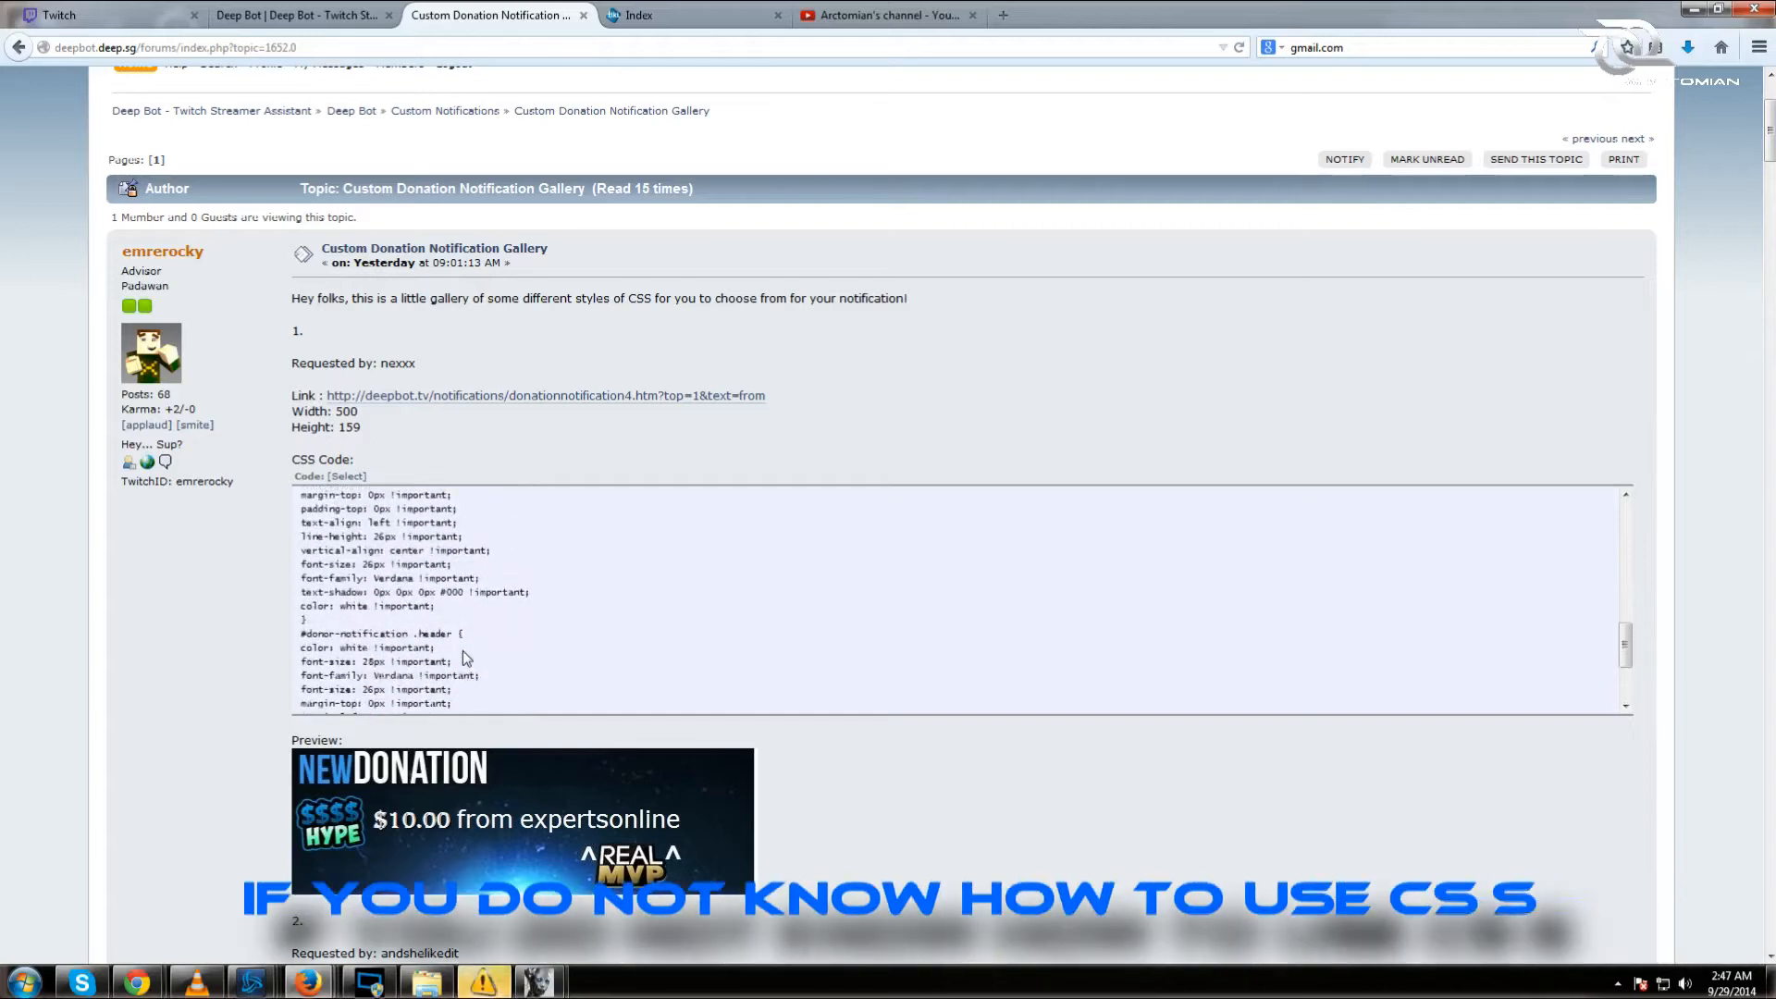
pyautogui.scroll(6, 457, 646)
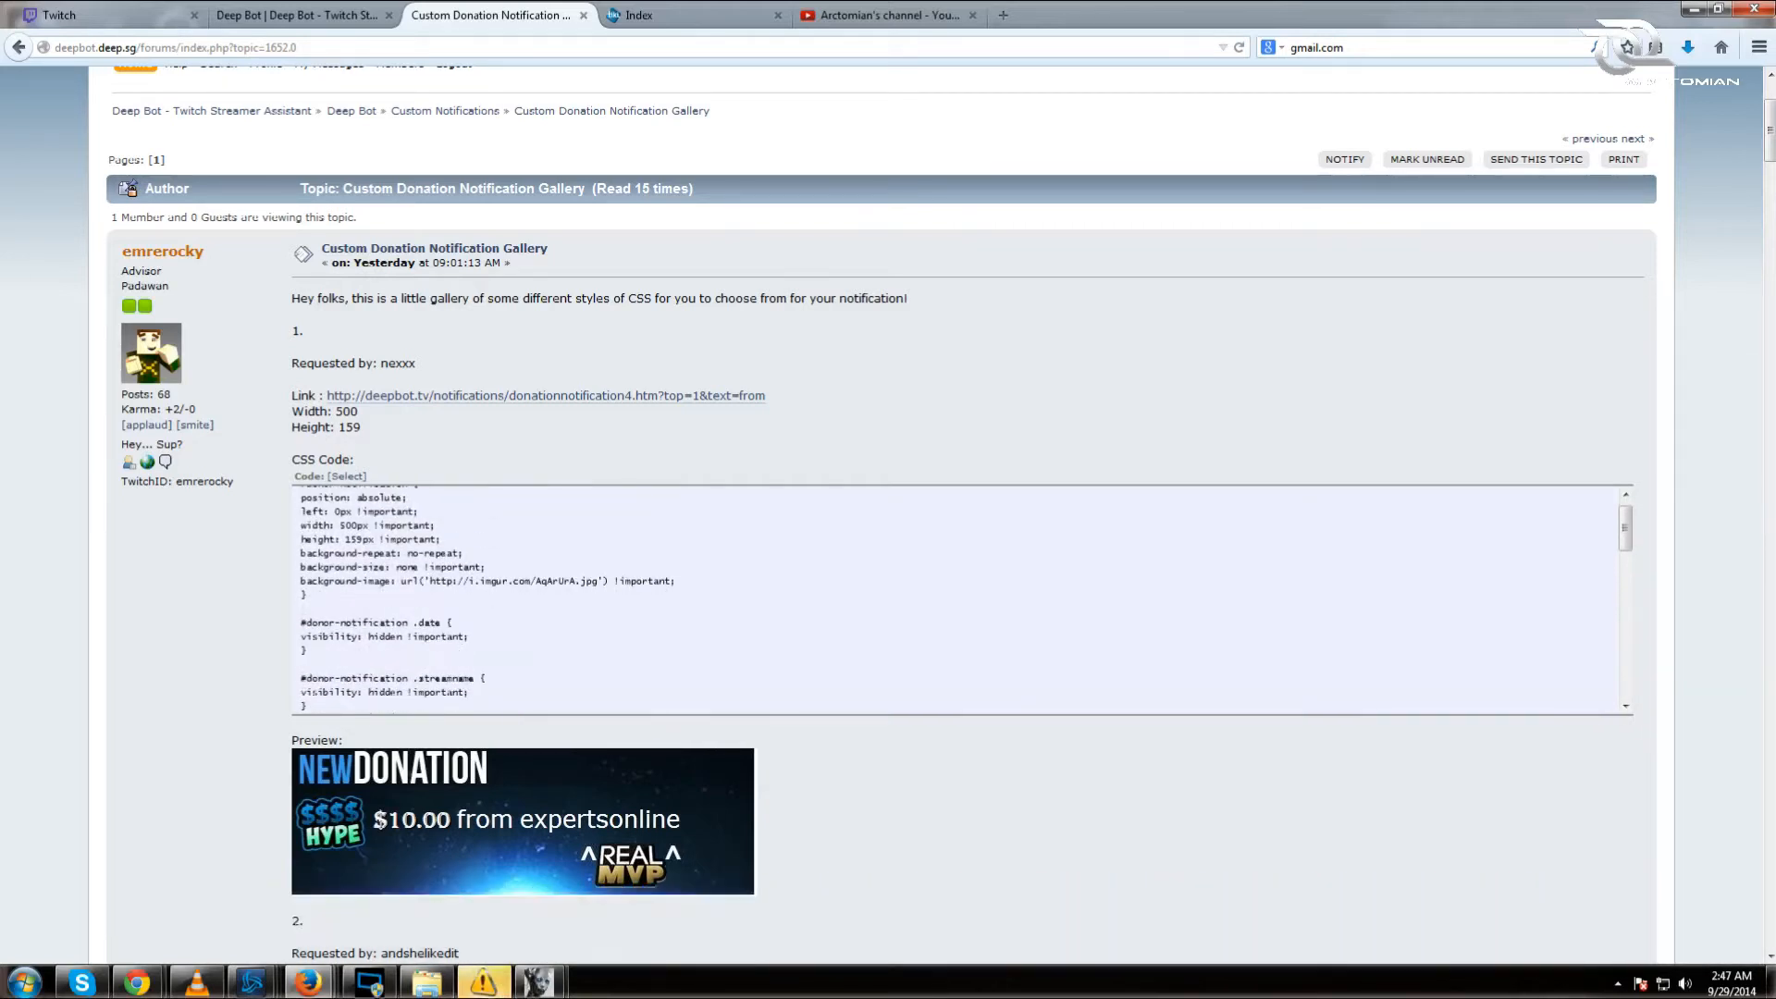
pyautogui.scroll(1, 478, 625)
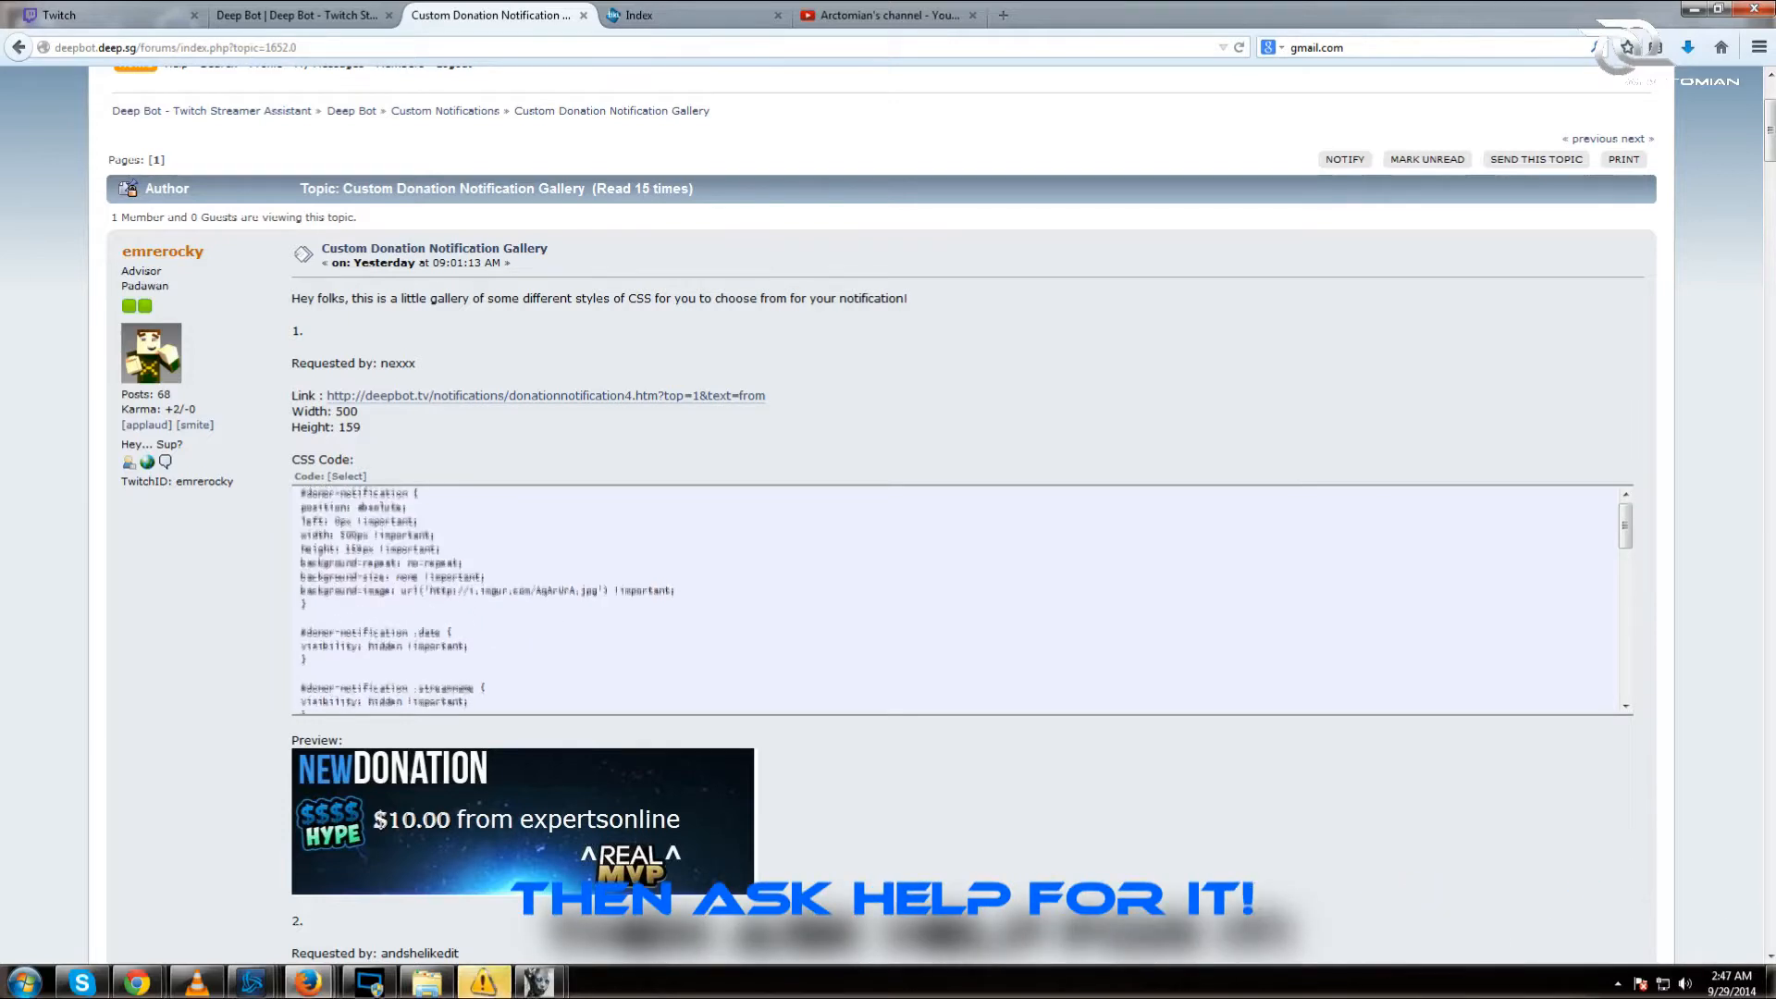
# Step: Review the remaining donation notification previews, then start a private message to the gallery's author
pyautogui.scroll(-4, 359, 552)
pyautogui.scroll(-5, 359, 552)
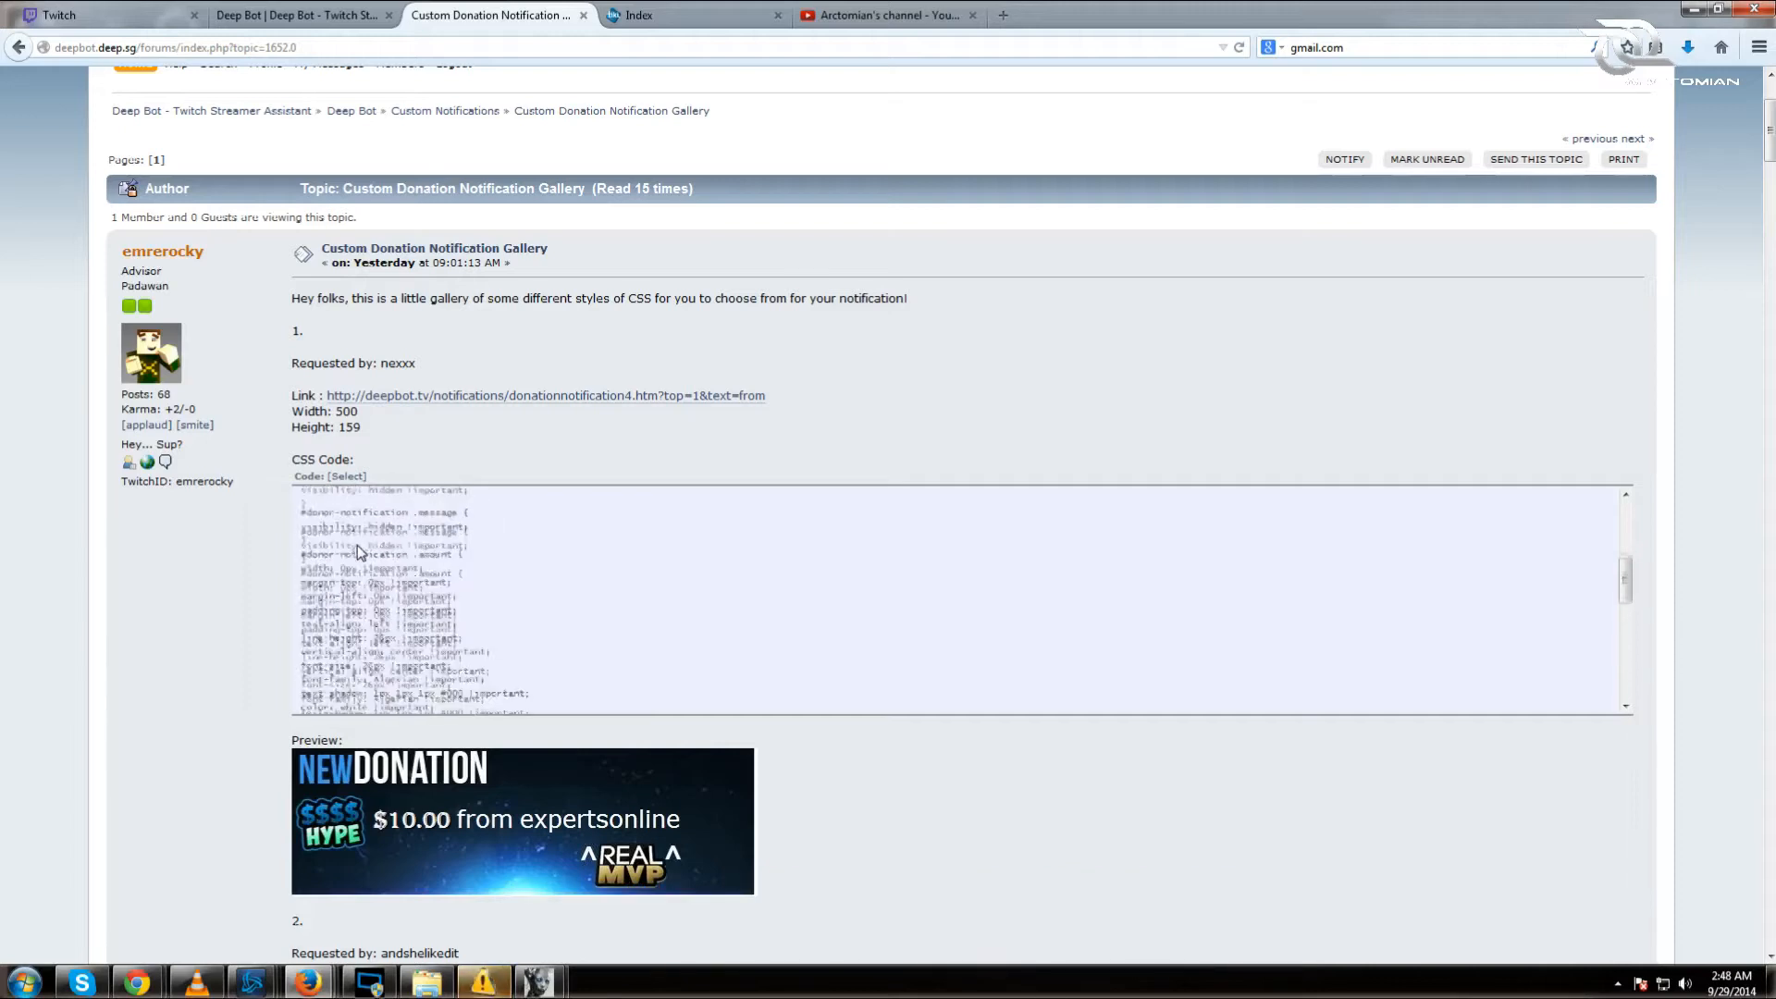
pyautogui.scroll(-5, 359, 552)
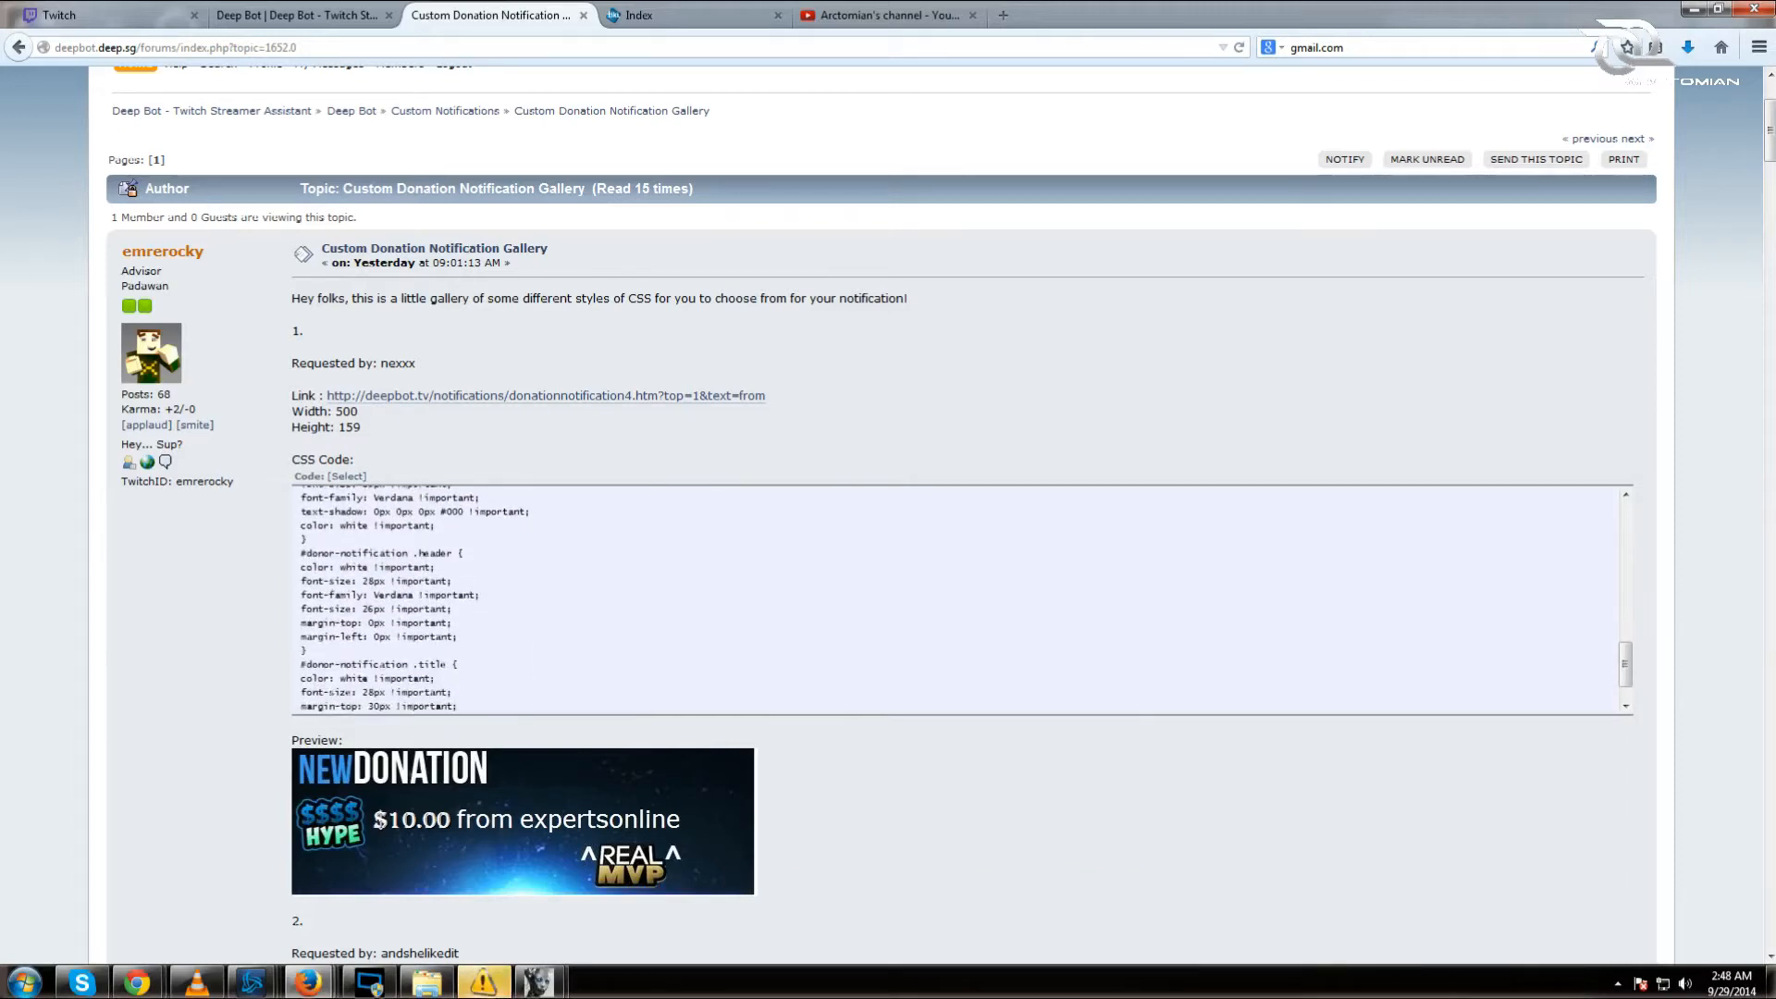
pyautogui.scroll(-1, 463, 618)
pyautogui.scroll(-5, 1086, 790)
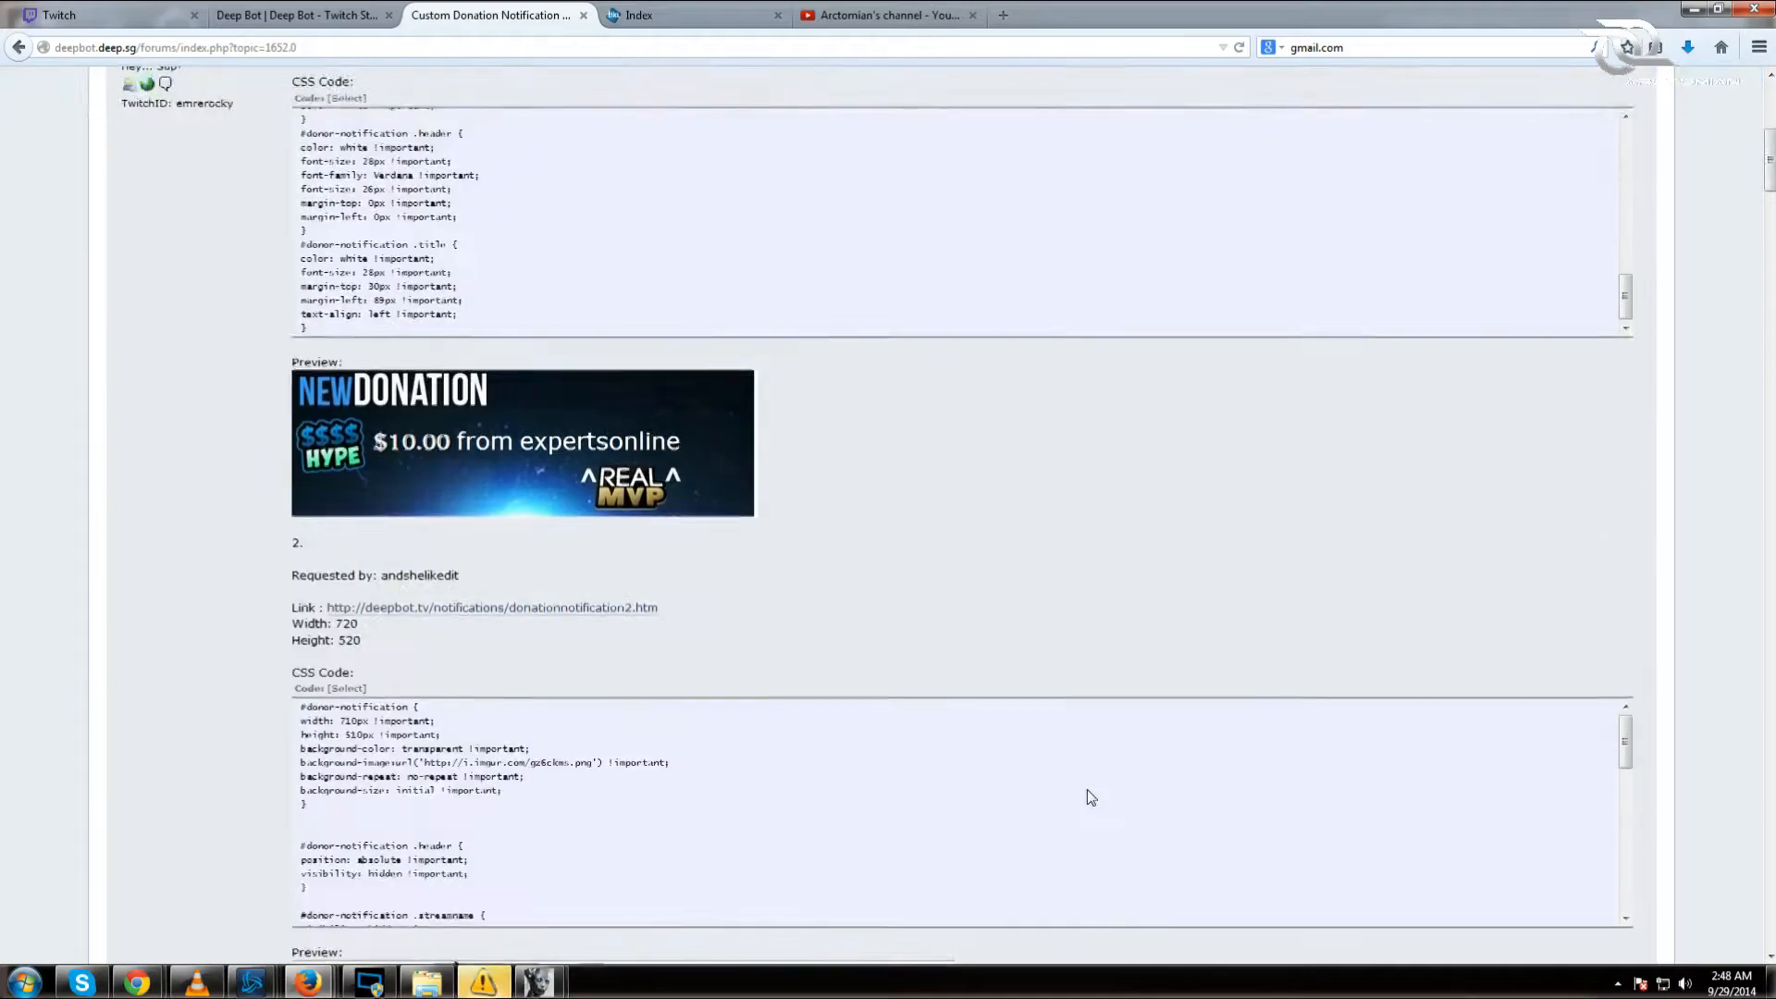
pyautogui.scroll(-10, 1088, 812)
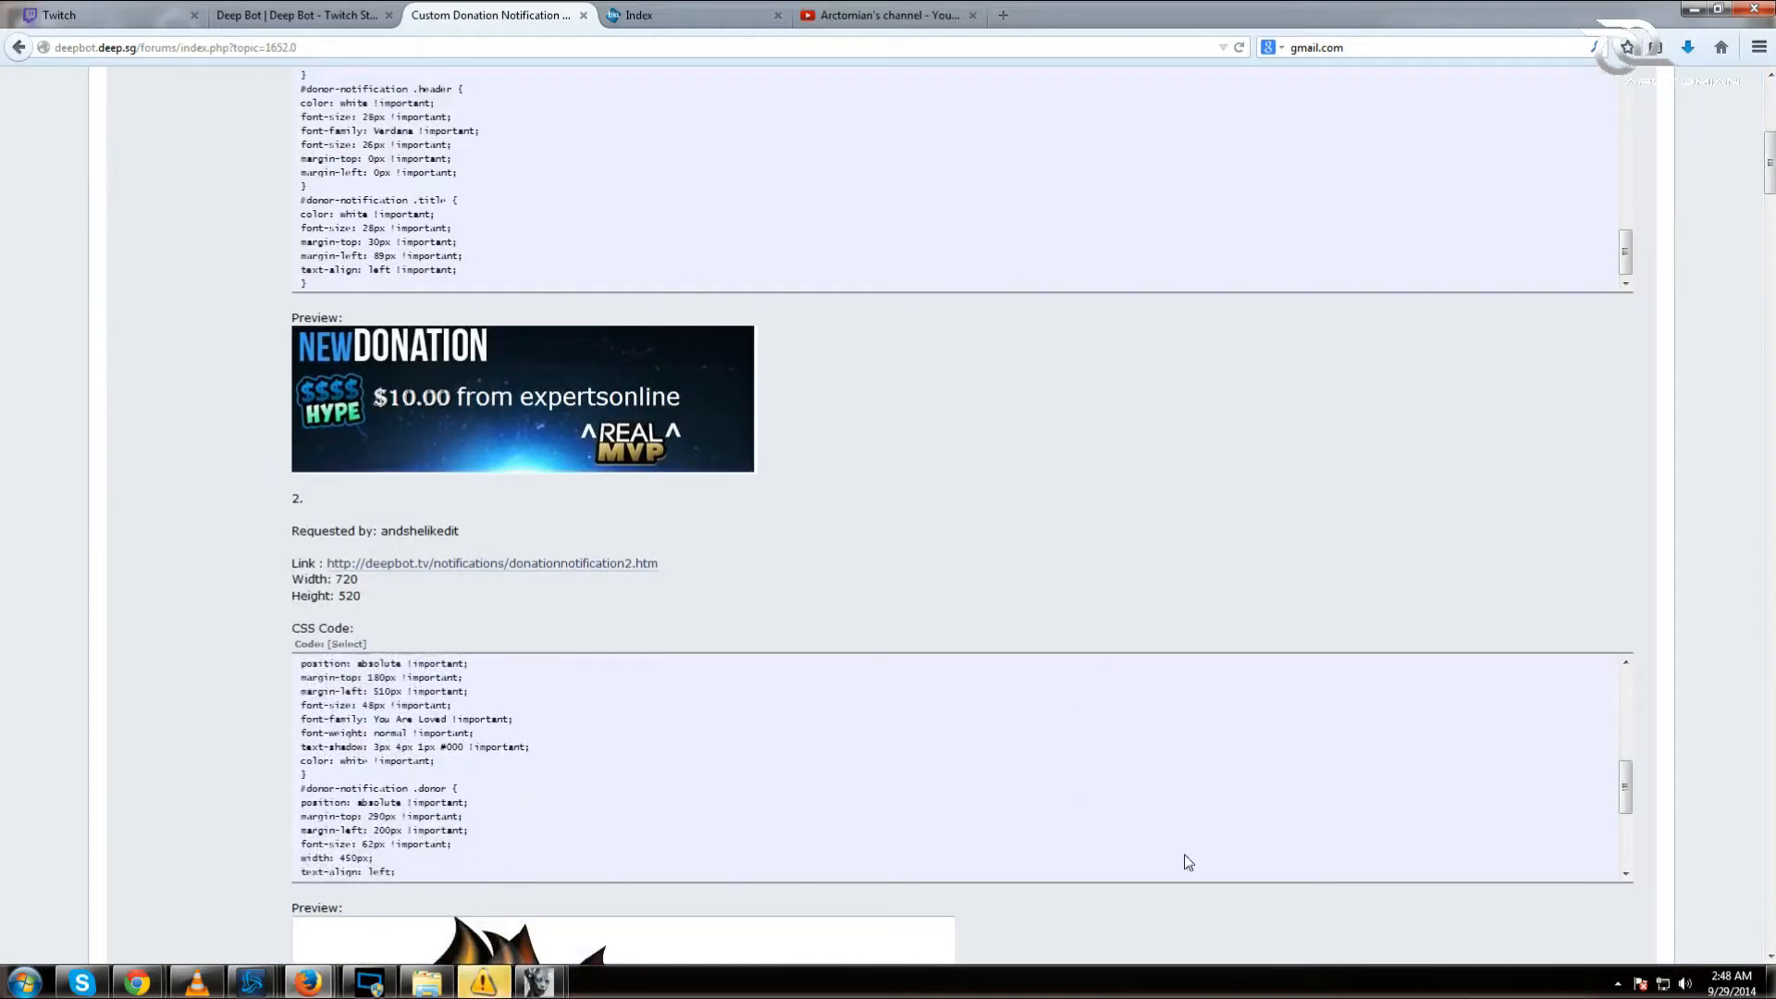
pyautogui.scroll(-10, 1296, 879)
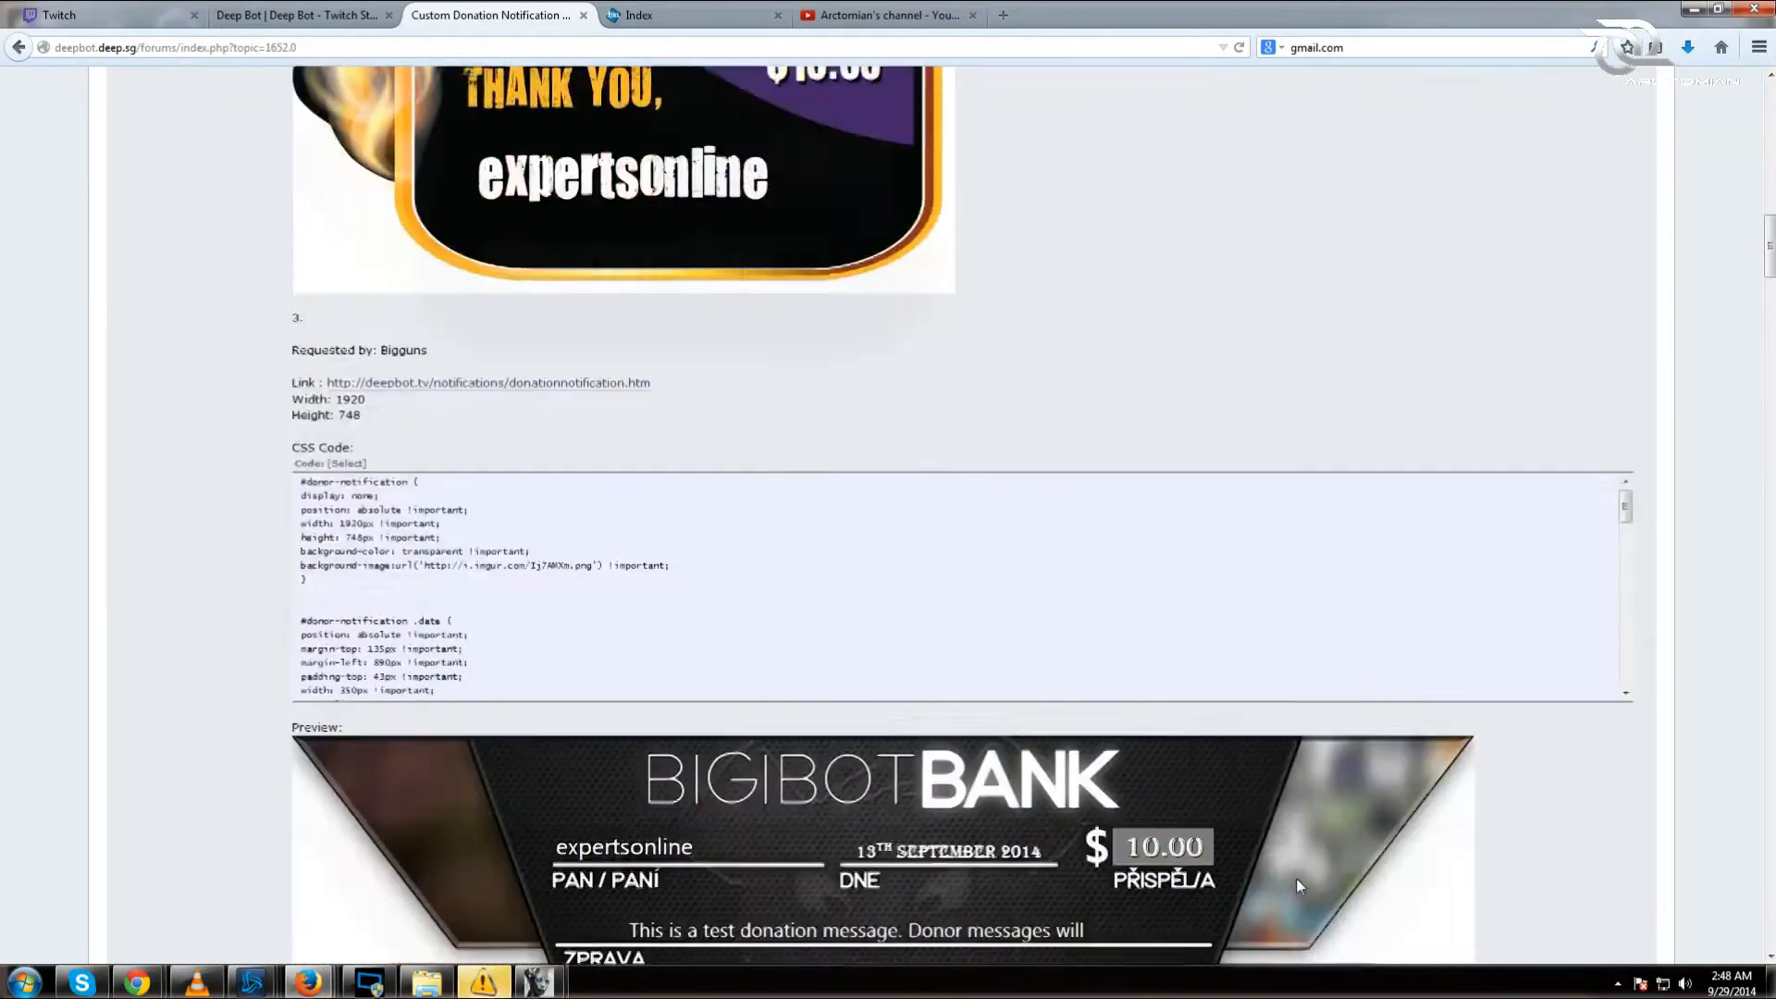
pyautogui.scroll(7, 1297, 874)
pyautogui.scroll(12, 1297, 874)
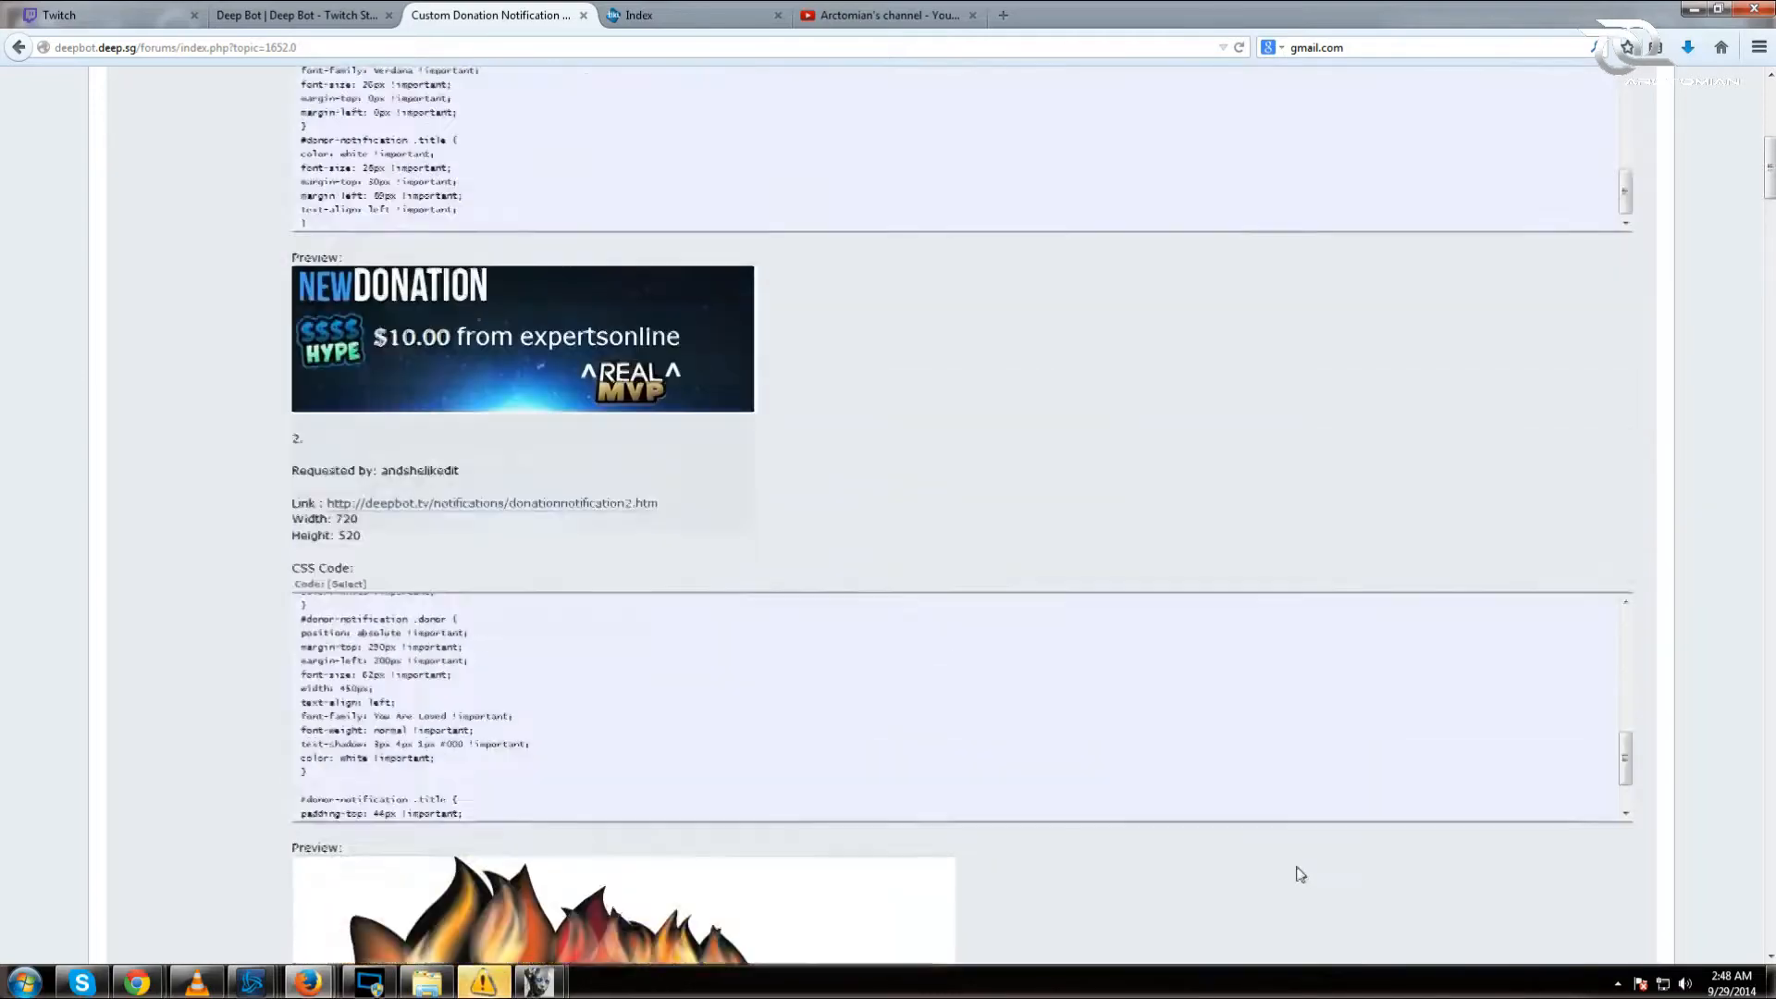
pyautogui.scroll(3, 238, 658)
pyautogui.scroll(4, 238, 657)
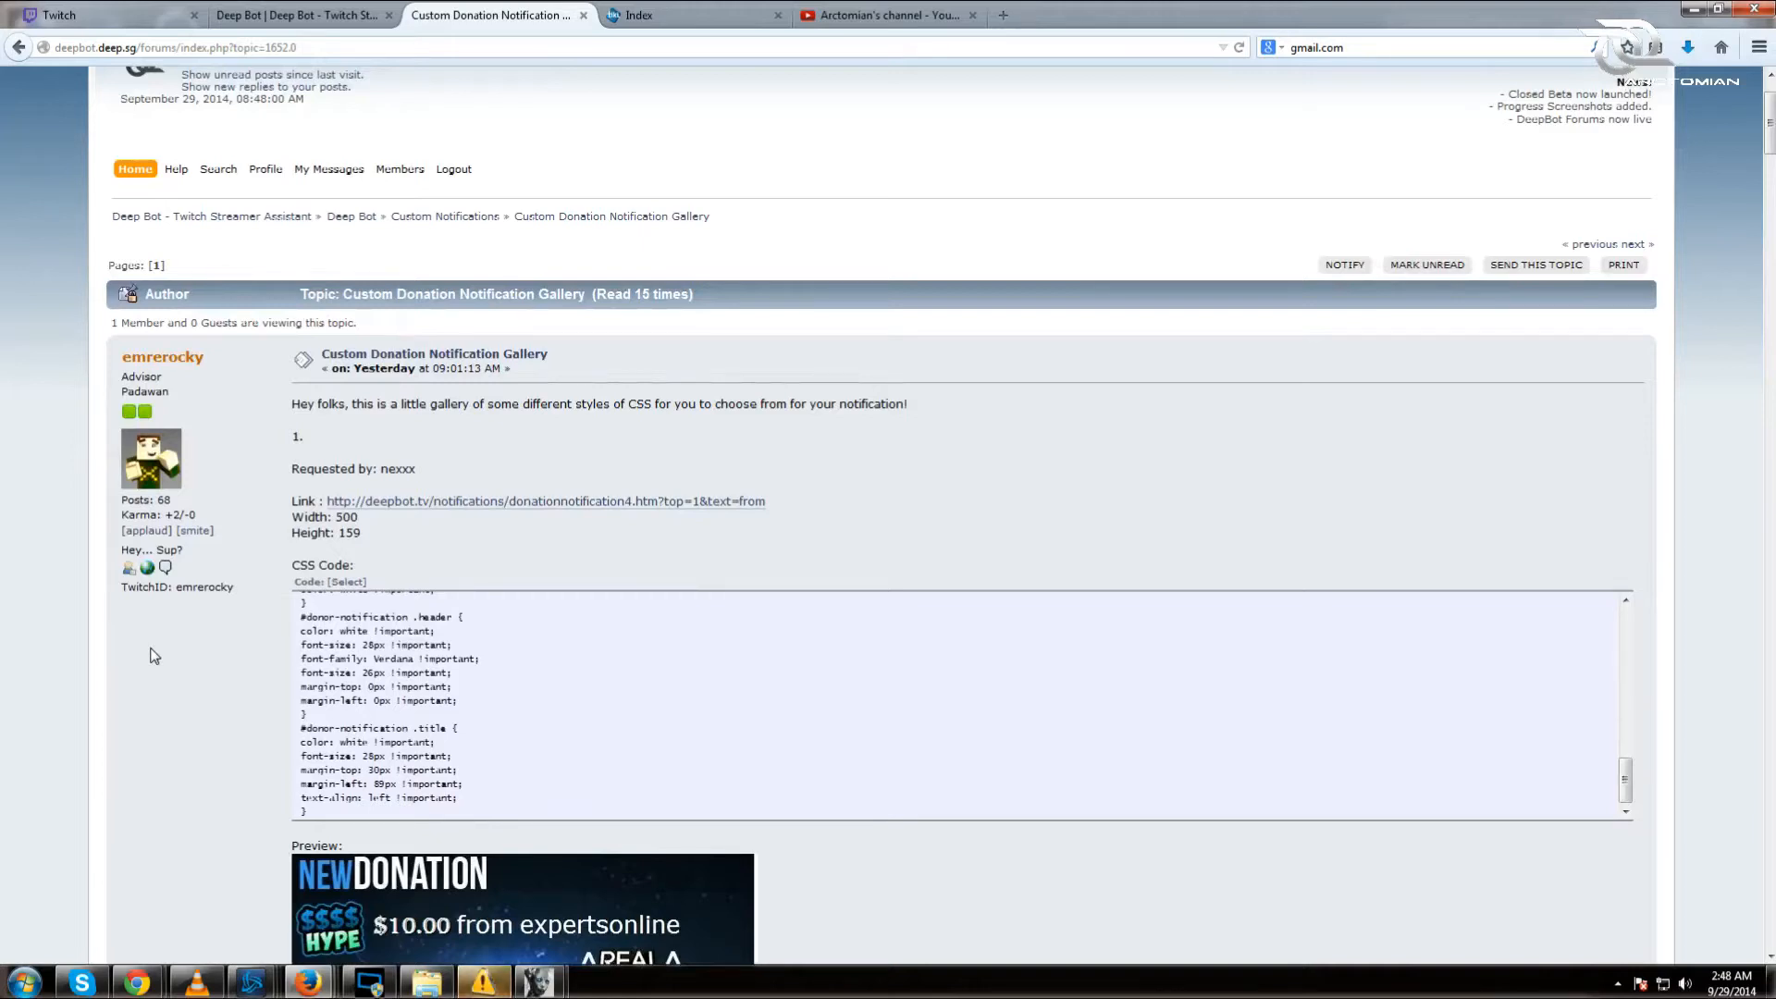
pyautogui.click(164, 568)
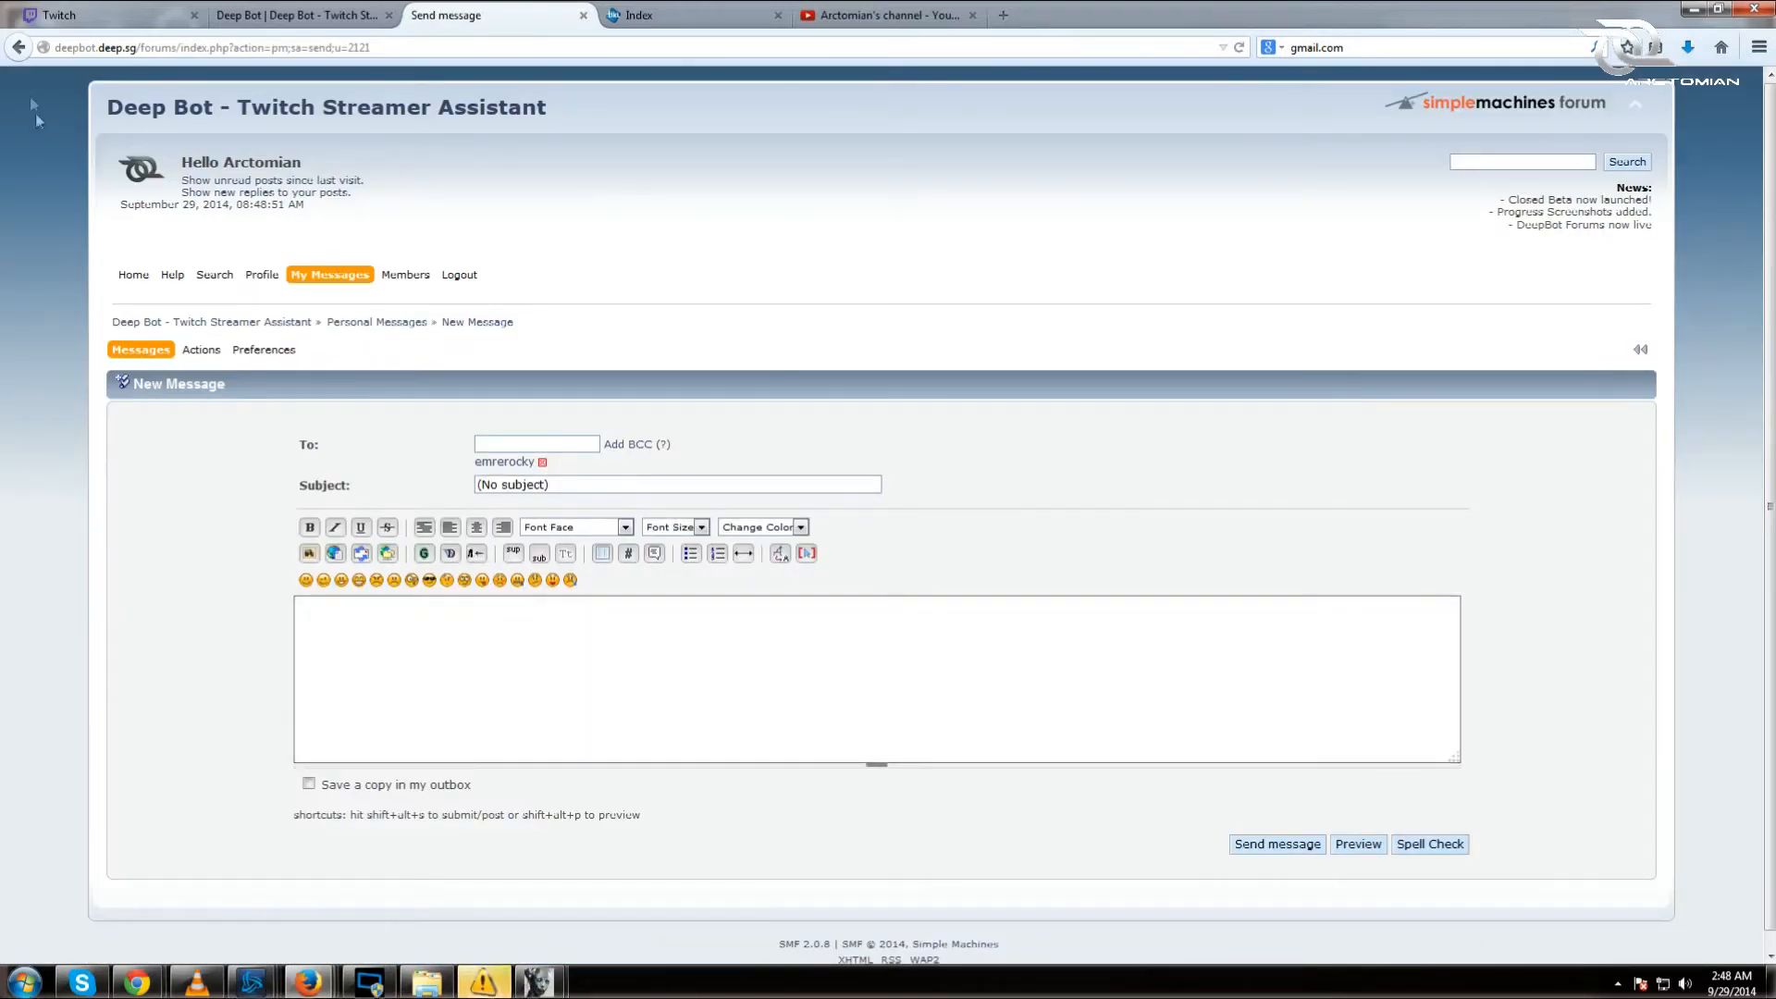
# Step: Abandon the message and open the Custom Follower Notification Gallery topic
pyautogui.click(19, 47)
pyautogui.click(18, 47)
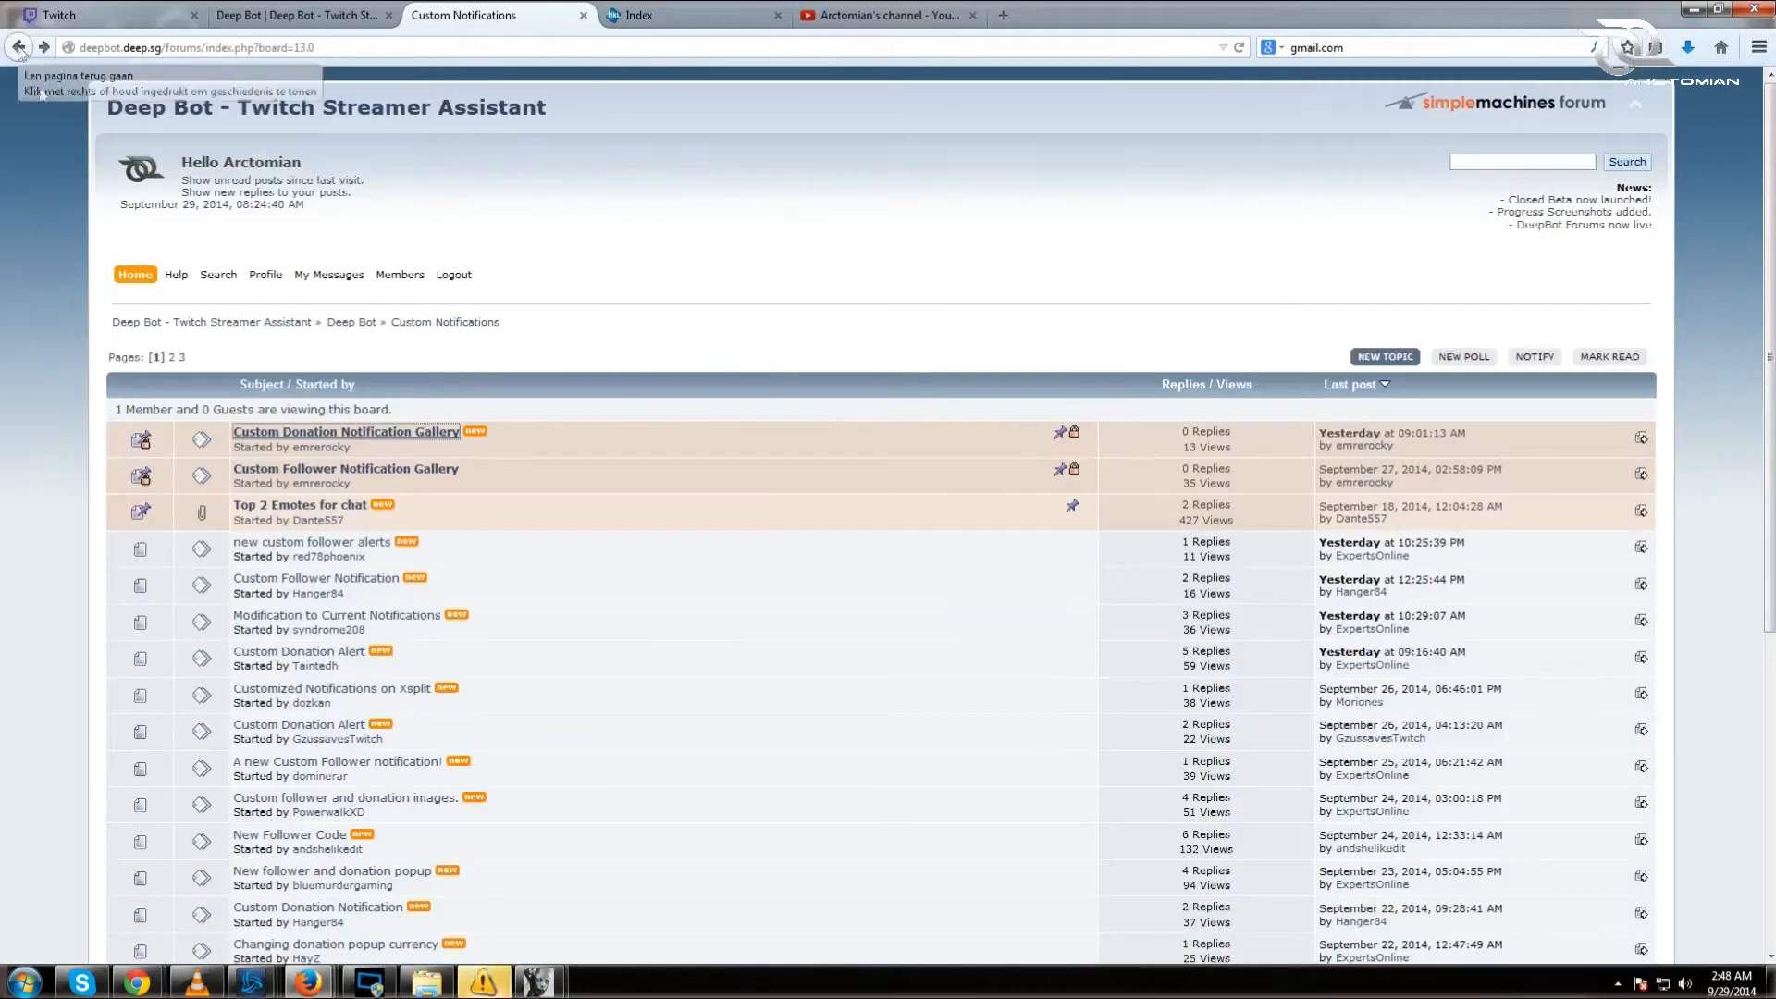
pyautogui.click(317, 470)
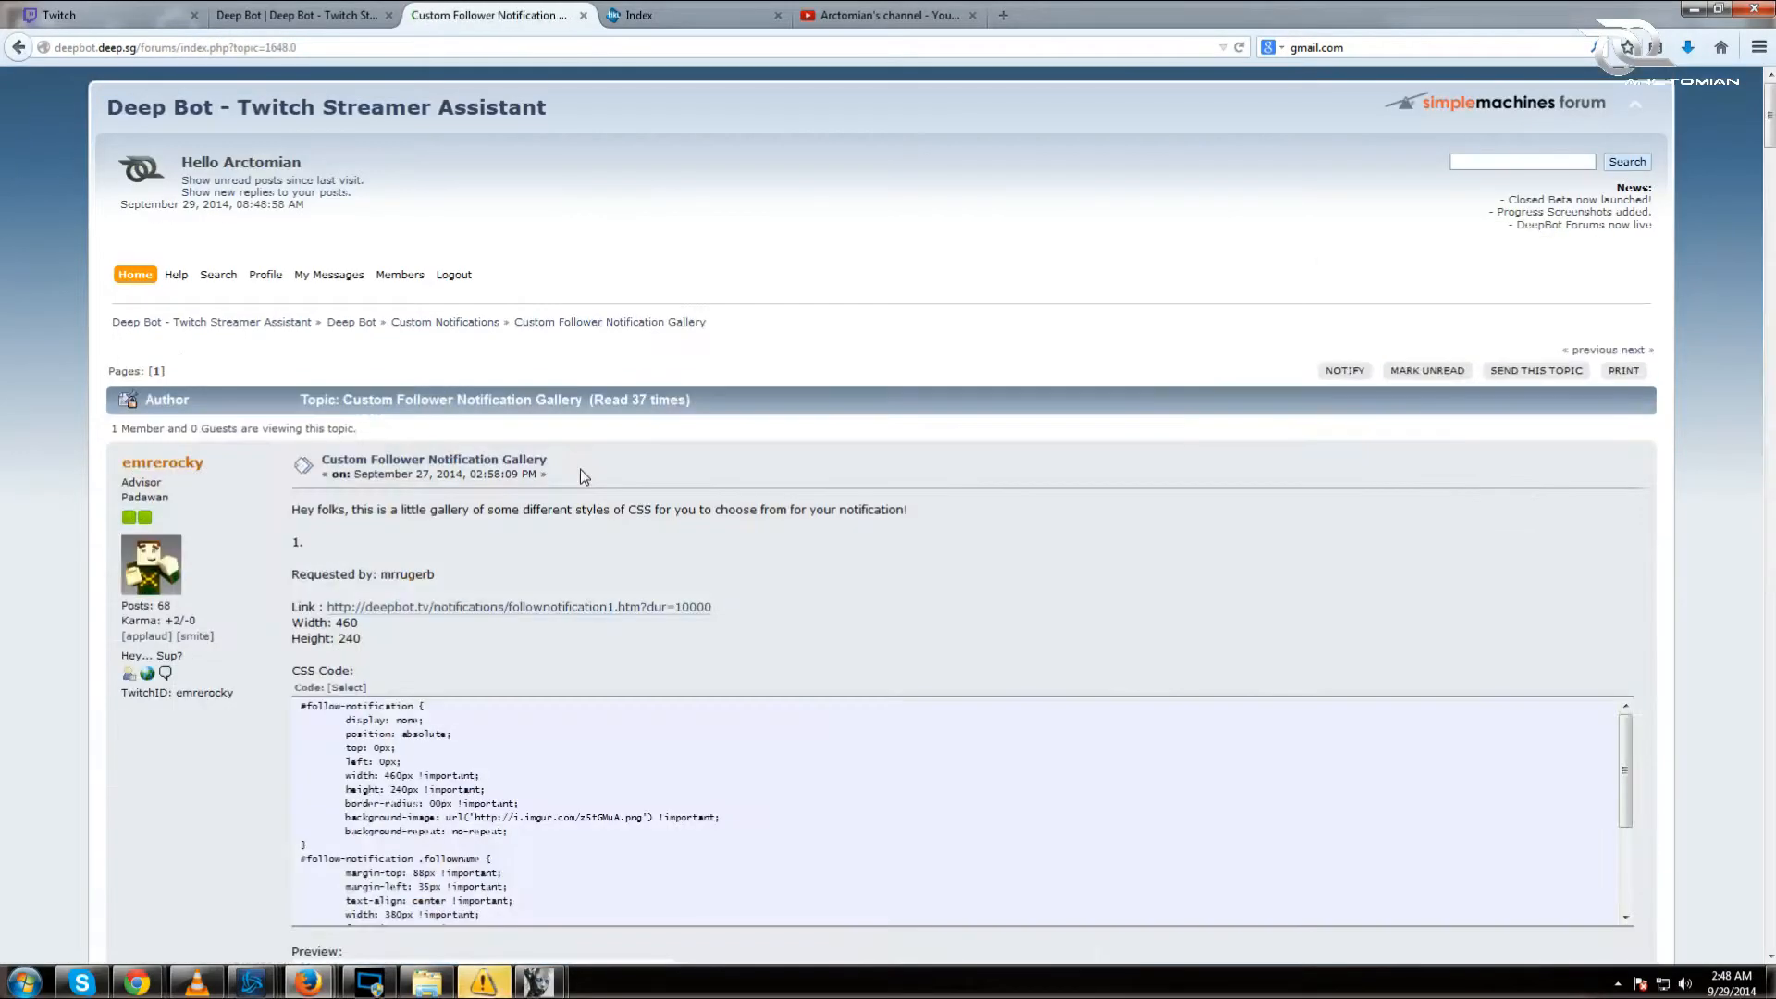
# Step: Browse the follower gallery's notification styles, then return to the Deep Bot window
pyautogui.scroll(-5, 580, 469)
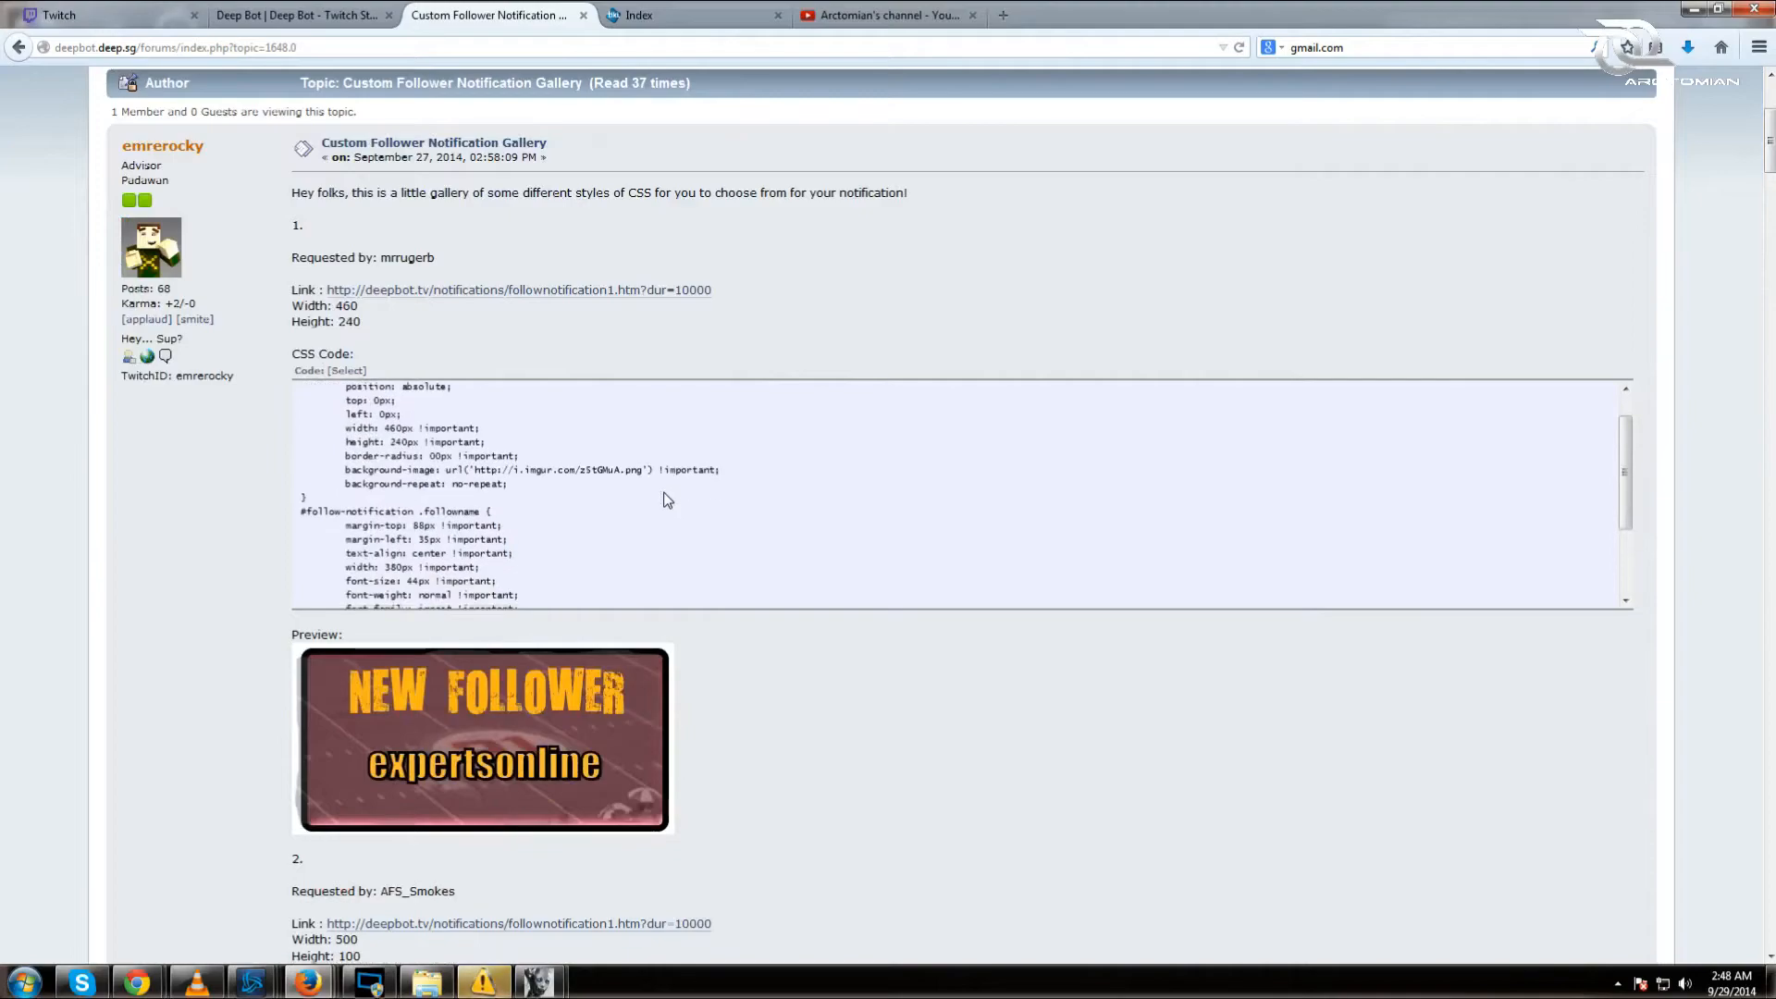
pyautogui.scroll(-10, 983, 765)
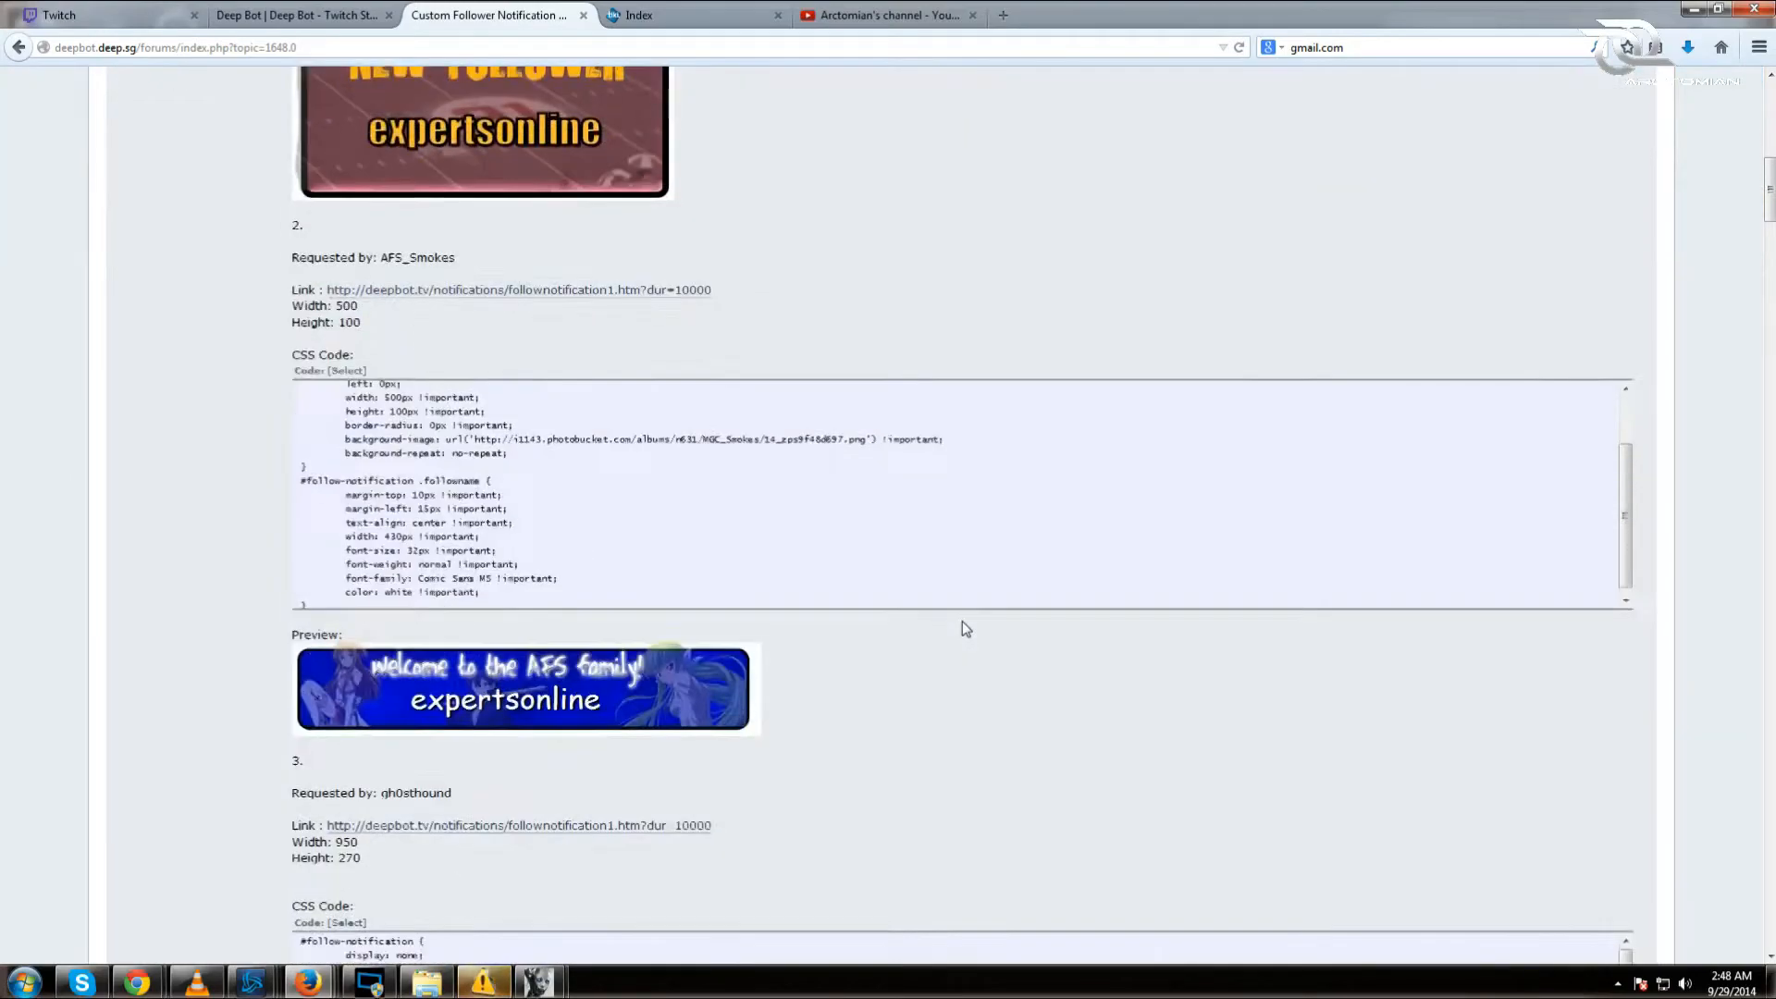
pyautogui.scroll(-12, 963, 621)
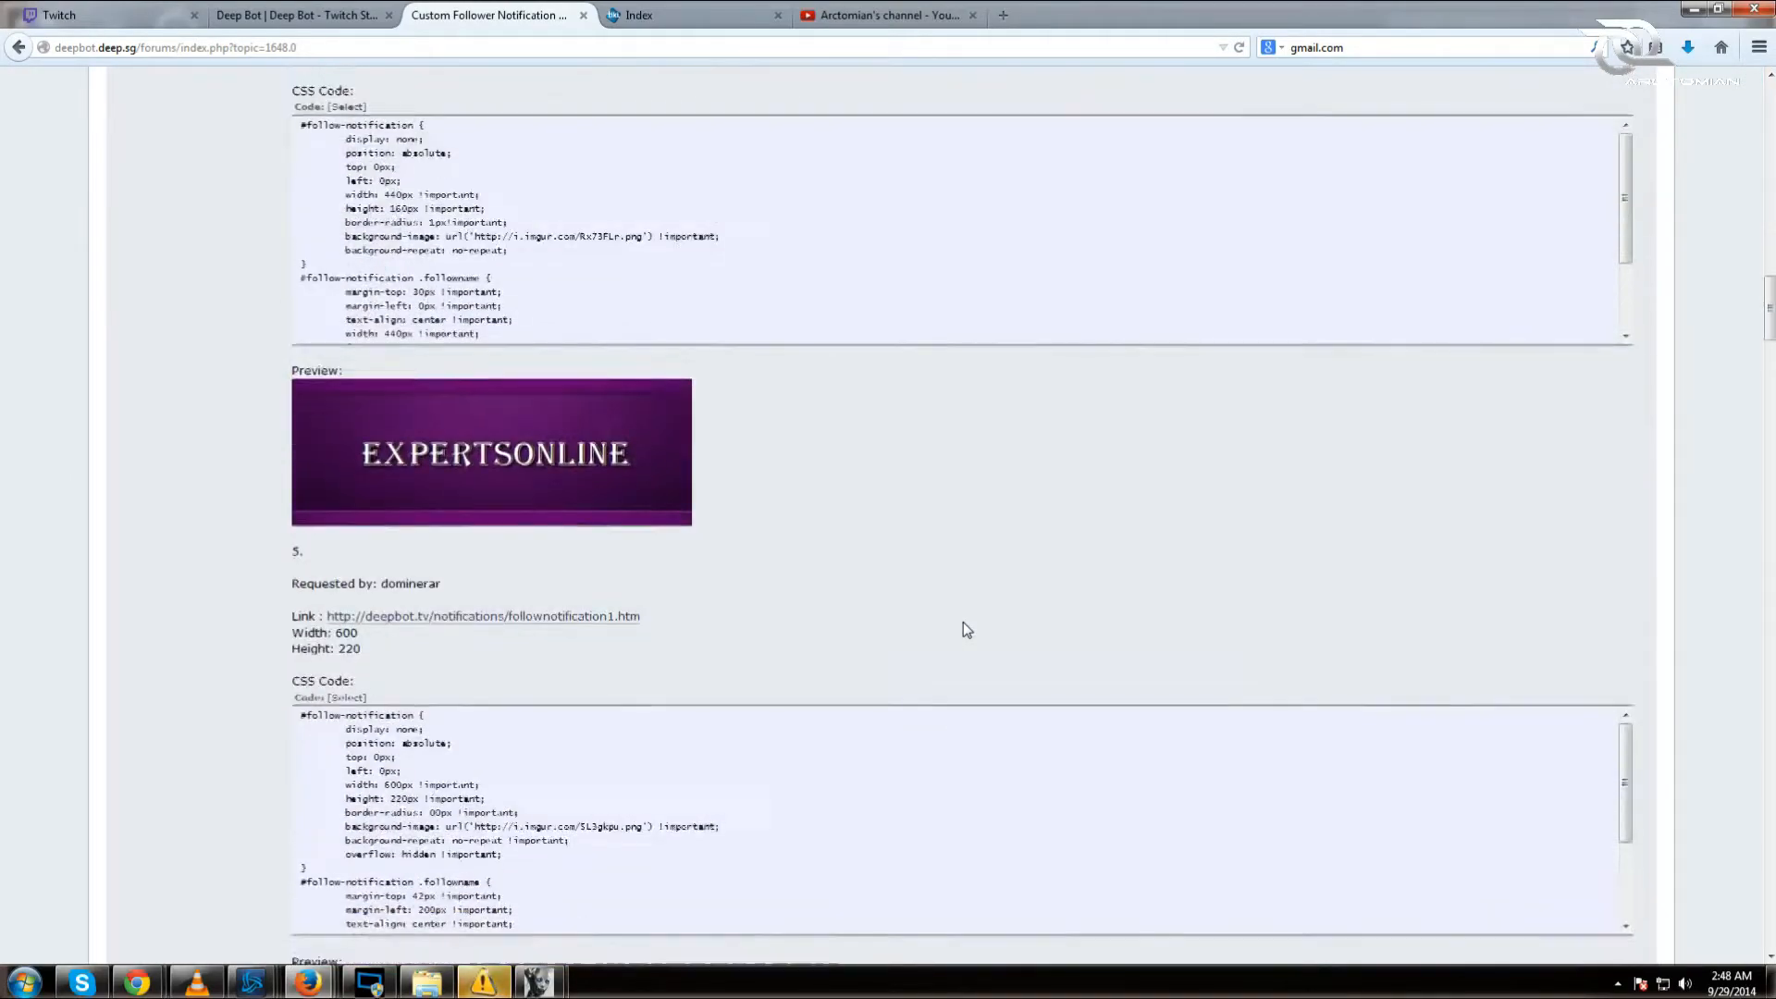
pyautogui.scroll(-2, 969, 617)
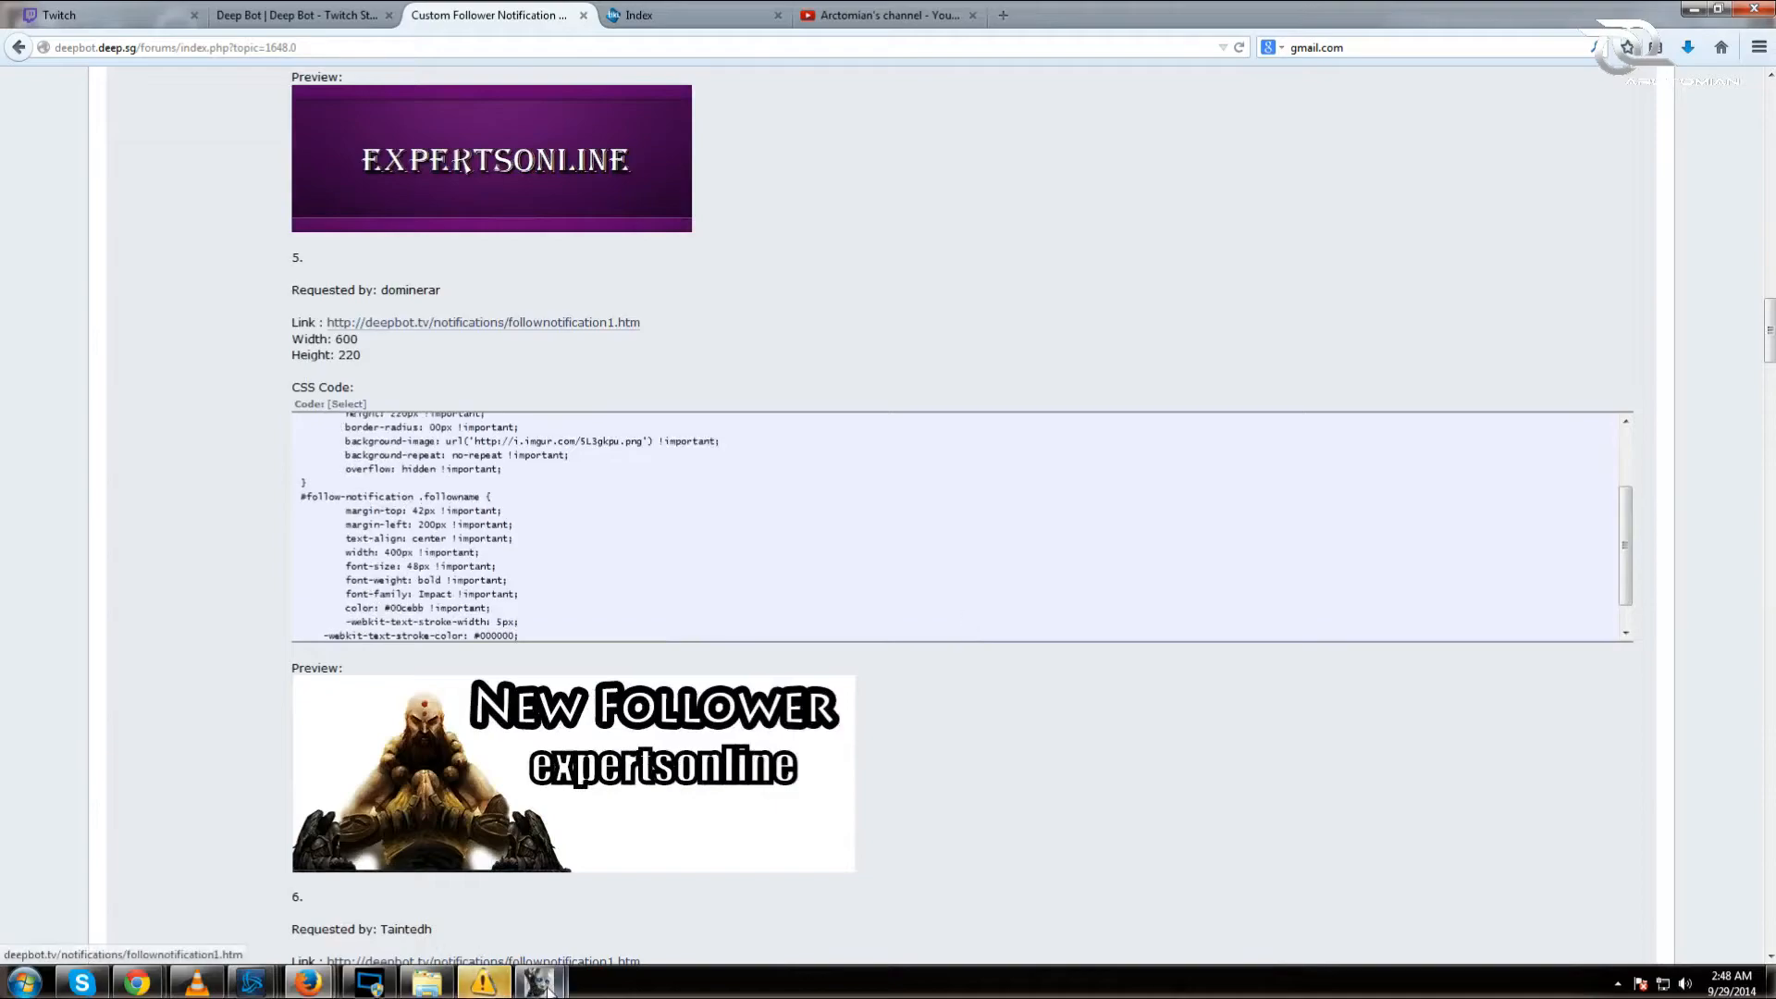
pyautogui.moveTo(548, 988)
pyautogui.click(641, 888)
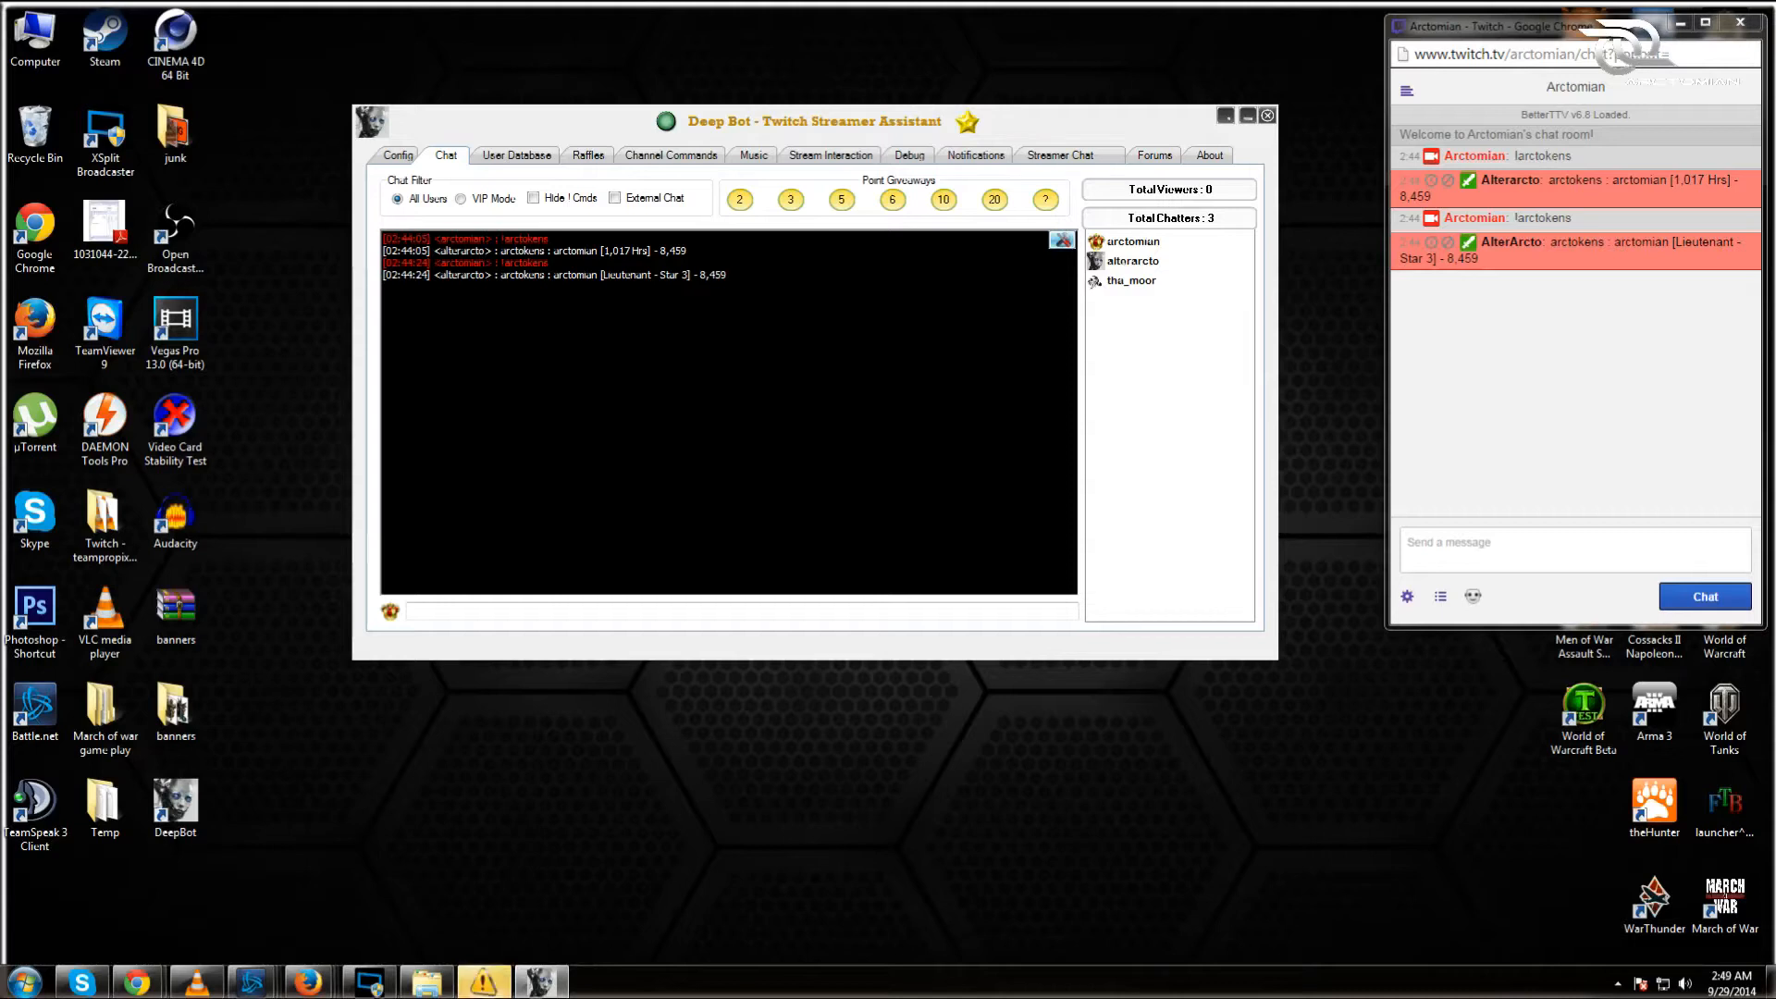
# Step: Test and revert VIP Mode and Hide !Cmds, enable External Chat, and open the OBS chat overlay
pyautogui.click(460, 199)
pyautogui.click(534, 198)
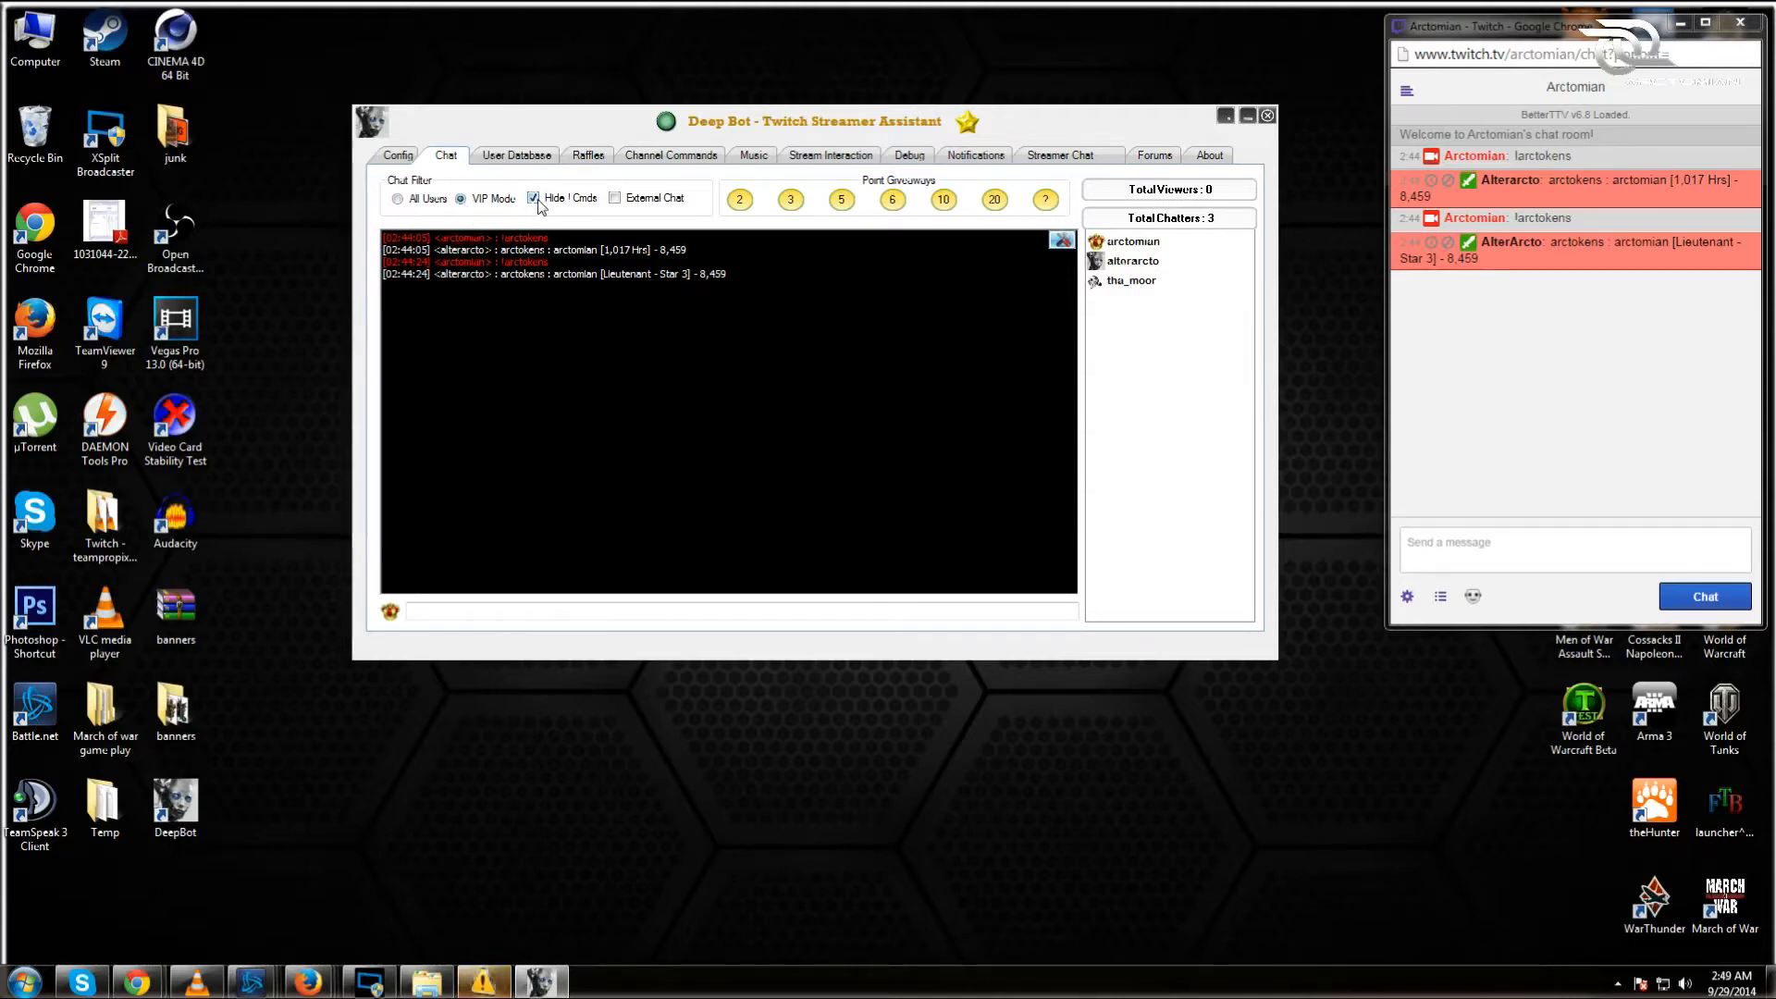
pyautogui.click(615, 198)
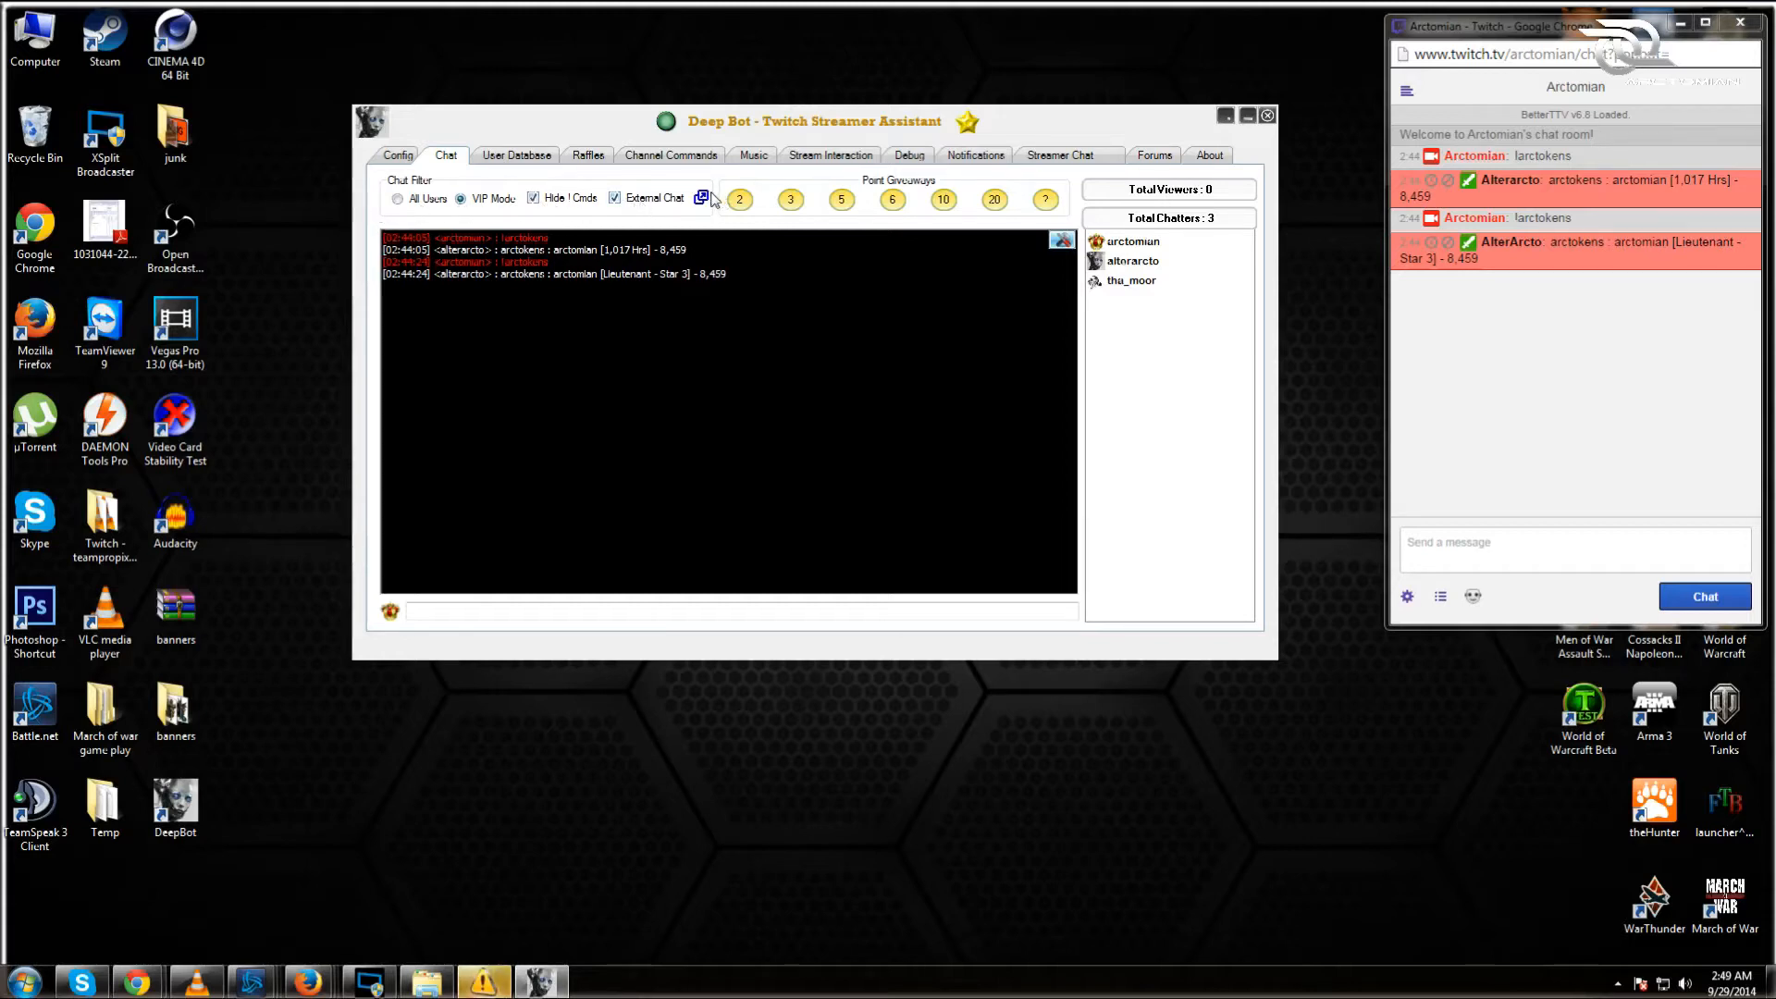
pyautogui.click(534, 198)
pyautogui.click(396, 199)
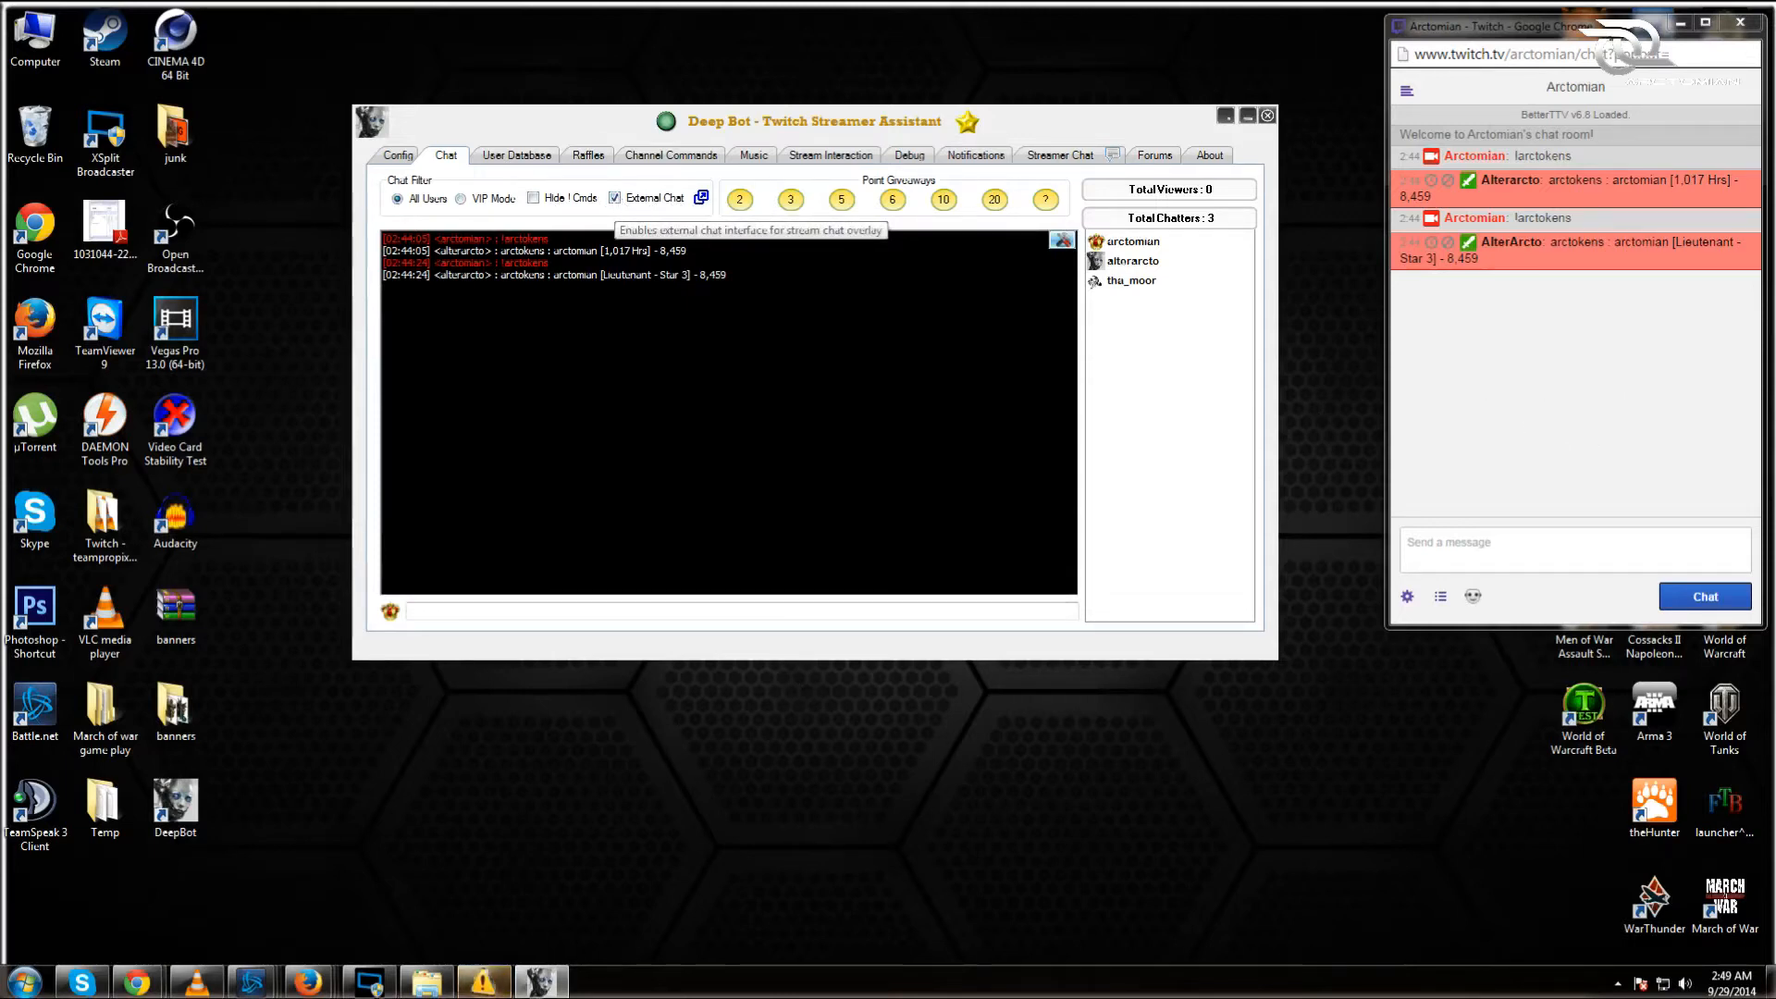
pyautogui.click(701, 198)
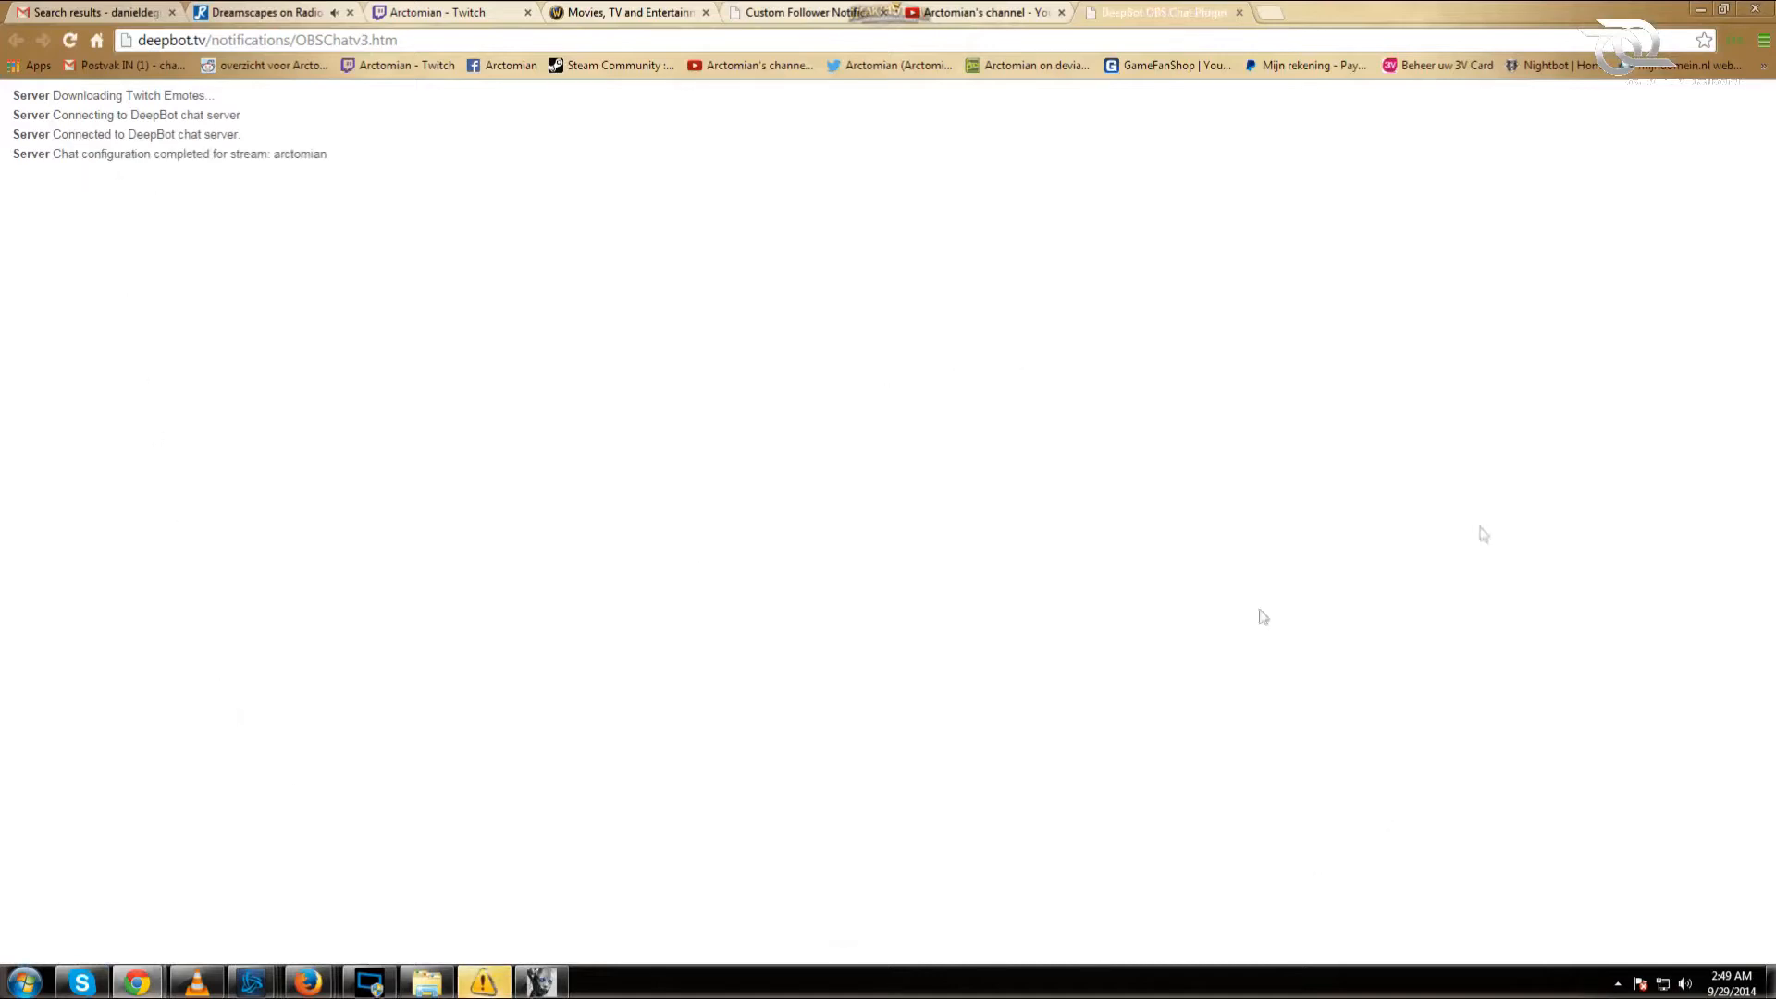
# Step: Detach the overlay page into its own floating window beside the Twitch chat
pyautogui.moveTo(1178, 16); pyautogui.dragTo(120, 2)
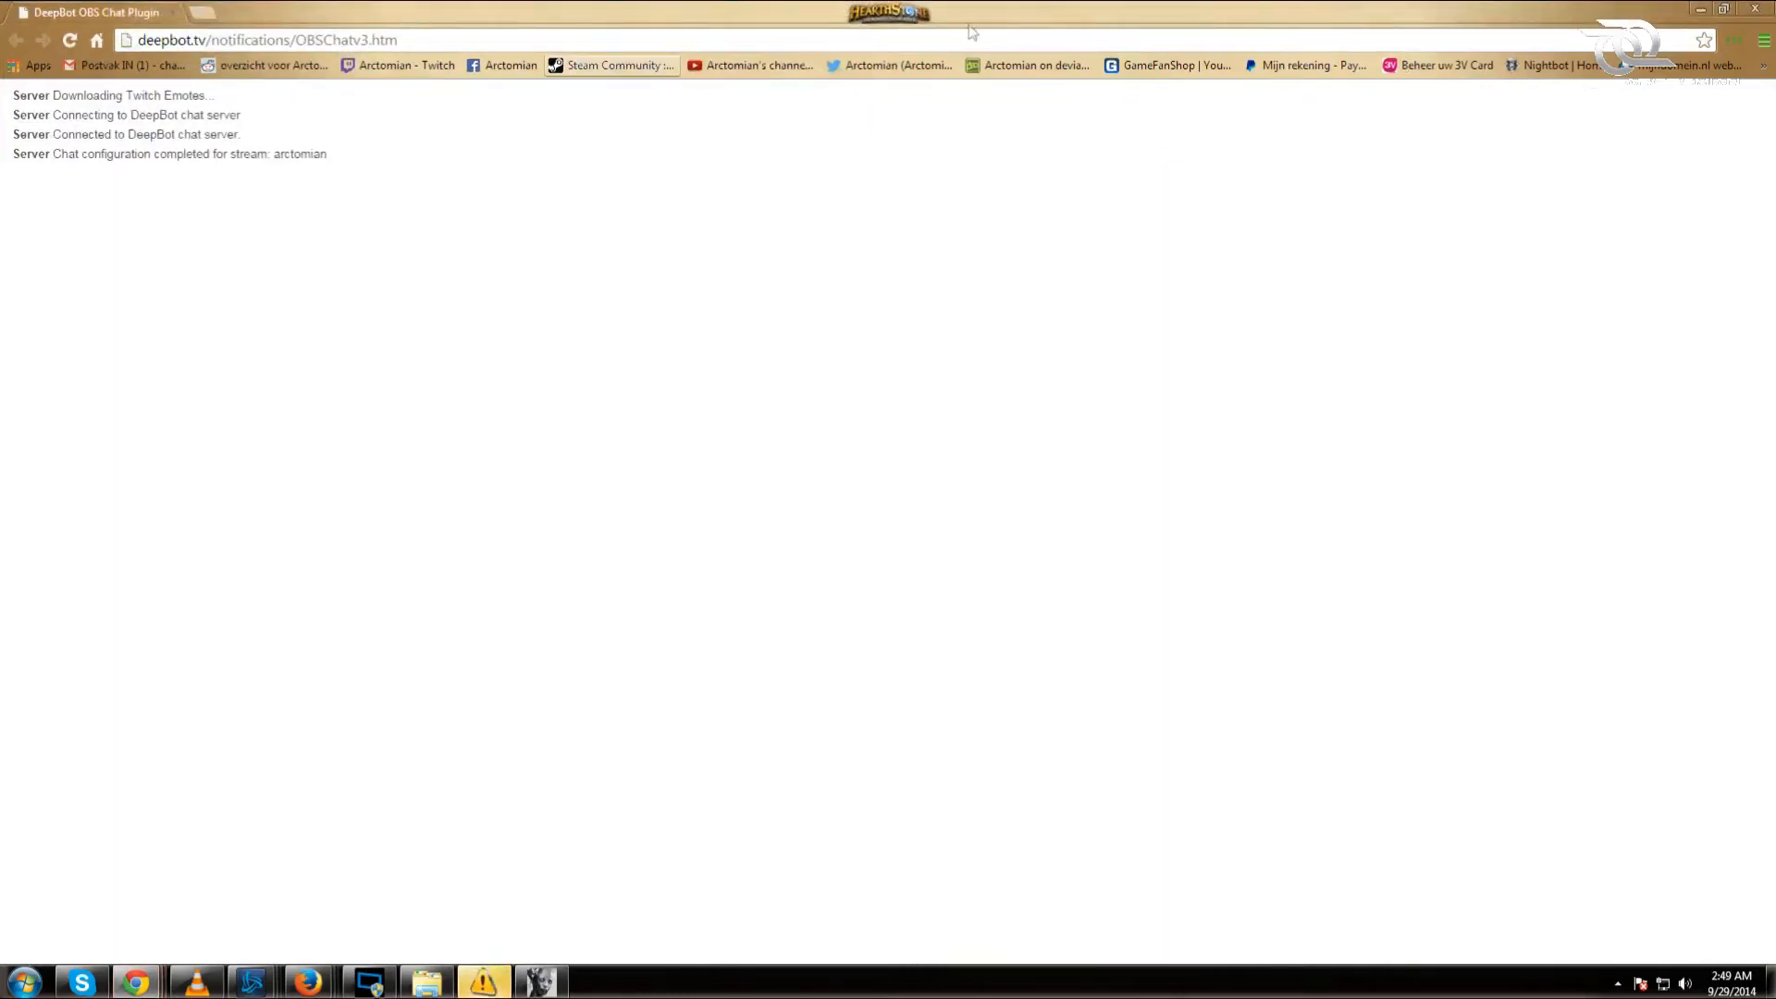
pyautogui.click(1723, 10)
pyautogui.click(1704, 11)
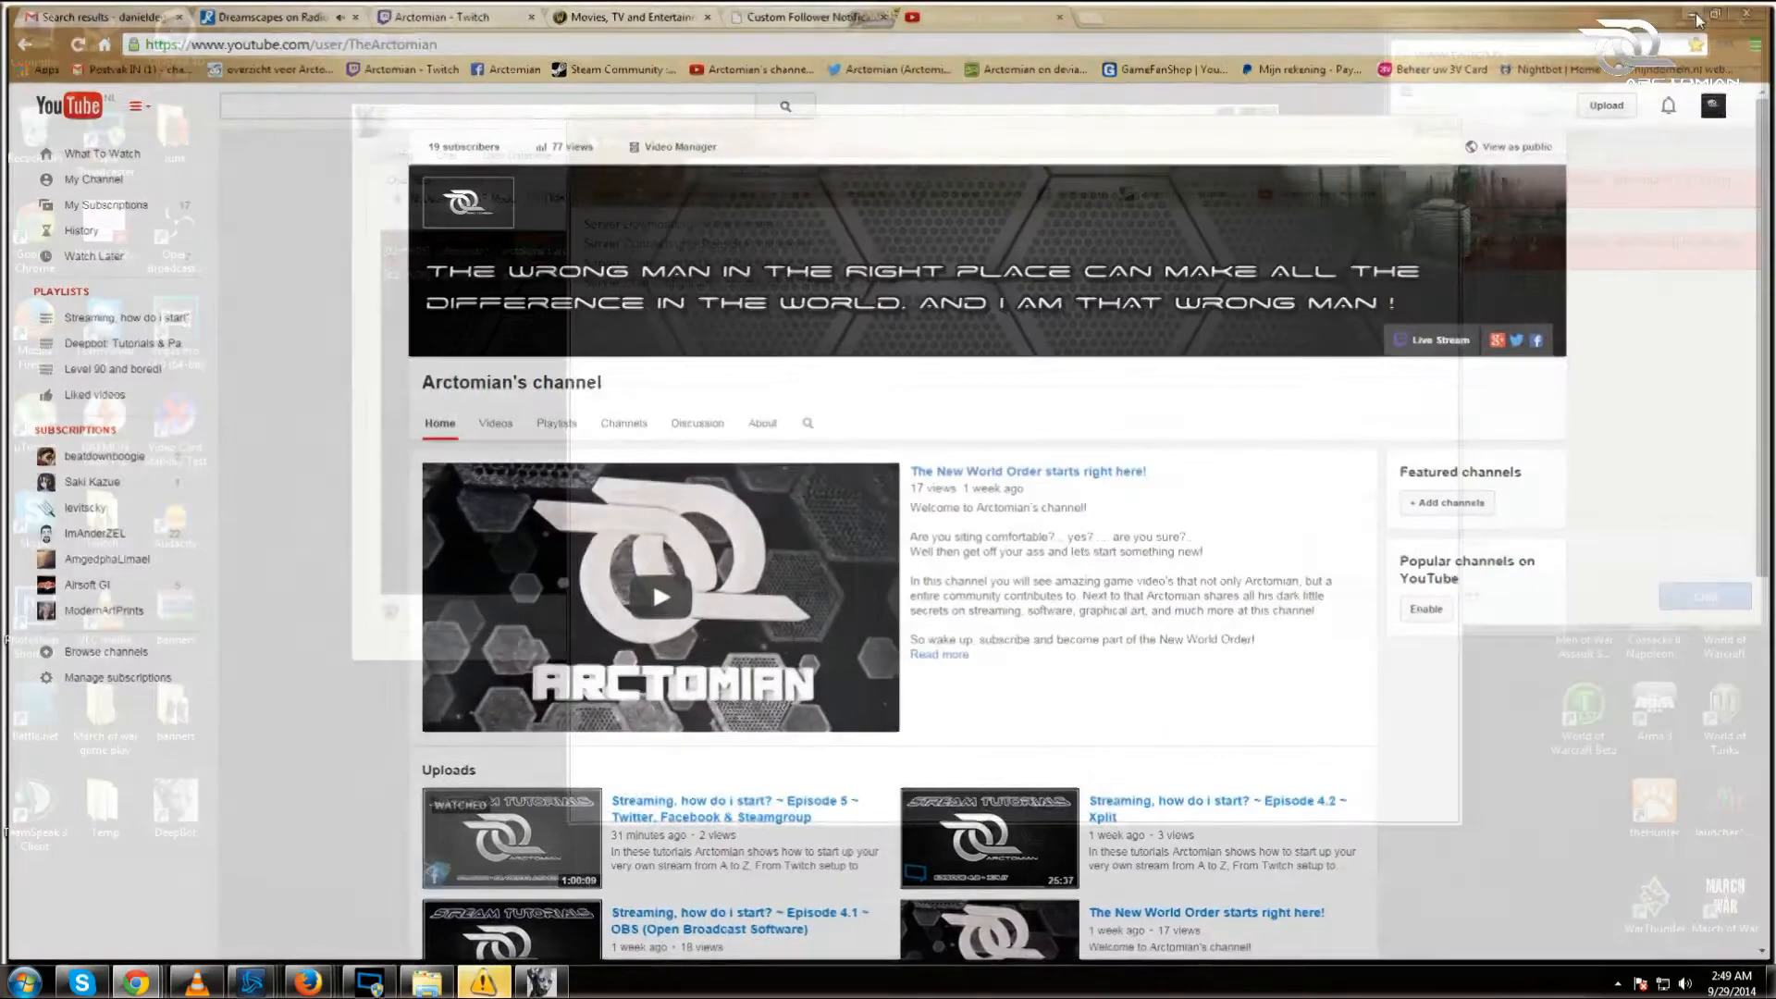
pyautogui.moveTo(1152, 139); pyautogui.dragTo(912, 139)
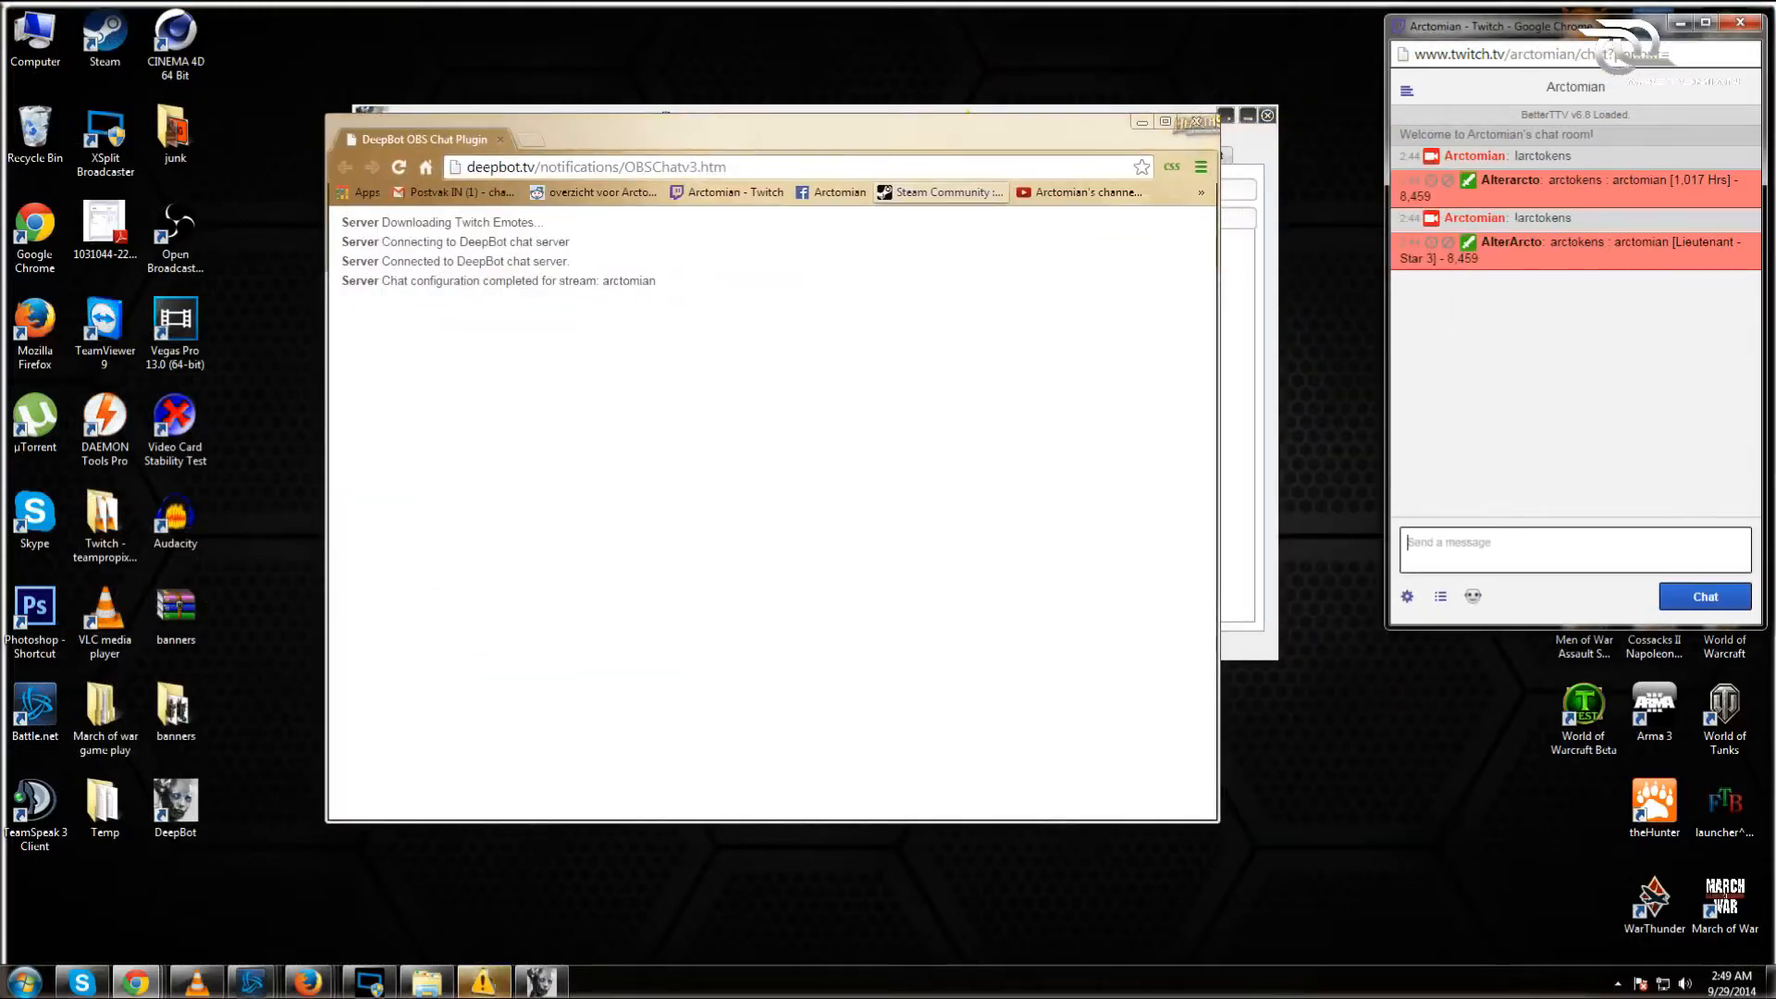
# Step: Send 'test test test' in Twitch chat, check it appears on the overlay, then close it
pyautogui.write('test test')
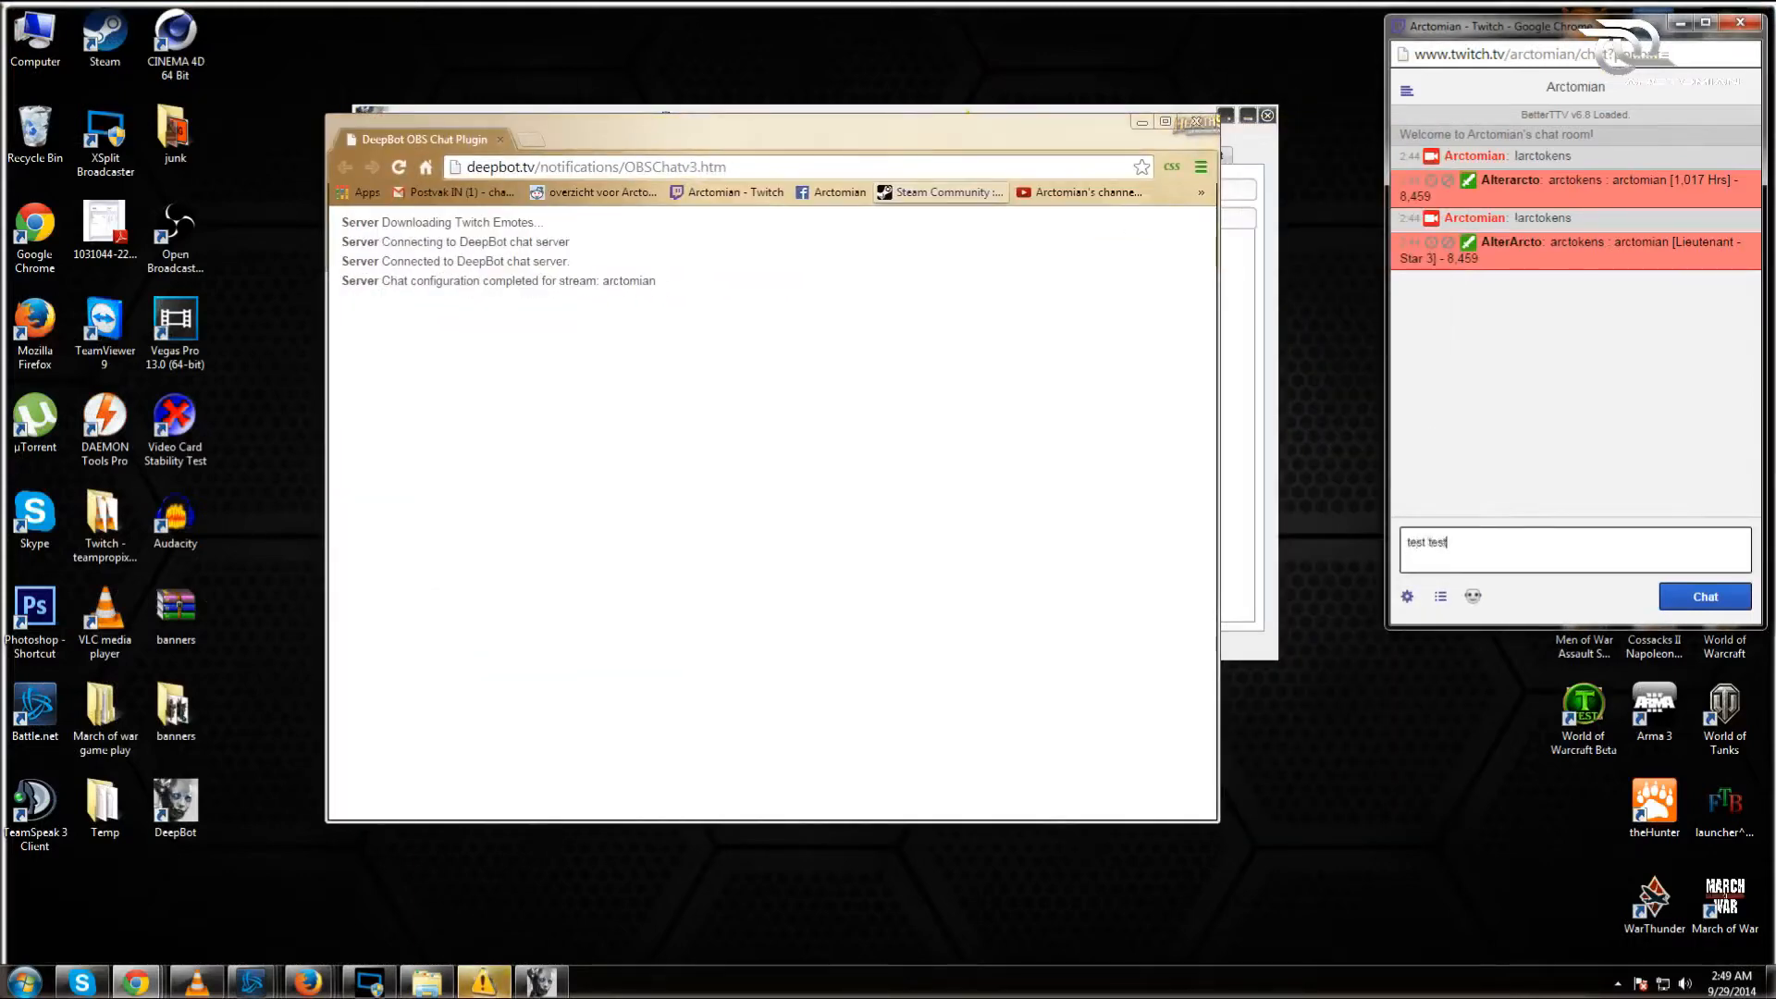
pyautogui.write(' test')
pyautogui.press('Return')
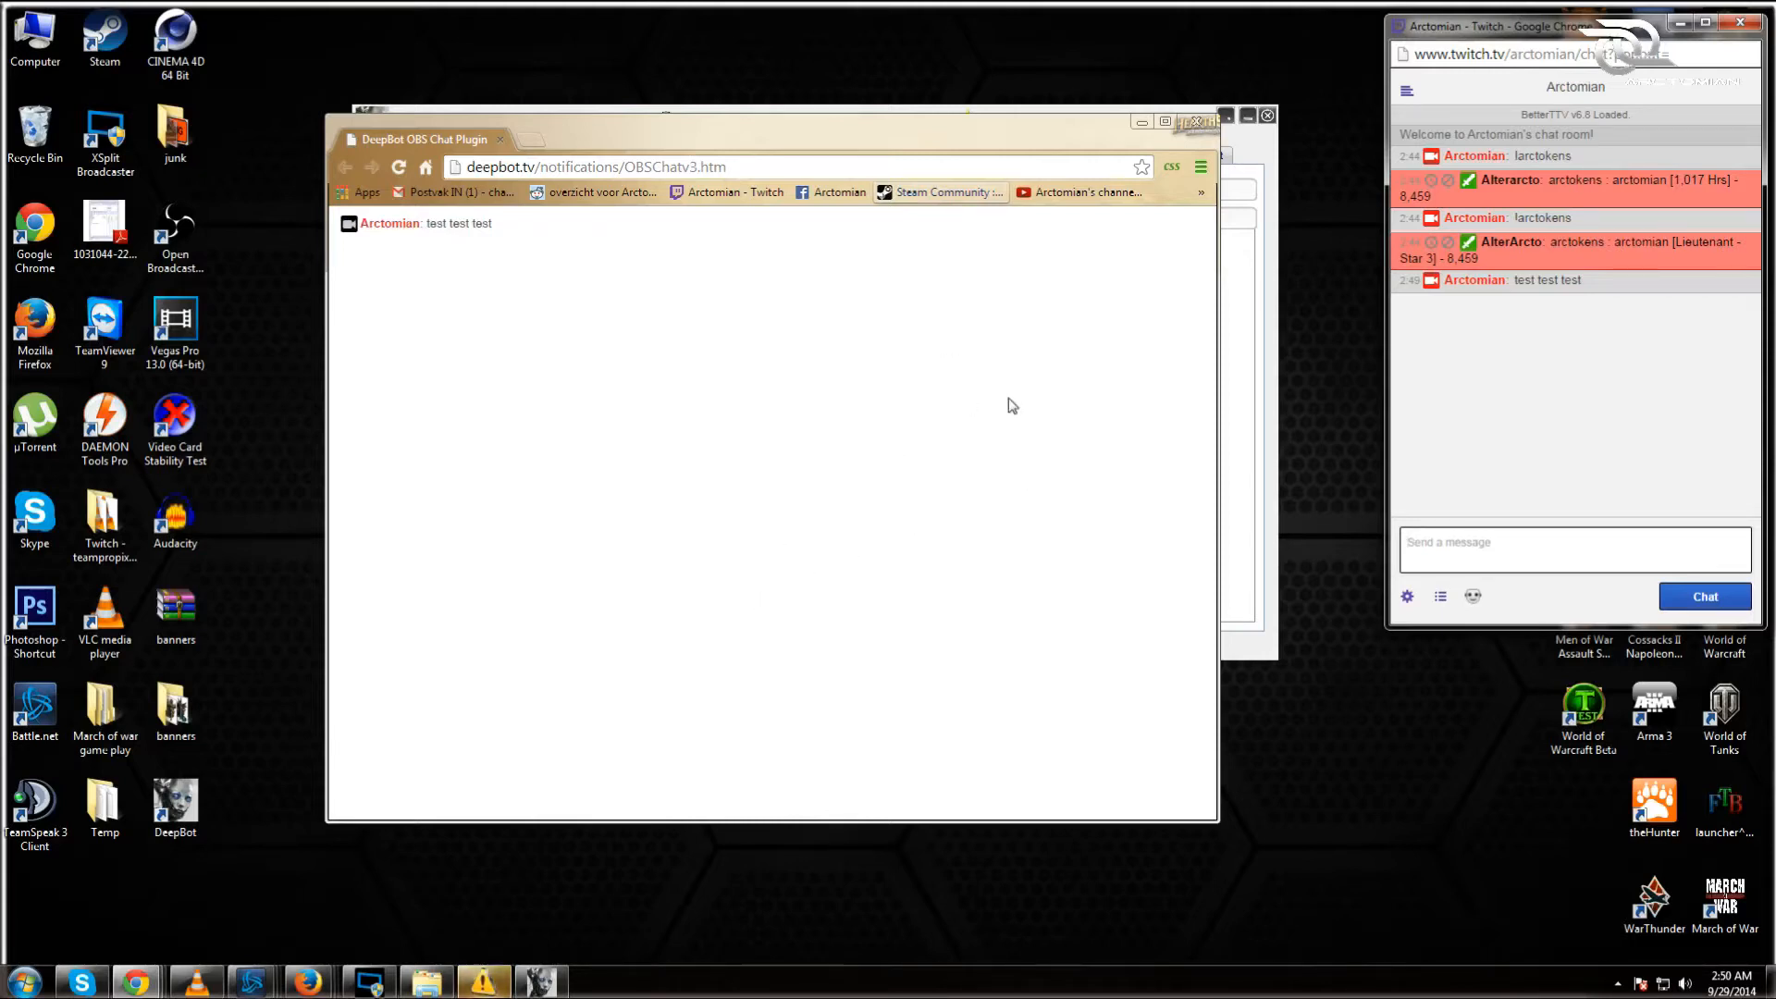
pyautogui.moveTo(638, 139); pyautogui.dragTo(874, 137)
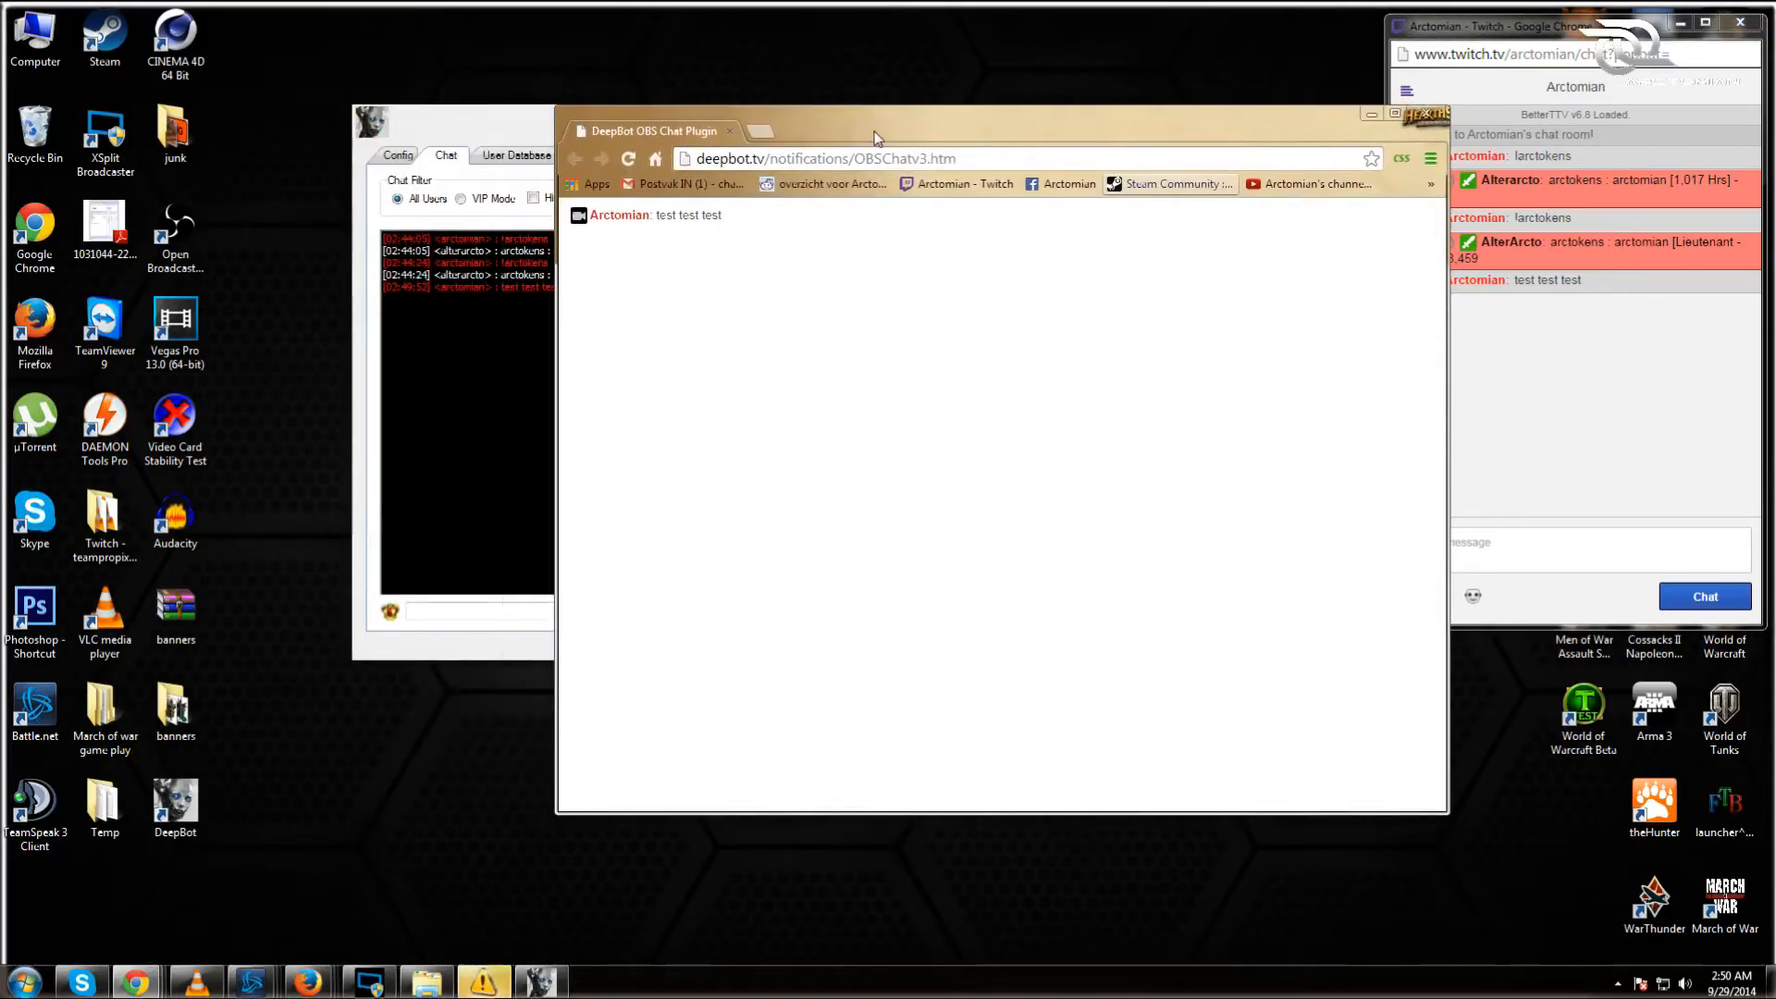
pyautogui.click(1429, 114)
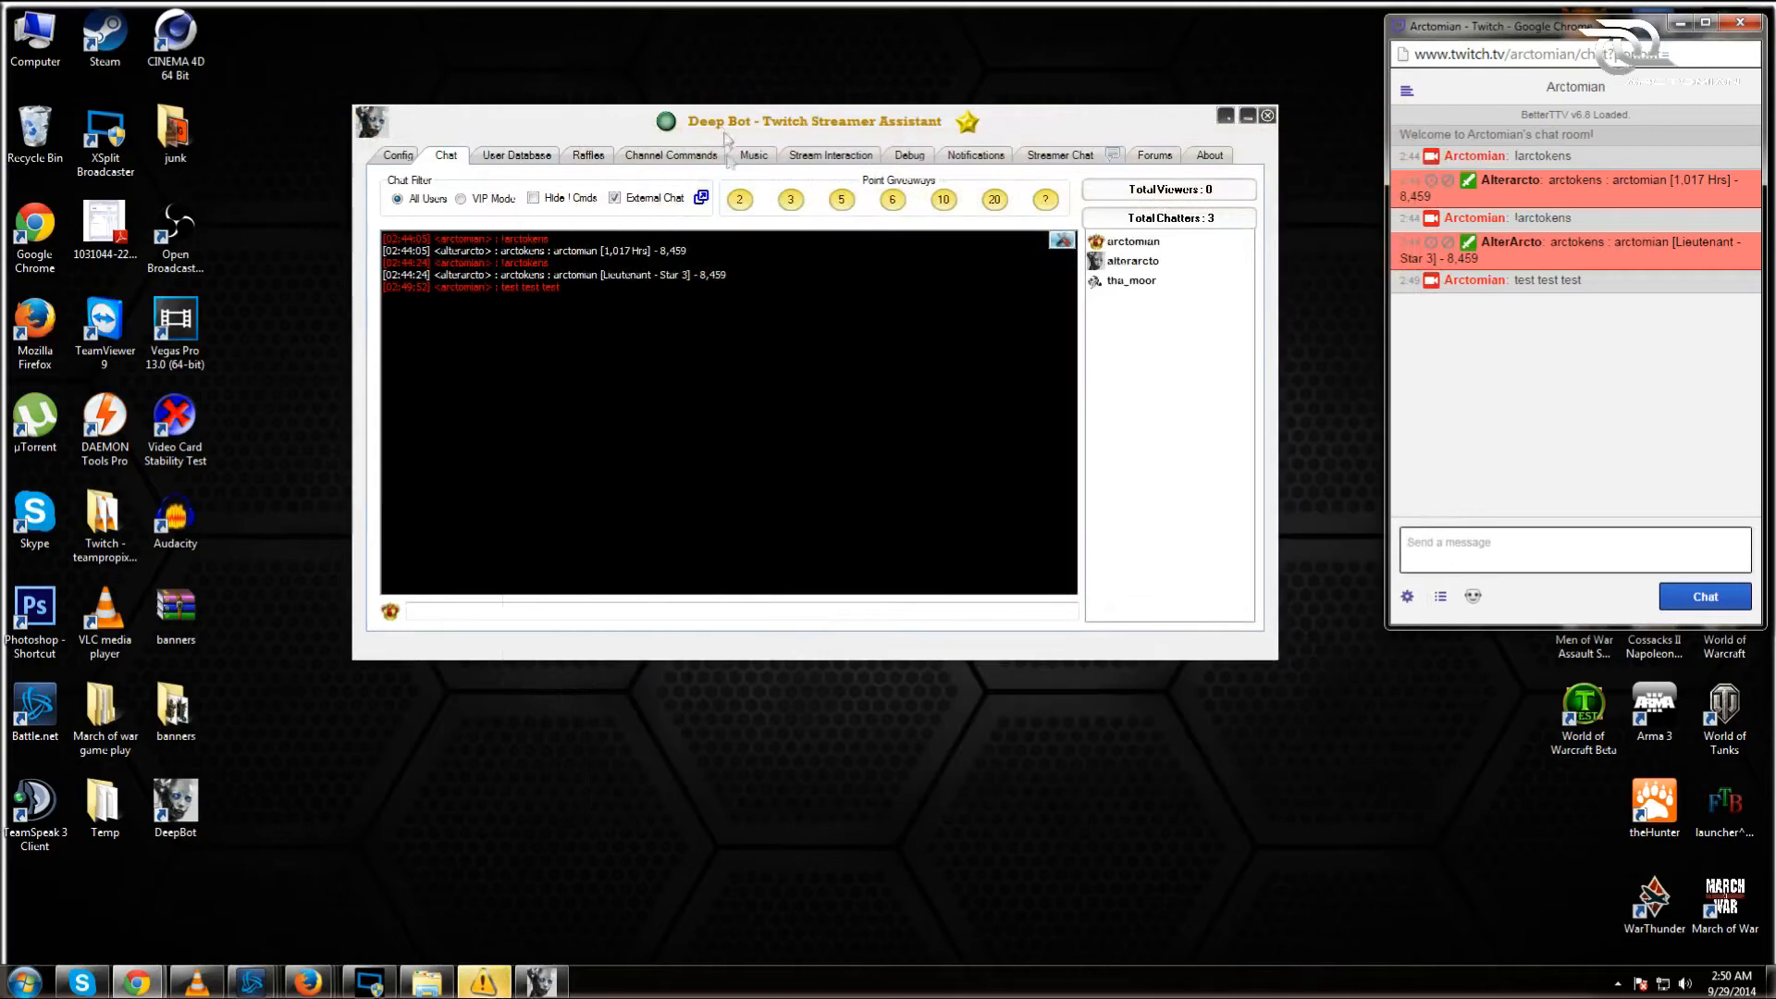
# Step: Turn off External Chat, give all viewers 10 arctokens, and enlarge the Twitch chat window
pyautogui.click(614, 197)
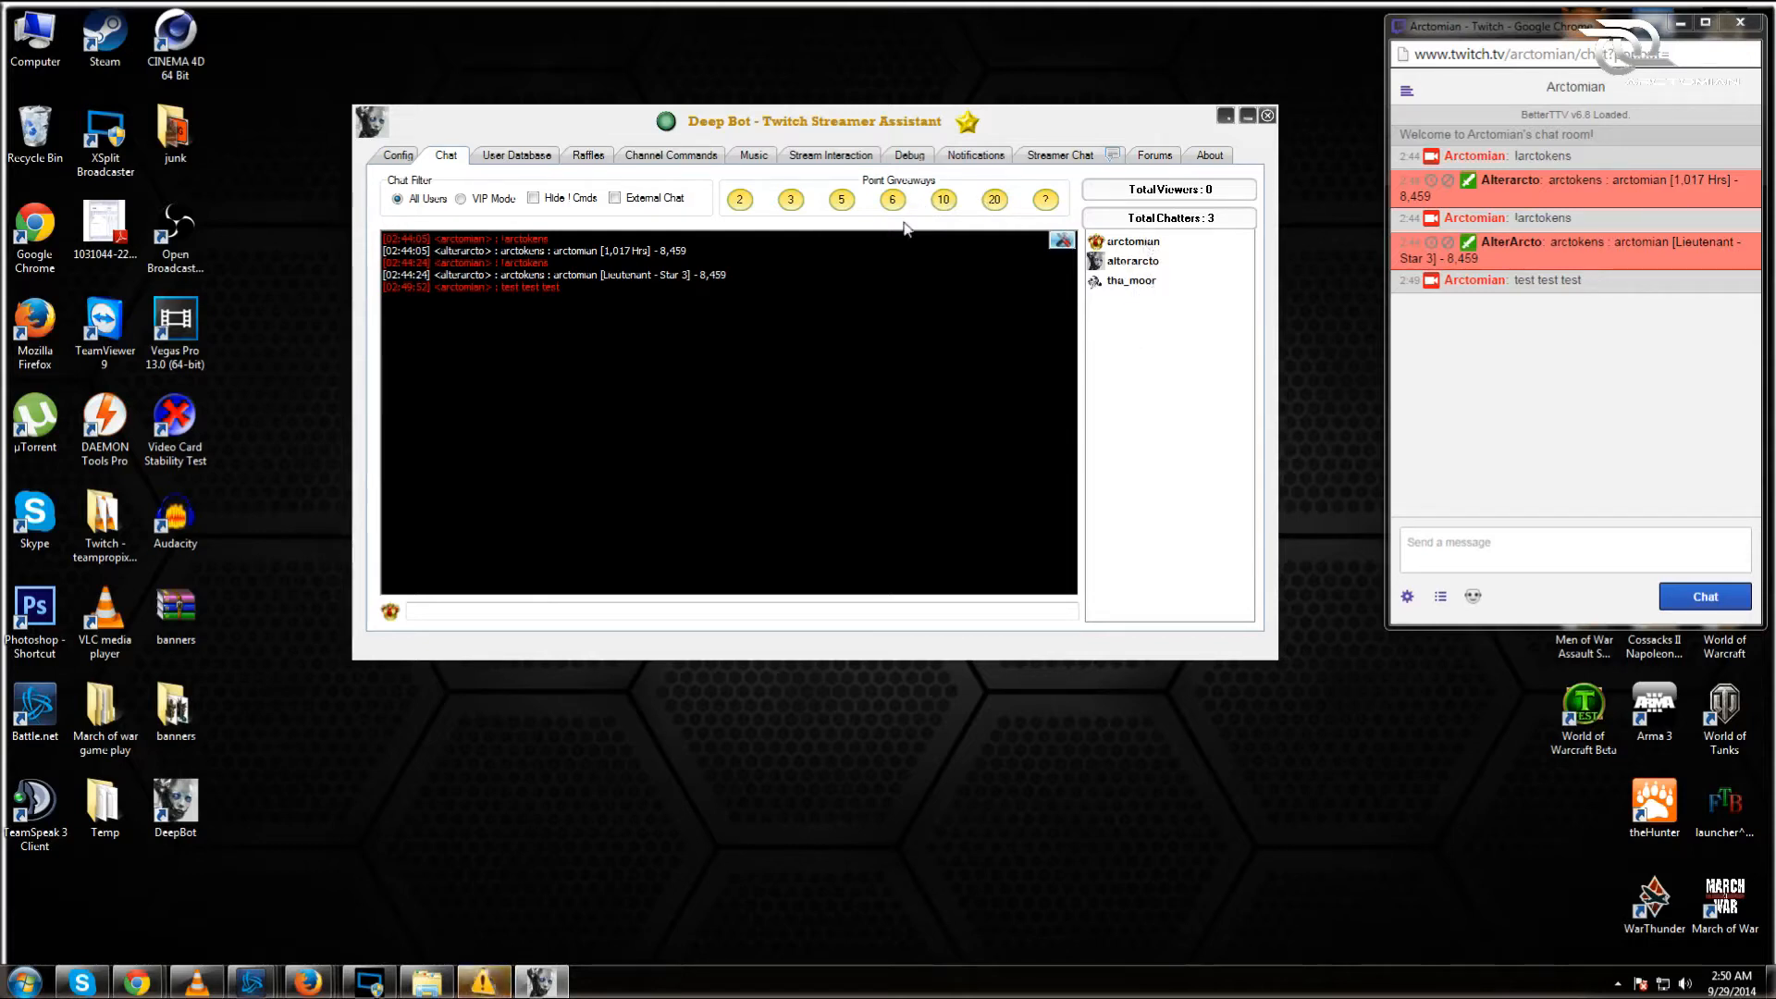
pyautogui.click(944, 200)
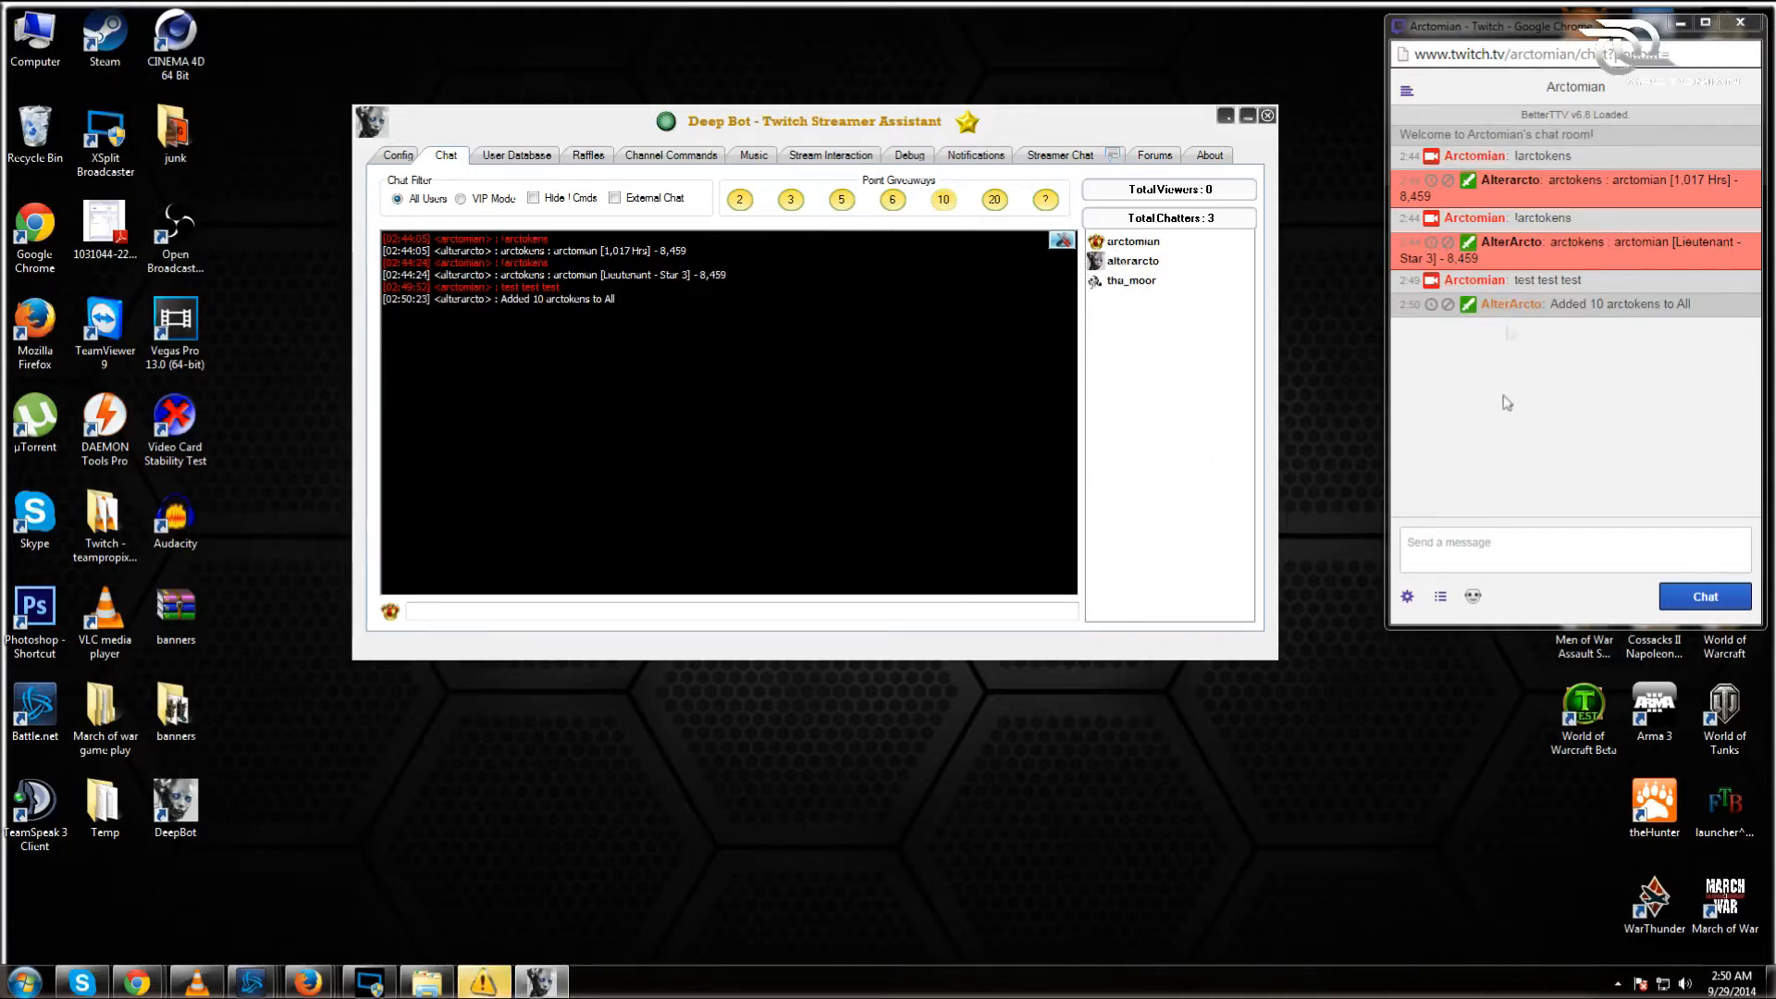
pyautogui.moveTo(1572, 627); pyautogui.dragTo(1579, 939)
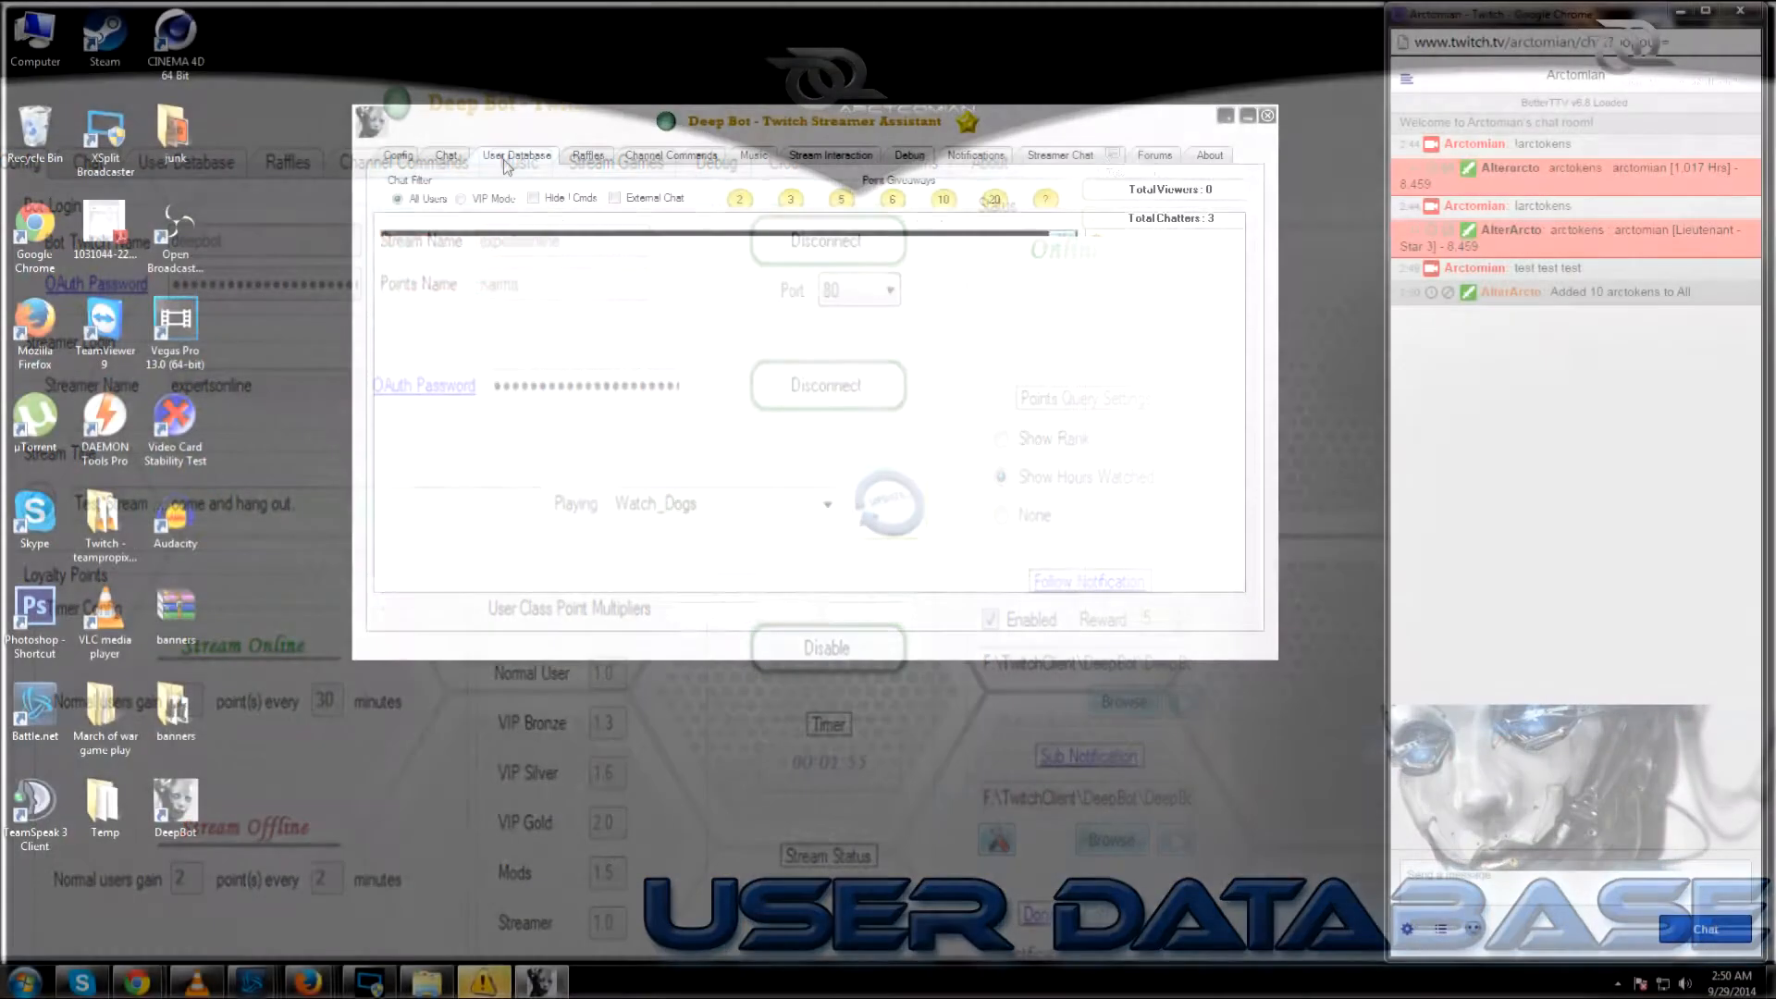
# Step: In the User Database, try the VIP filter, show all users again, and open the third user's actions
pyautogui.click(507, 157)
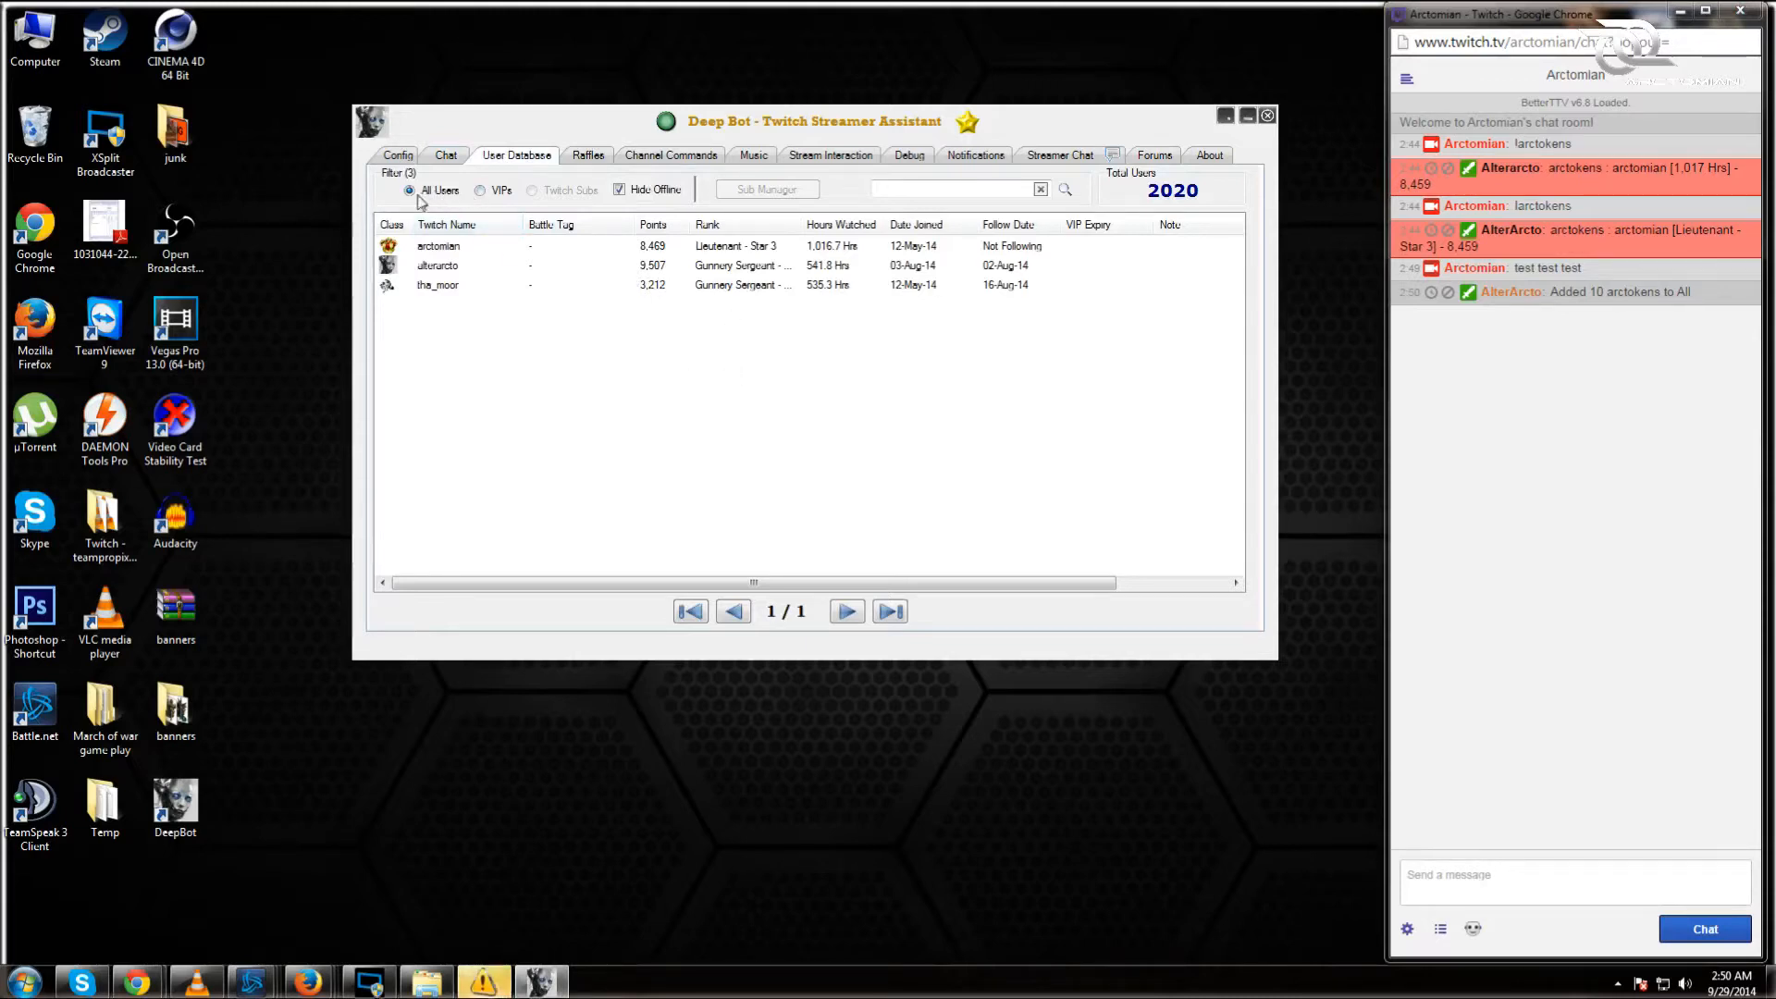
pyautogui.click(481, 192)
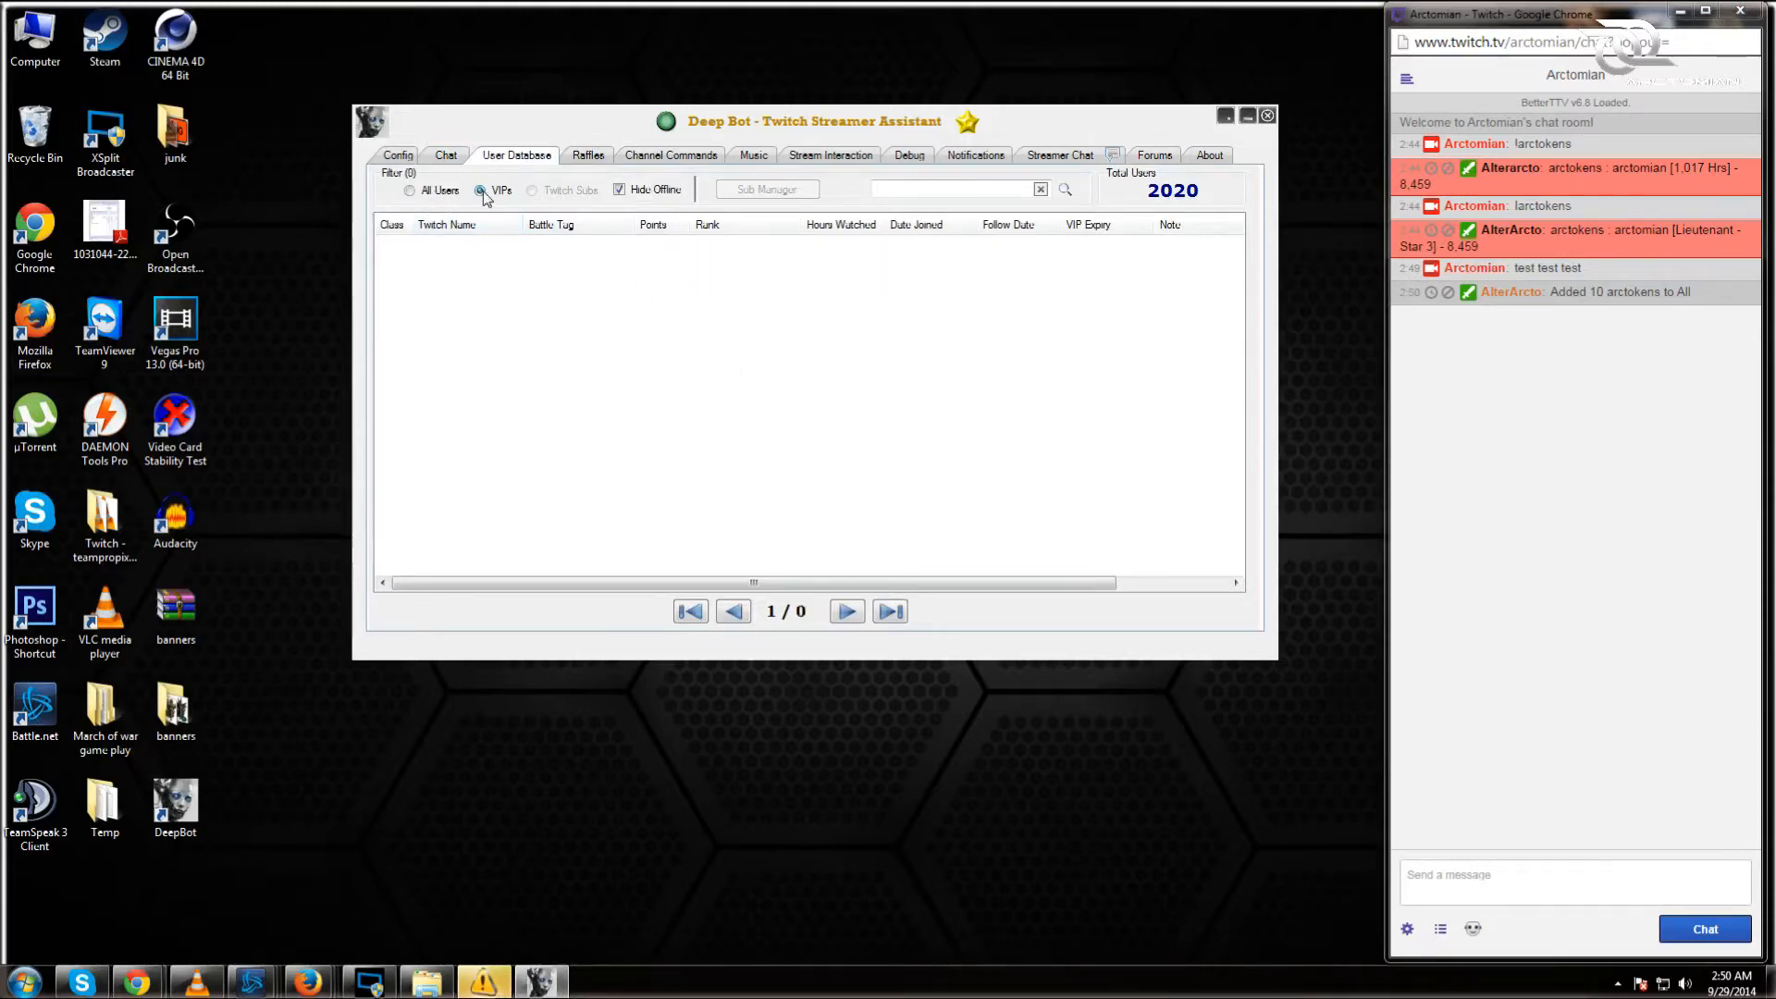
pyautogui.click(417, 192)
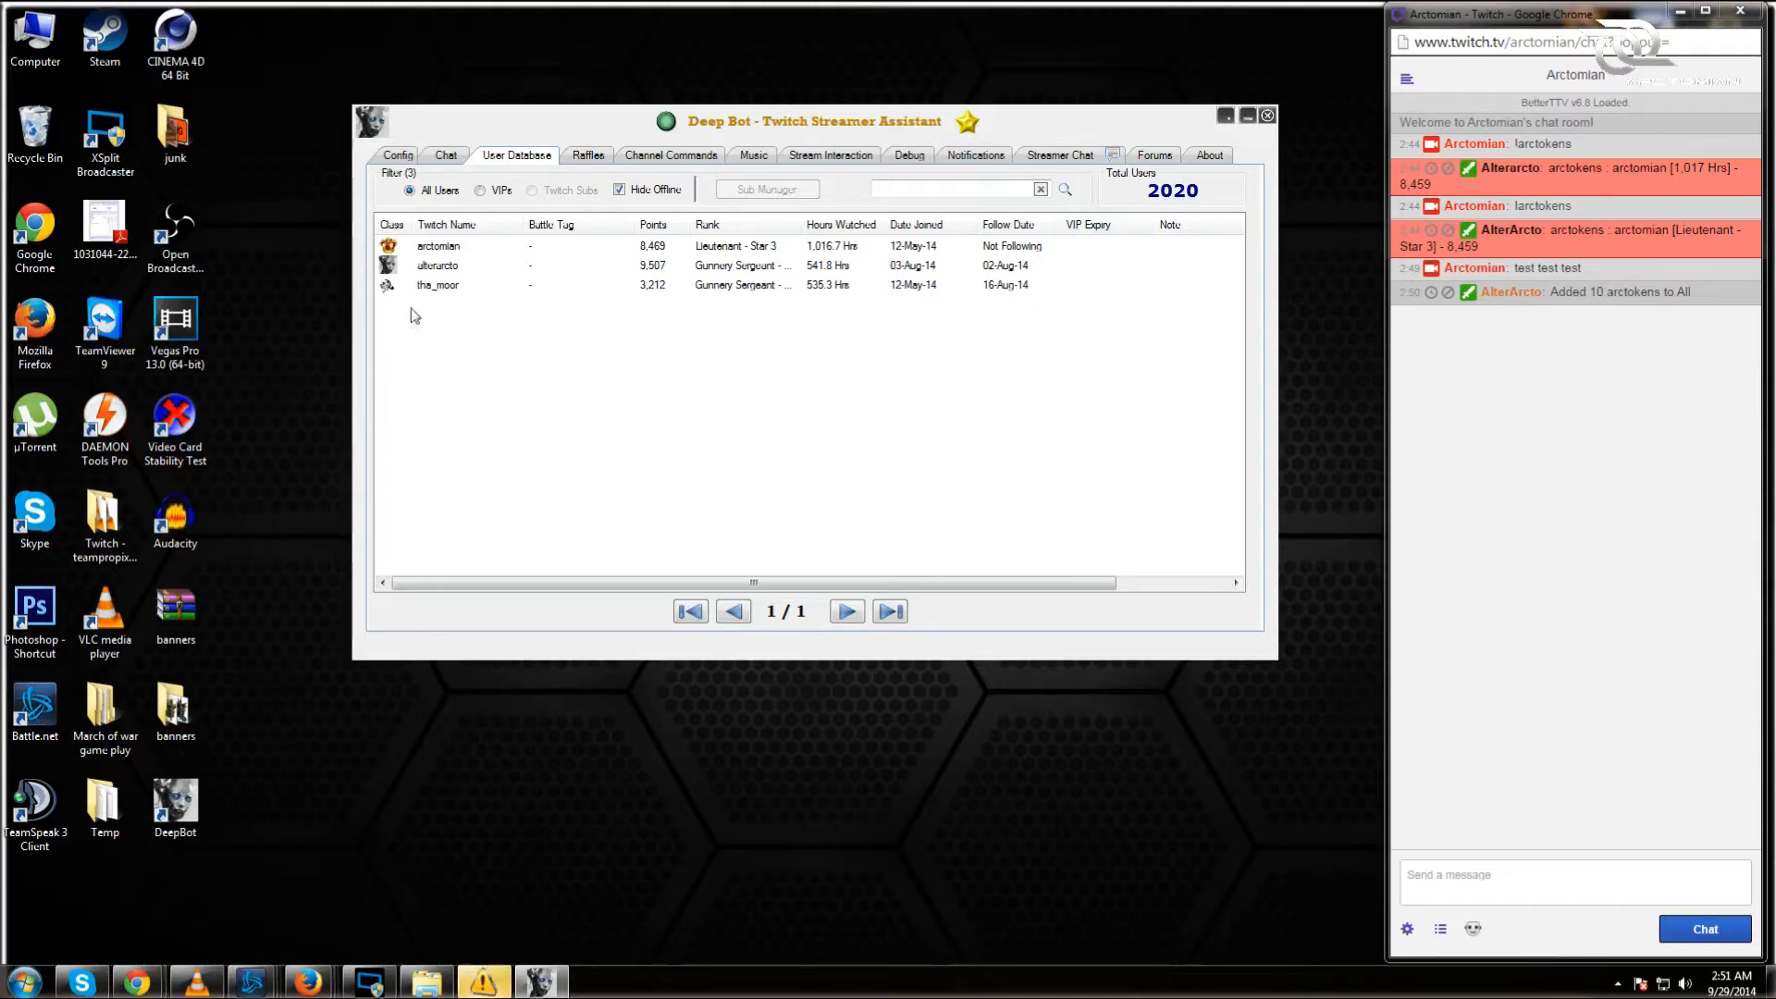
pyautogui.rightClick(432, 287)
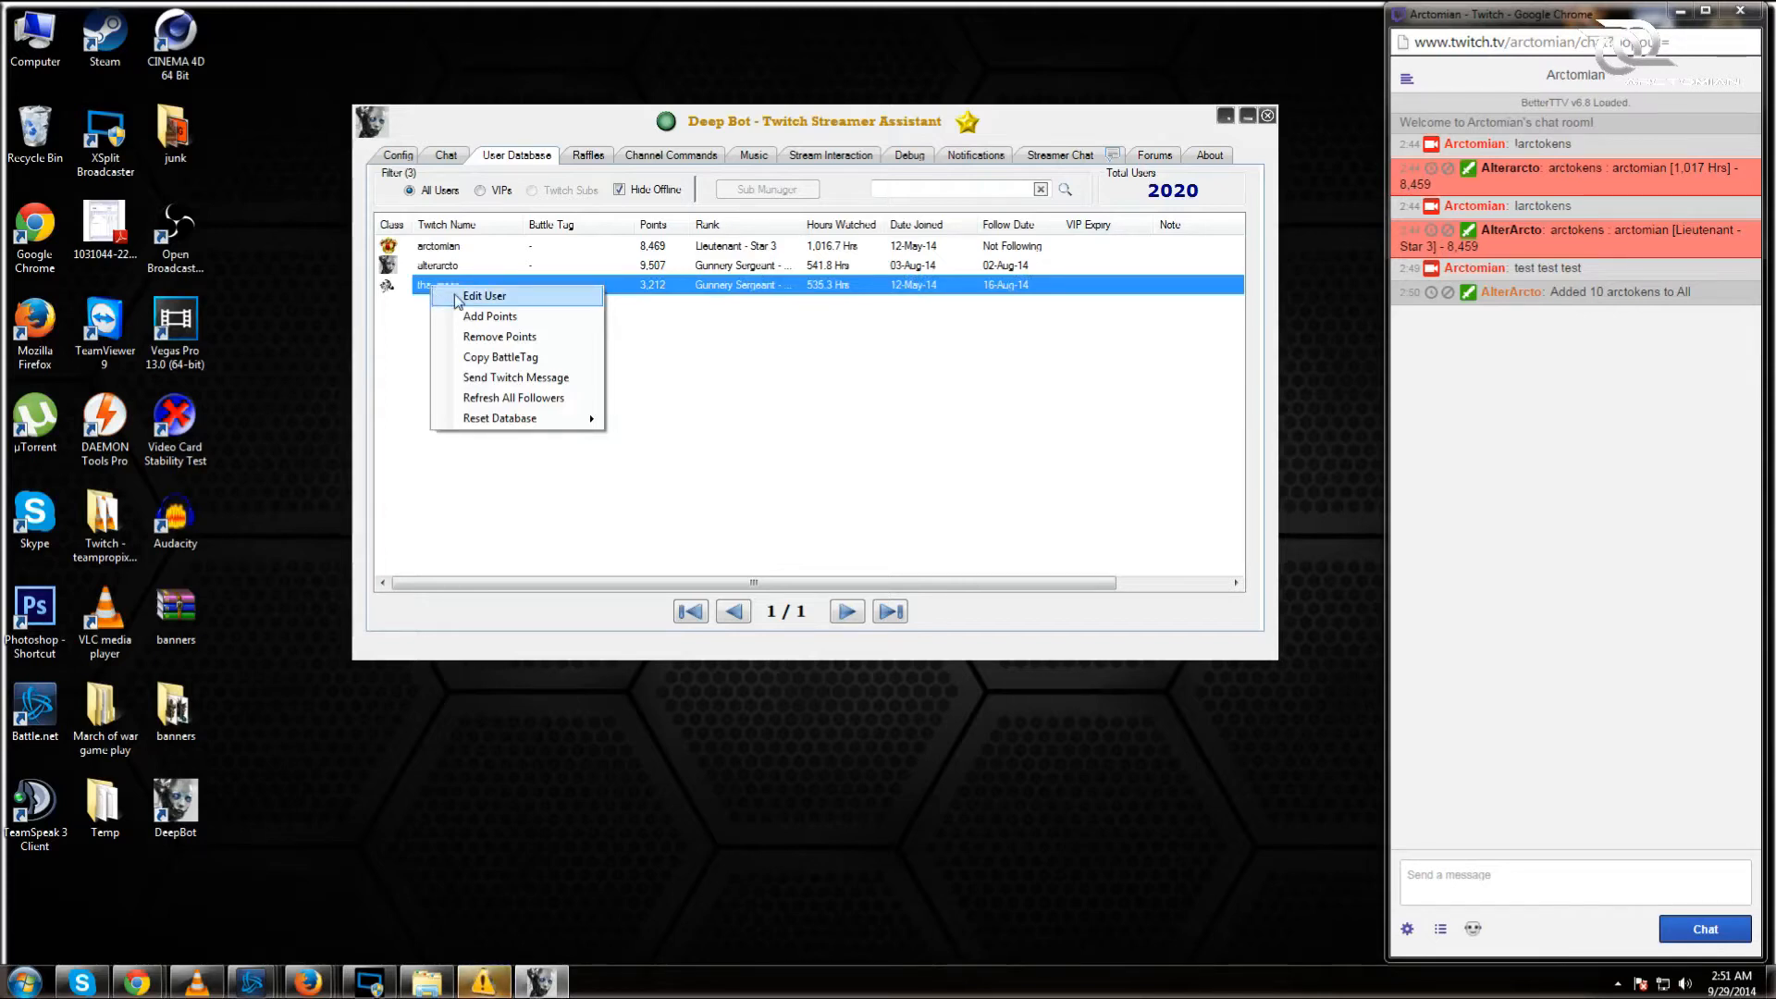
# Step: Edit the third user to be a Gold VIP with mod level 2
pyautogui.click(472, 296)
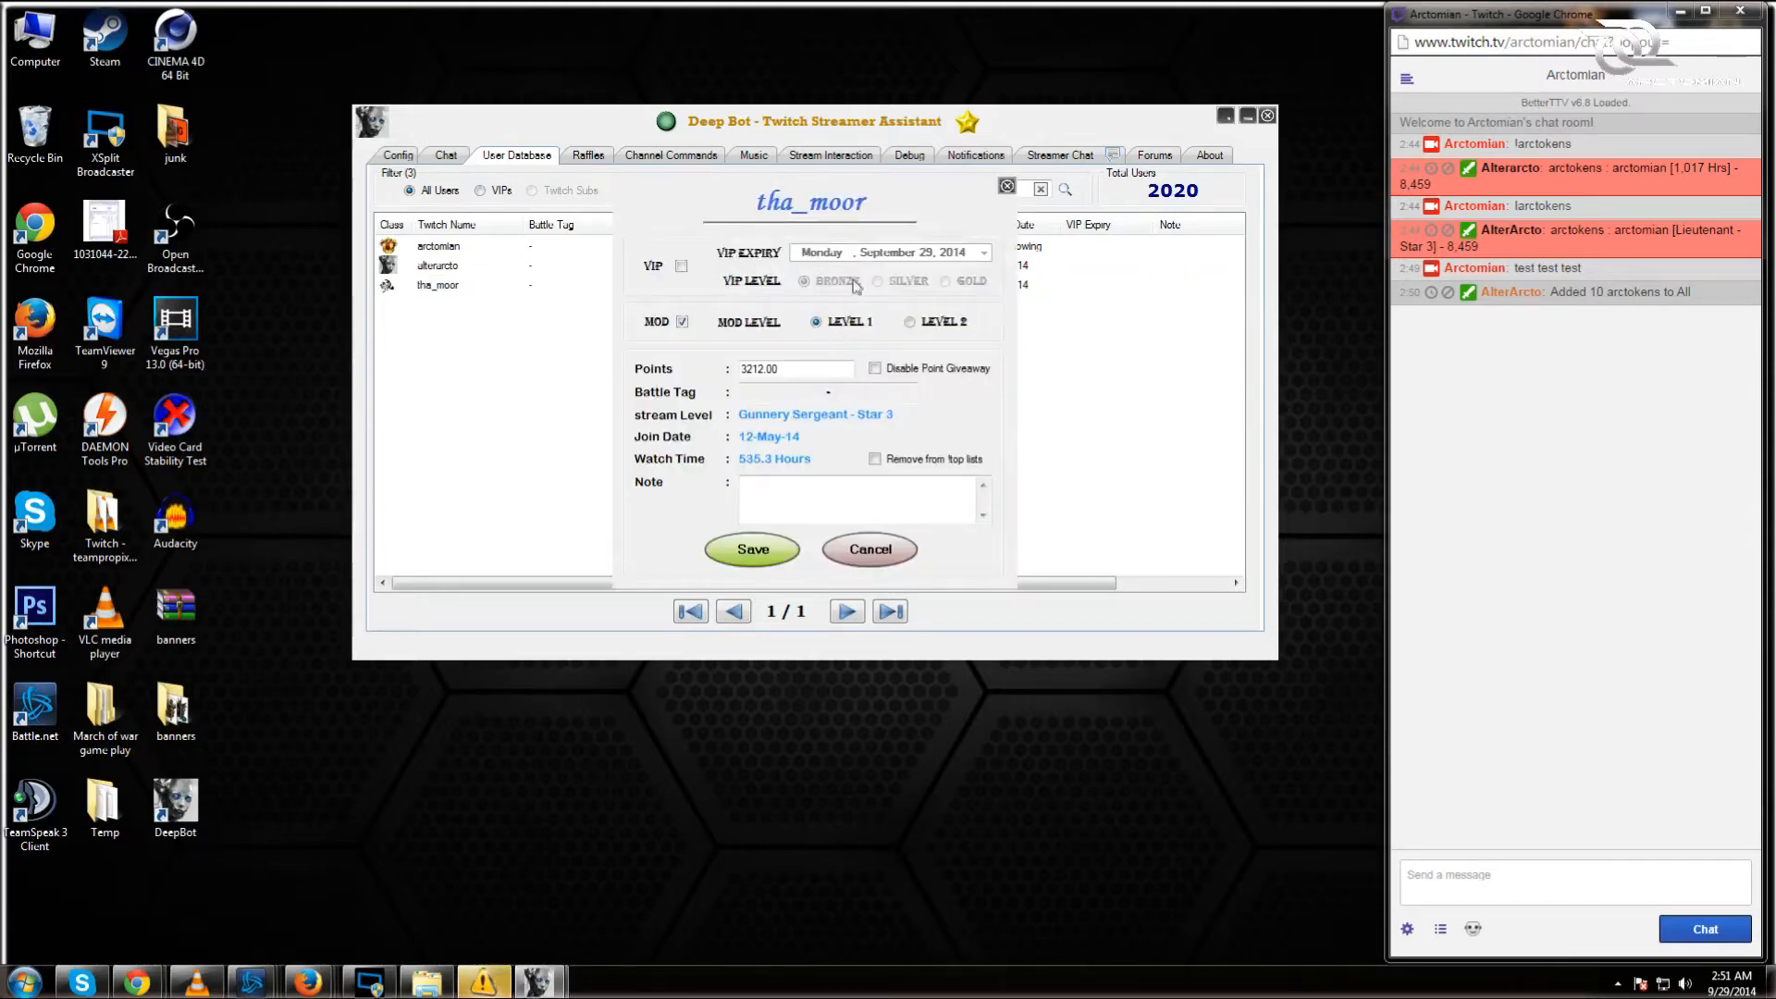
pyautogui.click(683, 266)
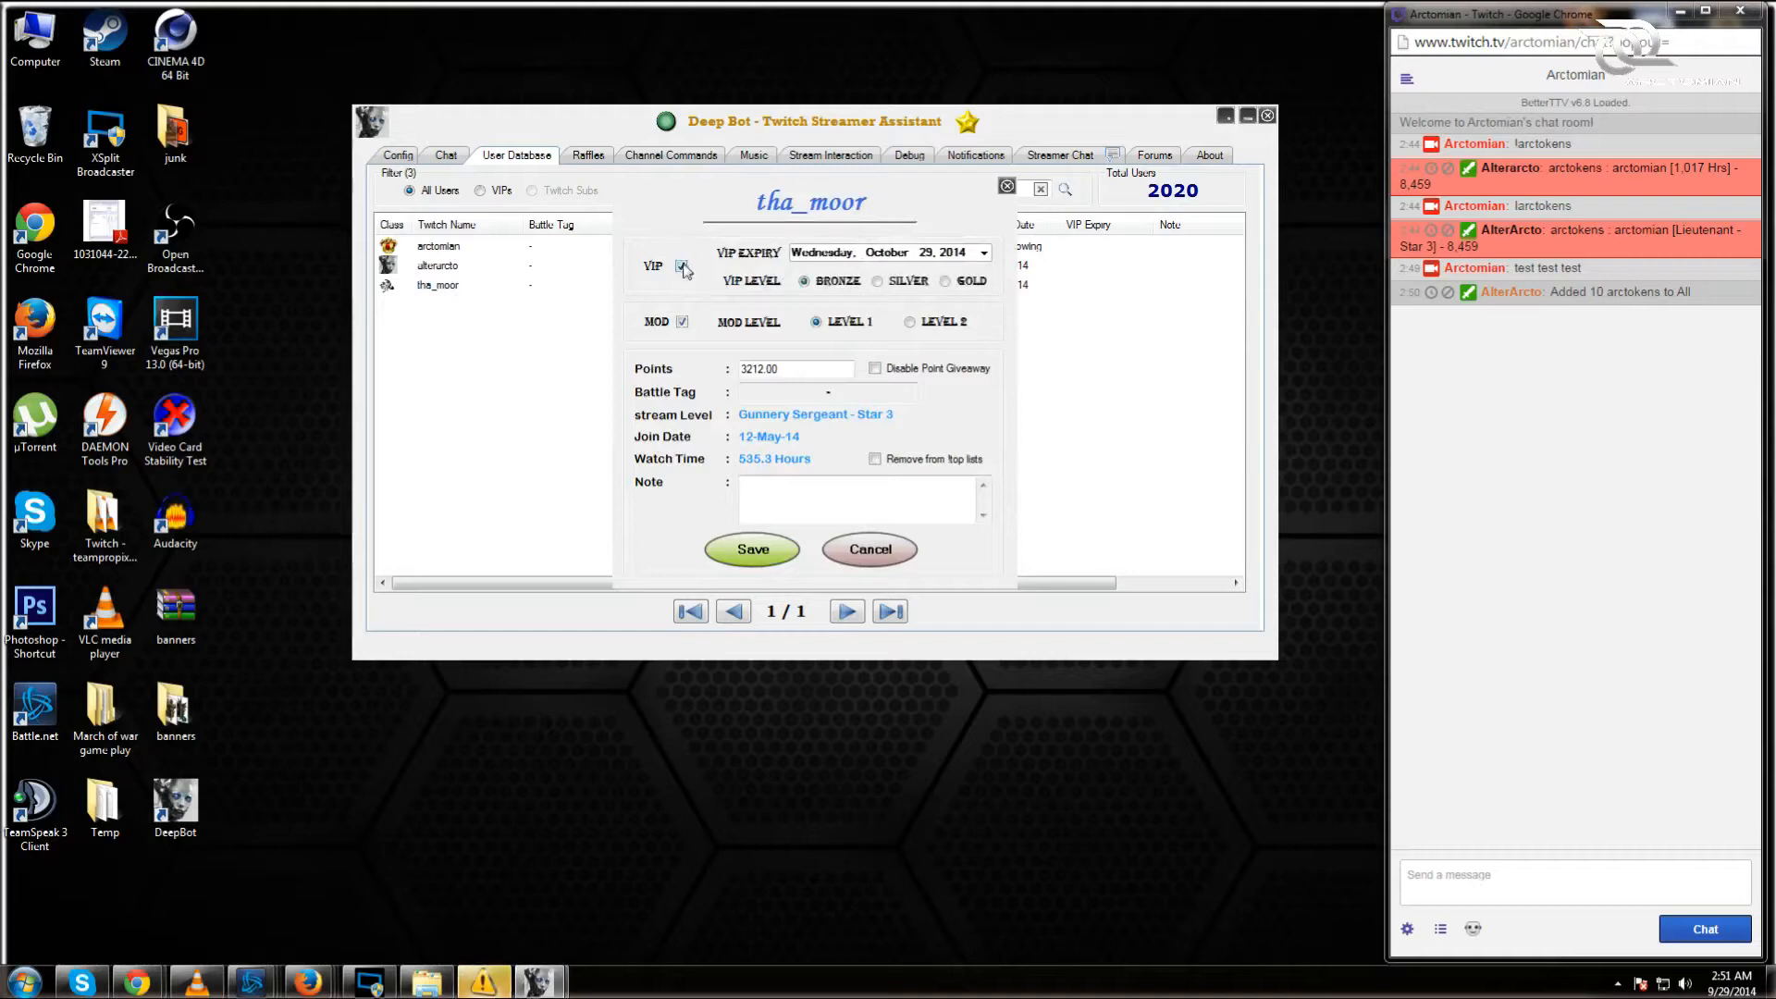
pyautogui.click(953, 282)
pyautogui.click(909, 322)
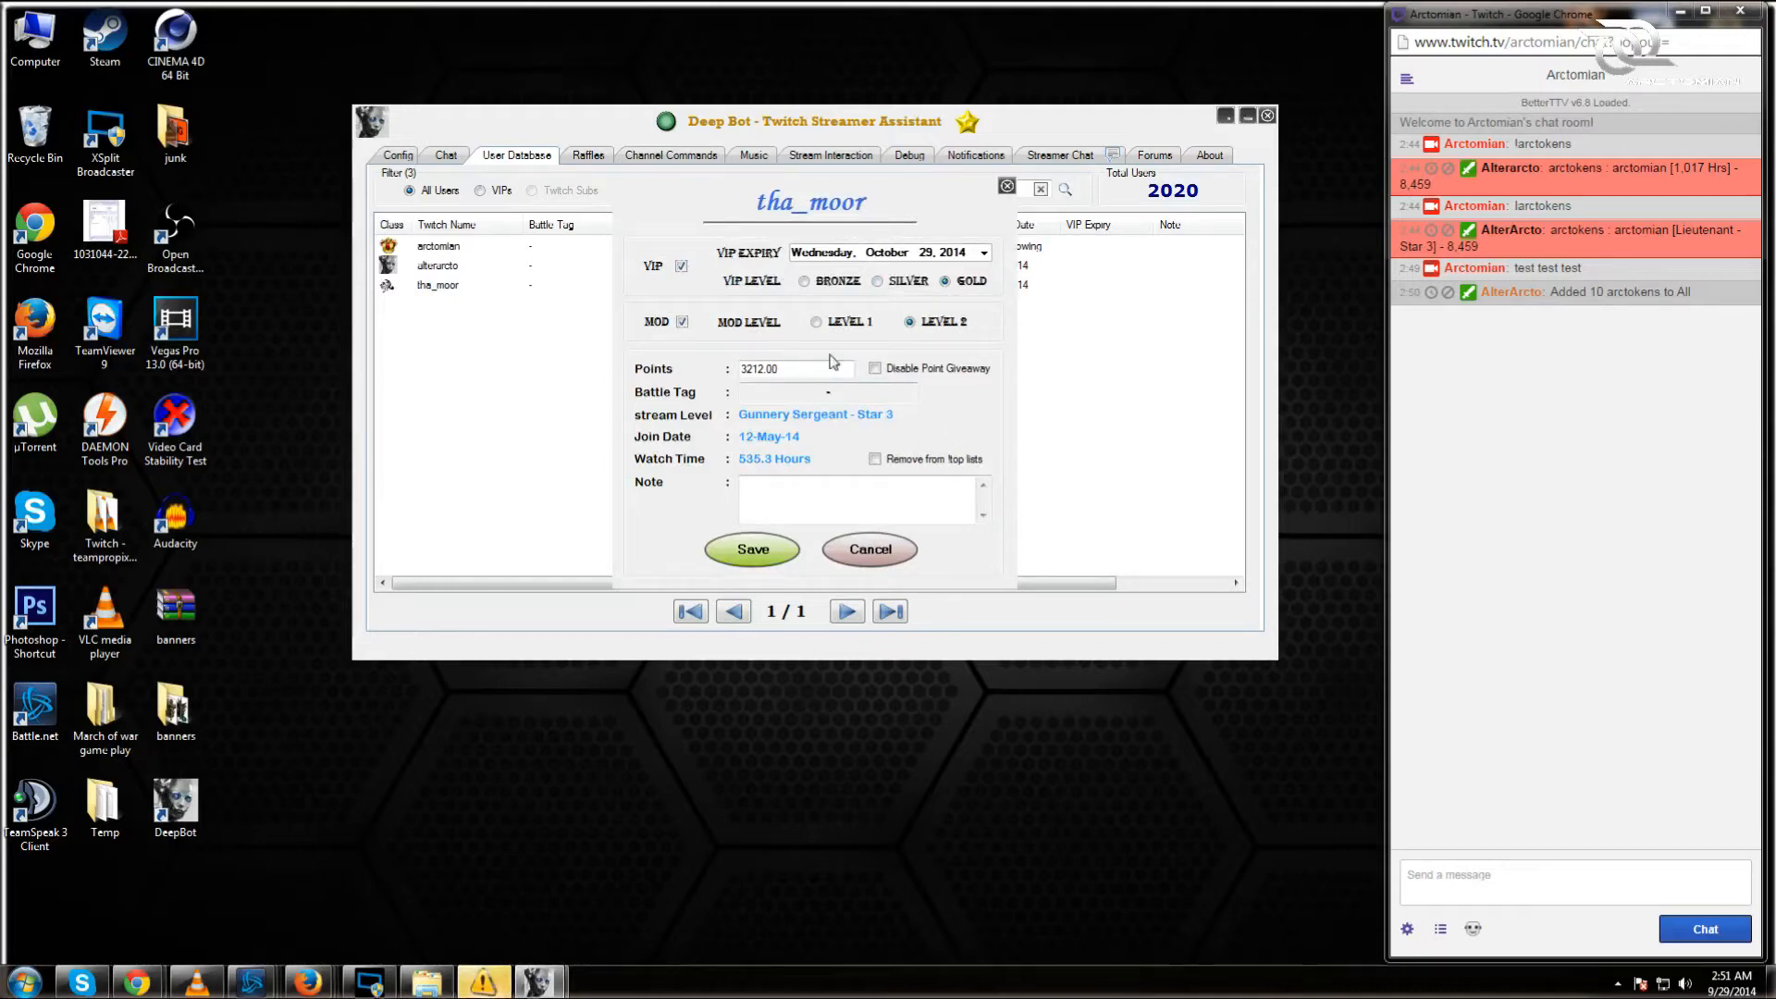
# Step: Change the user's points to 4212, add a nickname note, and save the record
pyautogui.moveTo(779, 370); pyautogui.dragTo(764, 369)
pyautogui.click(759, 369)
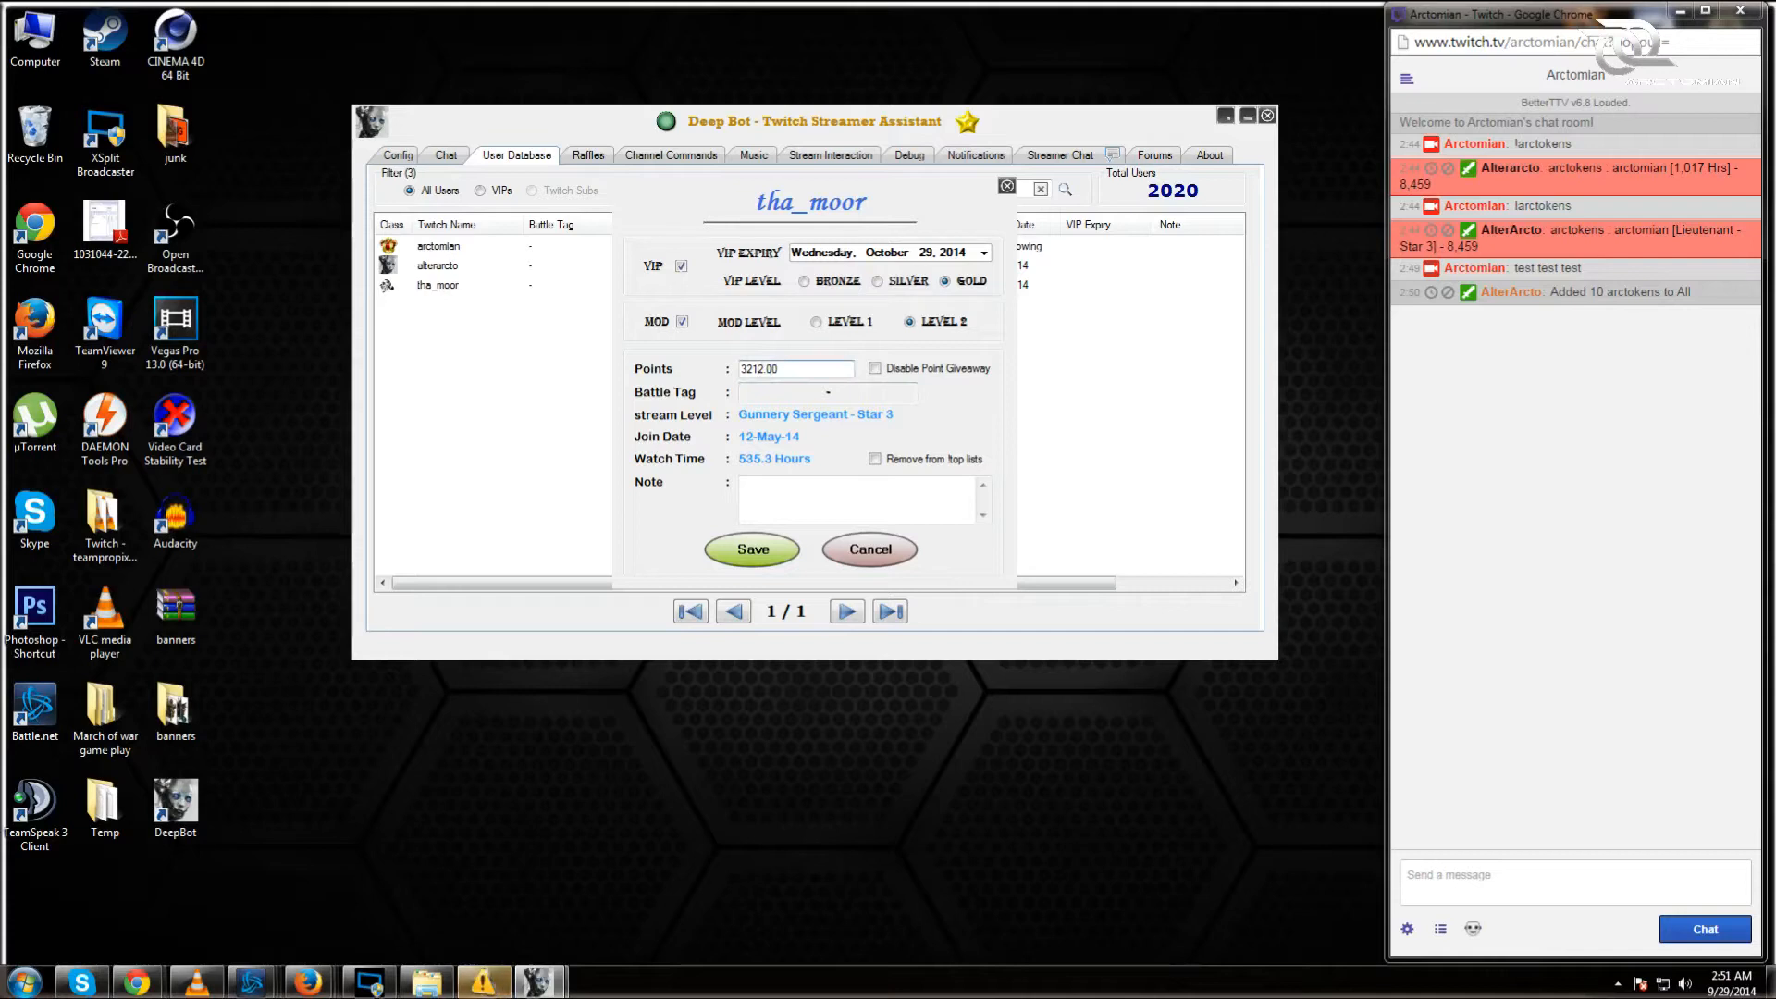
pyautogui.press('BackSpace')
pyautogui.write('4')
pyautogui.click(789, 486)
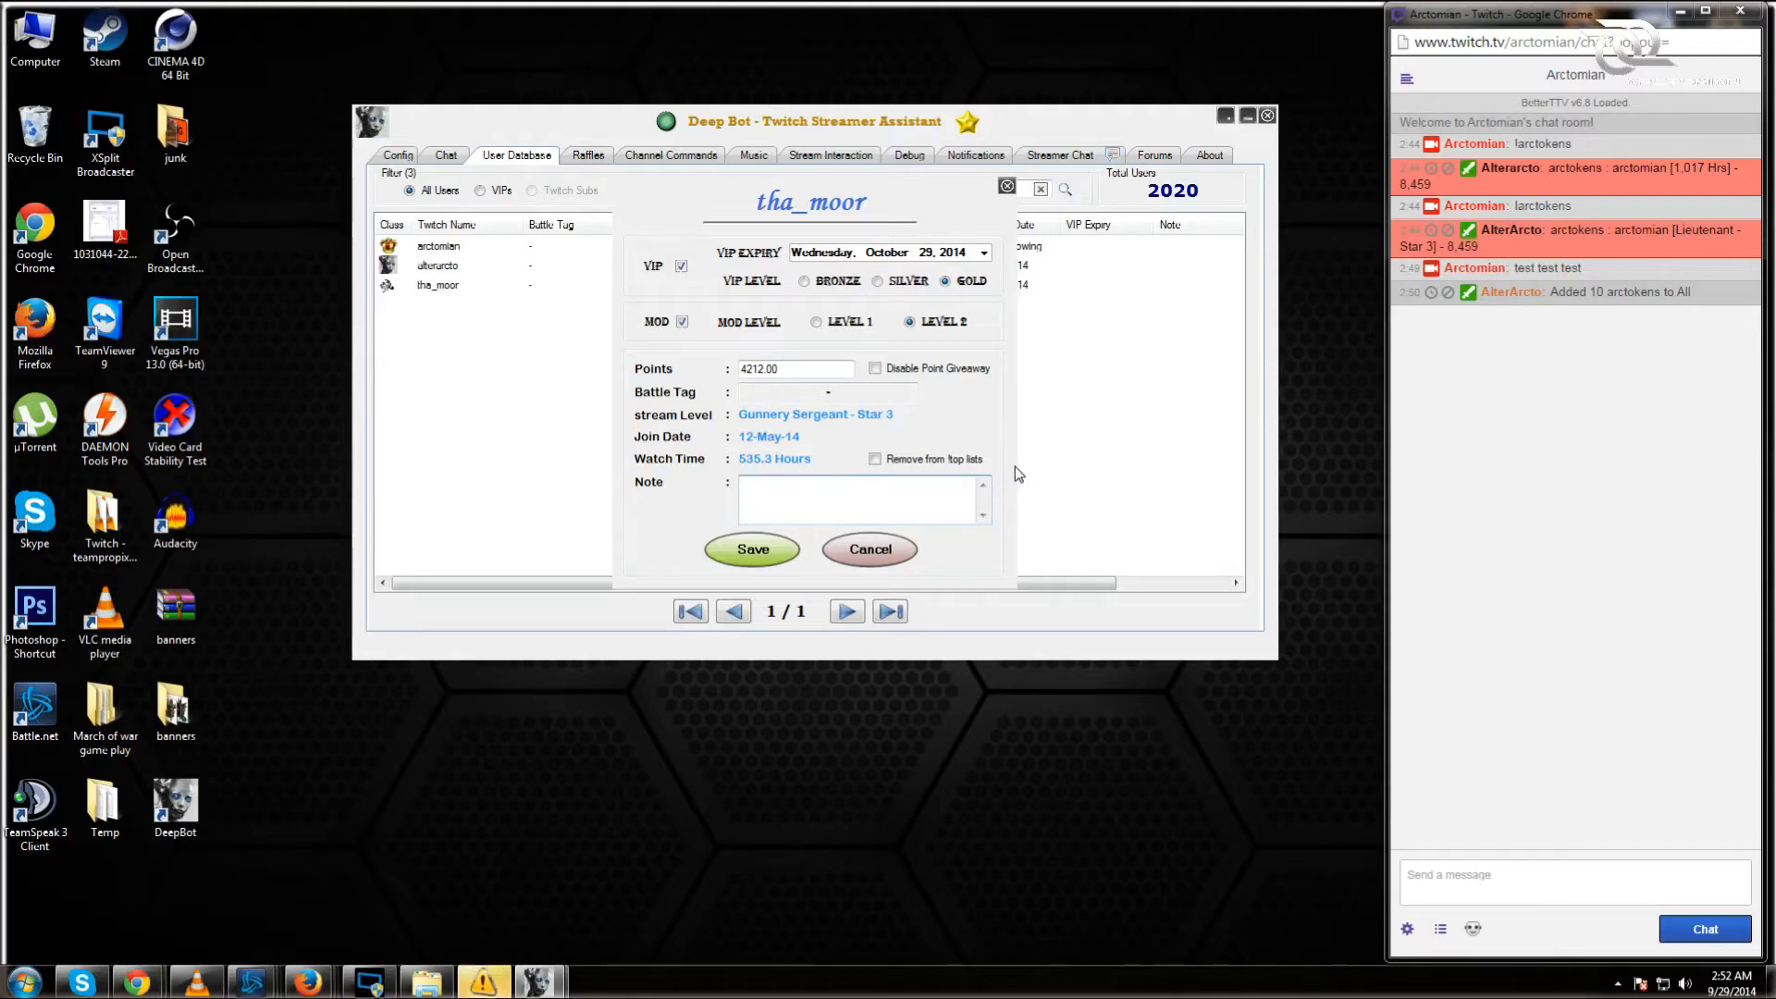
pyautogui.write('tha-moortje')
pyautogui.click(792, 550)
# Step: Add 10 points to the third user
pyautogui.click(452, 289)
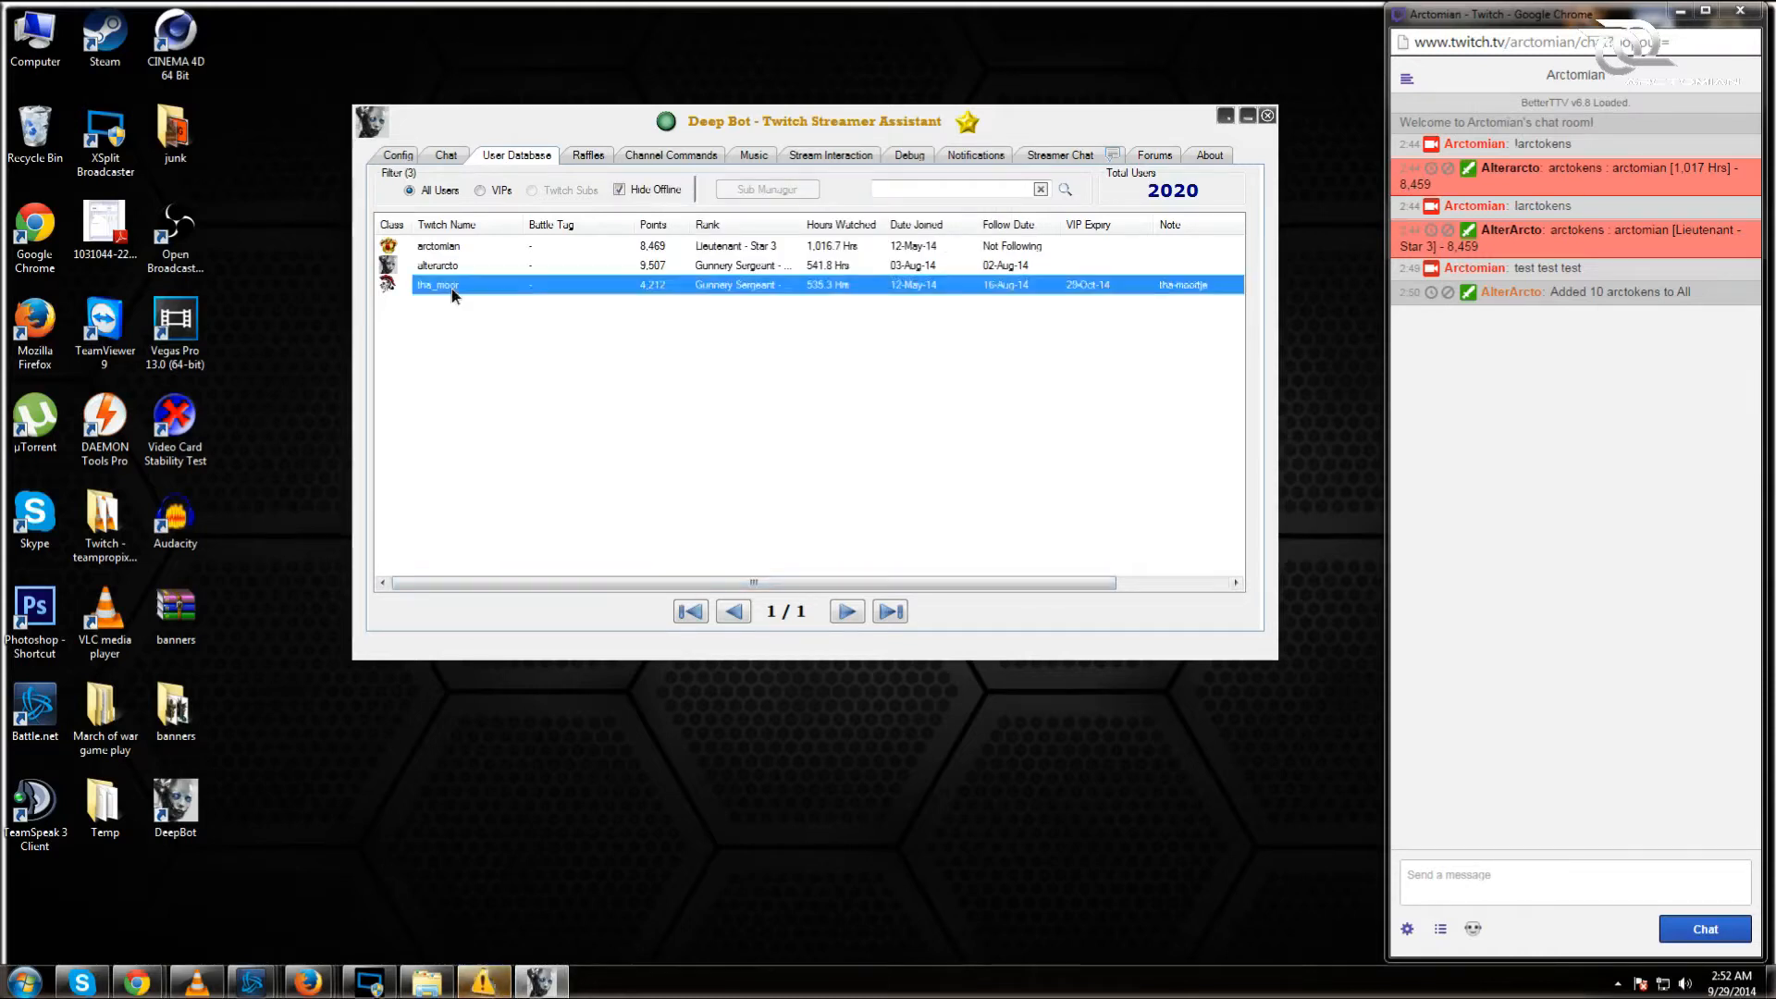
pyautogui.rightClick(451, 289)
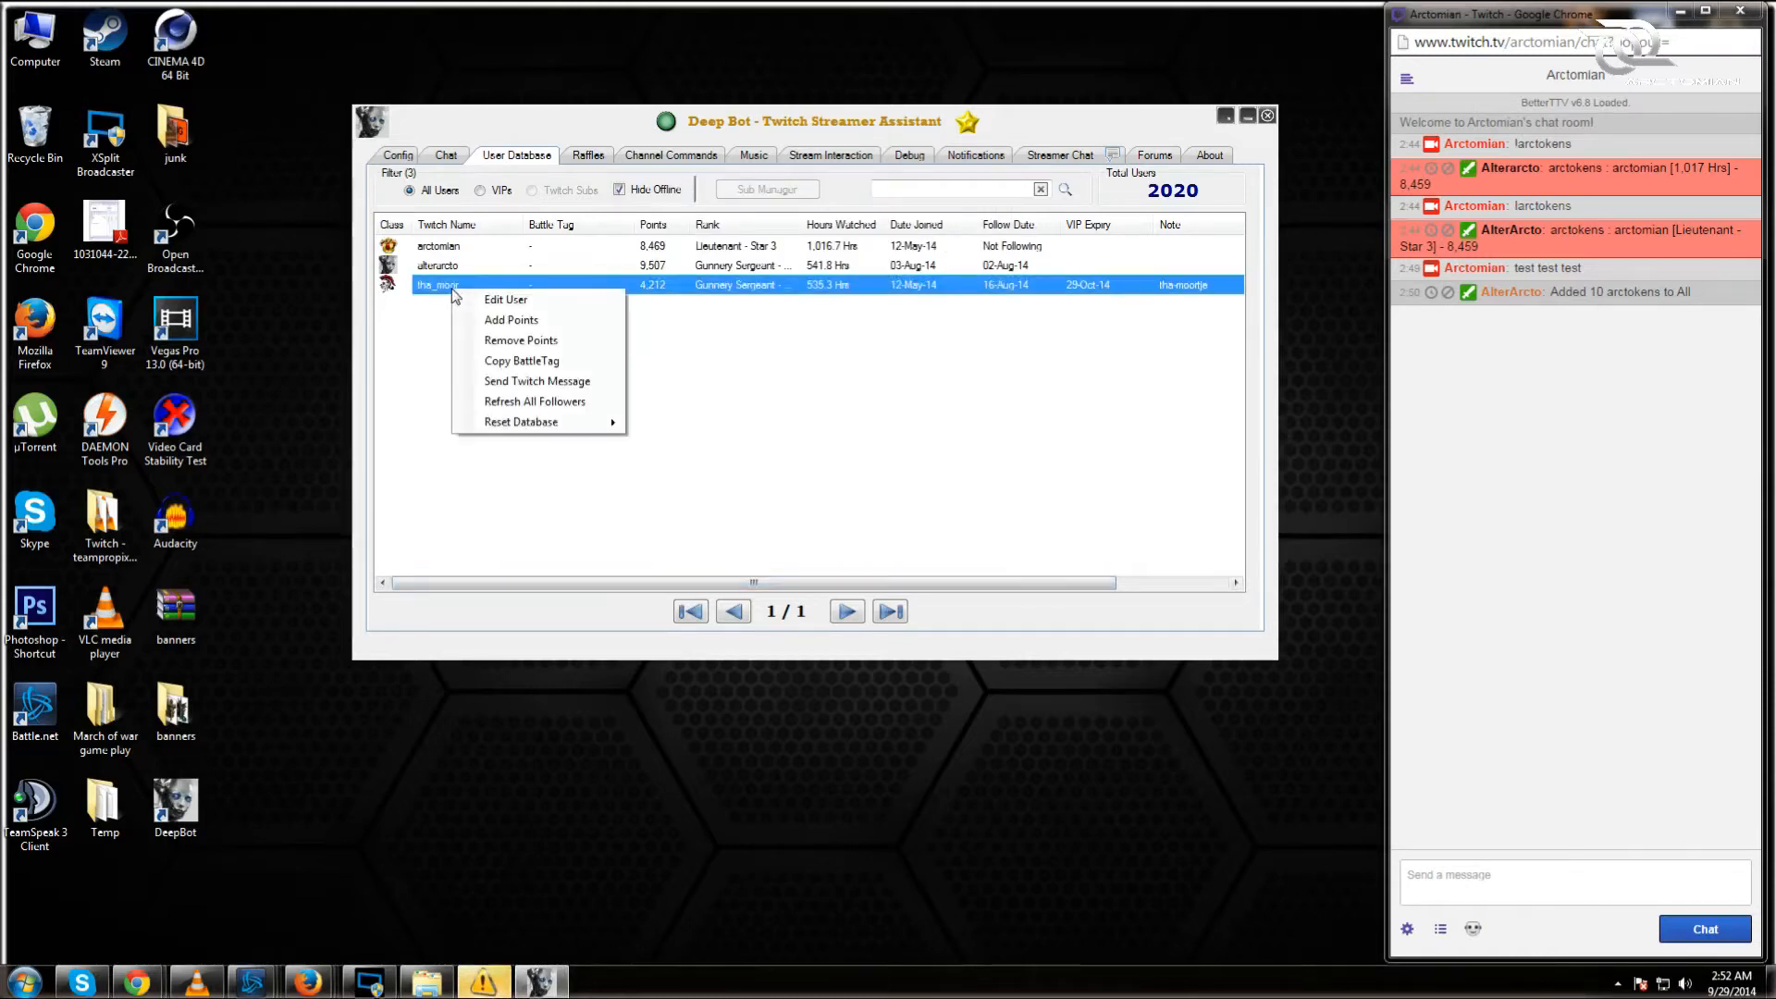
pyautogui.click(523, 320)
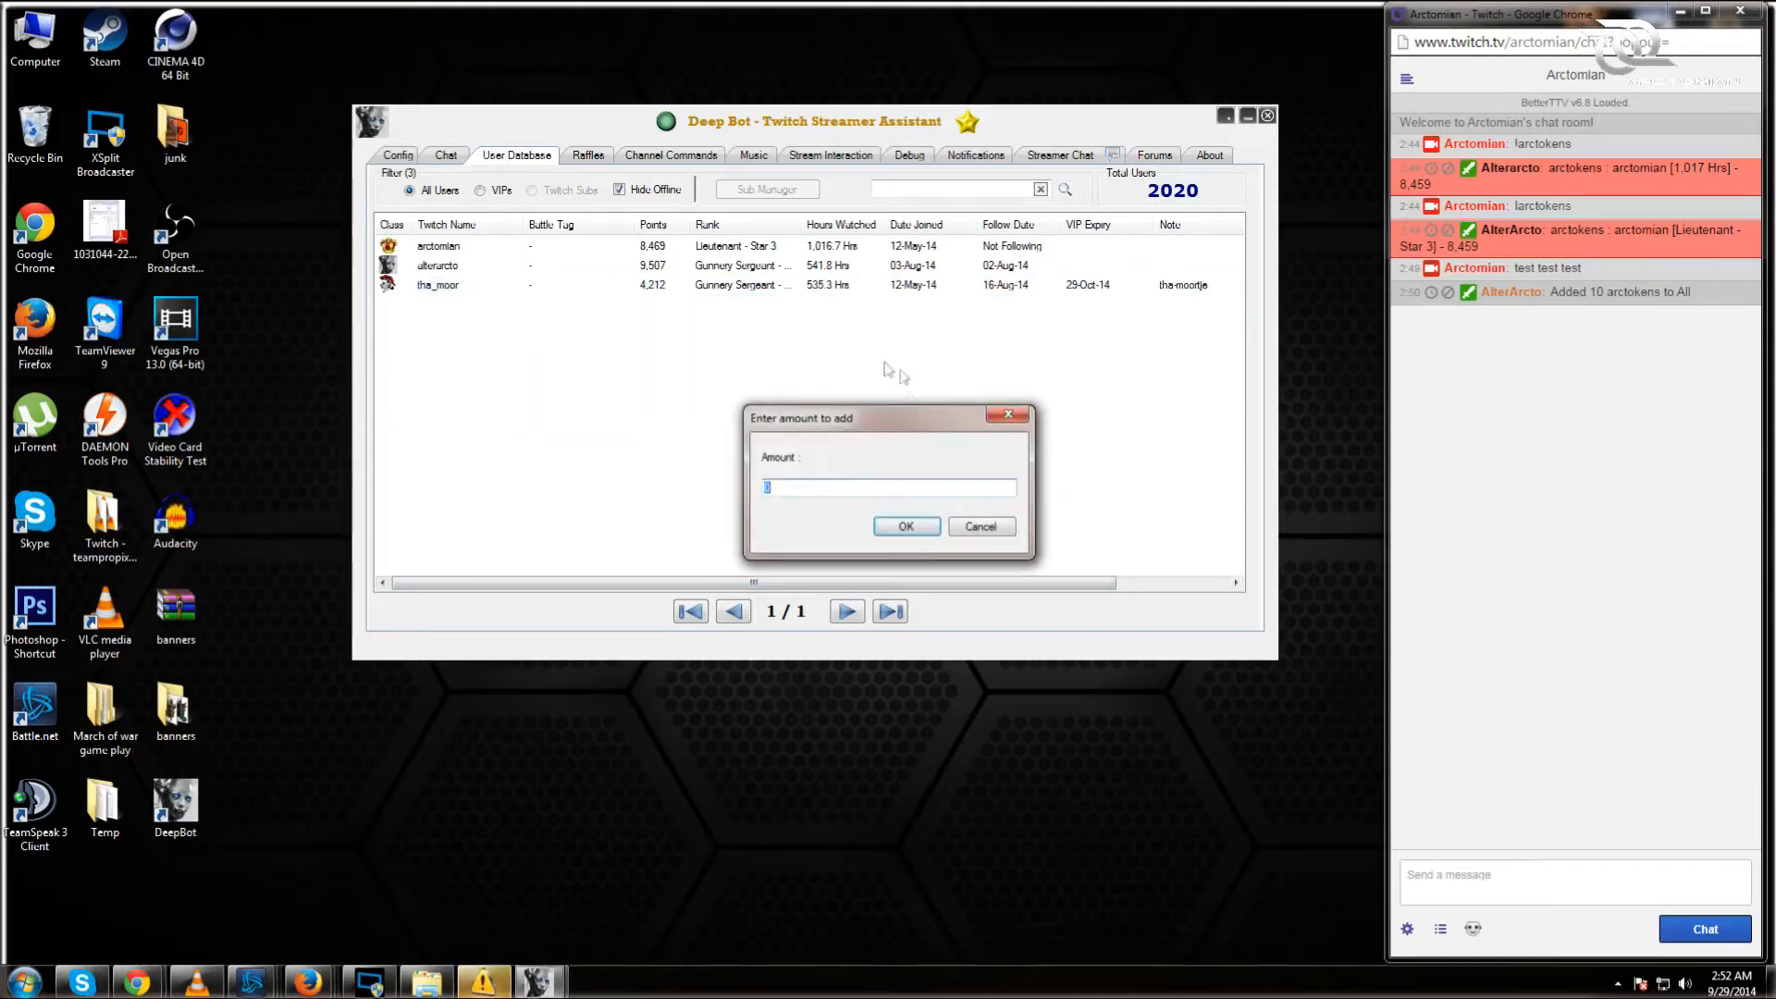
pyautogui.write('10')
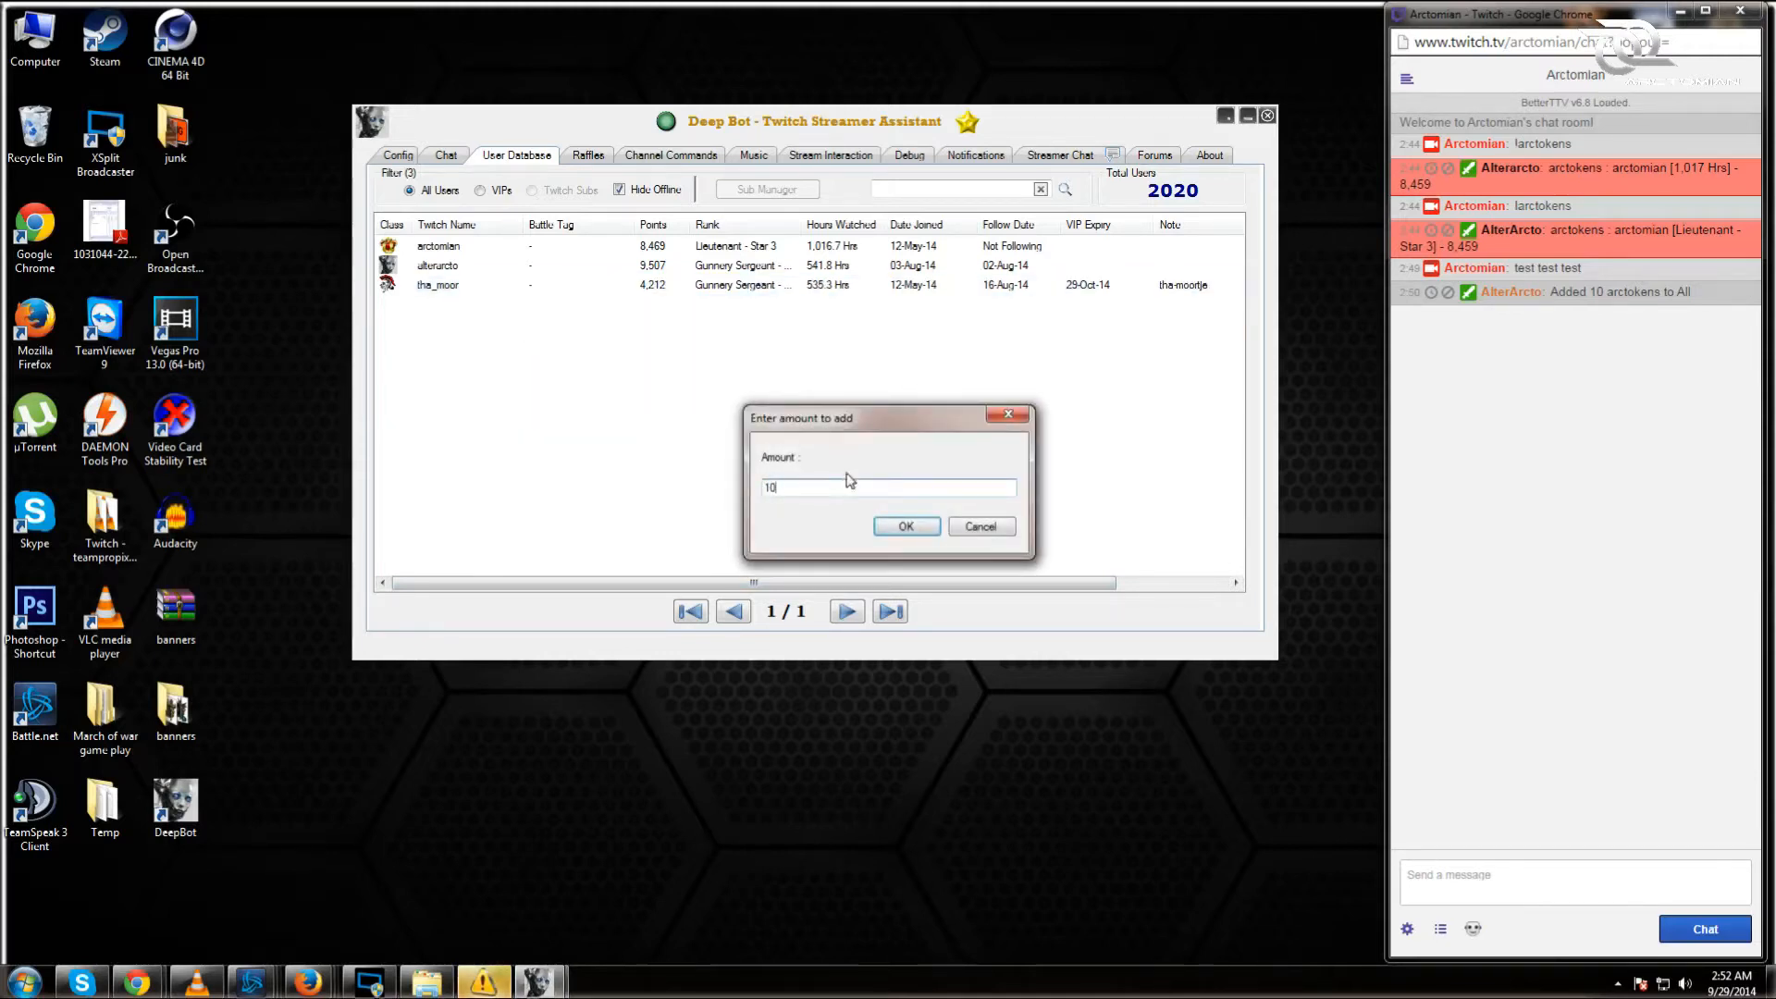
pyautogui.click(903, 527)
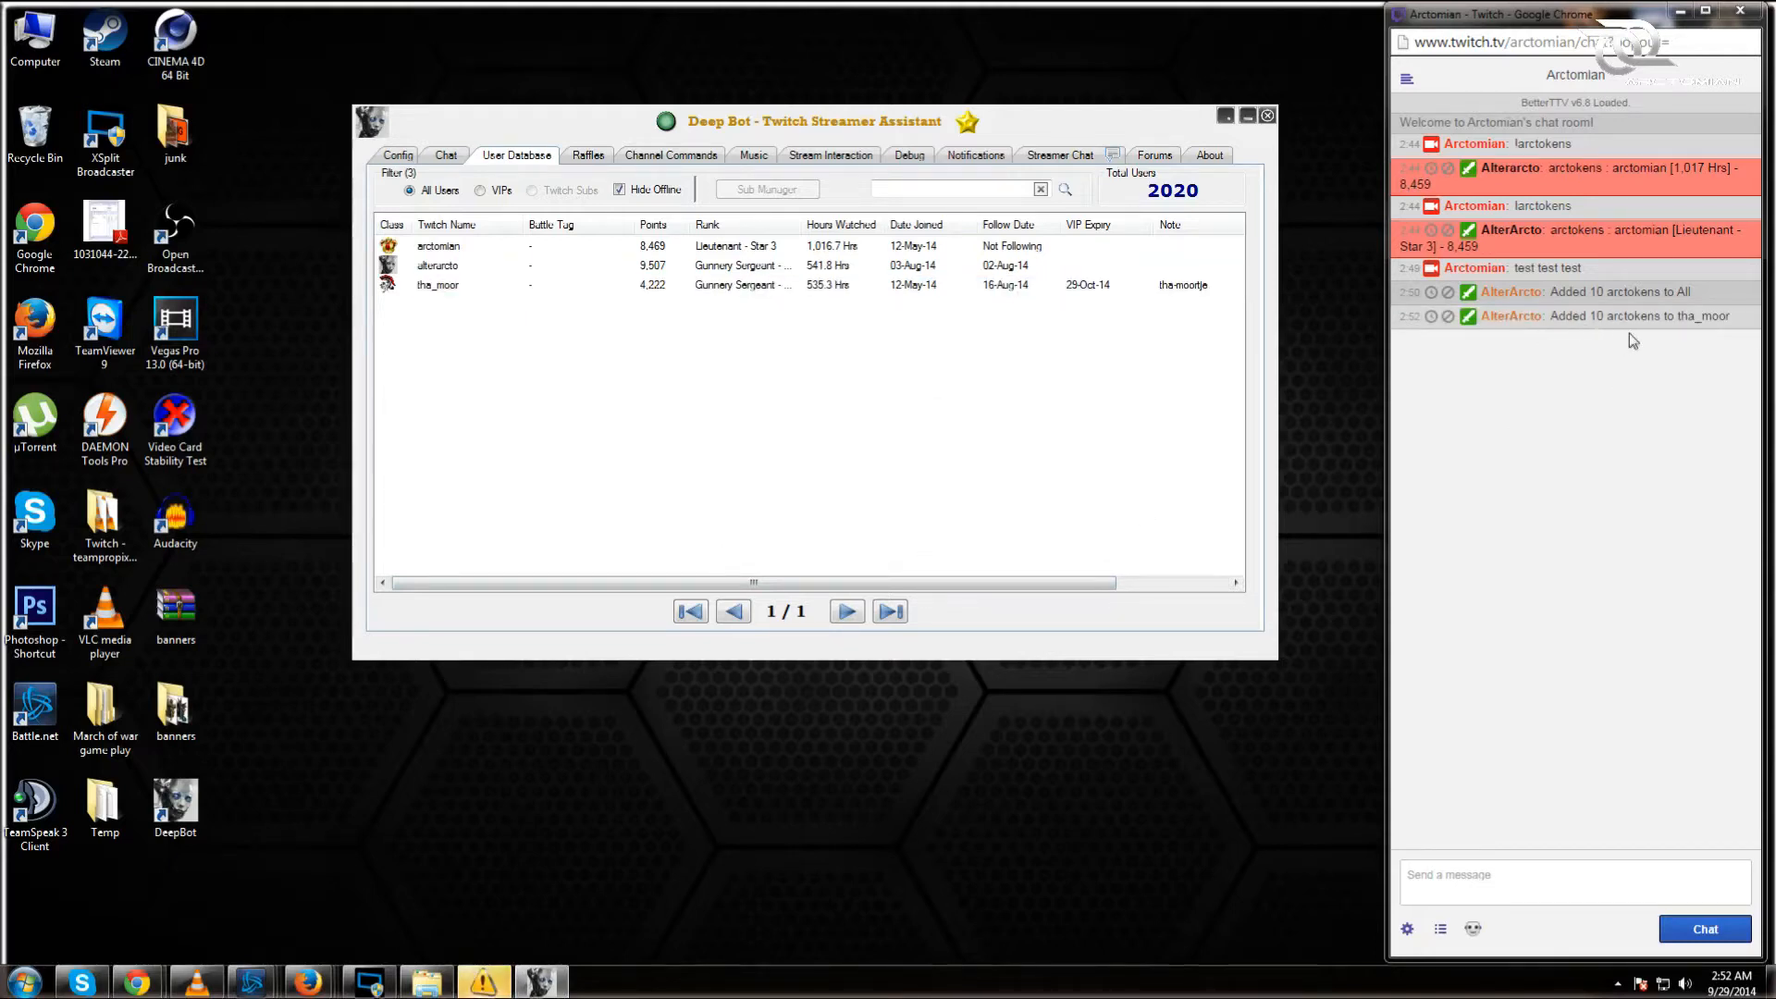
# Step: Copy the user's BattleTag, open and close a Twitch message to them, then request Refresh All Followers
pyautogui.rightClick(444, 287)
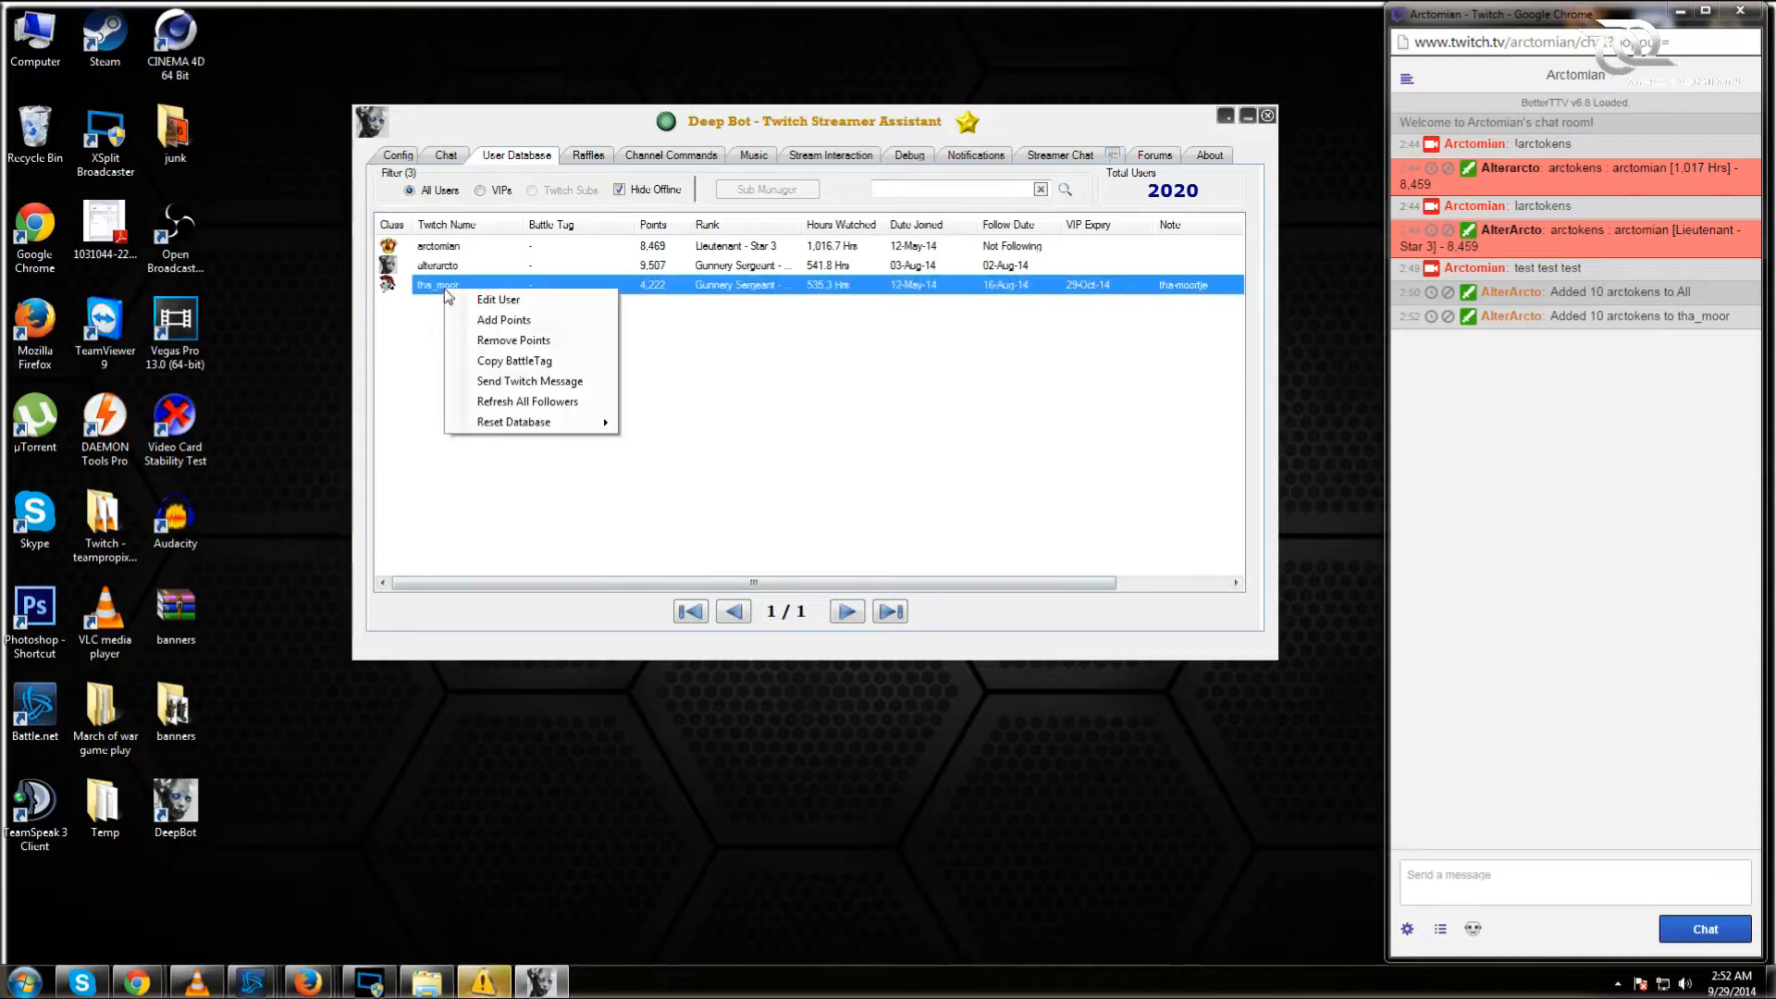
pyautogui.click(557, 360)
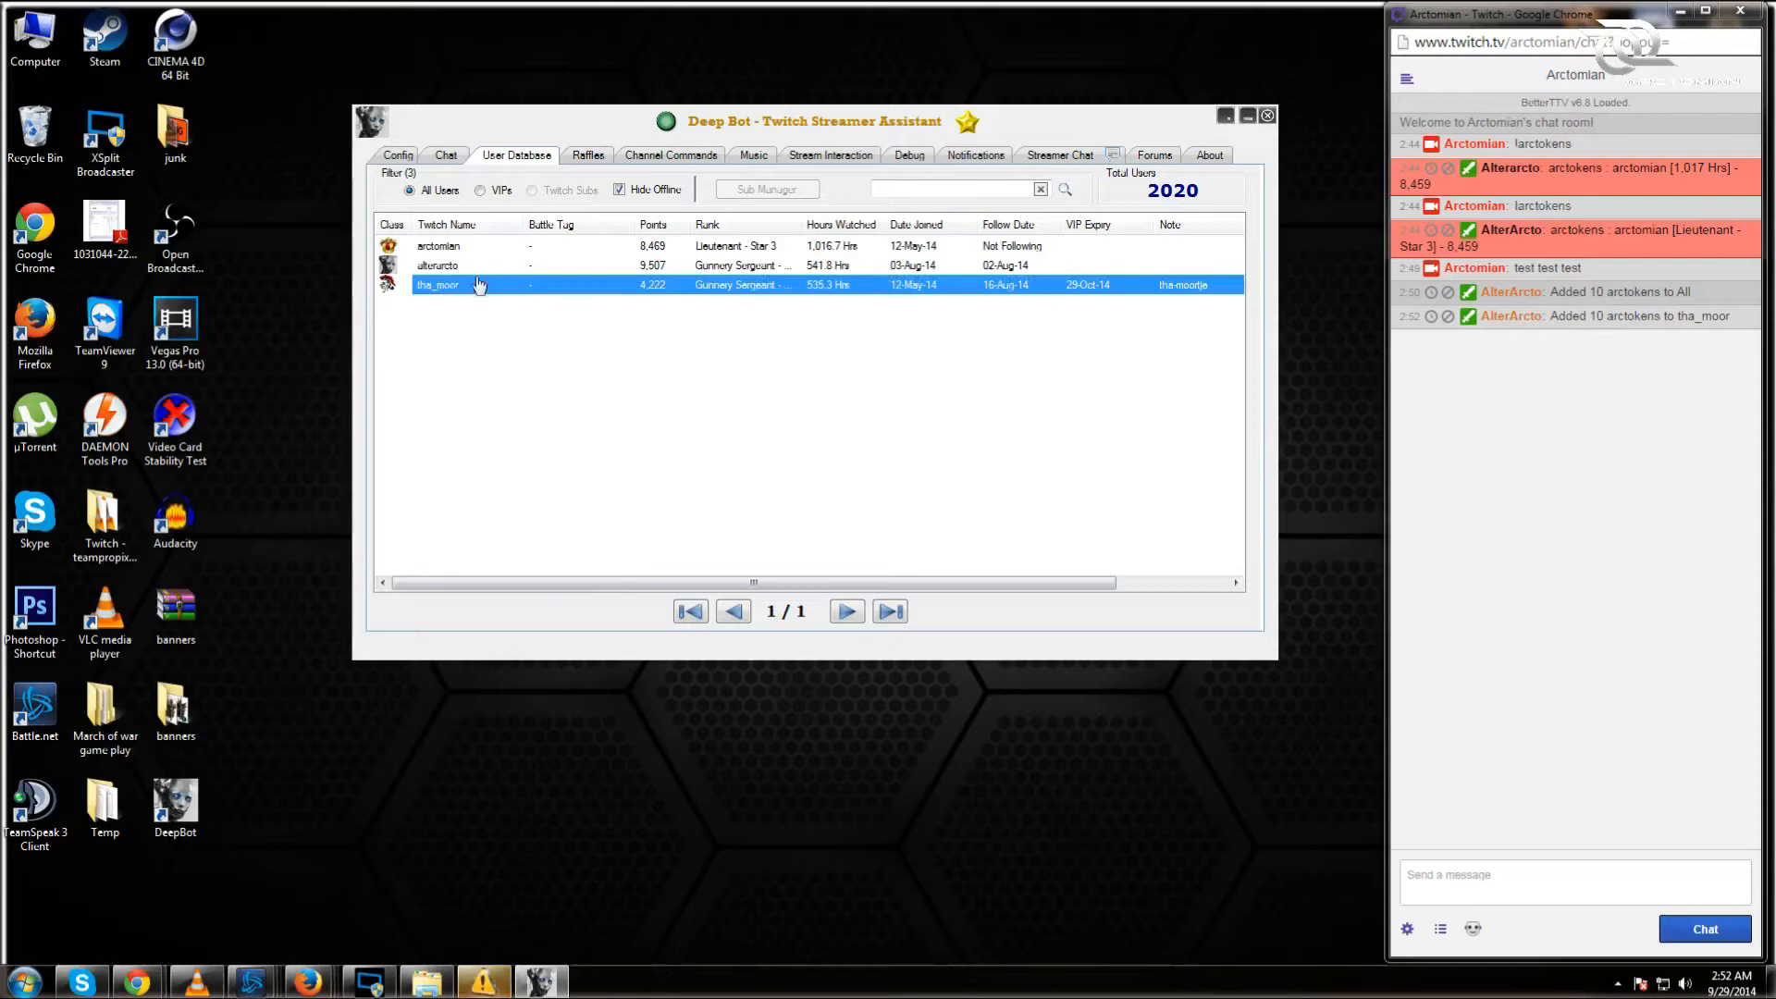
pyautogui.rightClick(448, 287)
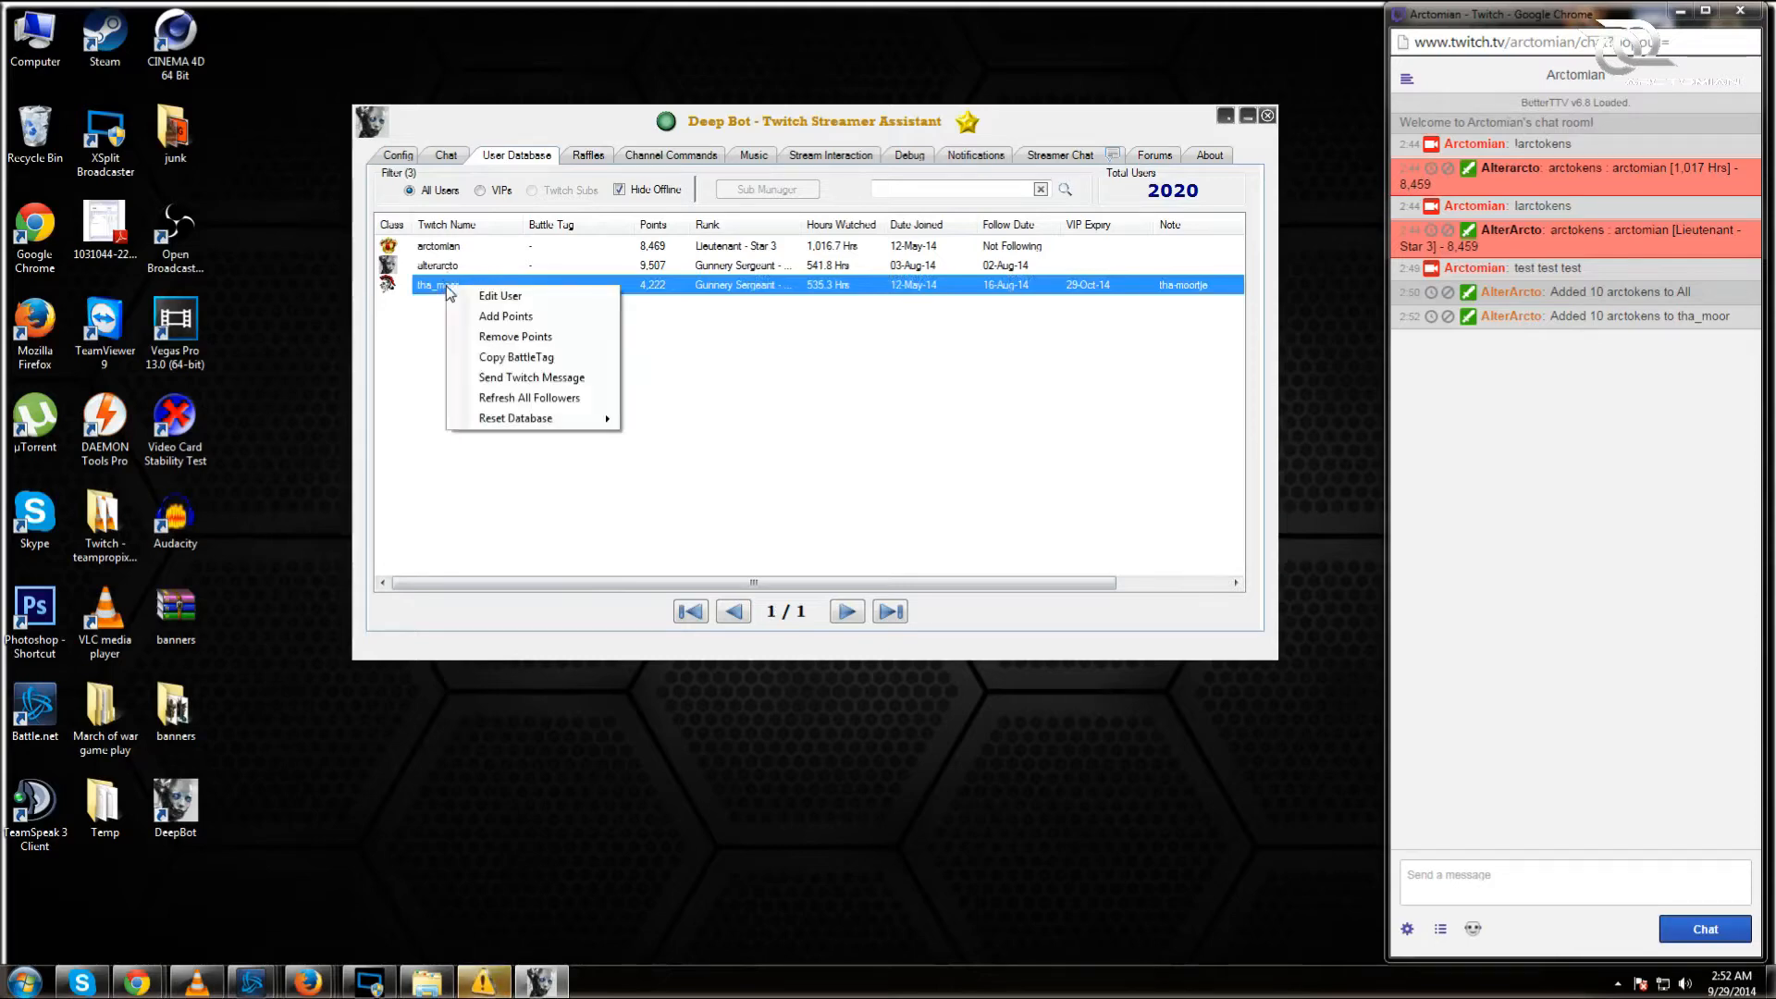
pyautogui.click(606, 379)
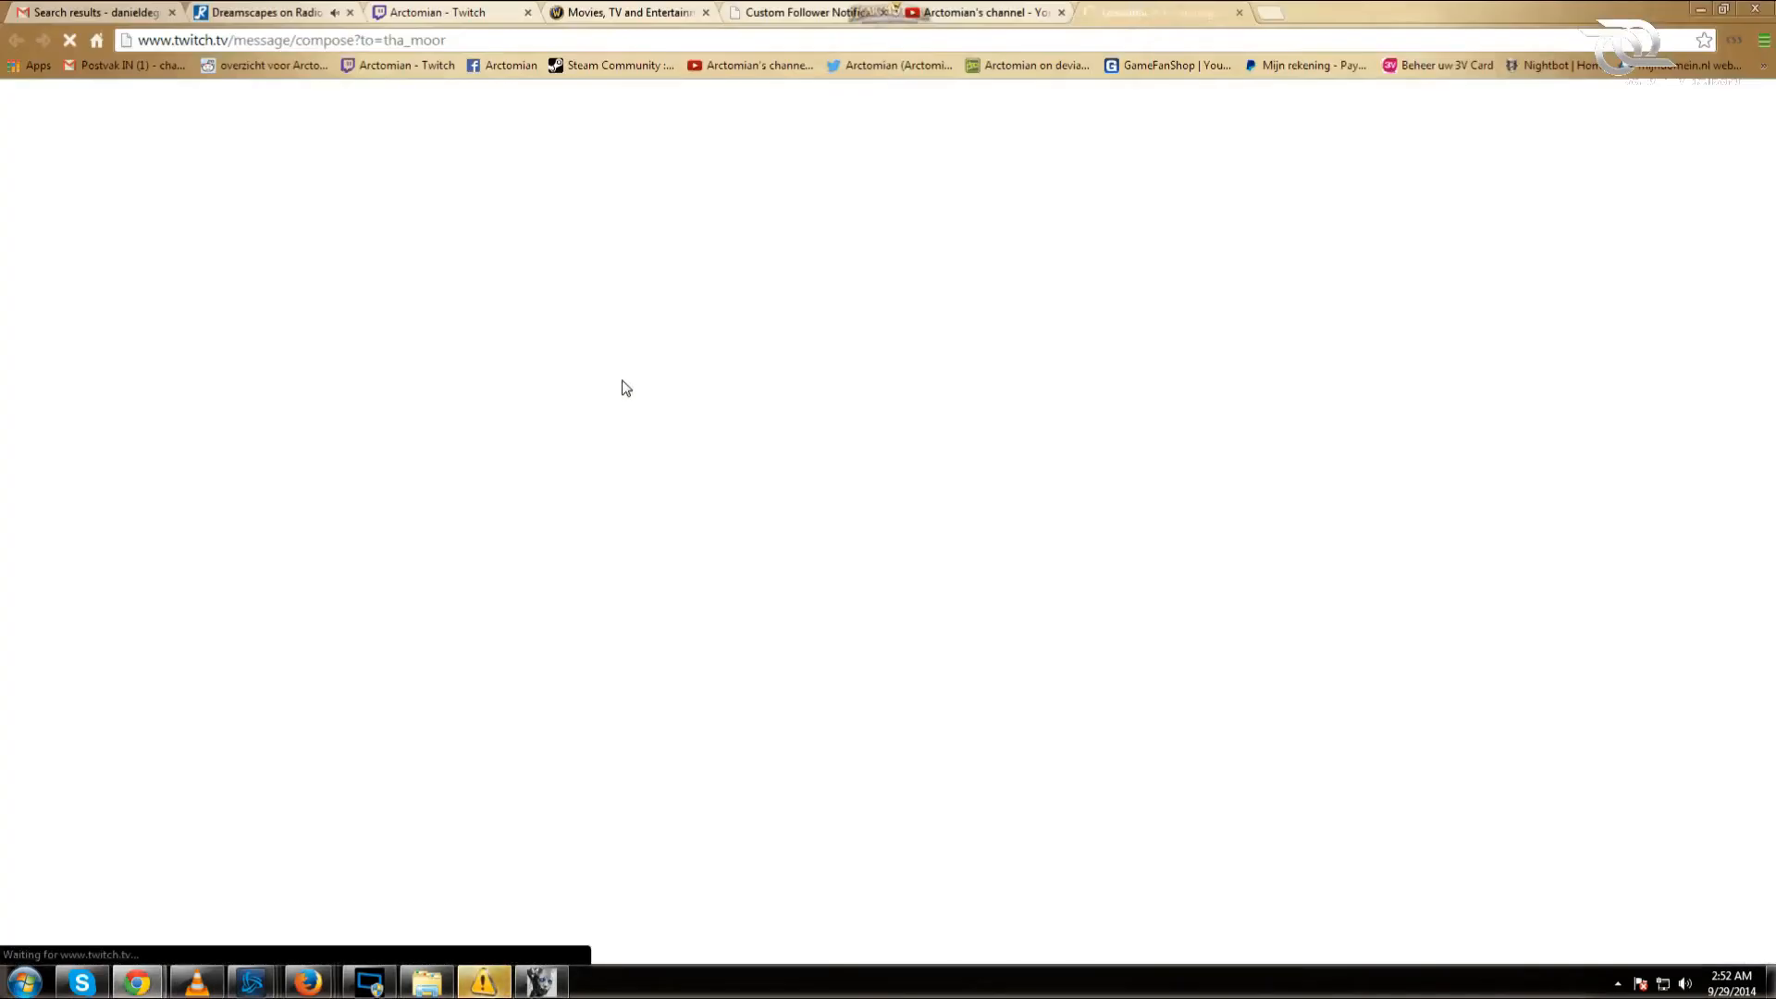
pyautogui.click(1240, 12)
pyautogui.click(1696, 9)
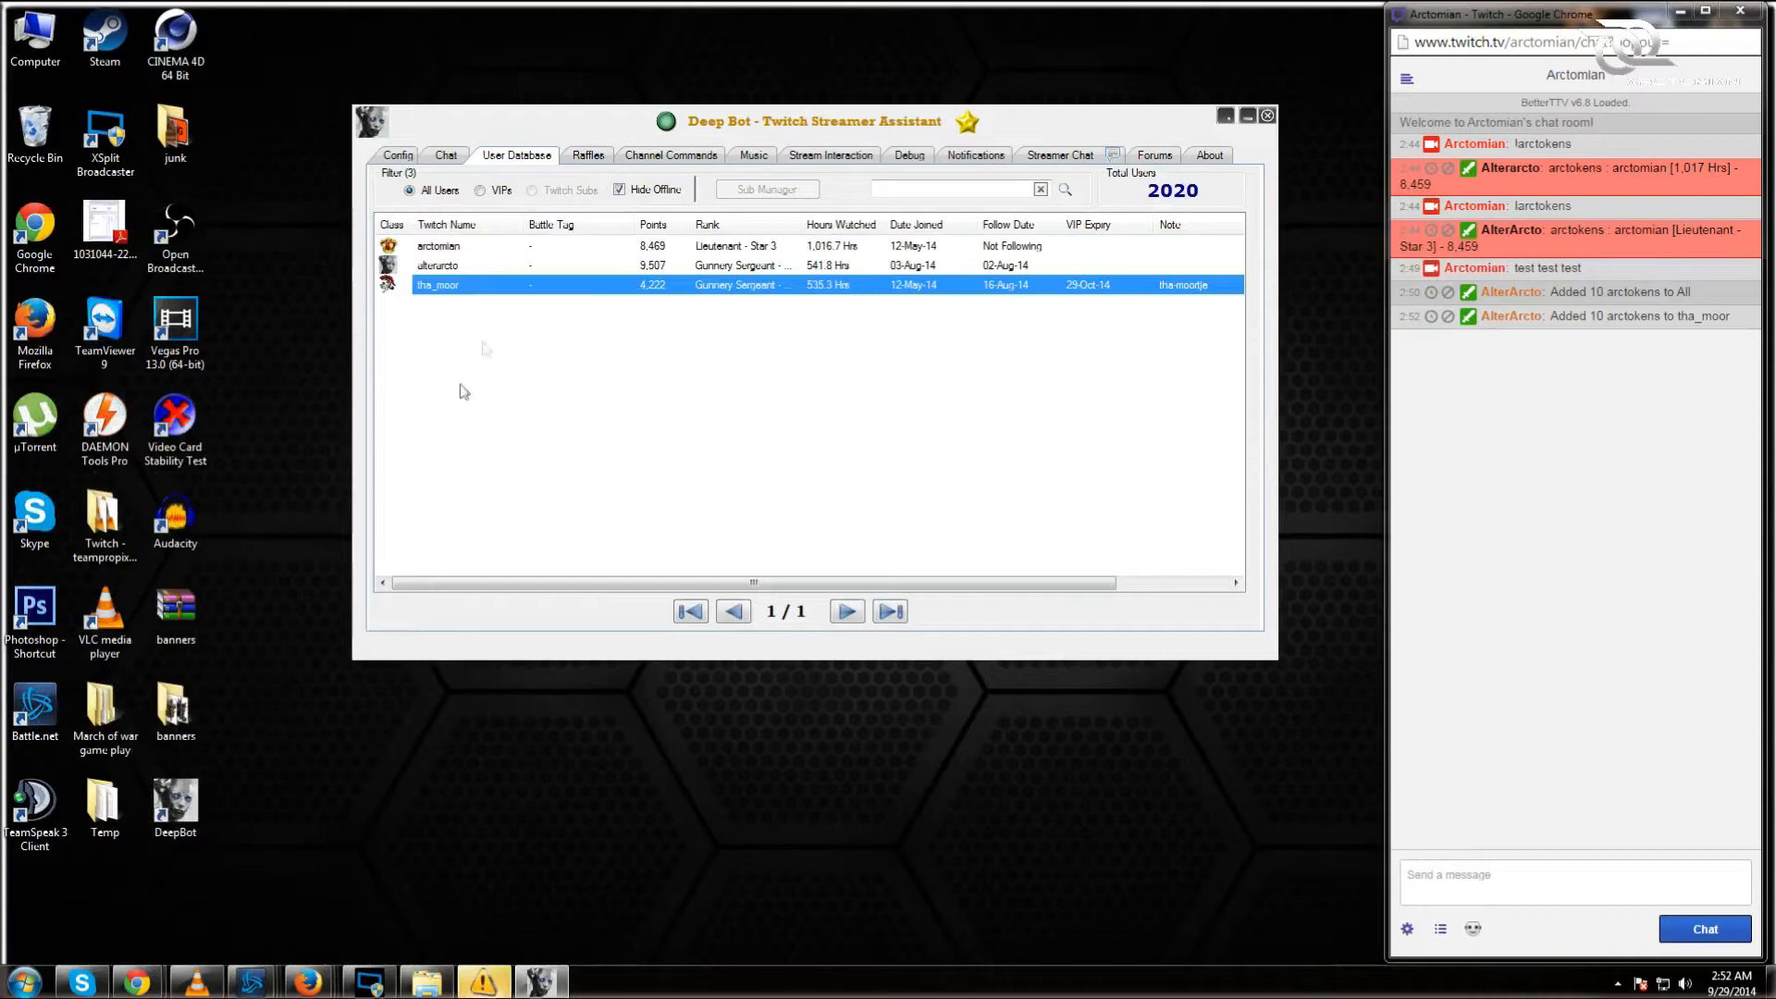
pyautogui.rightClick(505, 290)
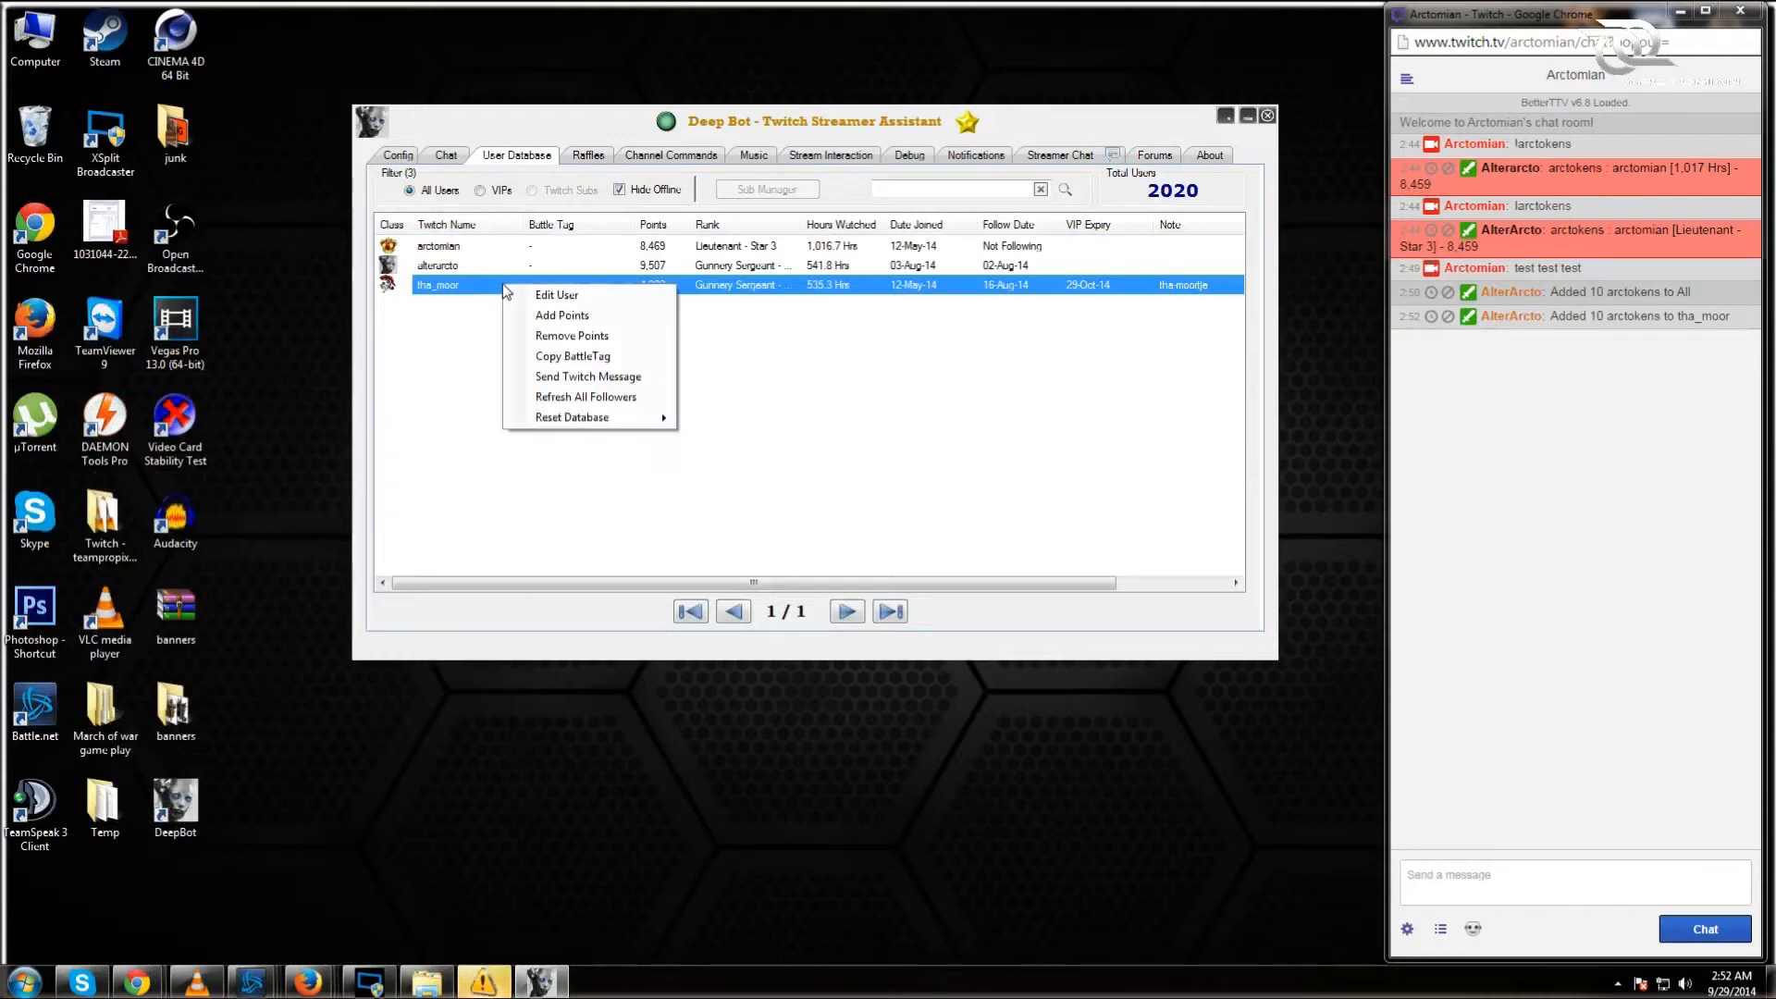
pyautogui.click(641, 400)
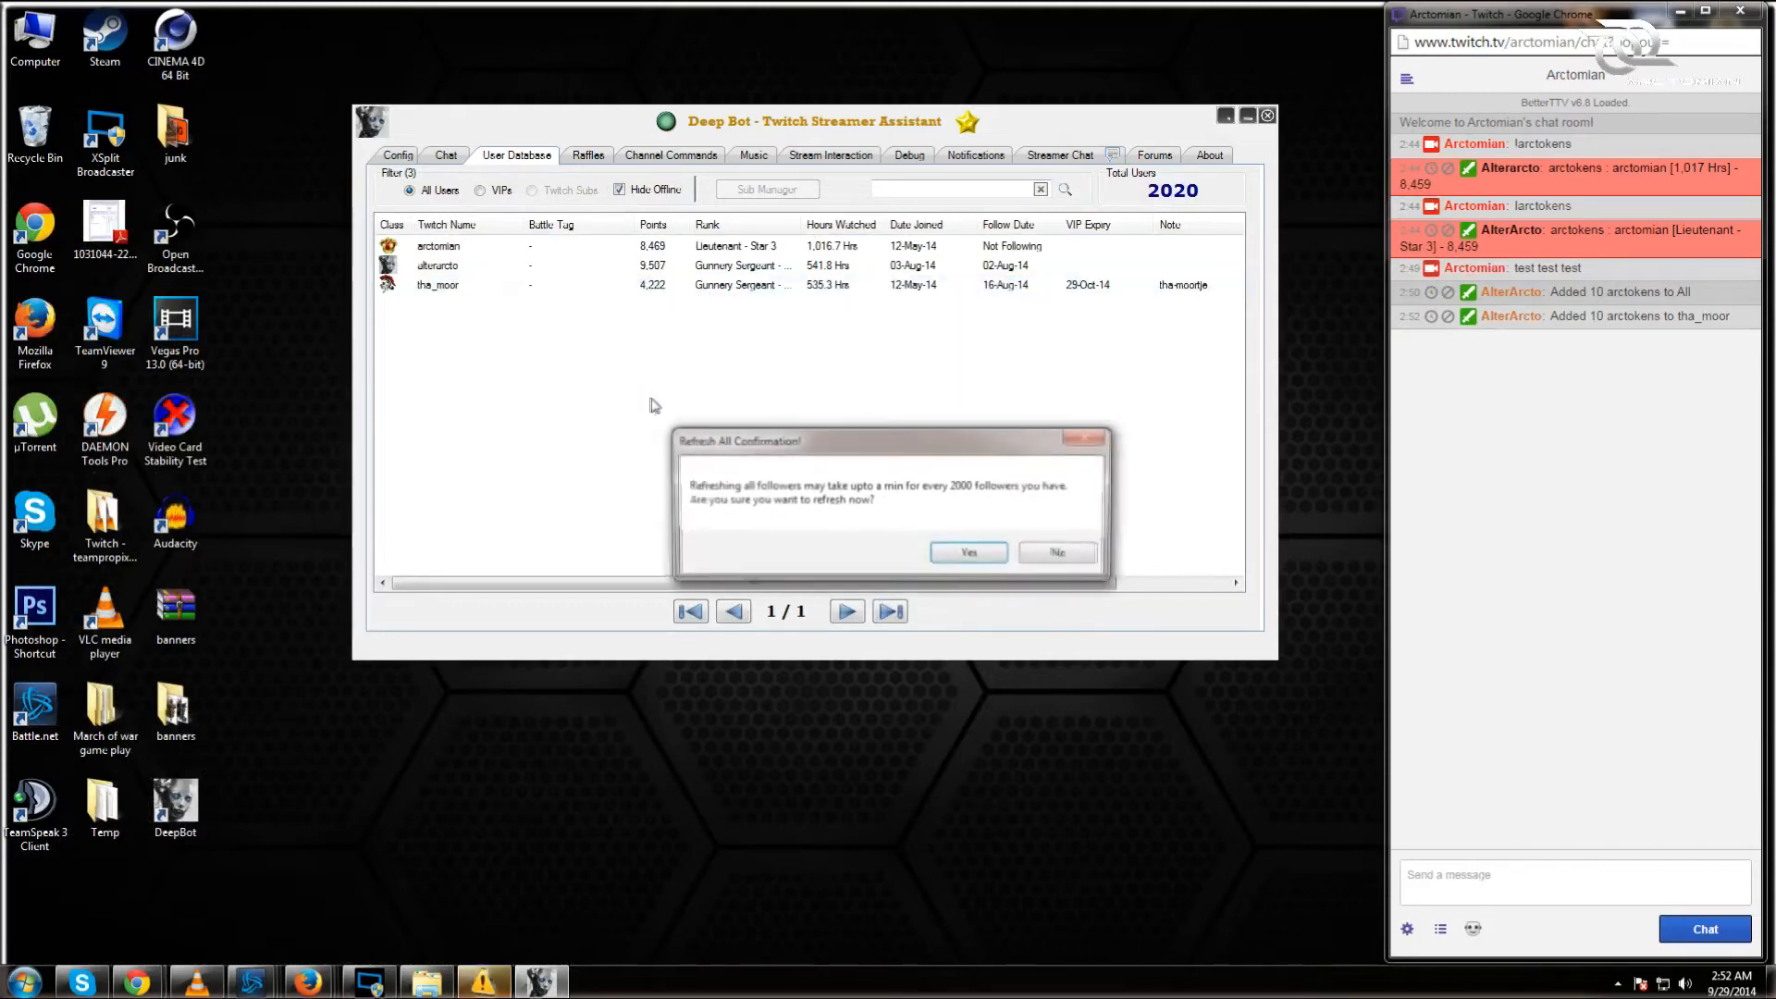
# Step: Confirm the follower refresh, then bring up a user's right-click actions to check reset options
pyautogui.click(974, 557)
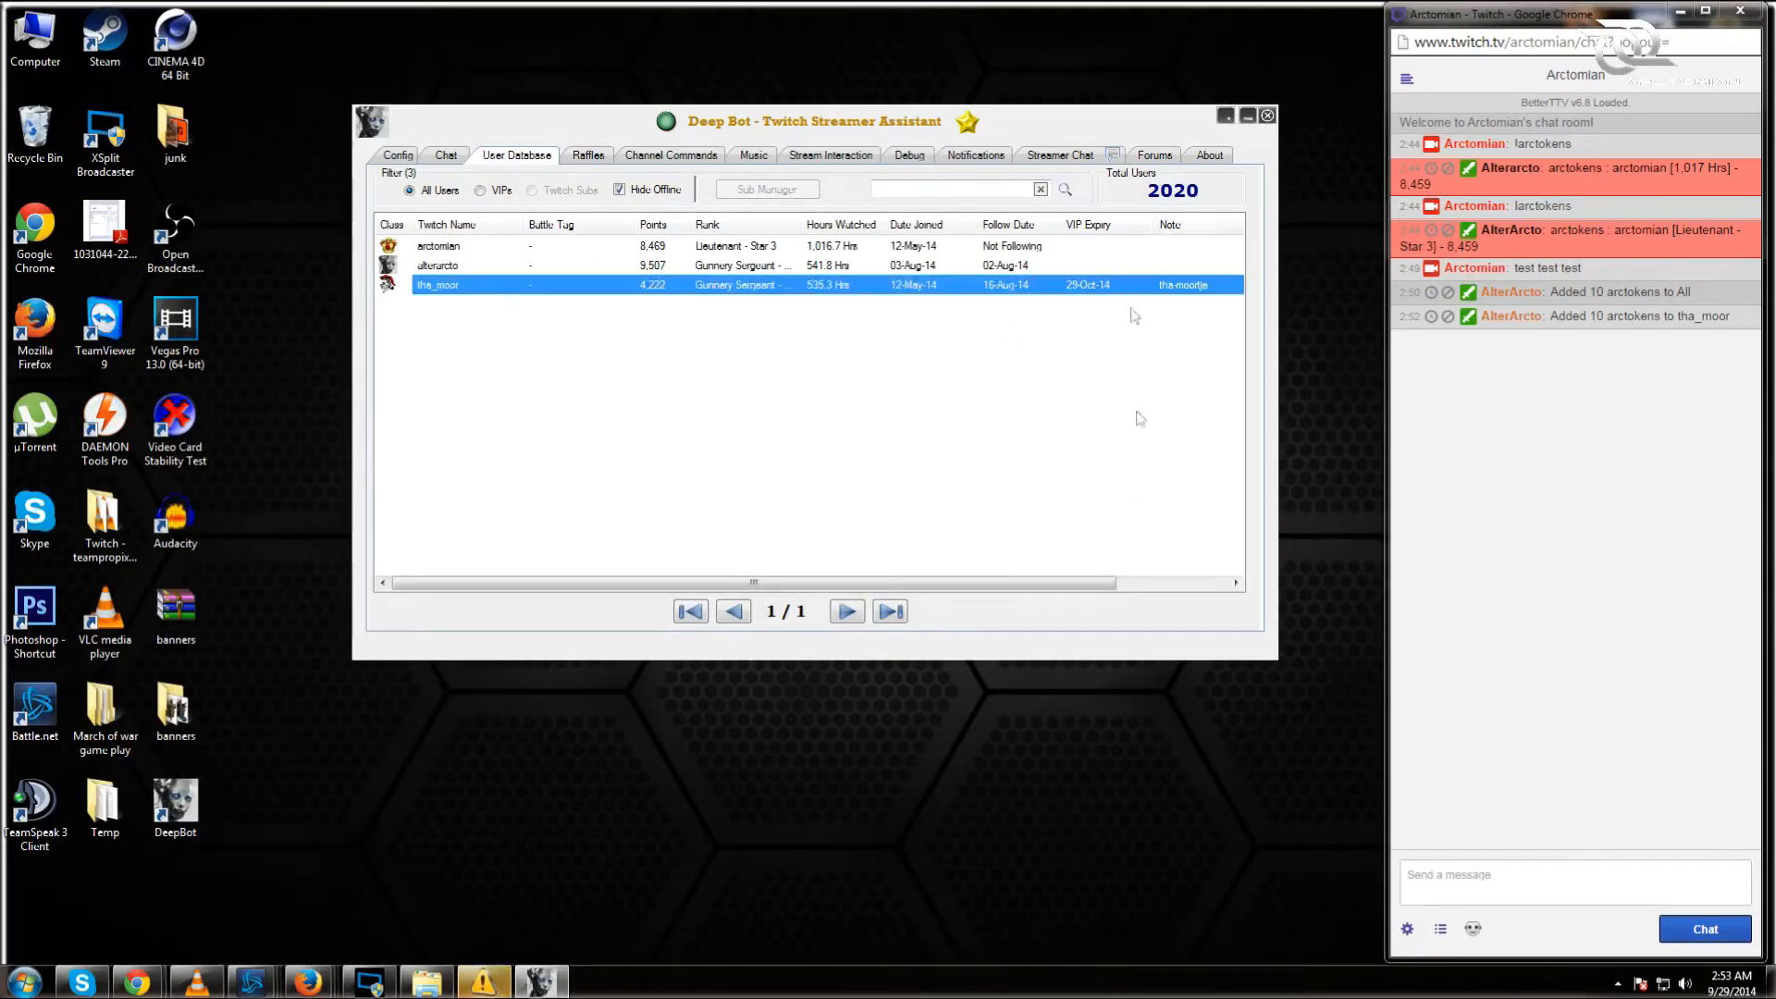
pyautogui.rightClick(500, 288)
pyautogui.moveTo(643, 426)
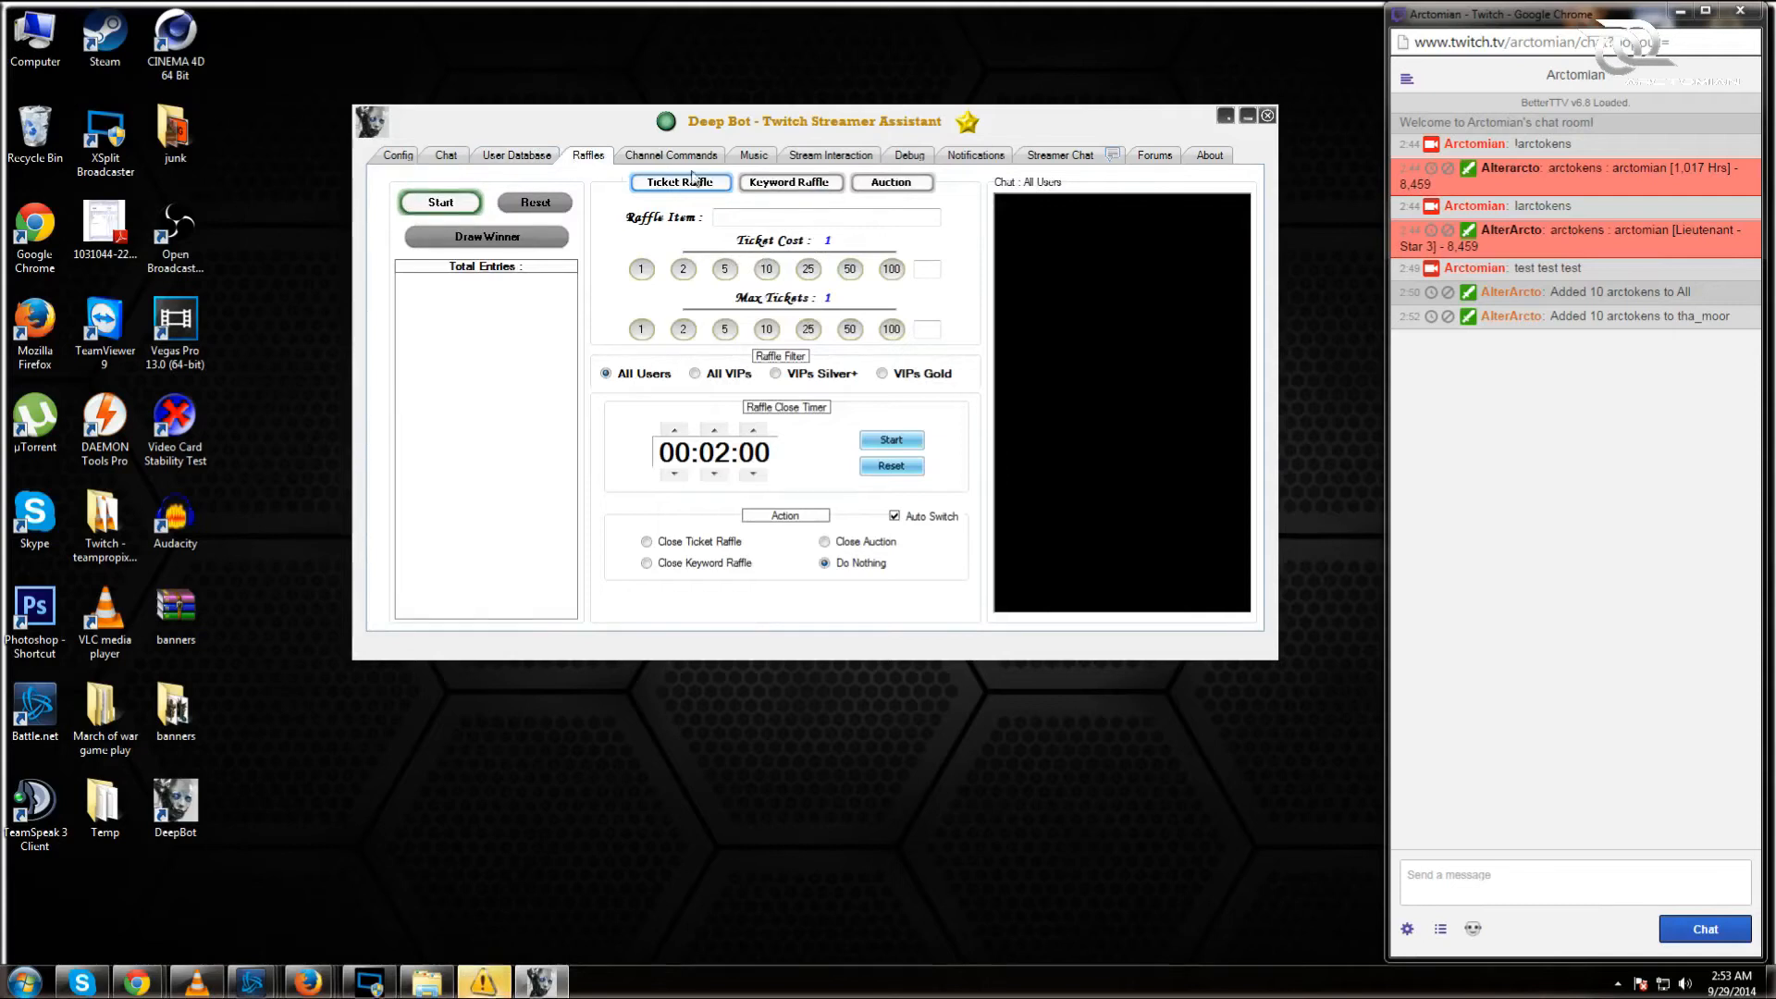
# Step: Start a ticket raffle for 'nothing' at 25 per ticket, maximum 100 tickets
pyautogui.click(731, 217)
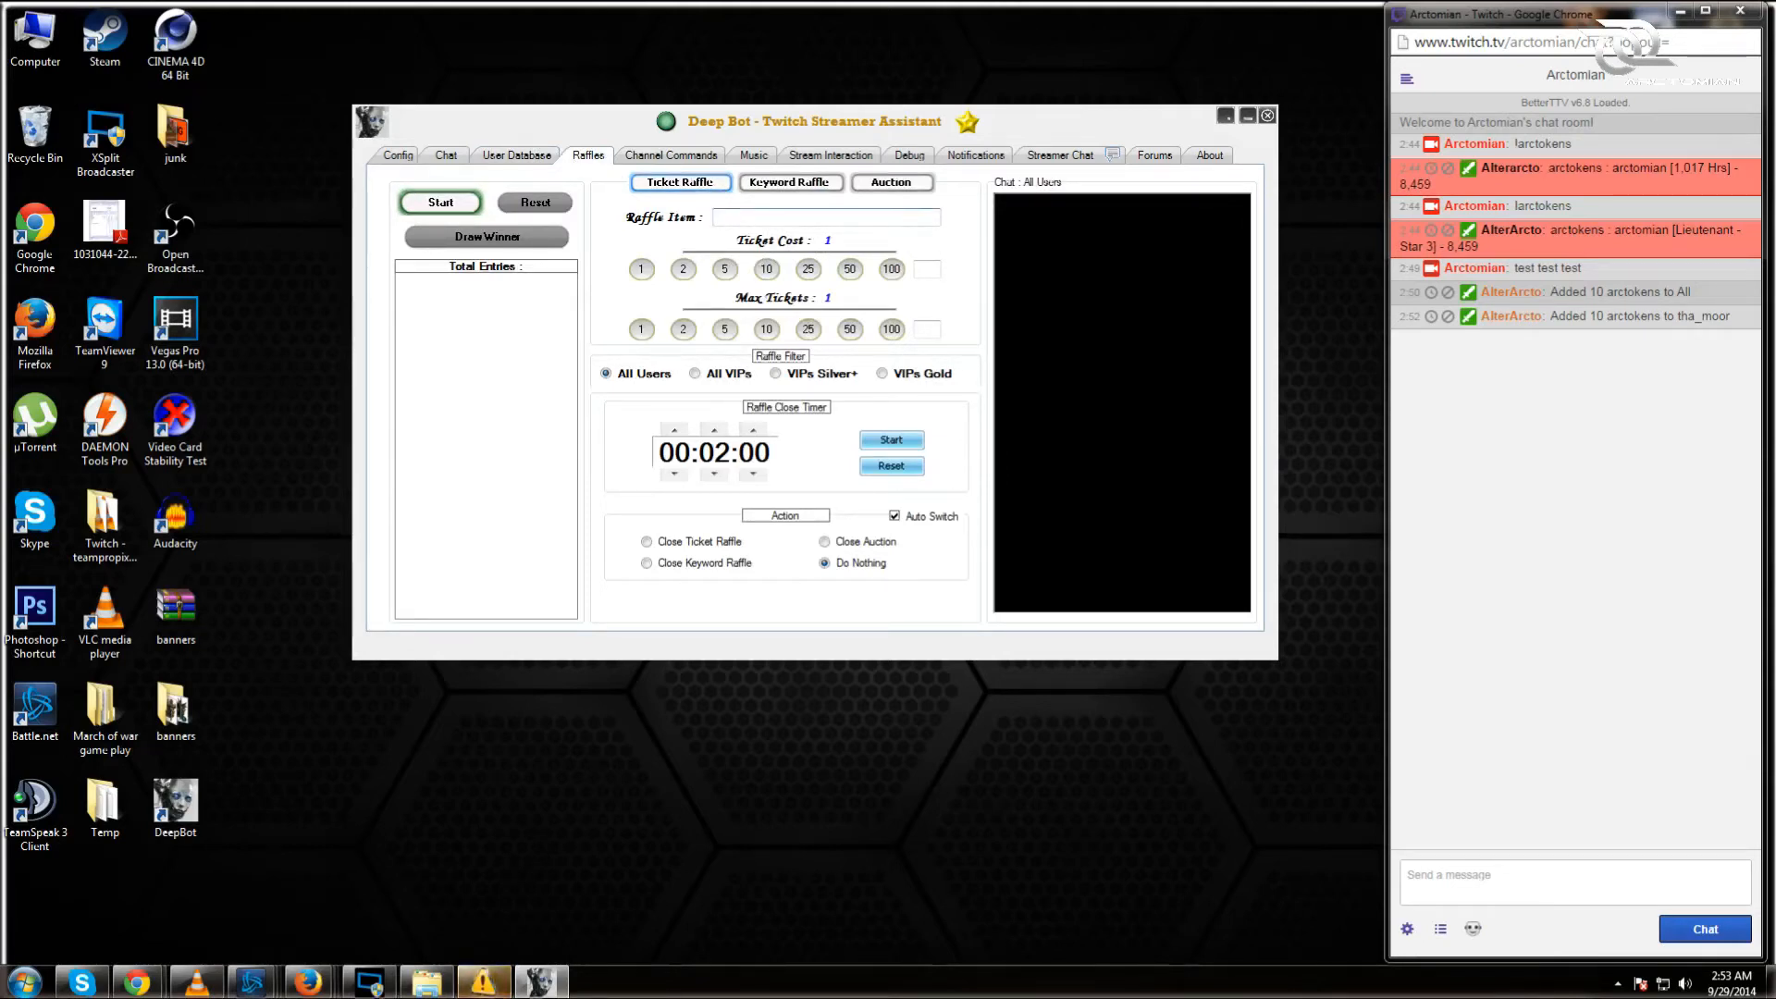
pyautogui.write('nothing')
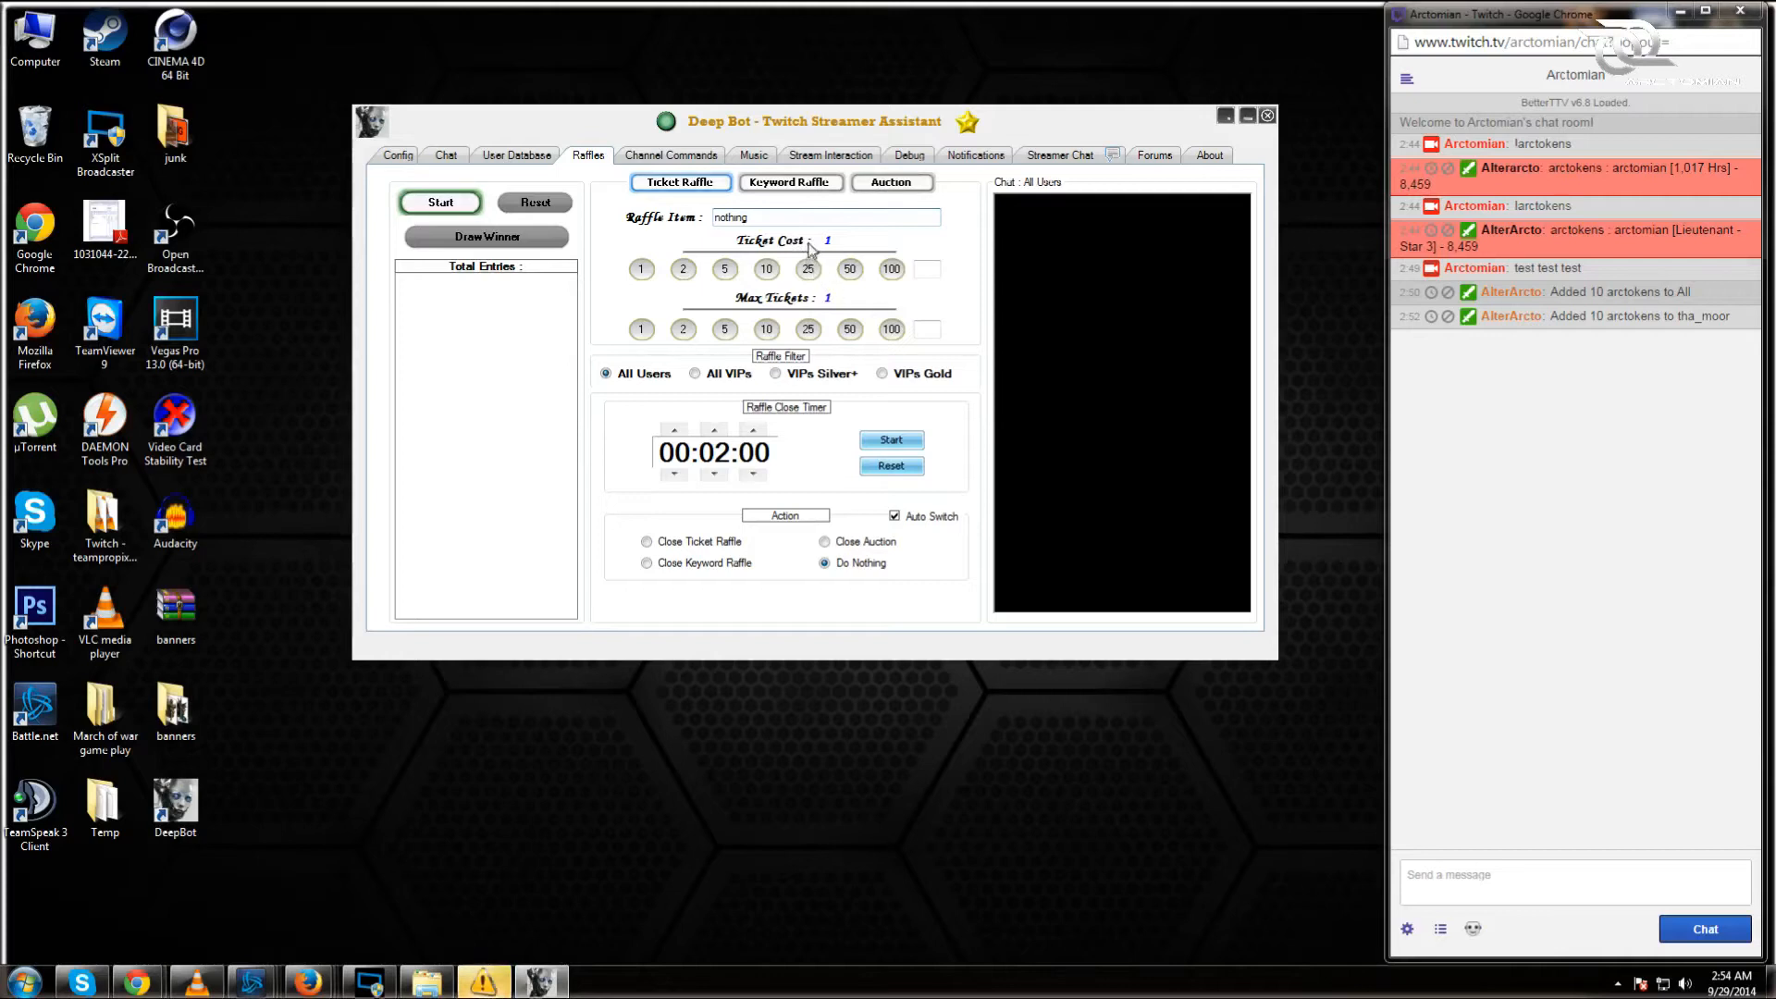
pyautogui.click(809, 276)
pyautogui.click(888, 329)
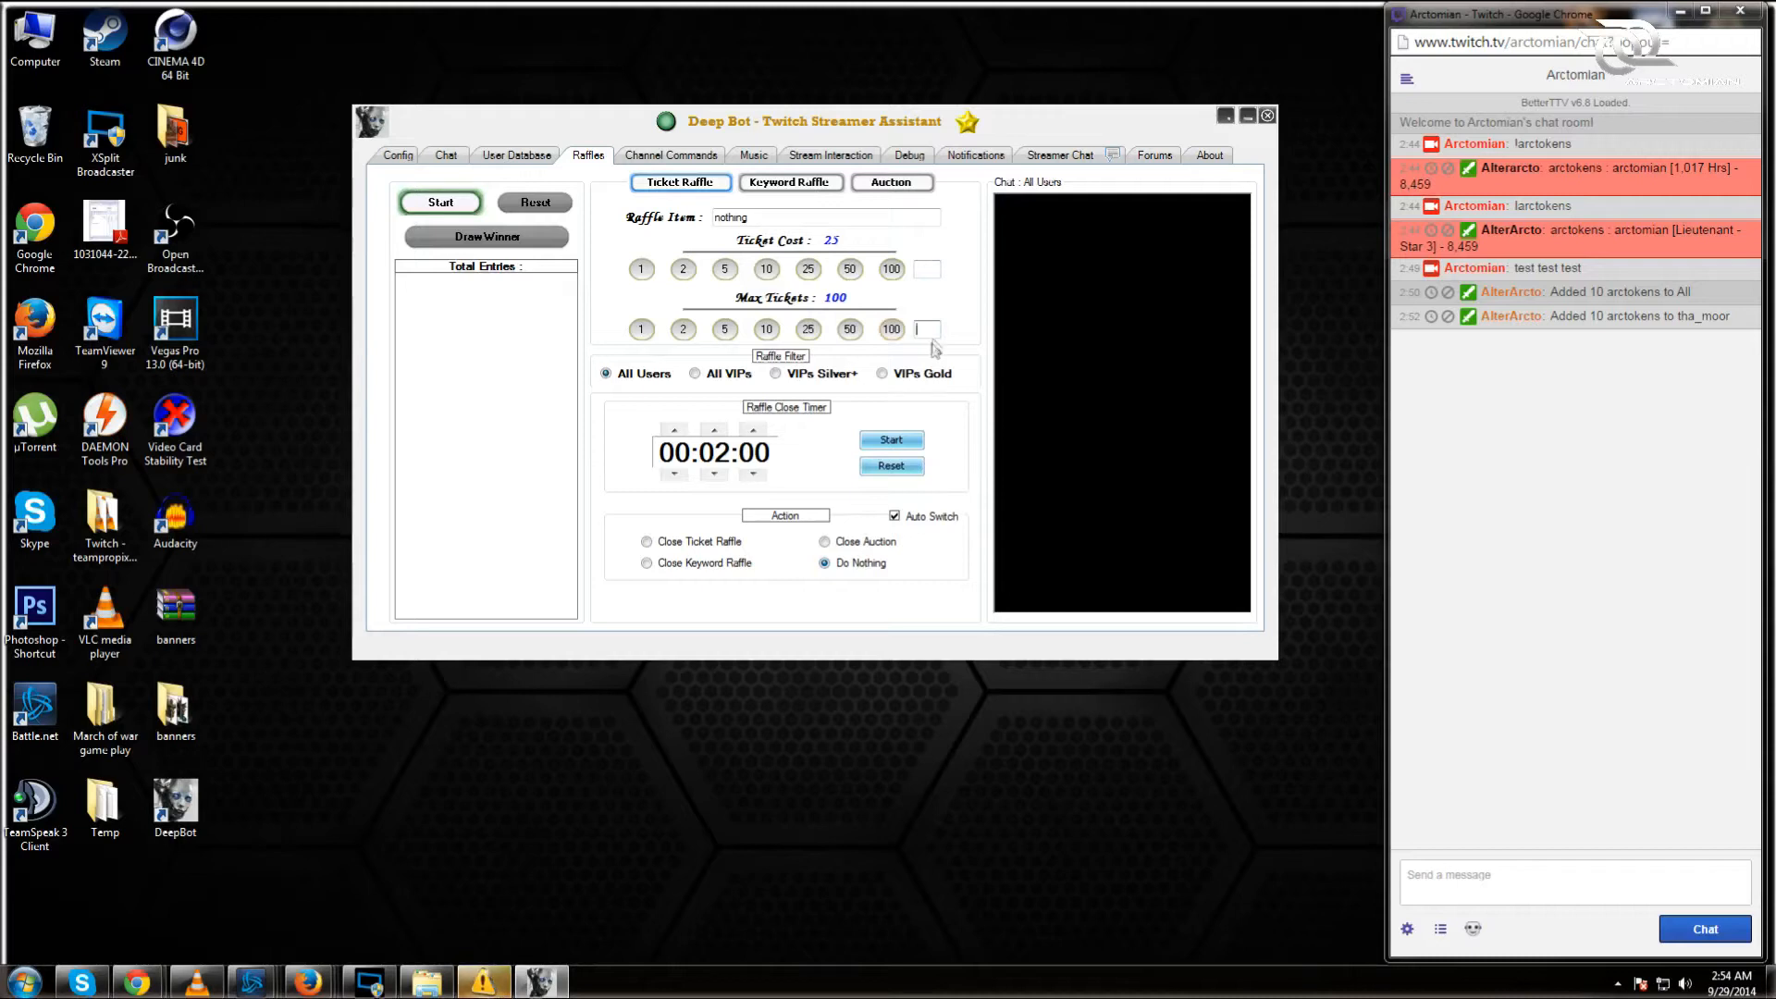
pyautogui.click(922, 331)
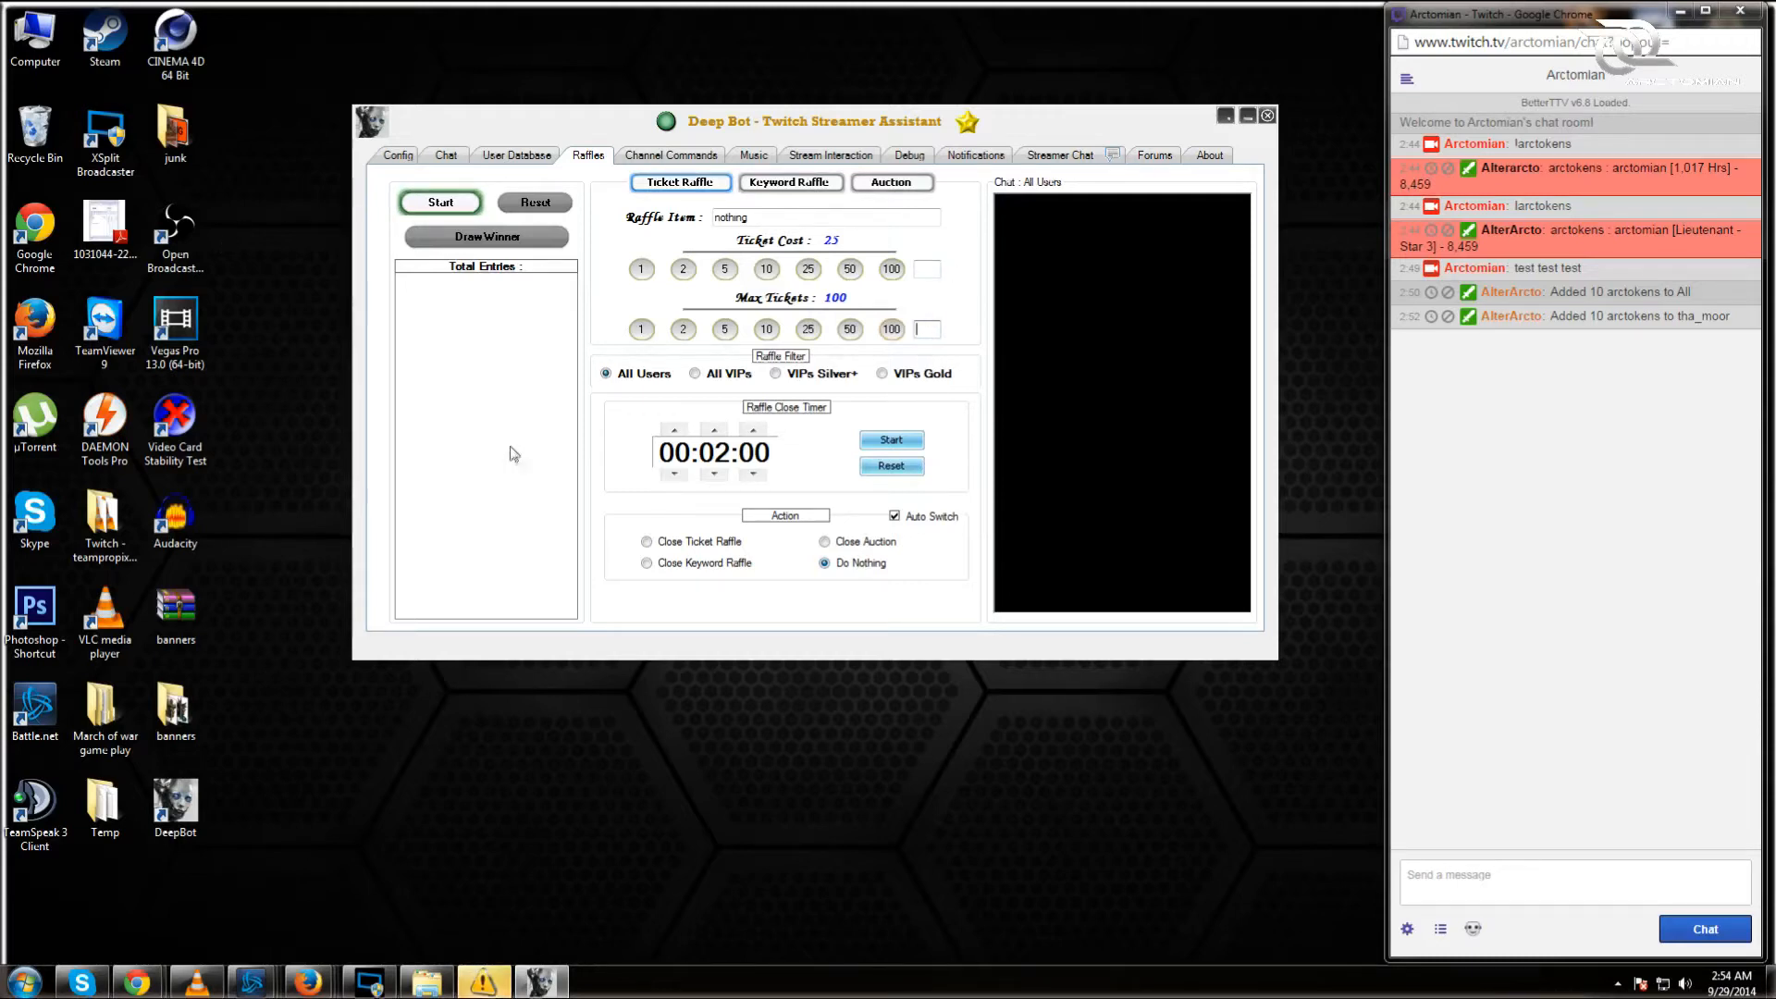
pyautogui.click(427, 203)
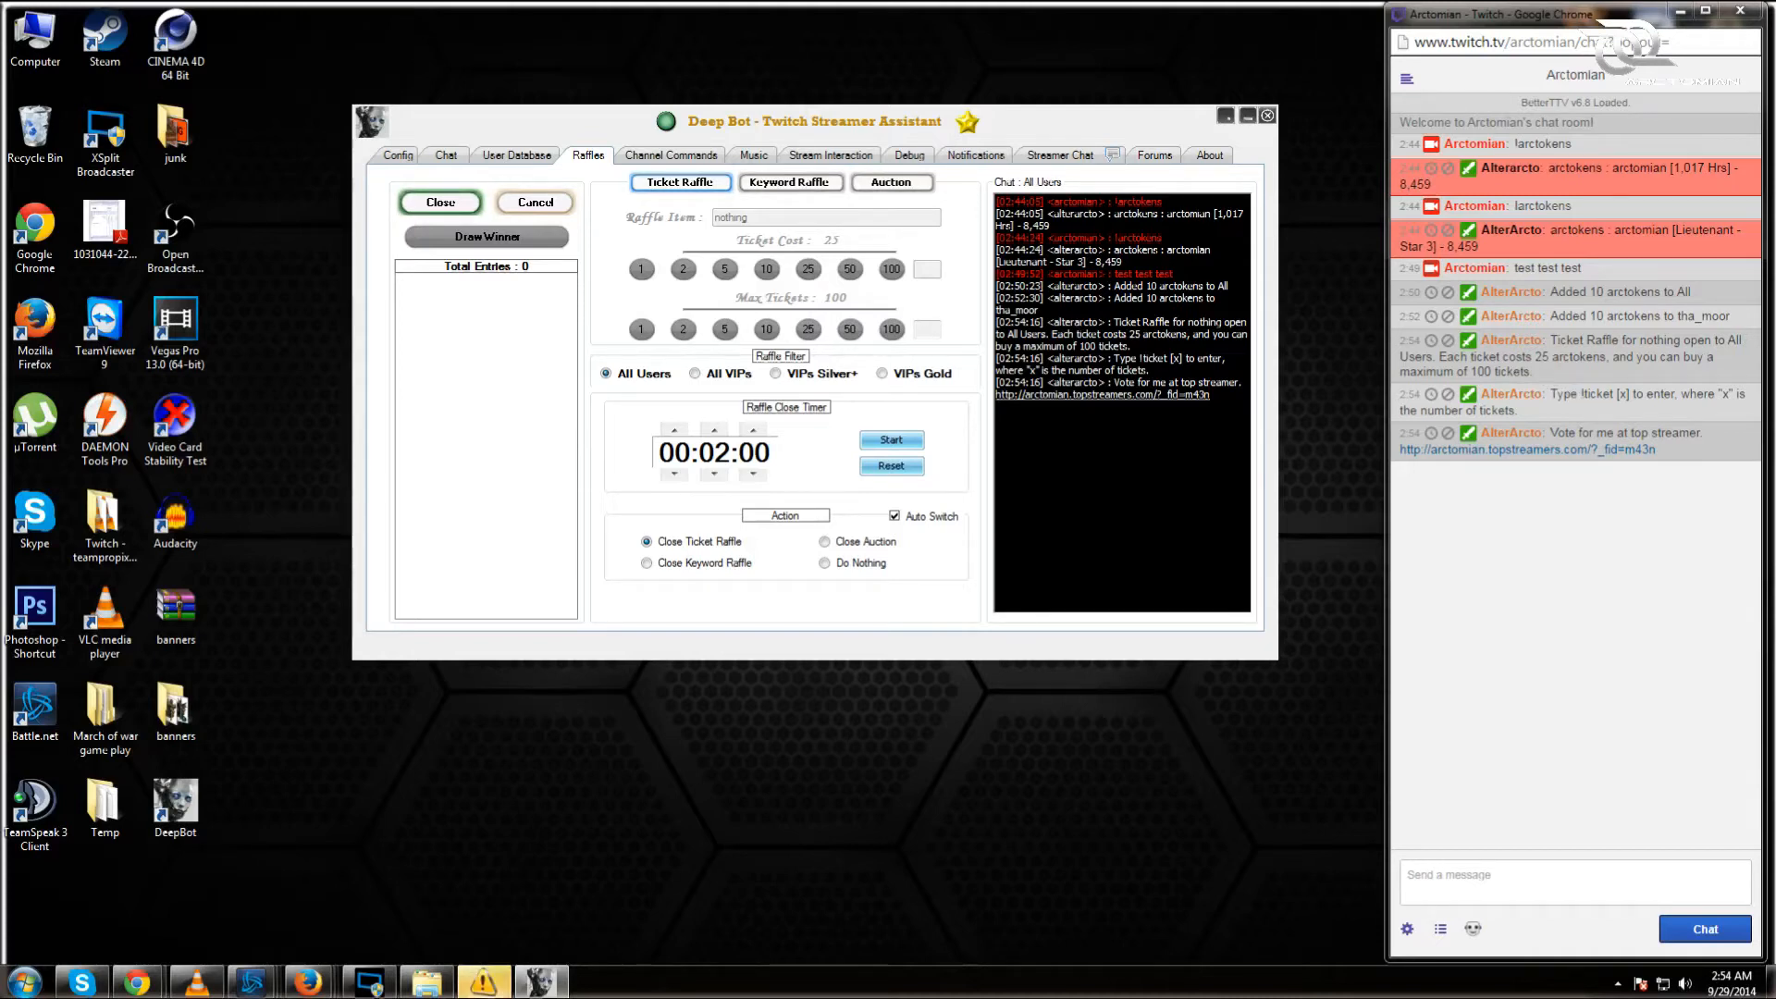
# Step: Cancel the running ticket raffle and raise the raffle close timer to 00:30:00
pyautogui.doubleClick(1624, 394)
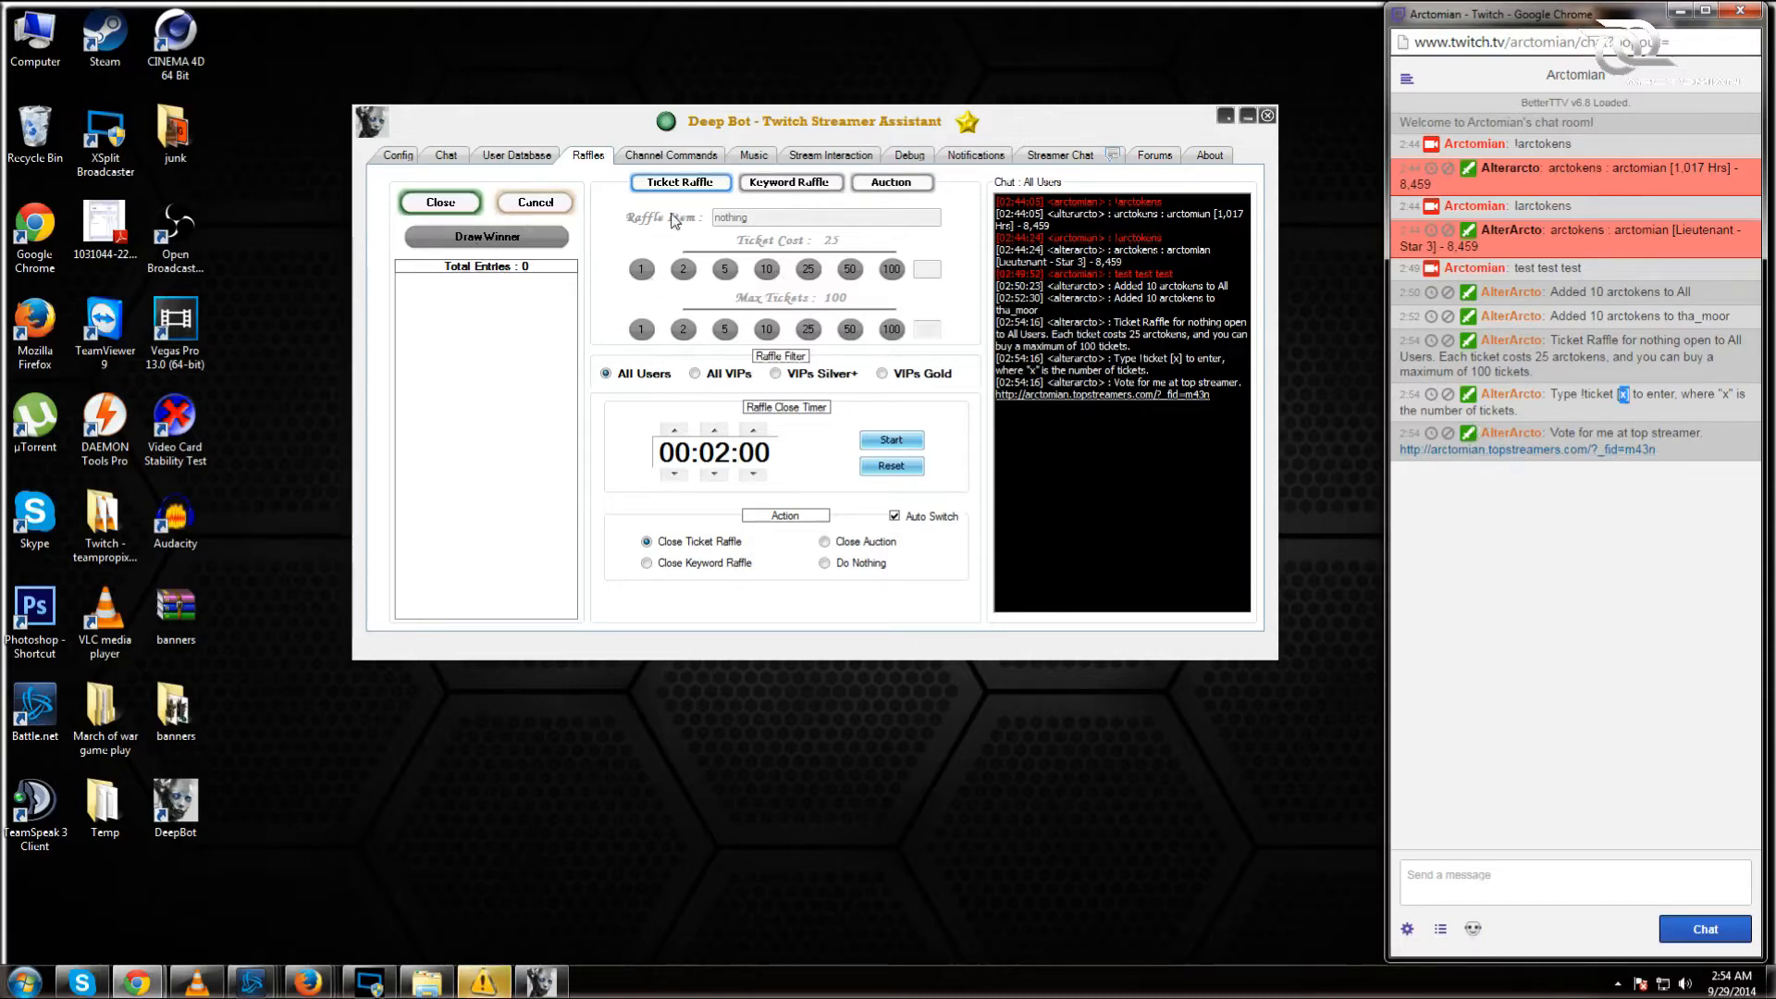
pyautogui.click(549, 203)
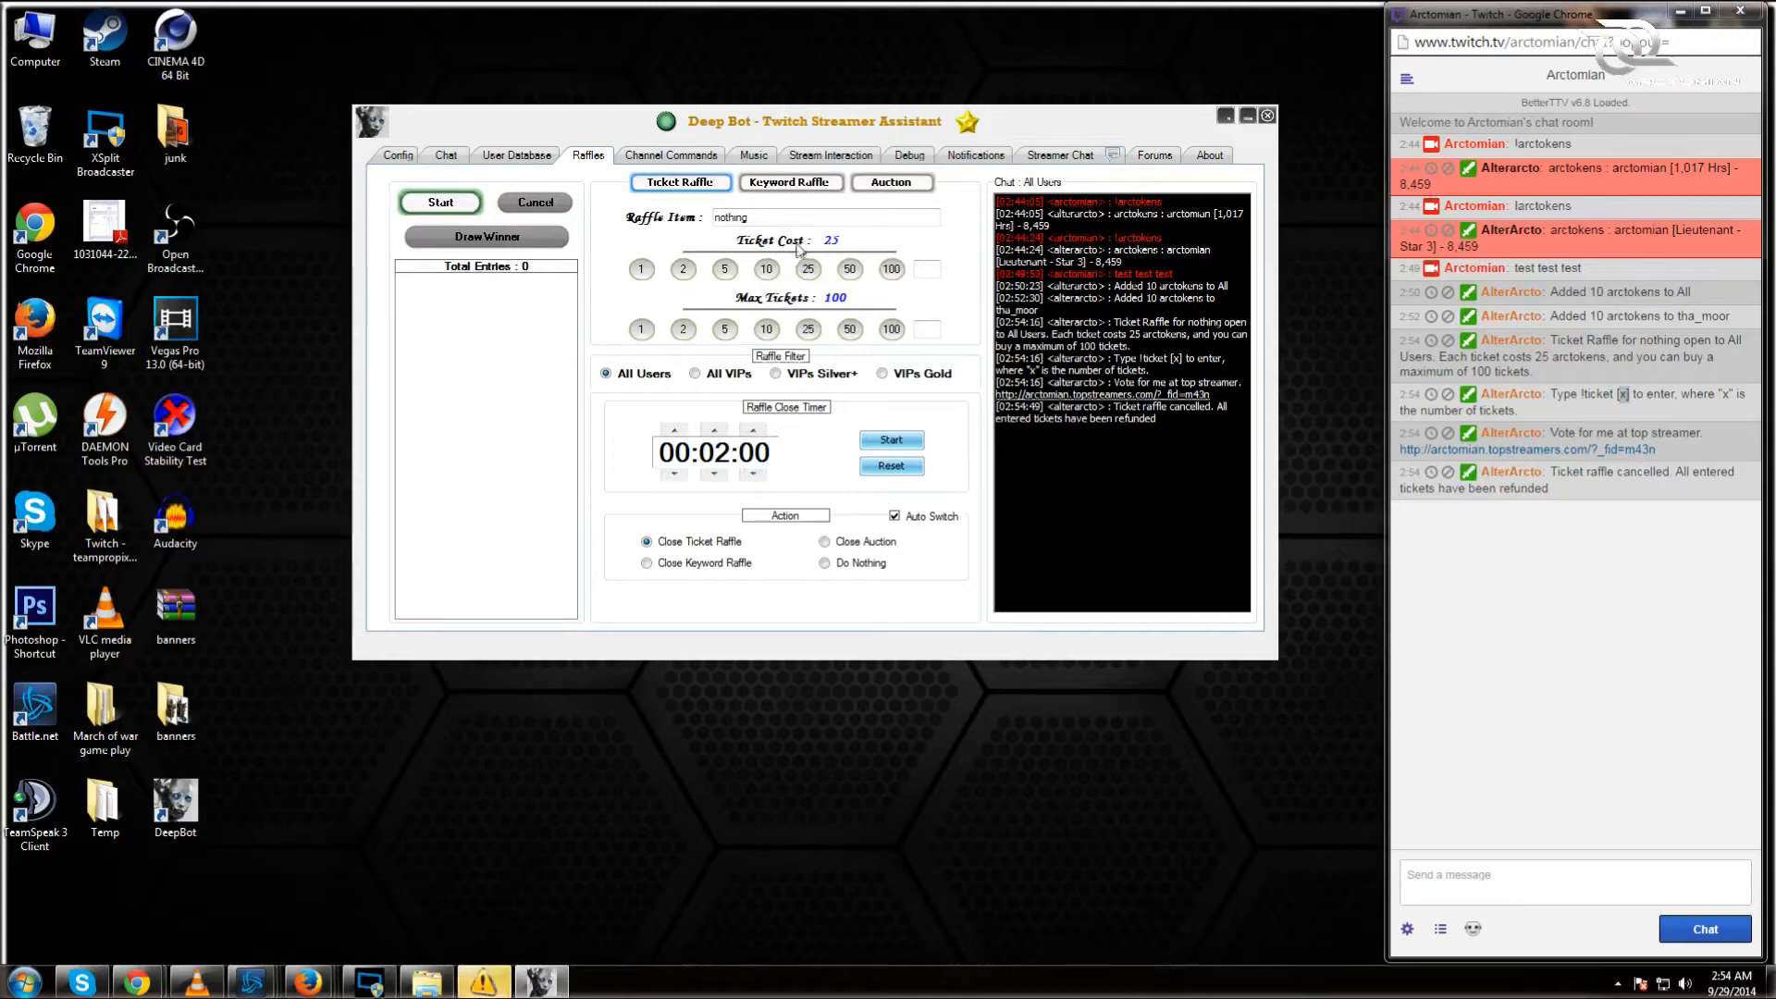
pyautogui.click(714, 430)
pyautogui.click(714, 430)
pyautogui.click(715, 430)
pyautogui.click(714, 430)
pyautogui.click(714, 430)
pyautogui.click(714, 430)
pyautogui.click(715, 430)
pyautogui.click(714, 430)
pyautogui.click(714, 431)
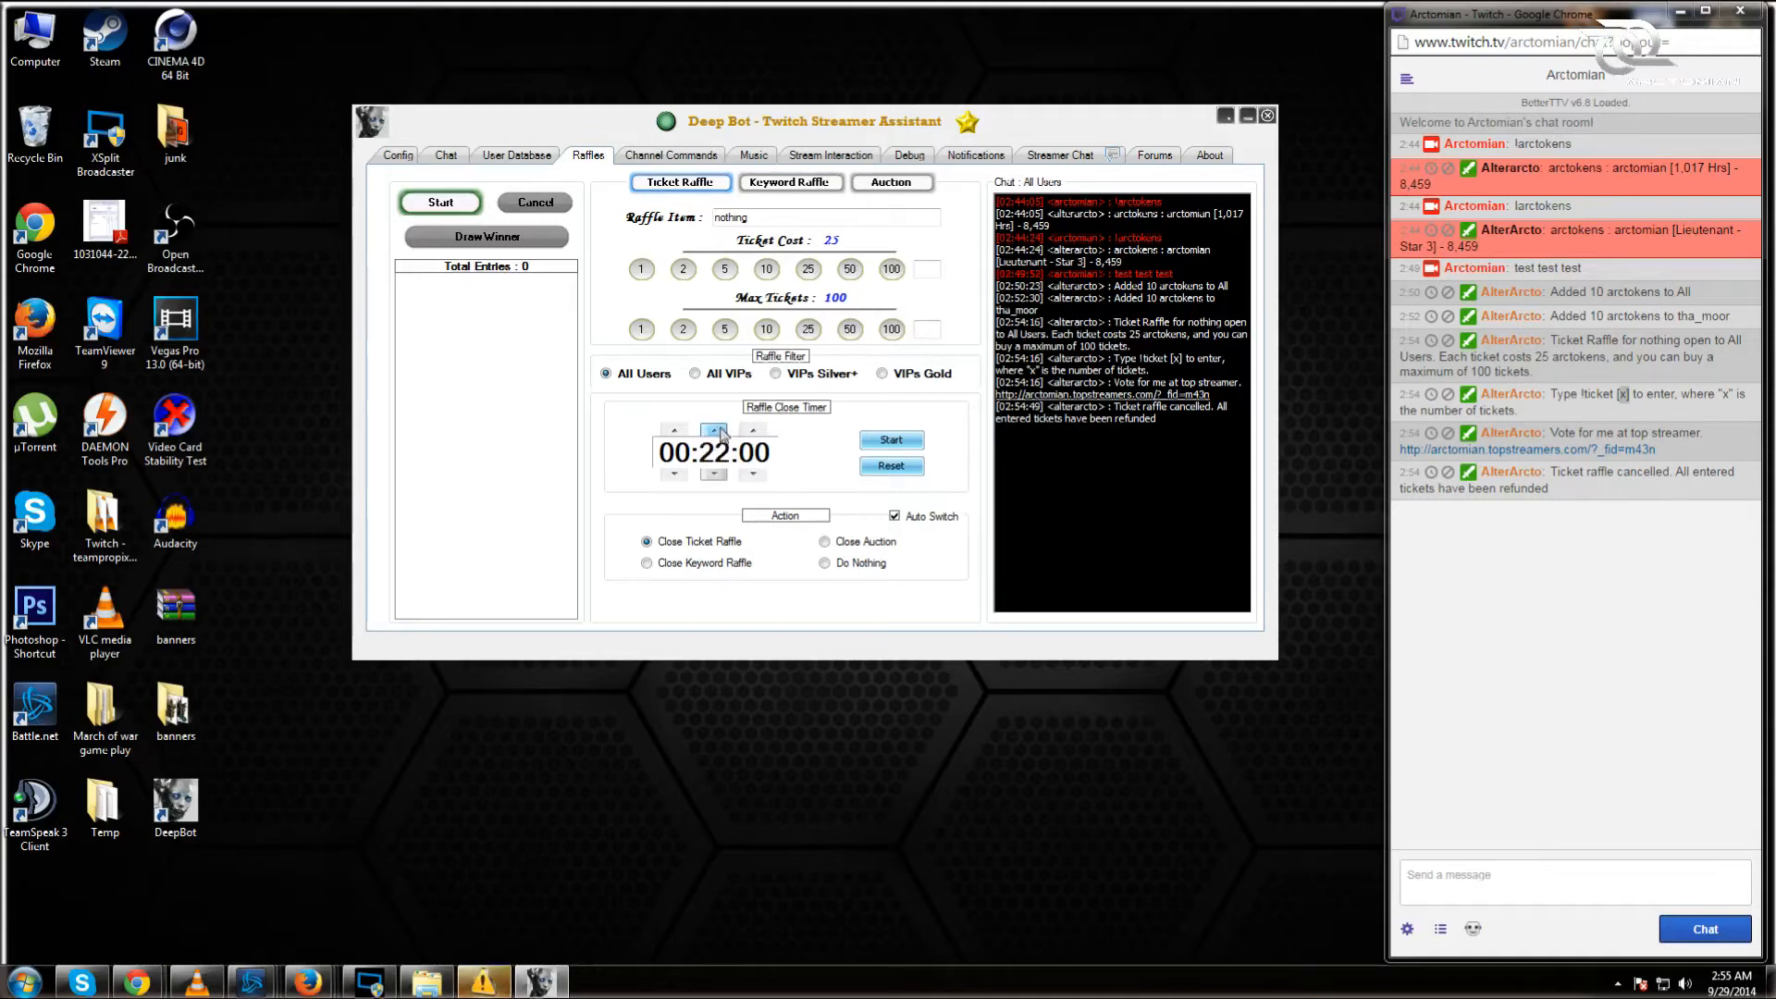
pyautogui.click(714, 430)
pyautogui.click(714, 430)
pyautogui.click(714, 431)
pyautogui.click(714, 431)
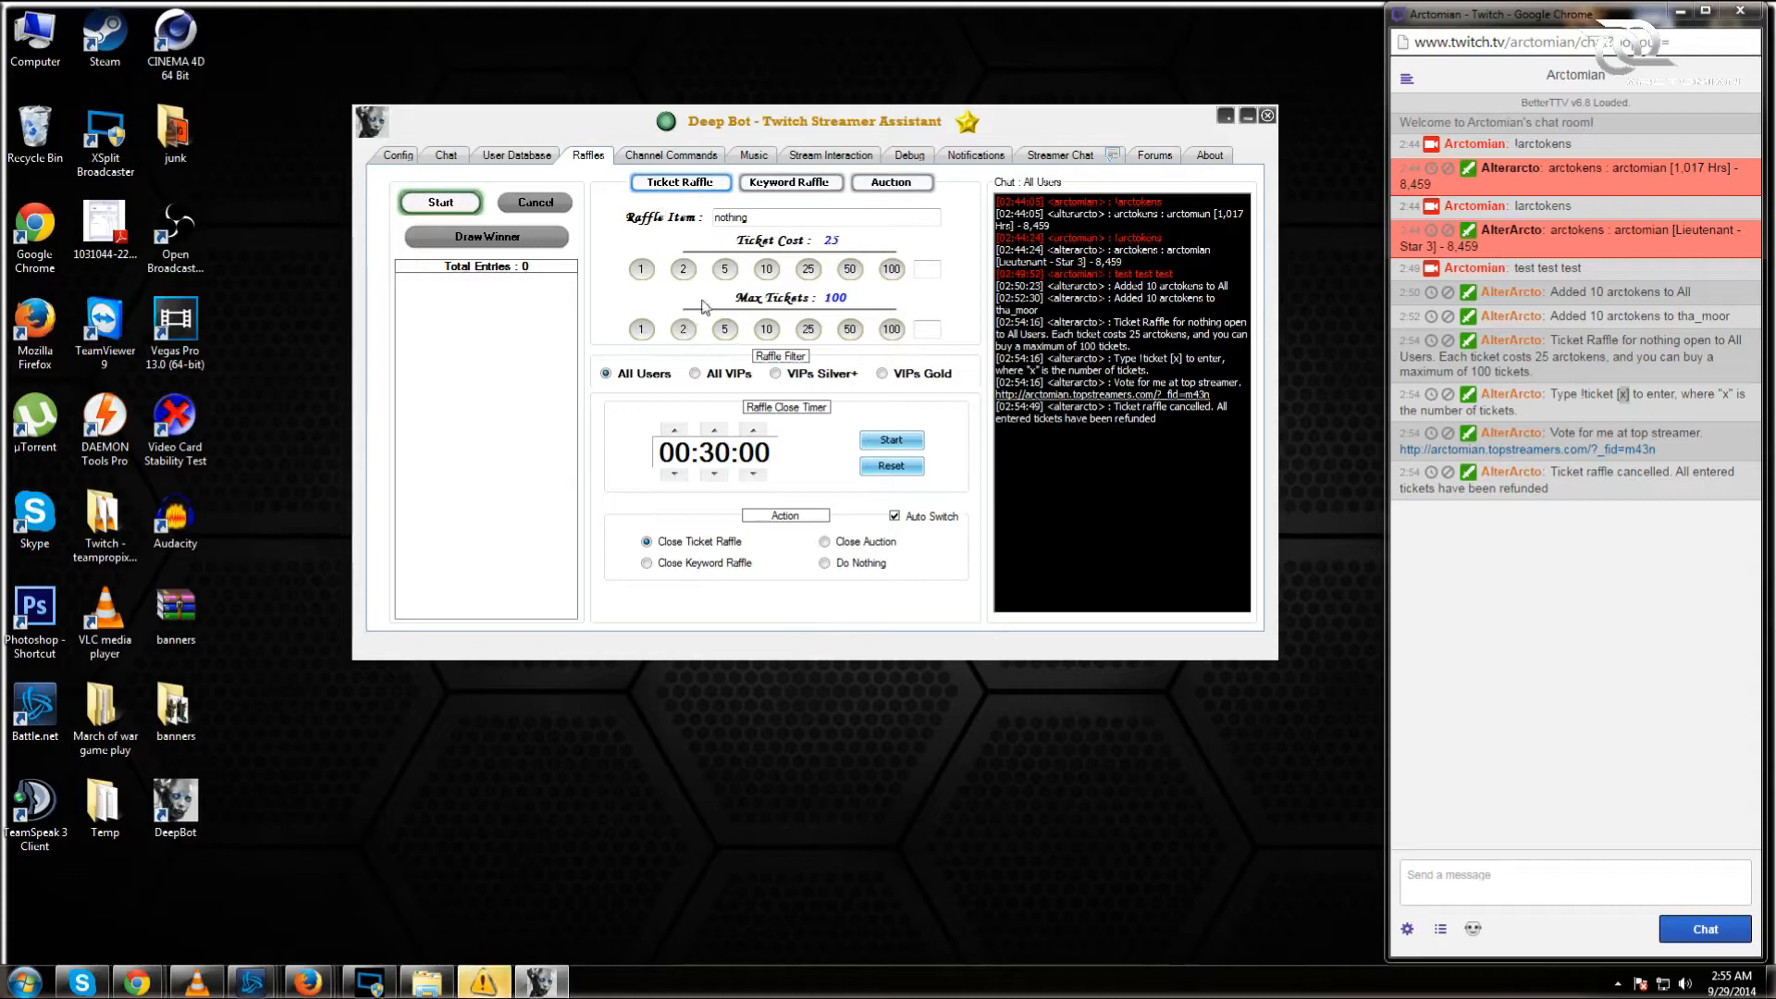
# Step: Try the Keyword Raffle panel's keyword fields, then switch to the Auction panel's item field
pyautogui.click(794, 185)
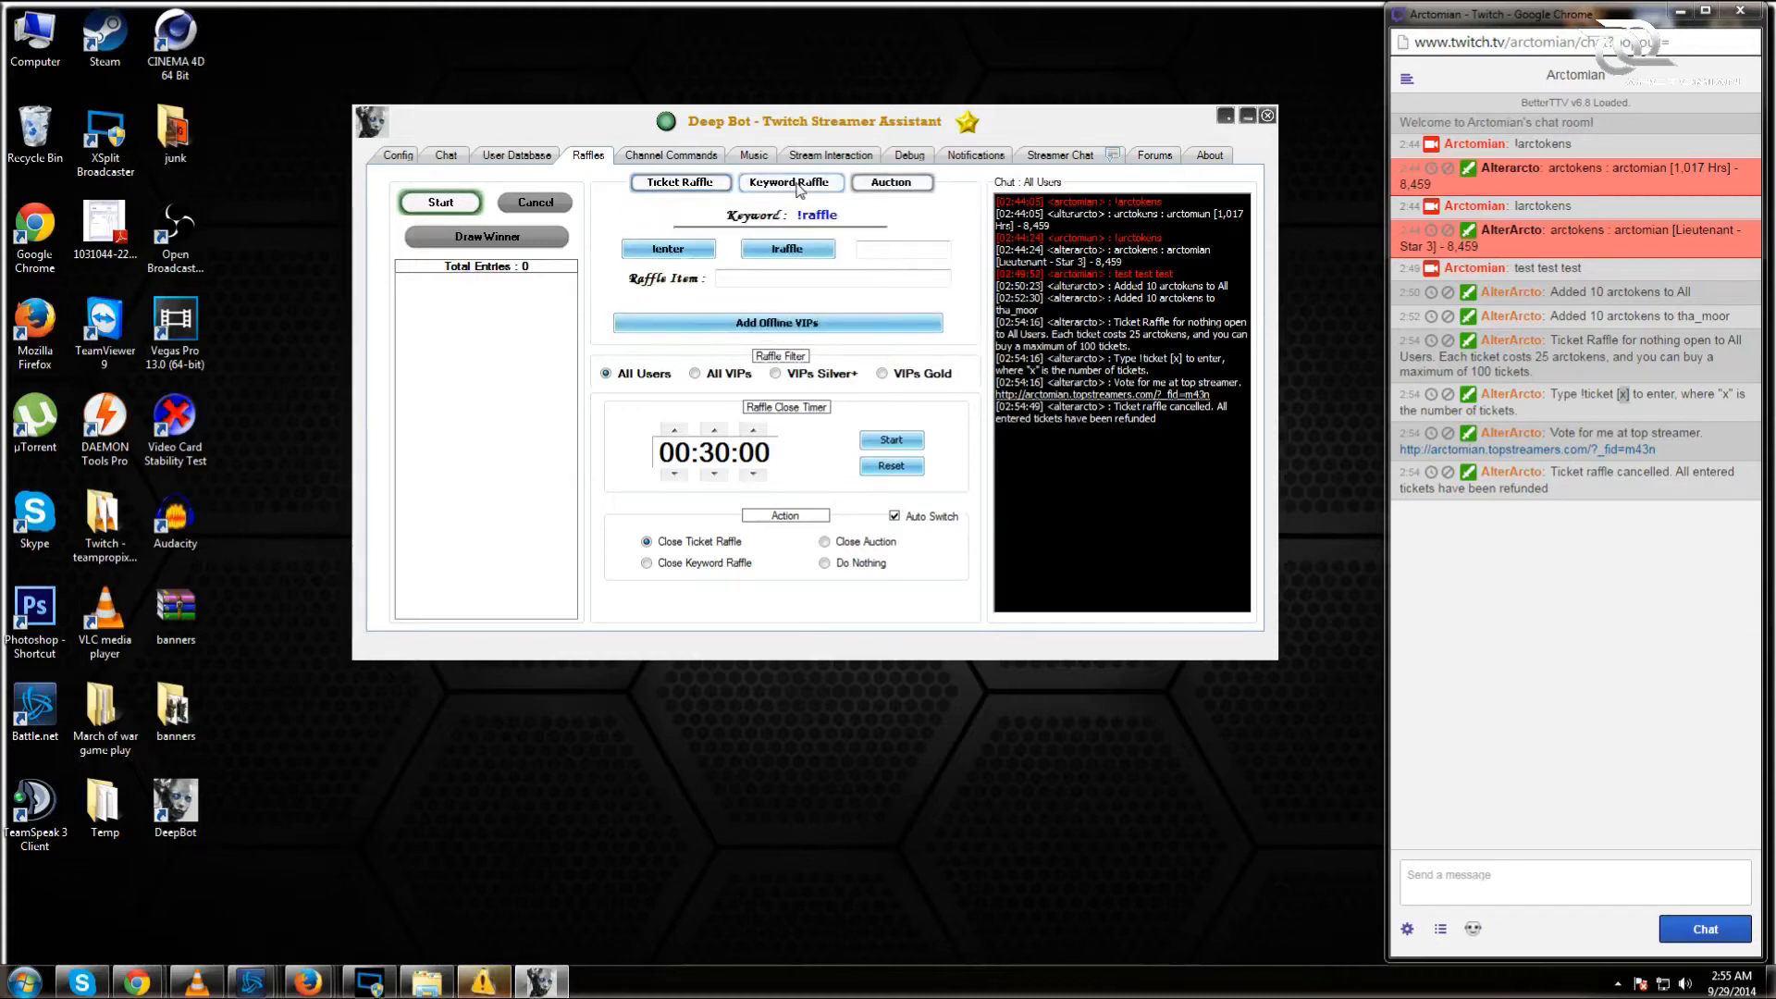
pyautogui.click(860, 250)
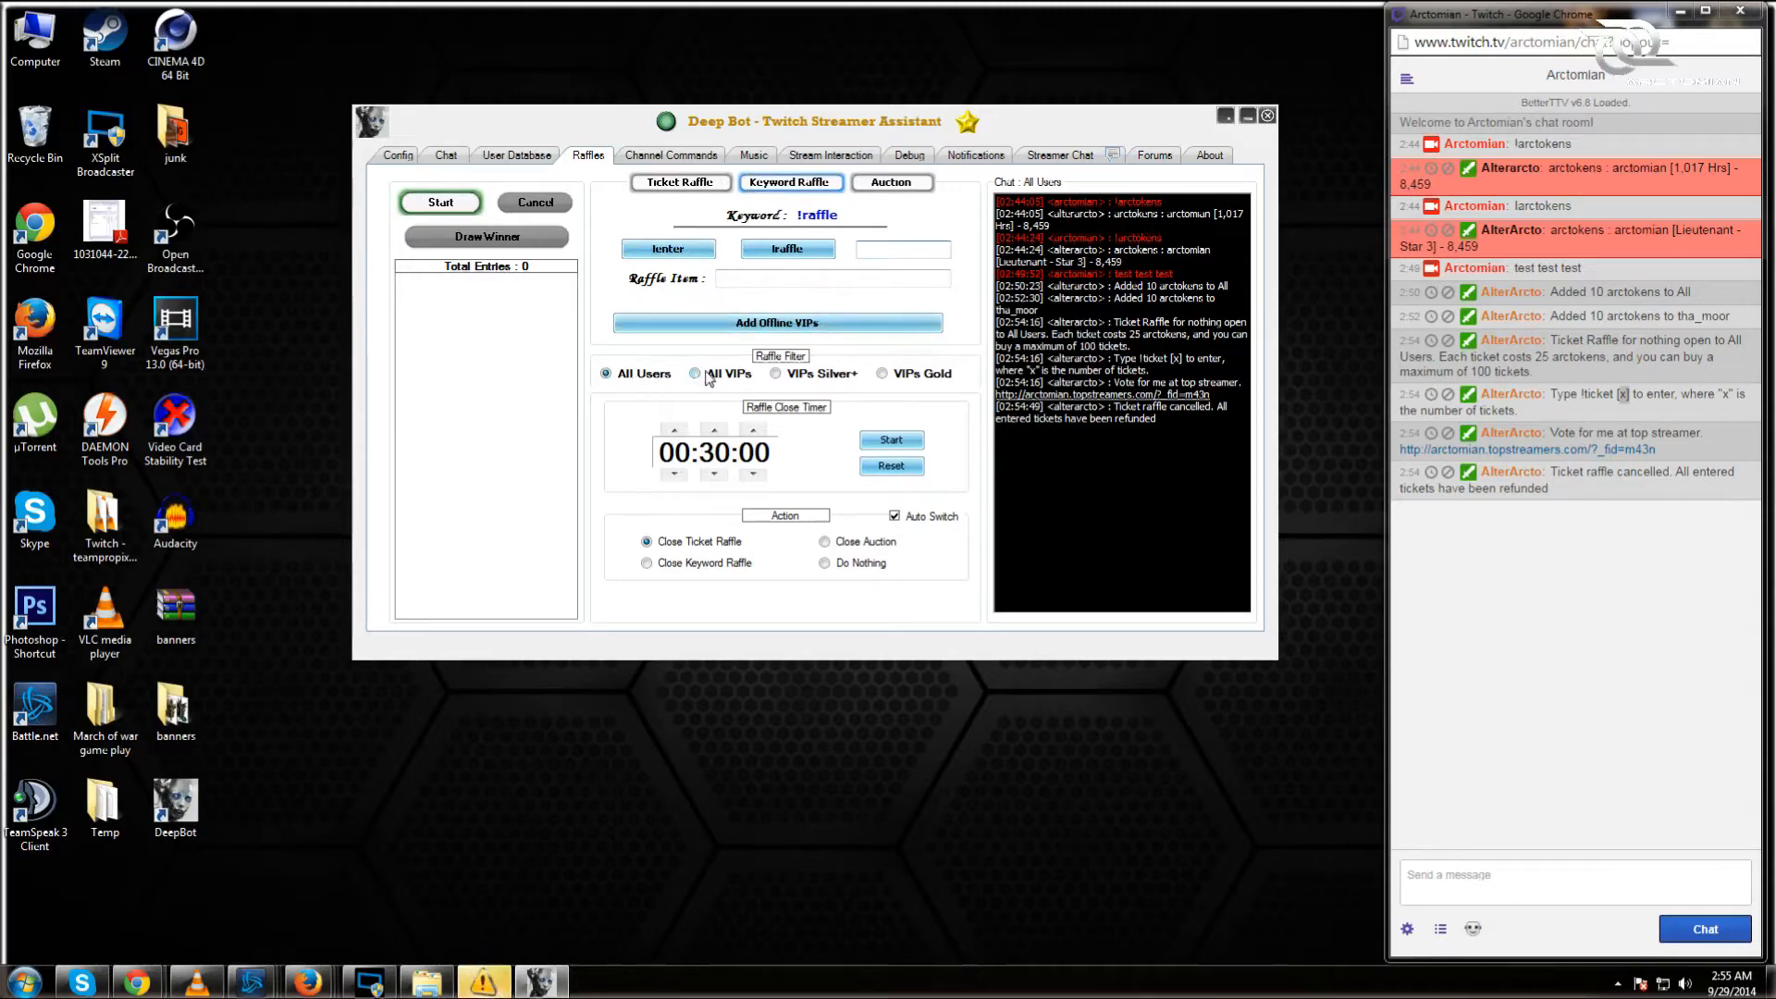
pyautogui.click(882, 264)
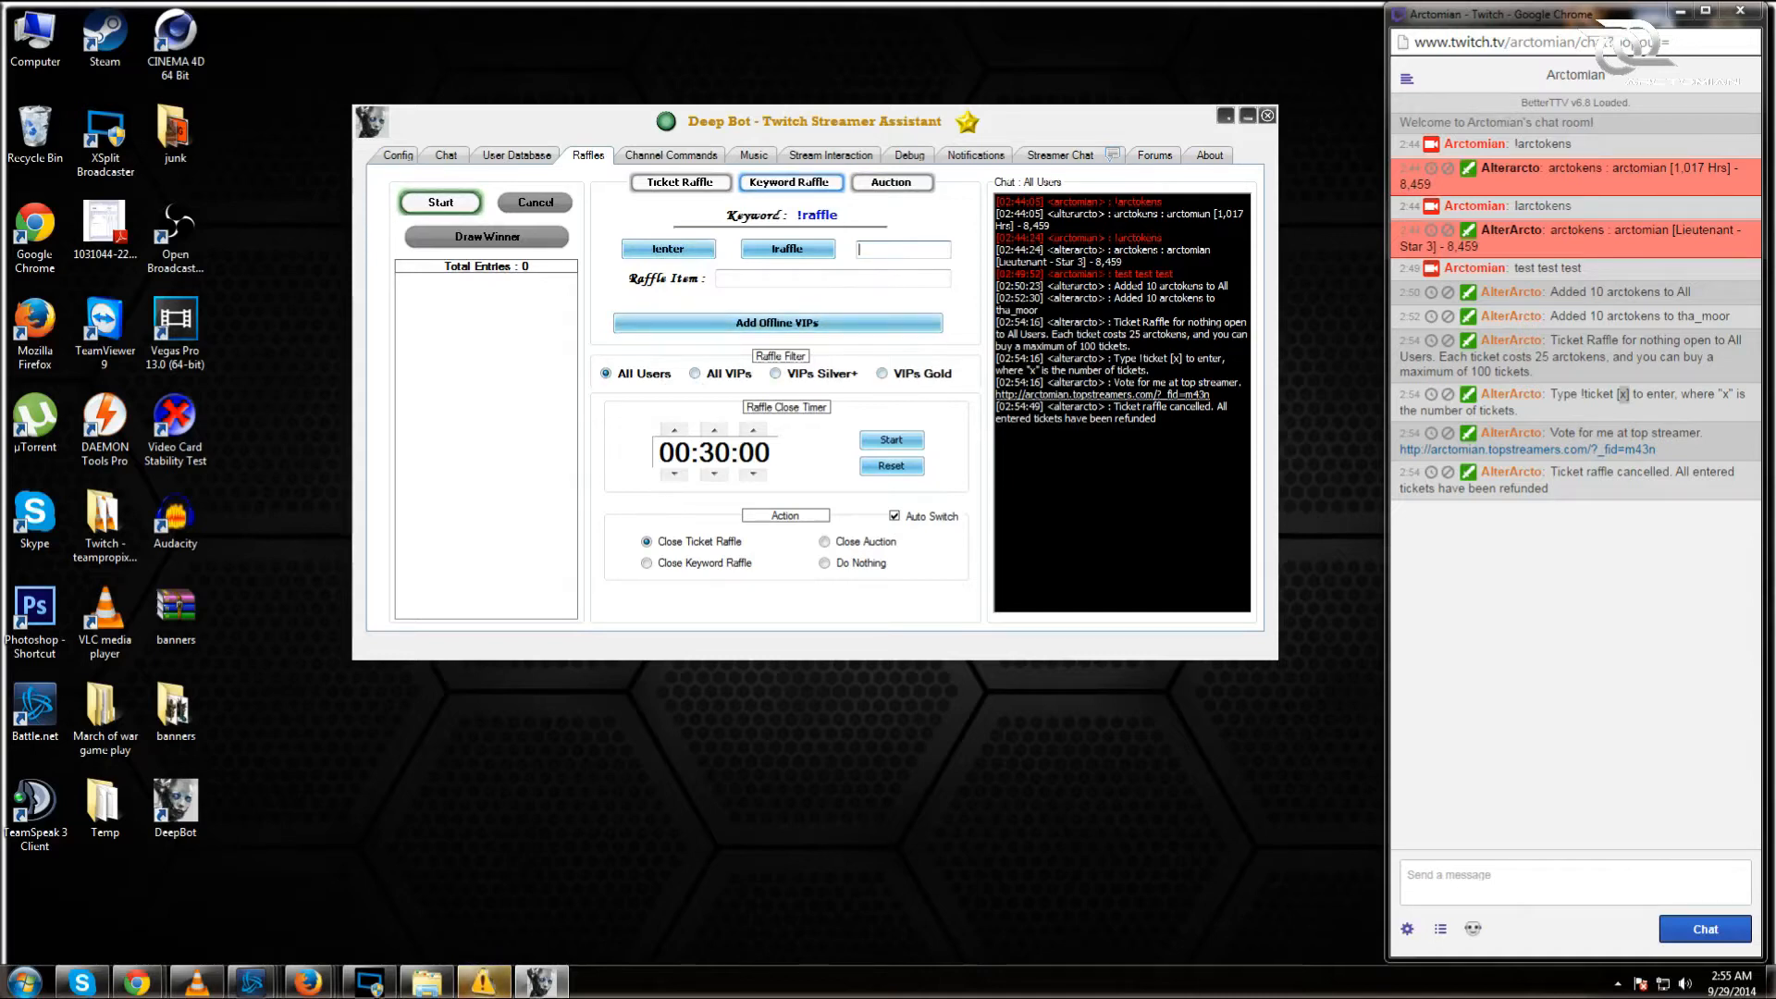
pyautogui.click(891, 183)
pyautogui.click(806, 227)
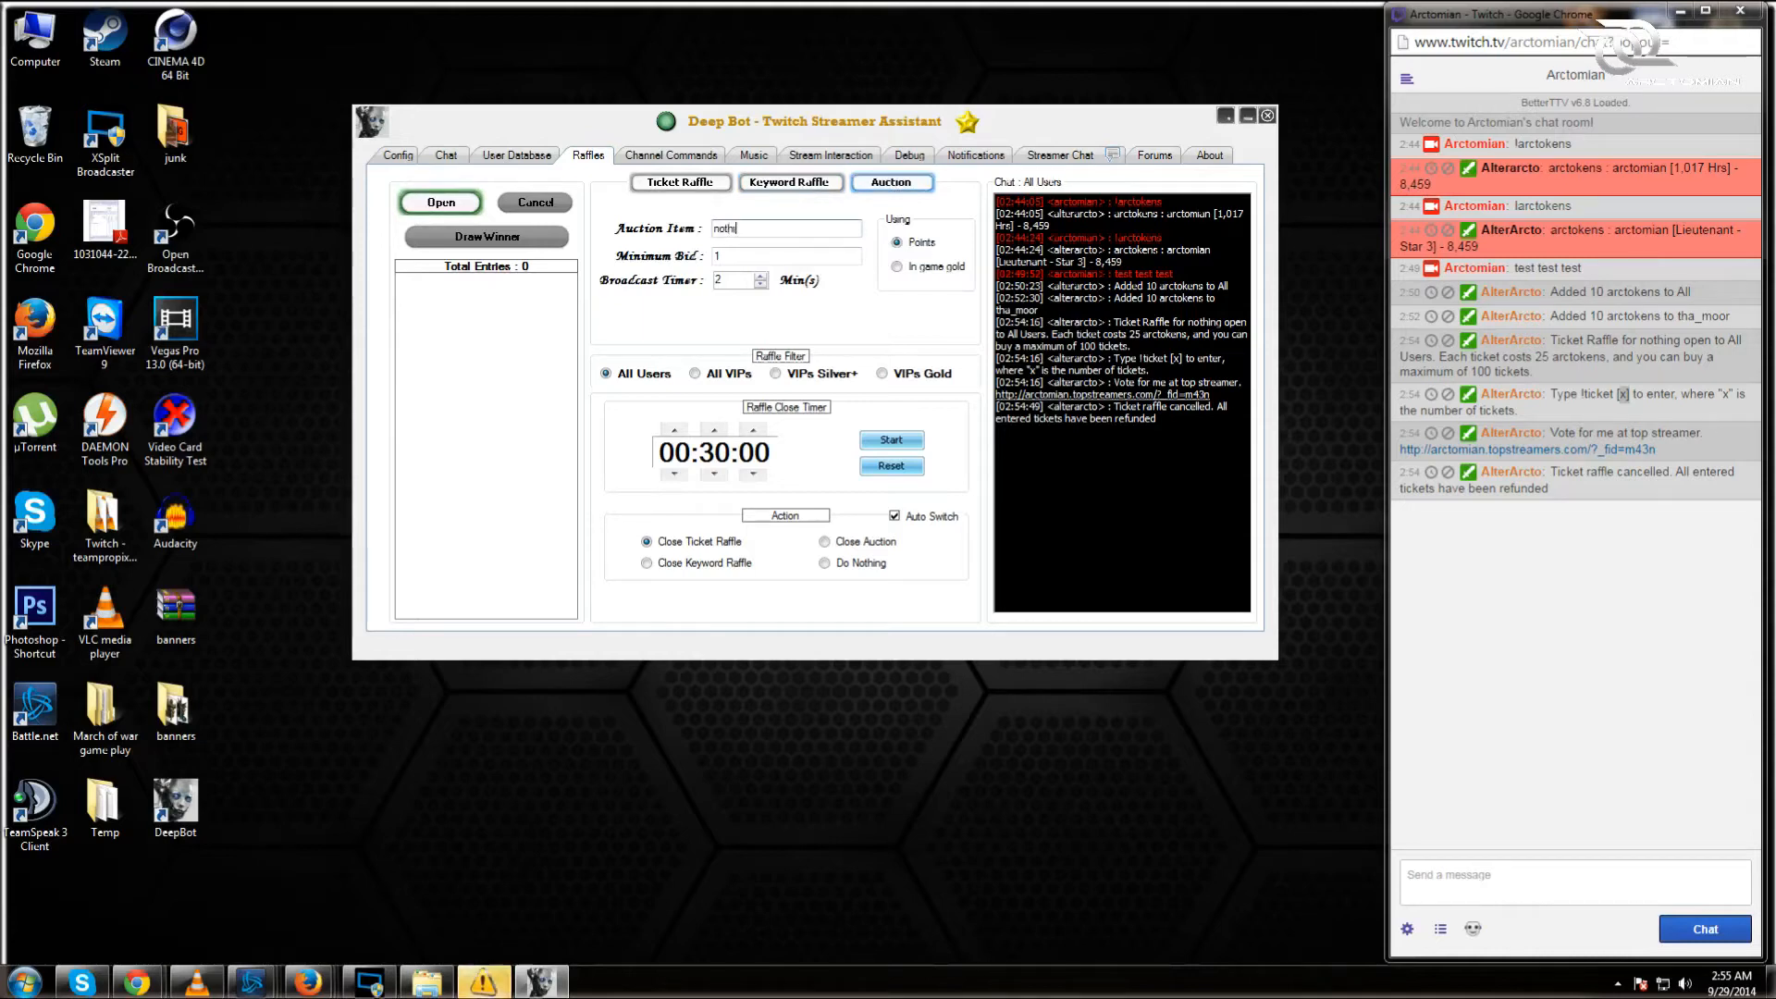
# Step: Open an auction for 'nothing' with a 50 in-game-gold minimum bid and 2-minute timer
pyautogui.write('nothing')
pyautogui.press('Tab')
pyautogui.write('50')
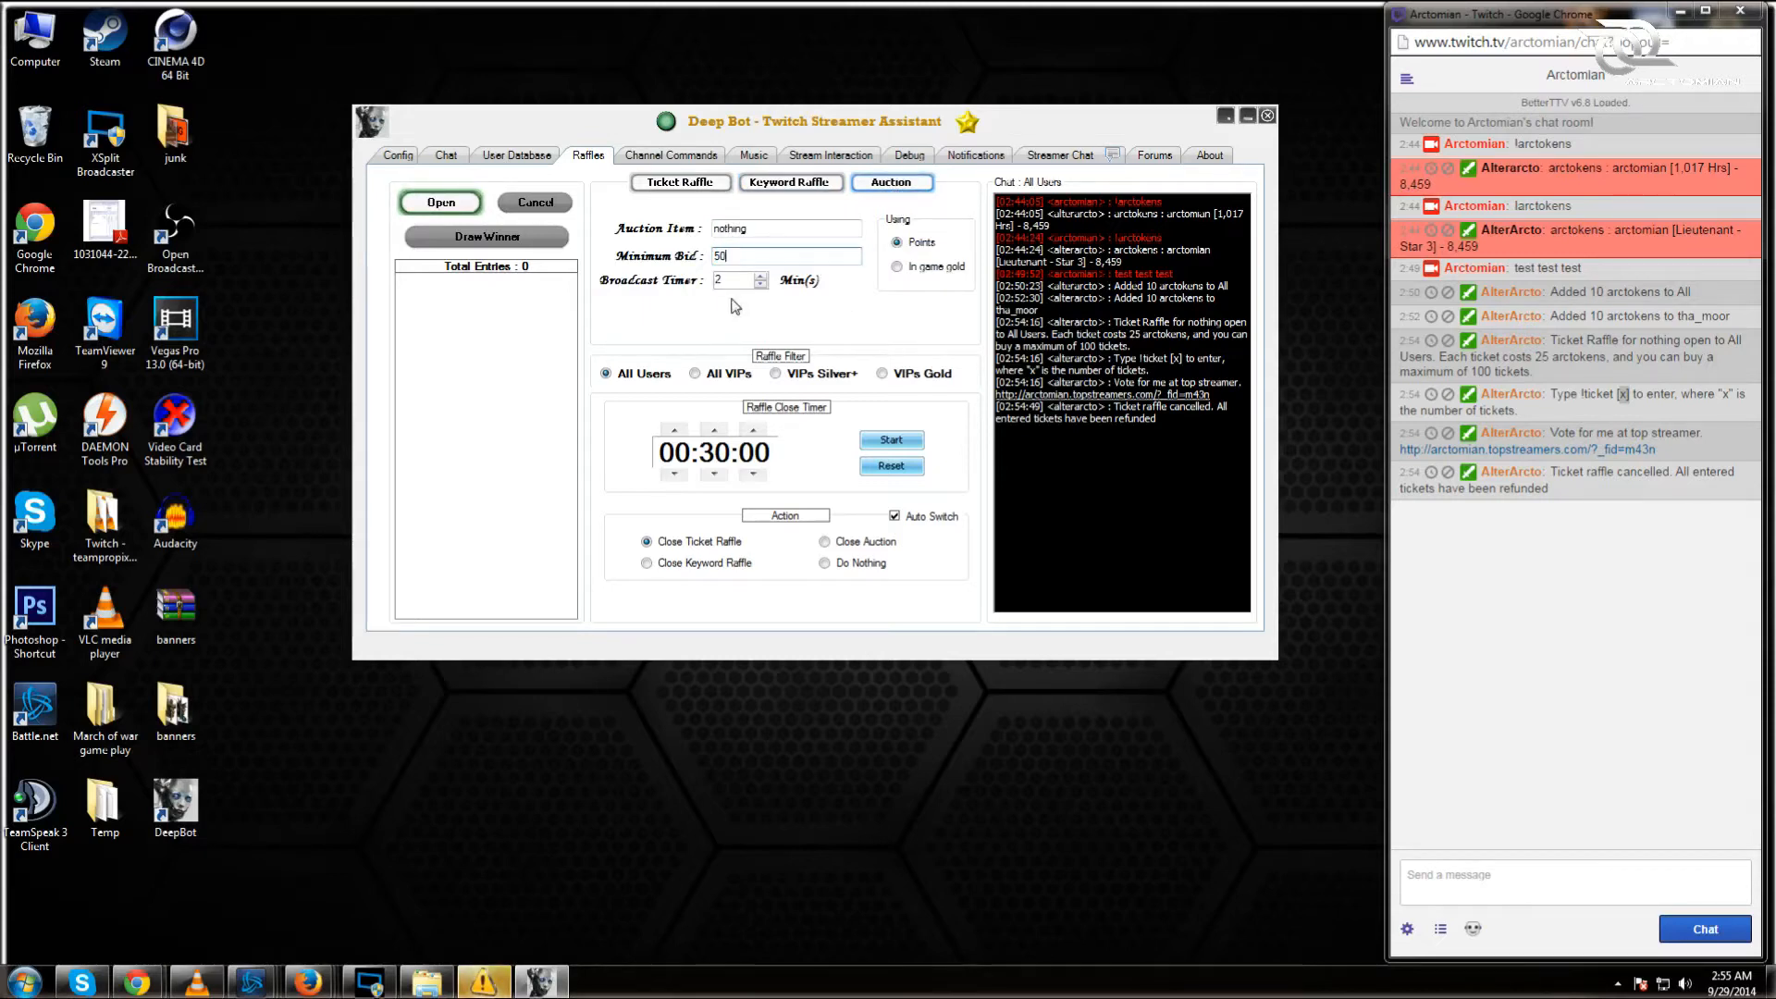
pyautogui.click(761, 277)
pyautogui.click(761, 277)
pyautogui.click(761, 277)
pyautogui.doubleClick(717, 280)
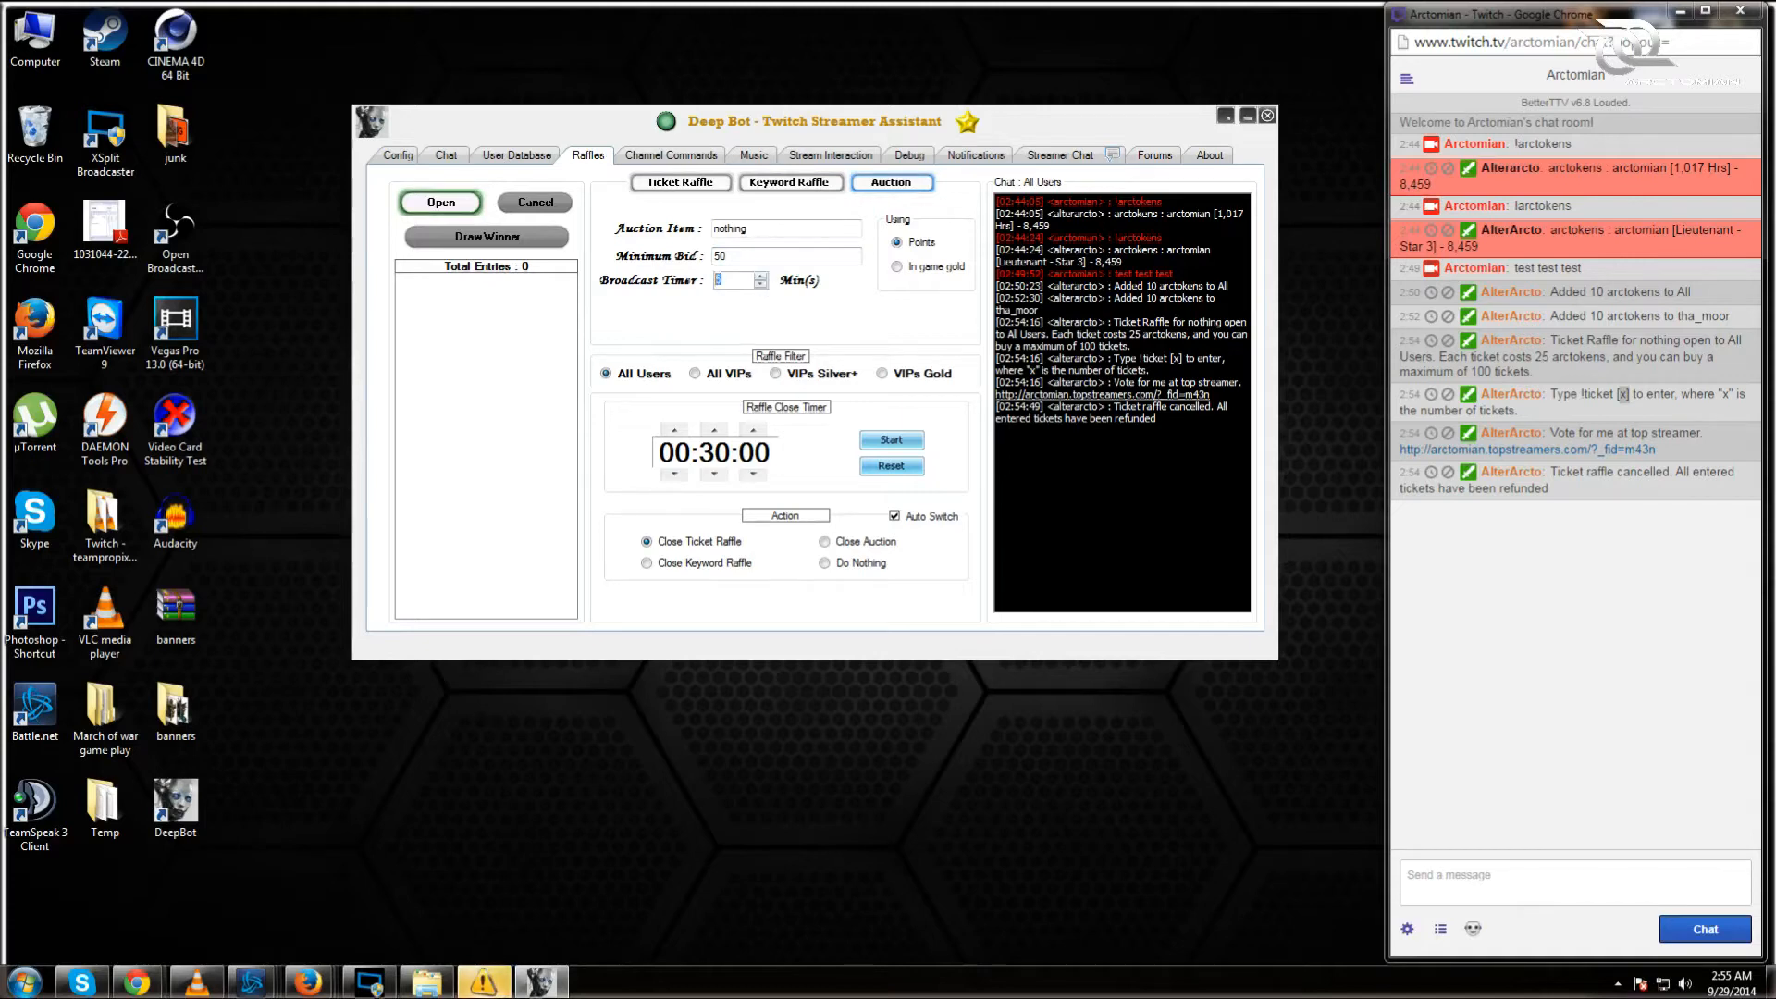
pyautogui.write('2')
pyautogui.click(900, 269)
pyautogui.click(914, 433)
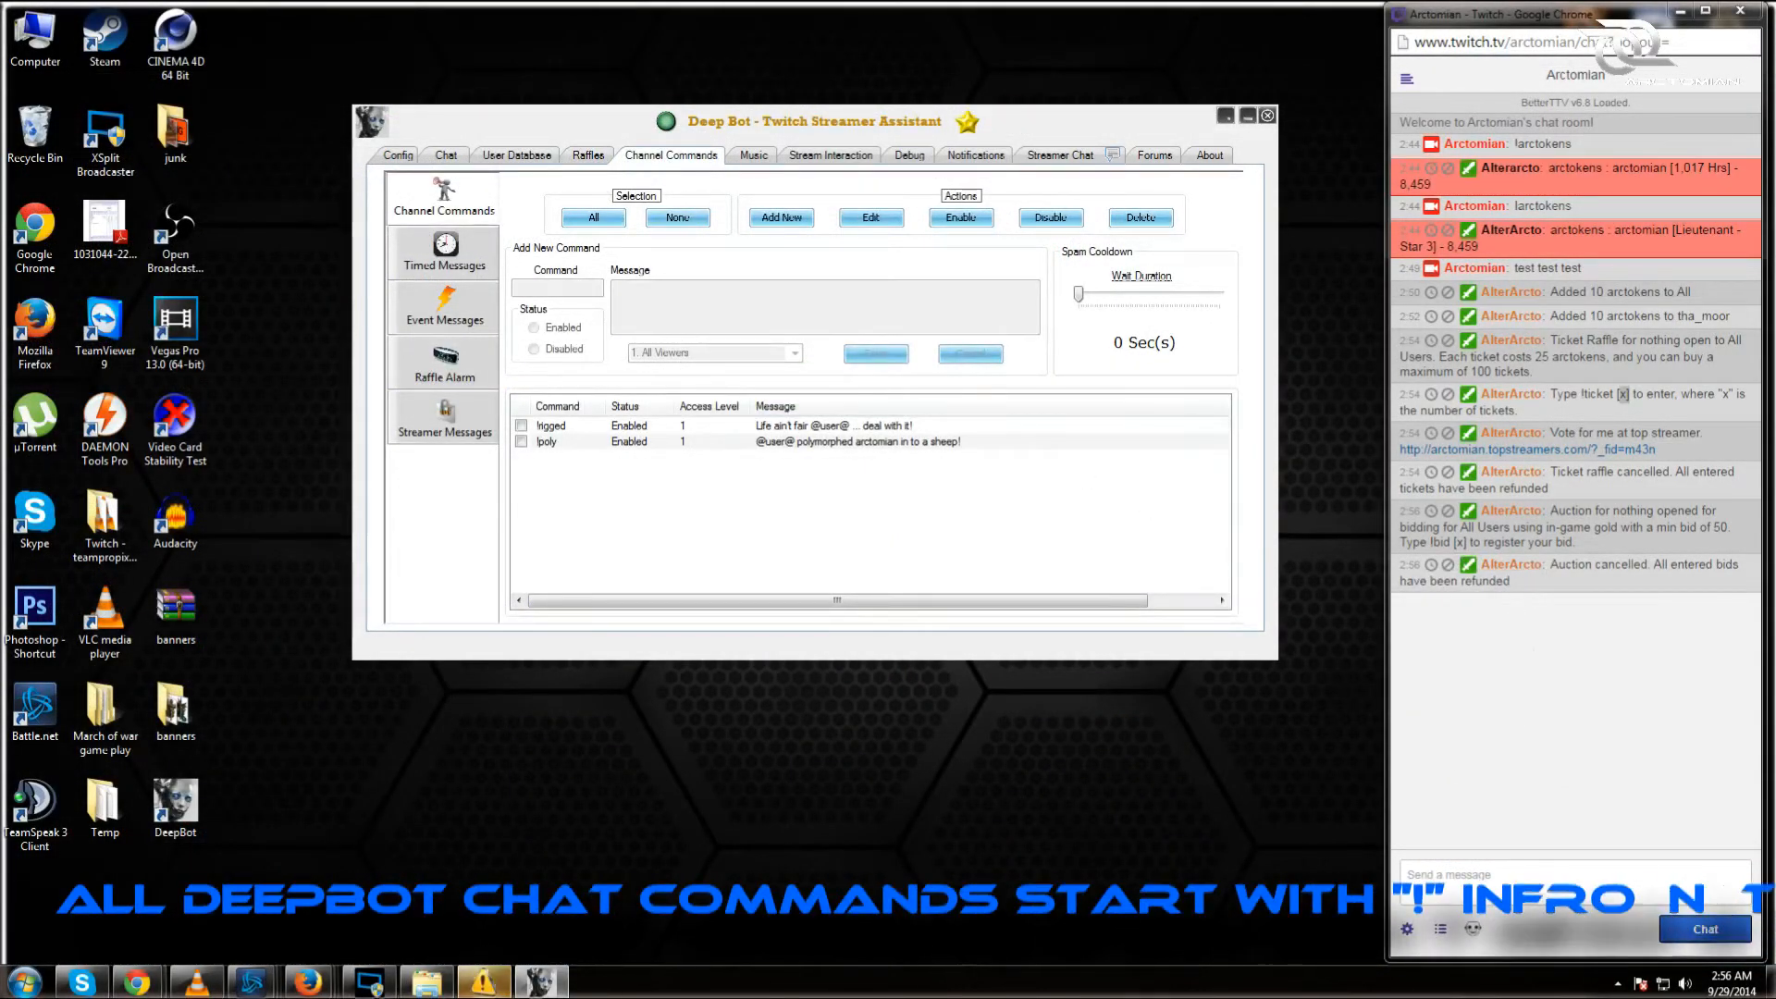
# Step: Reload the Twitch chat popup in Chrome to clear the old messages
pyautogui.click(1543, 43)
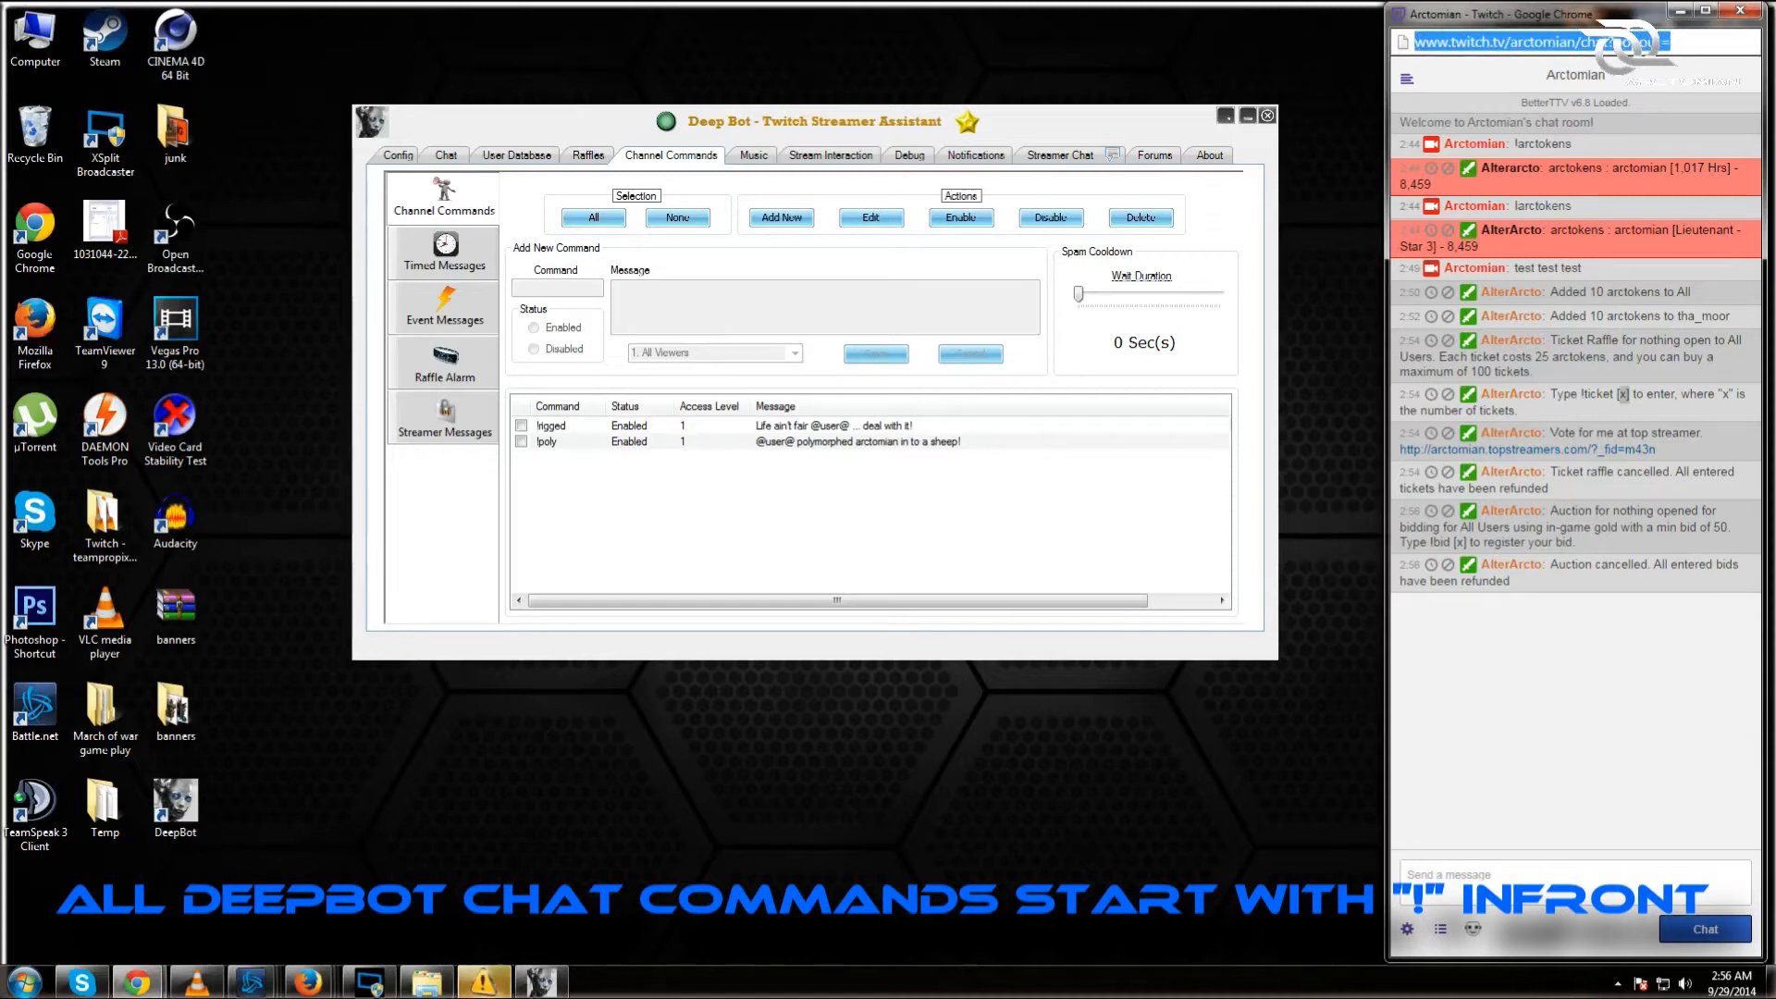
pyautogui.press('Return')
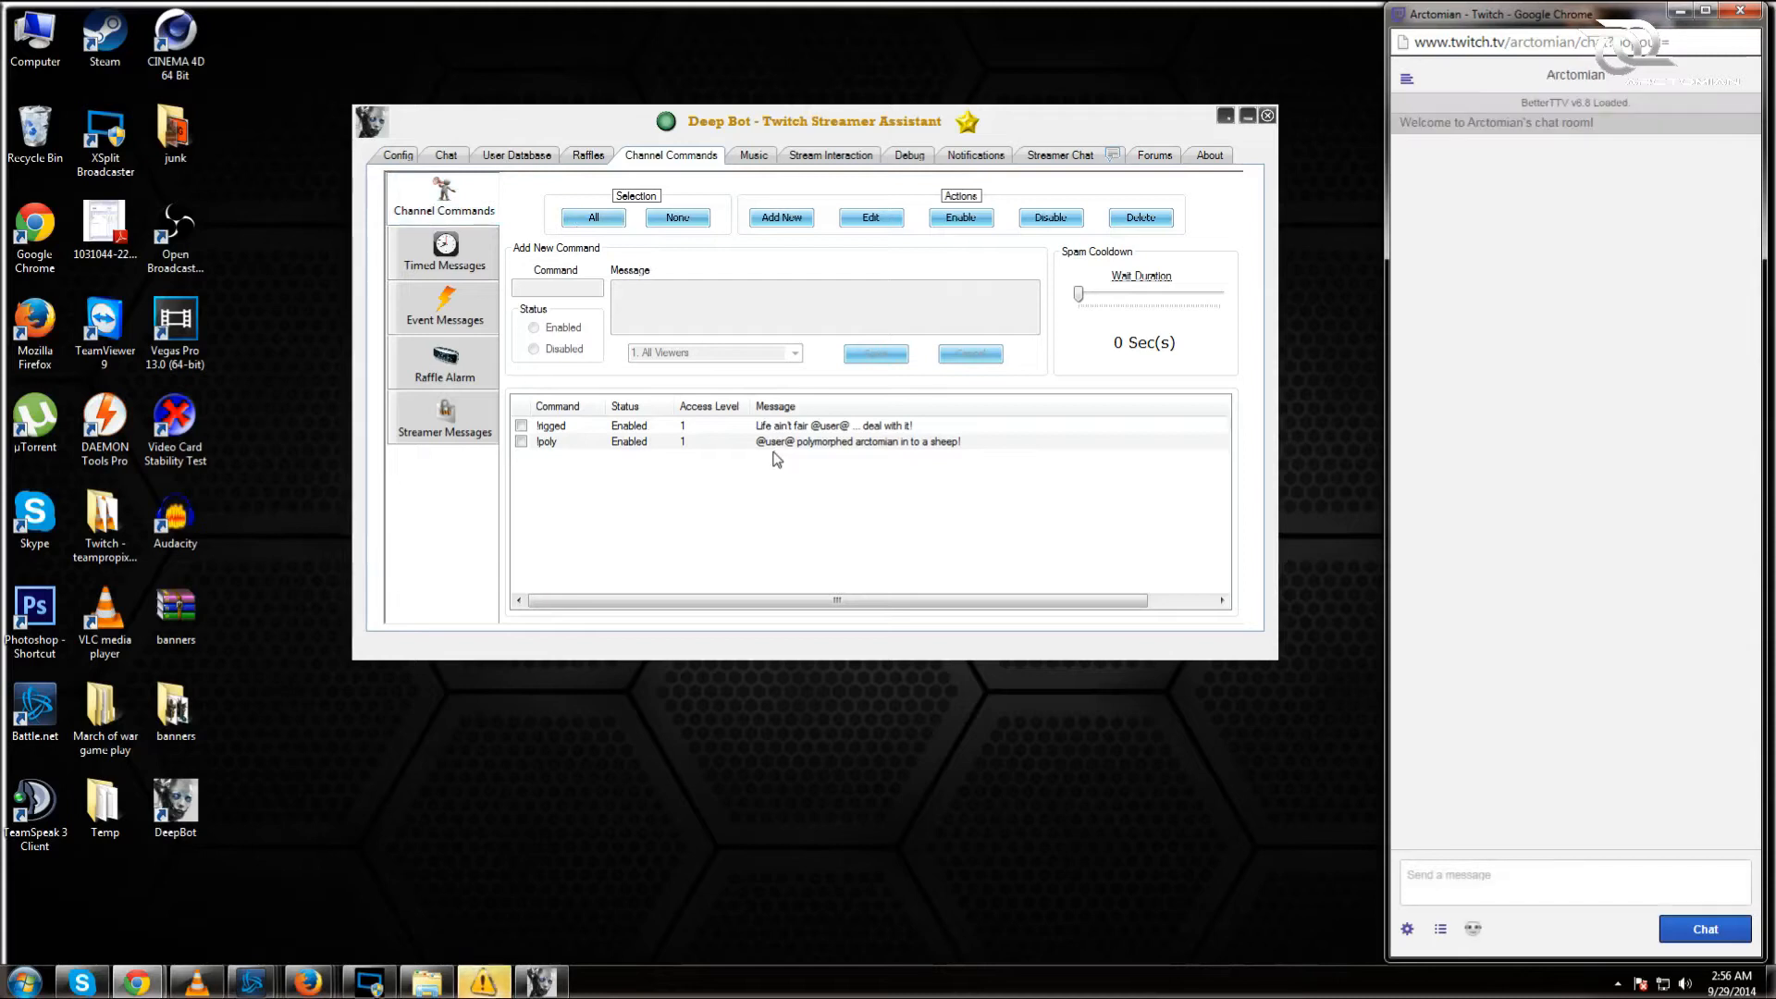
# Step: Create and enable a !deepbot command replying 'o my god i love deepbot so much <3'
pyautogui.click(799, 223)
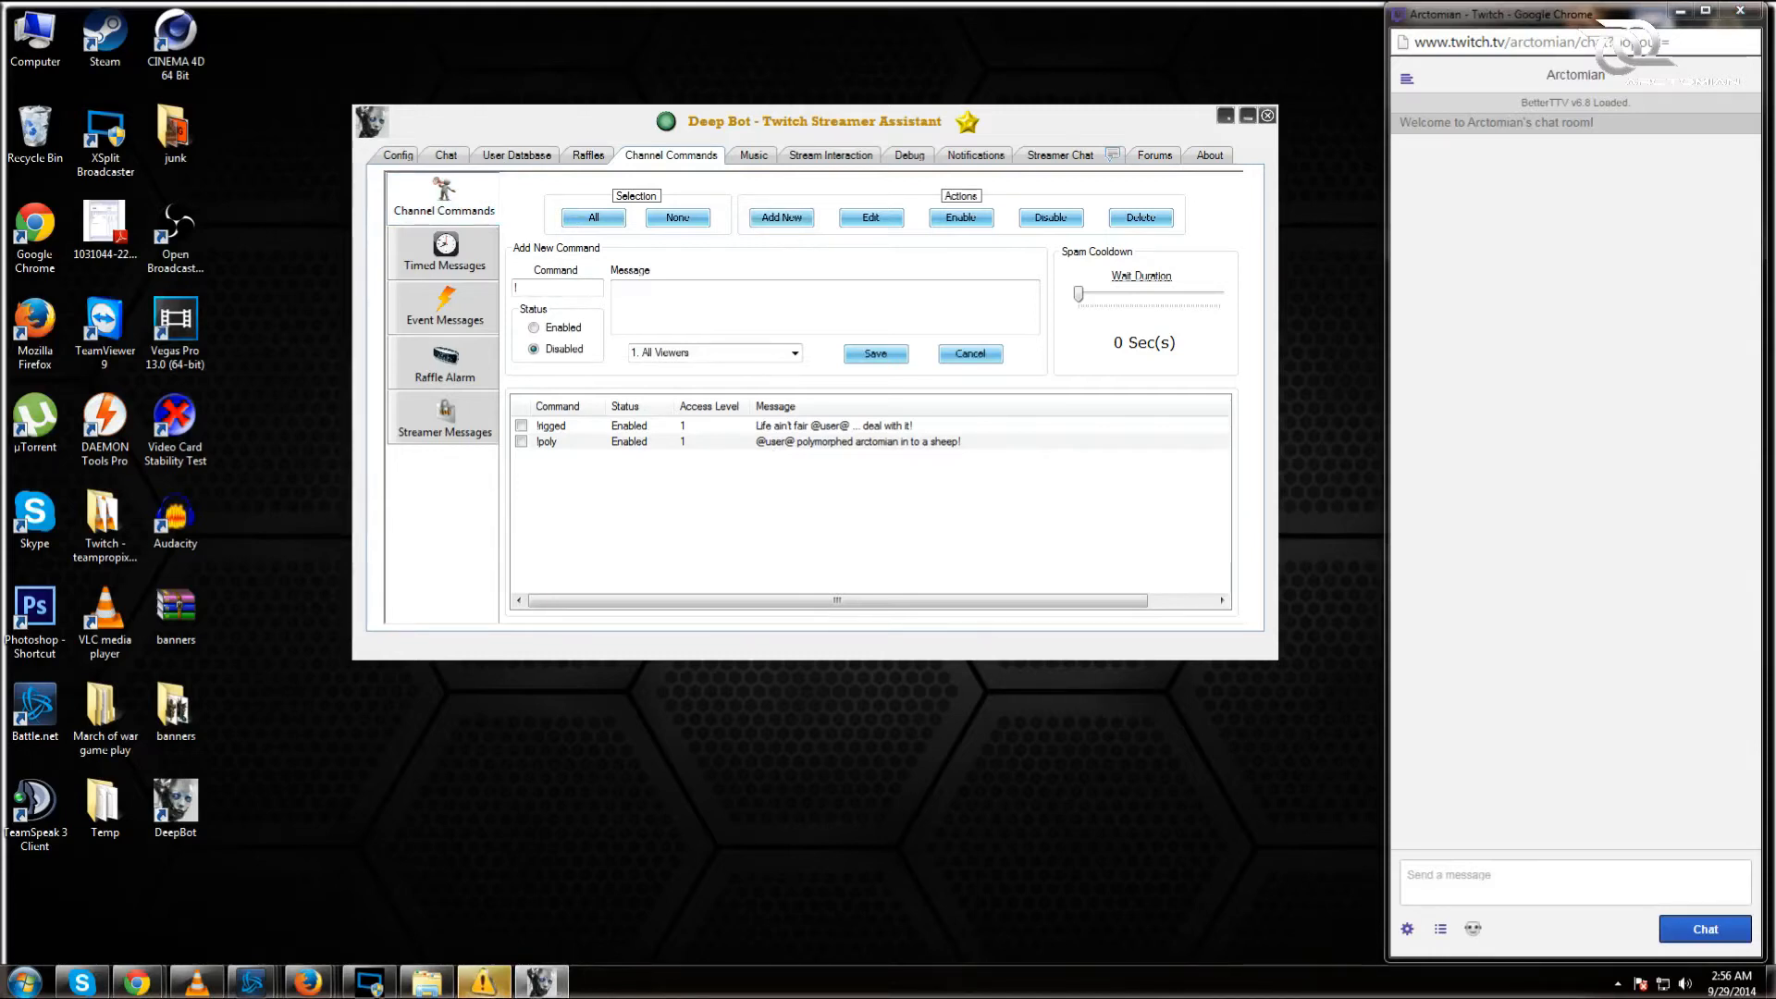
pyautogui.write('deepbot')
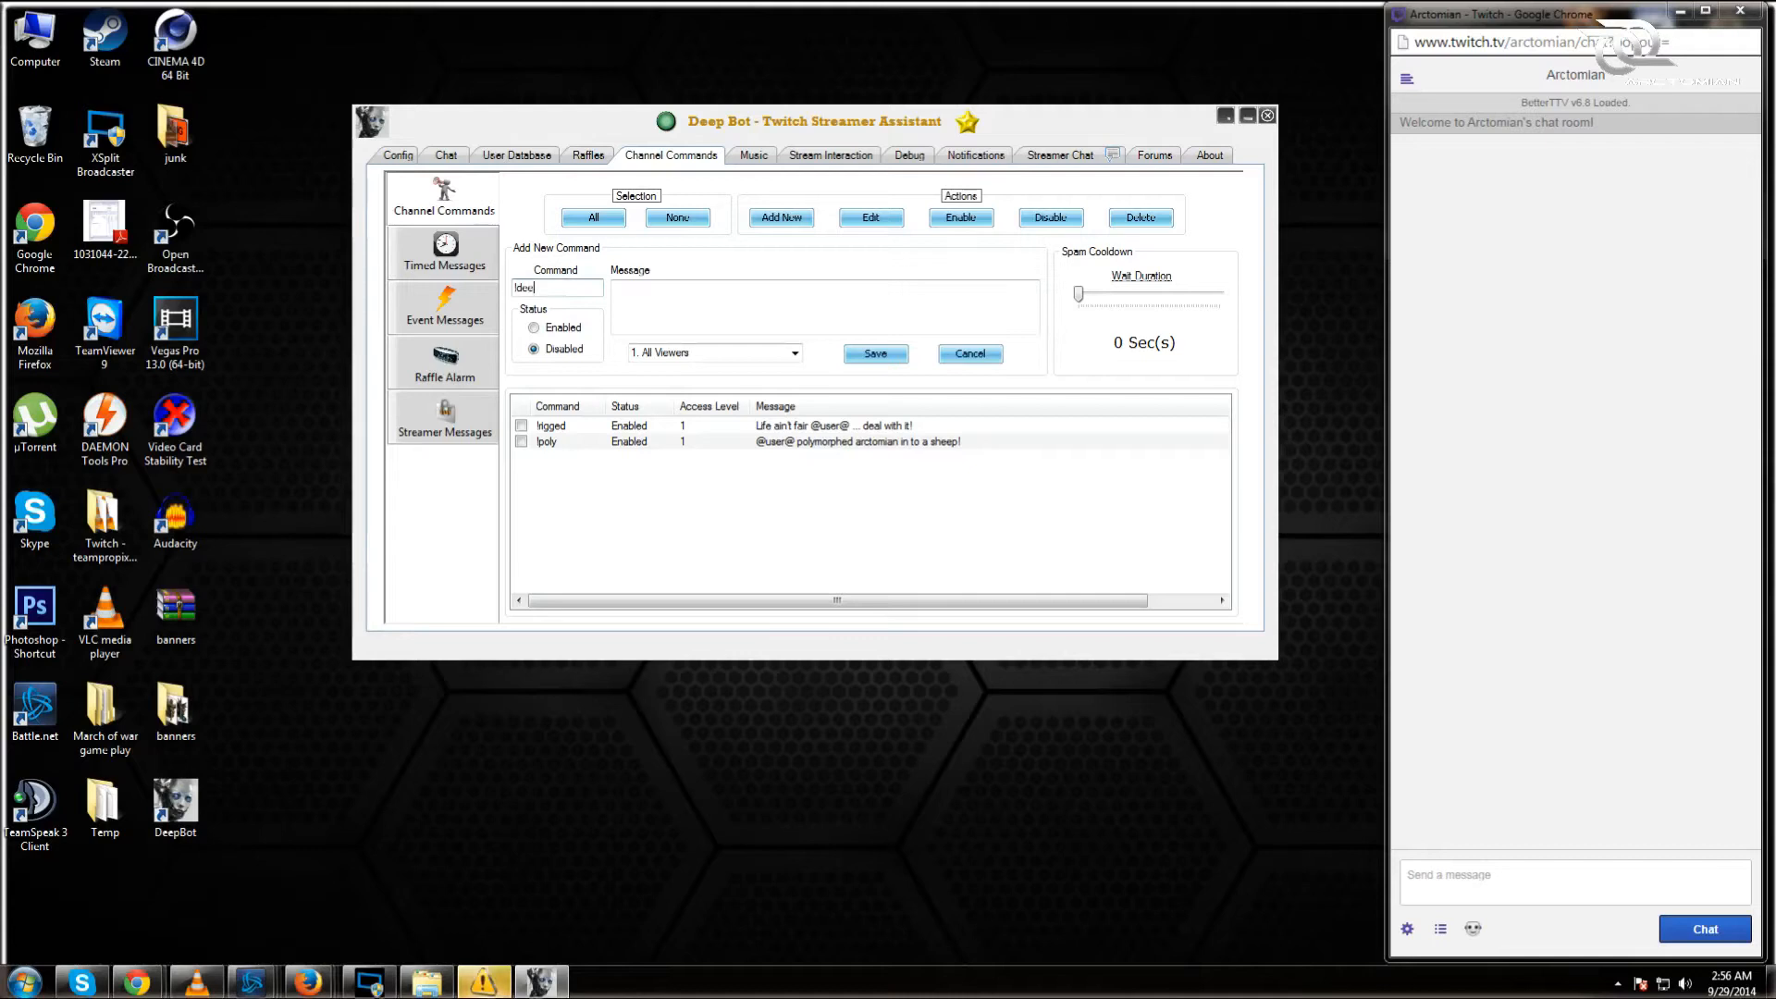
pyautogui.click(925, 283)
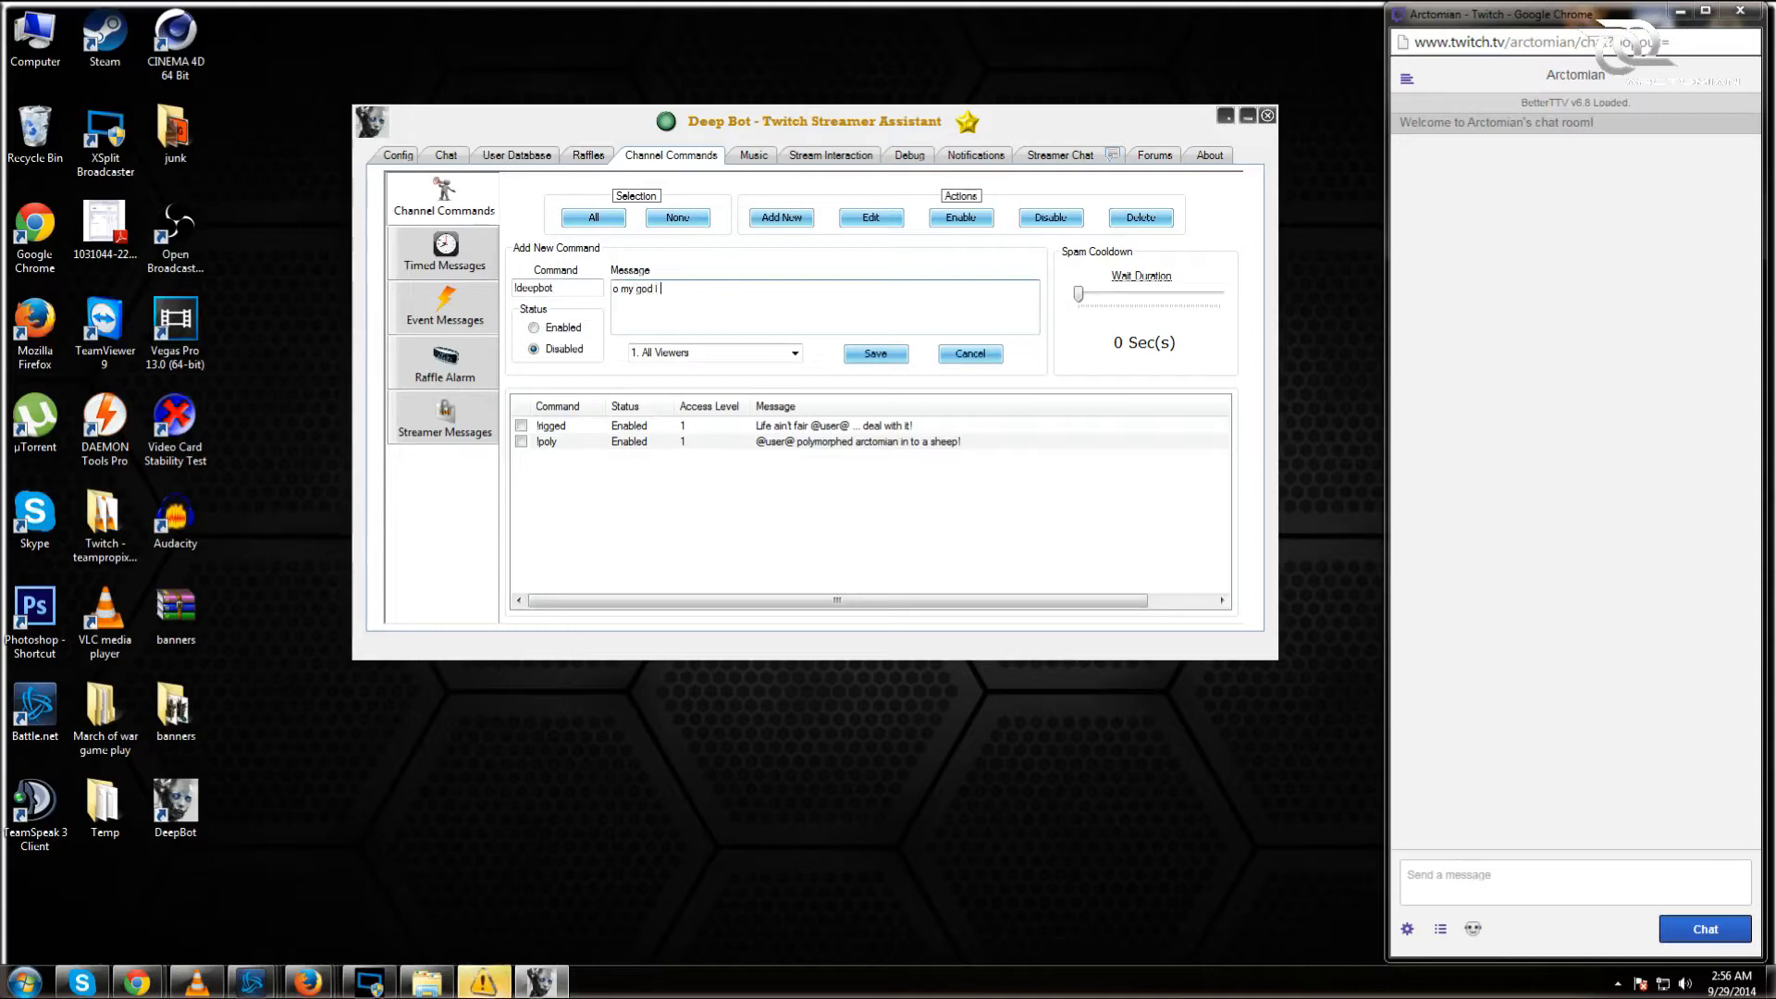
pyautogui.write('o my god i love deepbot so much <3')
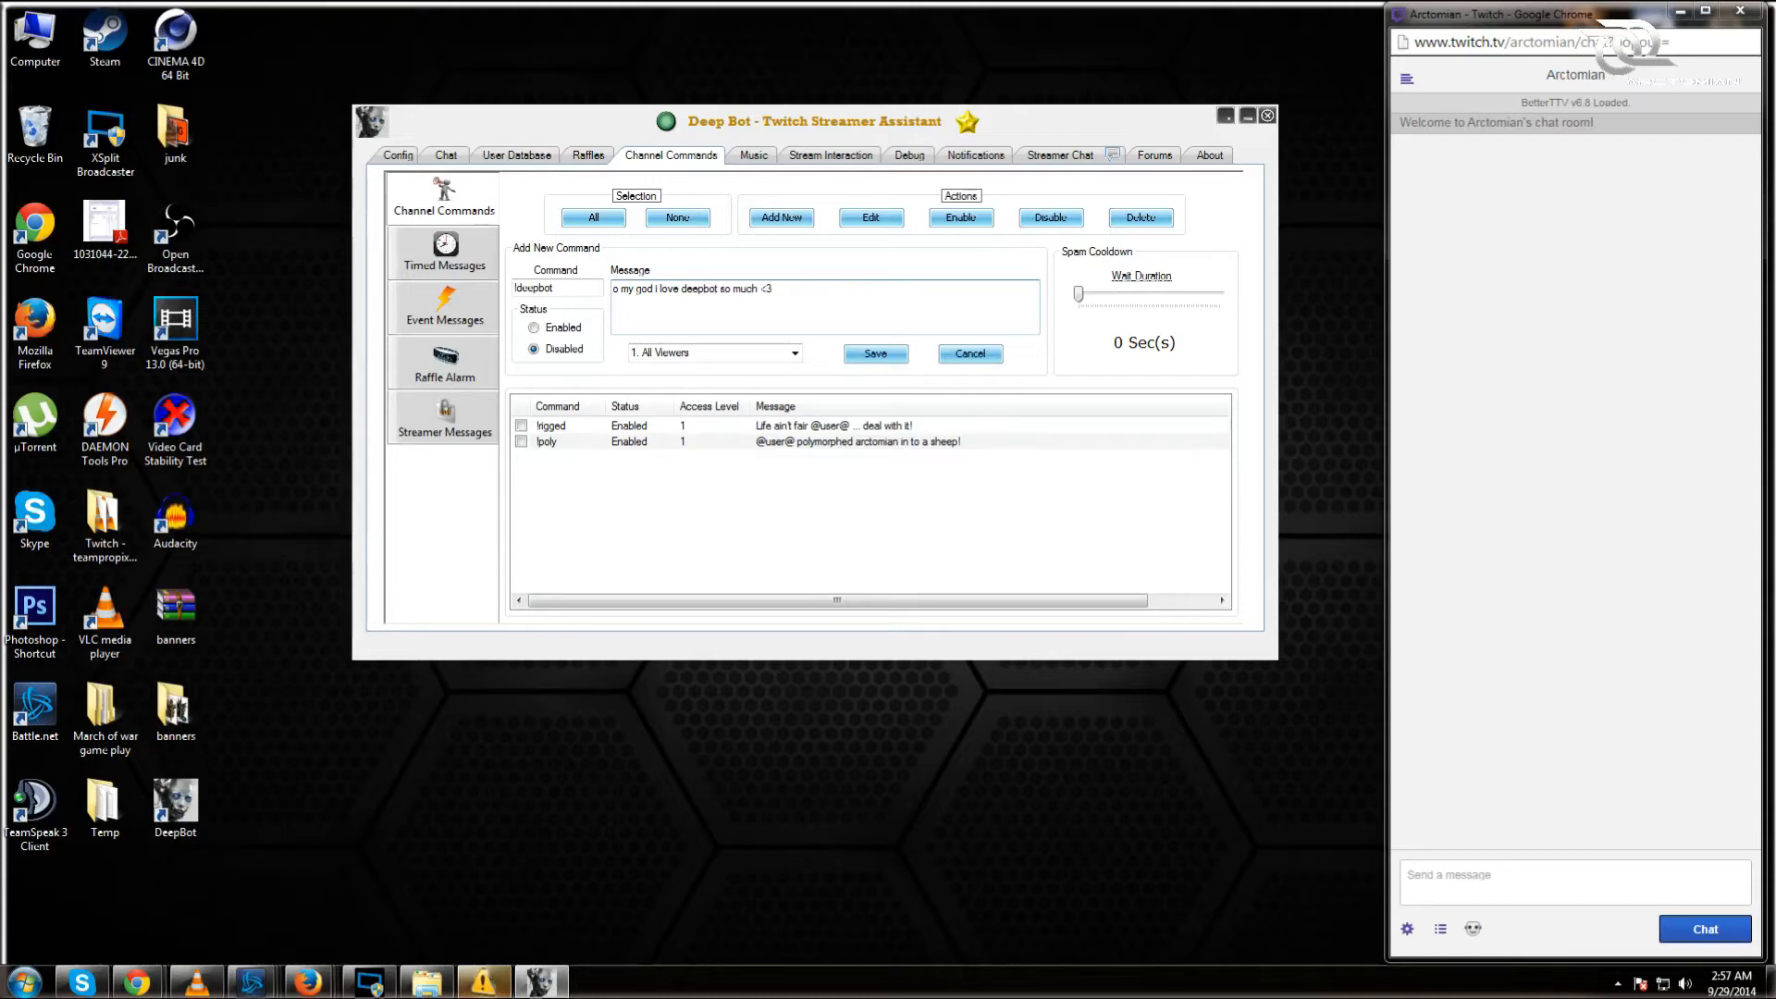
pyautogui.click(875, 353)
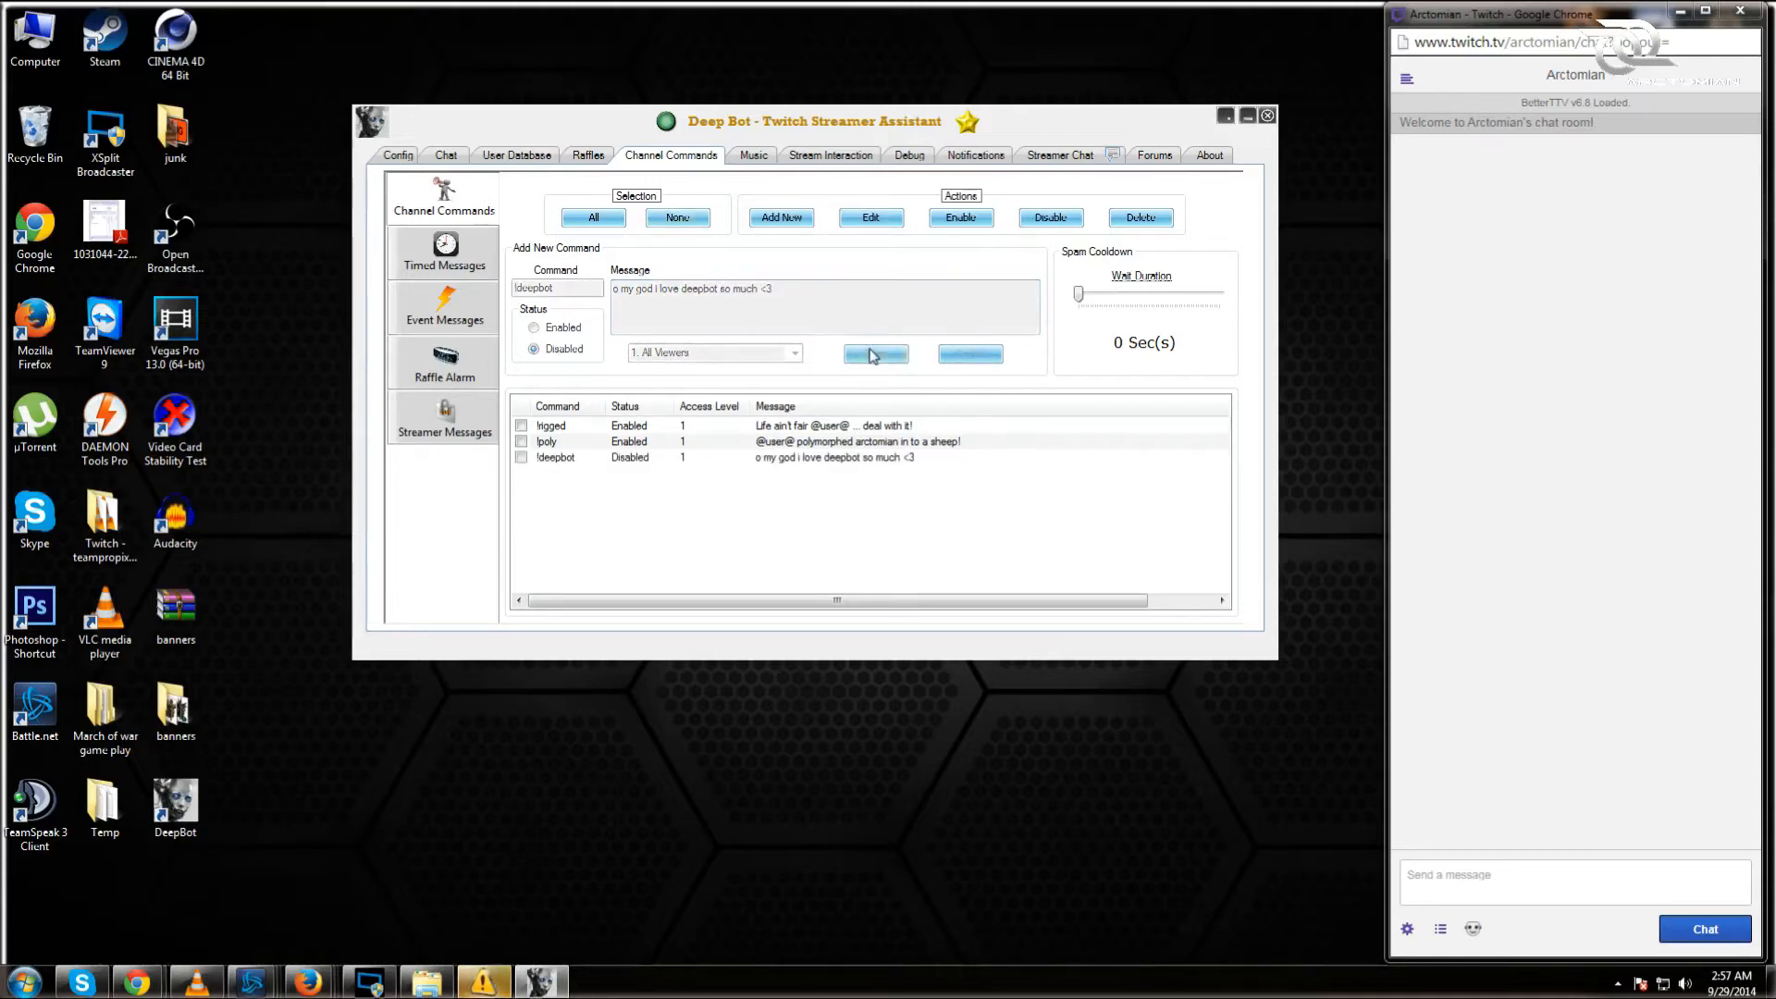
pyautogui.click(596, 218)
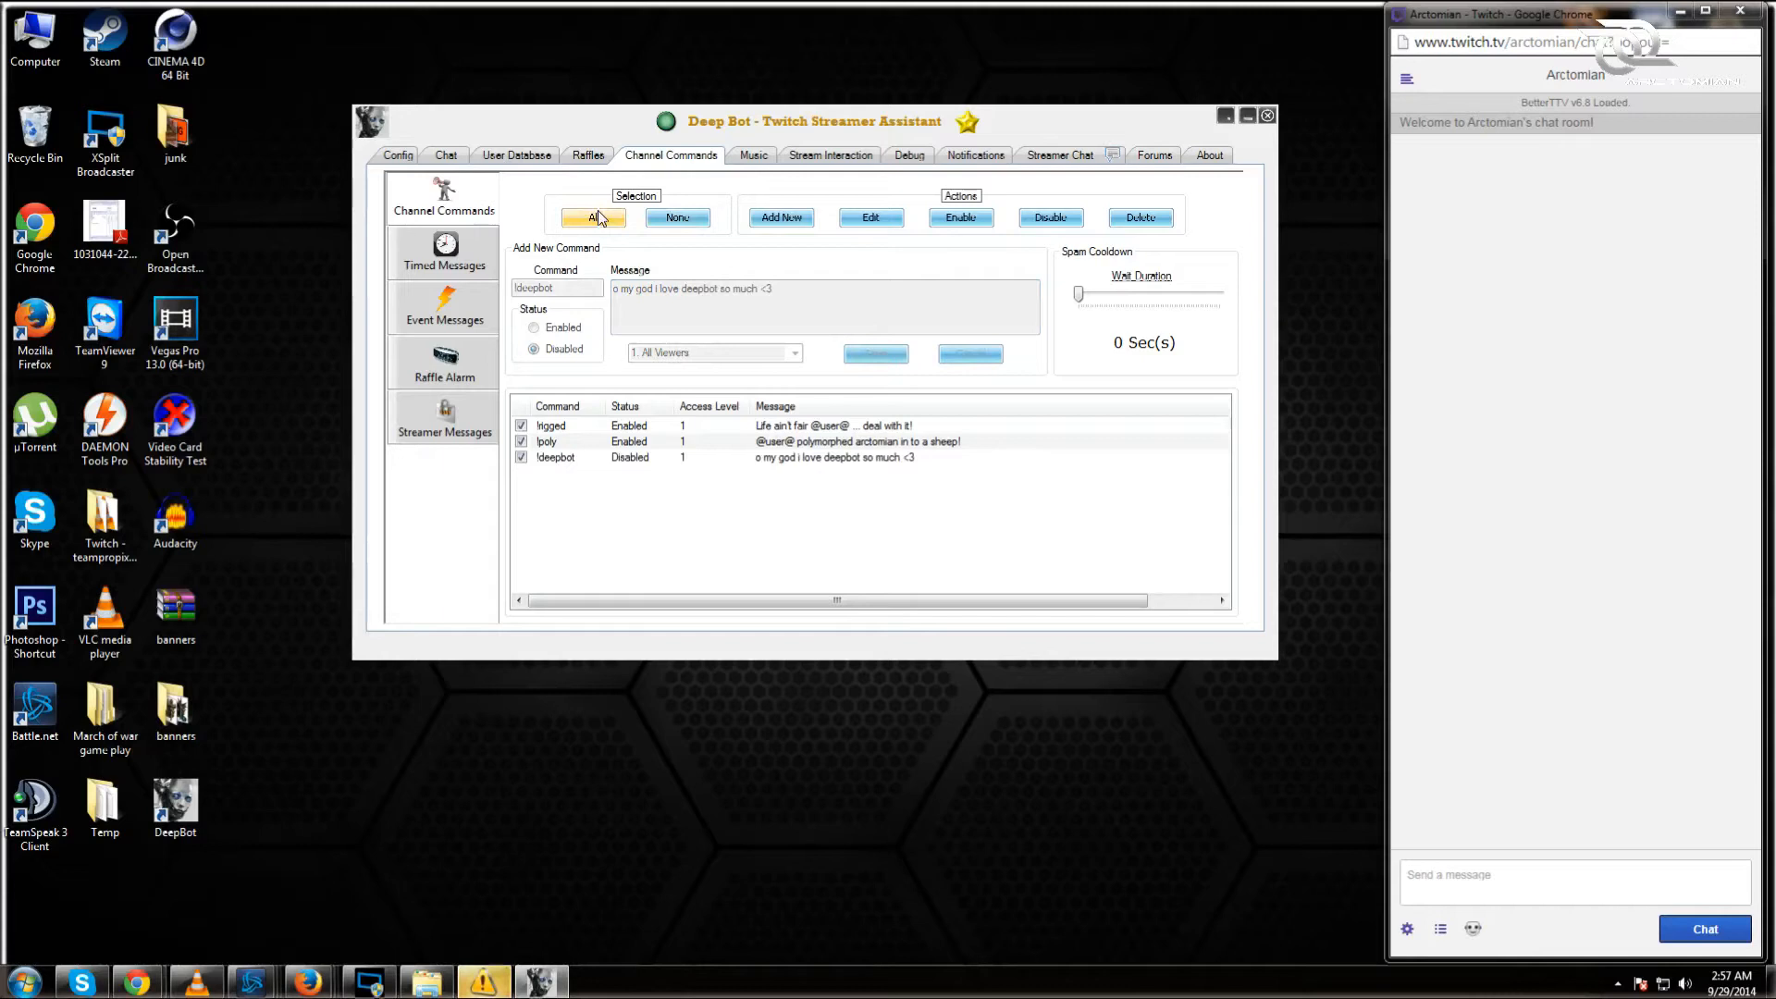
pyautogui.click(971, 222)
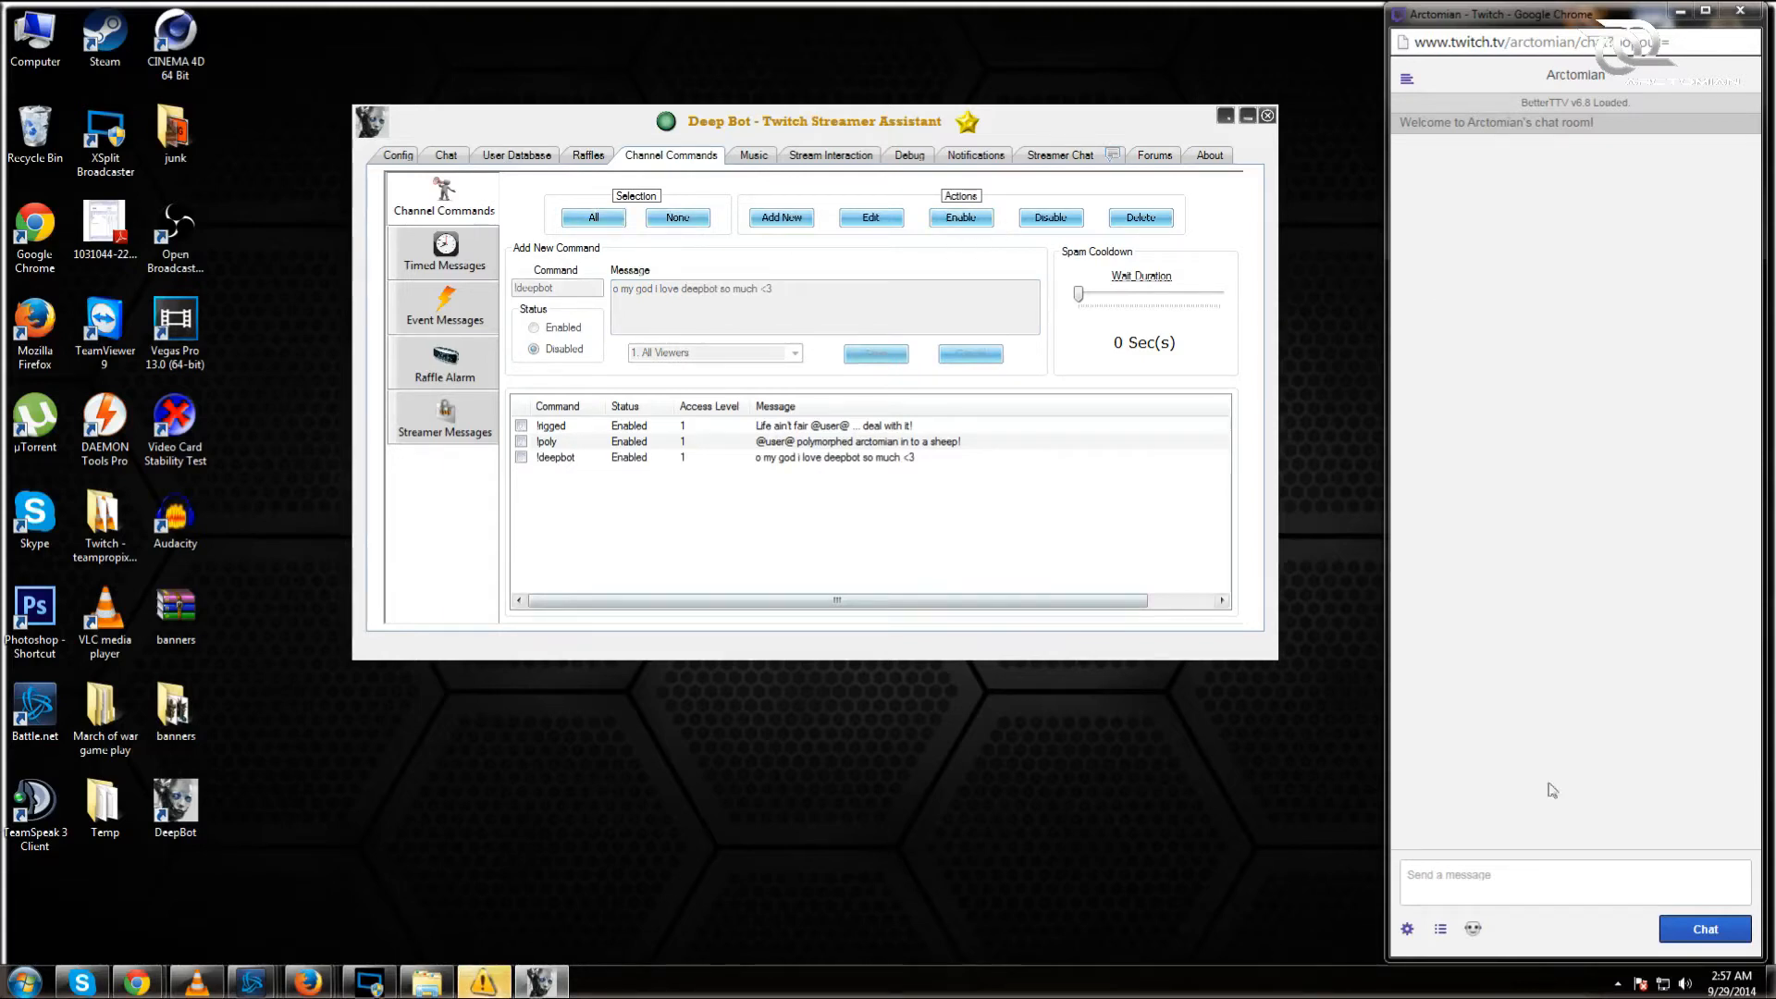
pyautogui.click(1554, 883)
# Step: Send !deepbot and then !ts in Twitch chat to test the bot's replies
pyautogui.write('!deepbot')
pyautogui.press('Return')
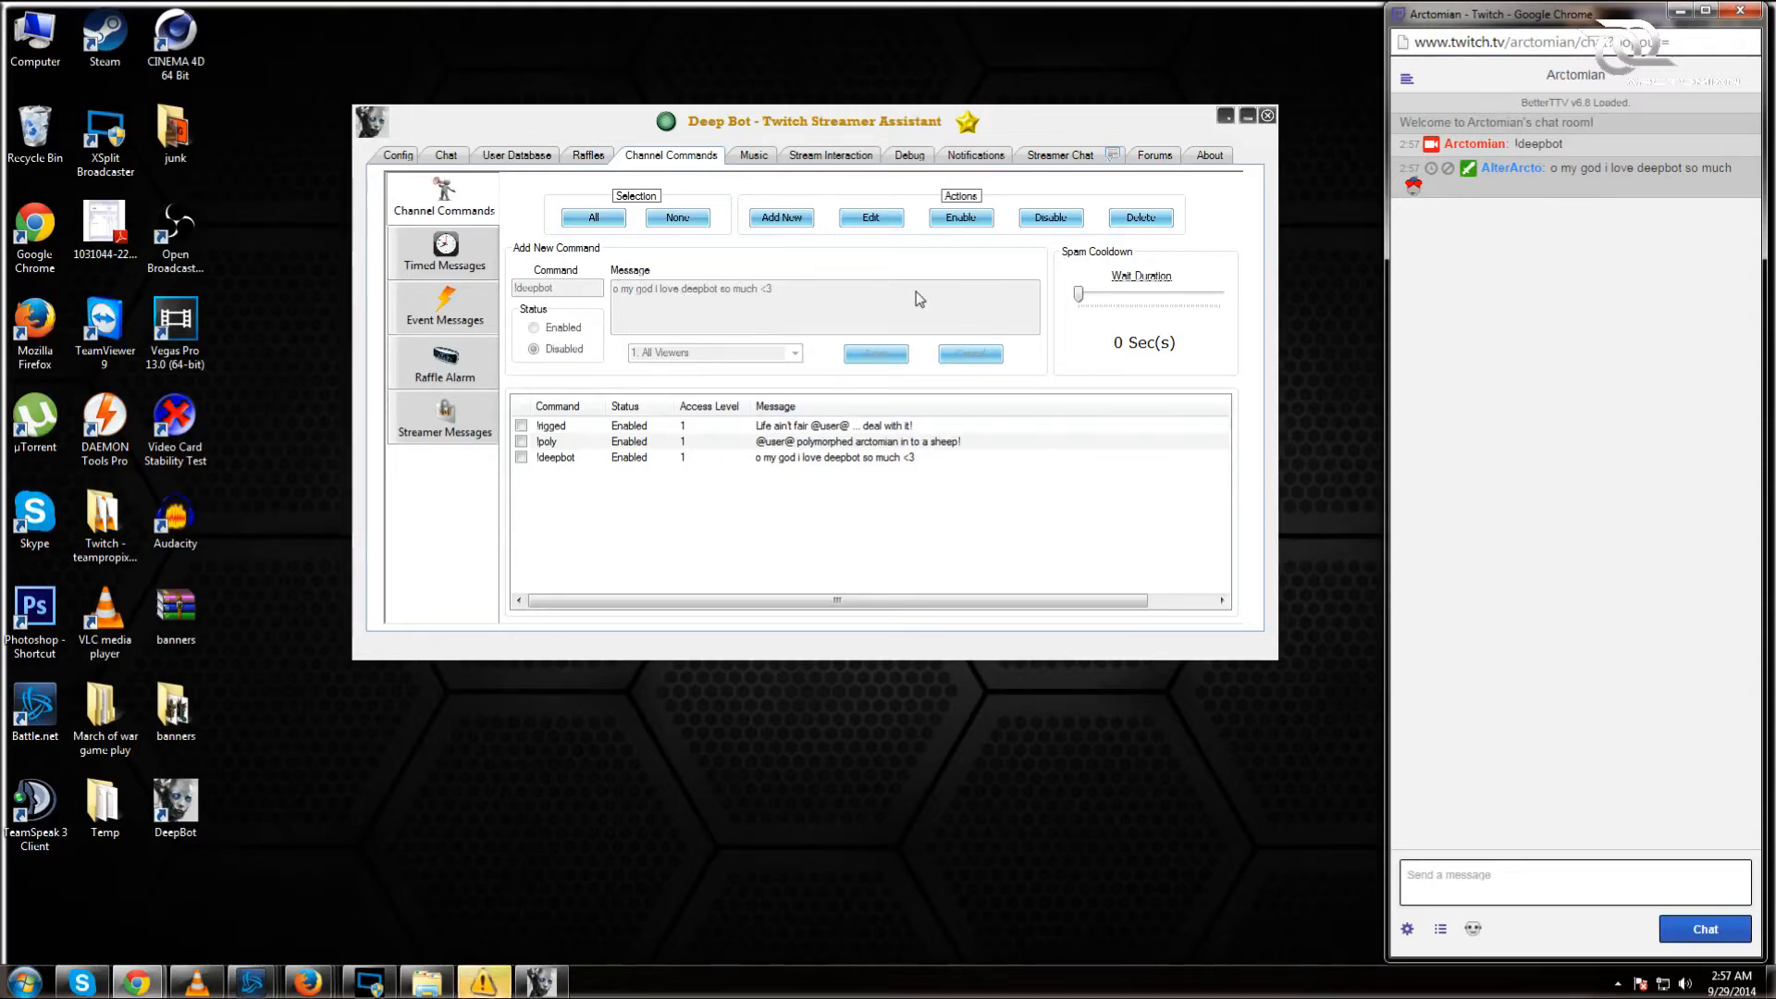
pyautogui.write('!ts')
pyautogui.press('Return')
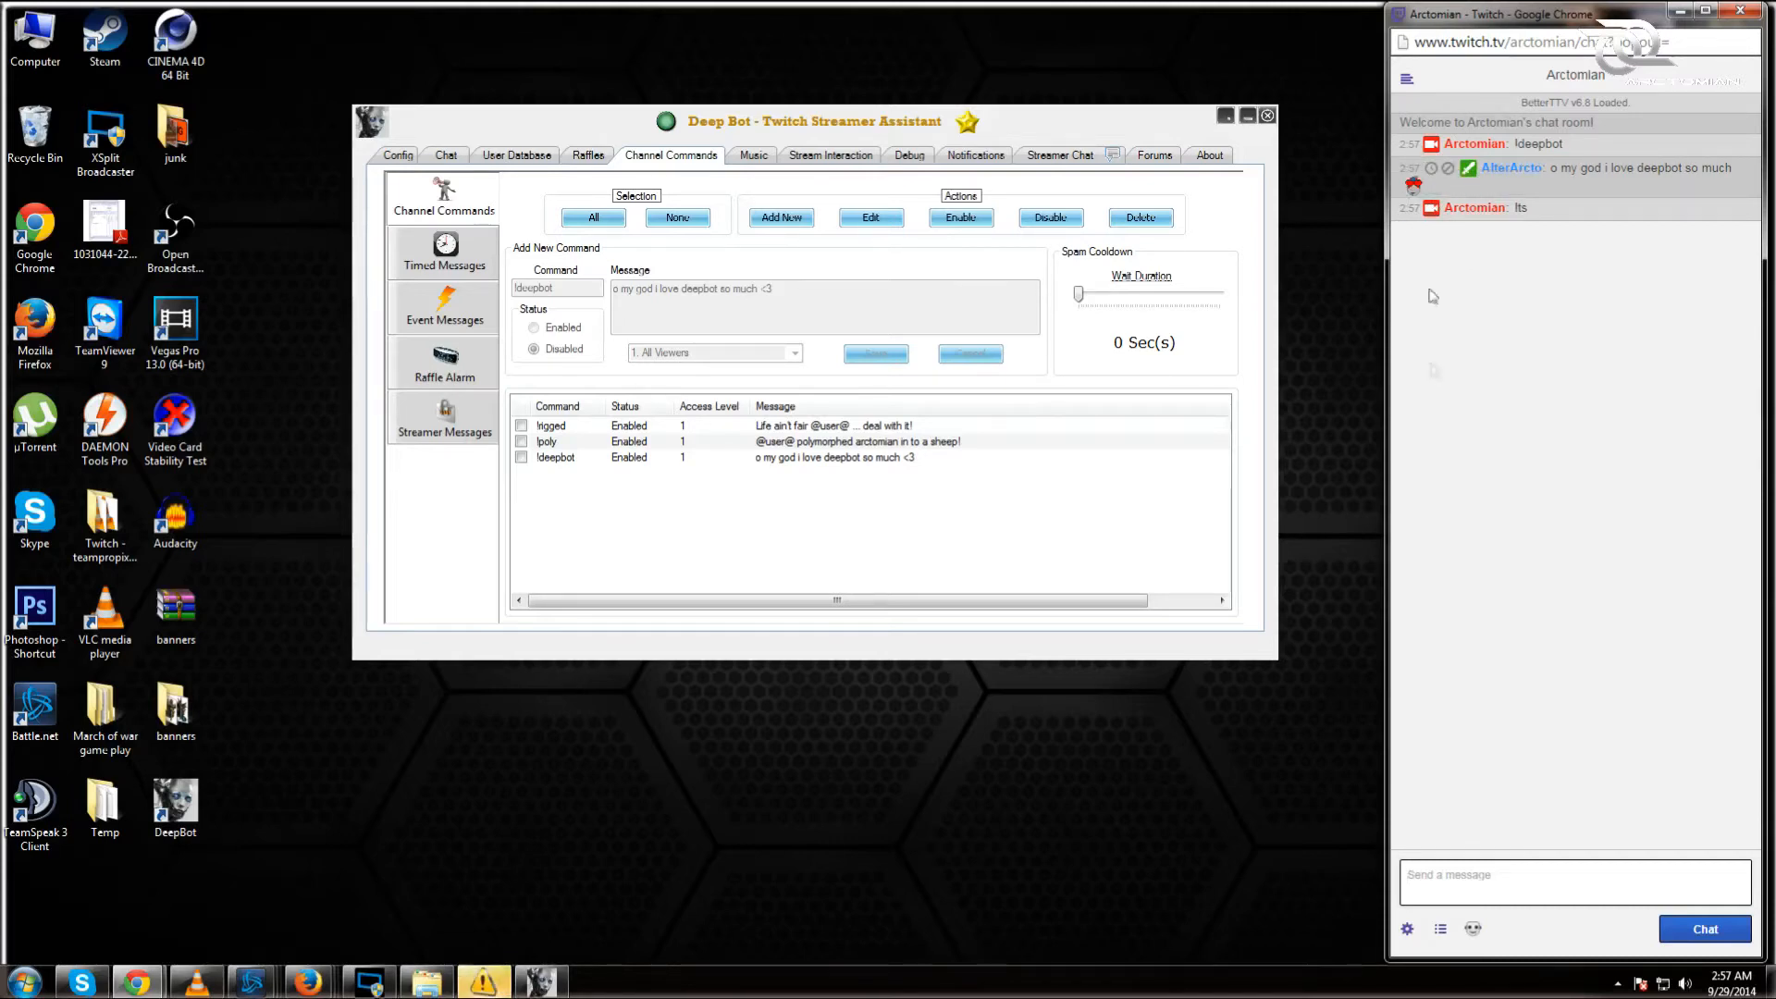
# Step: Edit the !poly command so its spam wait duration is 5 seconds
pyautogui.click(884, 226)
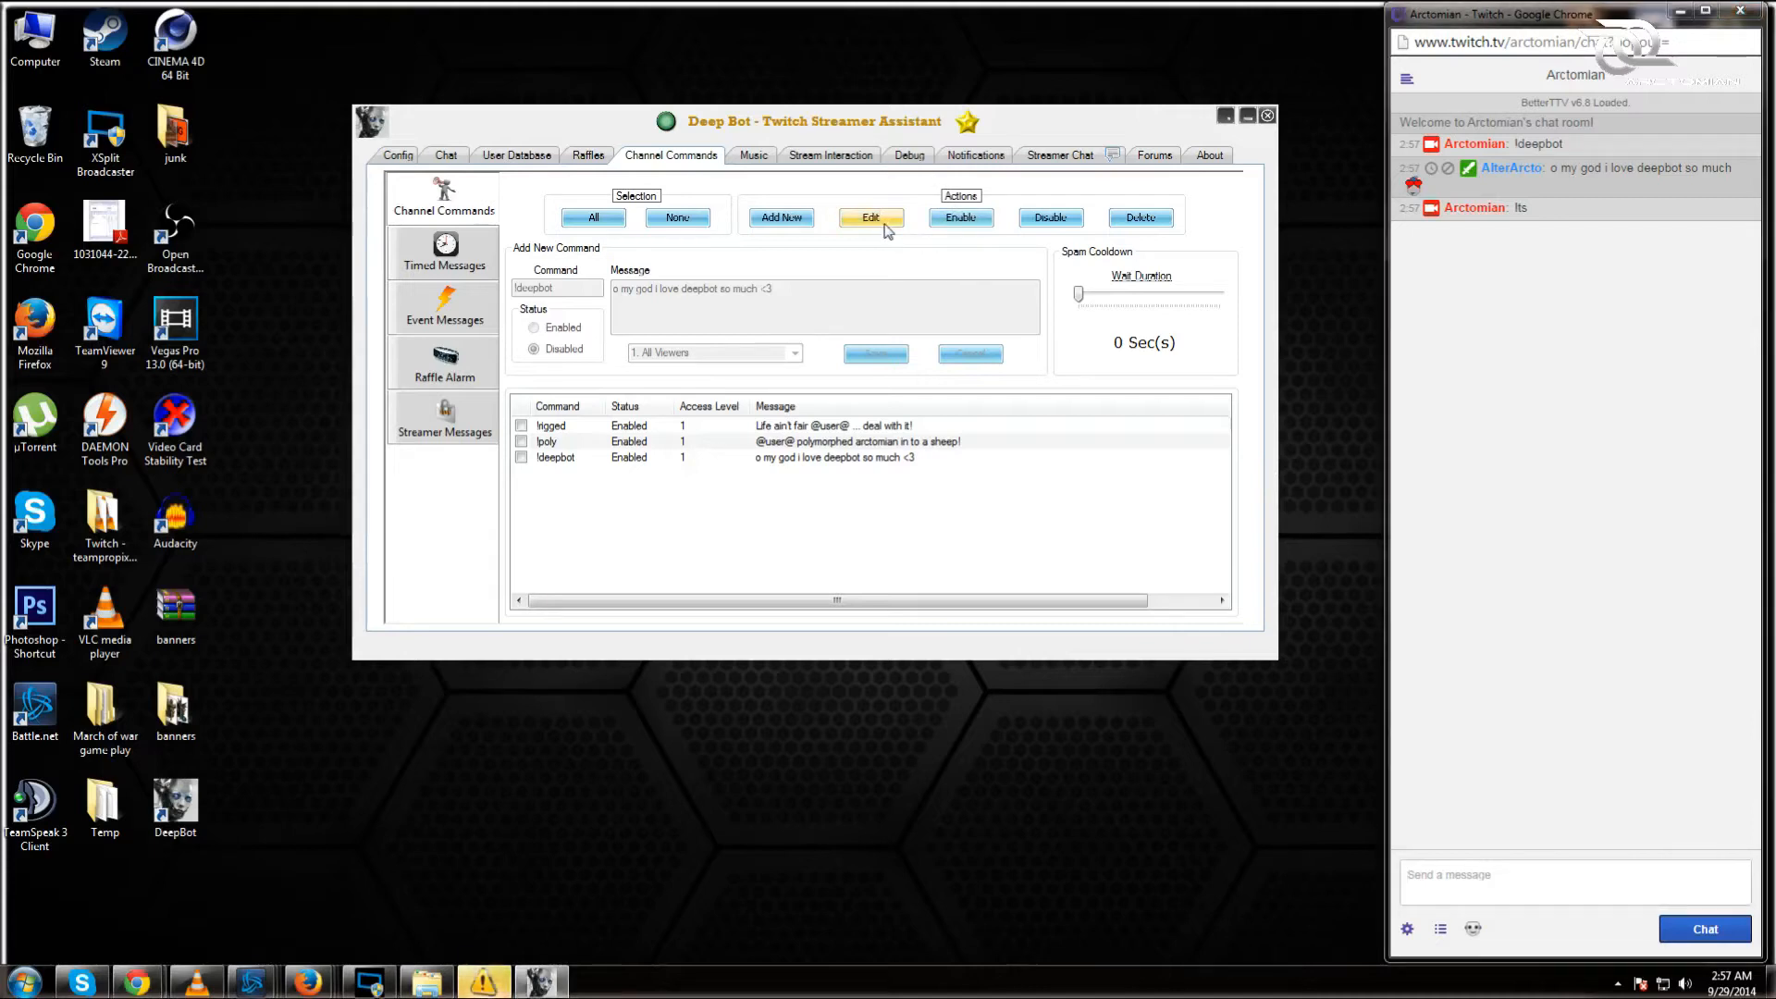
pyautogui.click(1043, 424)
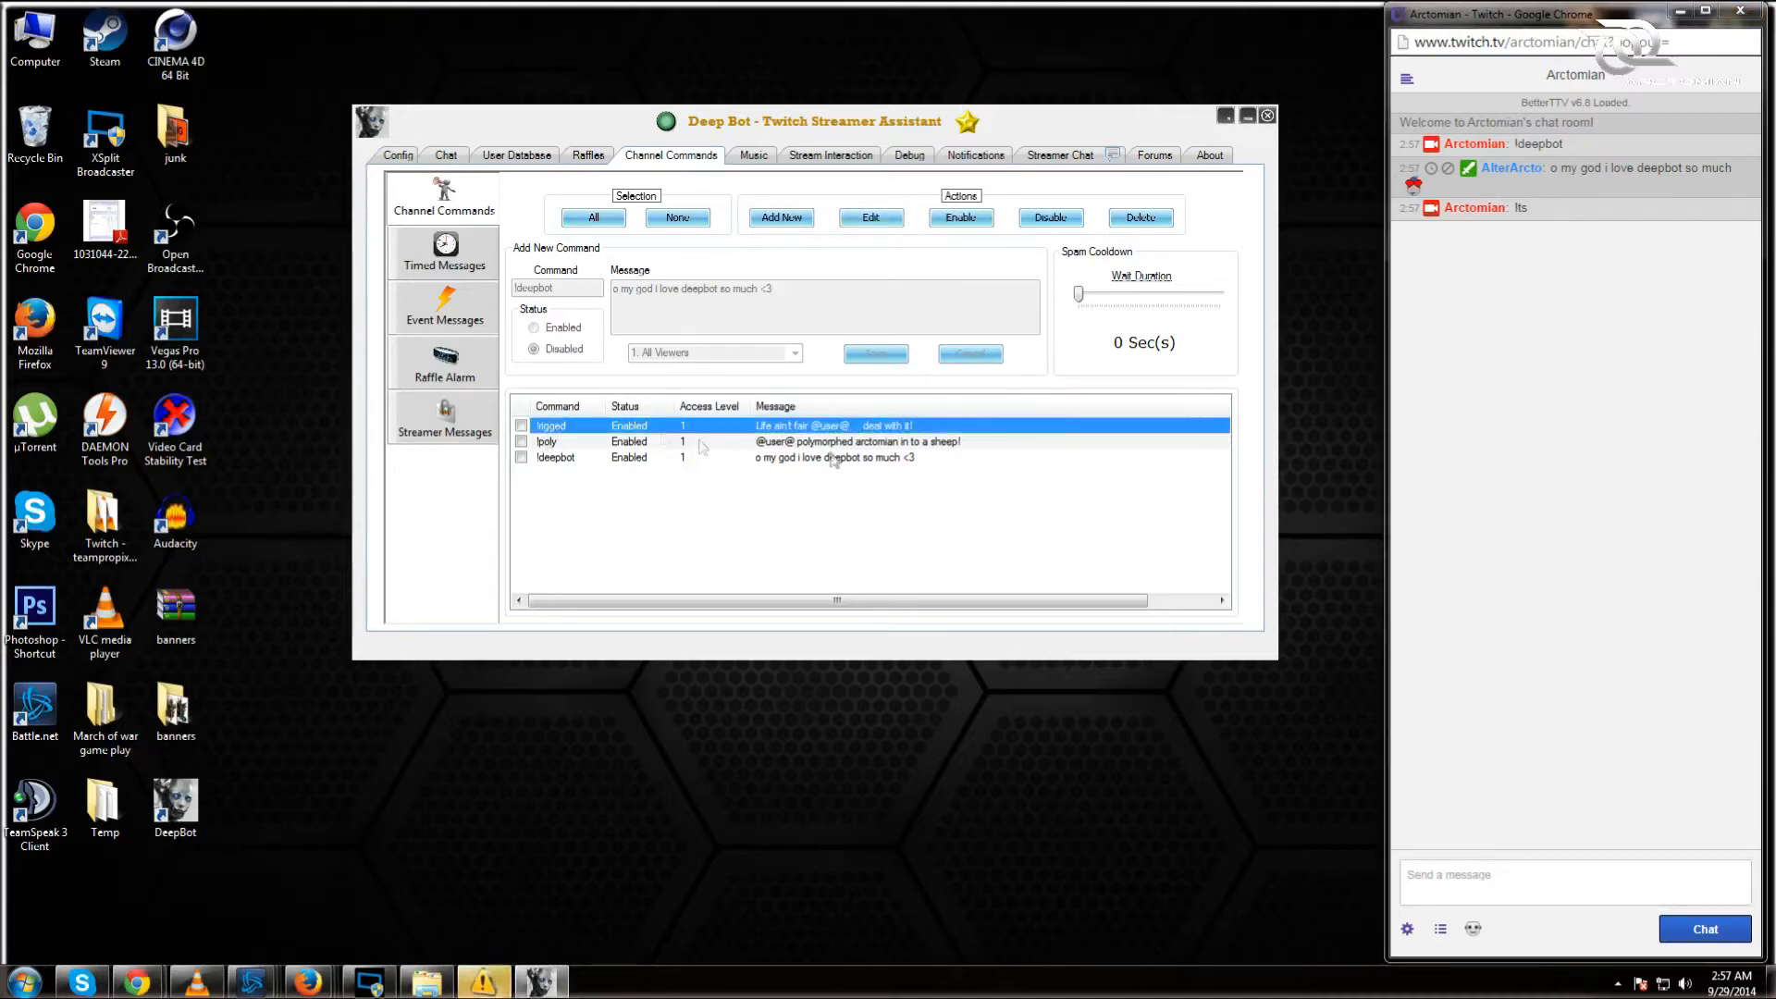
pyautogui.click(635, 443)
pyautogui.click(855, 218)
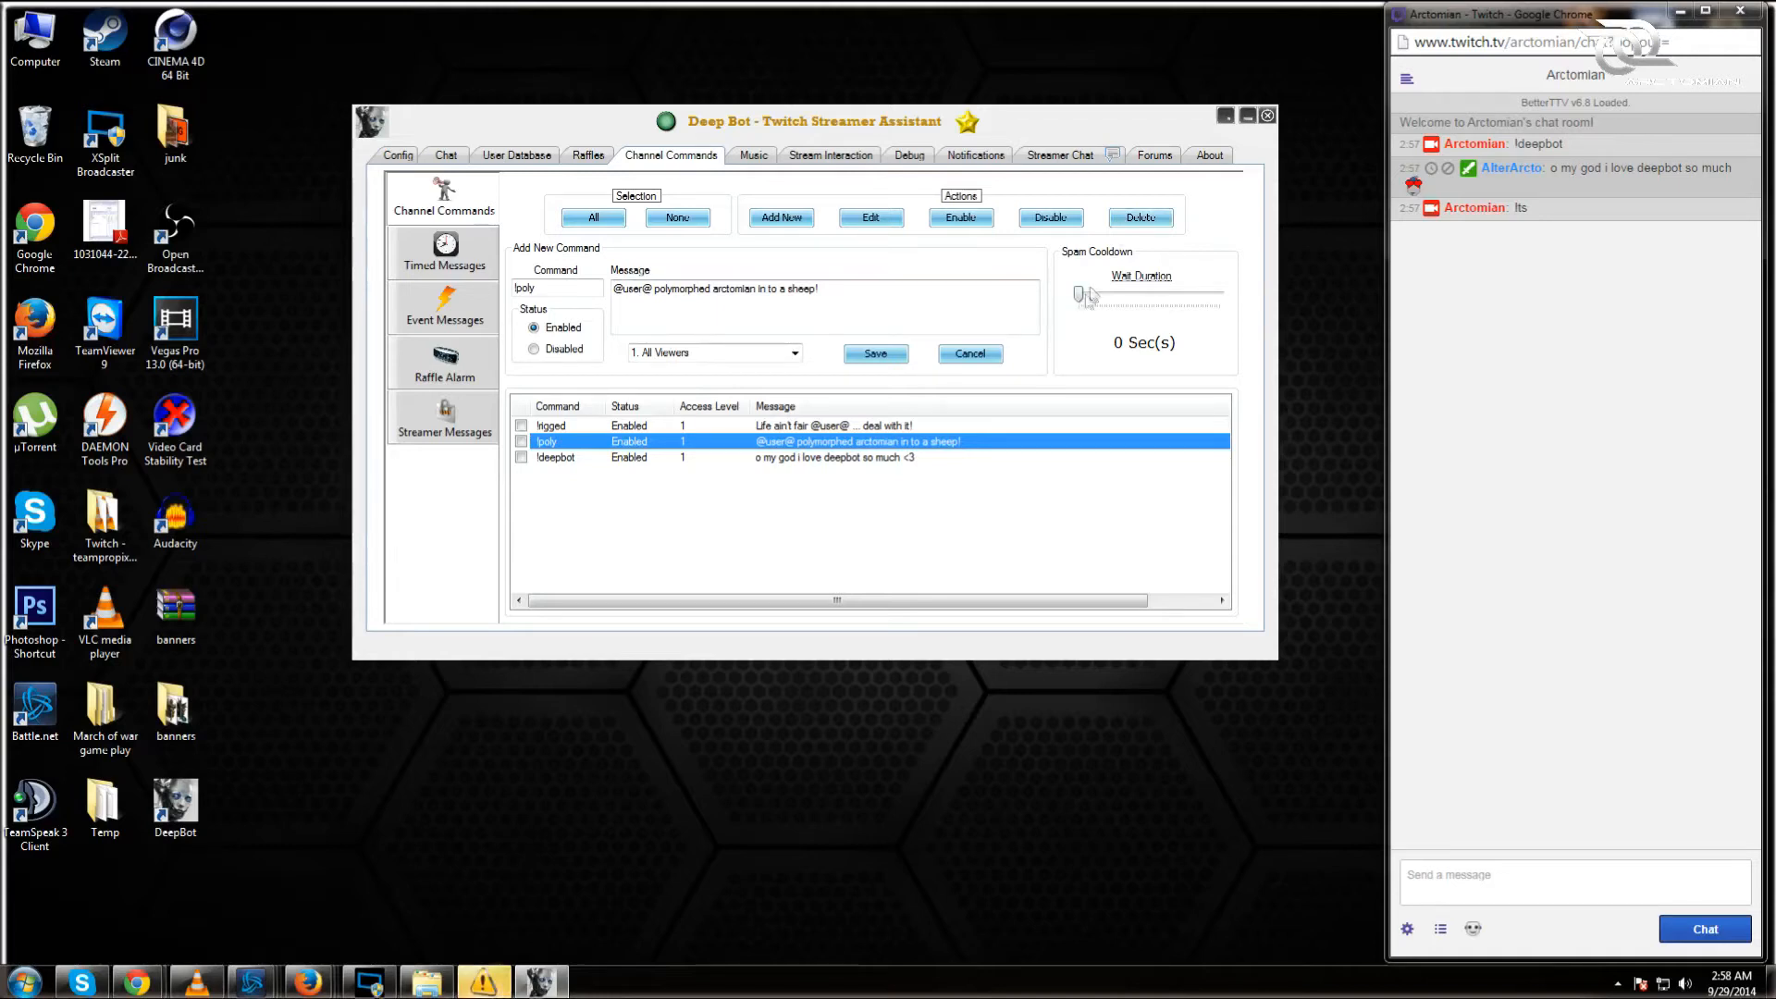
pyautogui.moveTo(1081, 296); pyautogui.dragTo(1100, 303)
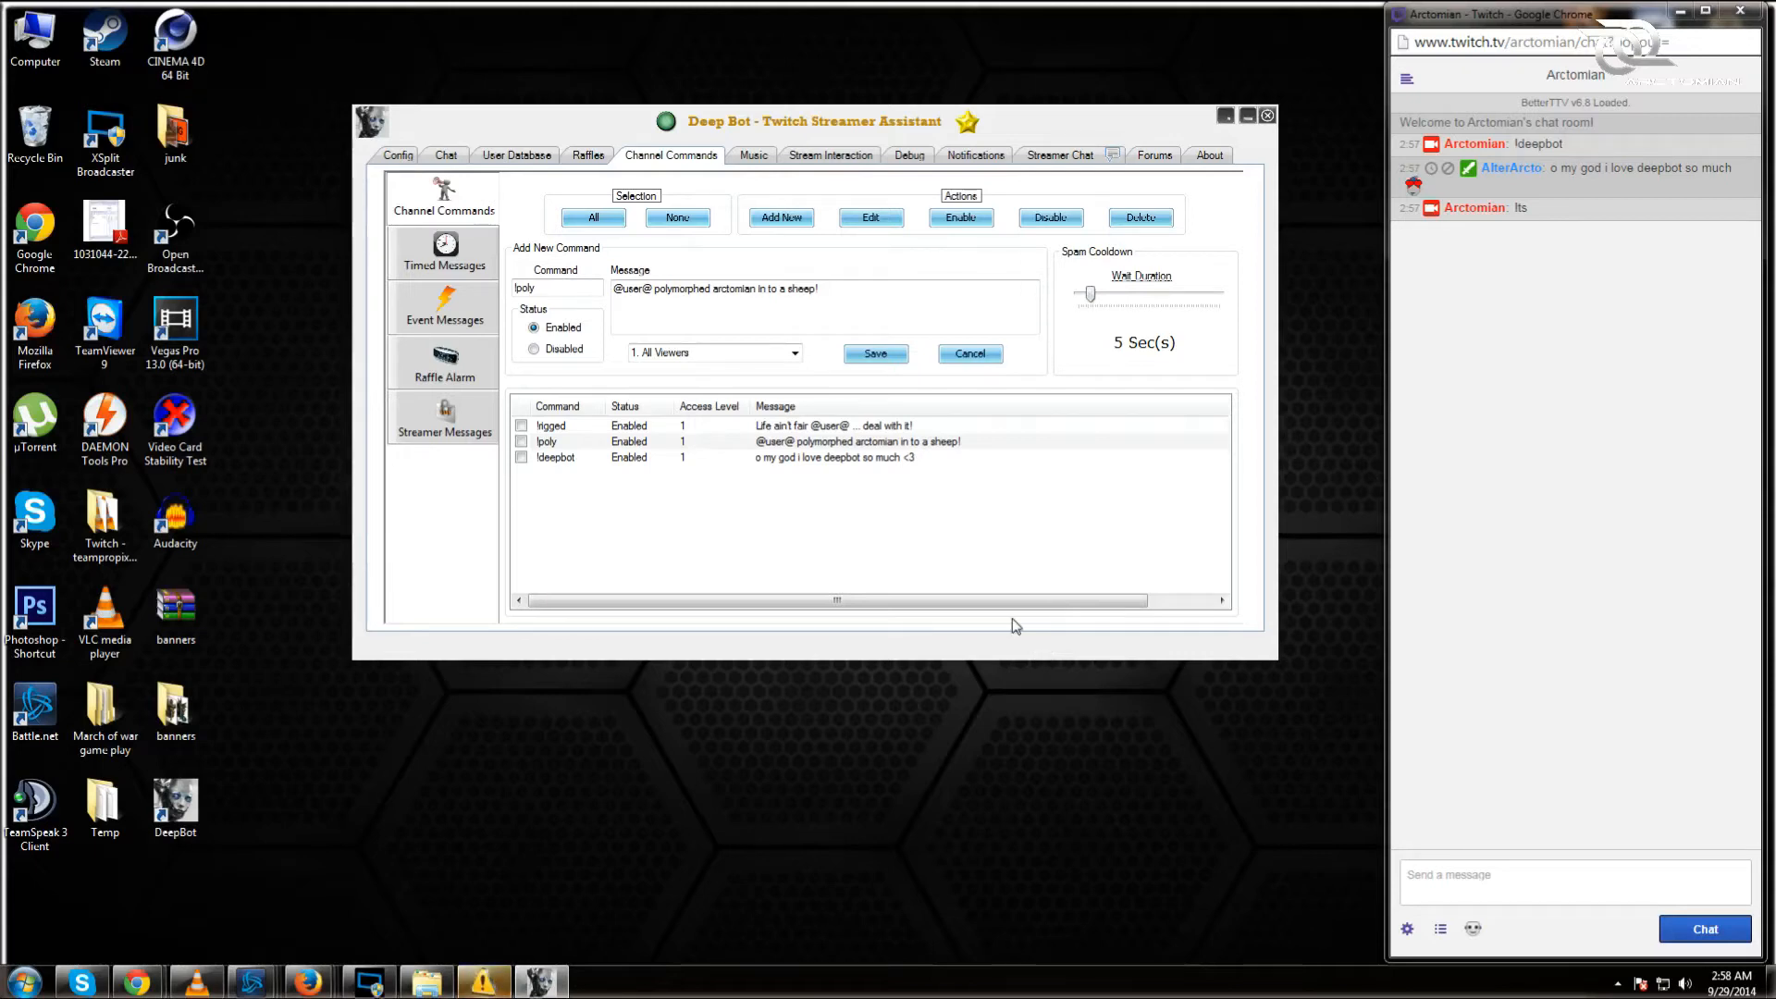
pyautogui.click(467, 267)
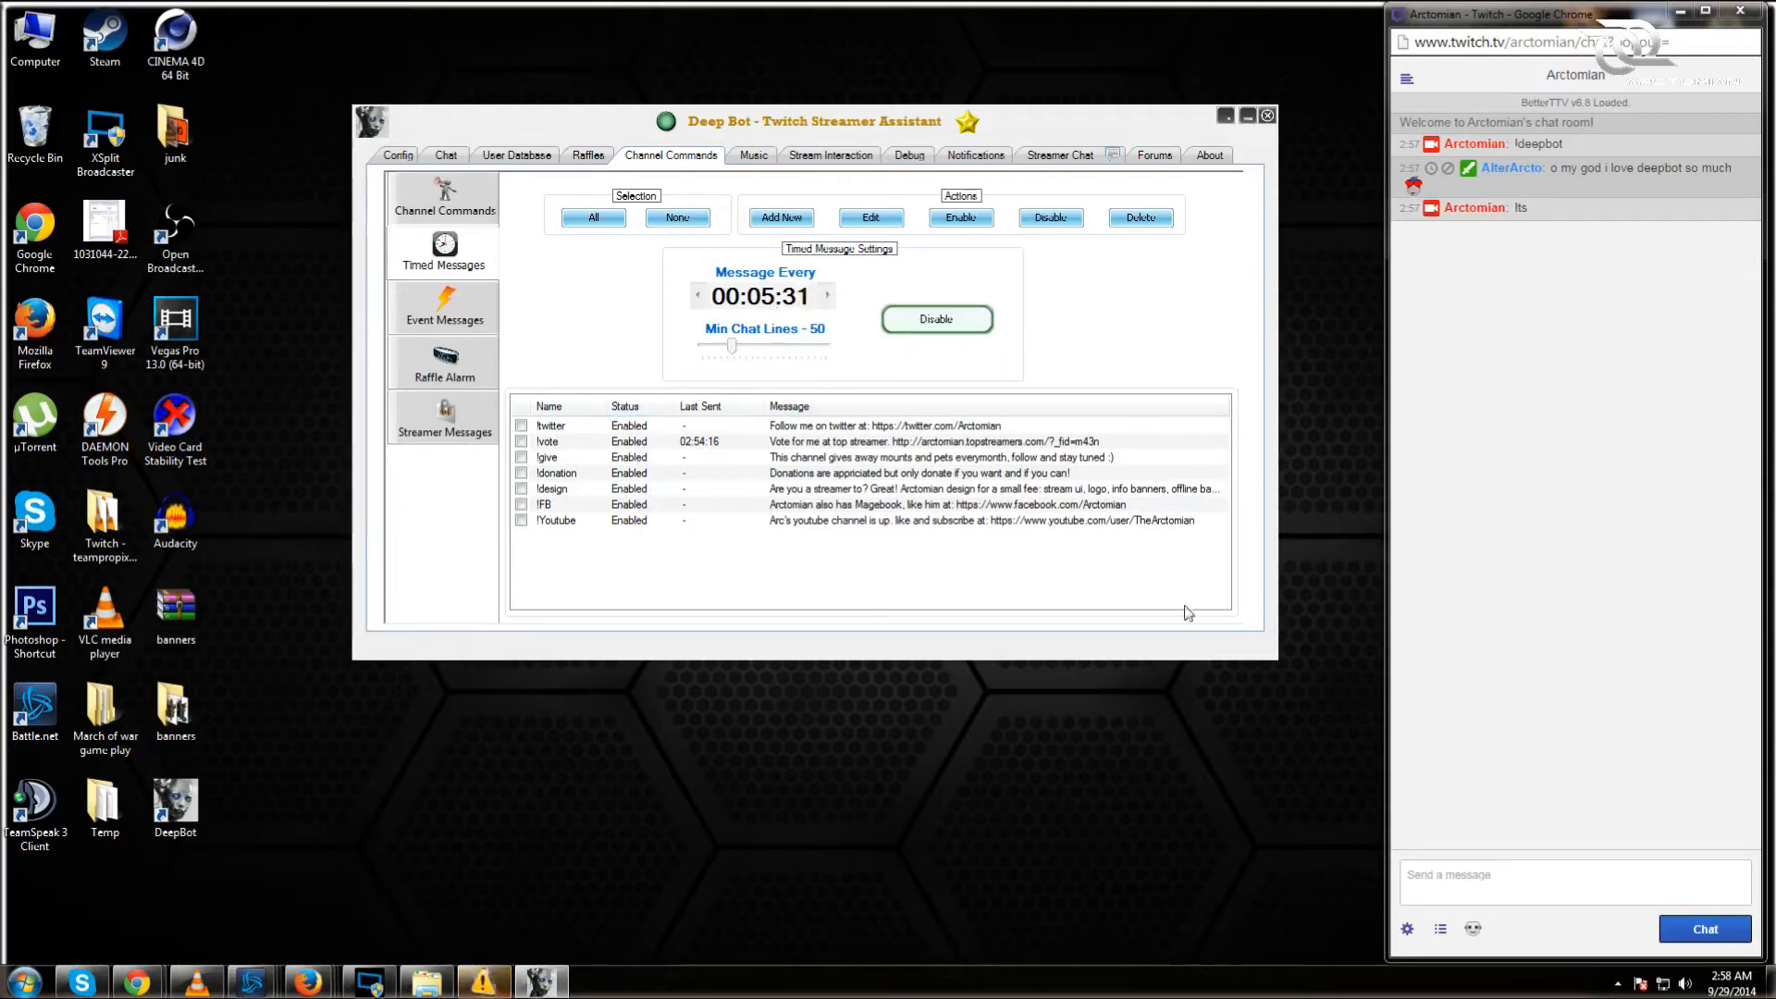
# Step: Add a timed message !option saying 'got to deepbot for more info' and select all messages
pyautogui.click(1464, 886)
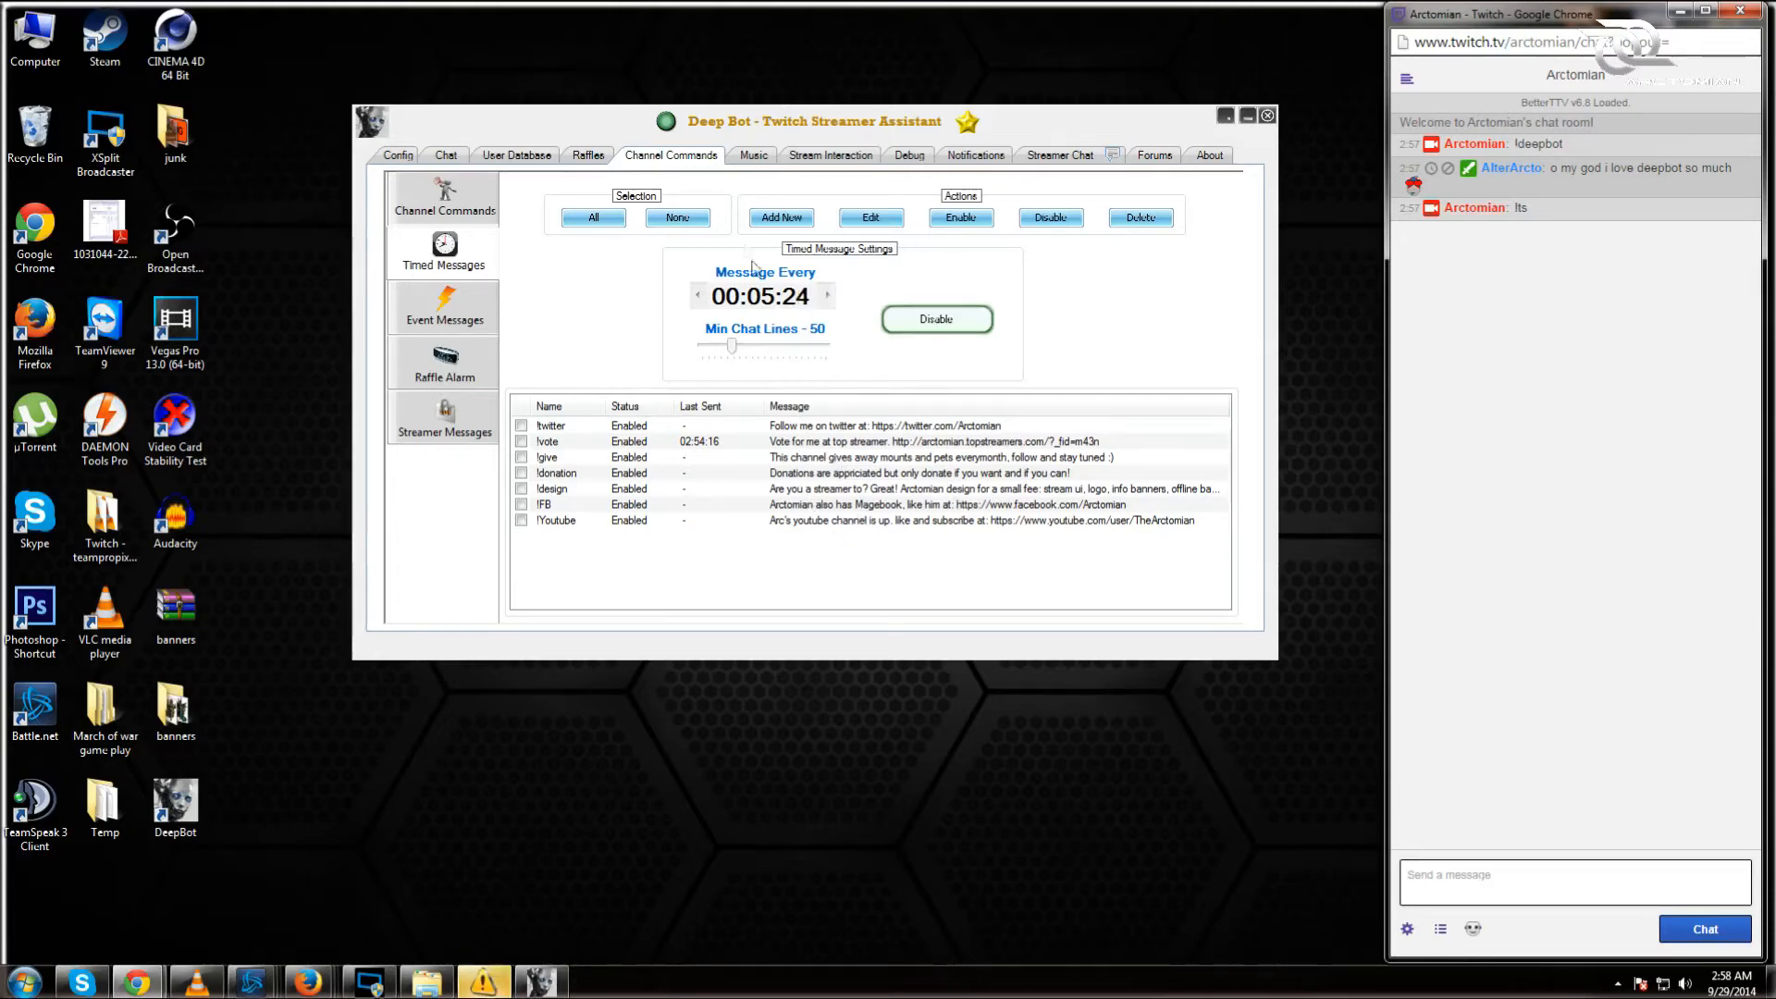
pyautogui.click(768, 219)
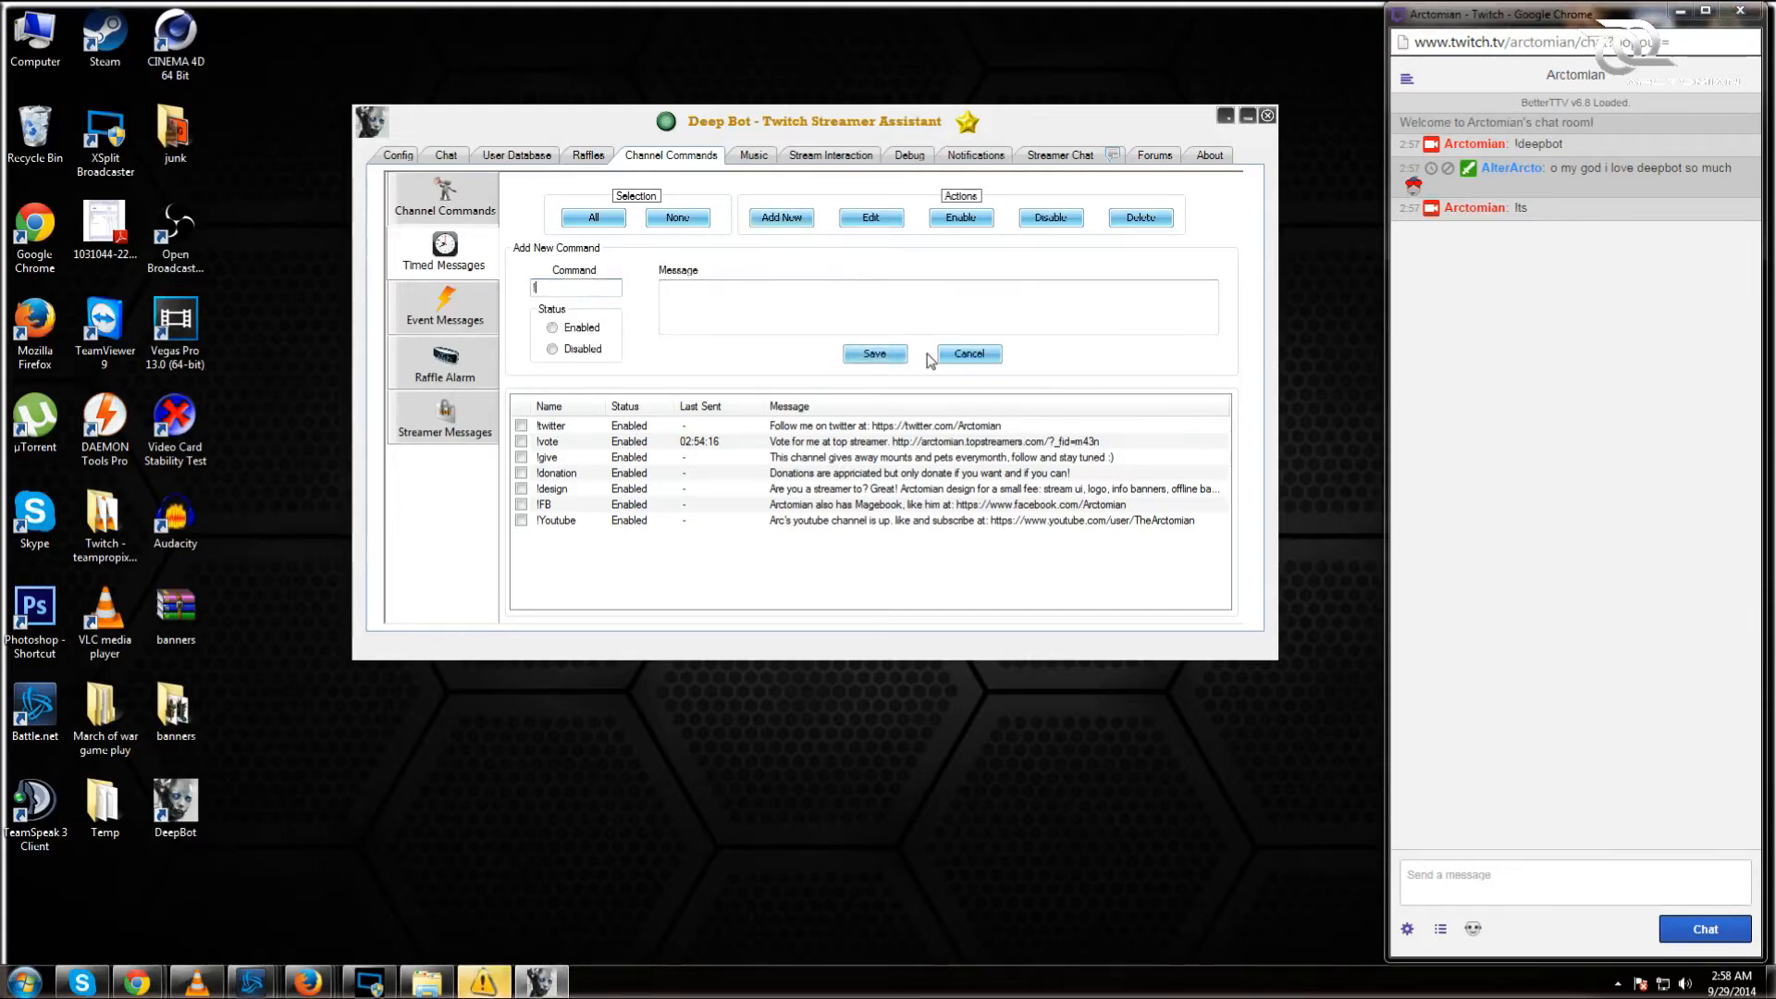
pyautogui.write('option')
pyautogui.click(662, 288)
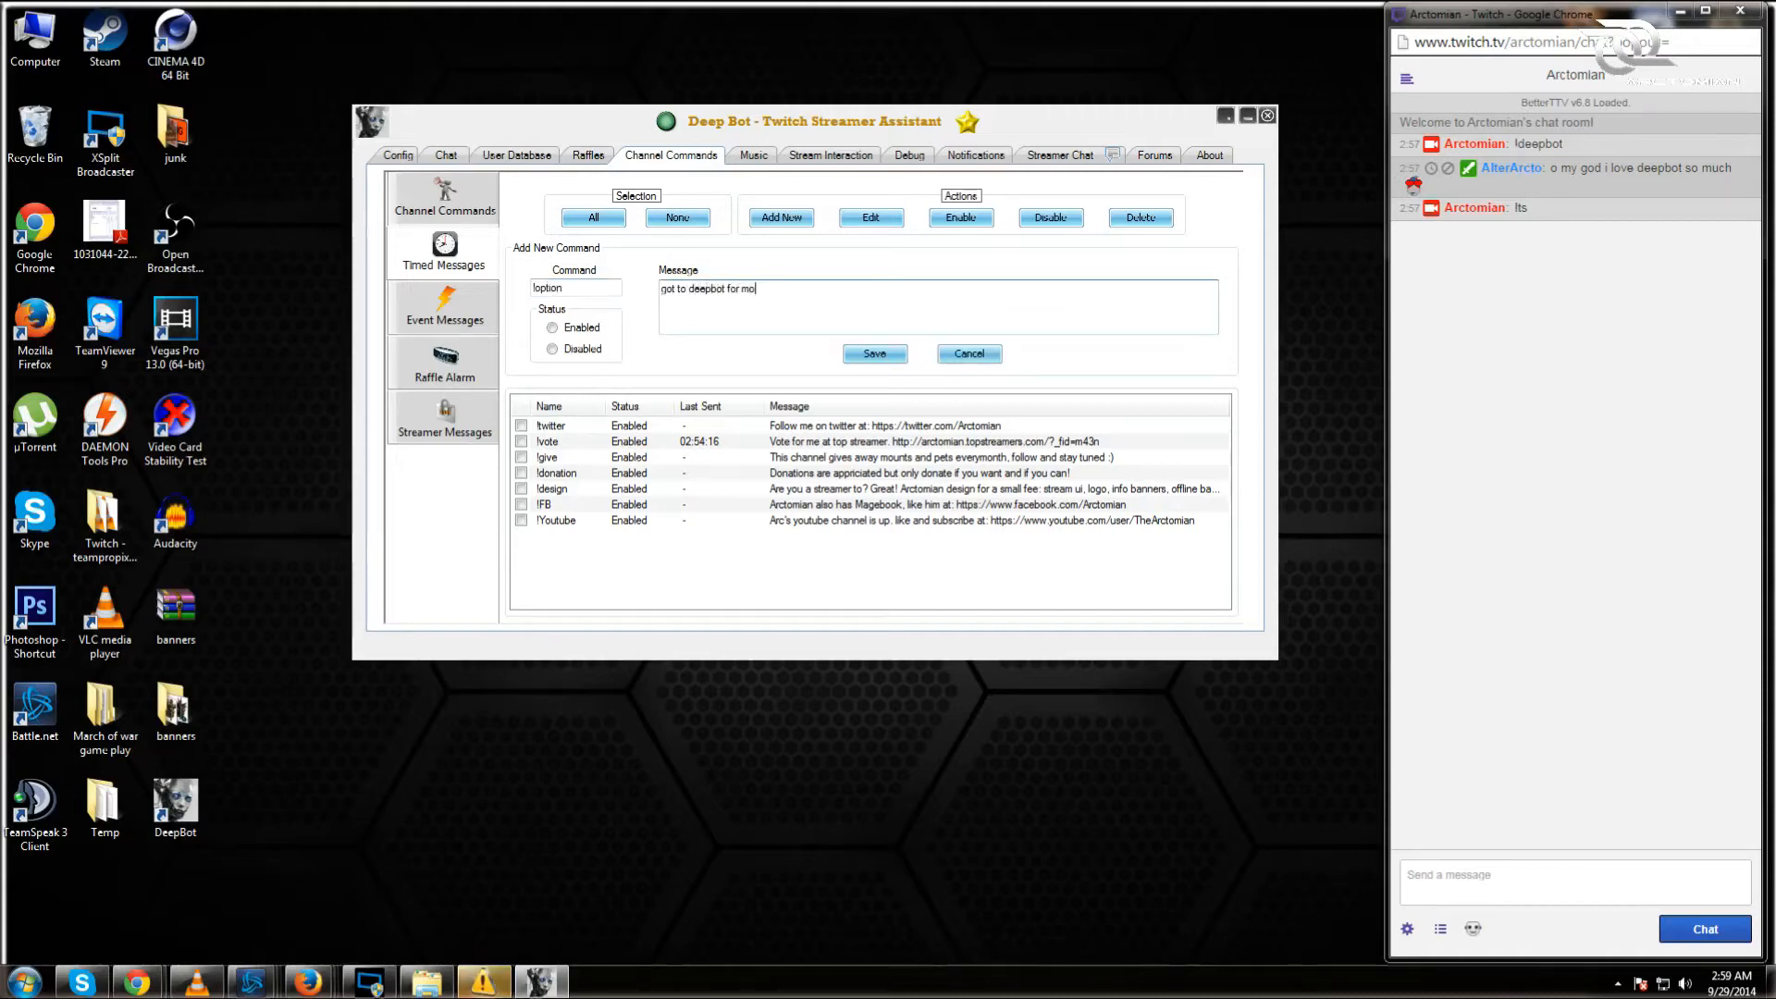
pyautogui.click(875, 353)
pyautogui.click(590, 219)
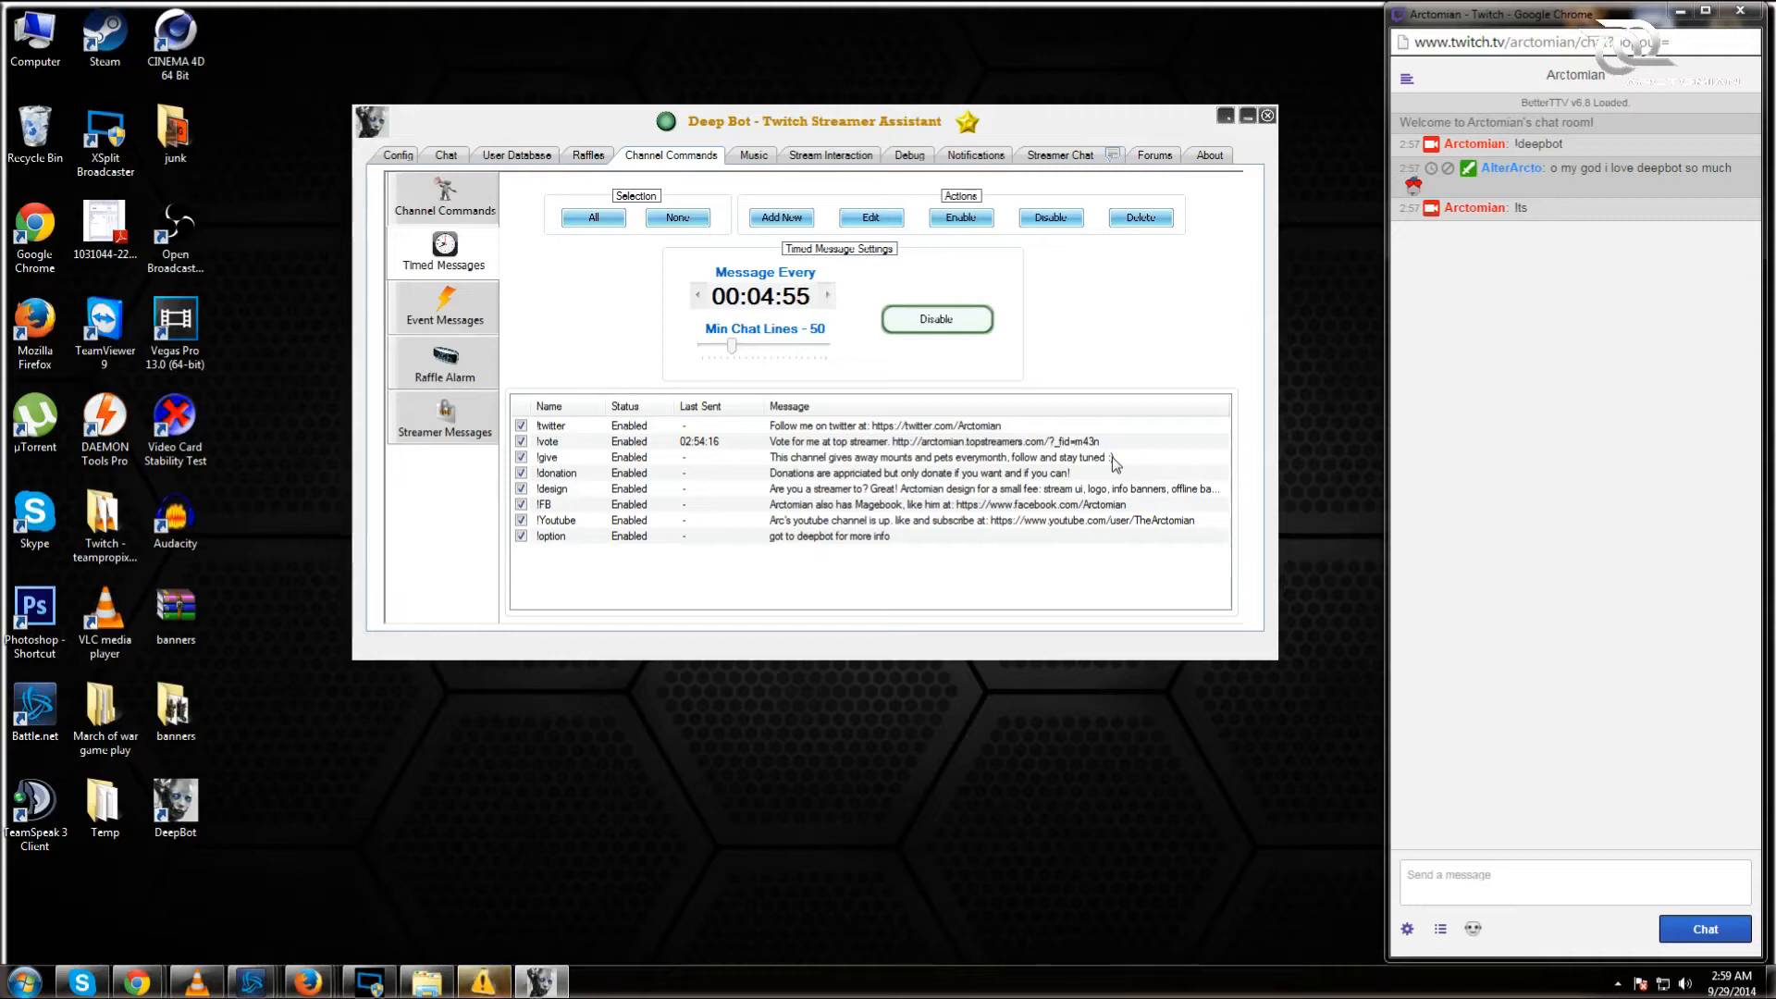
pyautogui.click(1572, 884)
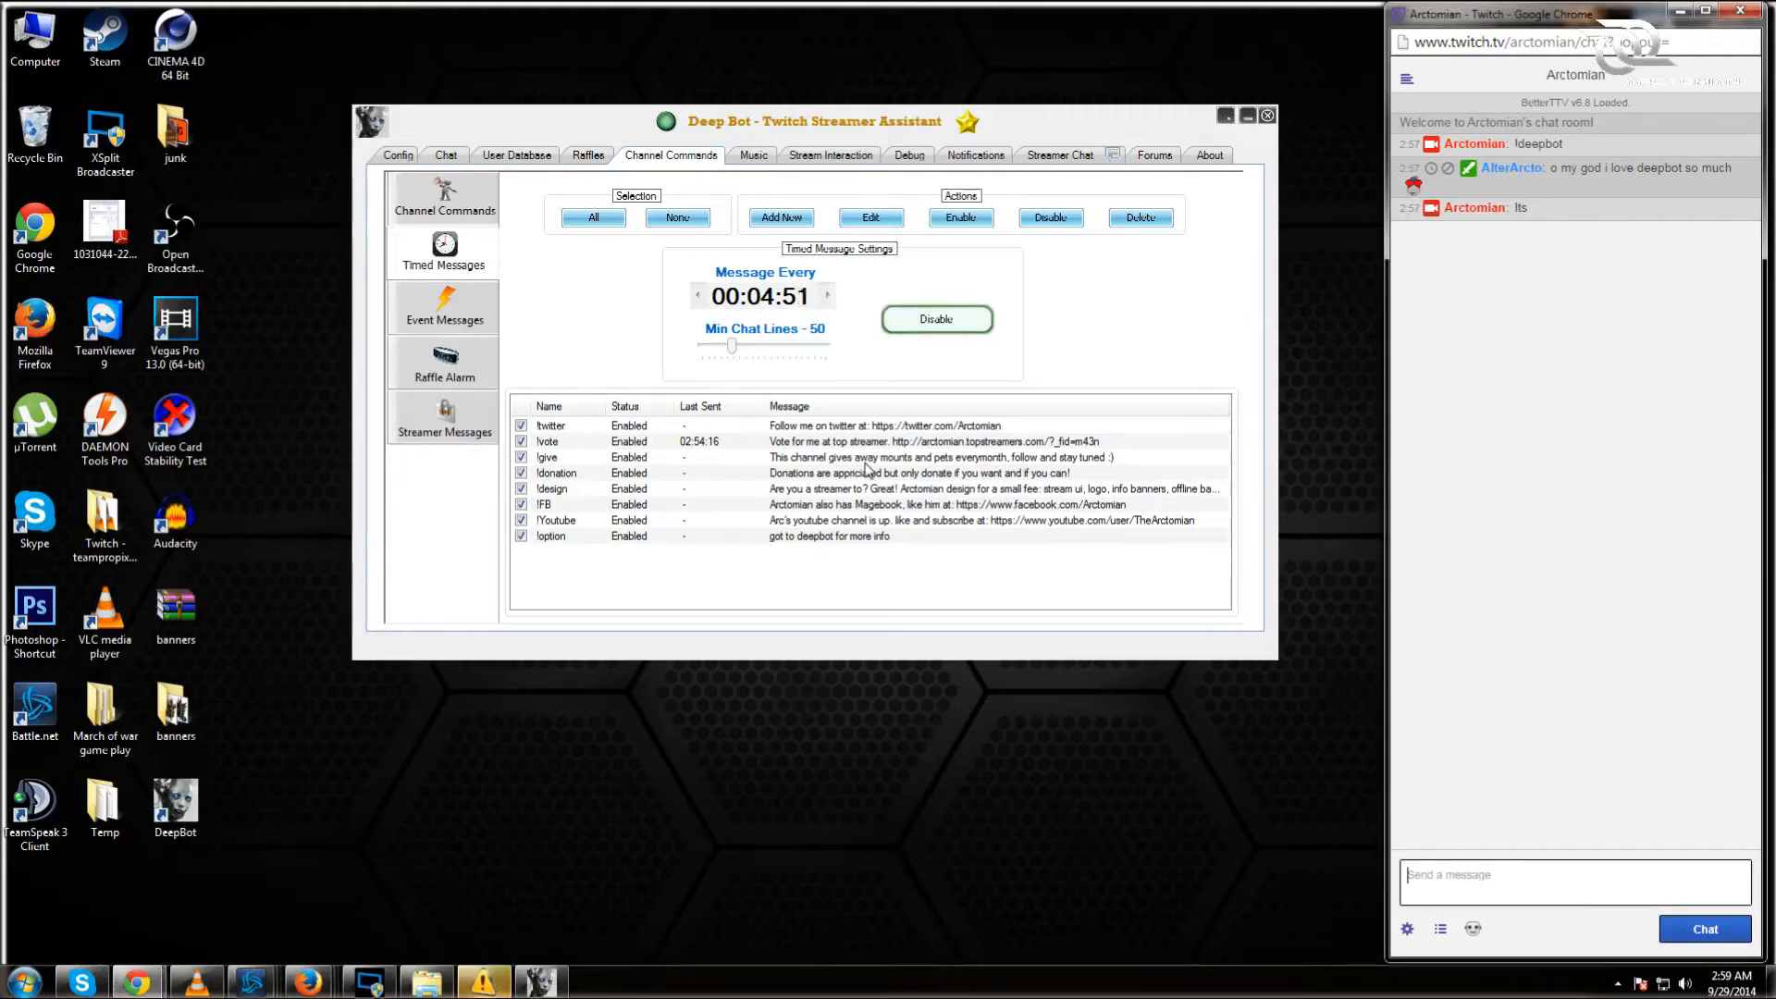
pyautogui.click(481, 319)
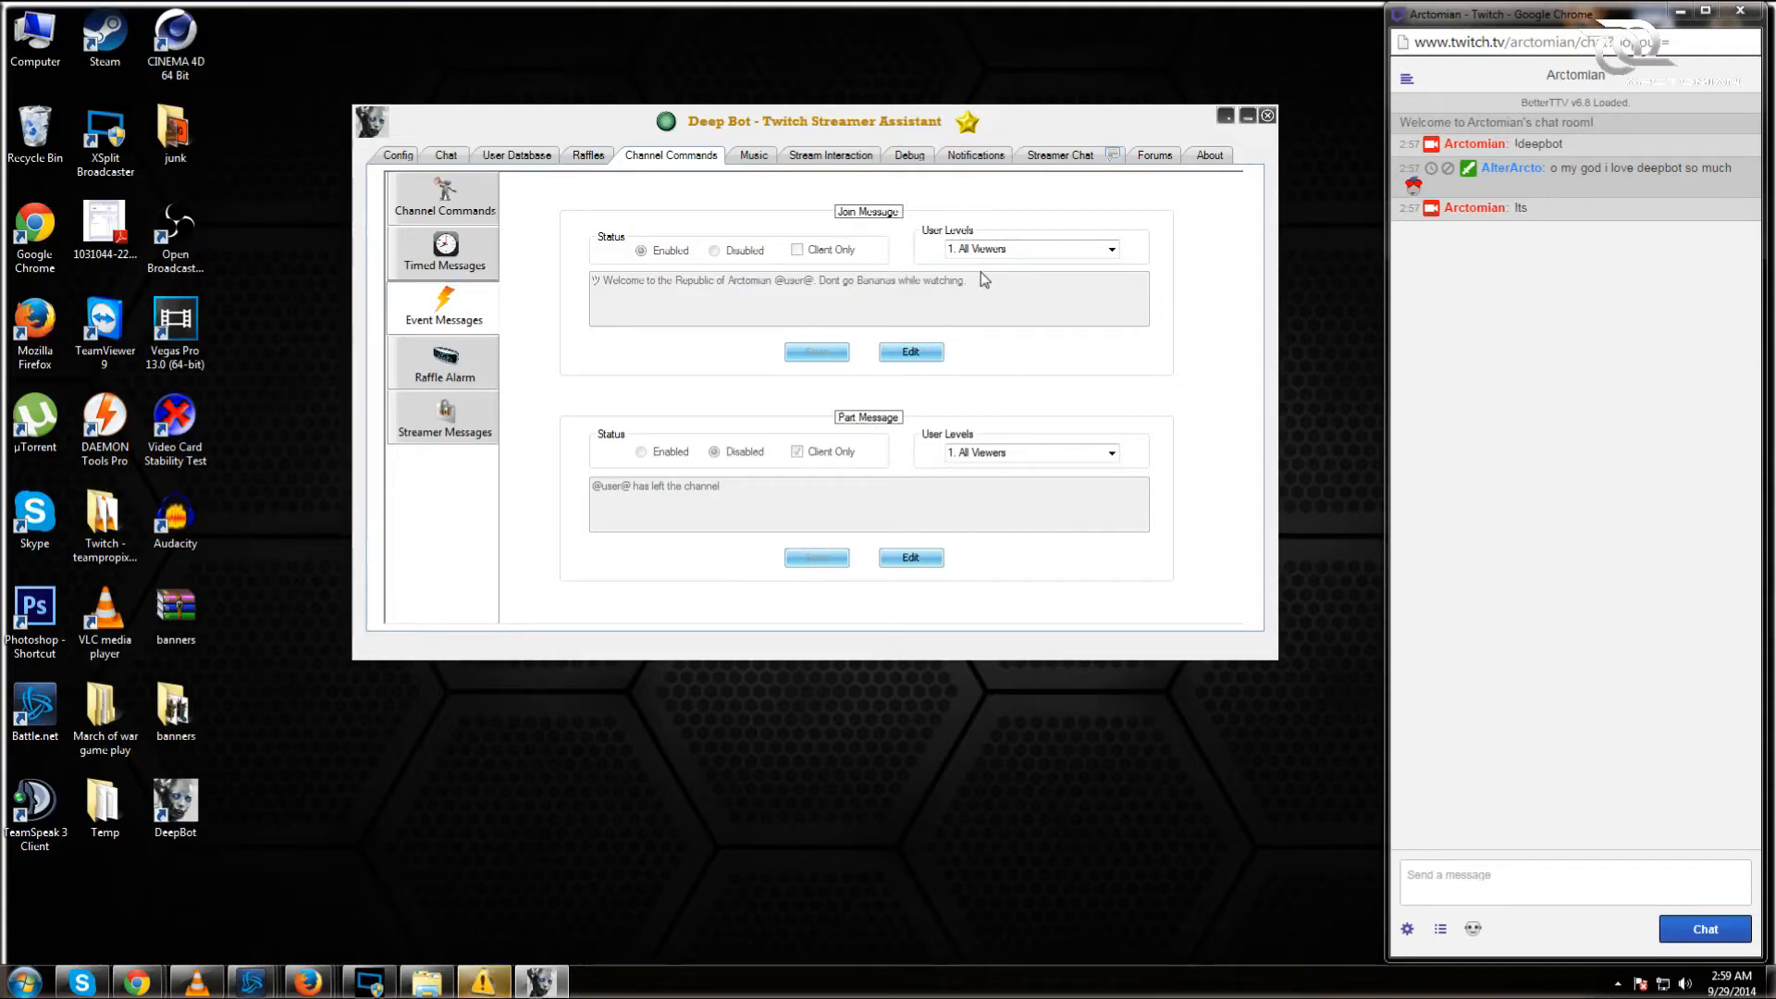
pyautogui.click(911, 351)
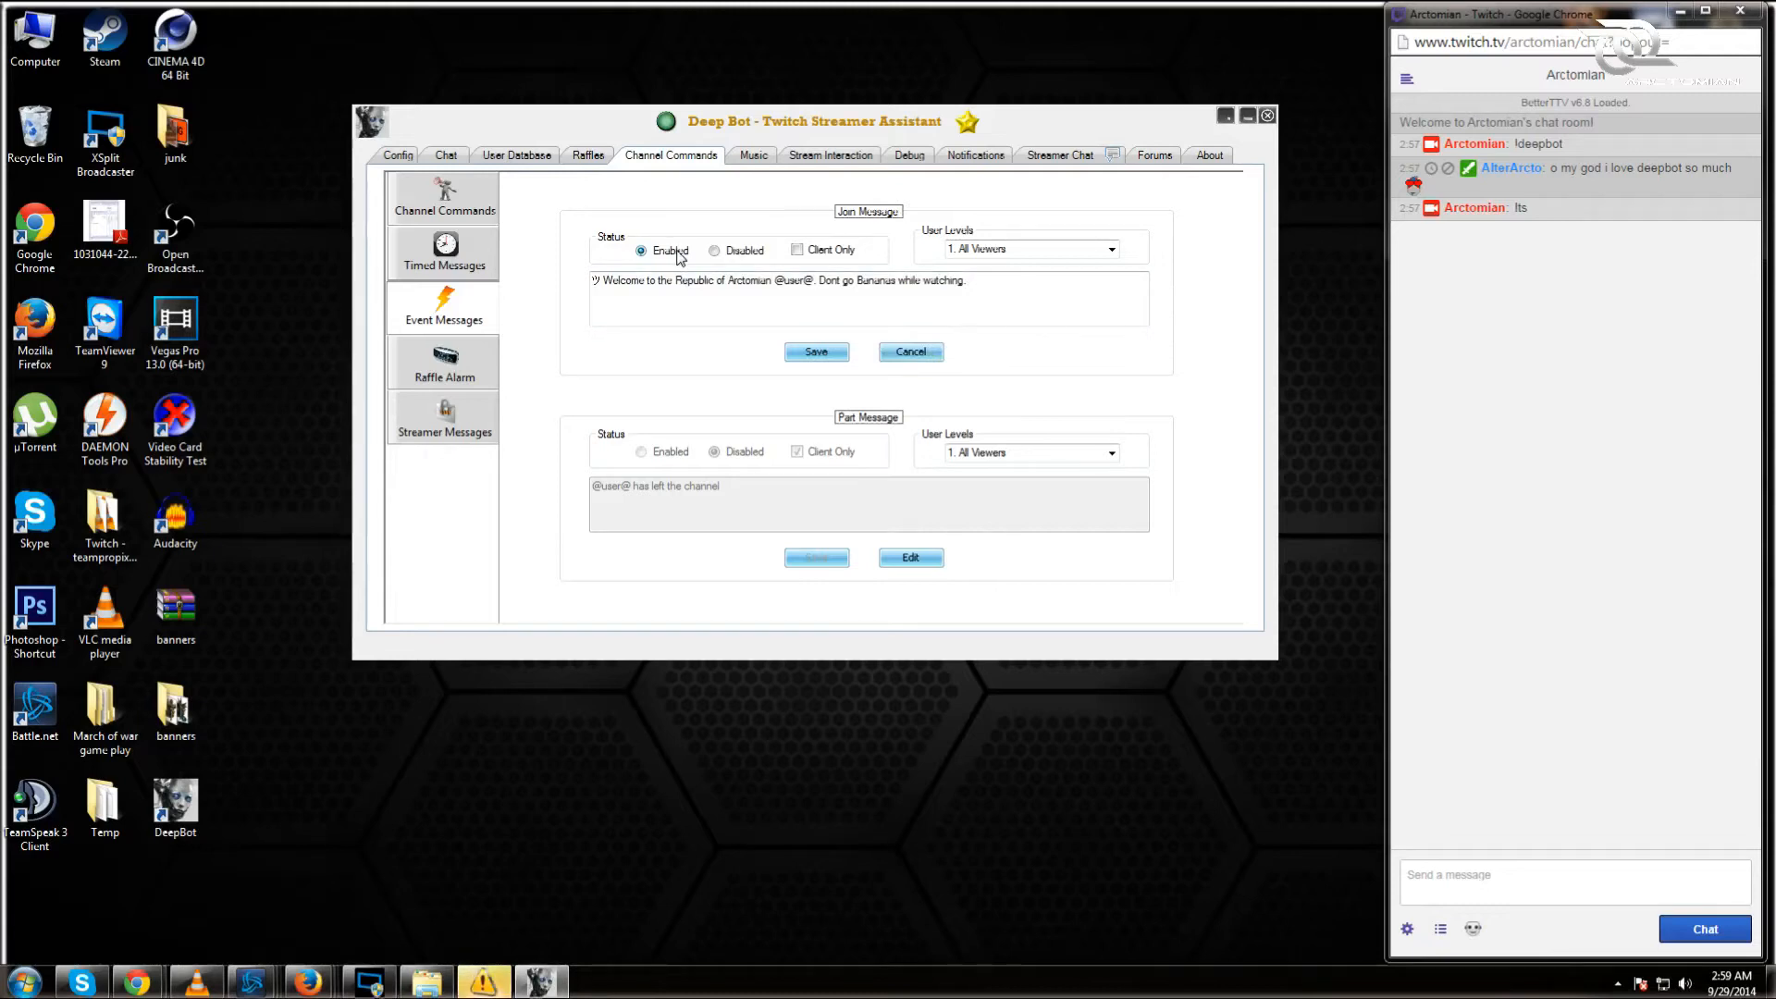
pyautogui.moveTo(620, 281); pyautogui.dragTo(658, 281)
pyautogui.tripleClick(657, 281)
pyautogui.click(1006, 280)
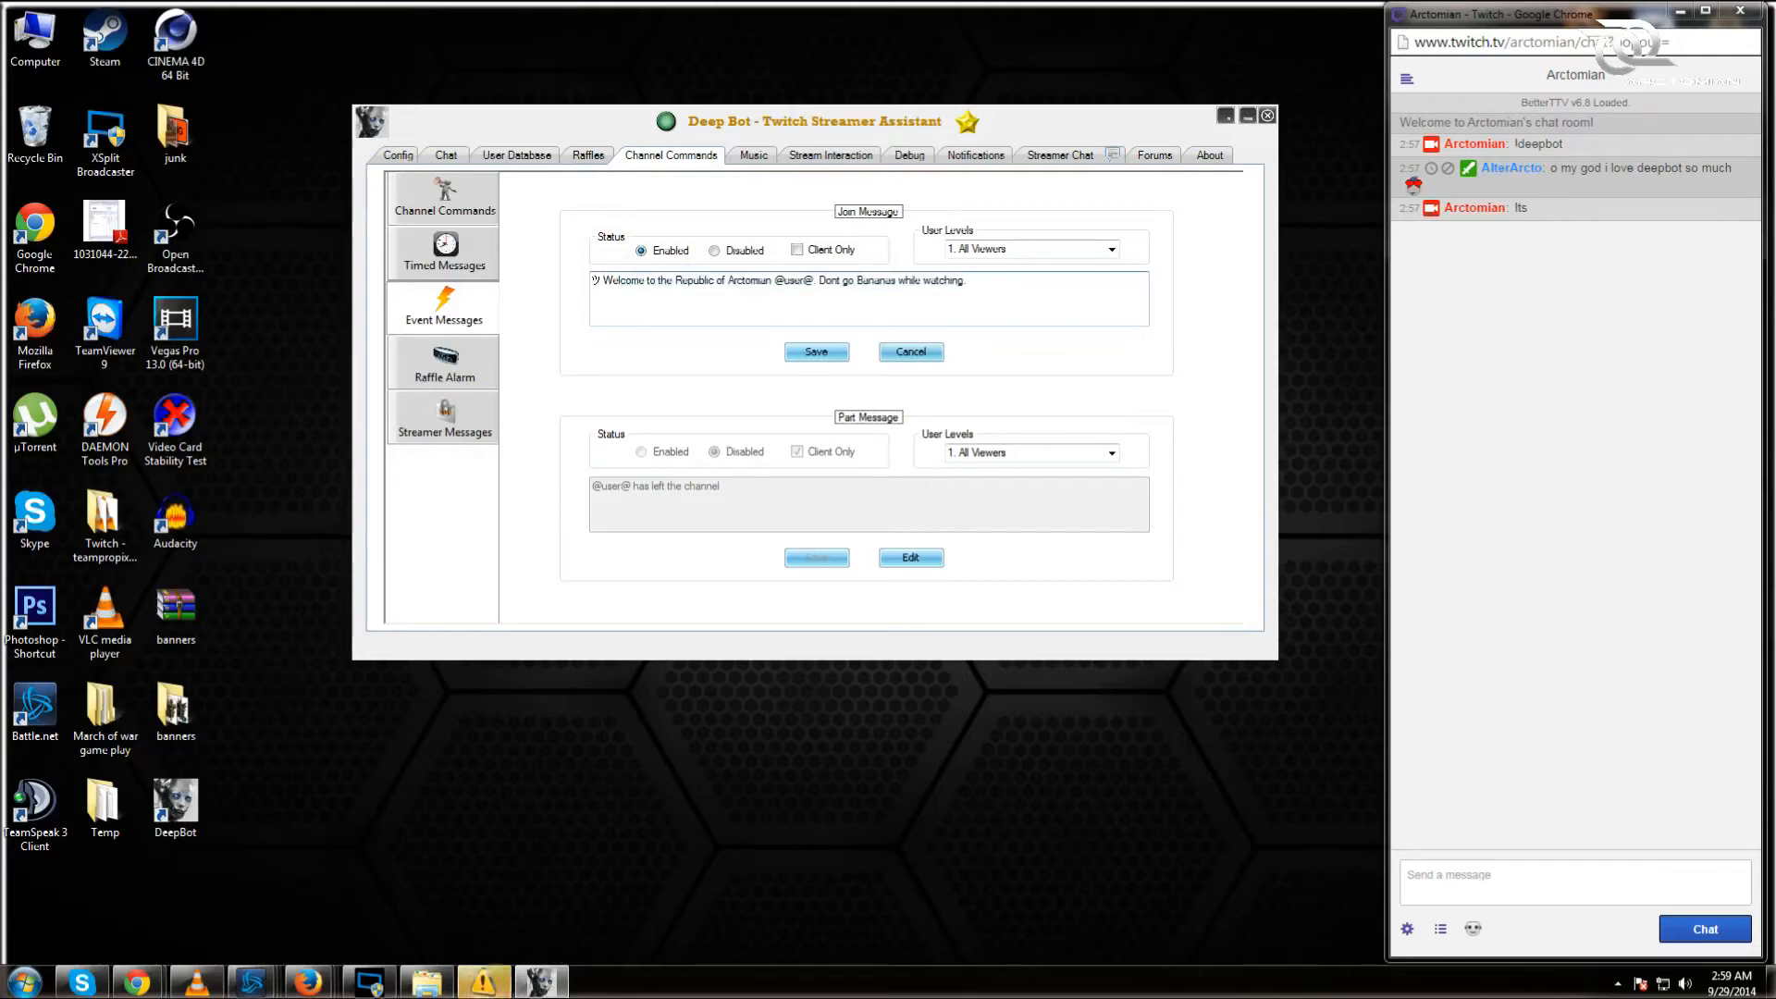
pyautogui.moveTo(774, 281); pyautogui.dragTo(801, 280)
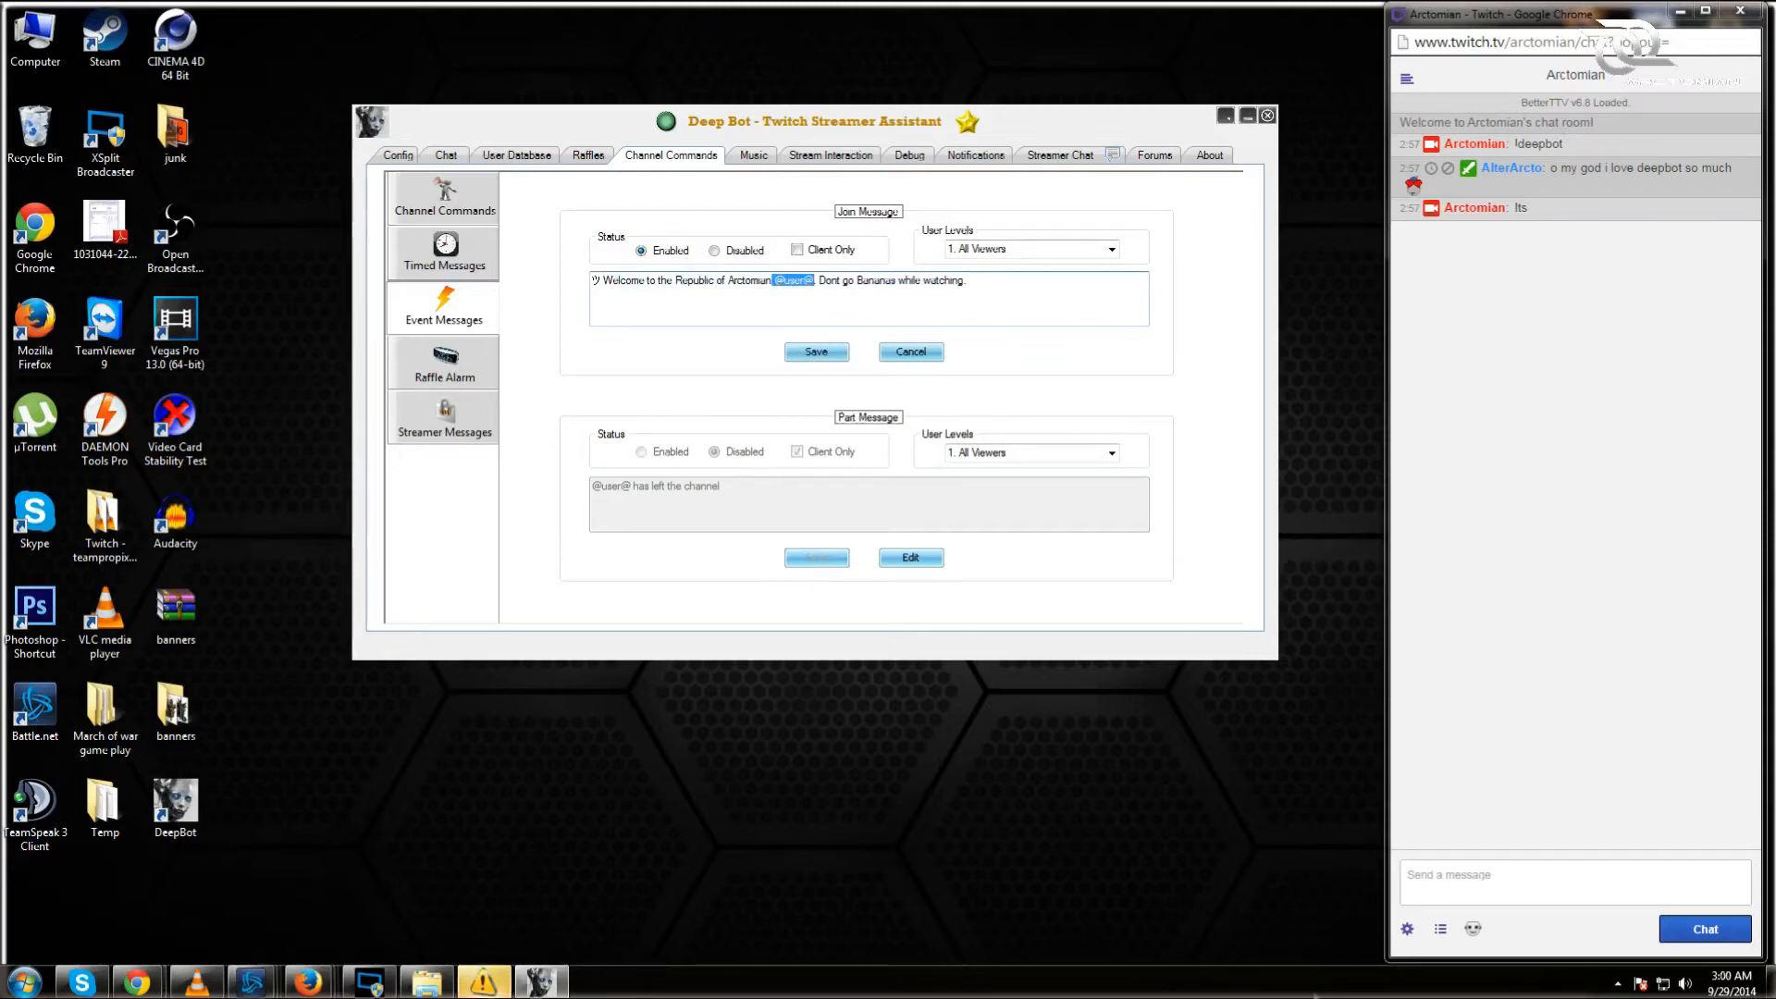
# Step: Send !arctokens in Twitch chat to confirm the bot still answers
pyautogui.click(1602, 885)
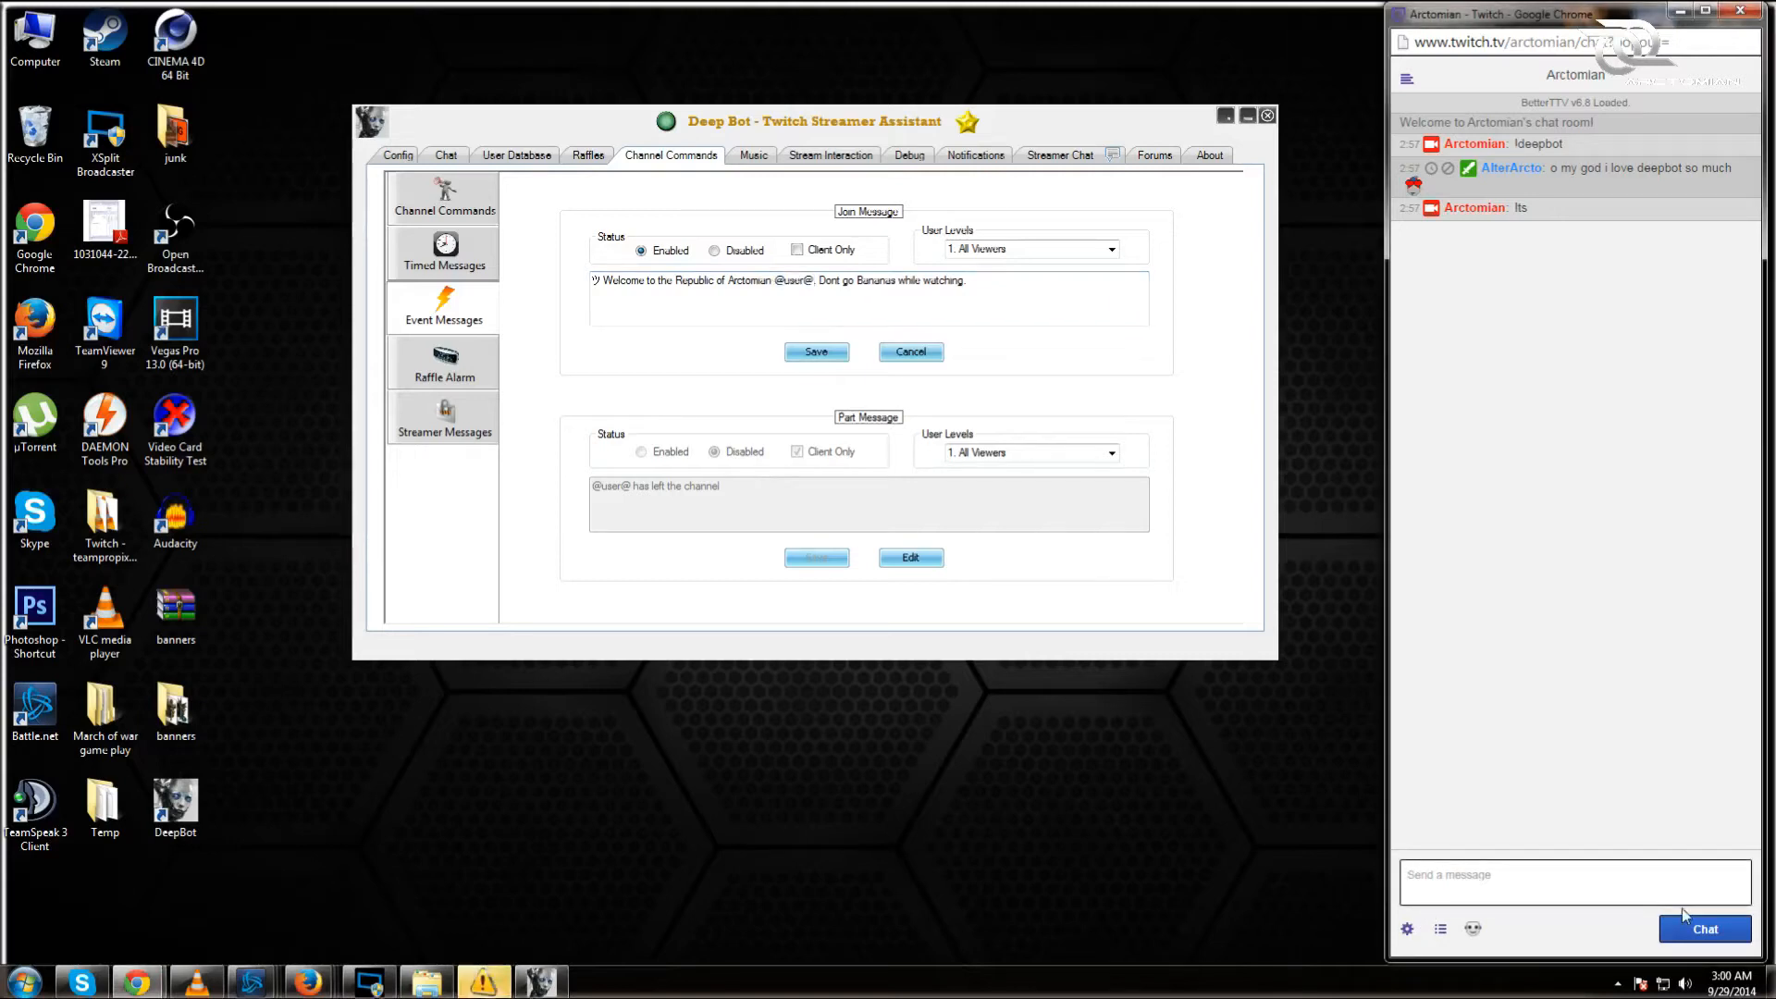
pyautogui.write('!arctokens')
pyautogui.press('Return')
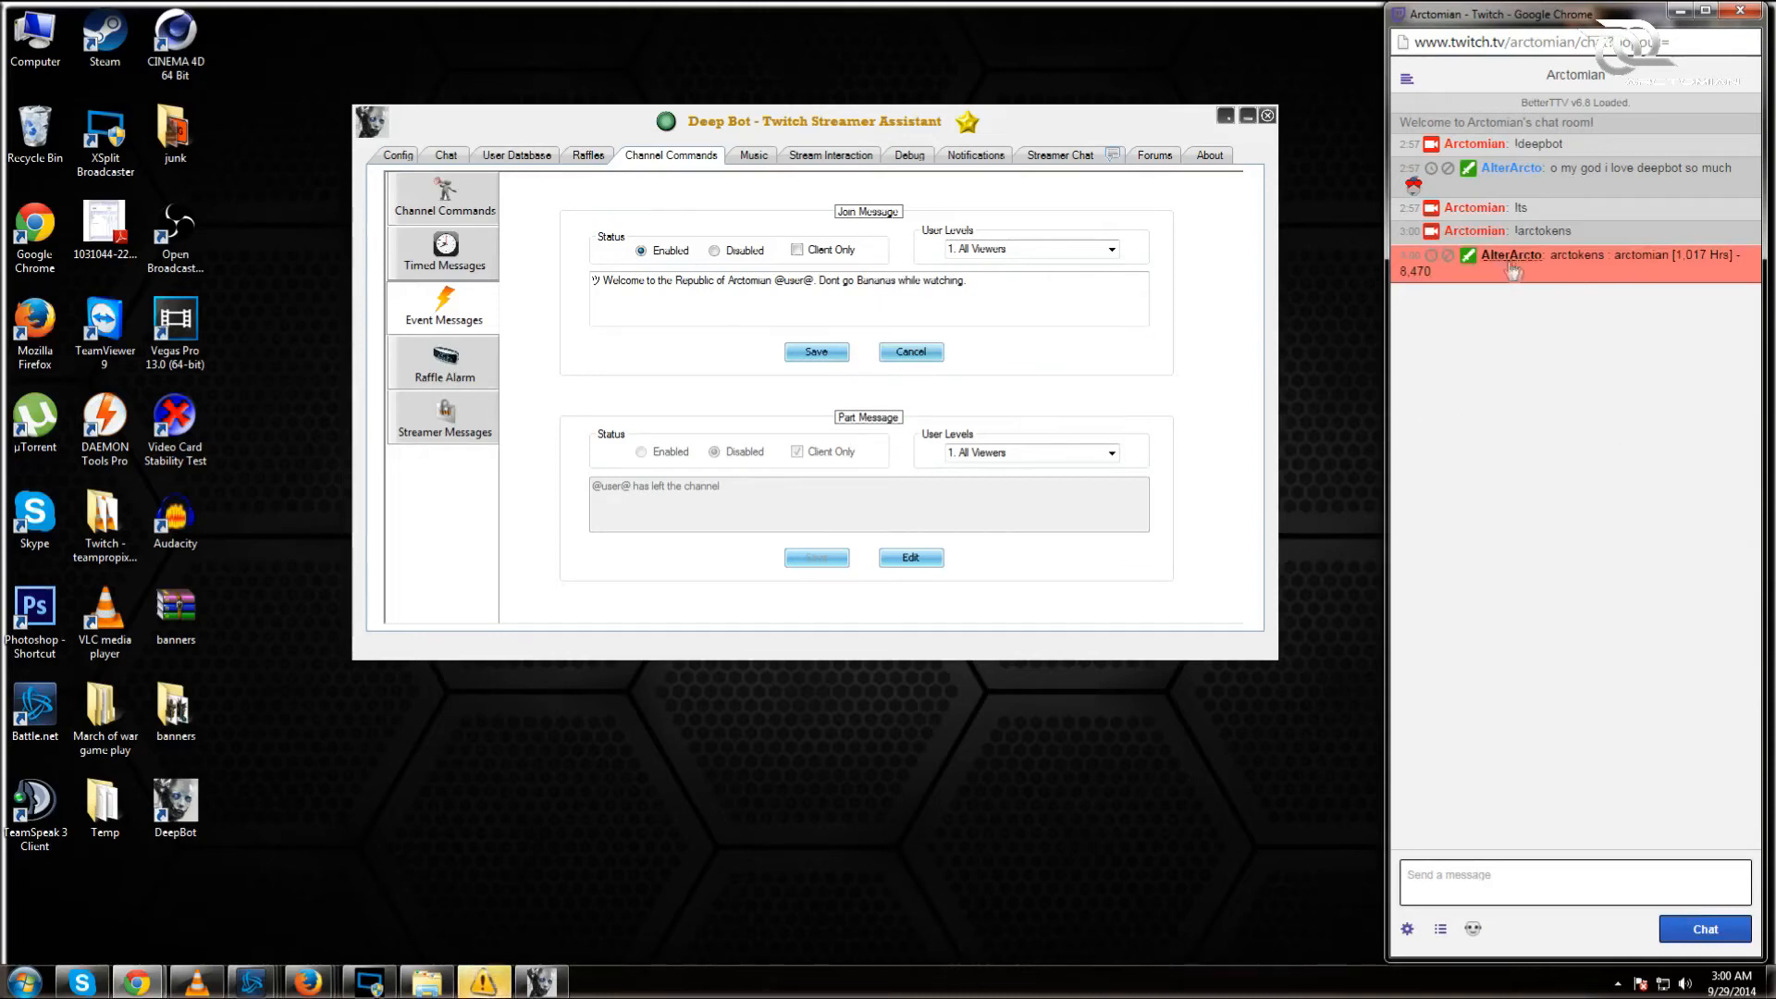
# Step: Leave Client Only off and keep the join message's user level at 1. All Viewers
pyautogui.moveTo(1621, 255); pyautogui.dragTo(1671, 255)
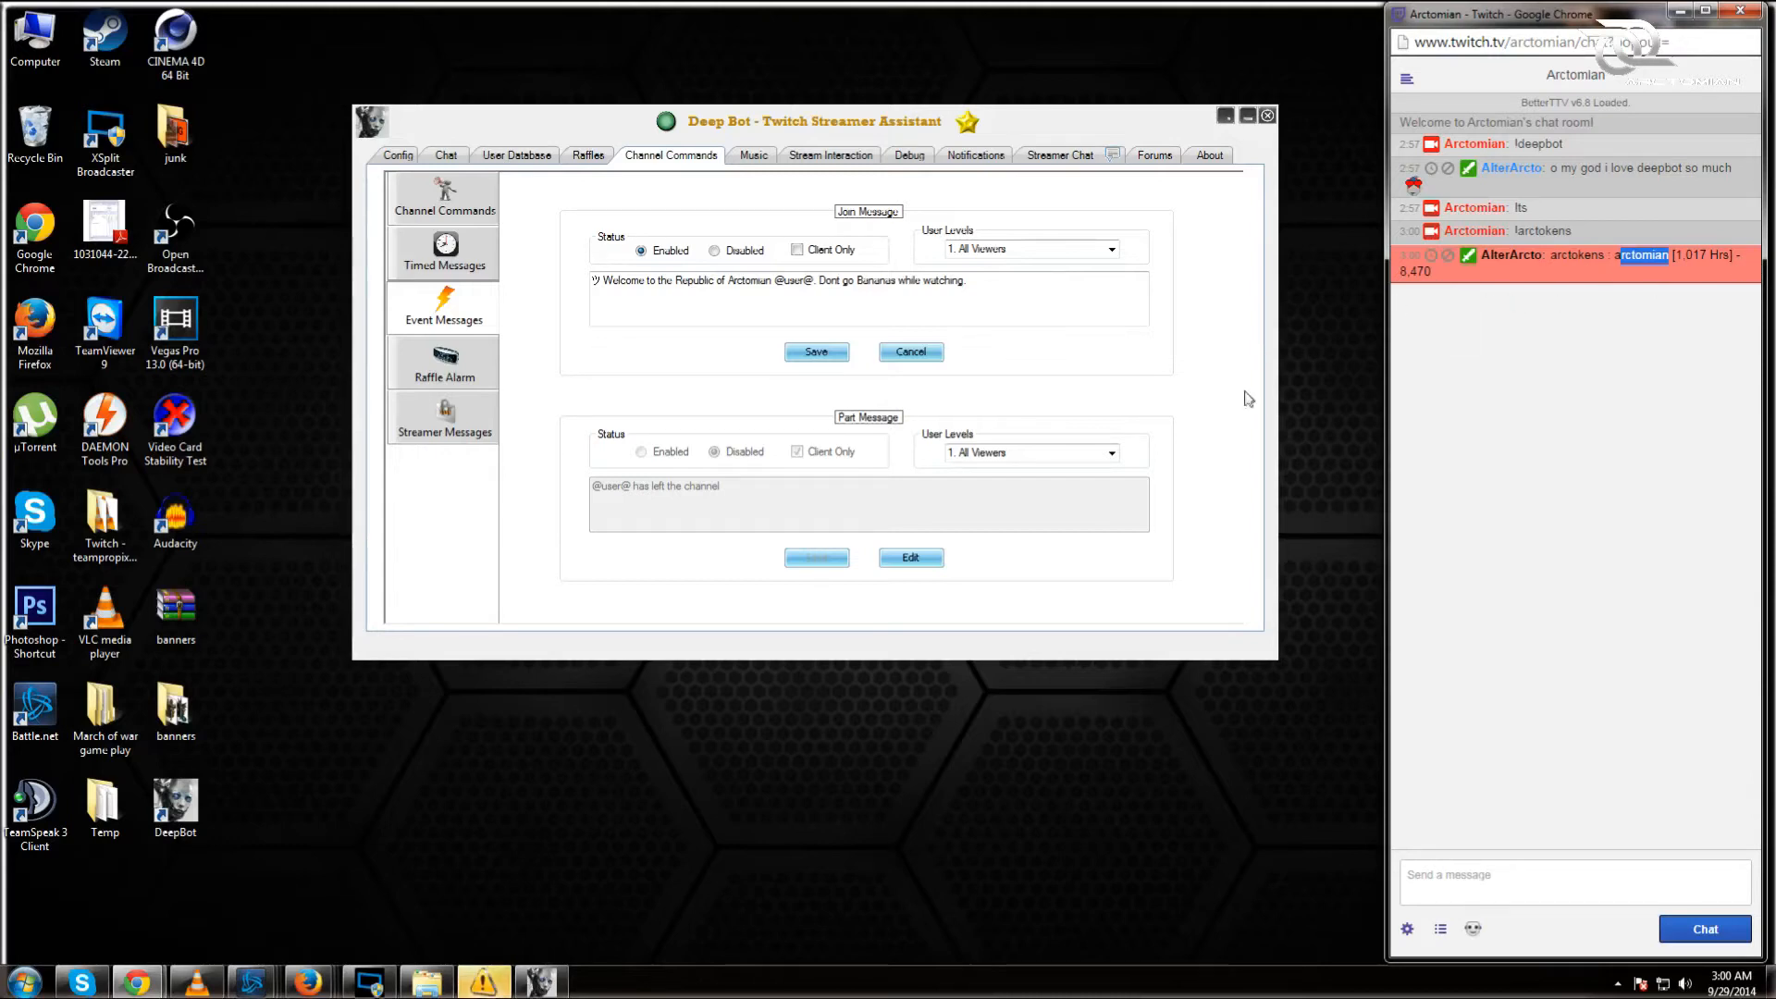
pyautogui.click(1640, 296)
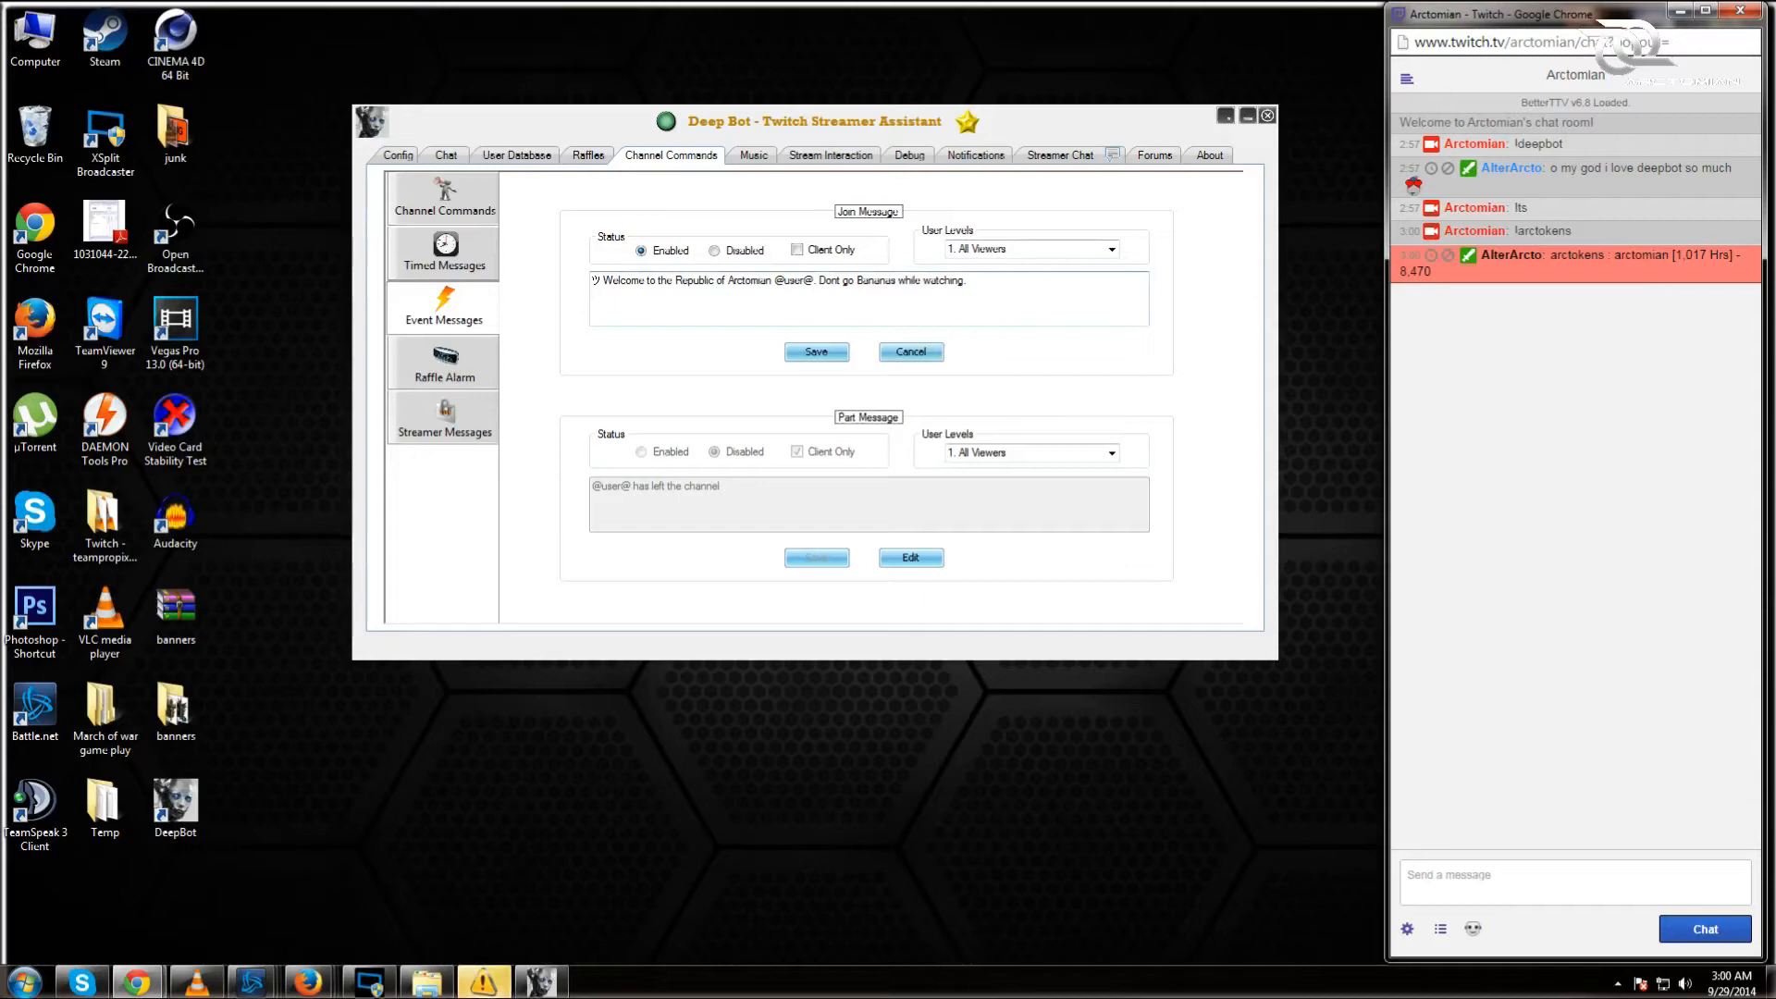
pyautogui.click(801, 251)
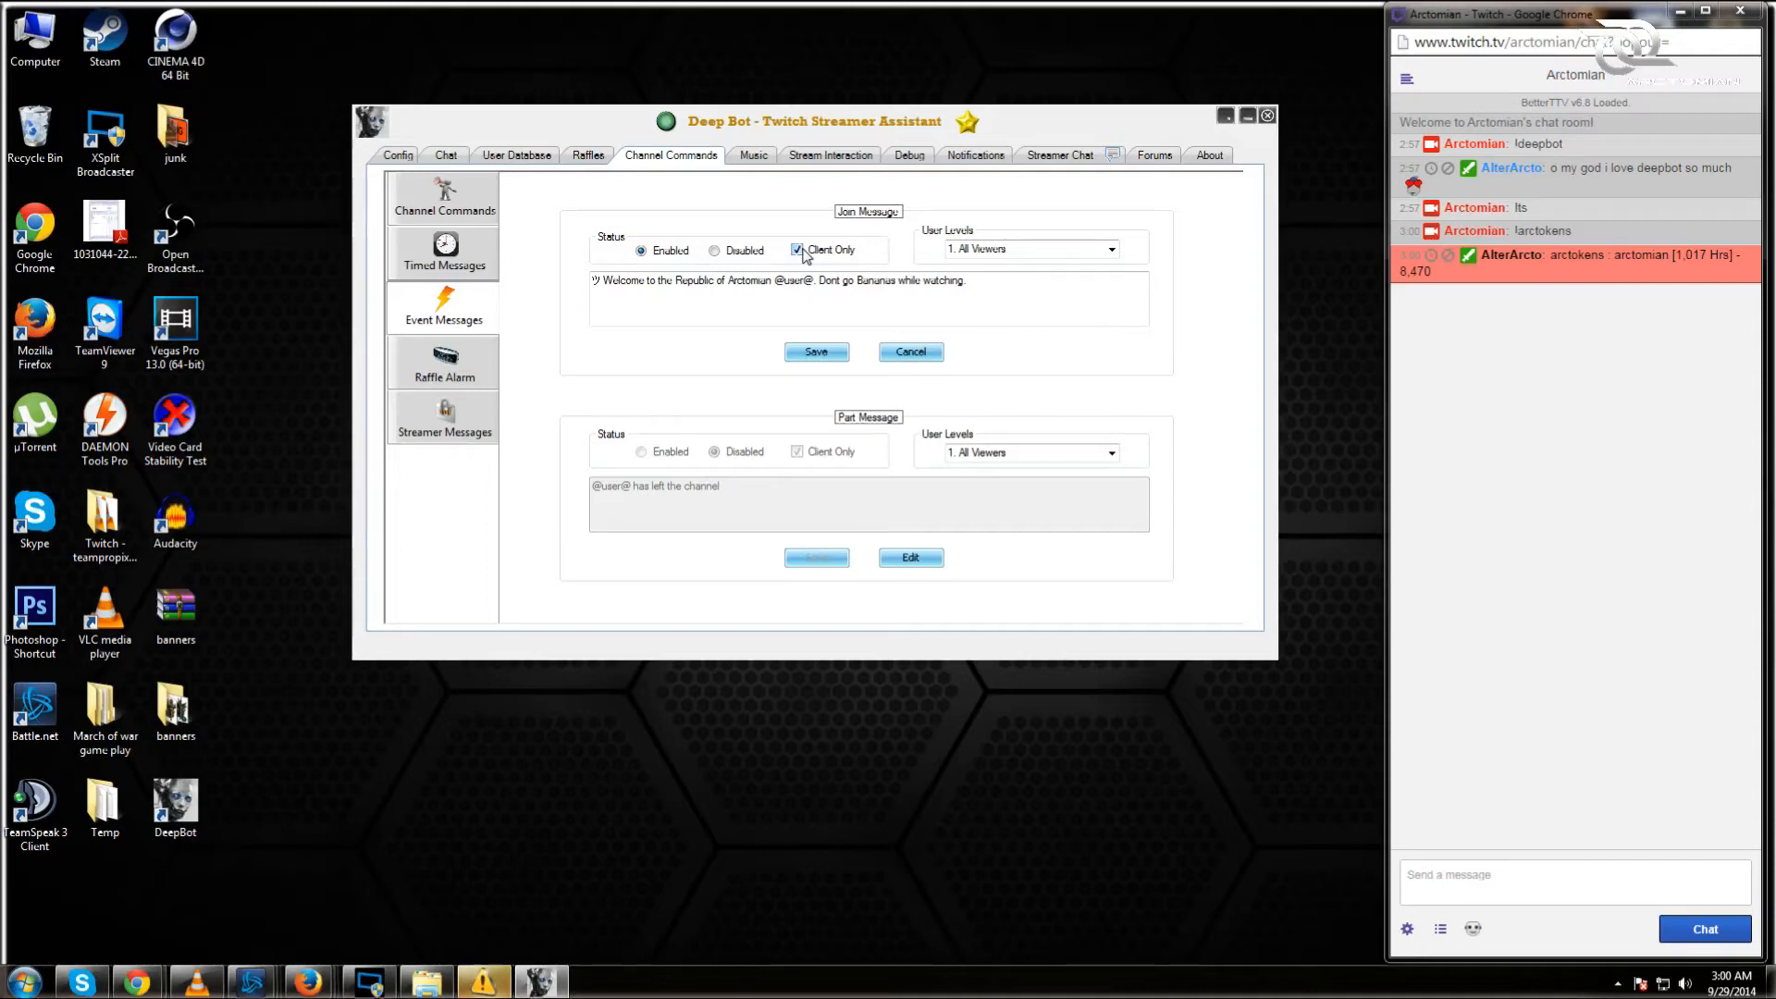
pyautogui.click(801, 250)
pyautogui.click(1105, 253)
pyautogui.click(1110, 258)
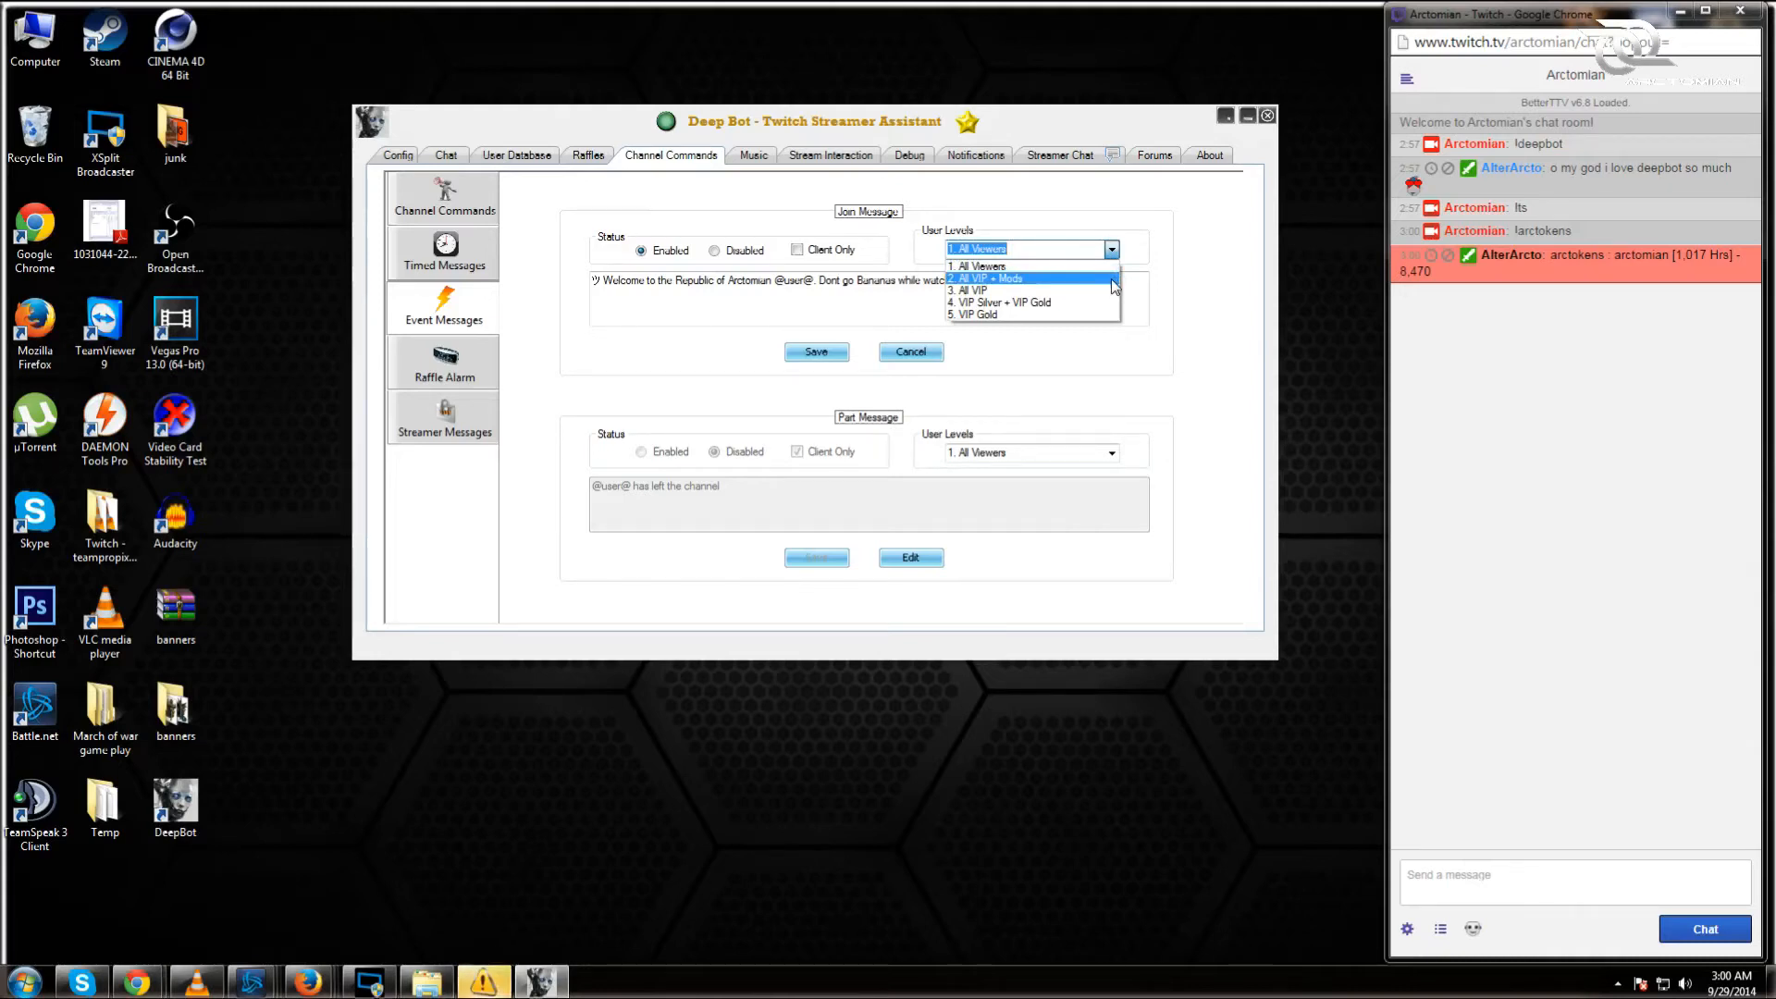
pyautogui.click(1114, 261)
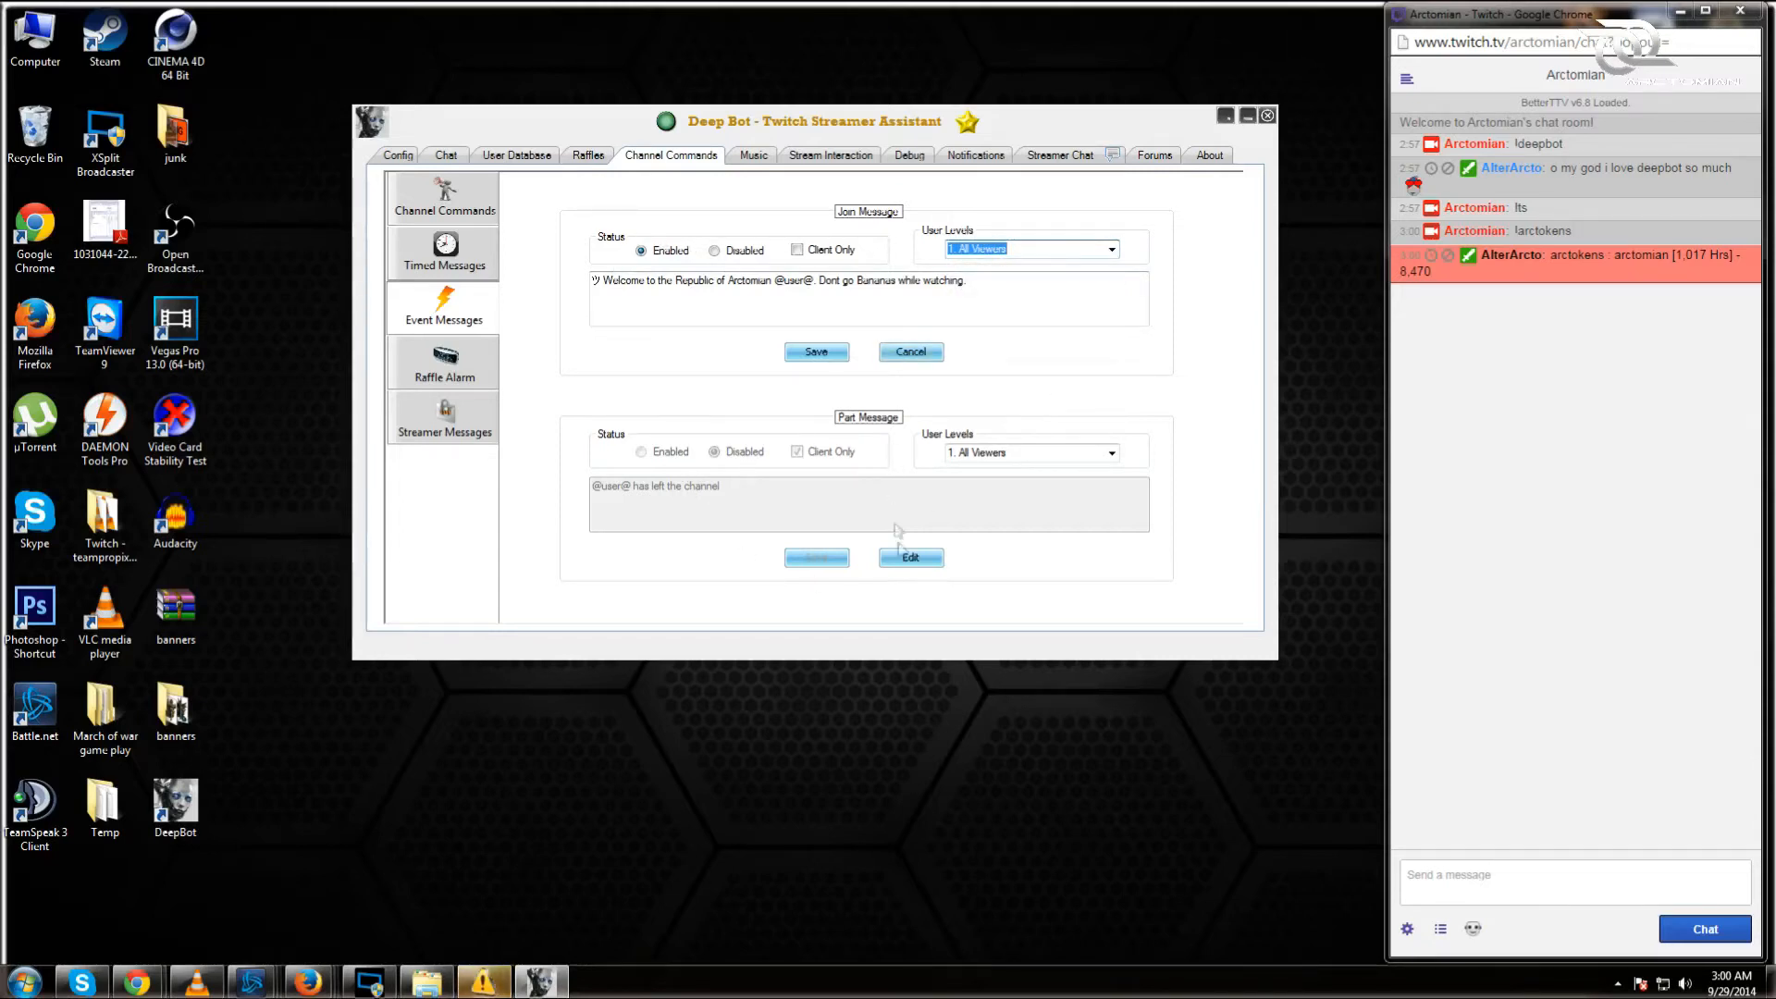
# Step: Cancel the part message edit and save the join welcome message
pyautogui.click(909, 557)
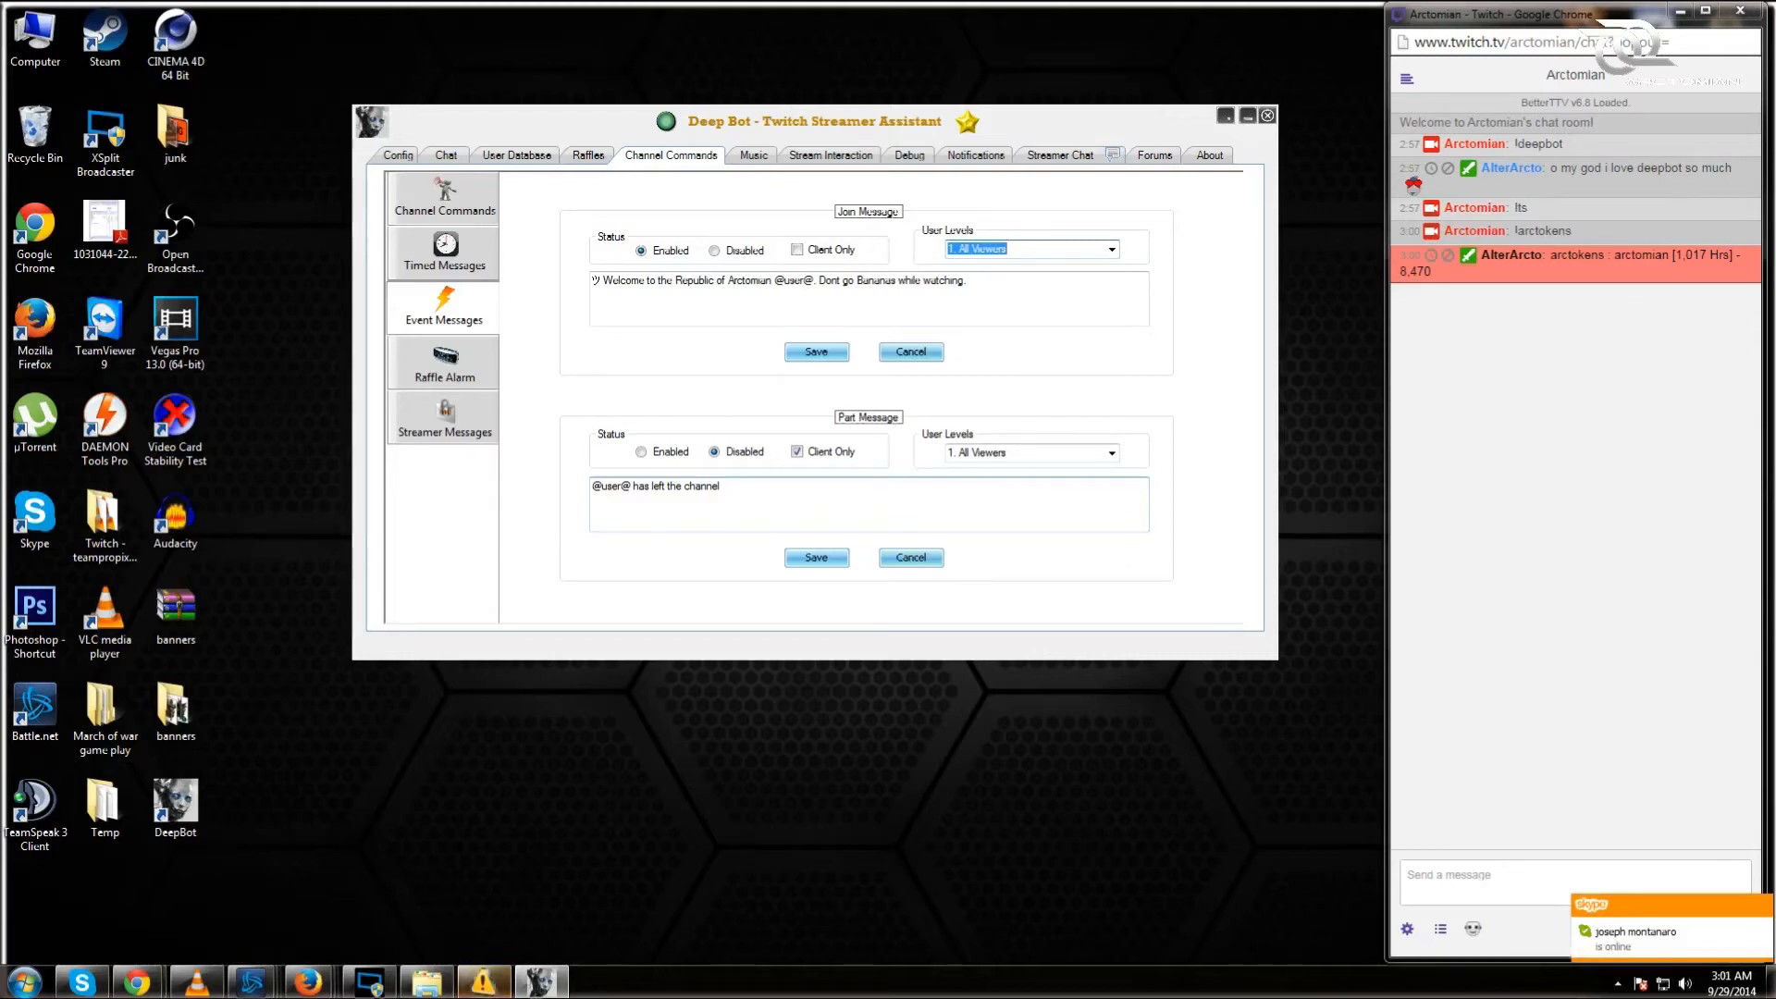
pyautogui.click(911, 557)
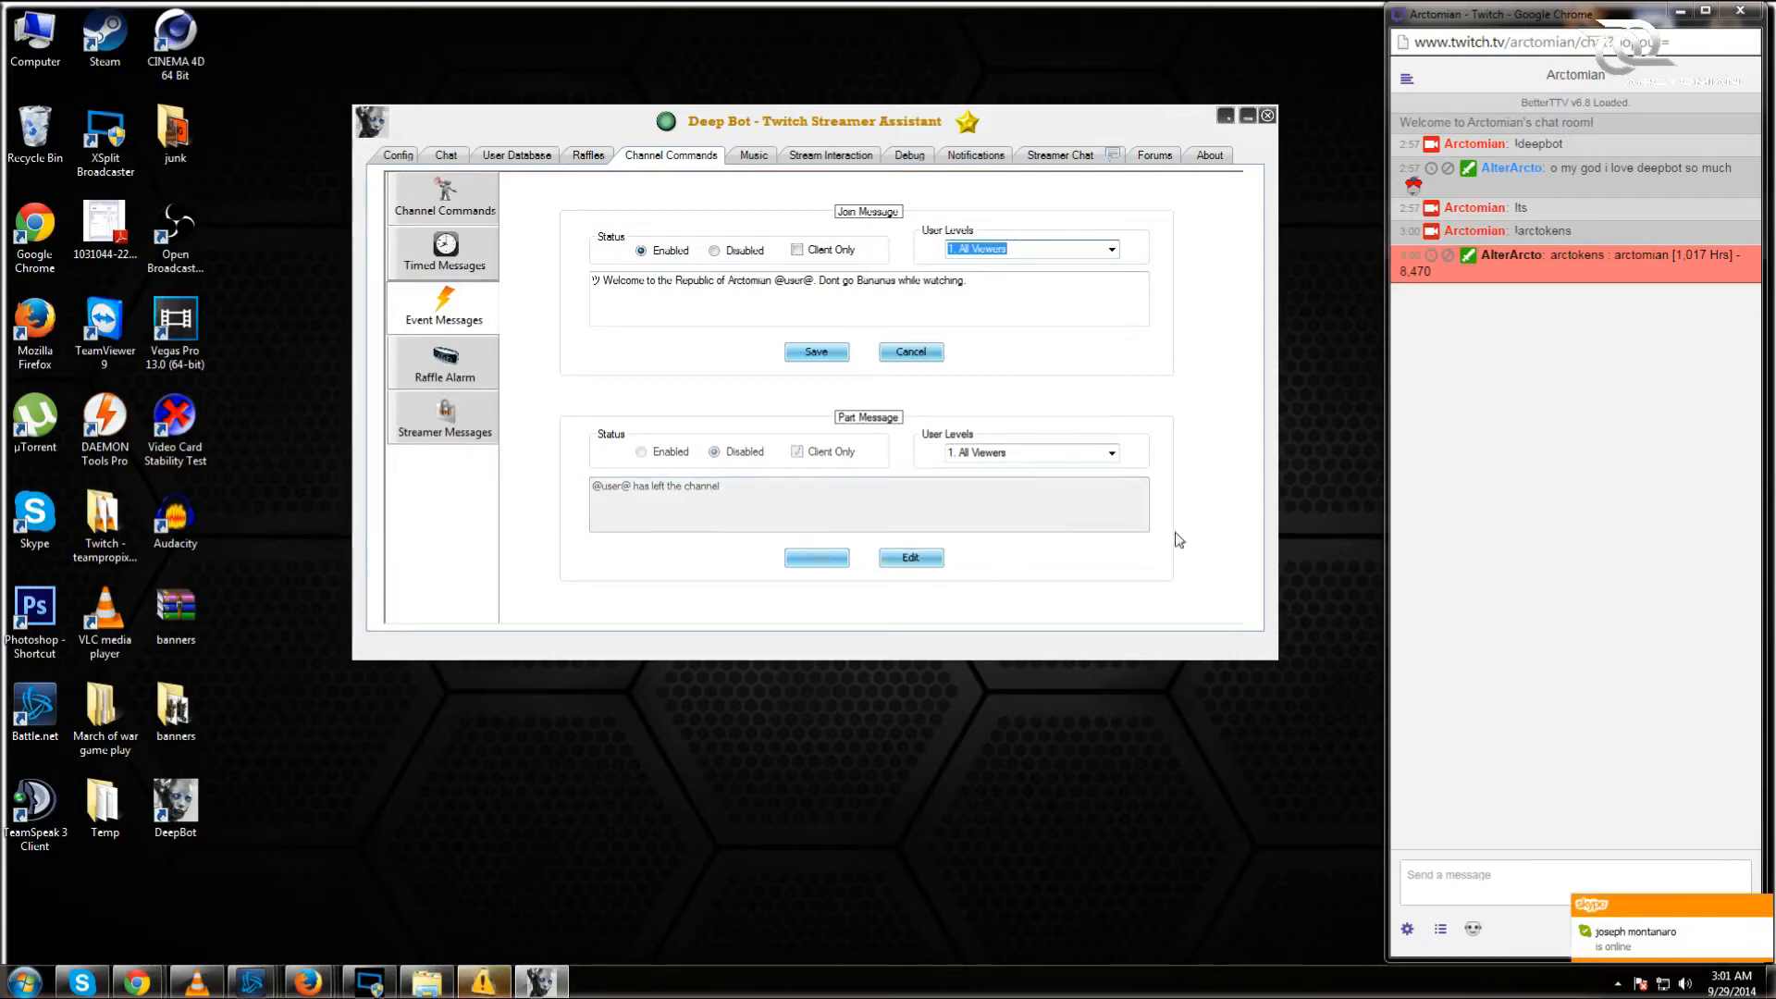
pyautogui.click(837, 352)
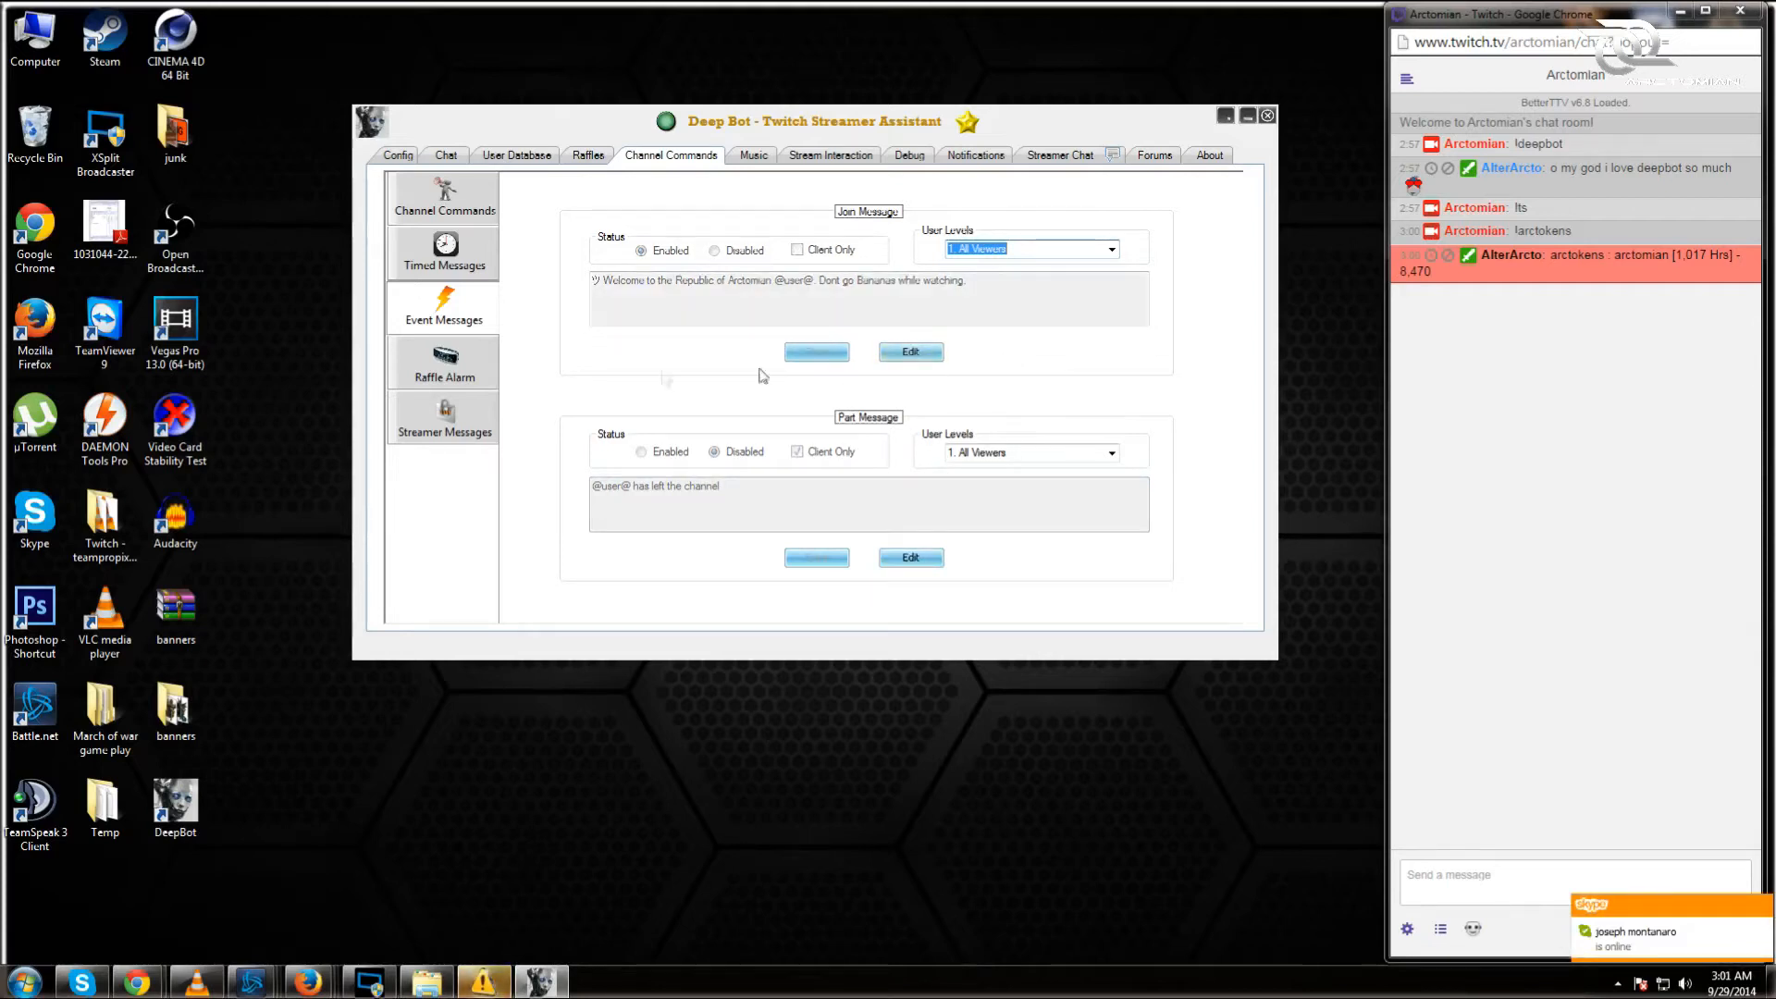
# Step: Open Raffle Alarm, glance at the Raffles tab, and return to the alarm settings
pyautogui.click(488, 382)
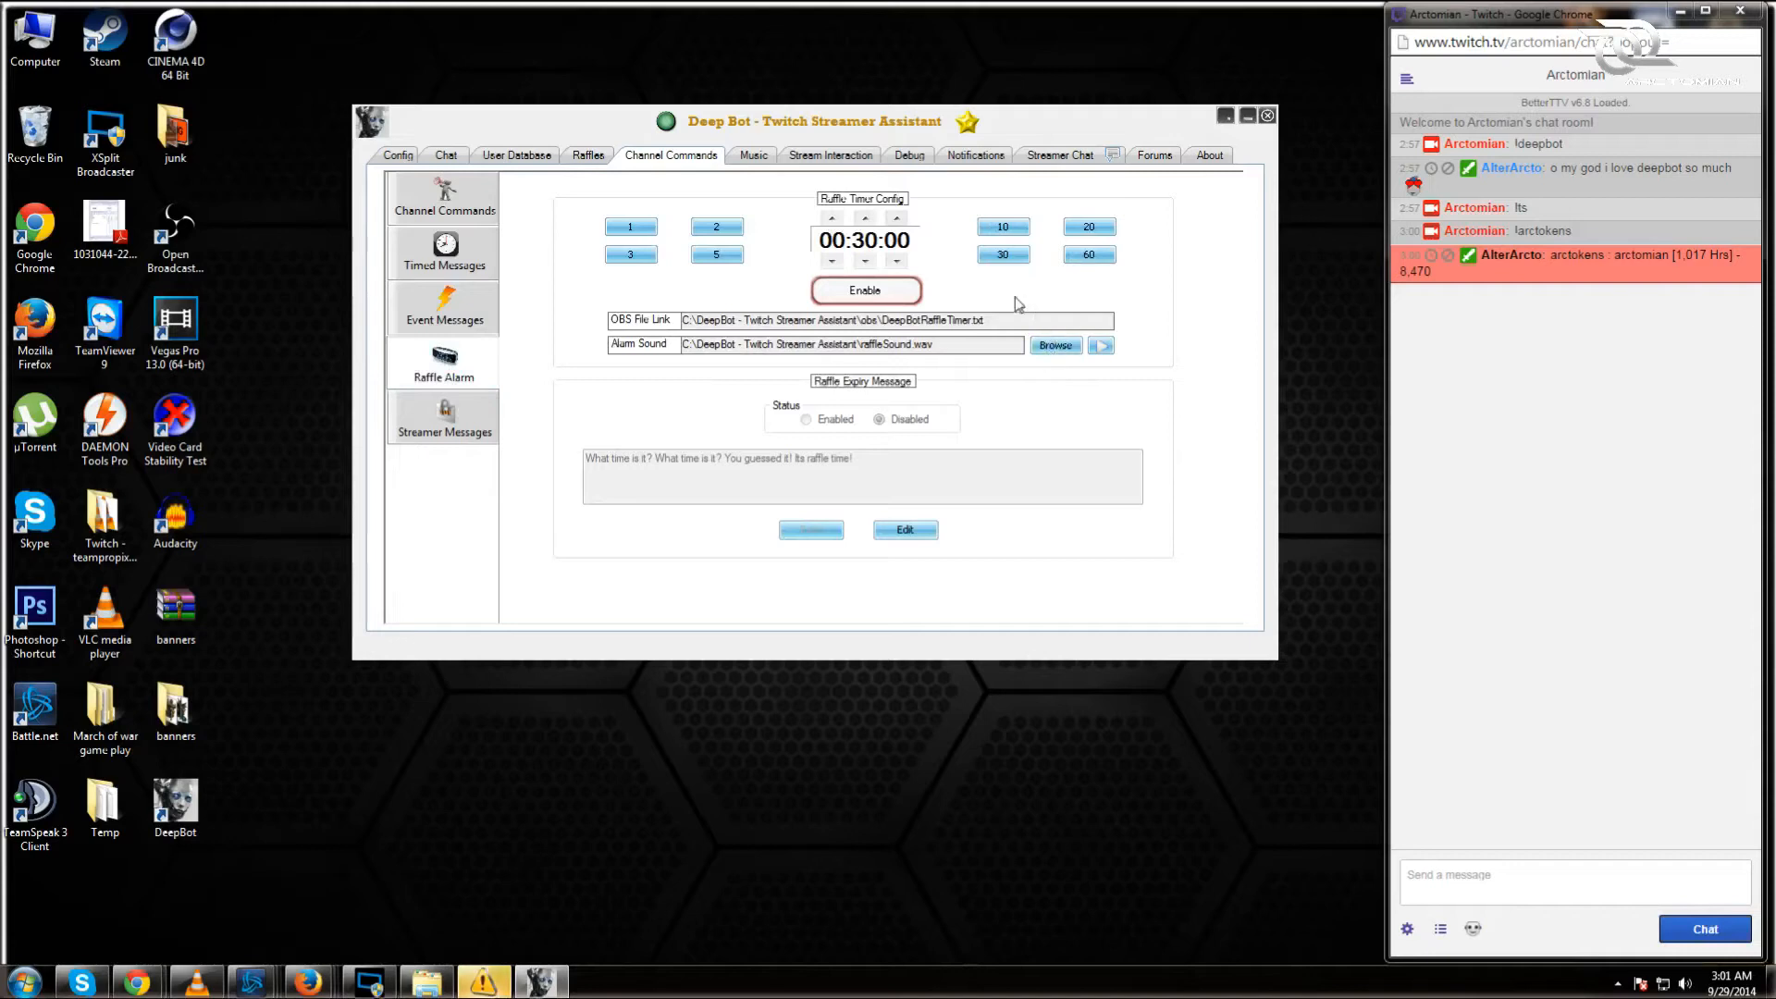
pyautogui.click(590, 157)
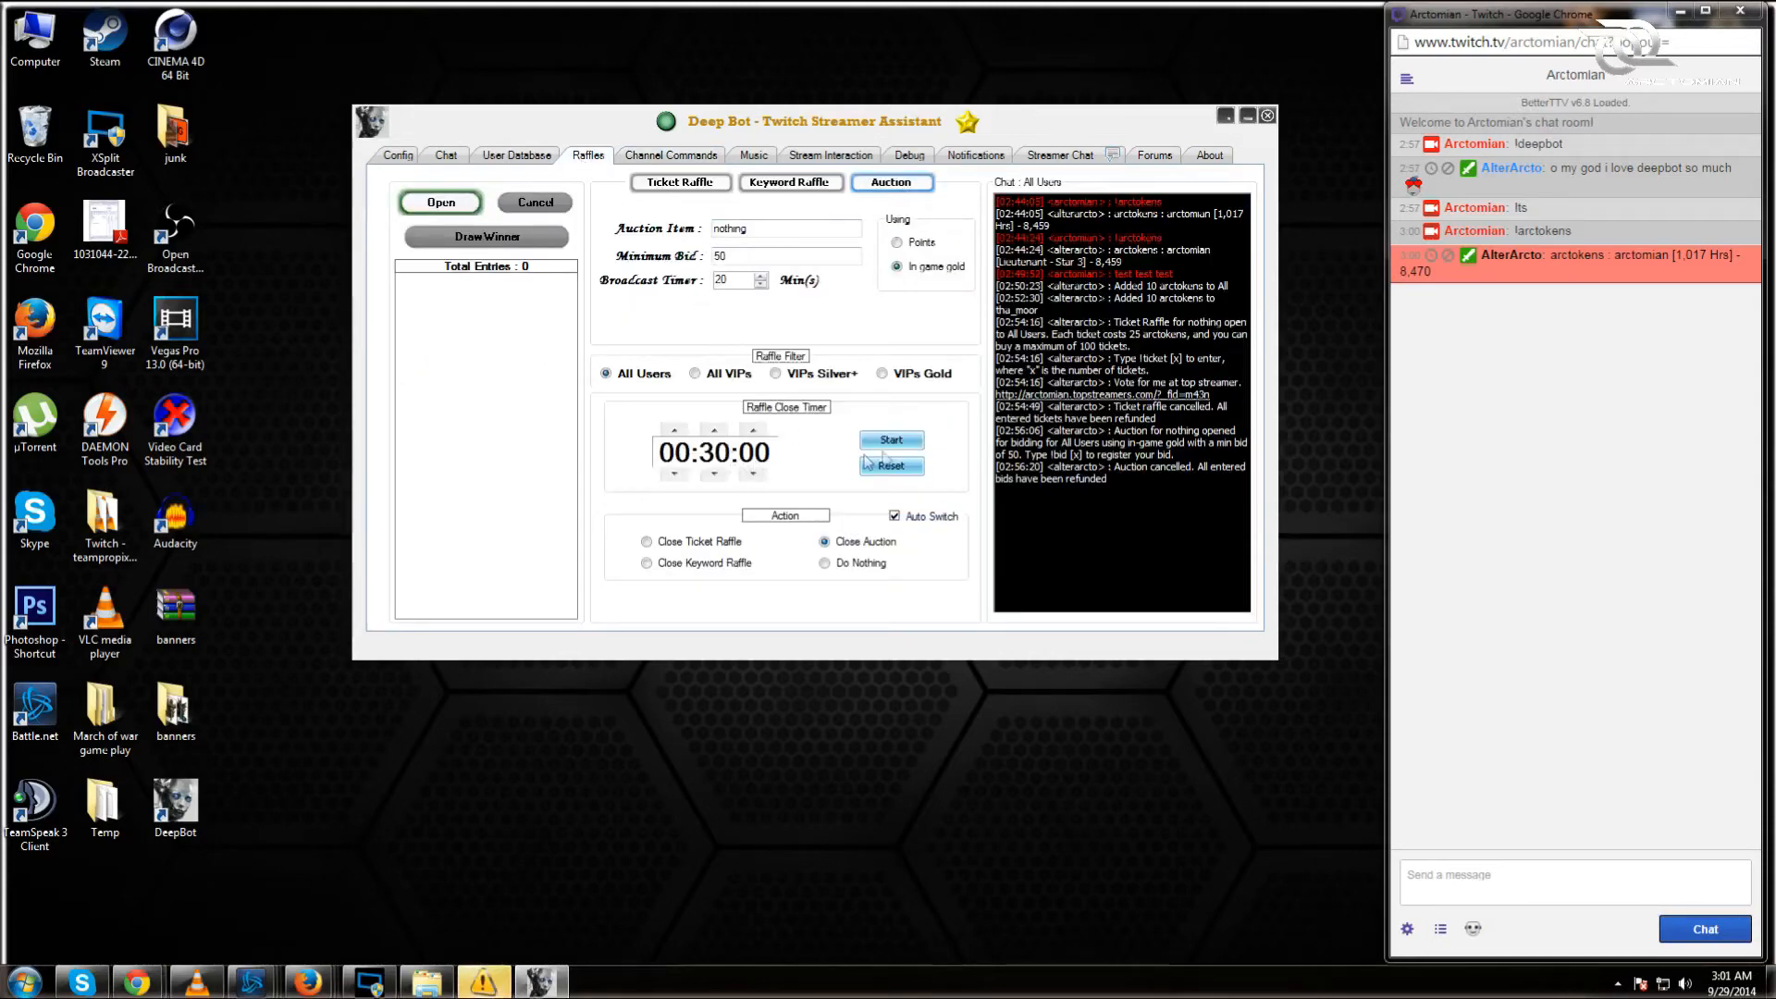
pyautogui.click(686, 156)
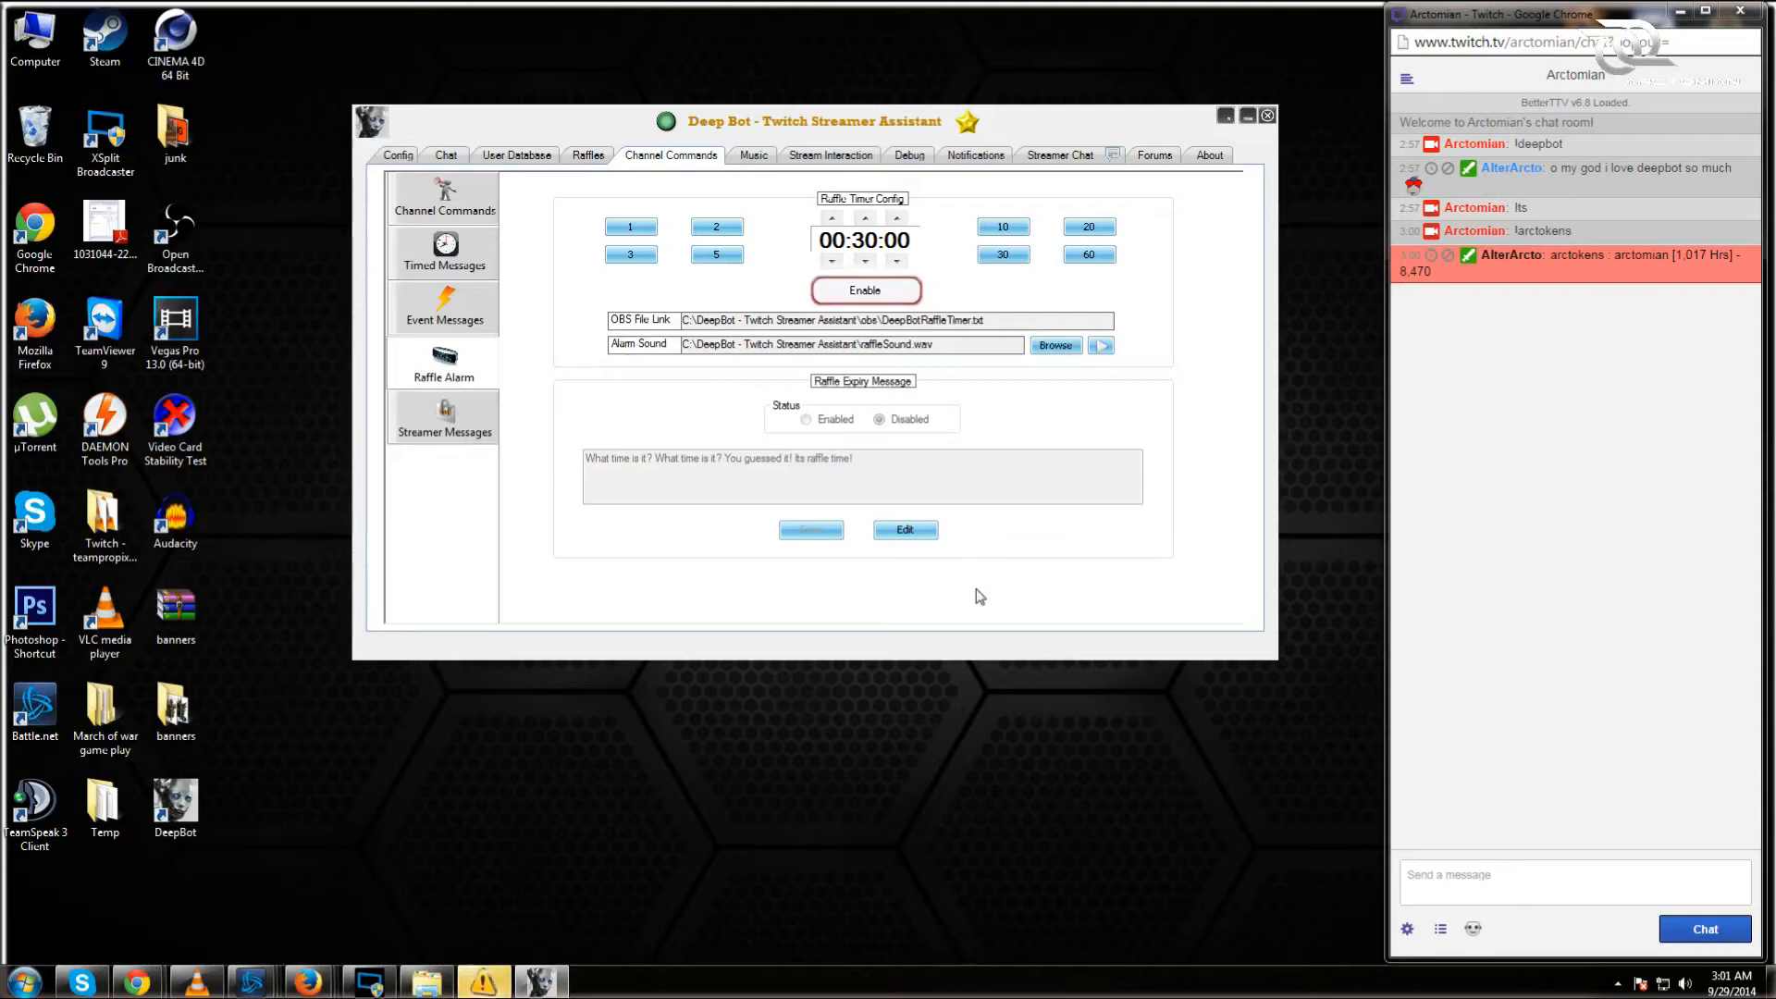
# Step: Keep the raffle expiry message disabled and try the timer presets, ending on 60
pyautogui.click(903, 529)
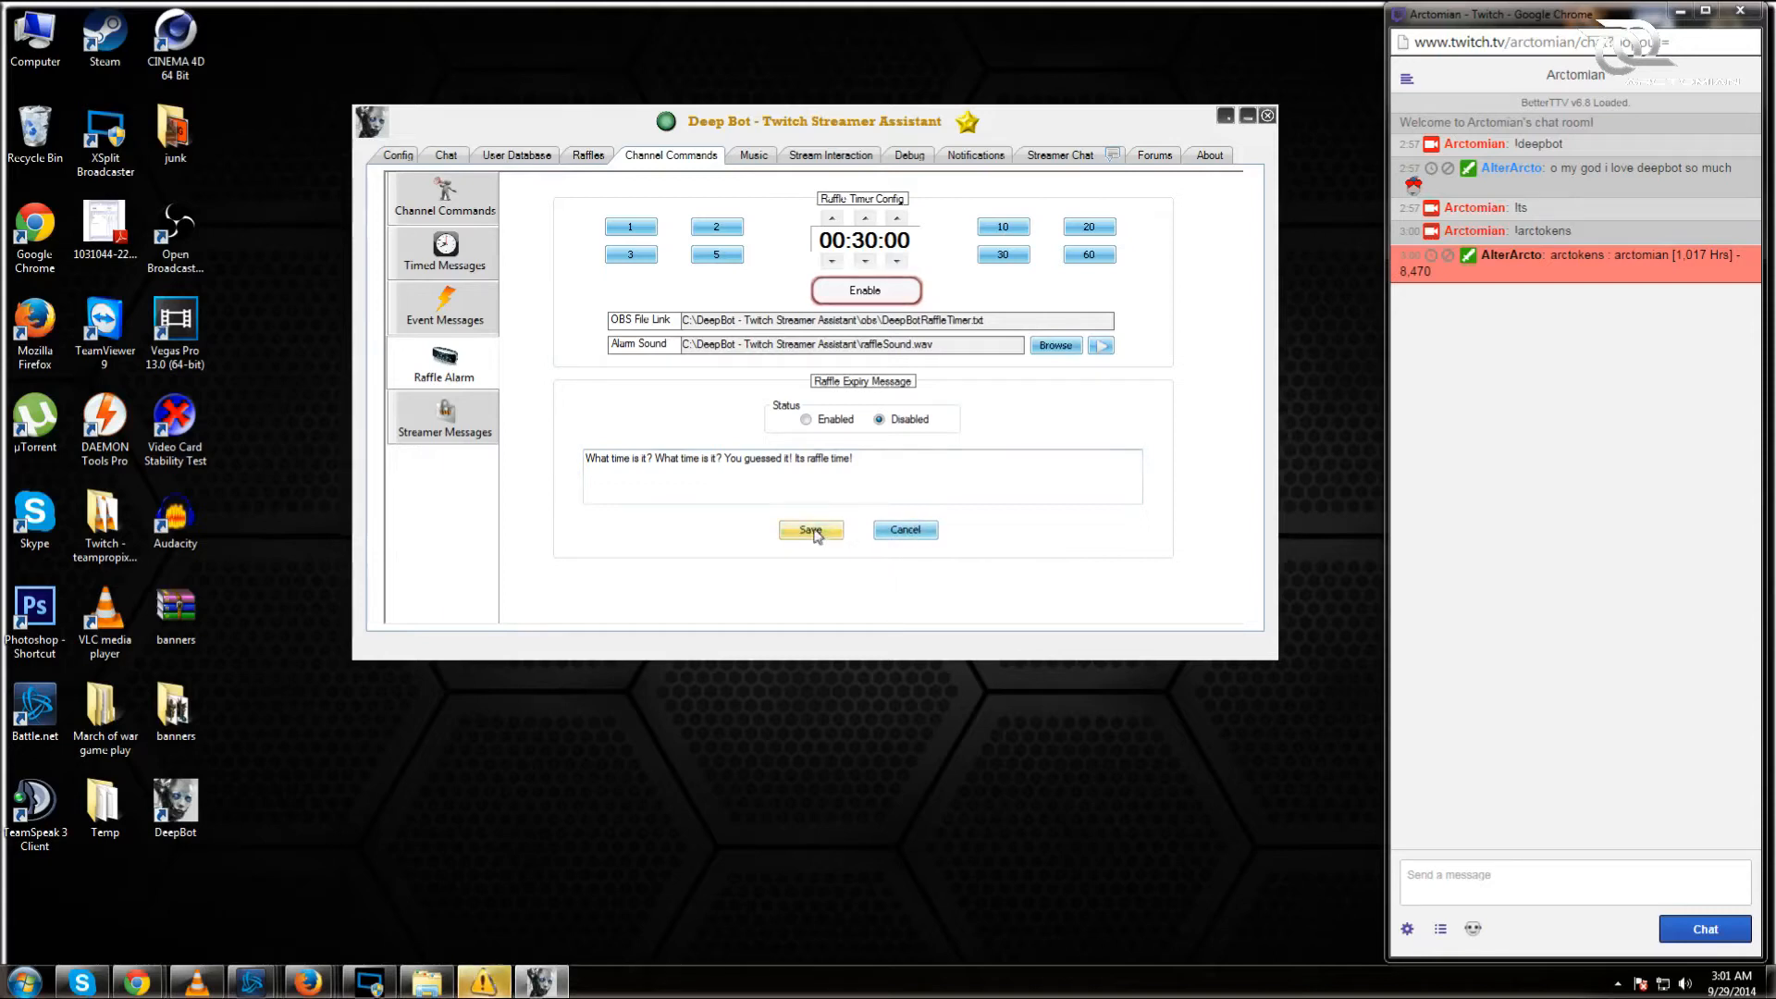
pyautogui.click(911, 539)
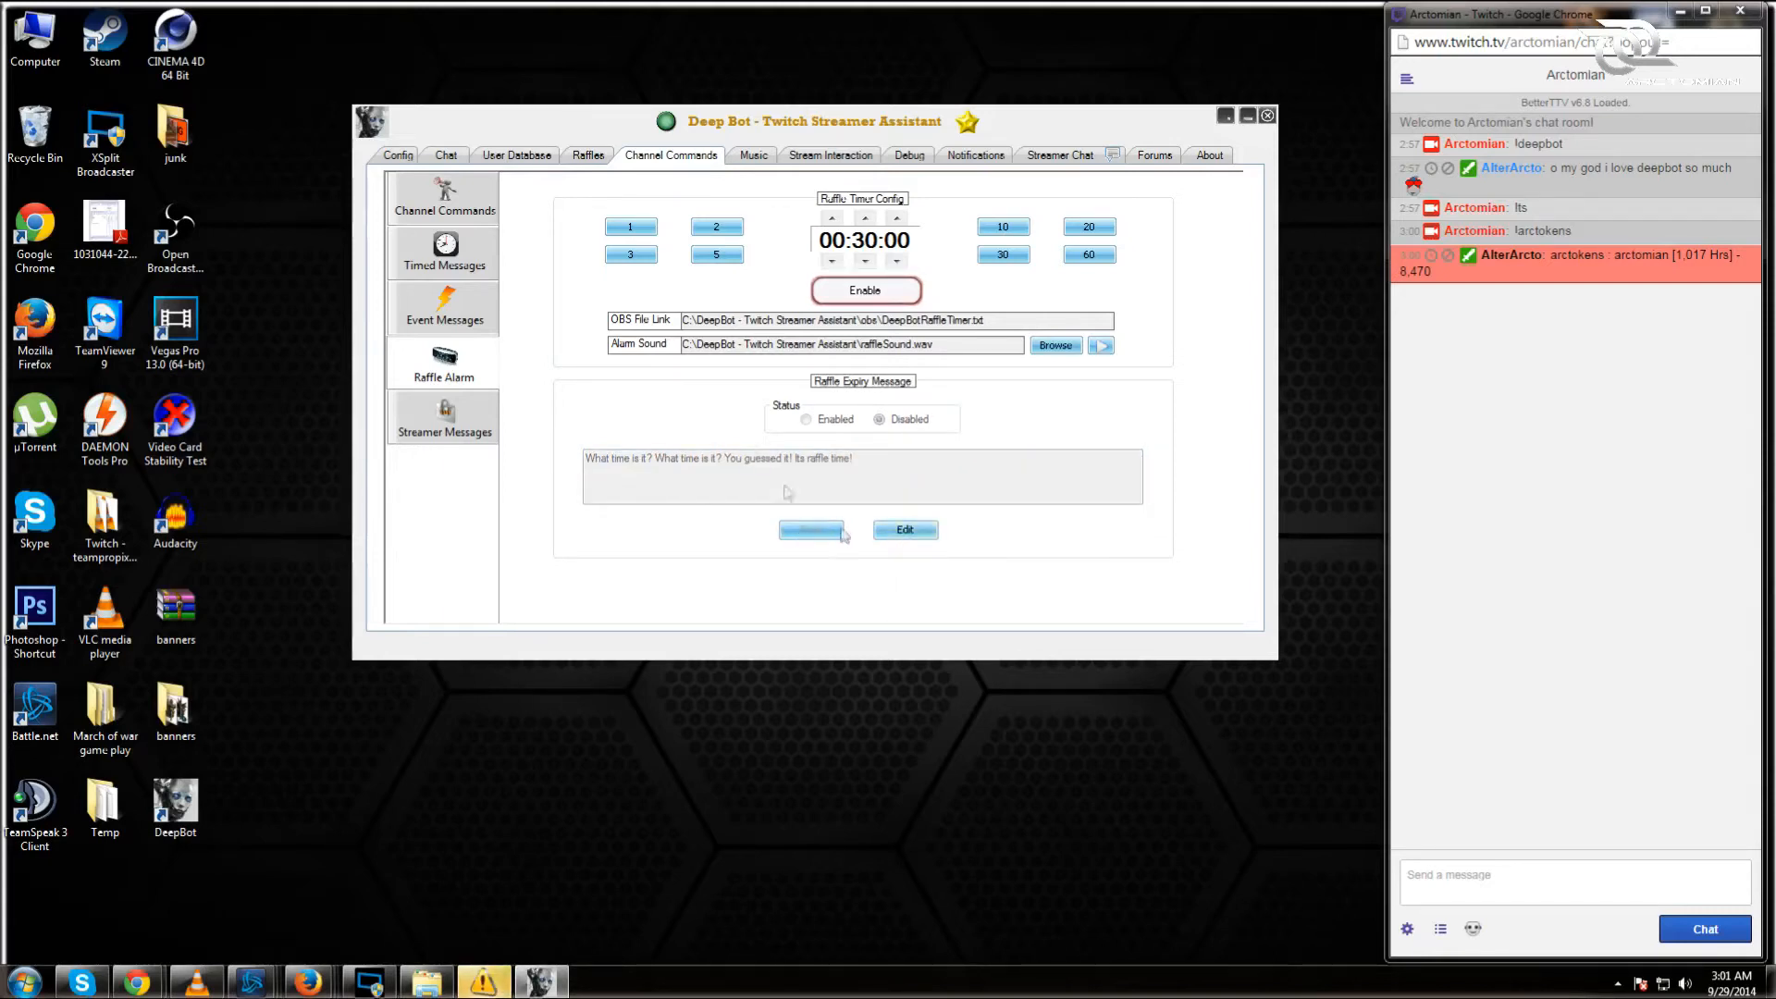
pyautogui.click(1015, 231)
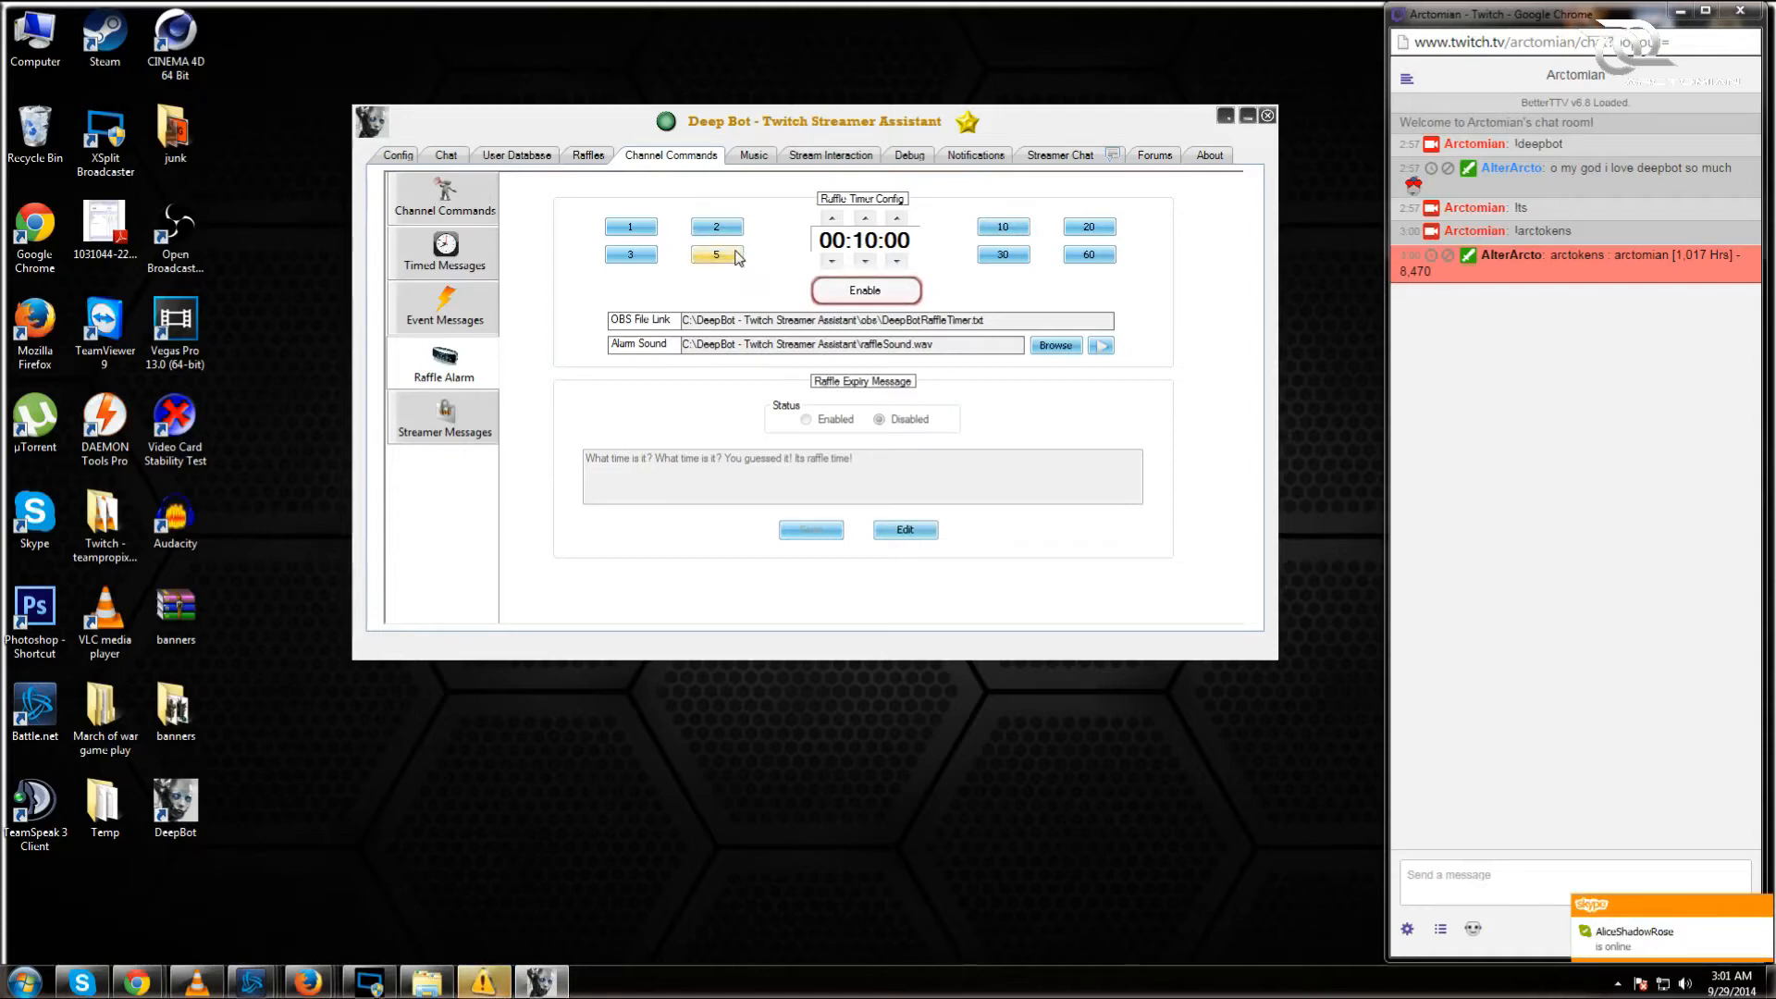
pyautogui.click(999, 255)
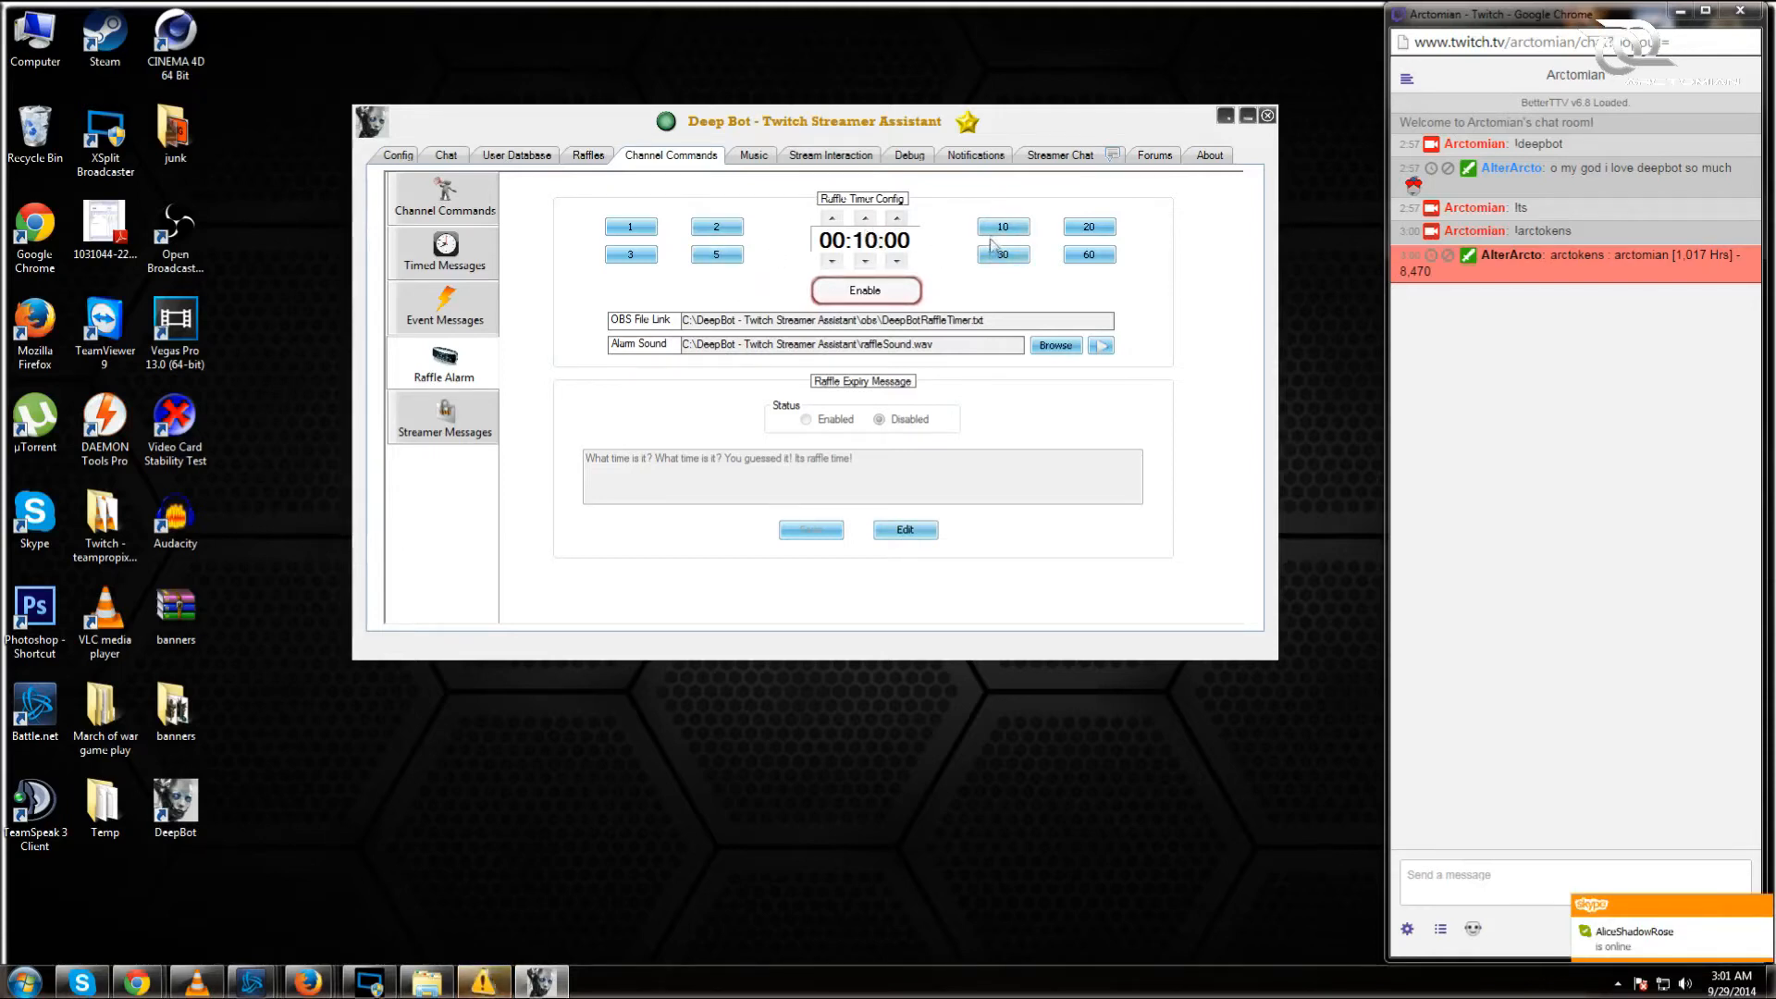
pyautogui.click(1092, 228)
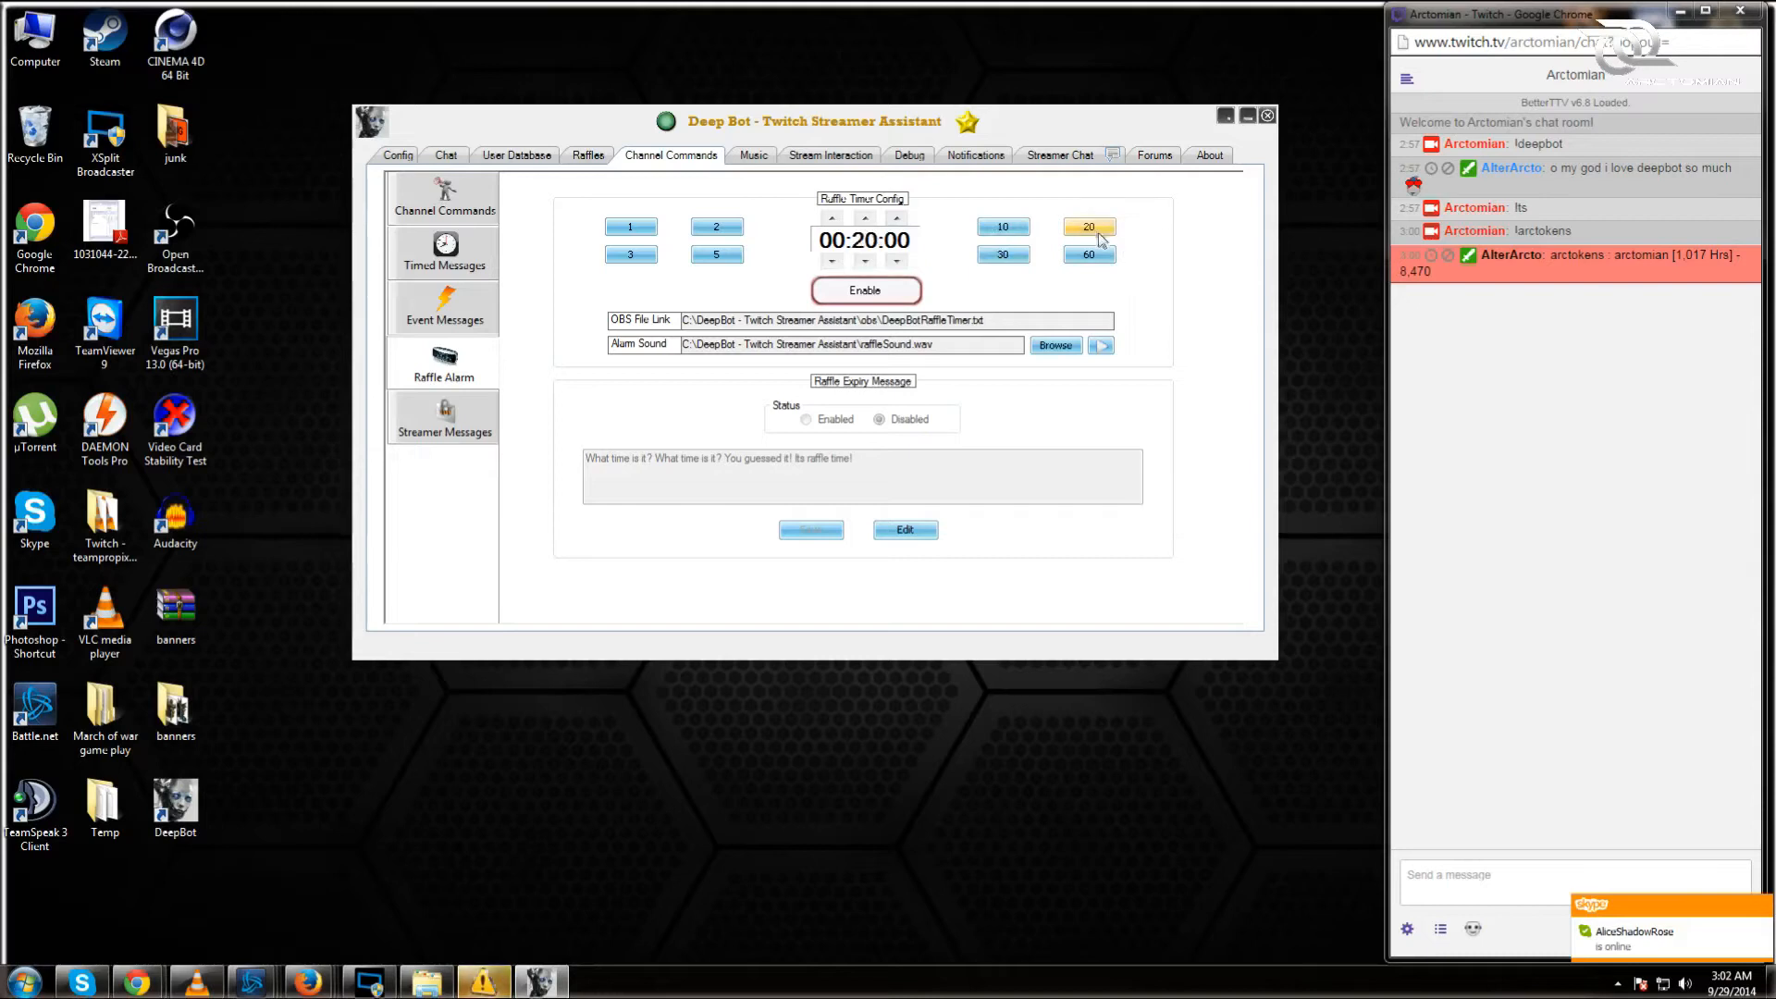
pyautogui.click(1101, 259)
# Step: Adjust the raffle timer with the minute up/down arrows, leaving it at 01:00:00
pyautogui.click(867, 220)
pyautogui.click(867, 220)
pyautogui.click(867, 220)
pyautogui.click(867, 220)
pyautogui.click(867, 220)
pyautogui.click(867, 221)
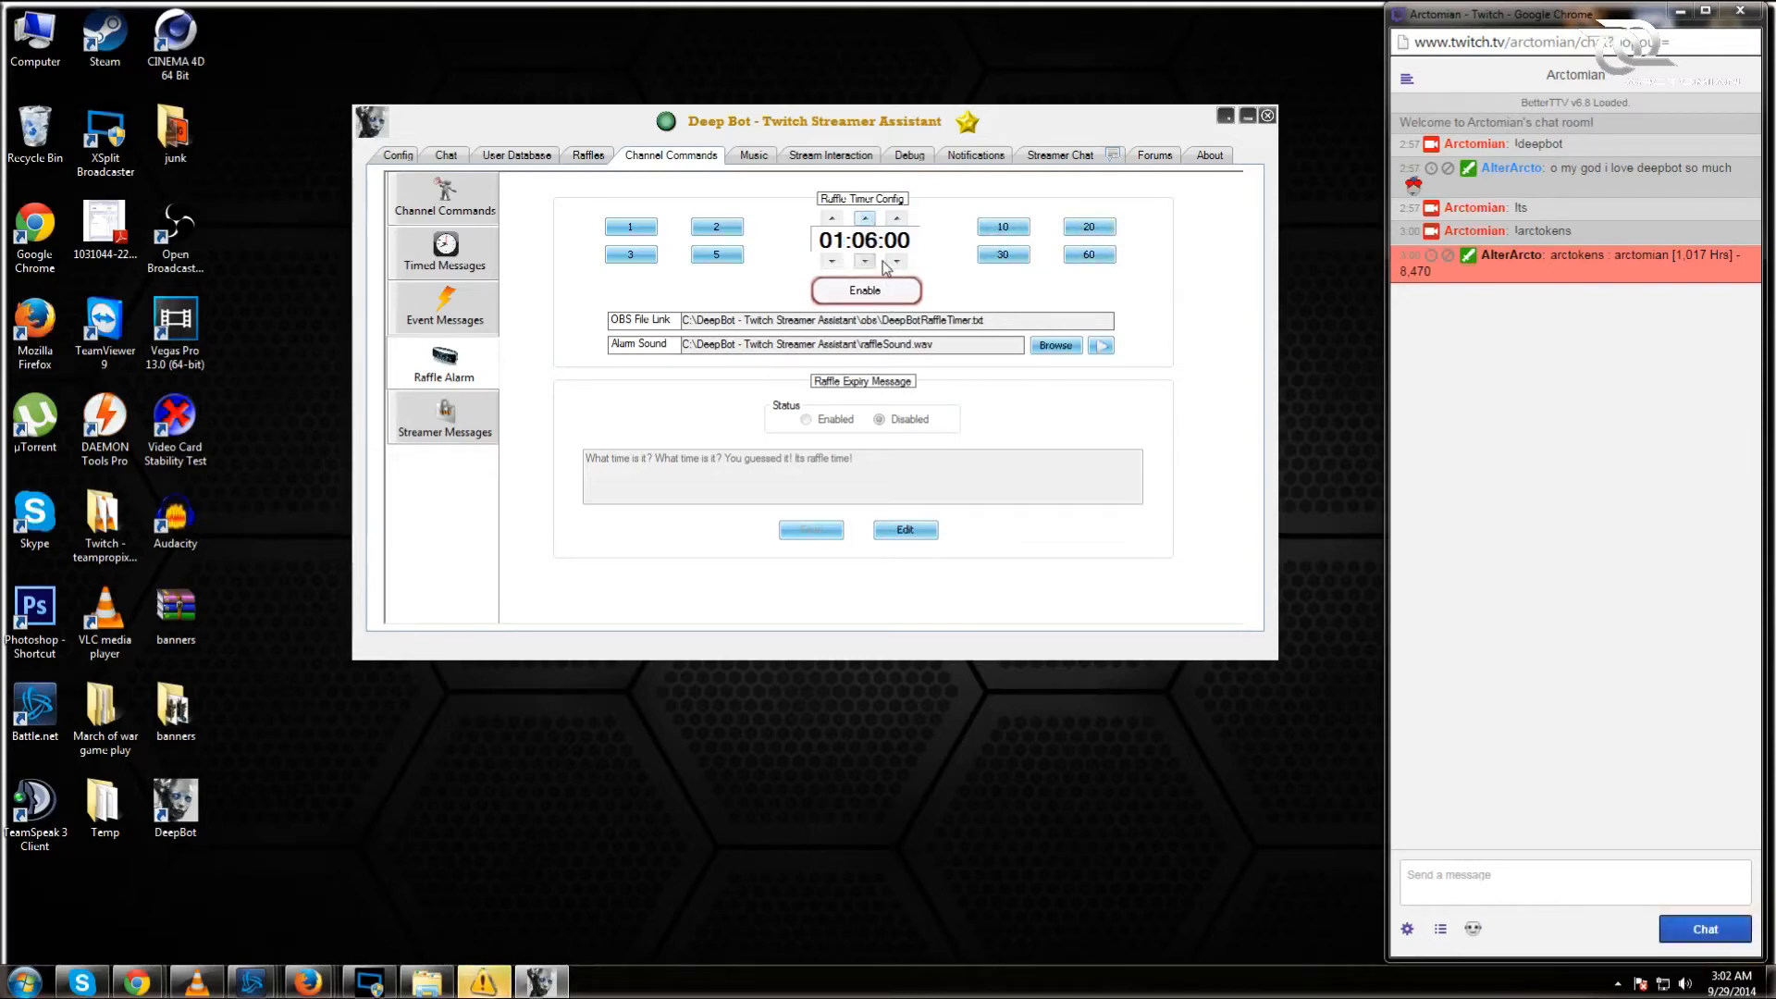
pyautogui.click(866, 261)
pyautogui.click(866, 261)
pyautogui.click(866, 261)
pyautogui.click(866, 261)
pyautogui.click(866, 261)
pyautogui.click(866, 260)
pyautogui.click(442, 421)
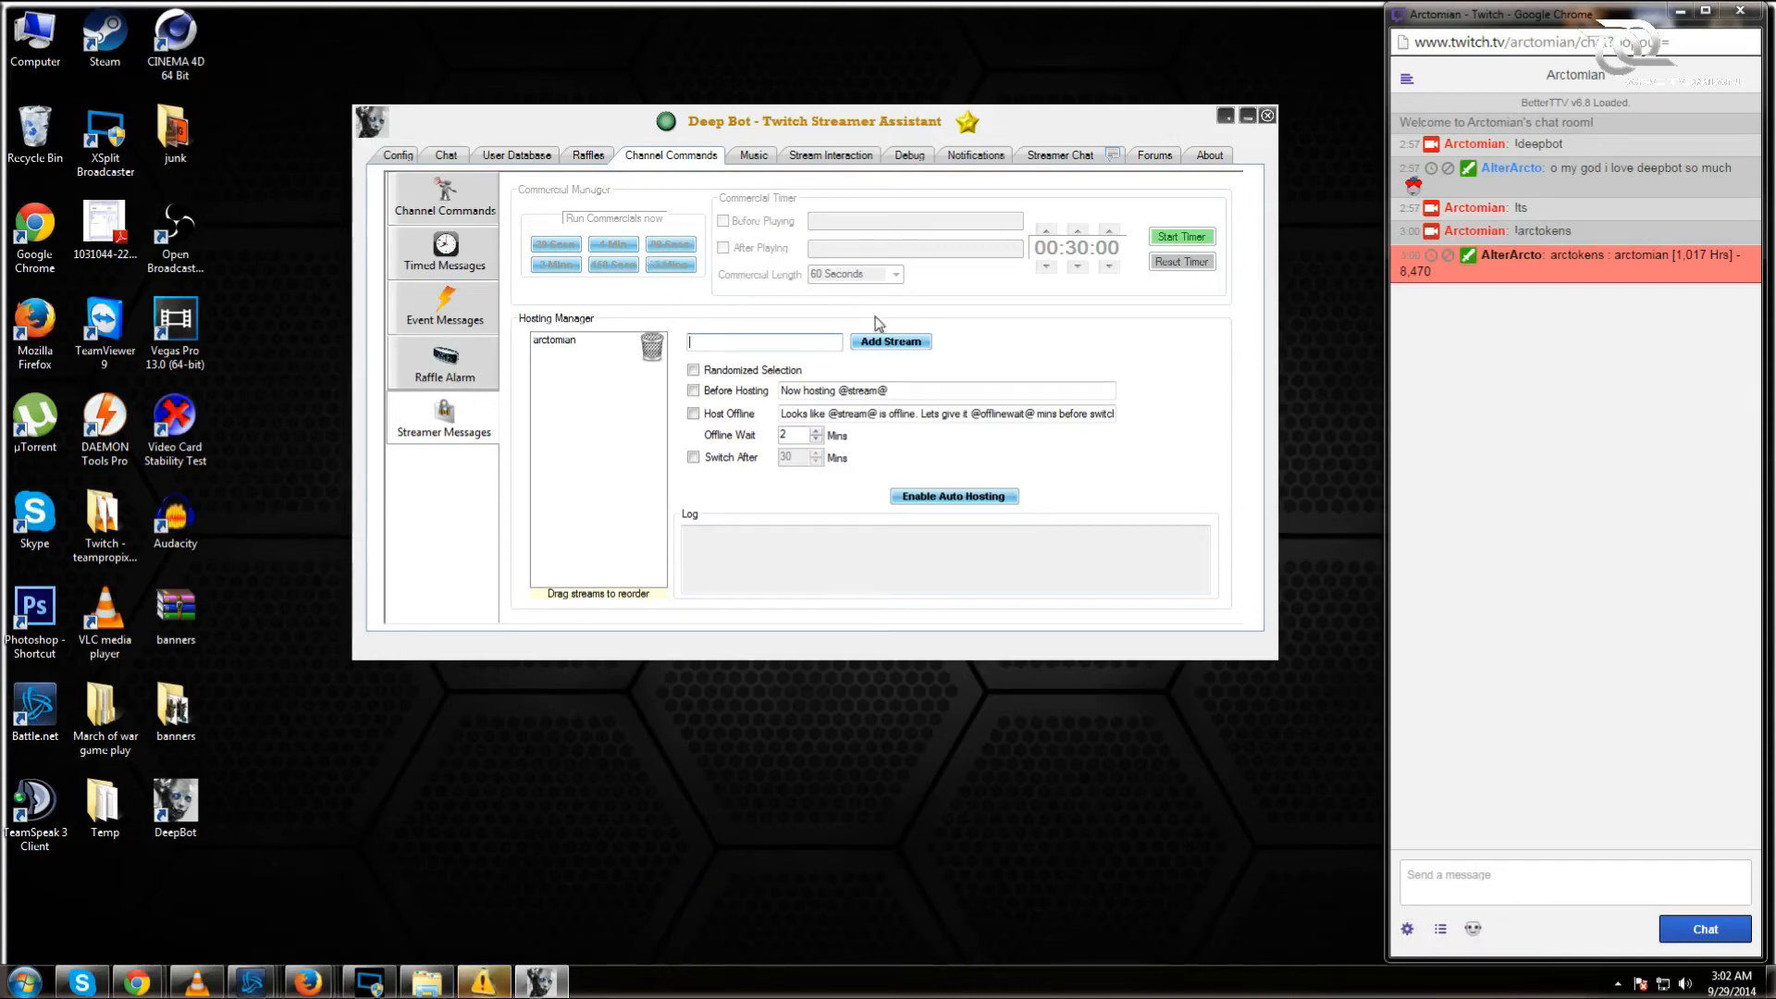
pyautogui.write('www.')
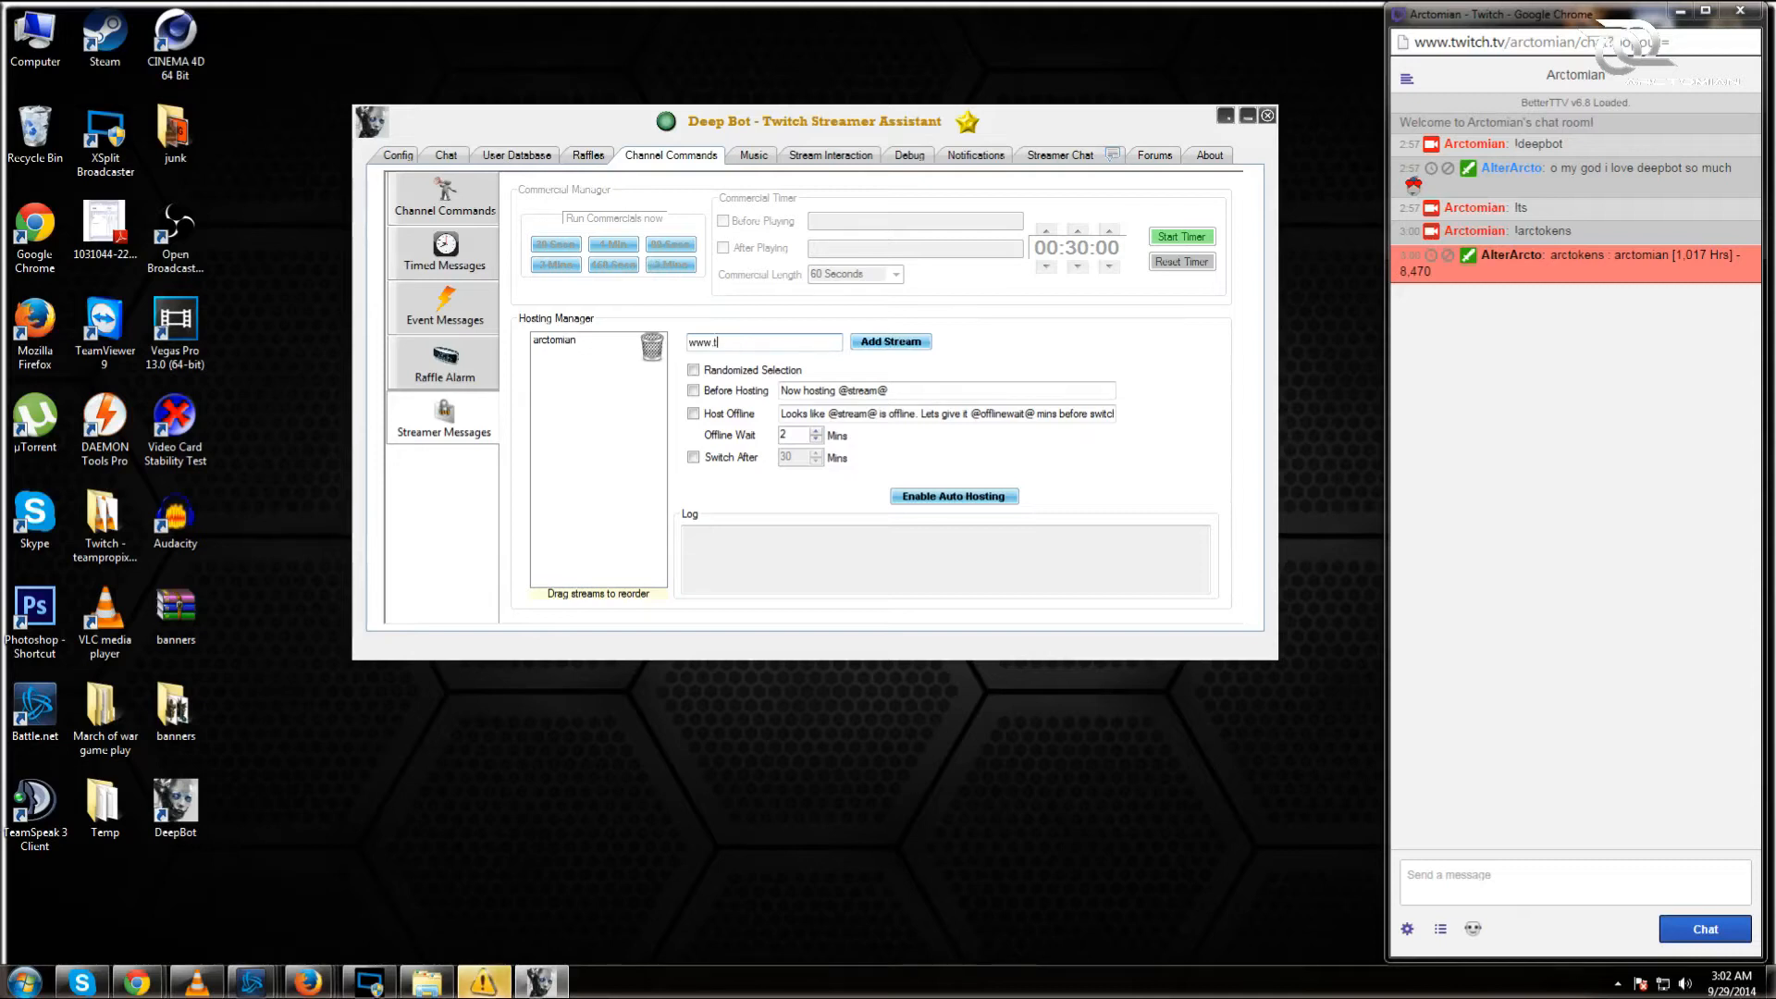
pyautogui.write('twitch.tv/arctomian')
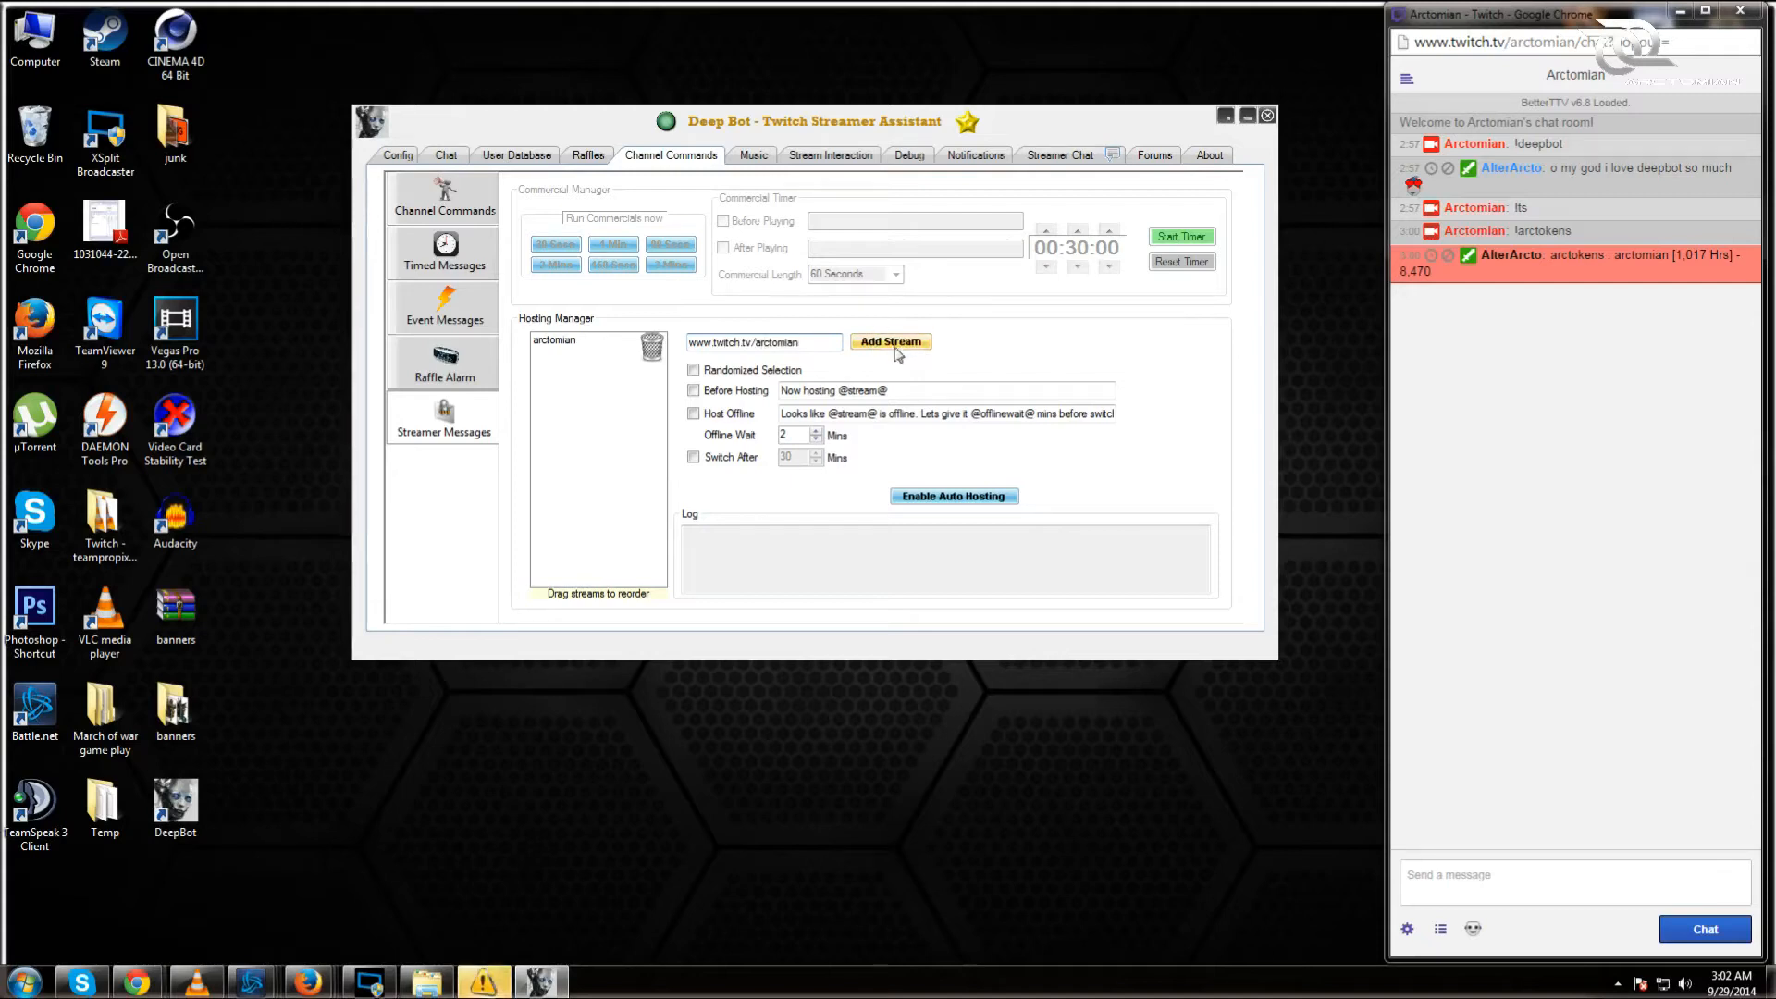
pyautogui.click(551, 344)
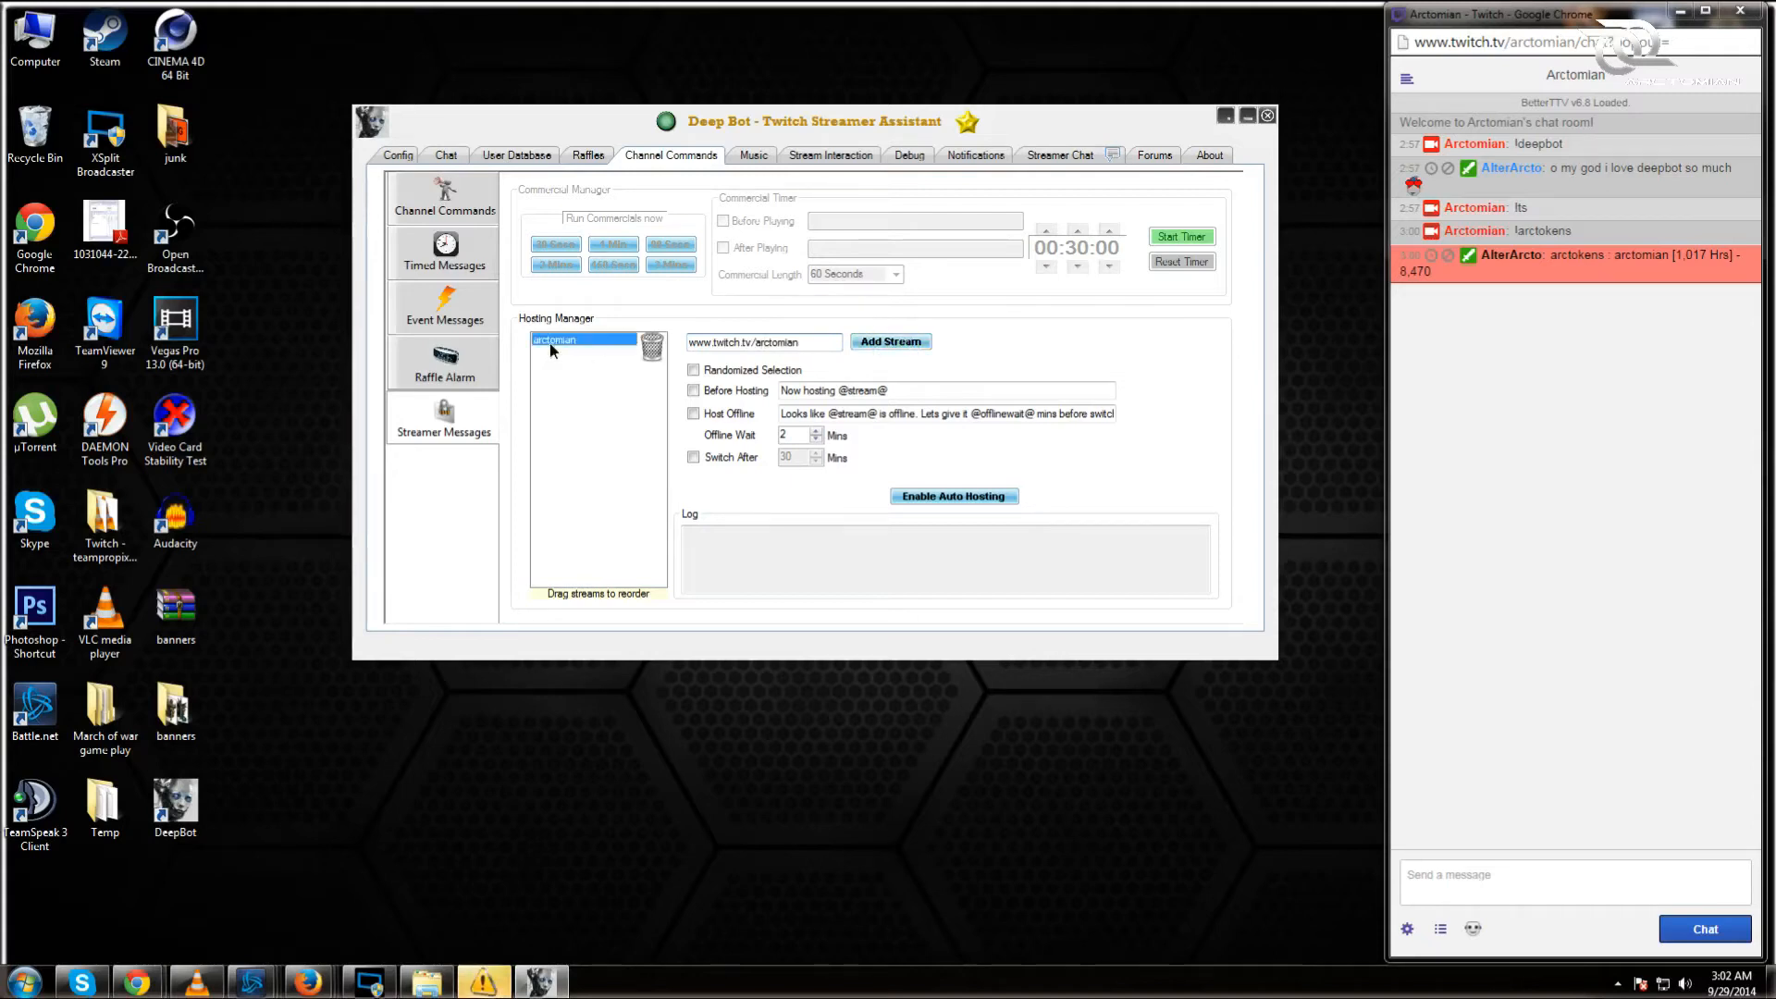
pyautogui.click(657, 353)
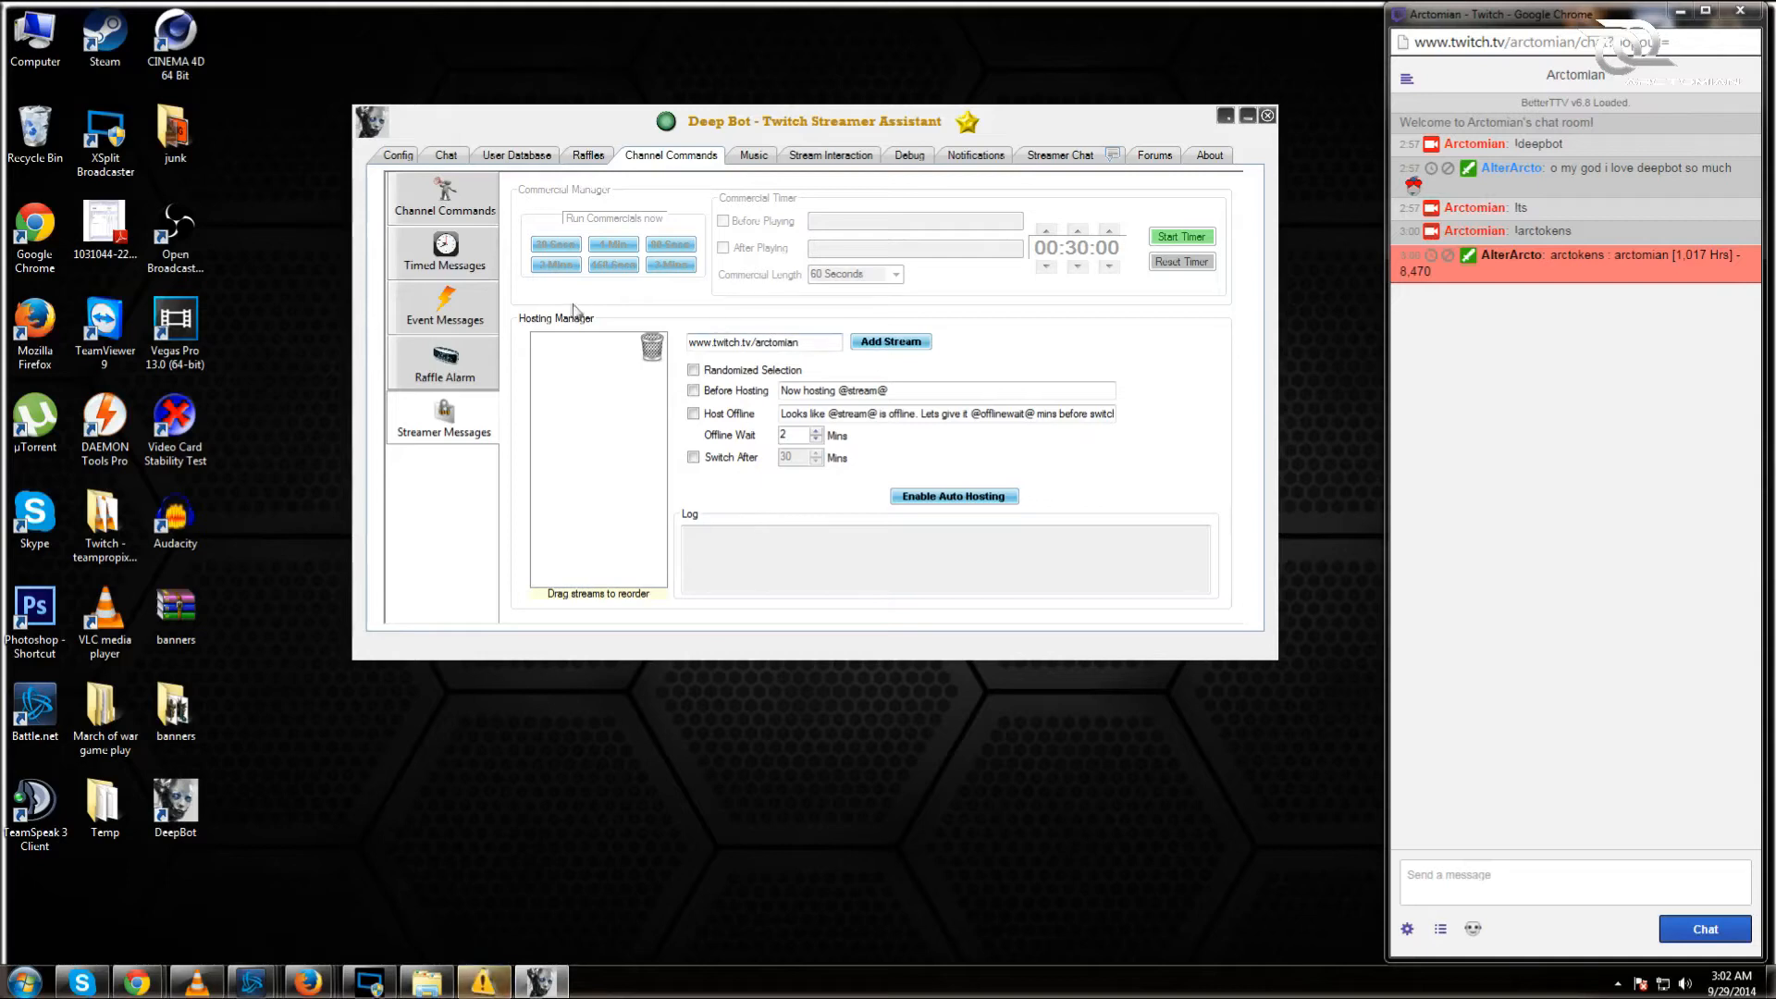
pyautogui.click(890, 343)
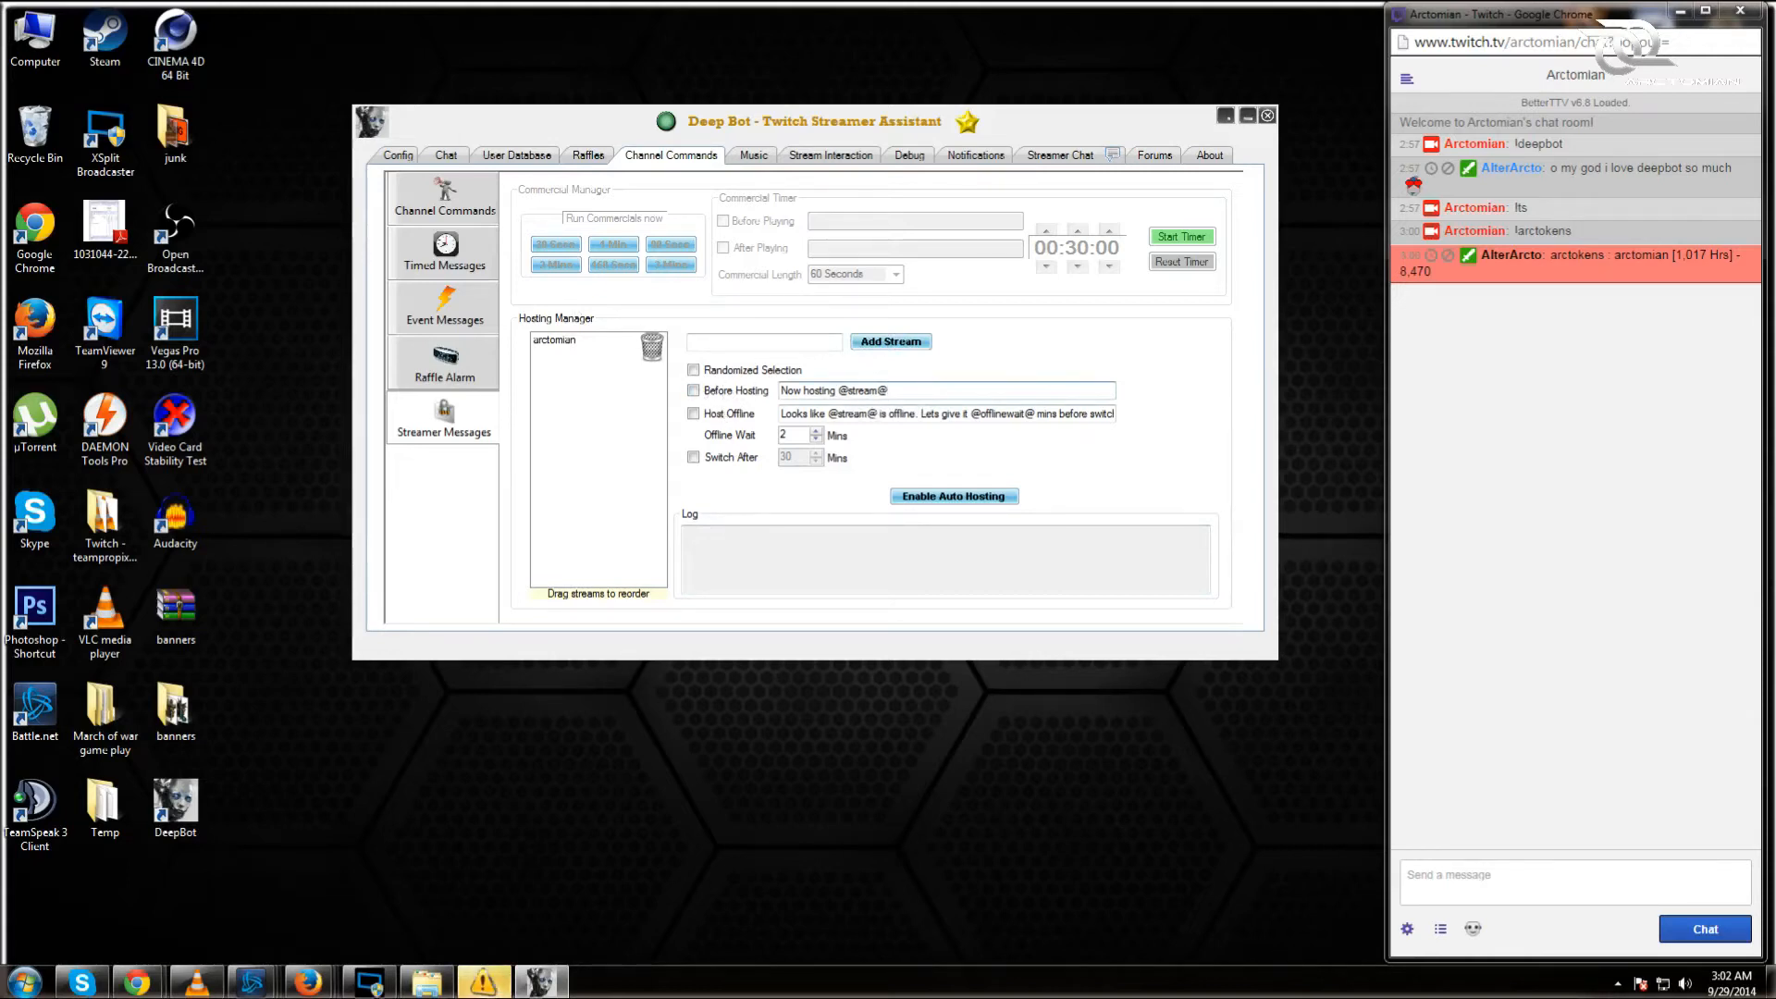
pyautogui.click(888, 390)
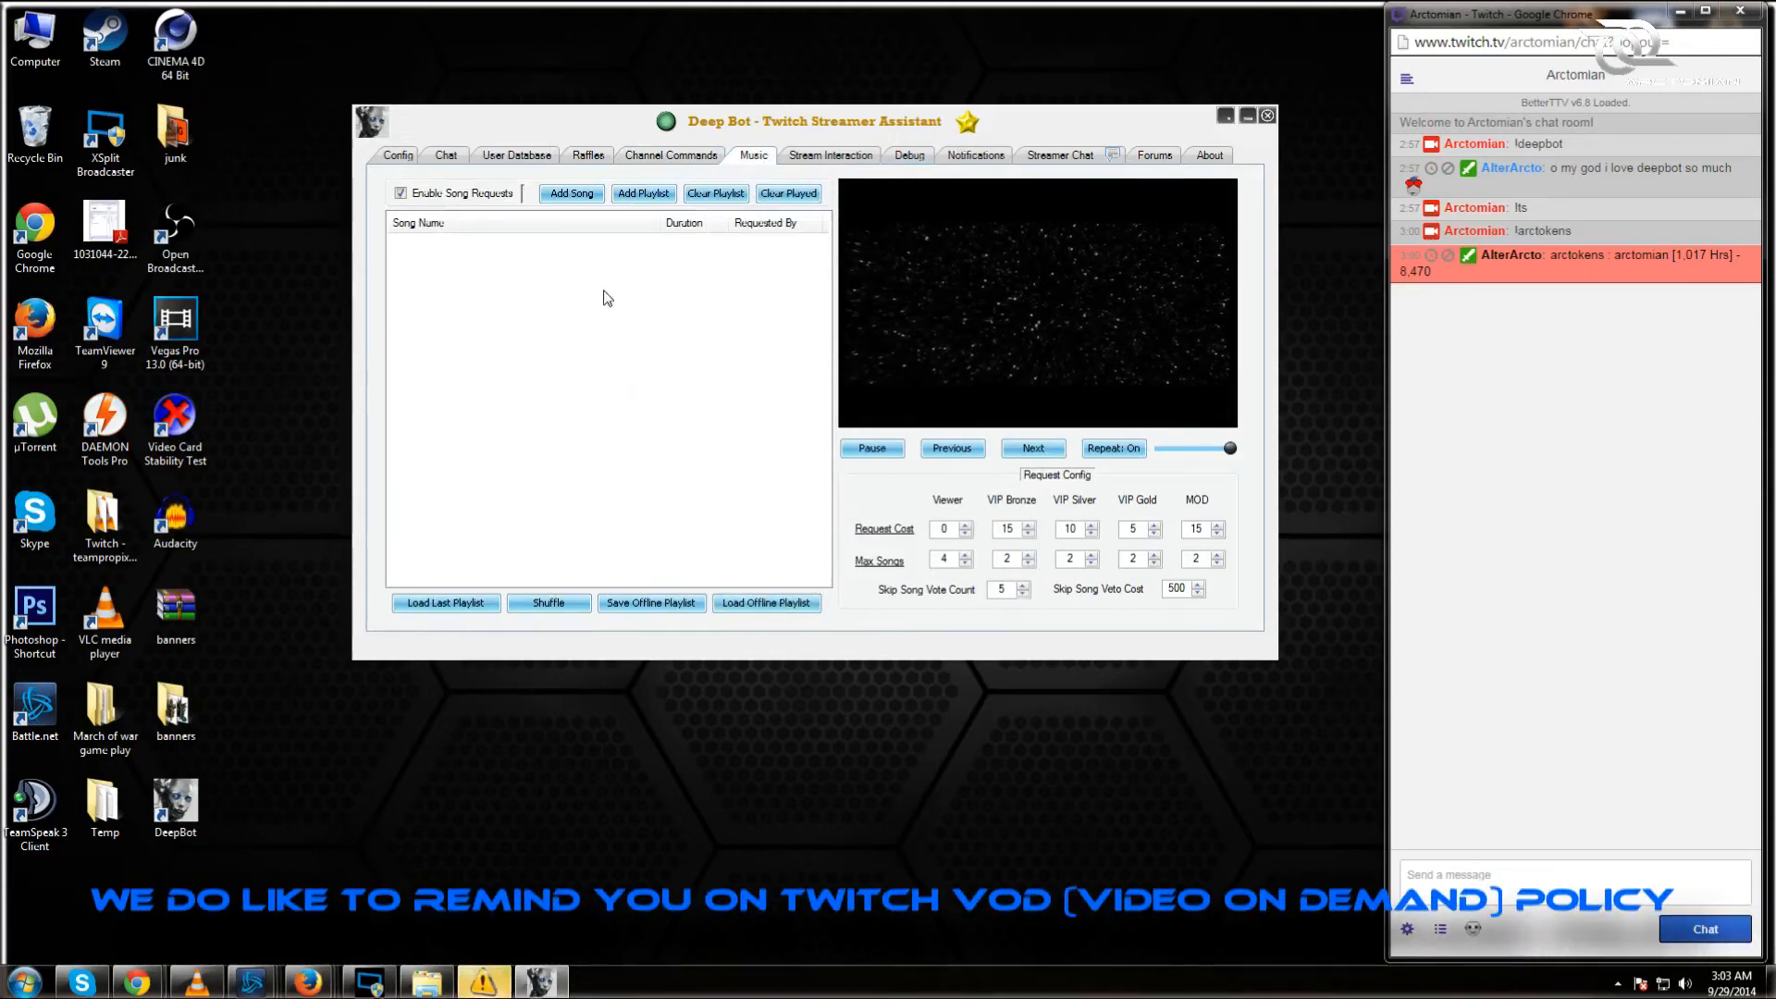
# Step: Bring up the YouTube link prompt for adding a song, then cancel it
pyautogui.click(567, 196)
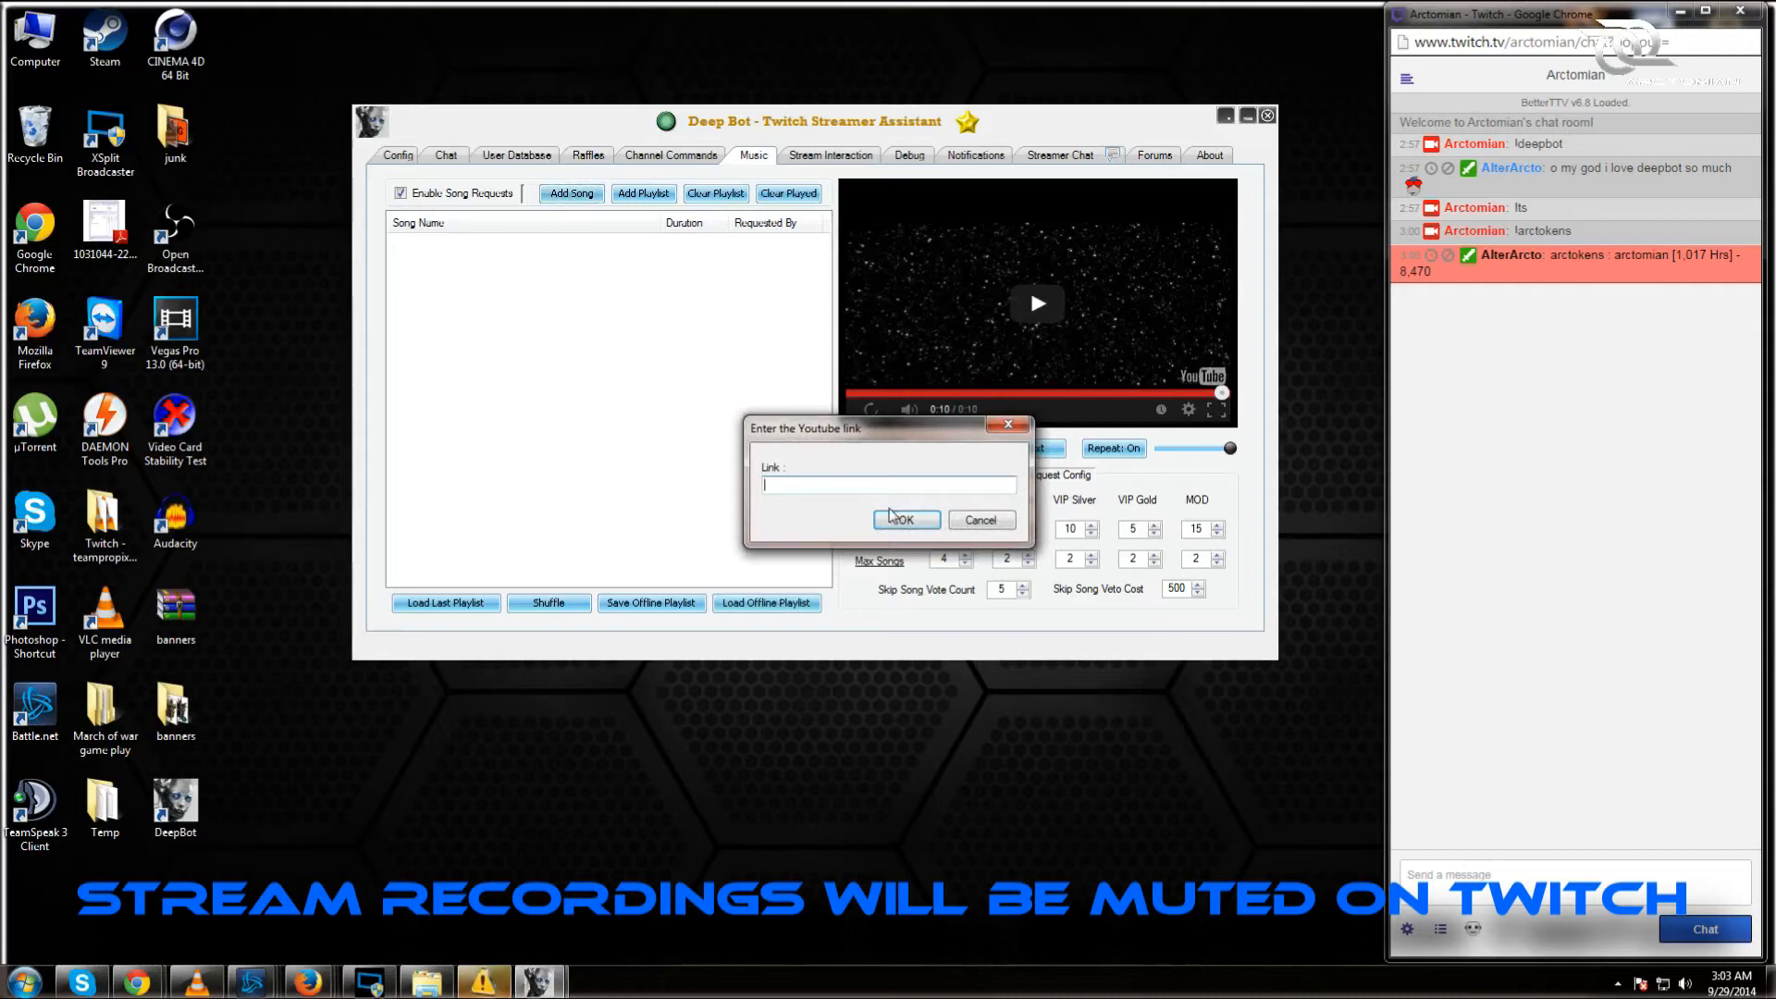
pyautogui.click(981, 520)
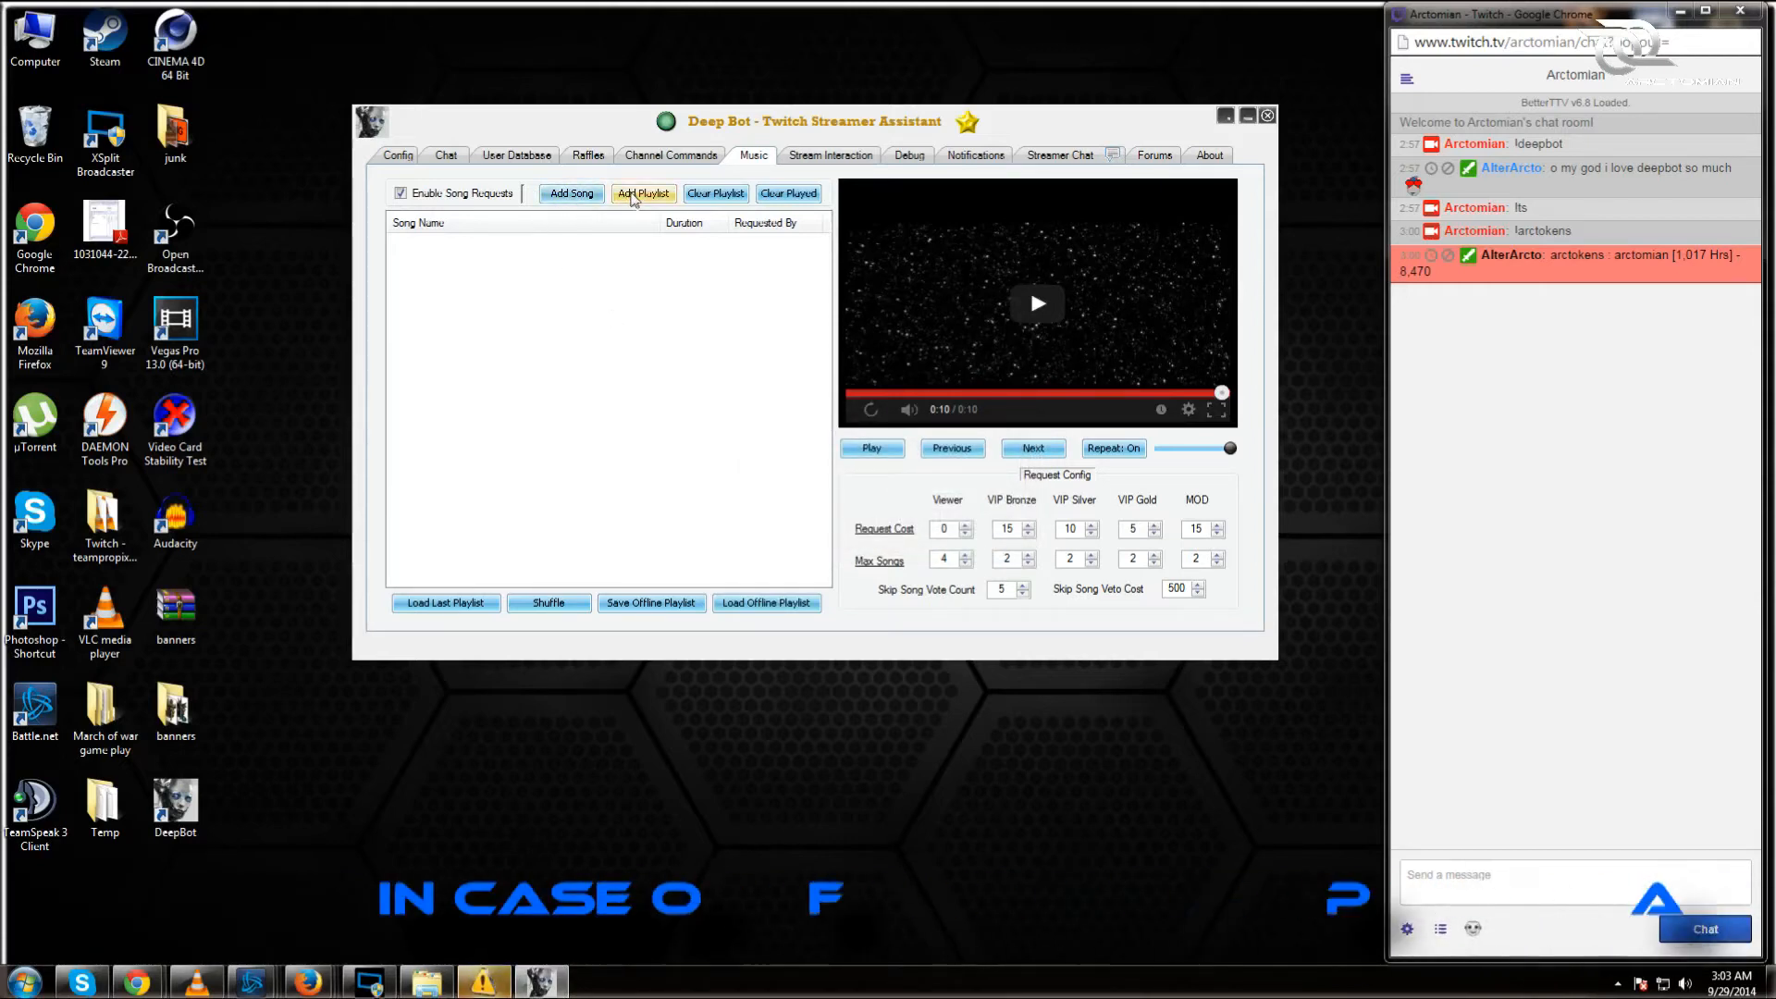
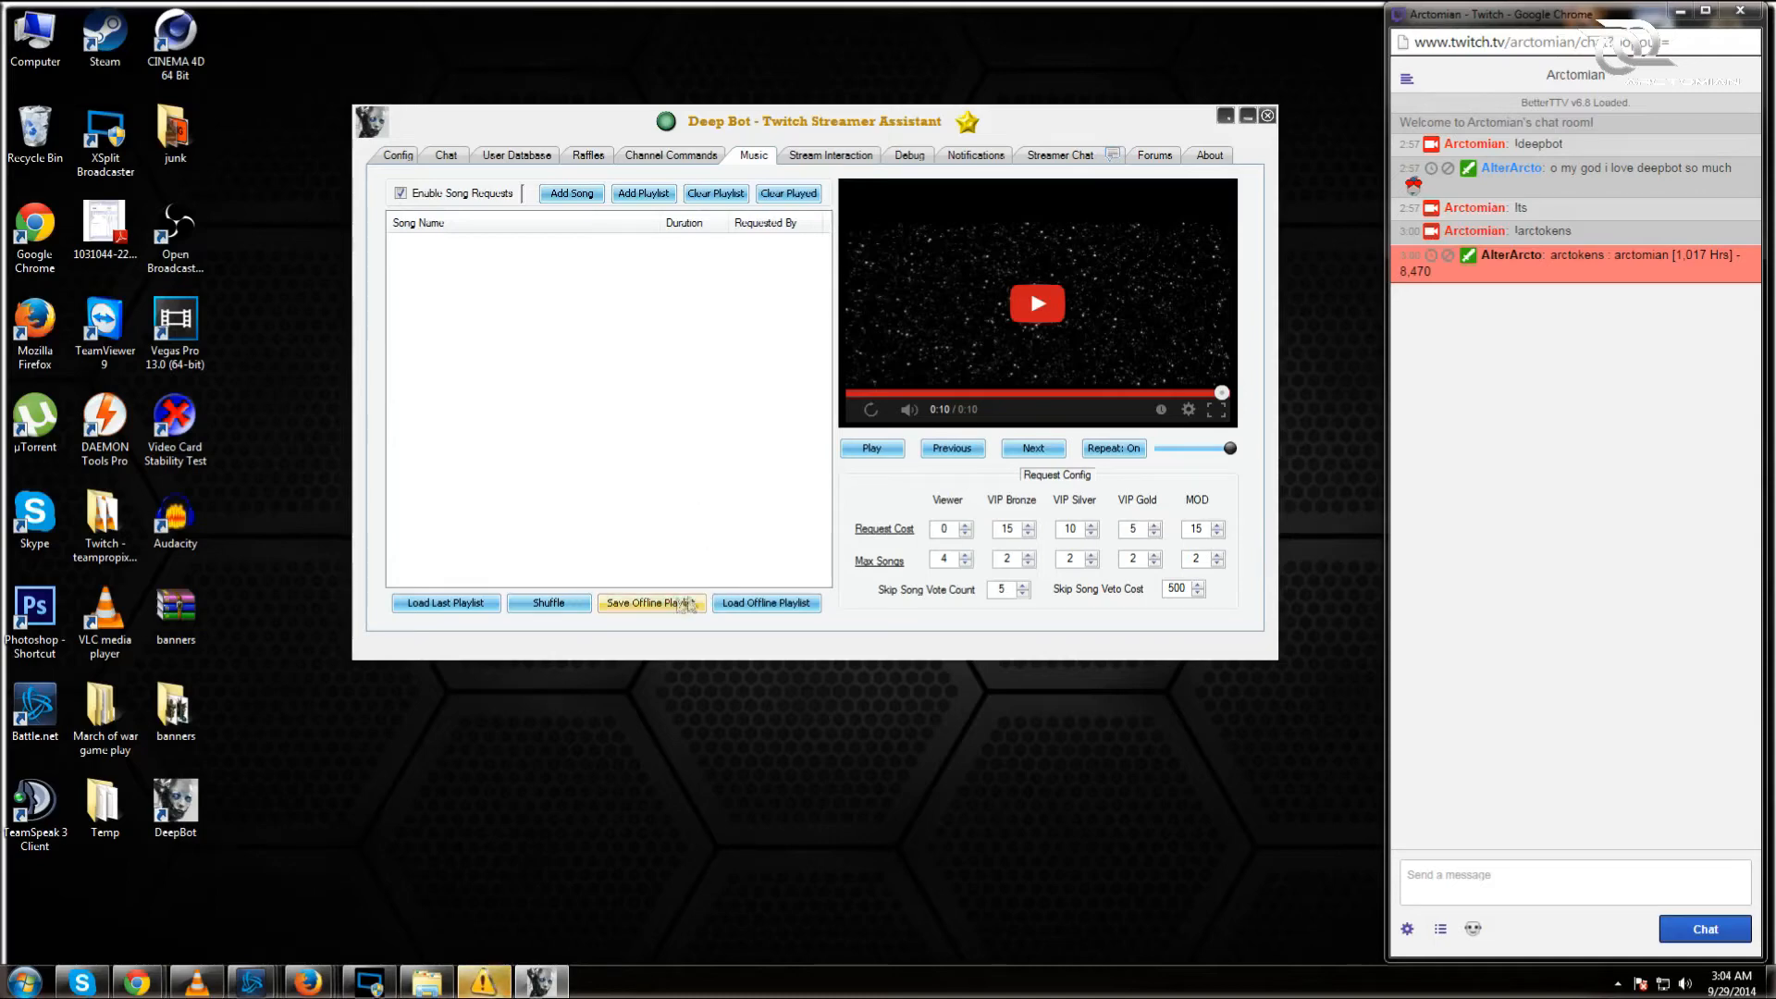
# Step: Load the offline playlist summer music.plst into the song request queue, skipping the save
pyautogui.click(671, 603)
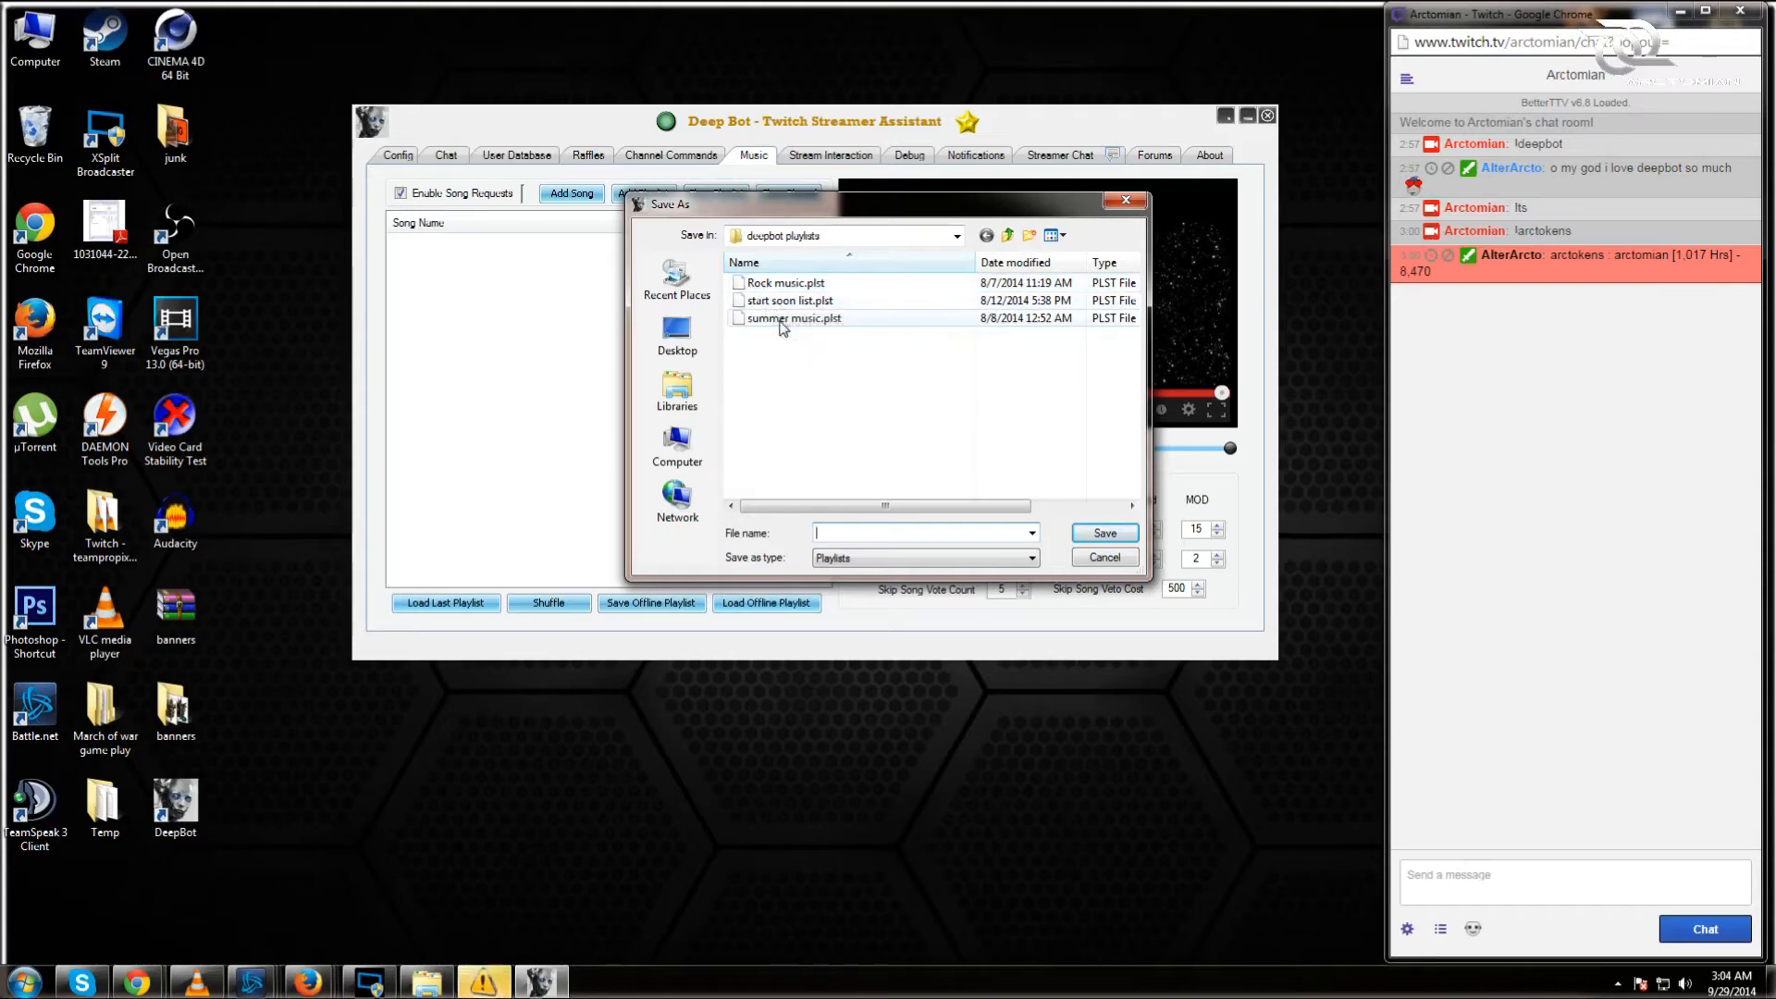
pyautogui.click(1122, 211)
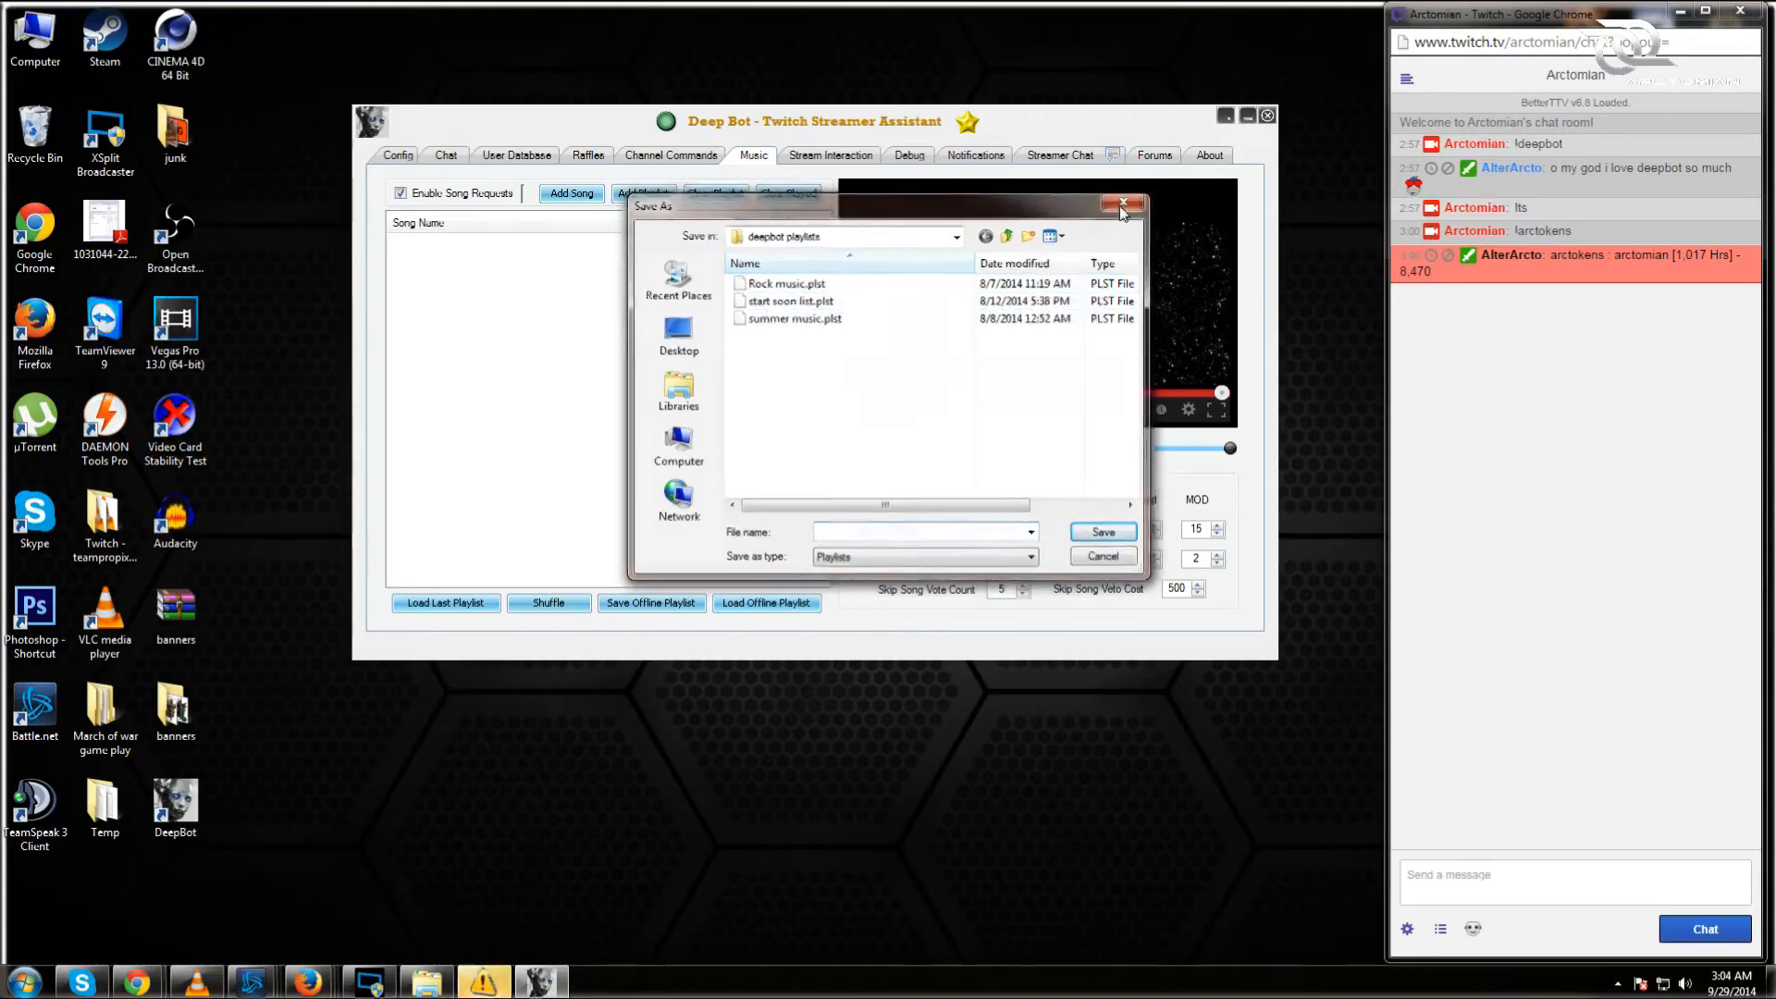
pyautogui.click(811, 603)
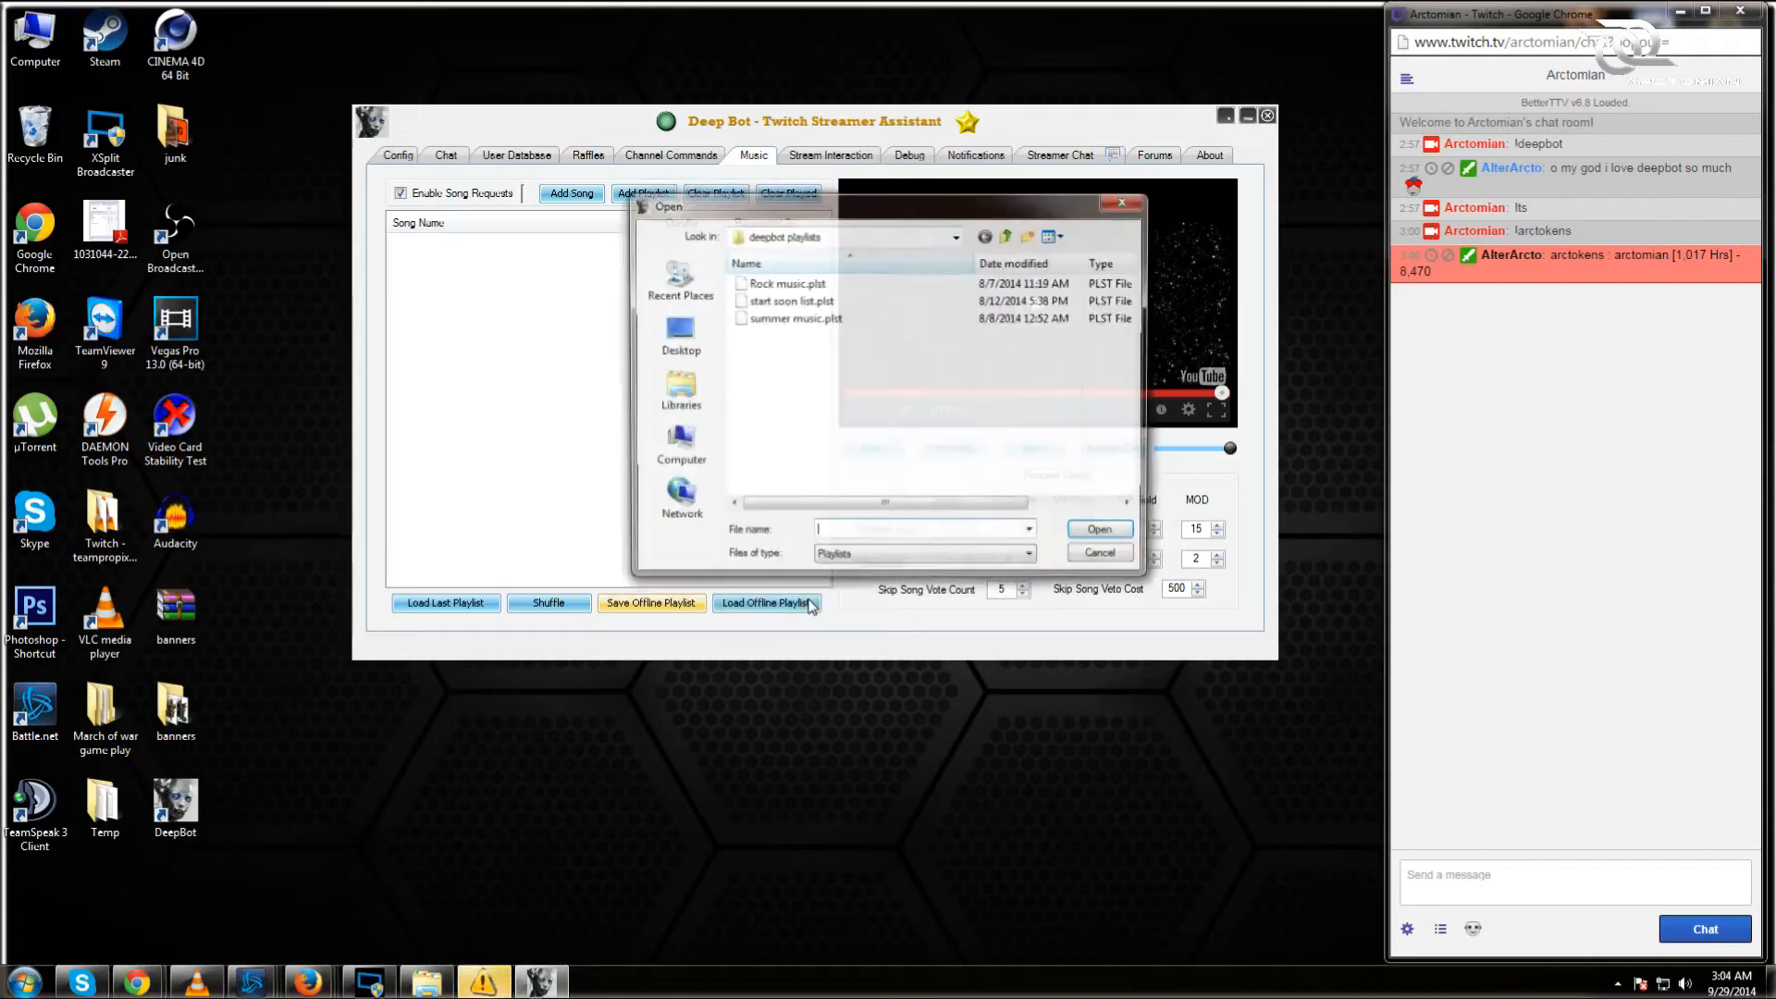
pyautogui.click(830, 319)
pyautogui.click(1105, 533)
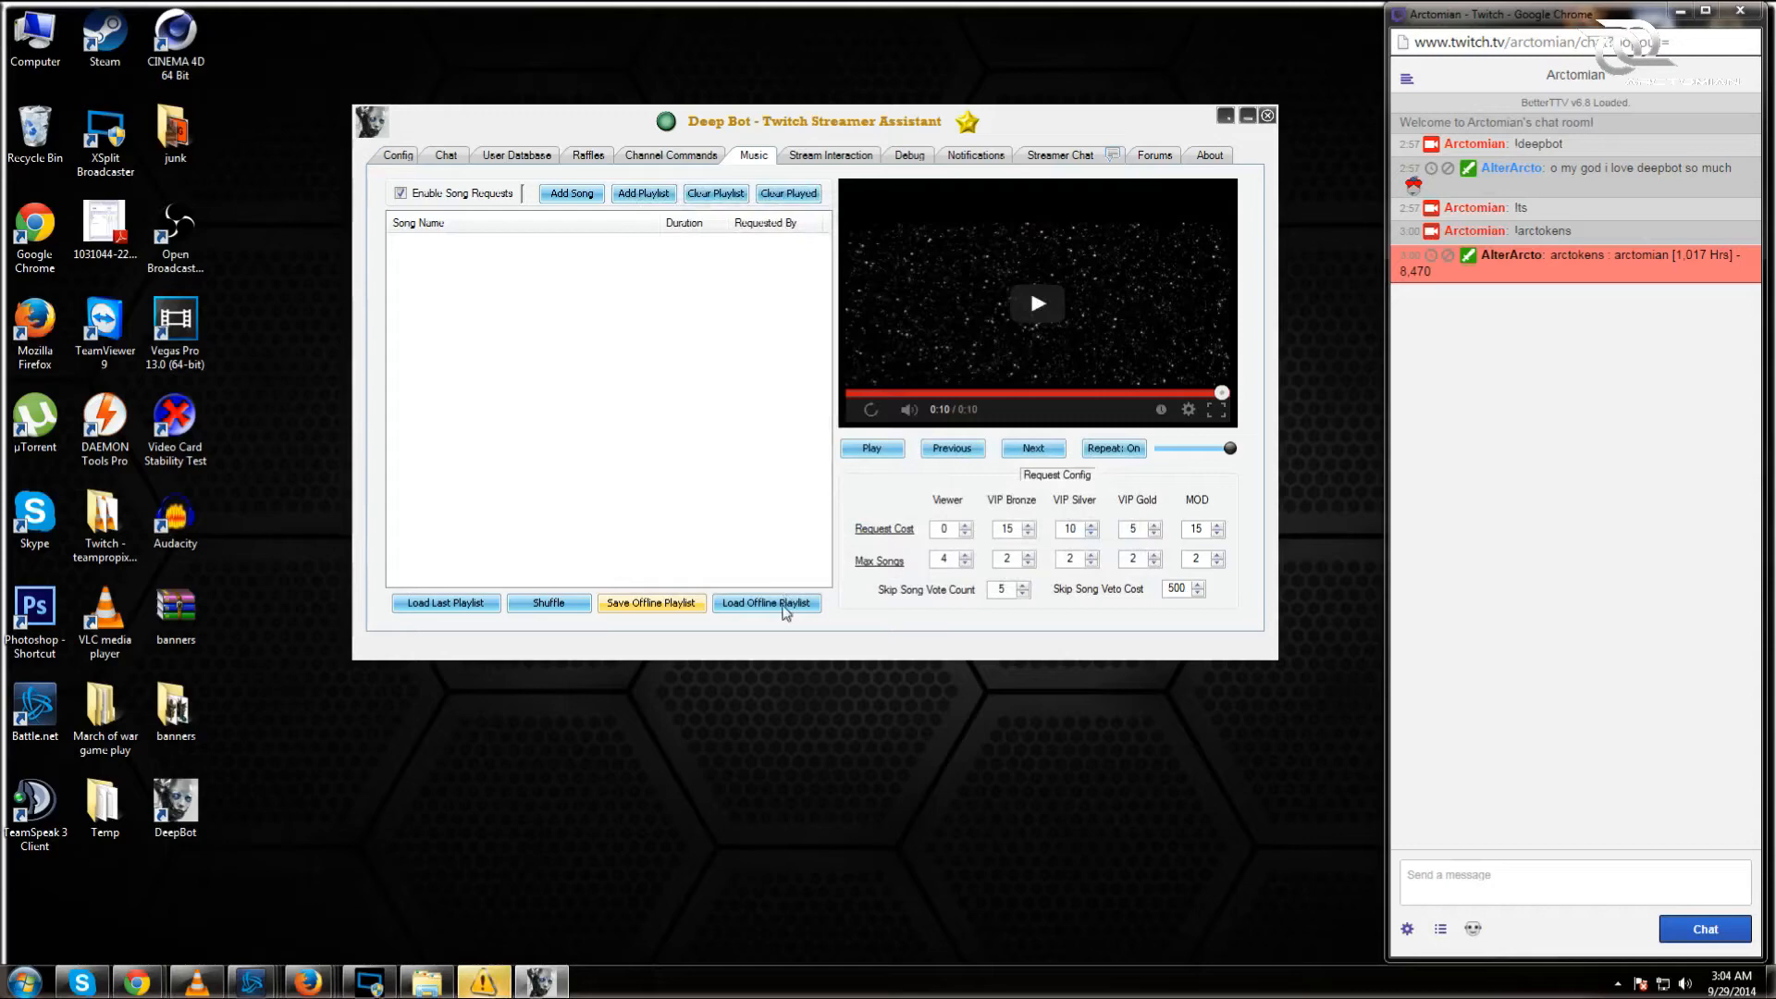
pyautogui.click(766, 603)
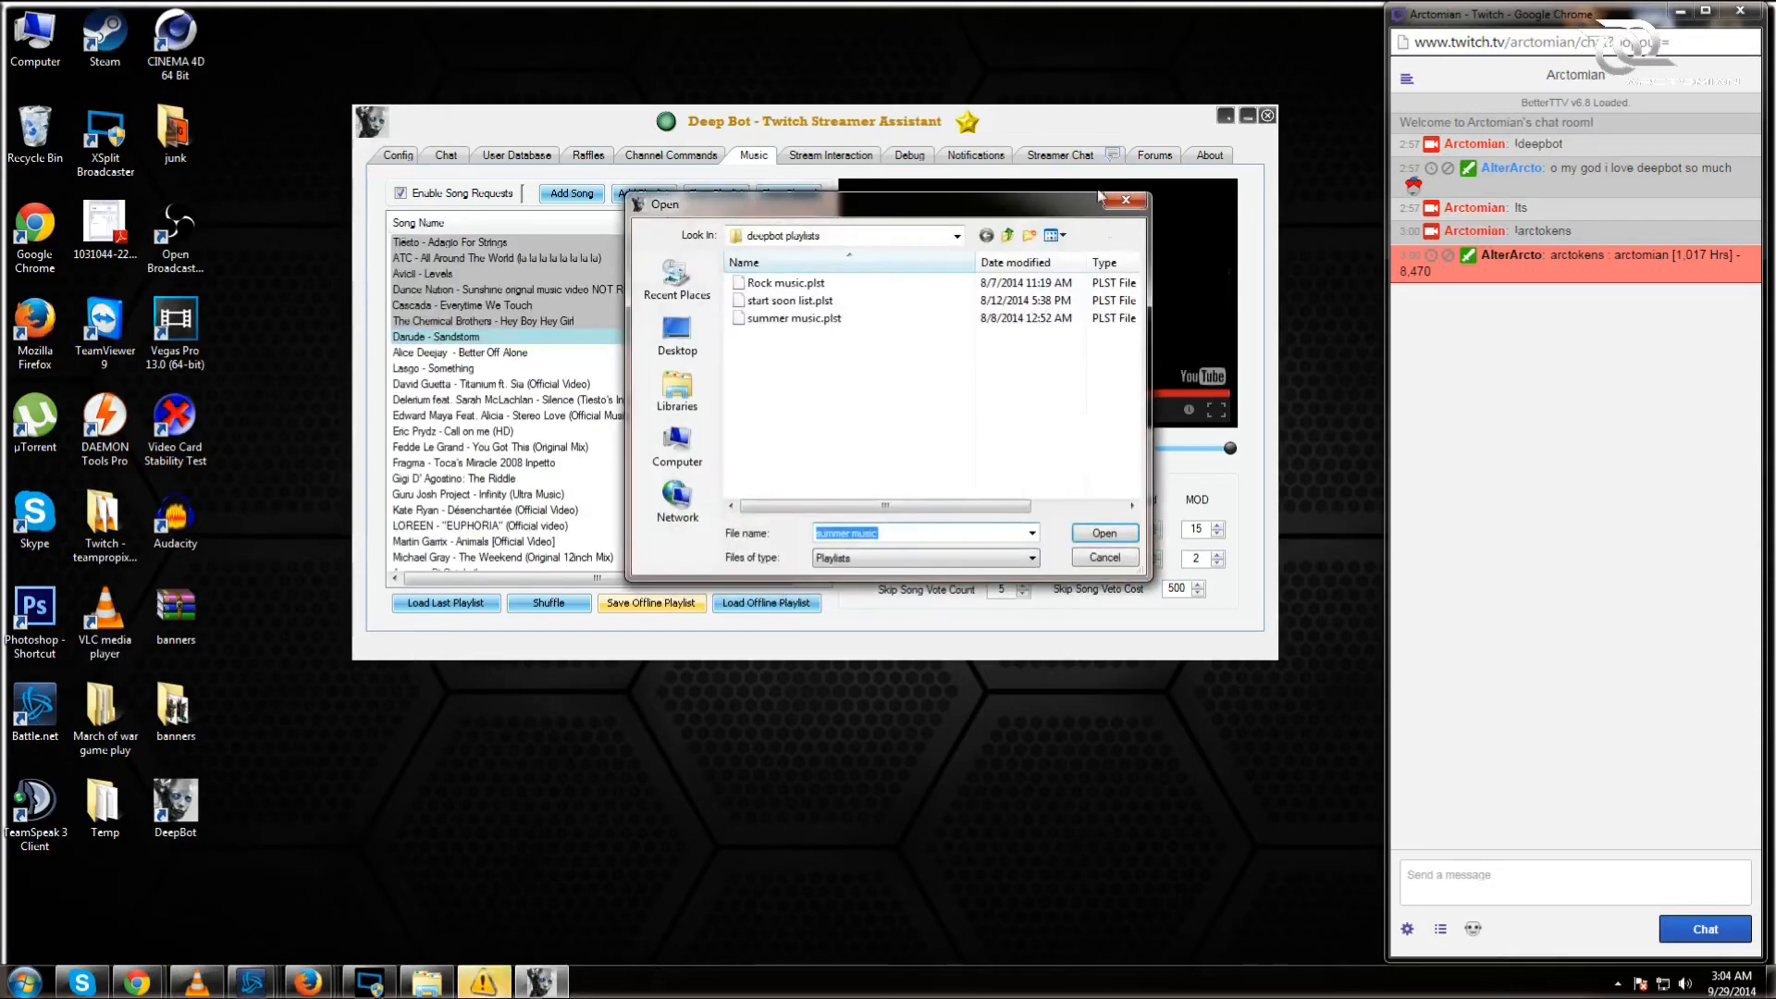
pyautogui.click(1121, 202)
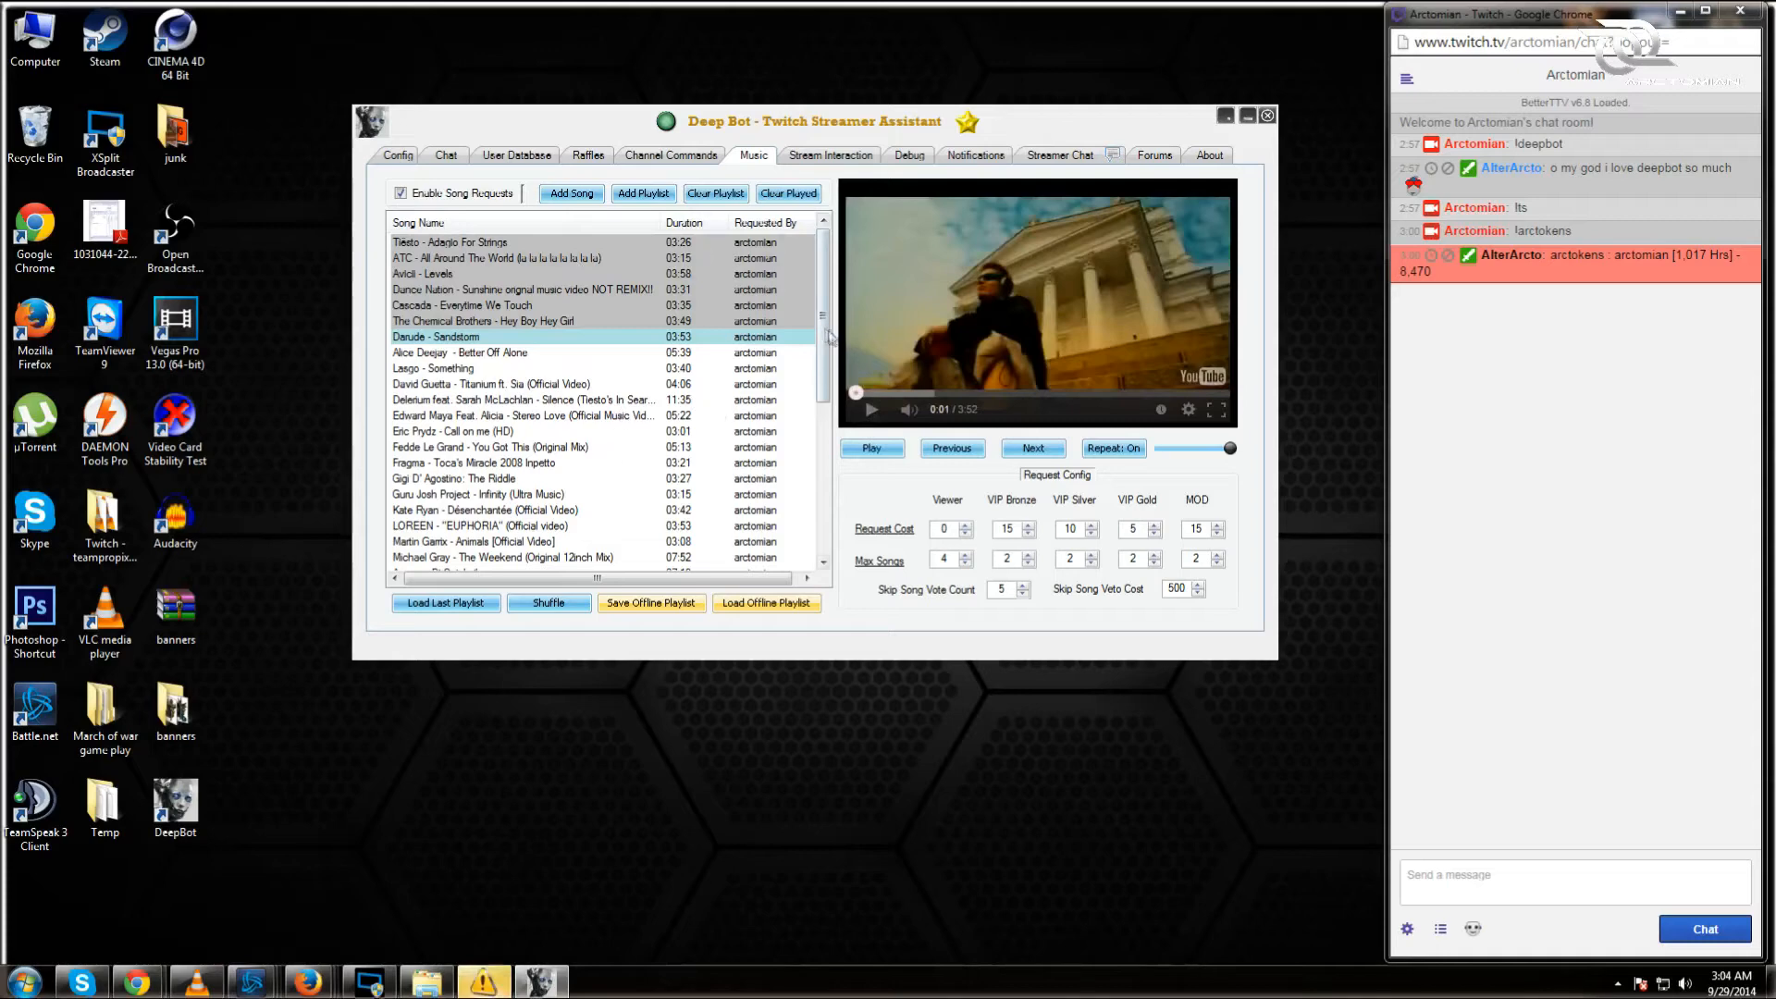
pyautogui.moveTo(823, 333)
pyautogui.mouseDown()
pyautogui.moveTo(826, 511)
pyautogui.moveTo(826, 310)
pyautogui.mouseUp()
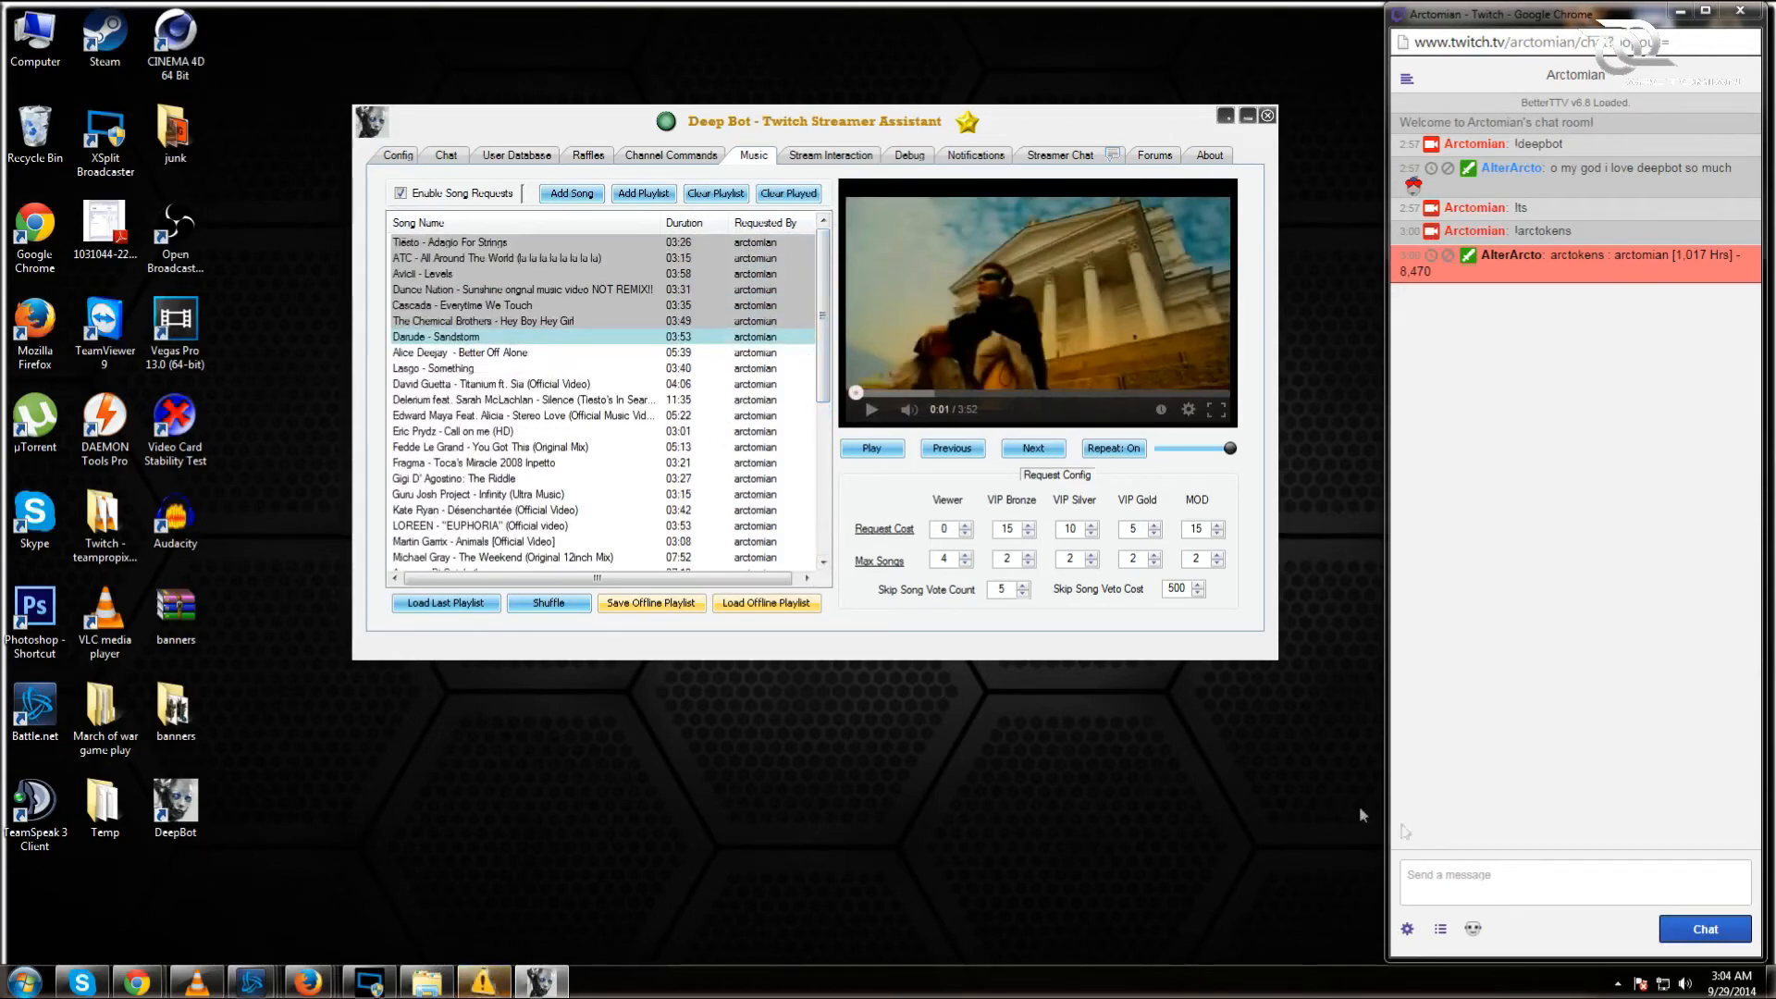
pyautogui.click(1480, 883)
pyautogui.write('!re')
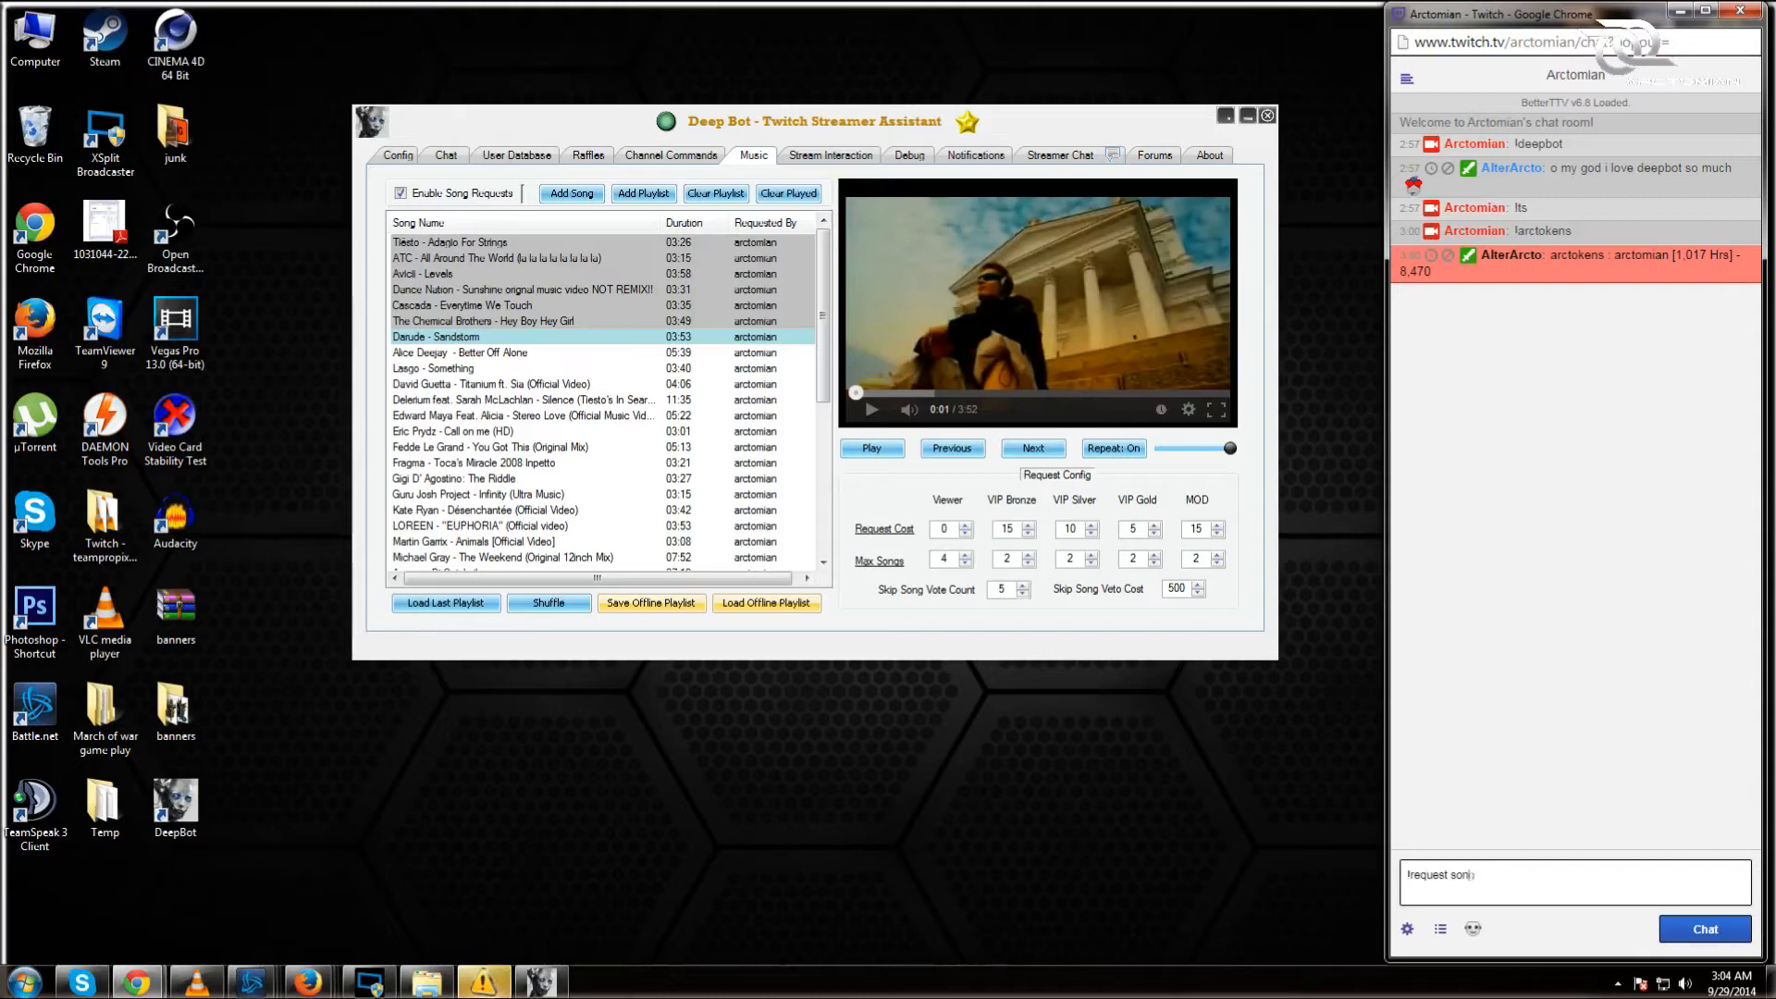
pyautogui.write('questsong')
pyautogui.press('BackSpace')
pyautogui.press('BackSpace')
pyautogui.press('BackSpace')
pyautogui.press('BackSpace')
pyautogui.press('BackSpace')
pyautogui.press('BackSpace')
pyautogui.press('BackSpace')
pyautogui.press('BackSpace')
pyautogui.press('BackSpace')
pyautogui.press('BackSpace')
pyautogui.press('BackSpace')
pyautogui.press('BackSpace')
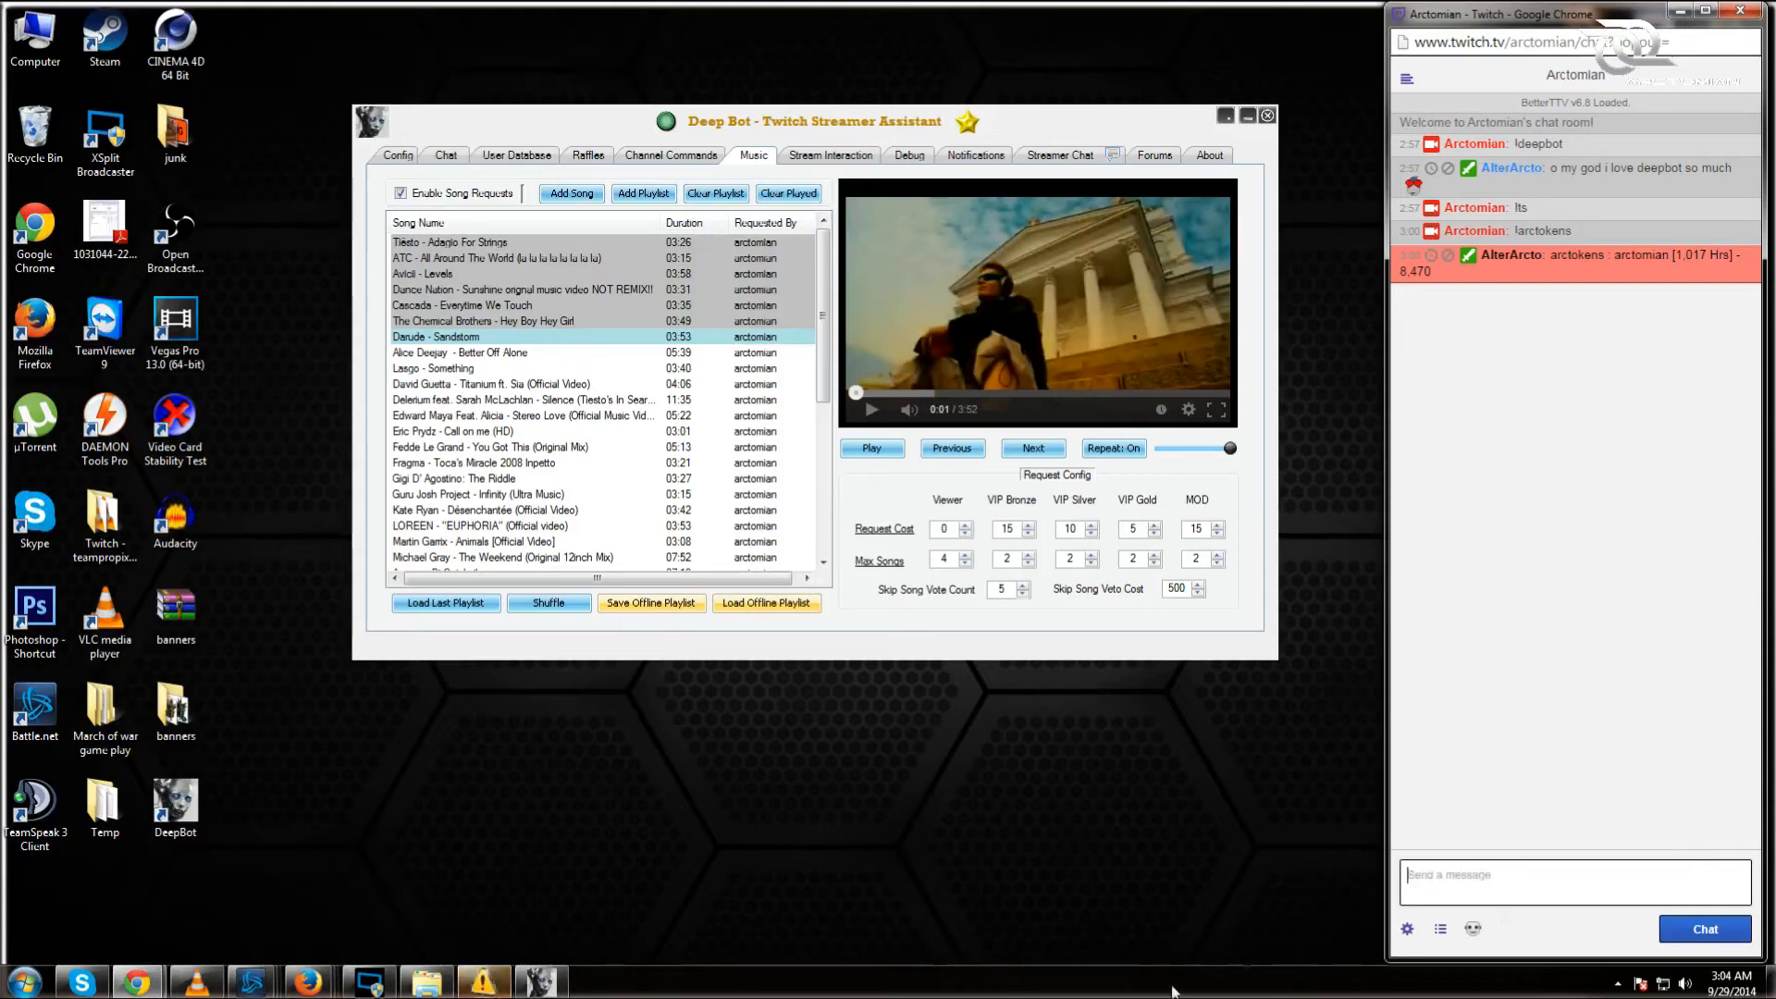
pyautogui.click(1132, 858)
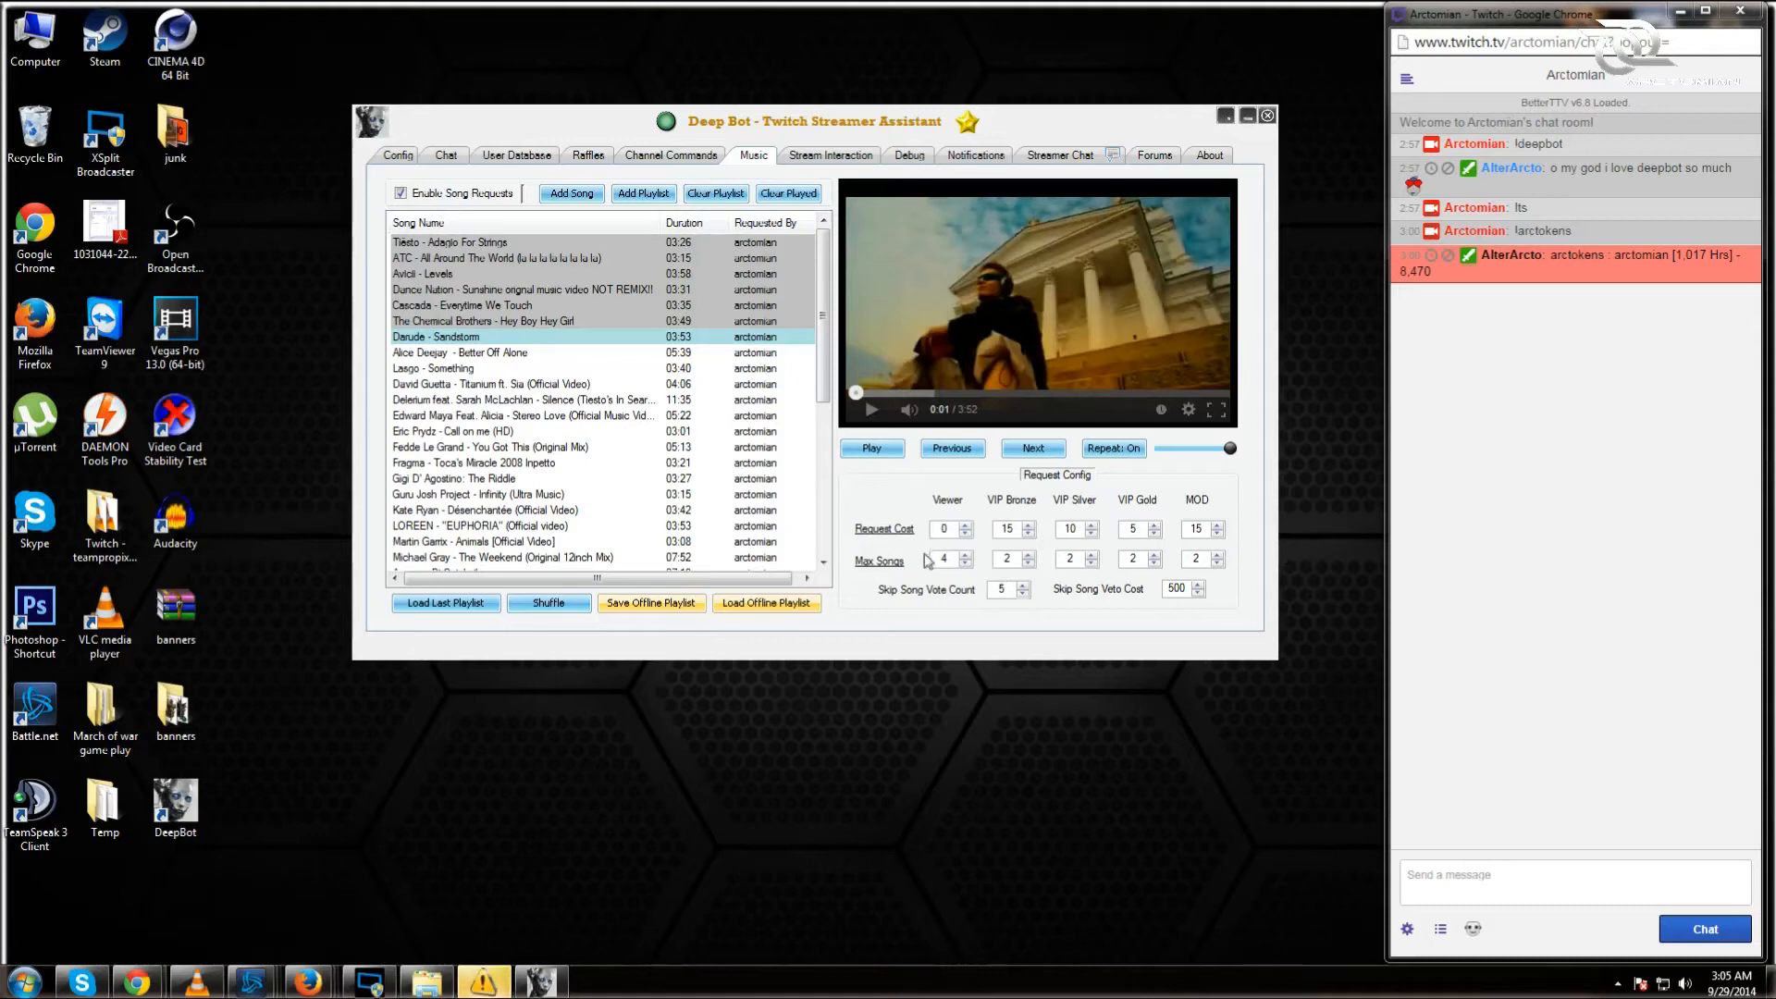
# Step: Set Viewer Request Cost to 5 and Viewer Max Songs to 5, then select the skip-song veto values
pyautogui.click(969, 529)
pyautogui.click(969, 529)
pyautogui.click(969, 529)
pyautogui.click(970, 530)
pyautogui.click(969, 529)
pyautogui.click(965, 563)
pyautogui.click(965, 563)
pyautogui.click(966, 555)
pyautogui.click(966, 555)
pyautogui.click(966, 555)
pyautogui.click(966, 555)
pyautogui.click(966, 555)
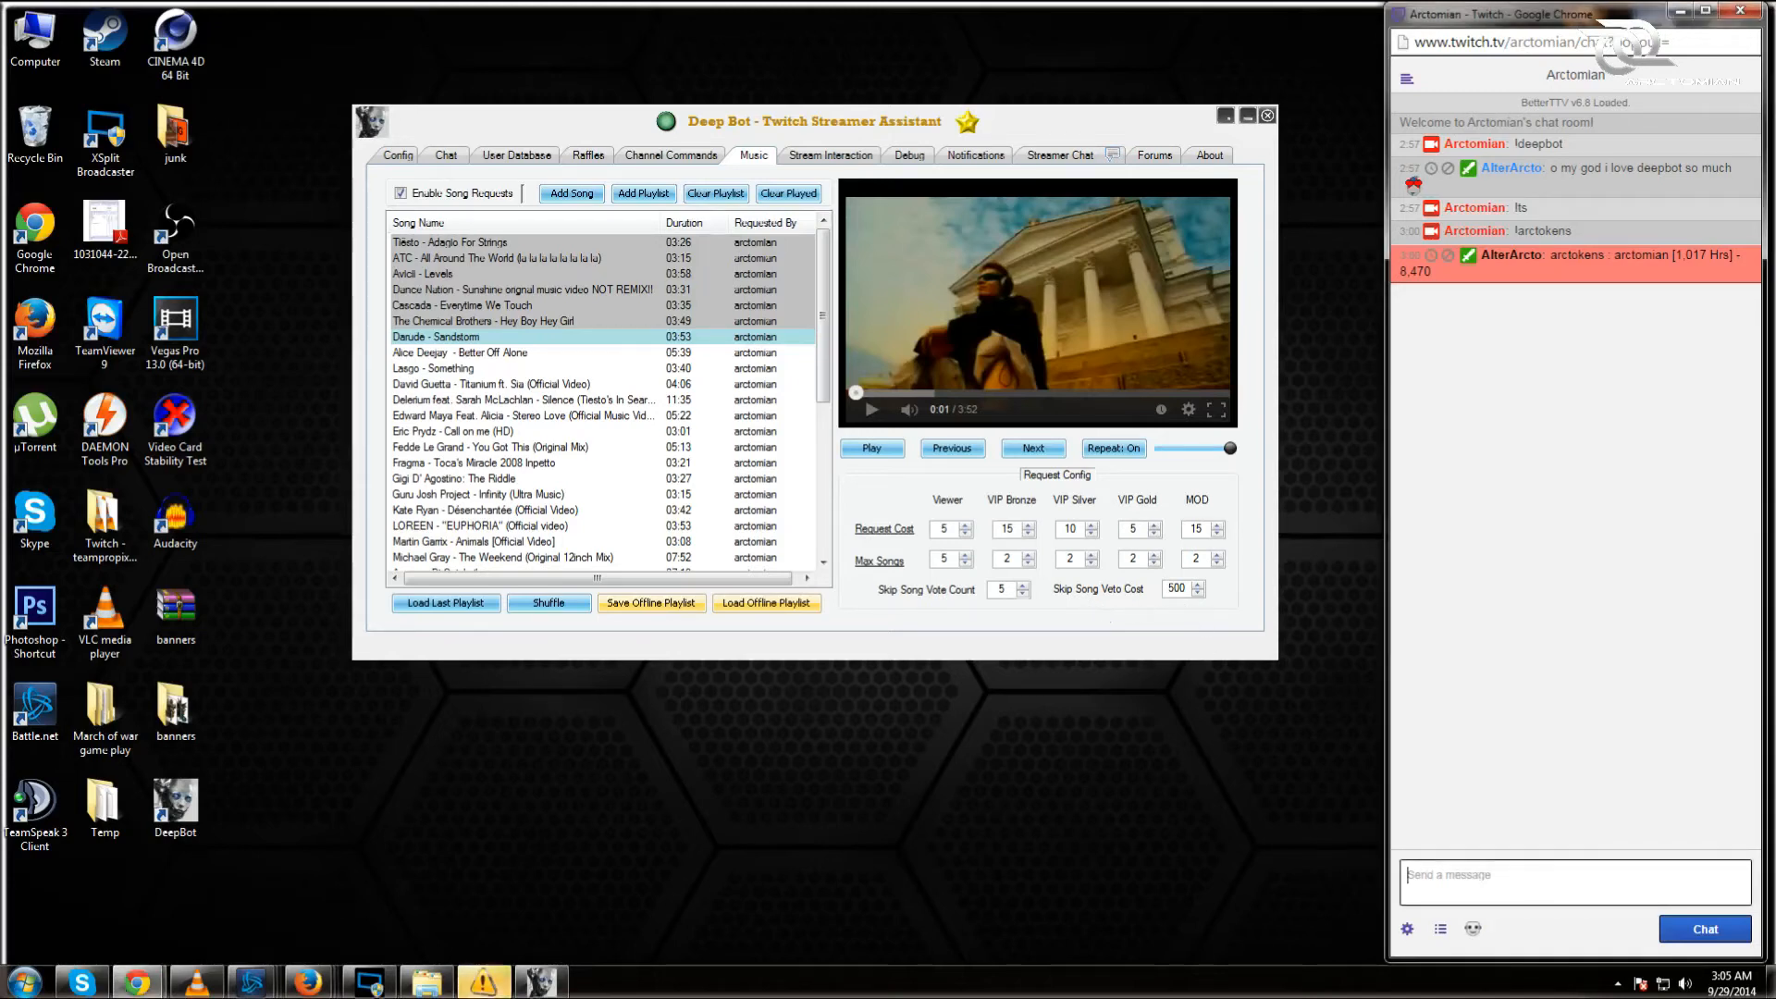
pyautogui.doubleClick(1173, 590)
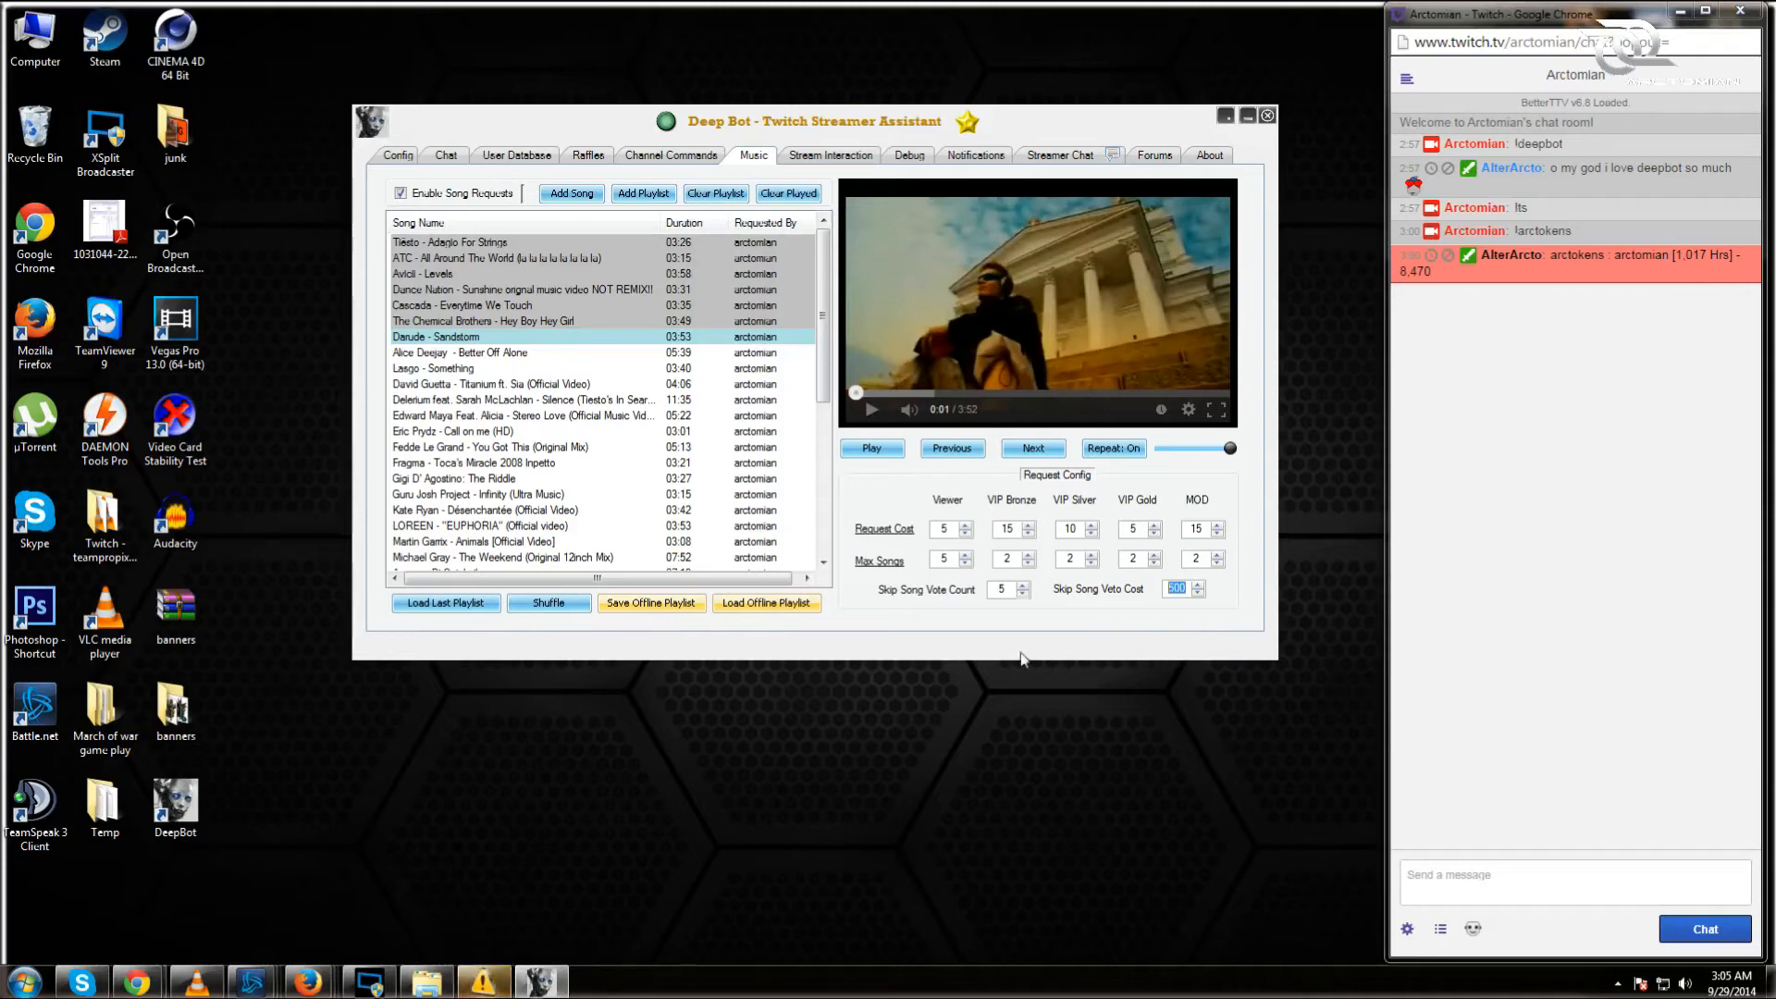
pyautogui.doubleClick(999, 590)
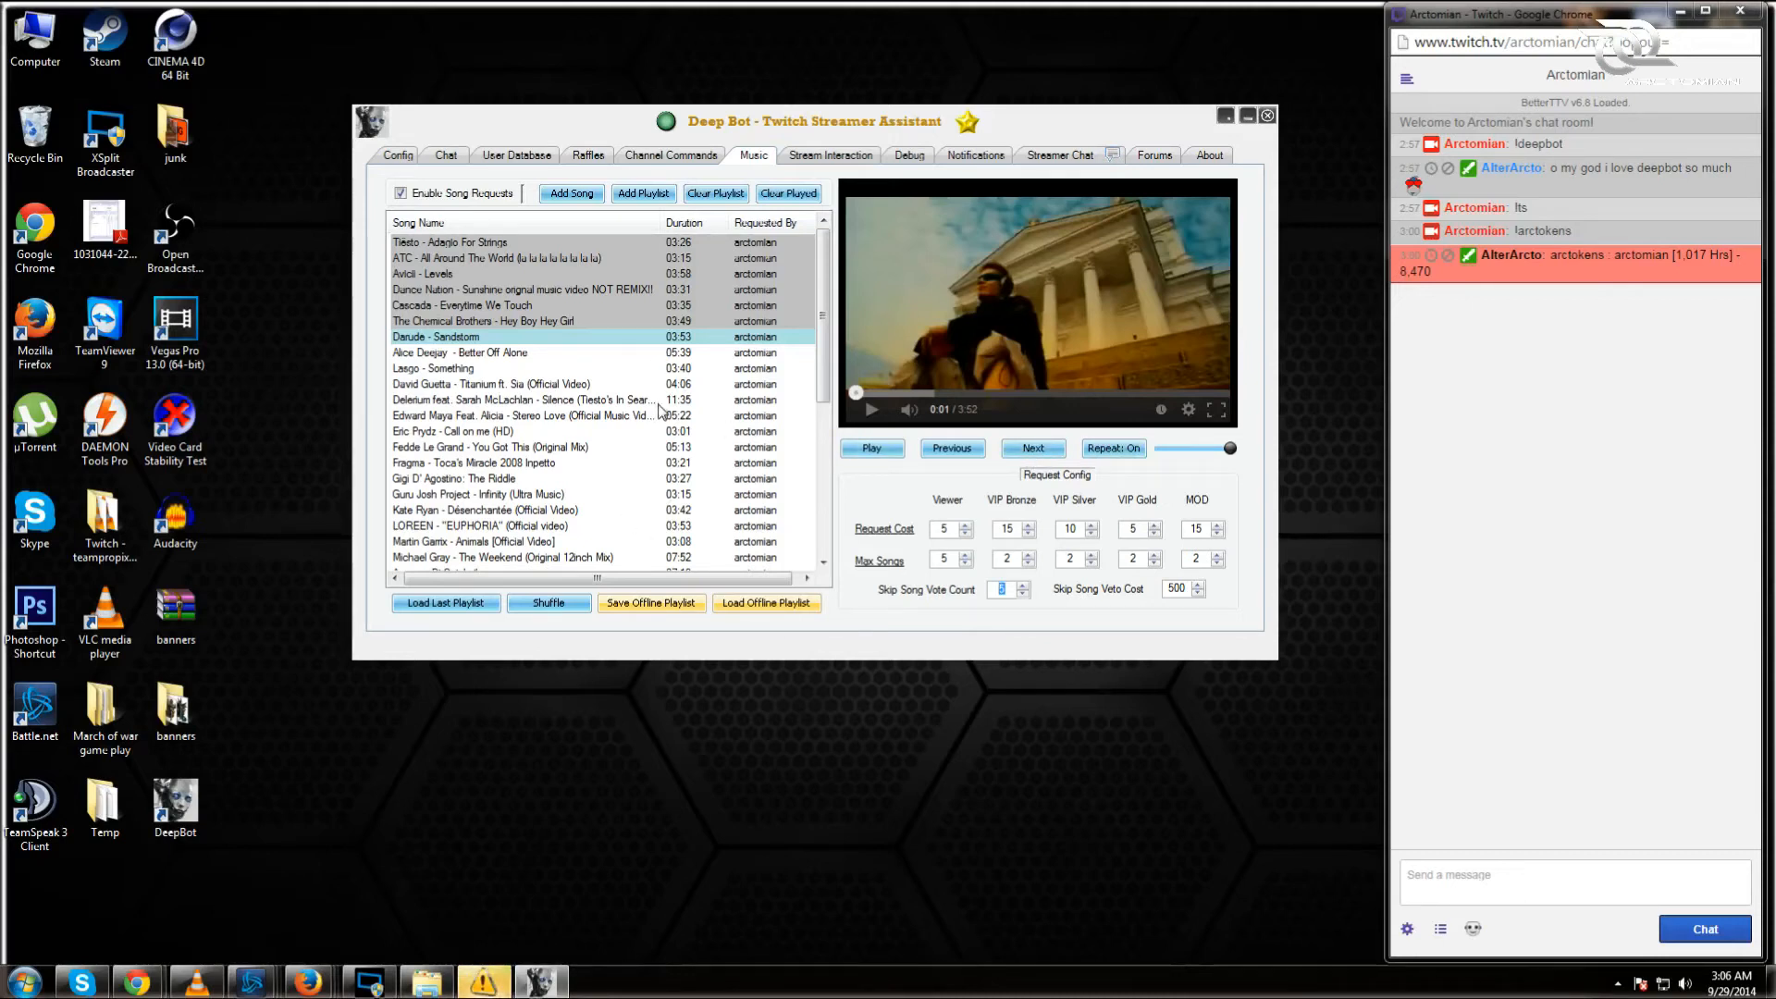
# Step: Launch the song player as an external player in Chrome and pause its video
pyautogui.rightClick(1021, 316)
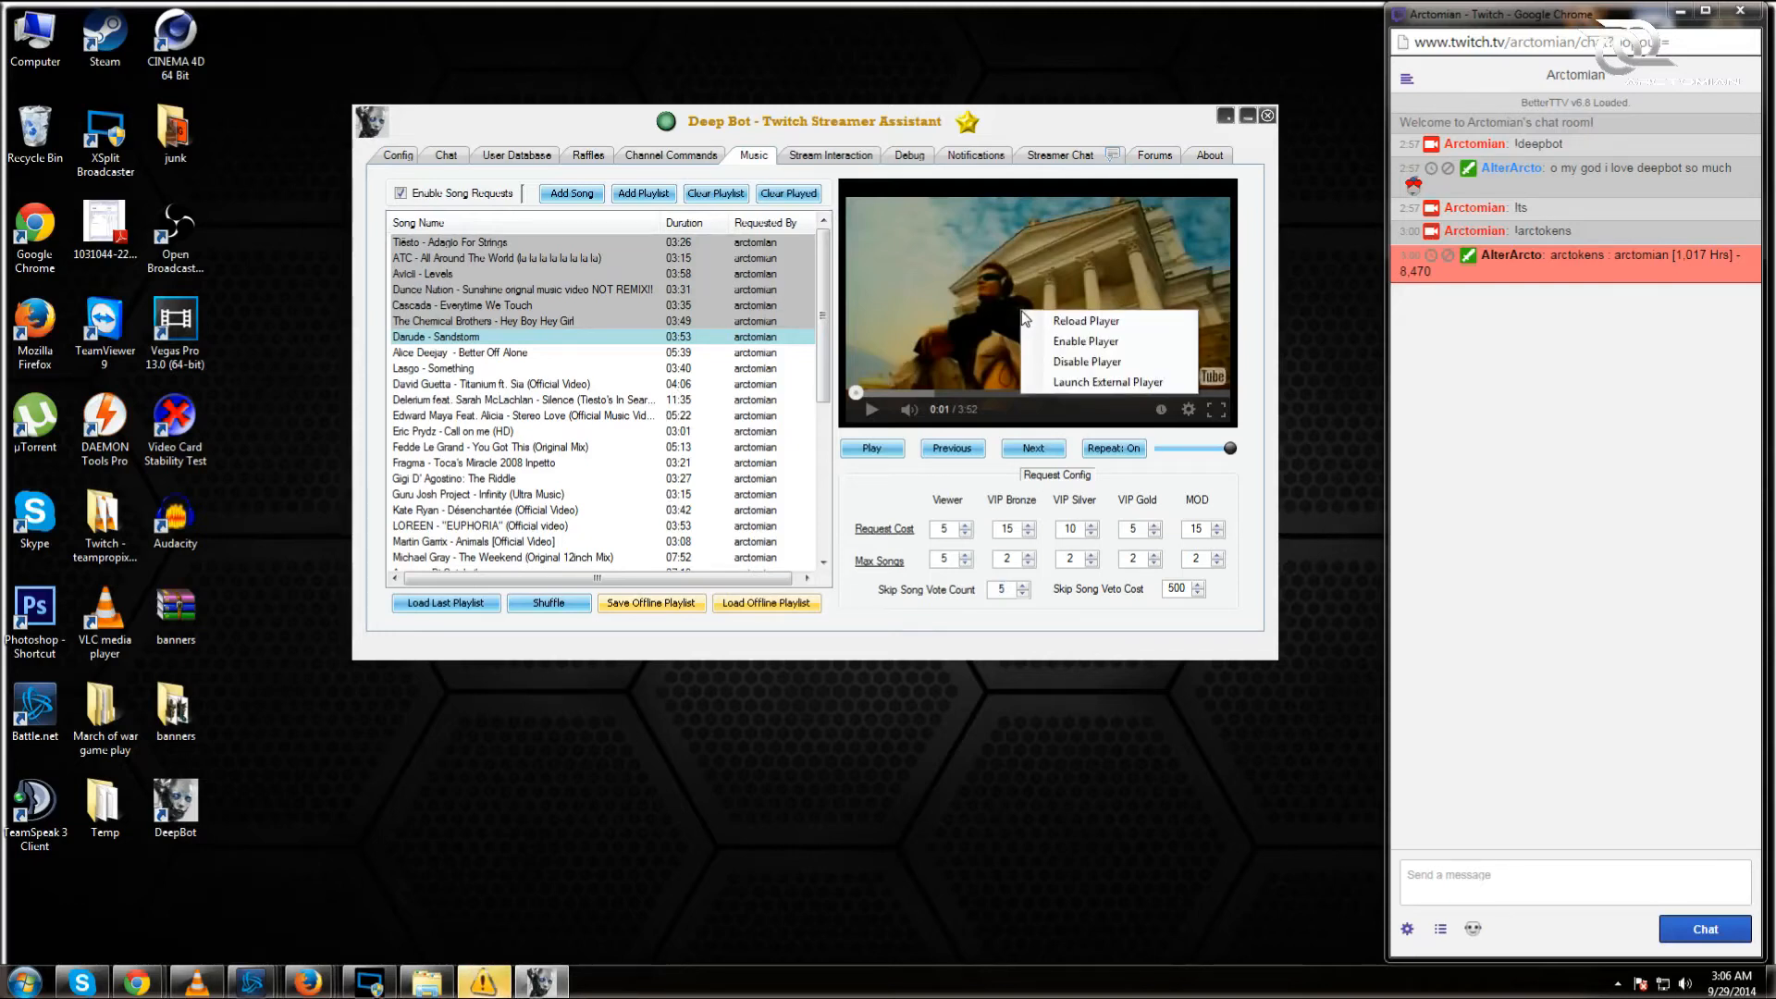
pyautogui.click(1142, 380)
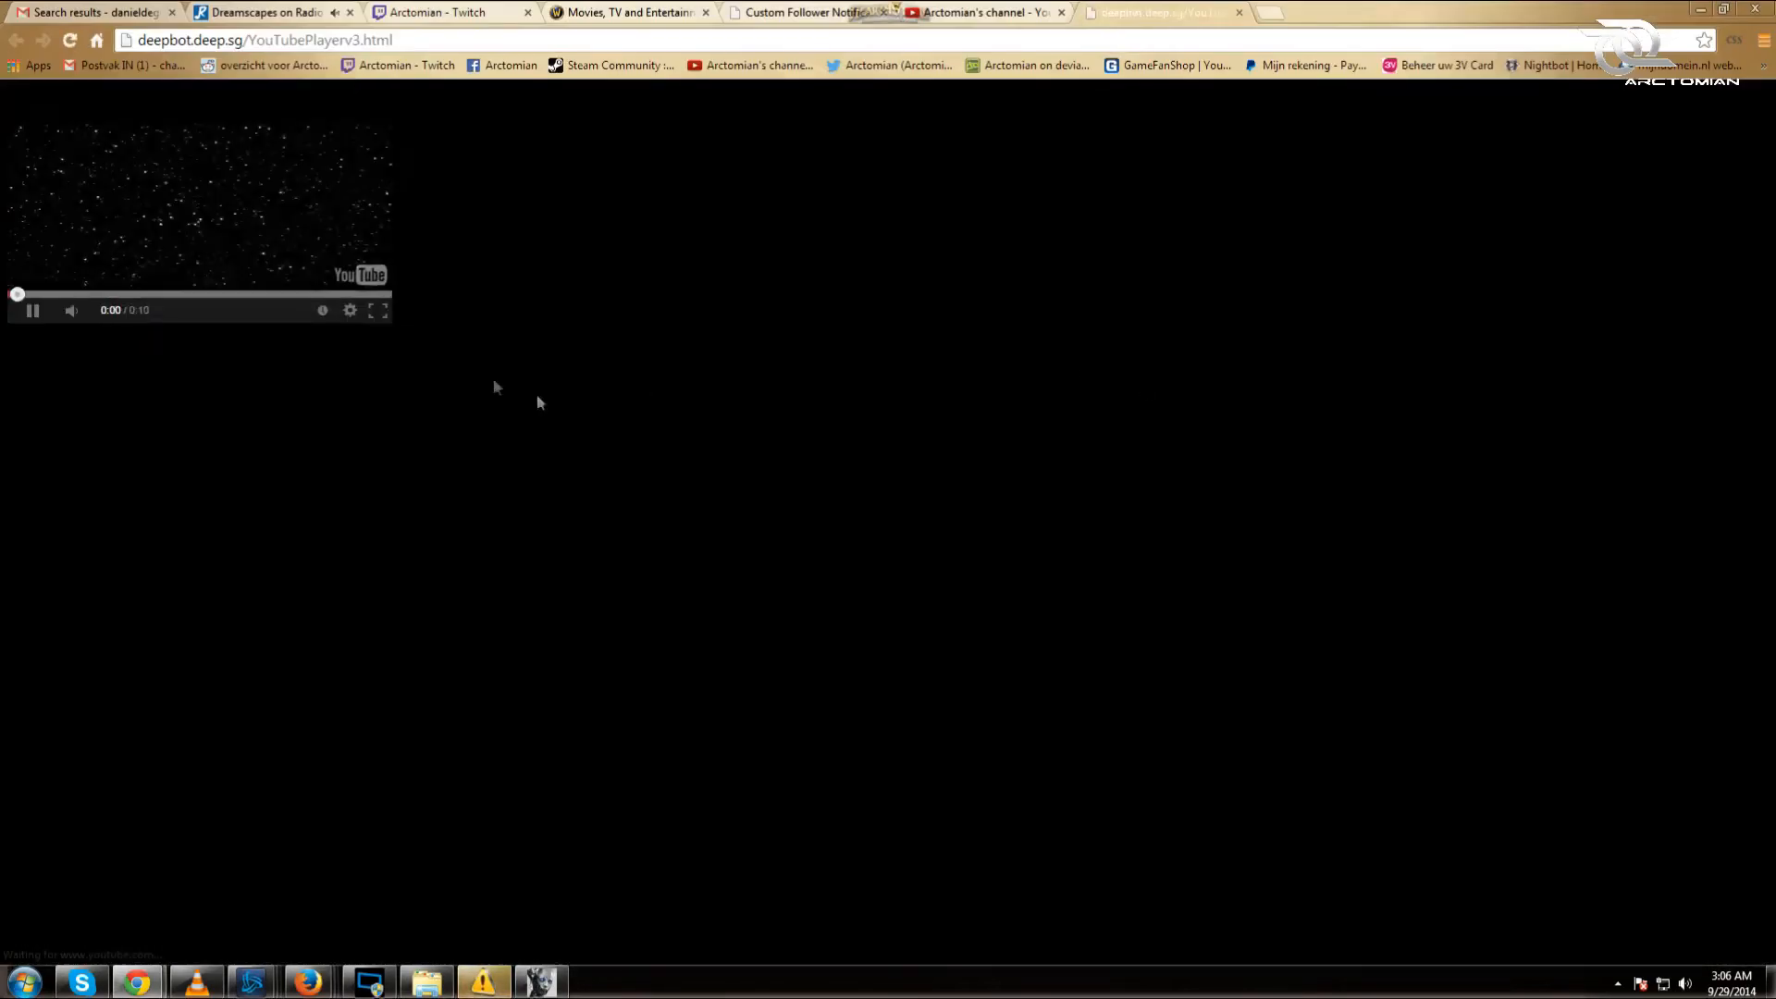
pyautogui.click(32, 312)
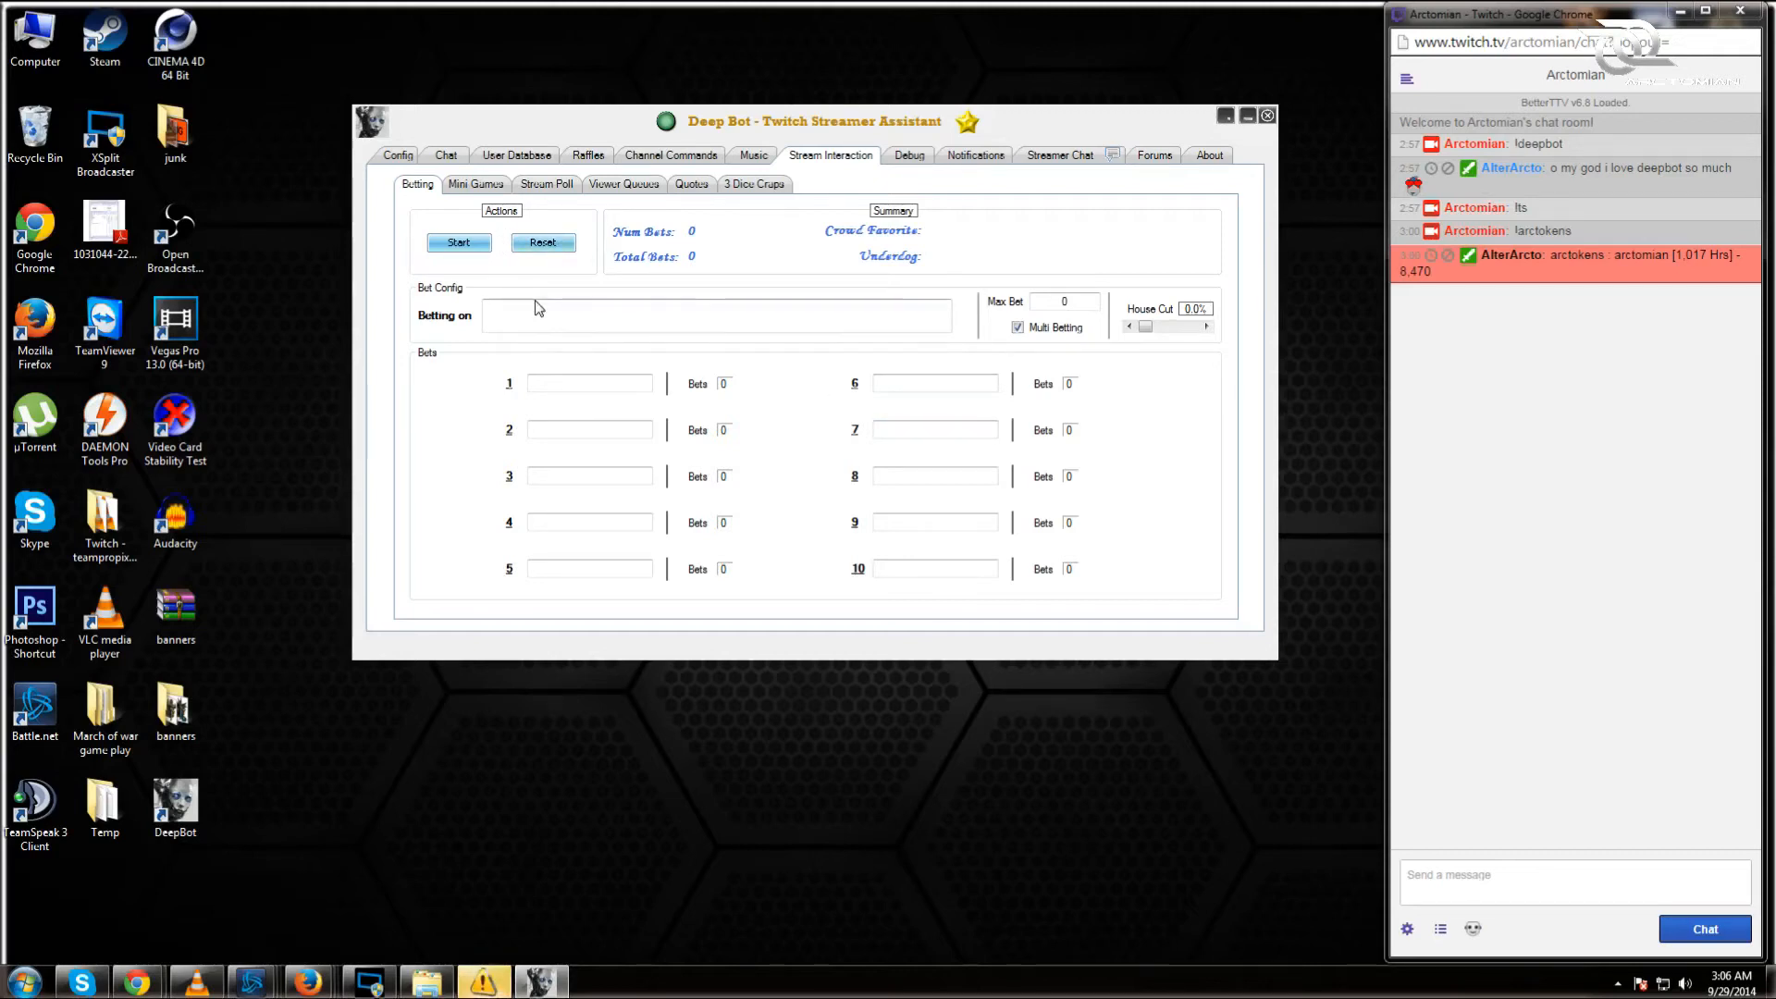
# Step: Enter the betting topic 'Arctomian makes a great tutorial', correcting the typo
pyautogui.write('Arctomian make agreat tutorials')
pyautogui.click(558, 311)
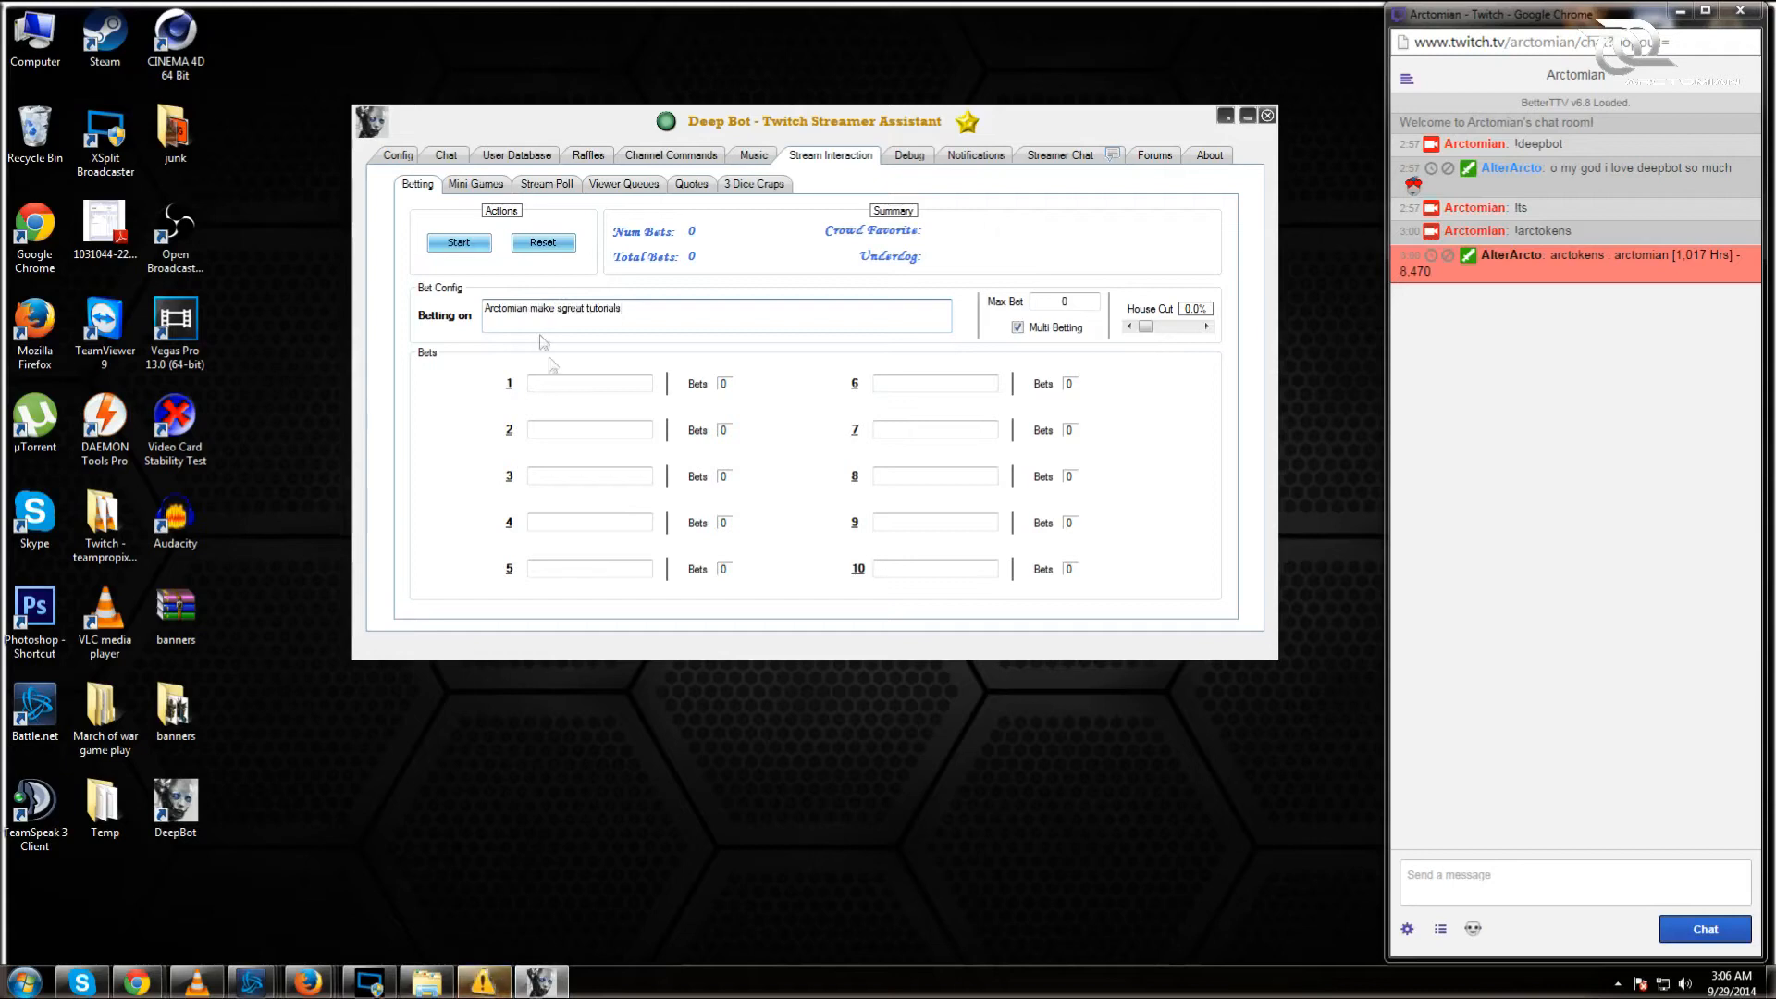
pyautogui.press('BackSpace')
pyautogui.write('s')
pyautogui.press('Delete')
# Step: Fill bet options 'yes', 'no' and 'who is arctomian', then start the betting pool
pyautogui.click(587, 383)
pyautogui.write('yes')
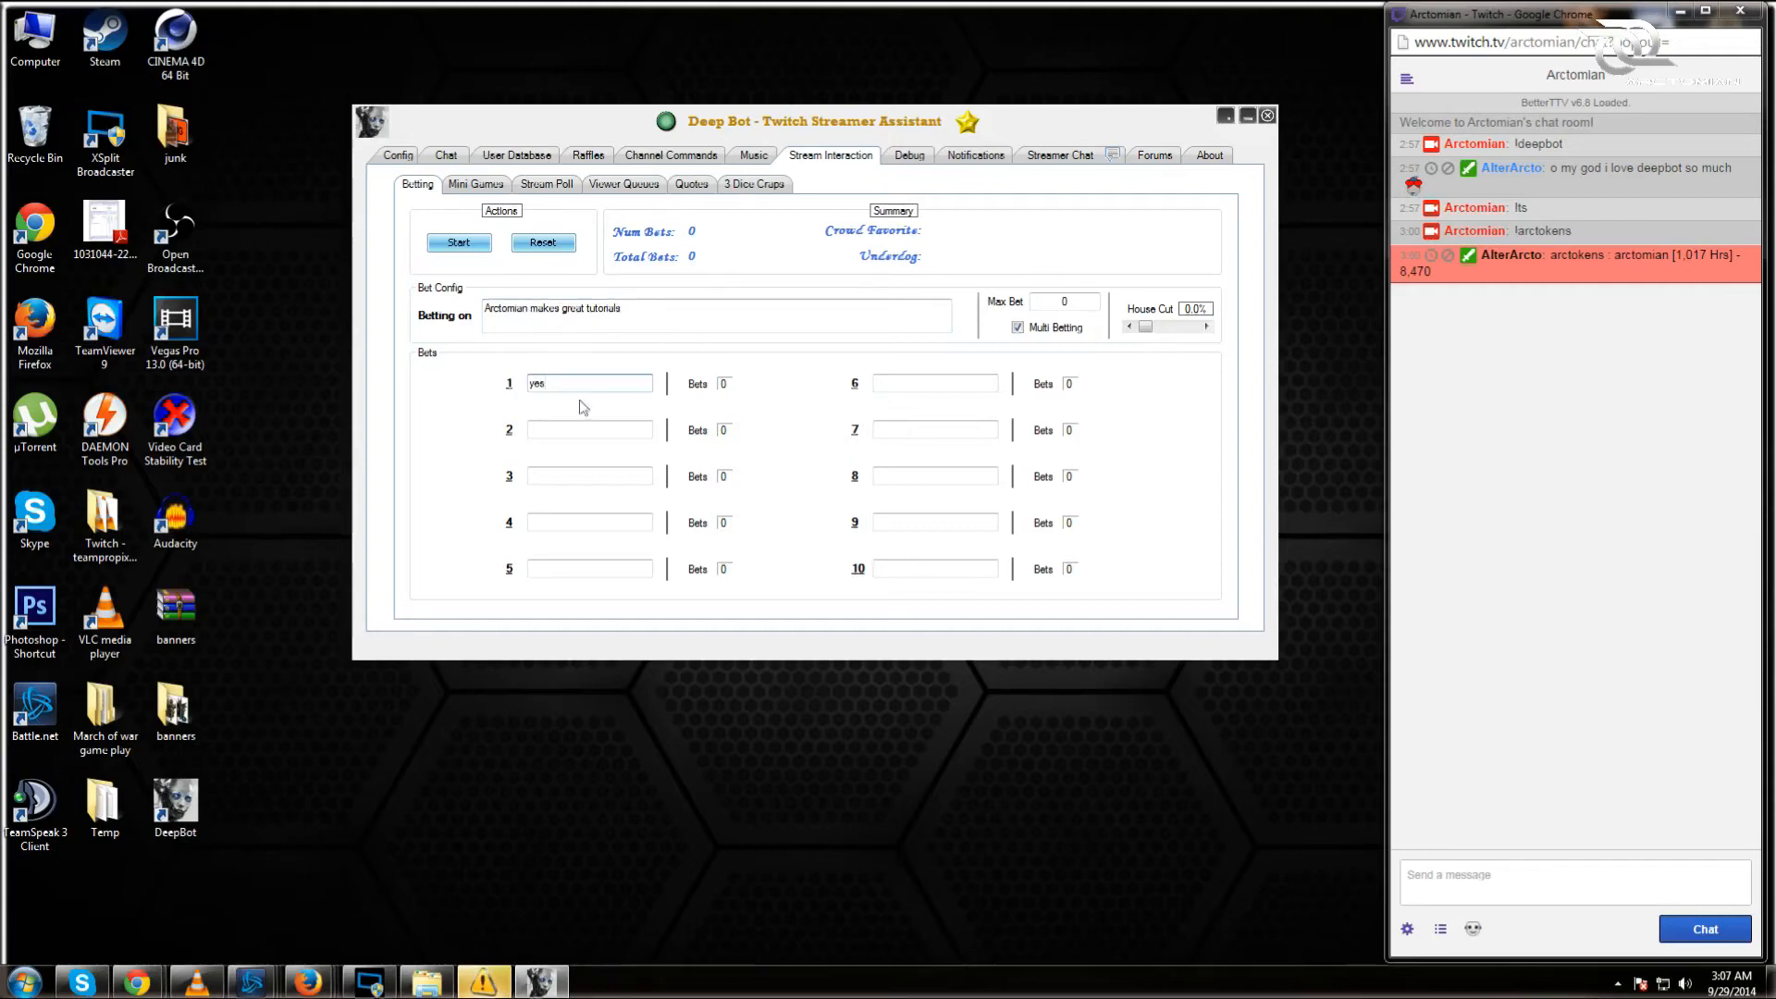
pyautogui.press('Tab')
pyautogui.write('no')
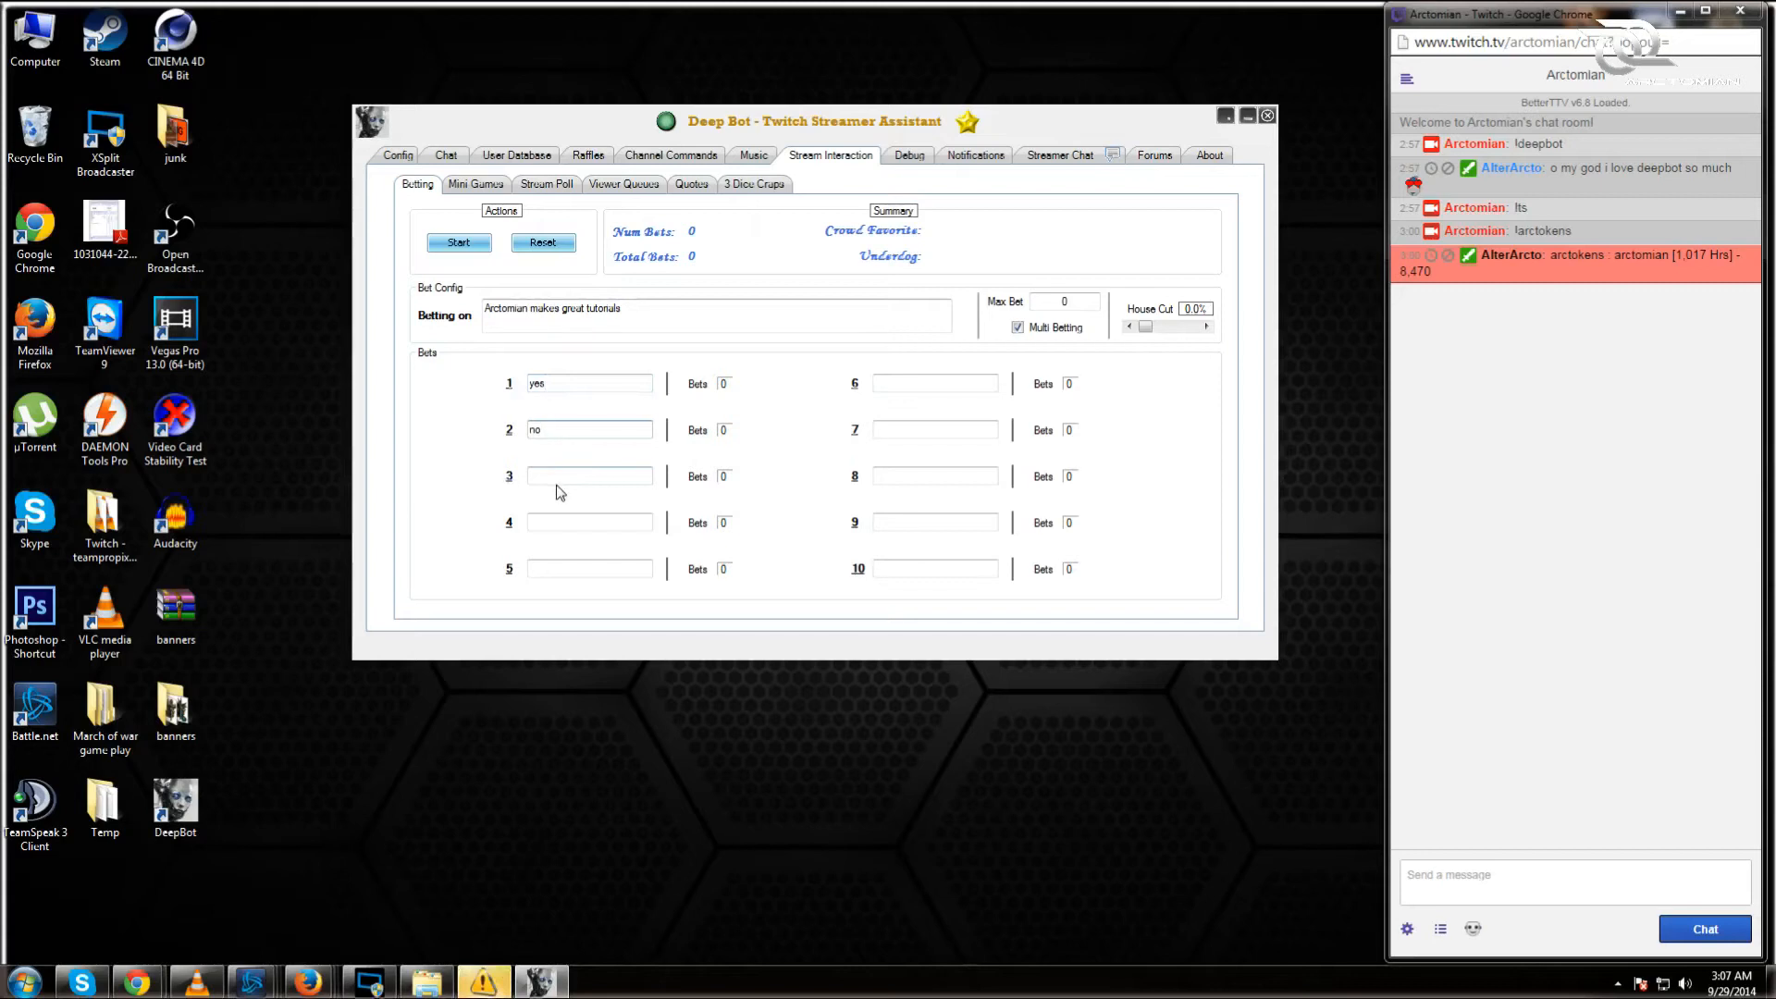
pyautogui.click(558, 483)
pyautogui.write('who is arctomian')
pyautogui.click(459, 243)
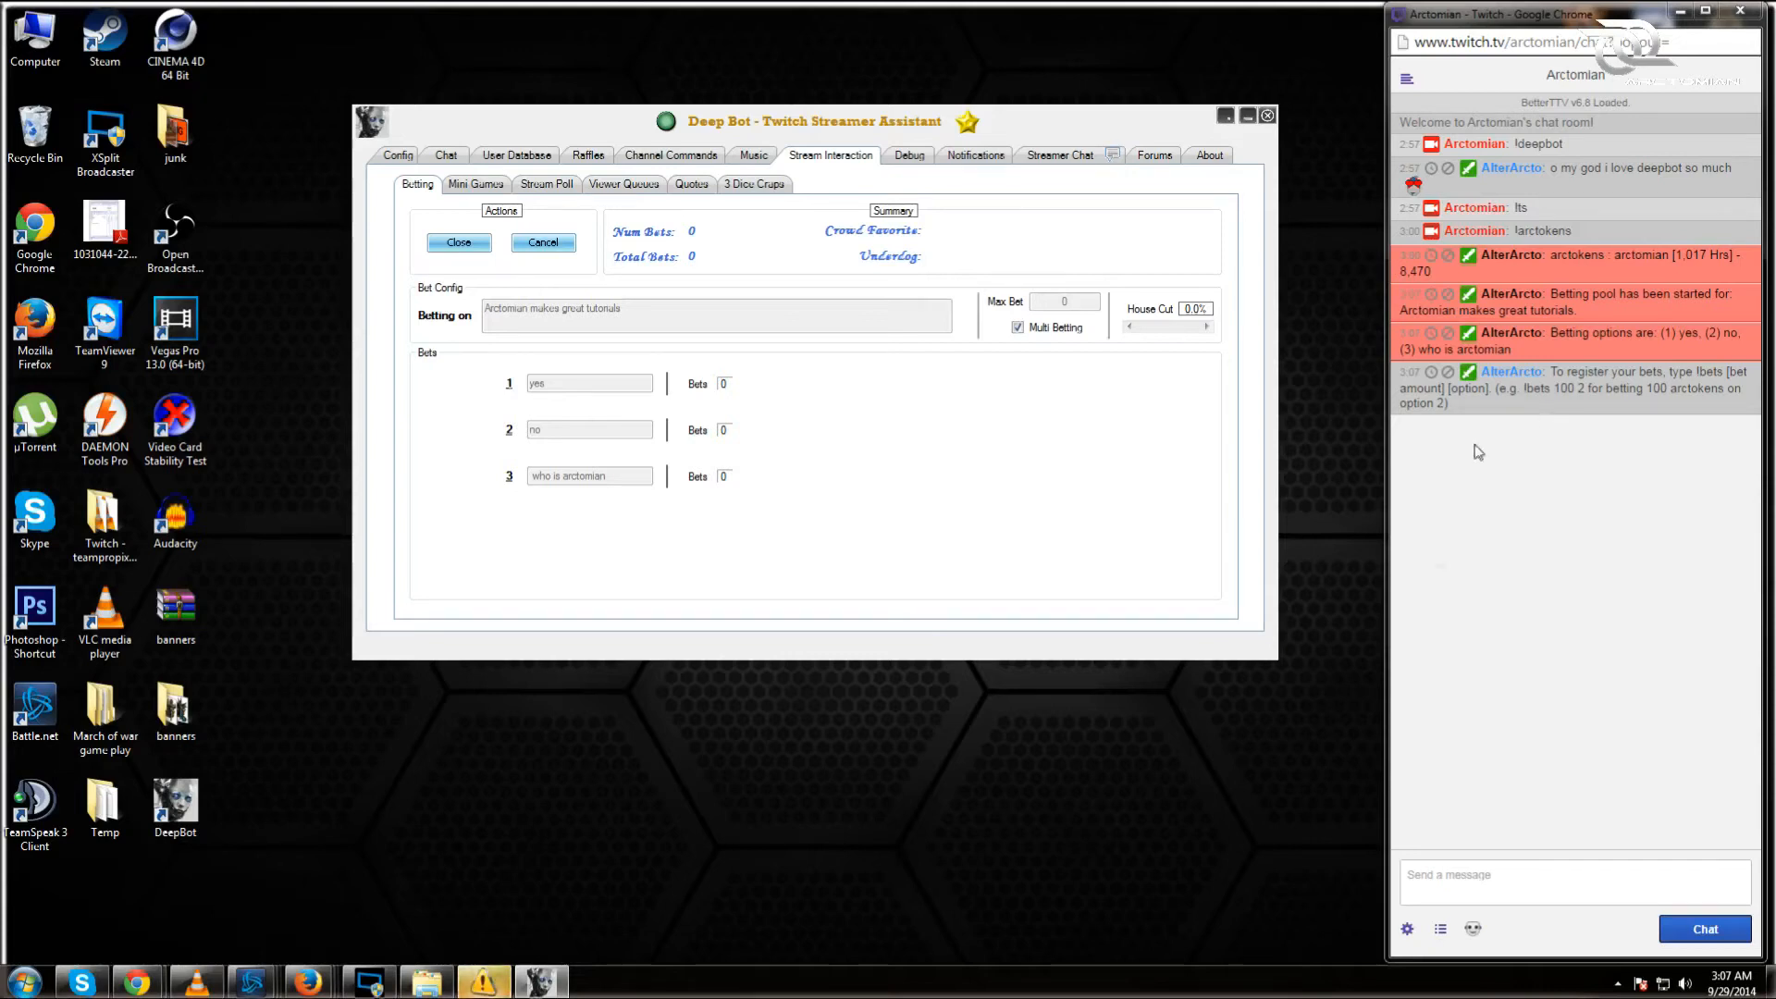
# Step: Close the betting pool and switch to the Mini Games sub-tab
pyautogui.click(458, 242)
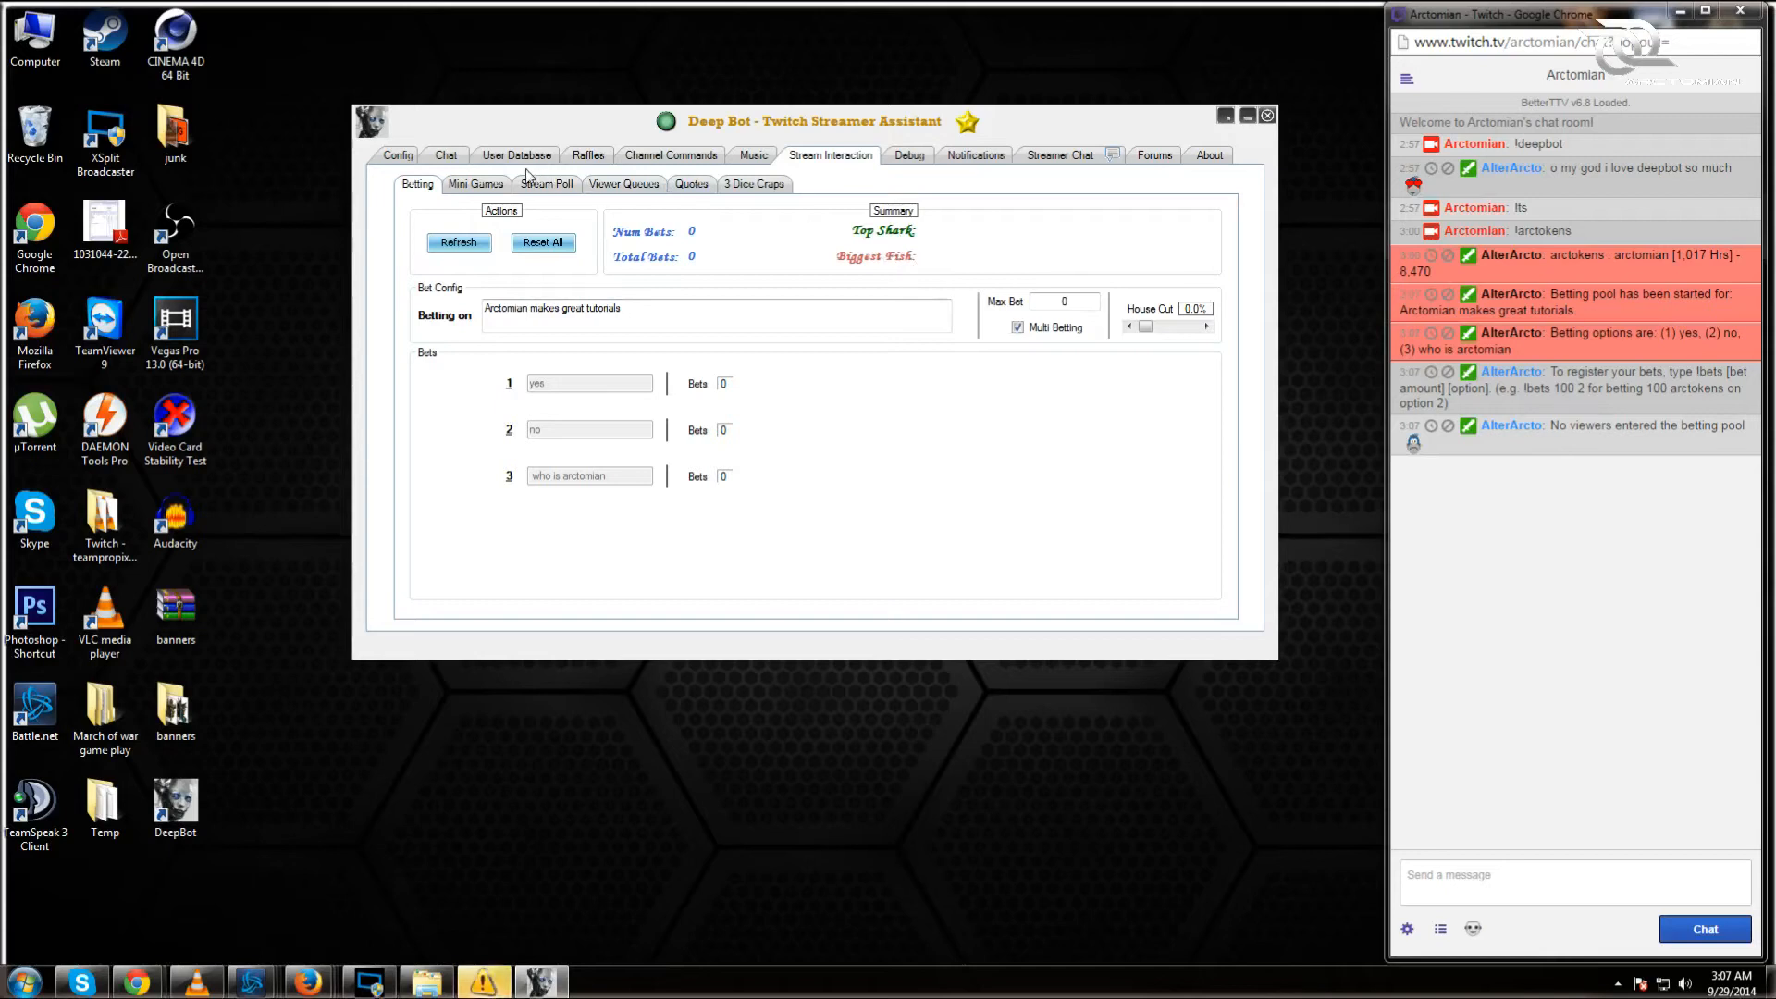
pyautogui.click(461, 185)
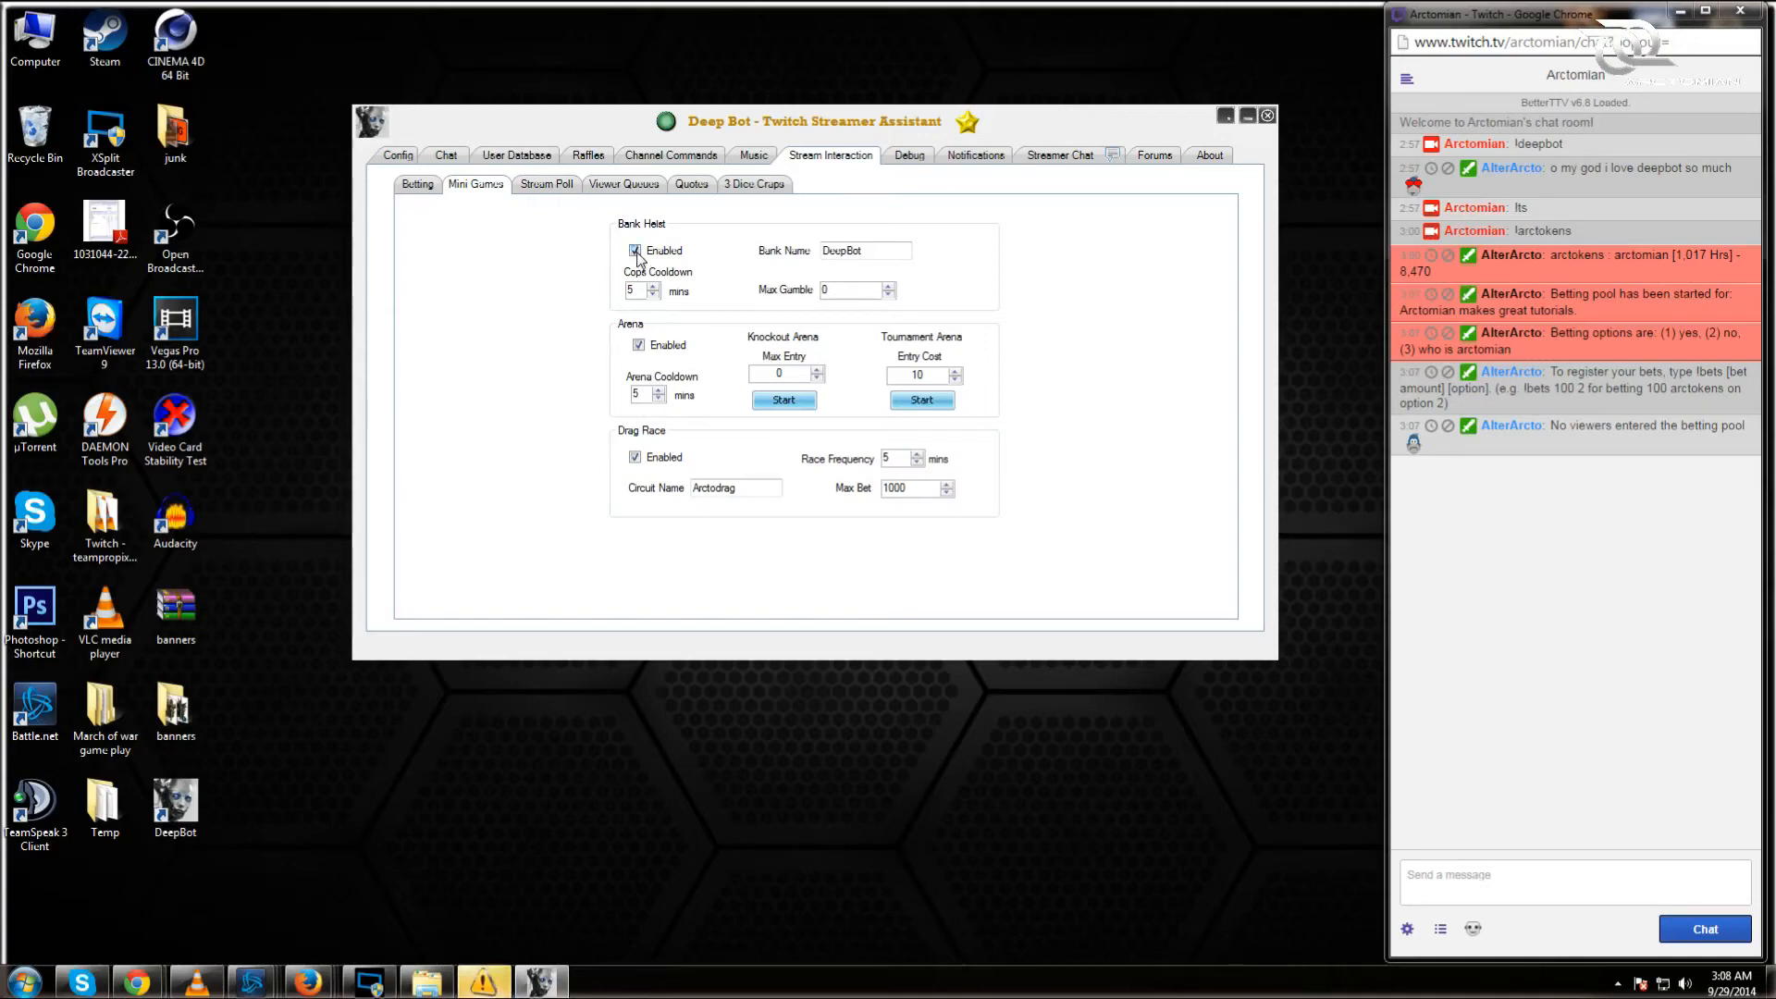
# Step: Send !bankheist 2000 in Twitch chat and highlight the entry amount in the heist message
pyautogui.click(1575, 881)
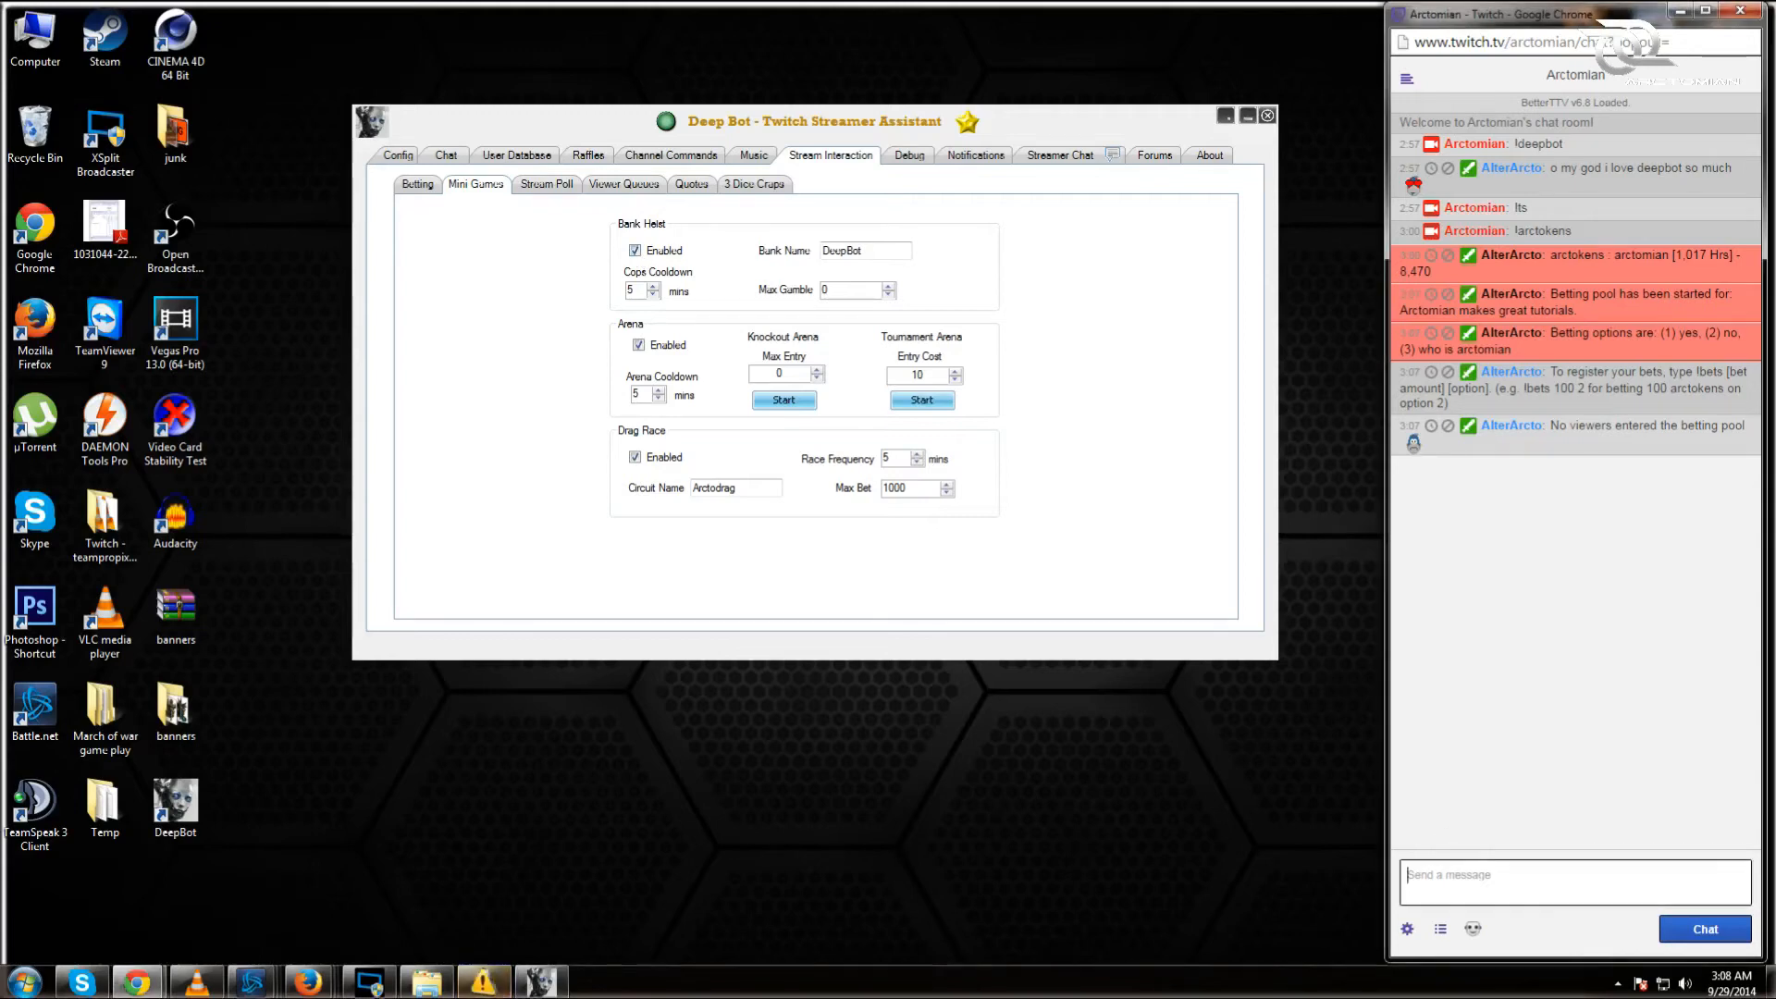
pyautogui.write('!b')
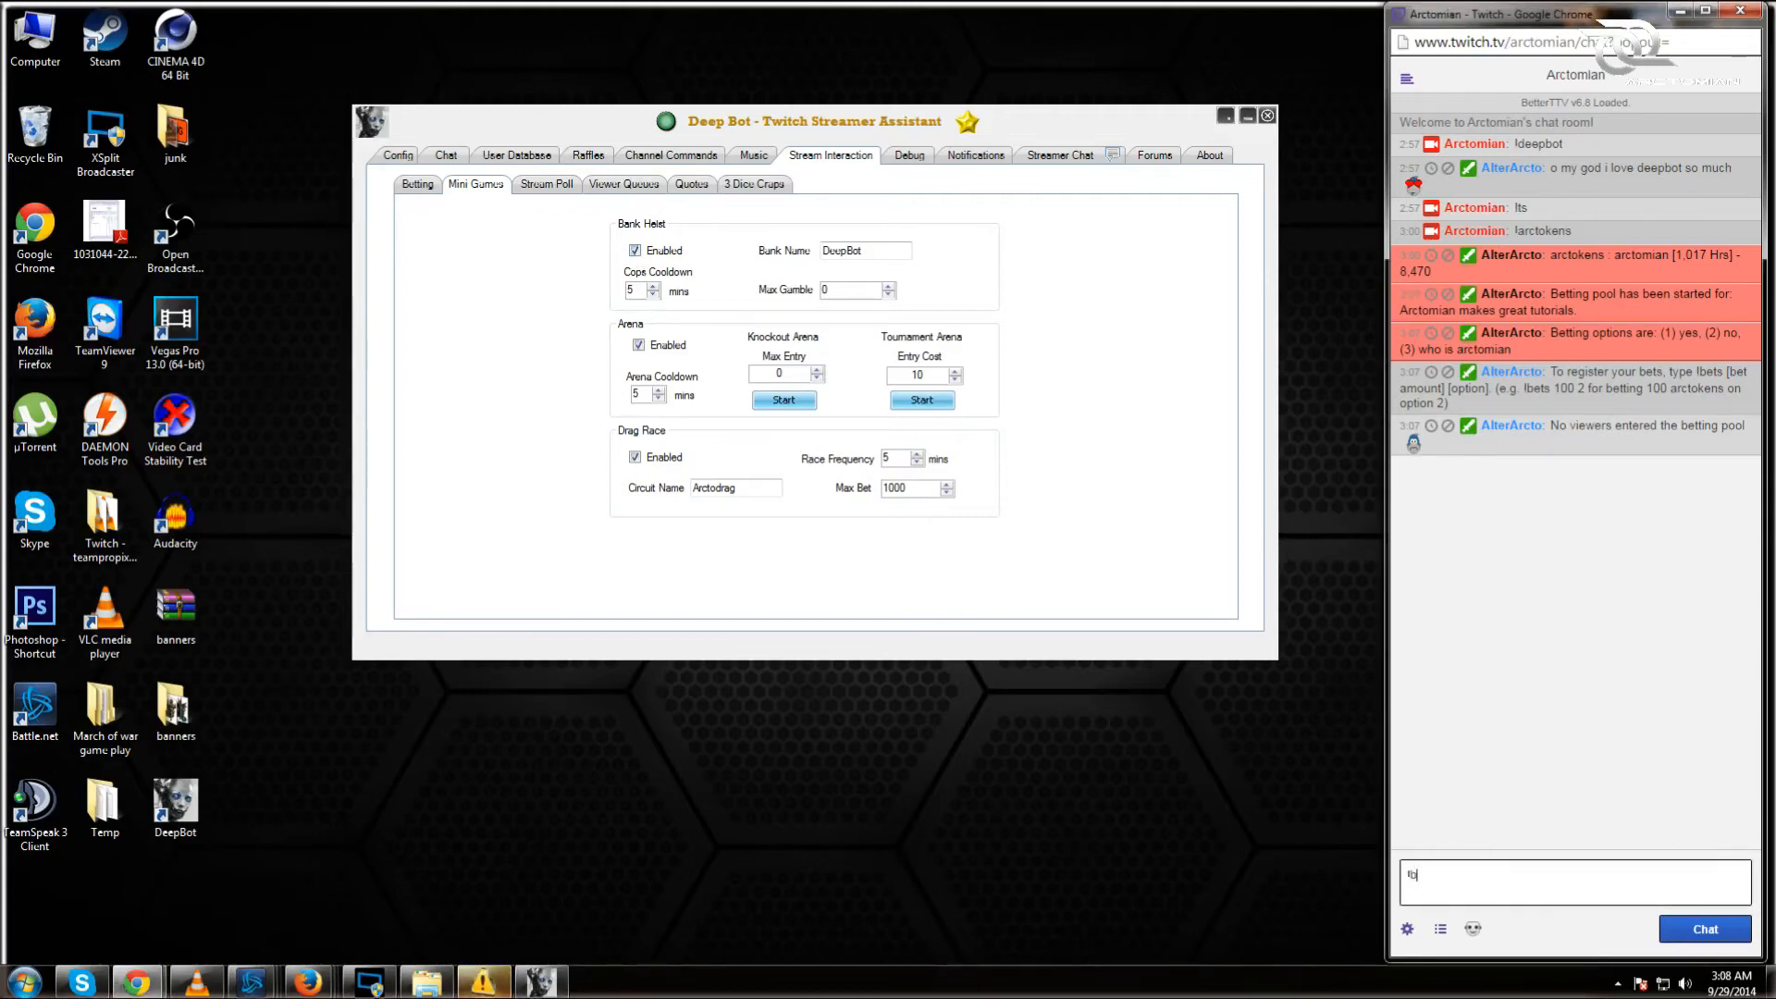
pyautogui.write('ankheist')
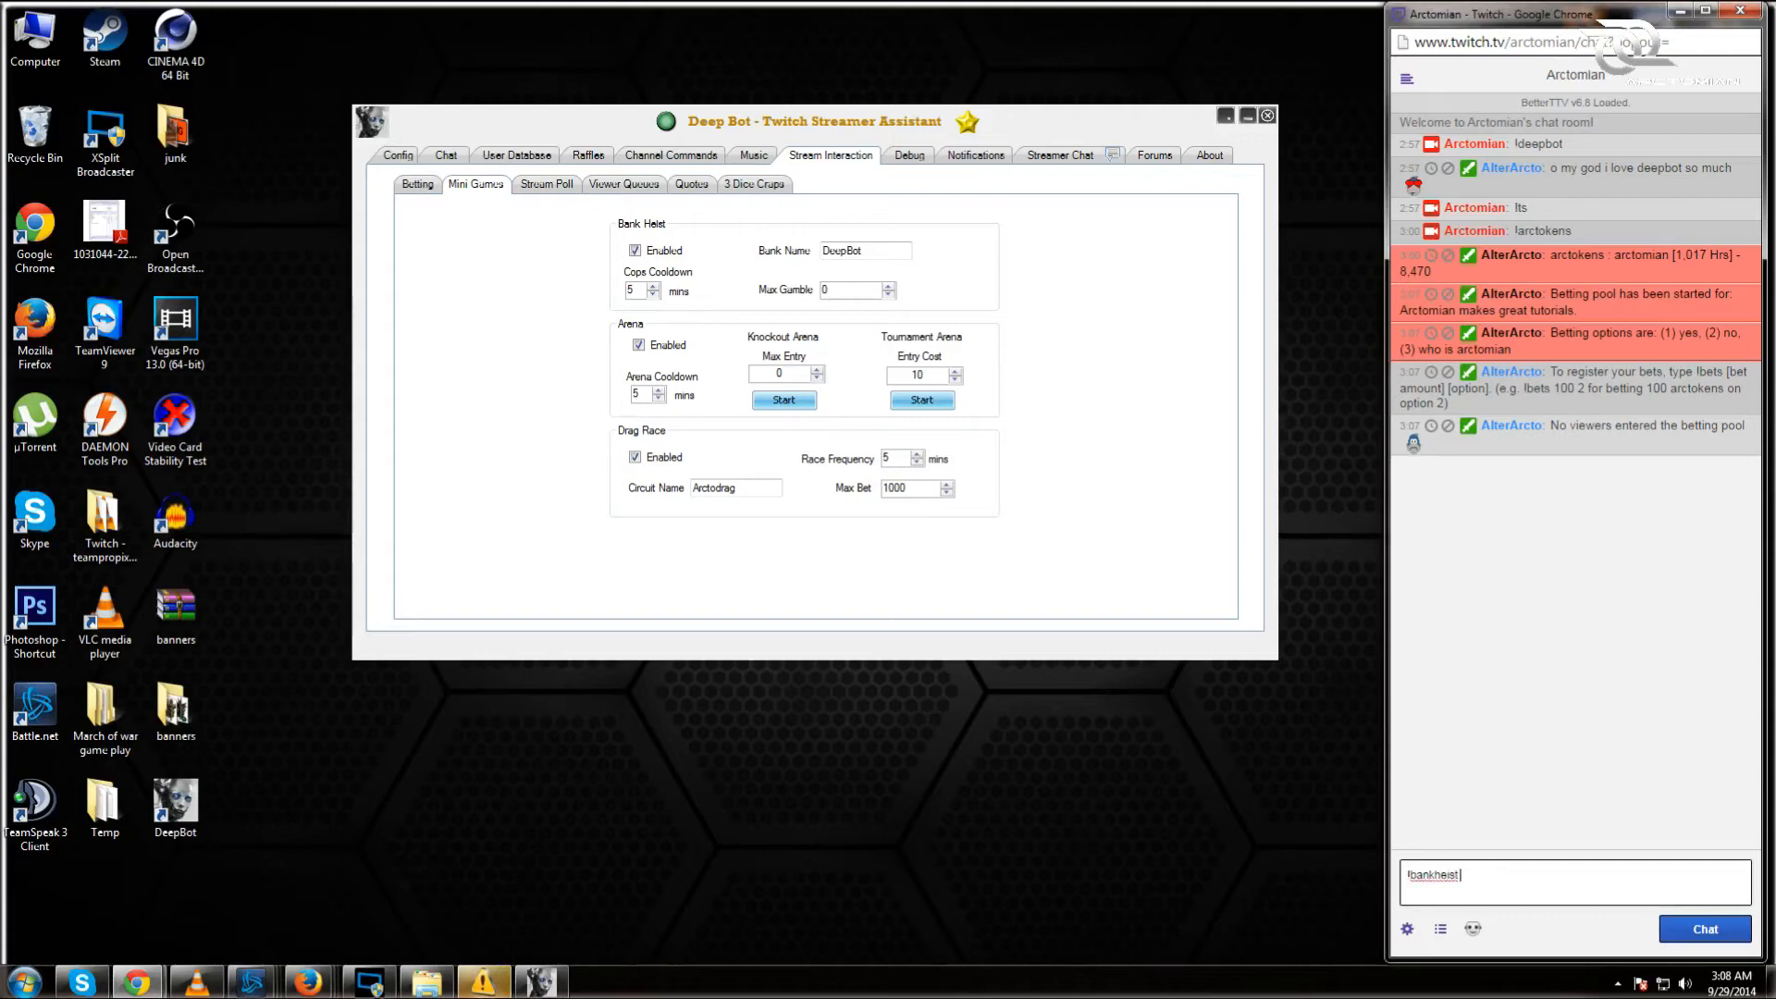
pyautogui.write(' 2000')
pyautogui.press('Return')
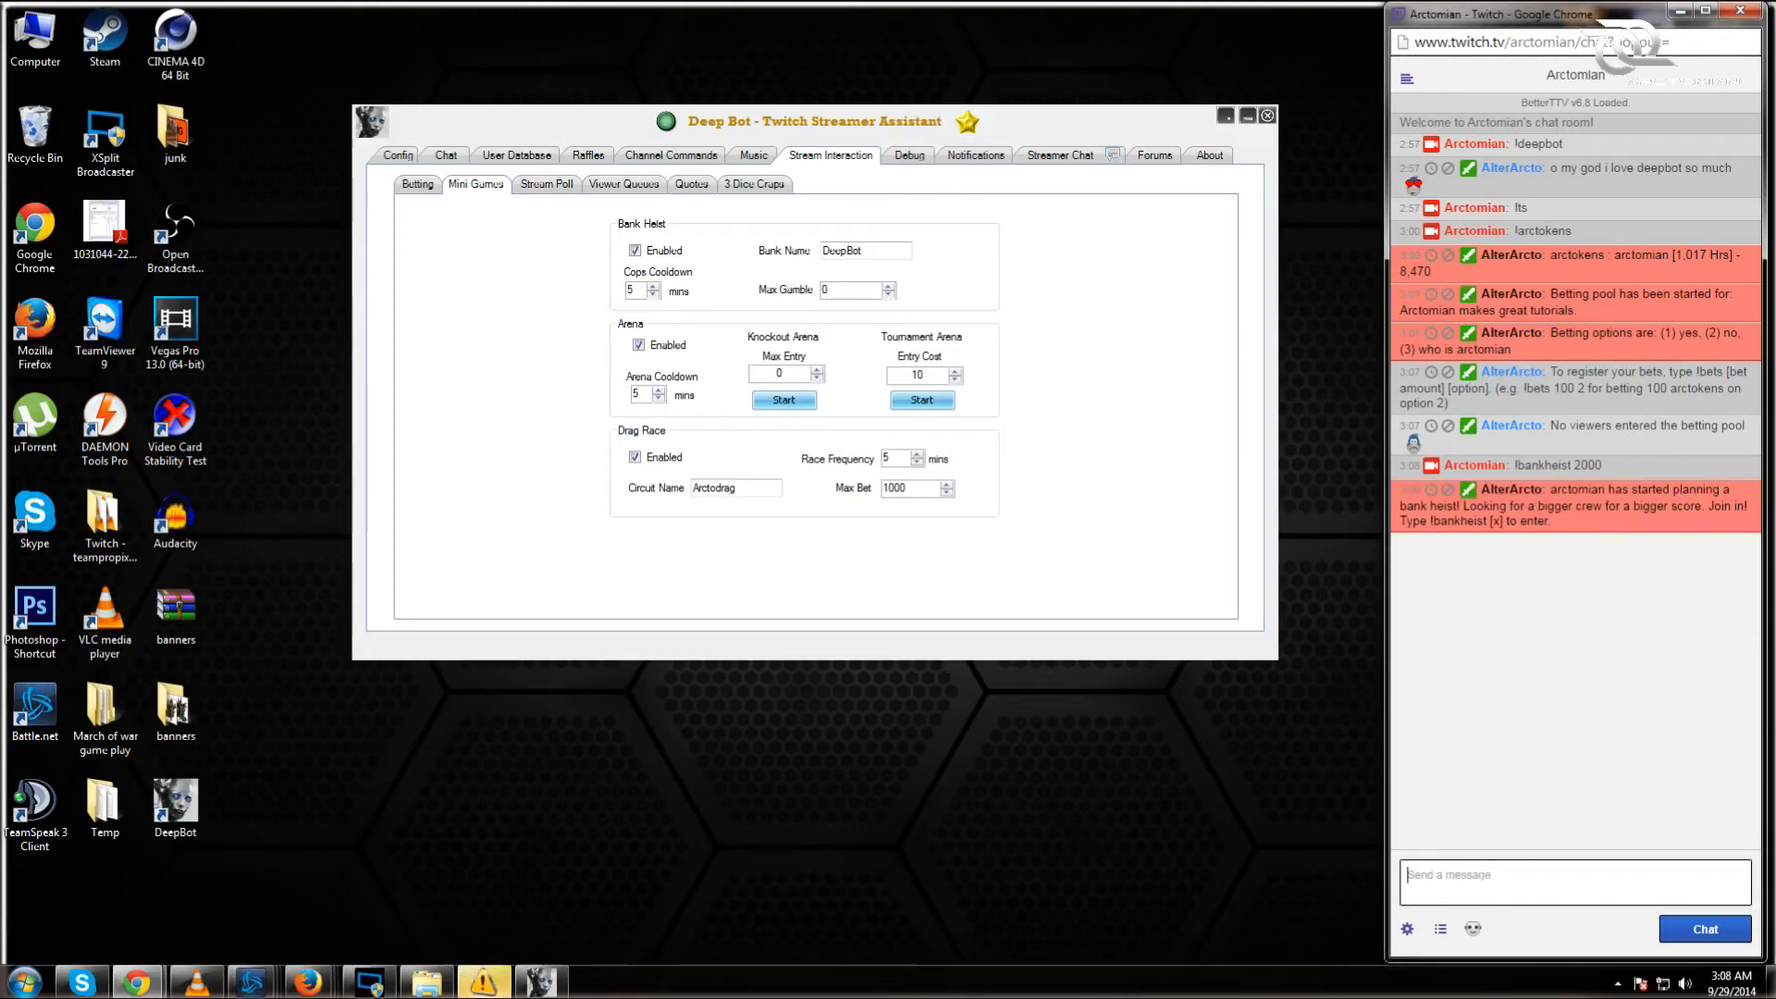
pyautogui.click(1407, 874)
pyautogui.doubleClick(1496, 521)
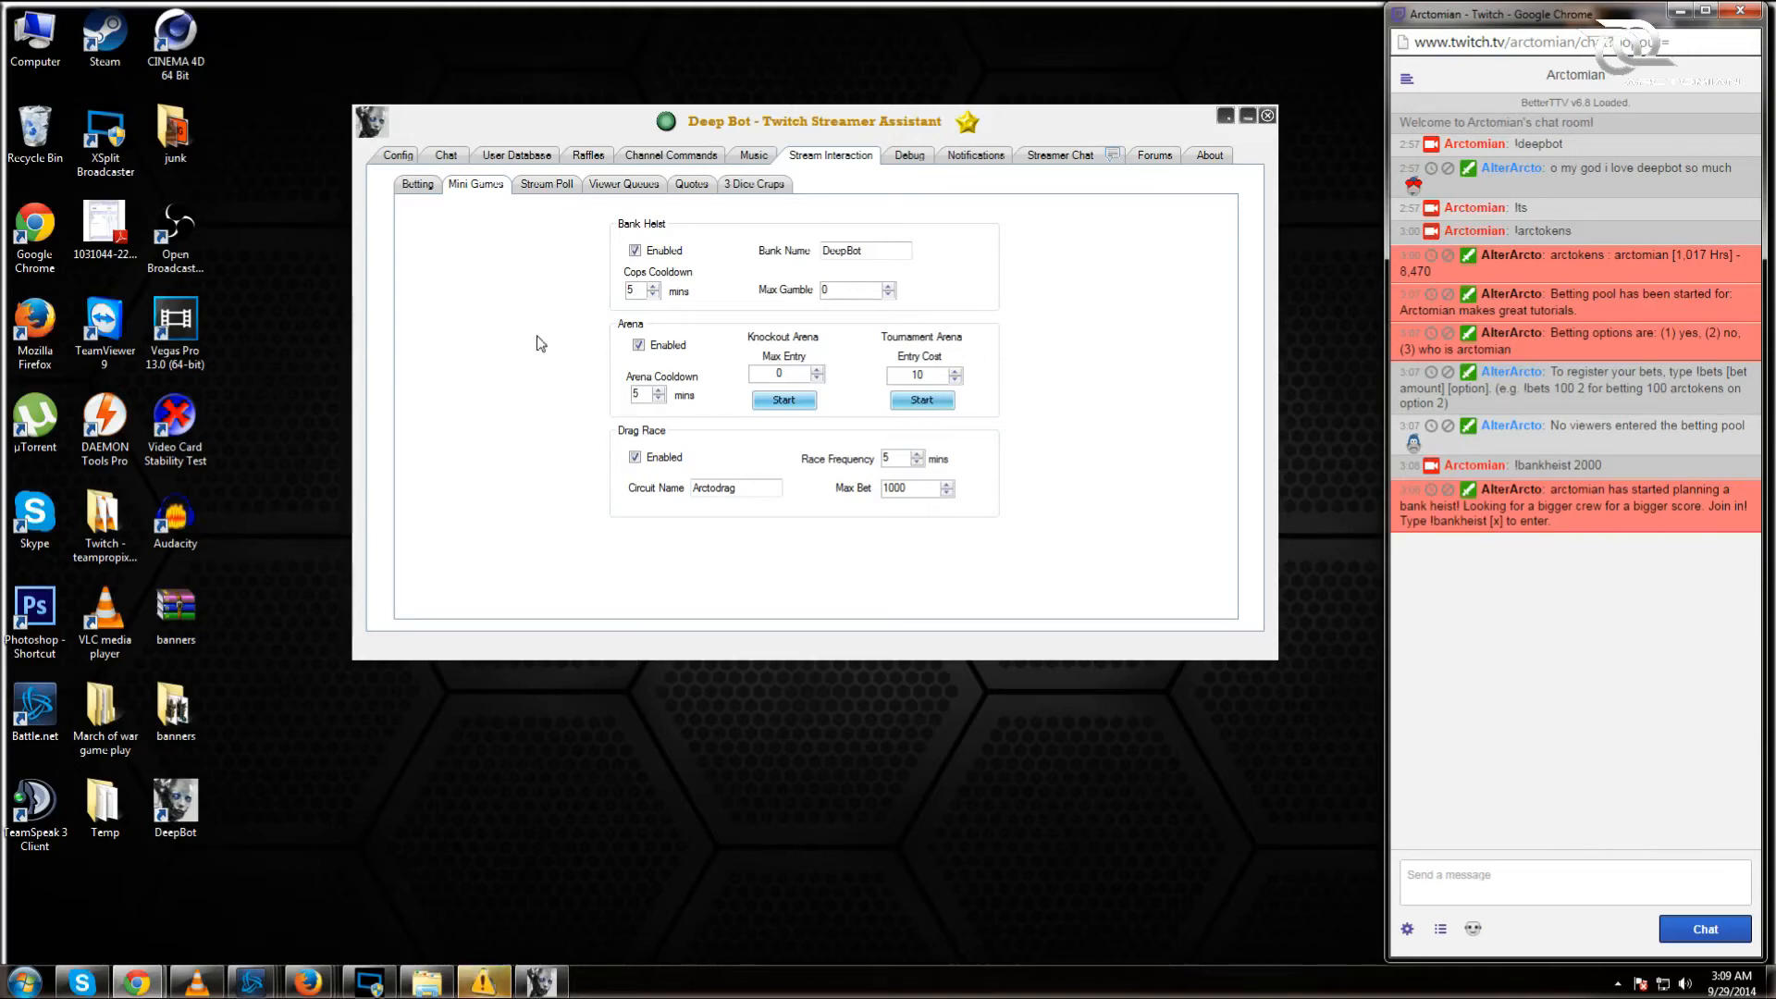
# Step: Start the Knockout Arena and highlight the entry amount in its chat announcement
pyautogui.click(784, 399)
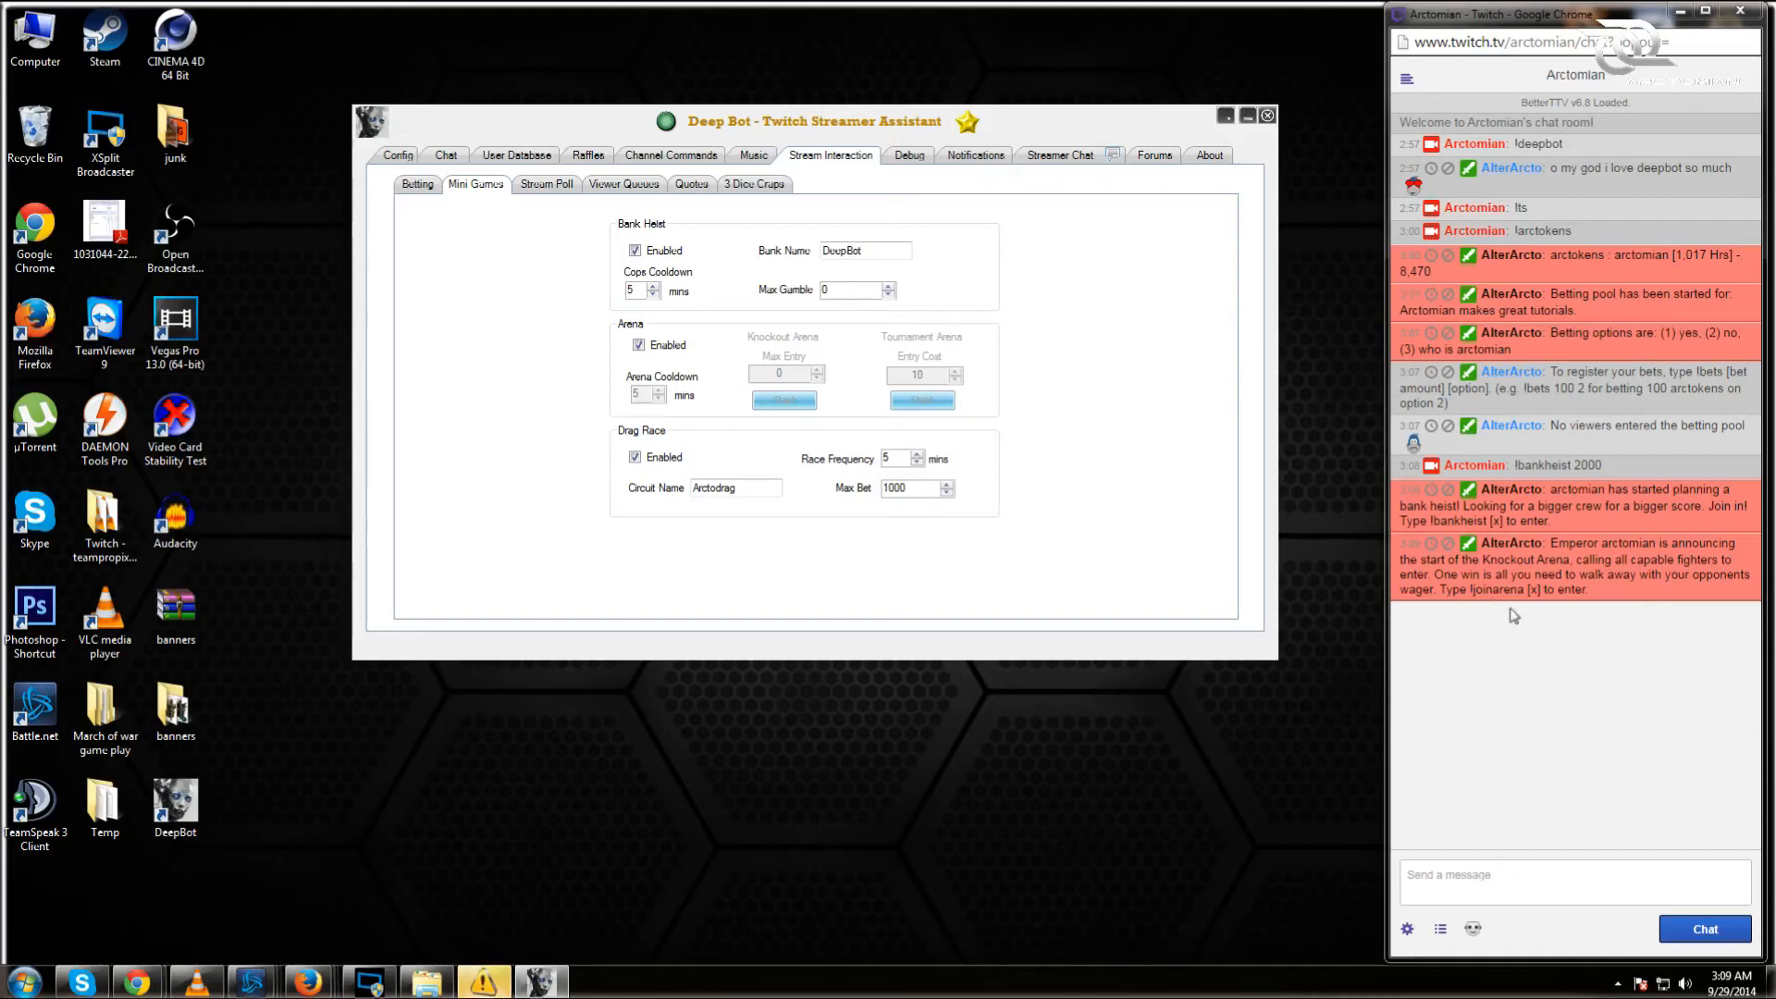
pyautogui.moveTo(1530, 590); pyautogui.dragTo(1543, 591)
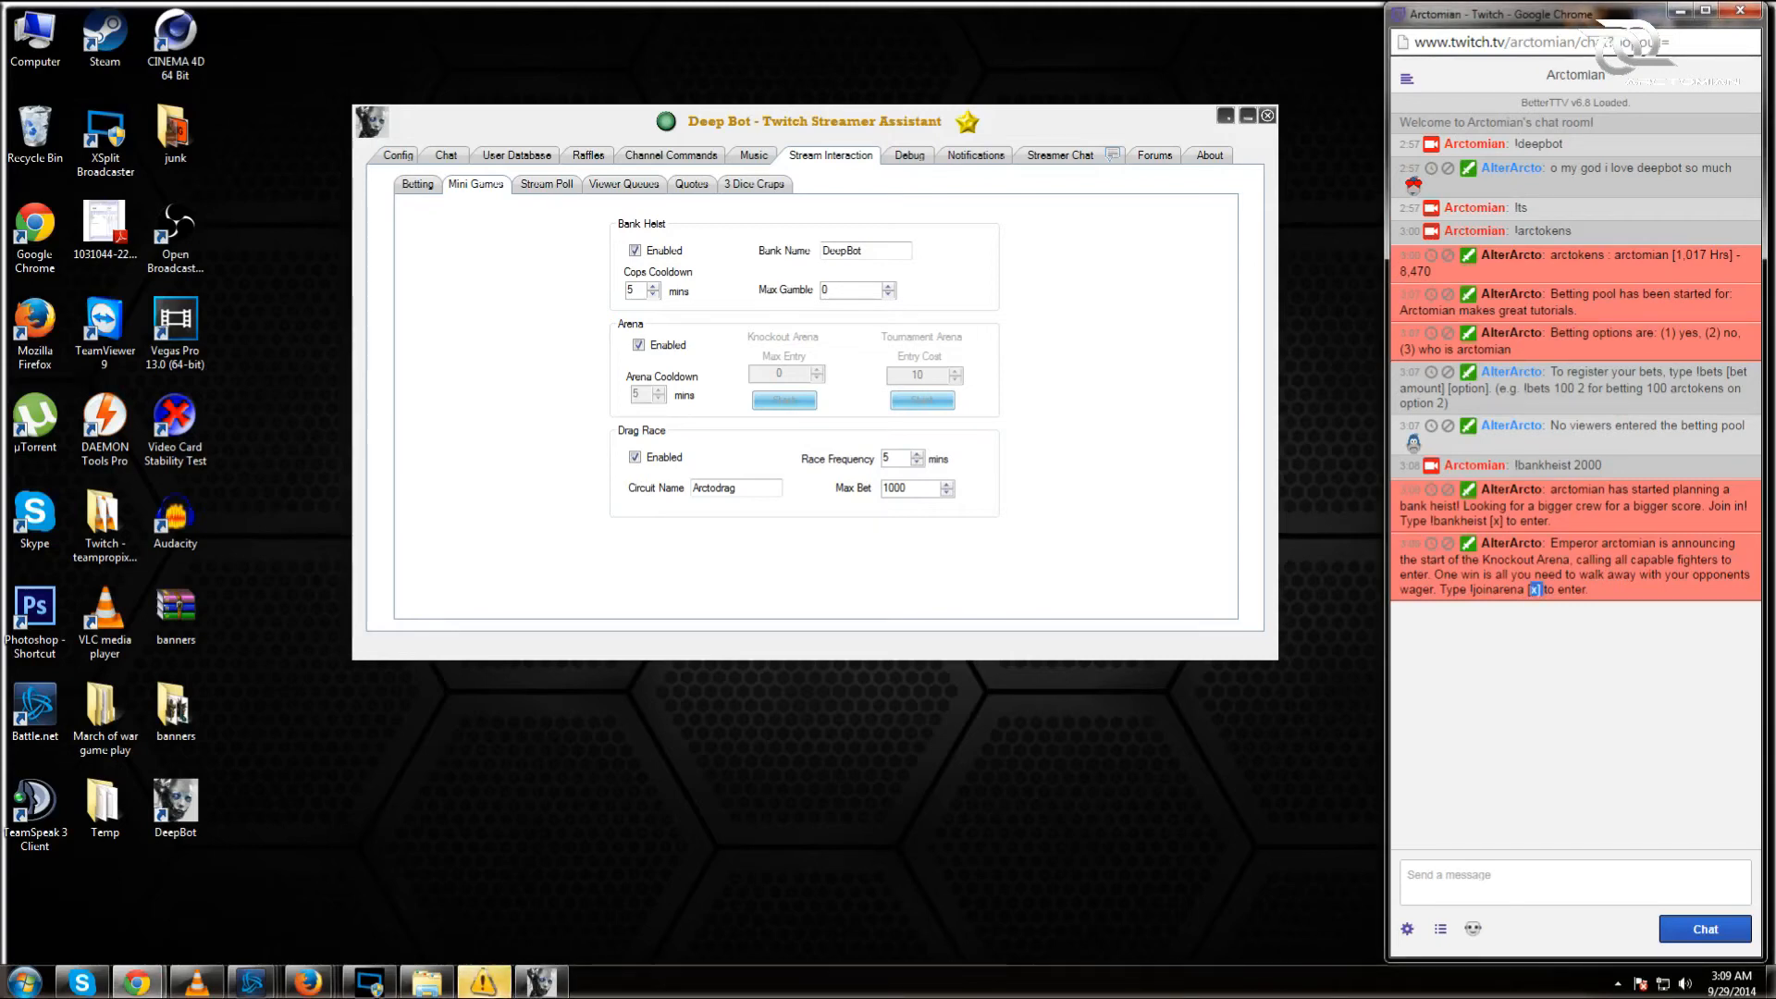
# Step: Send !joinarena 2000 in the Twitch chat
pyautogui.click(1535, 879)
pyautogui.write('!joinar')
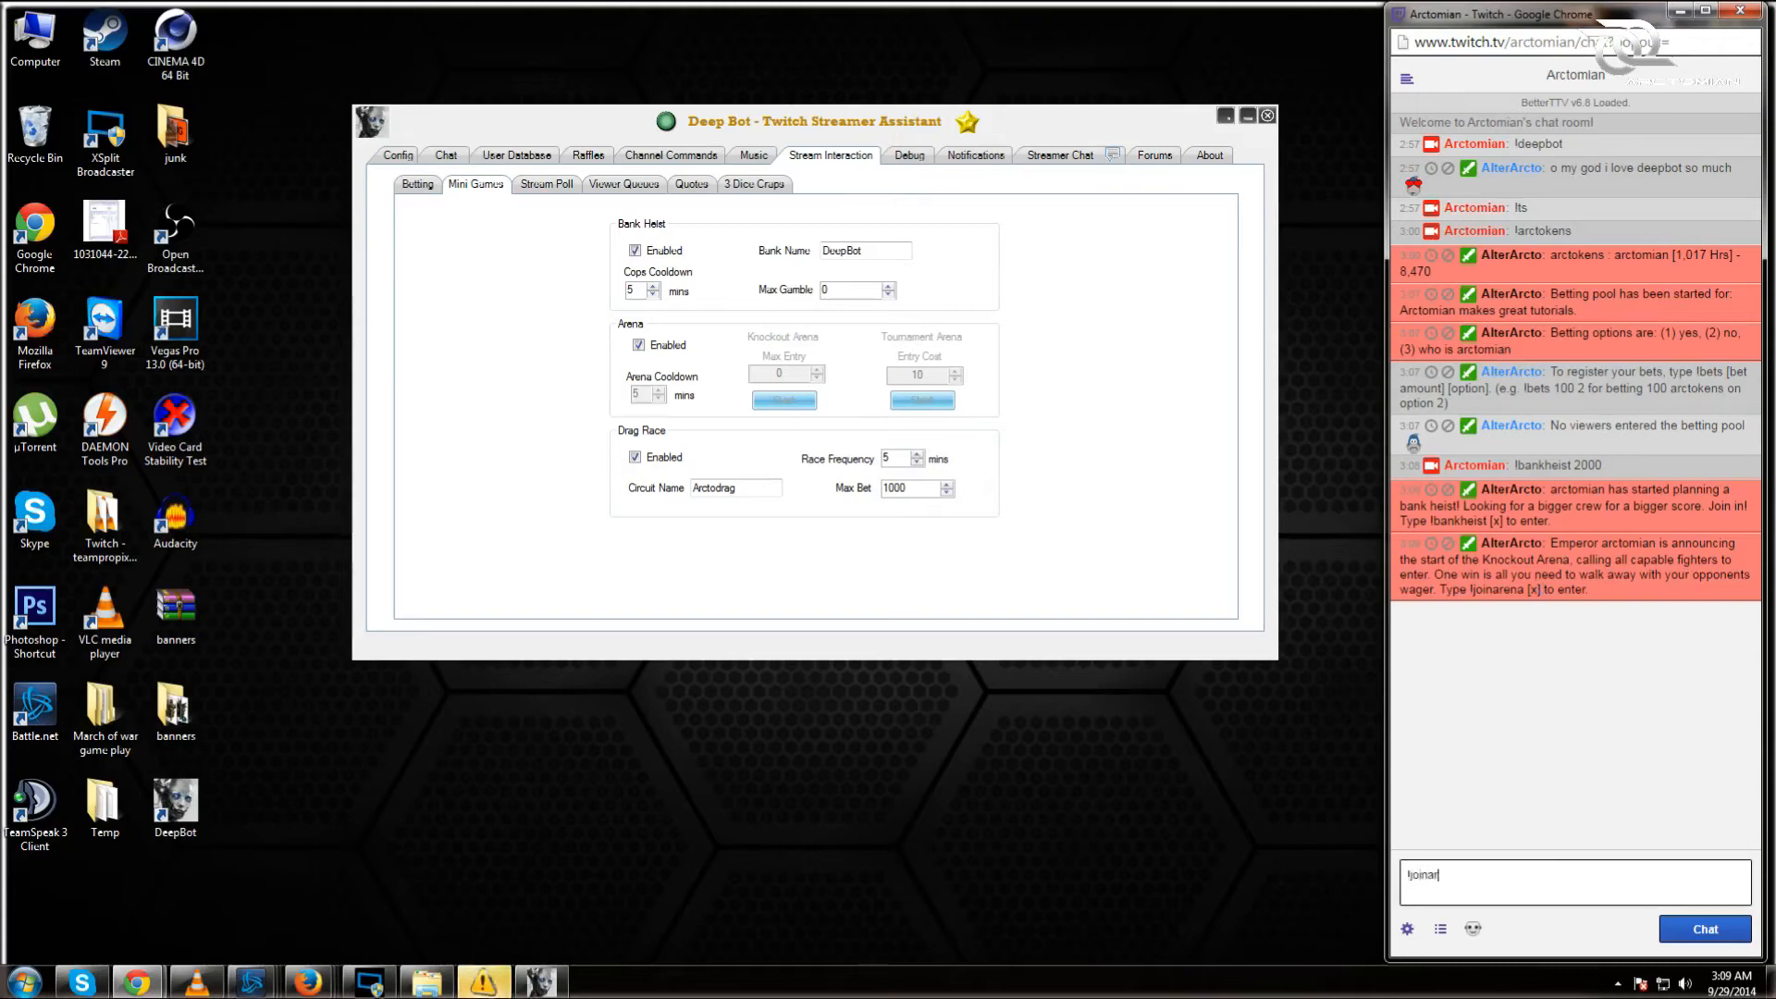
pyautogui.write('ena 2000')
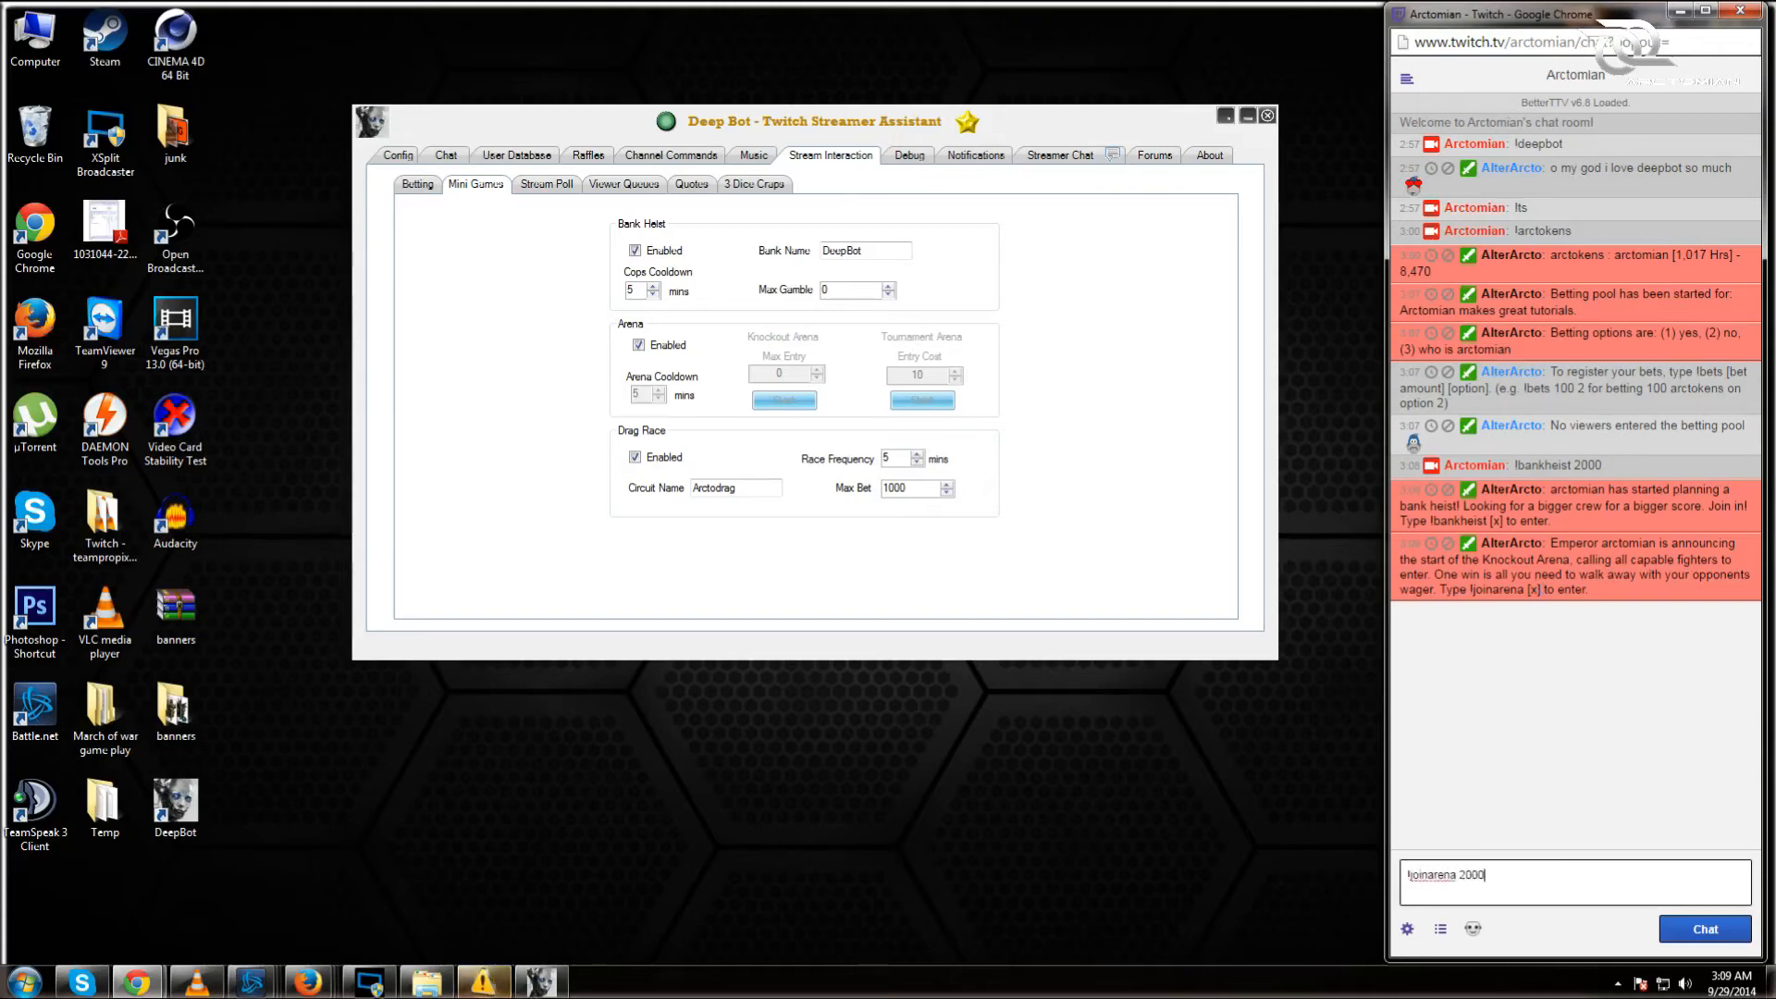
pyautogui.press('Return')
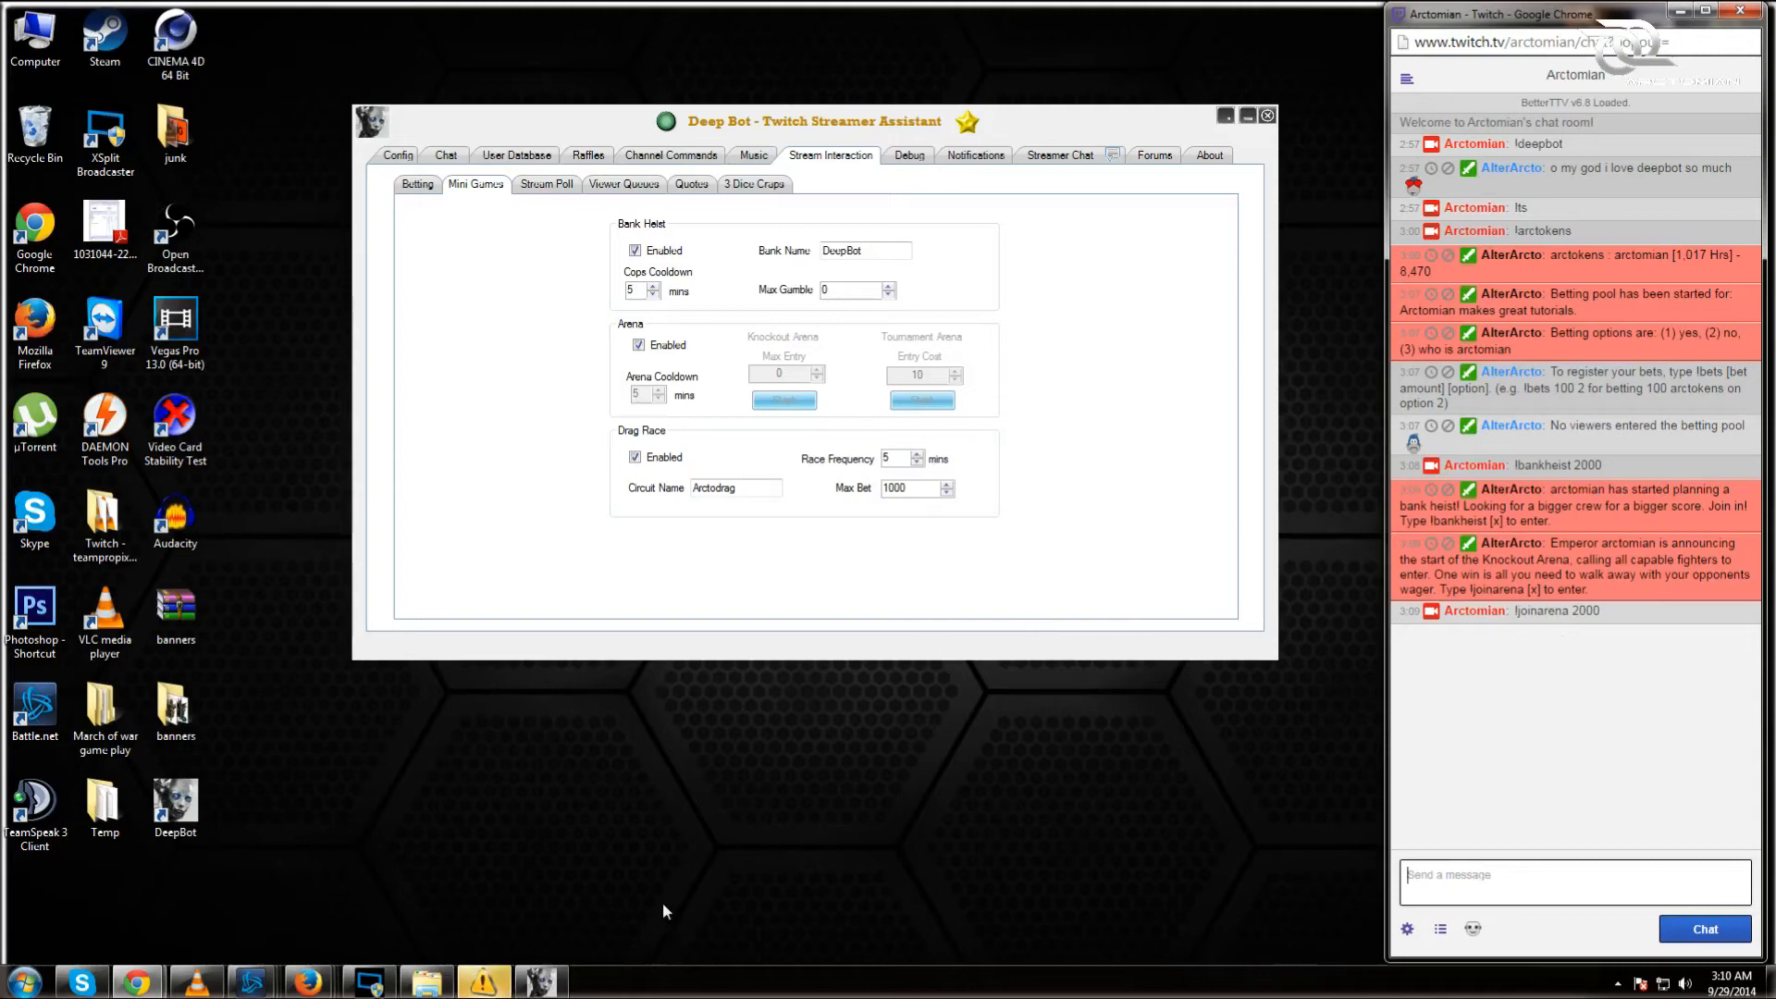
# Step: Create a Stream Poll asking 'do you think this tutorial is any good?' with answers yes and no
pyautogui.click(523, 186)
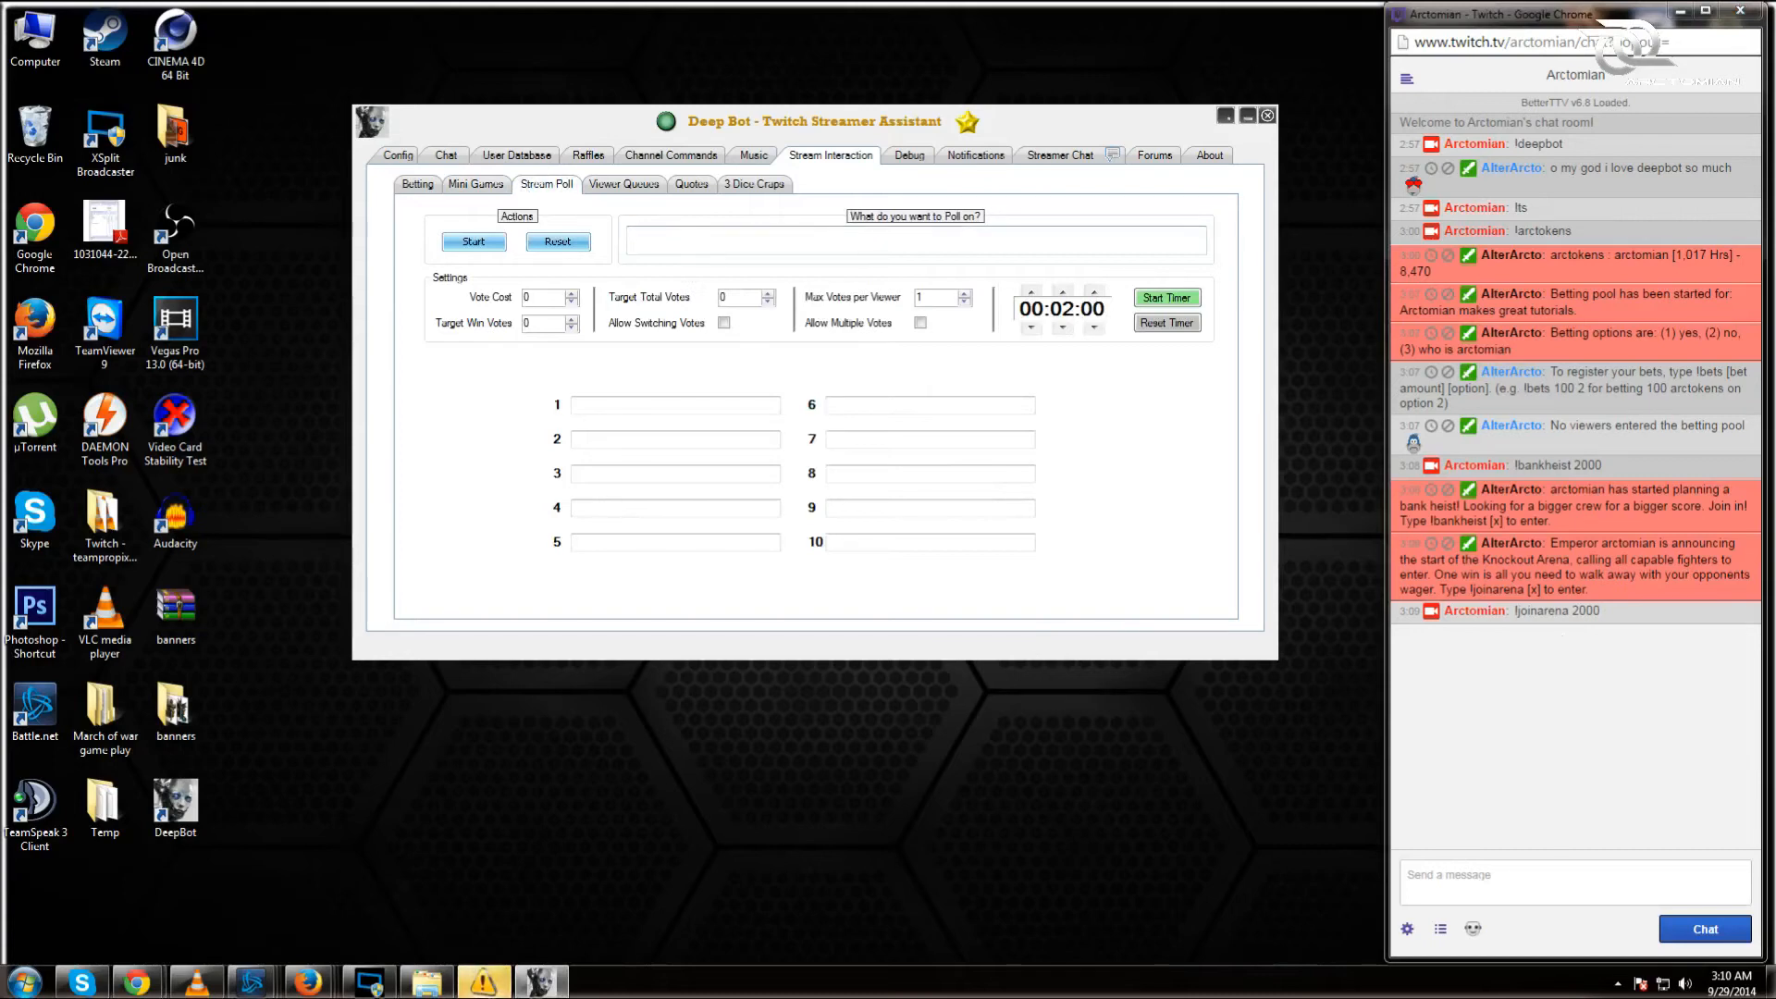
pyautogui.write('d')
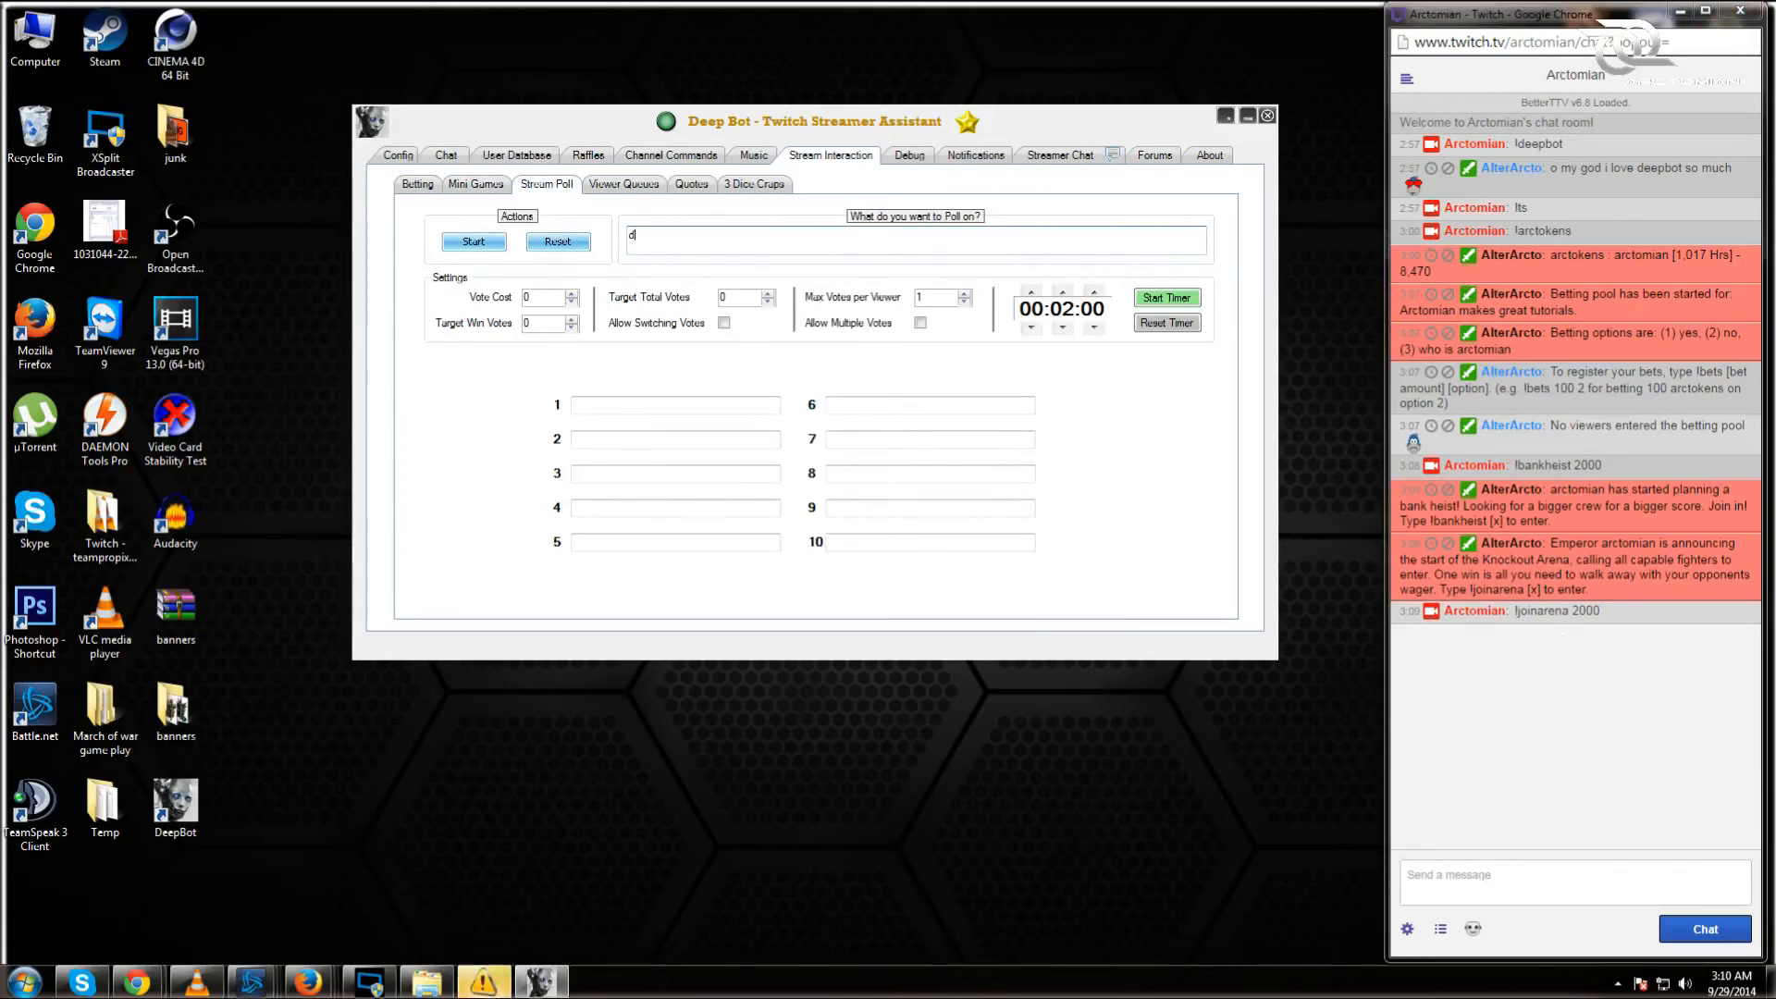
pyautogui.write('o you think')
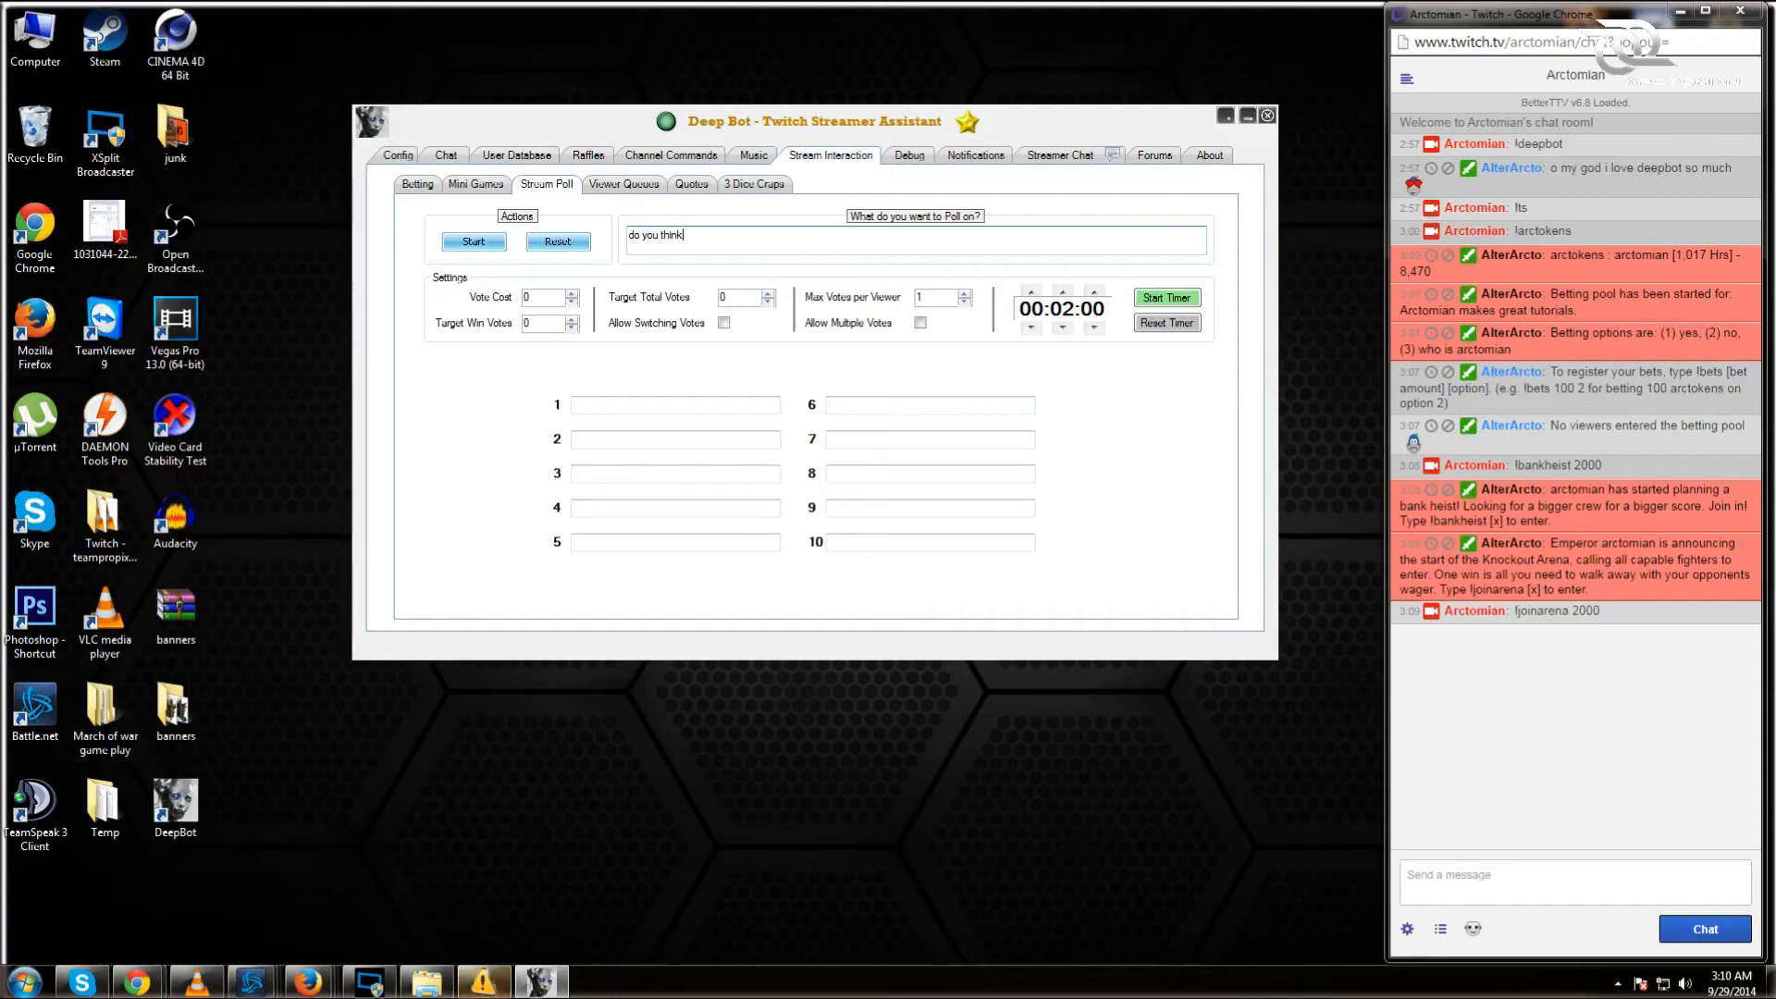
pyautogui.write(' this tuto')
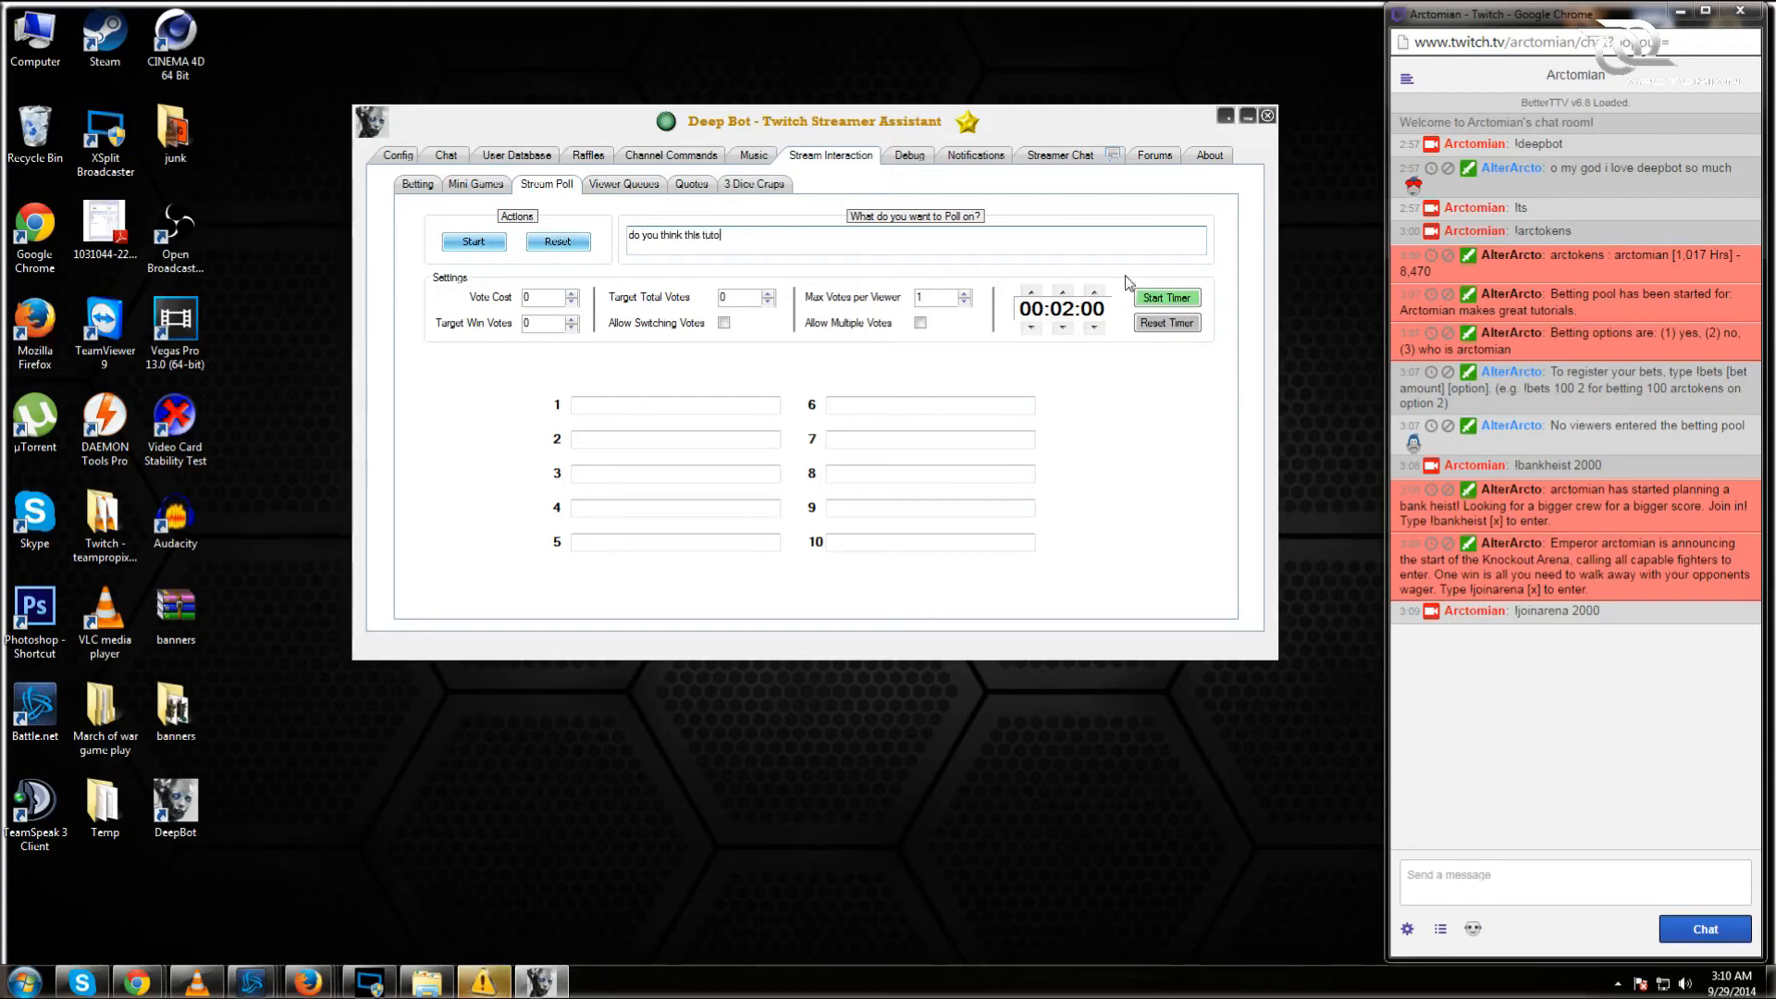
pyautogui.write('rial is ')
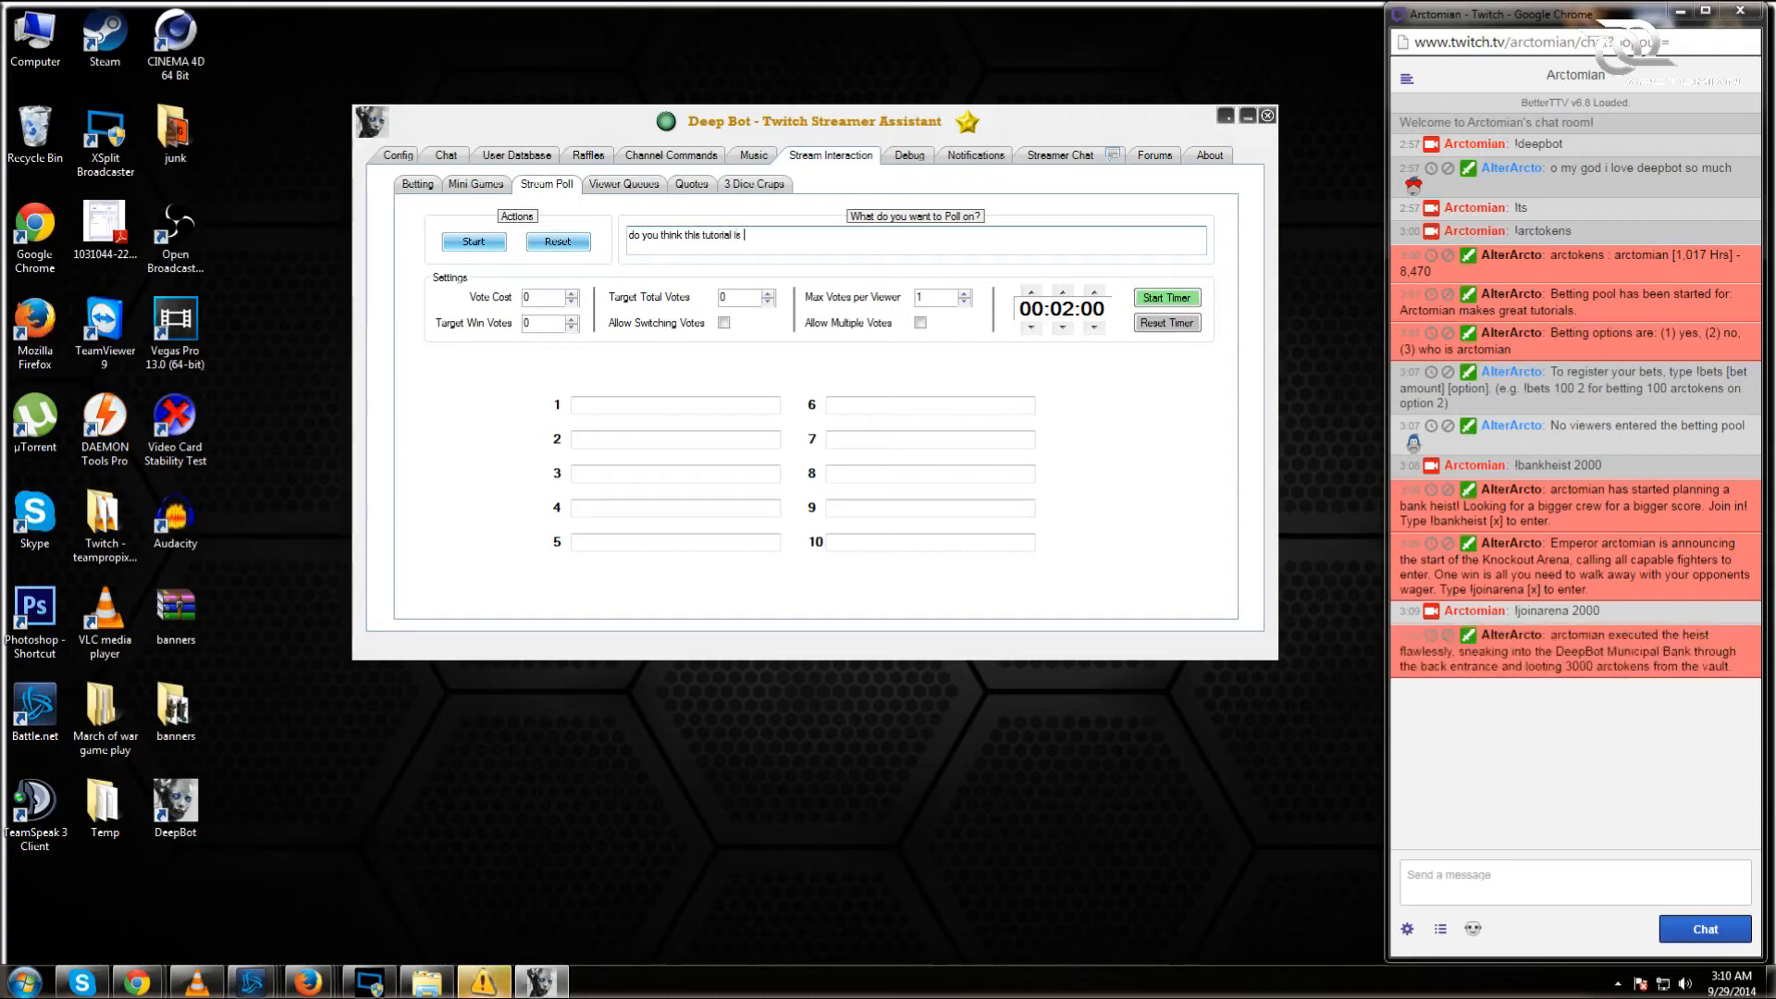
pyautogui.write('any good?')
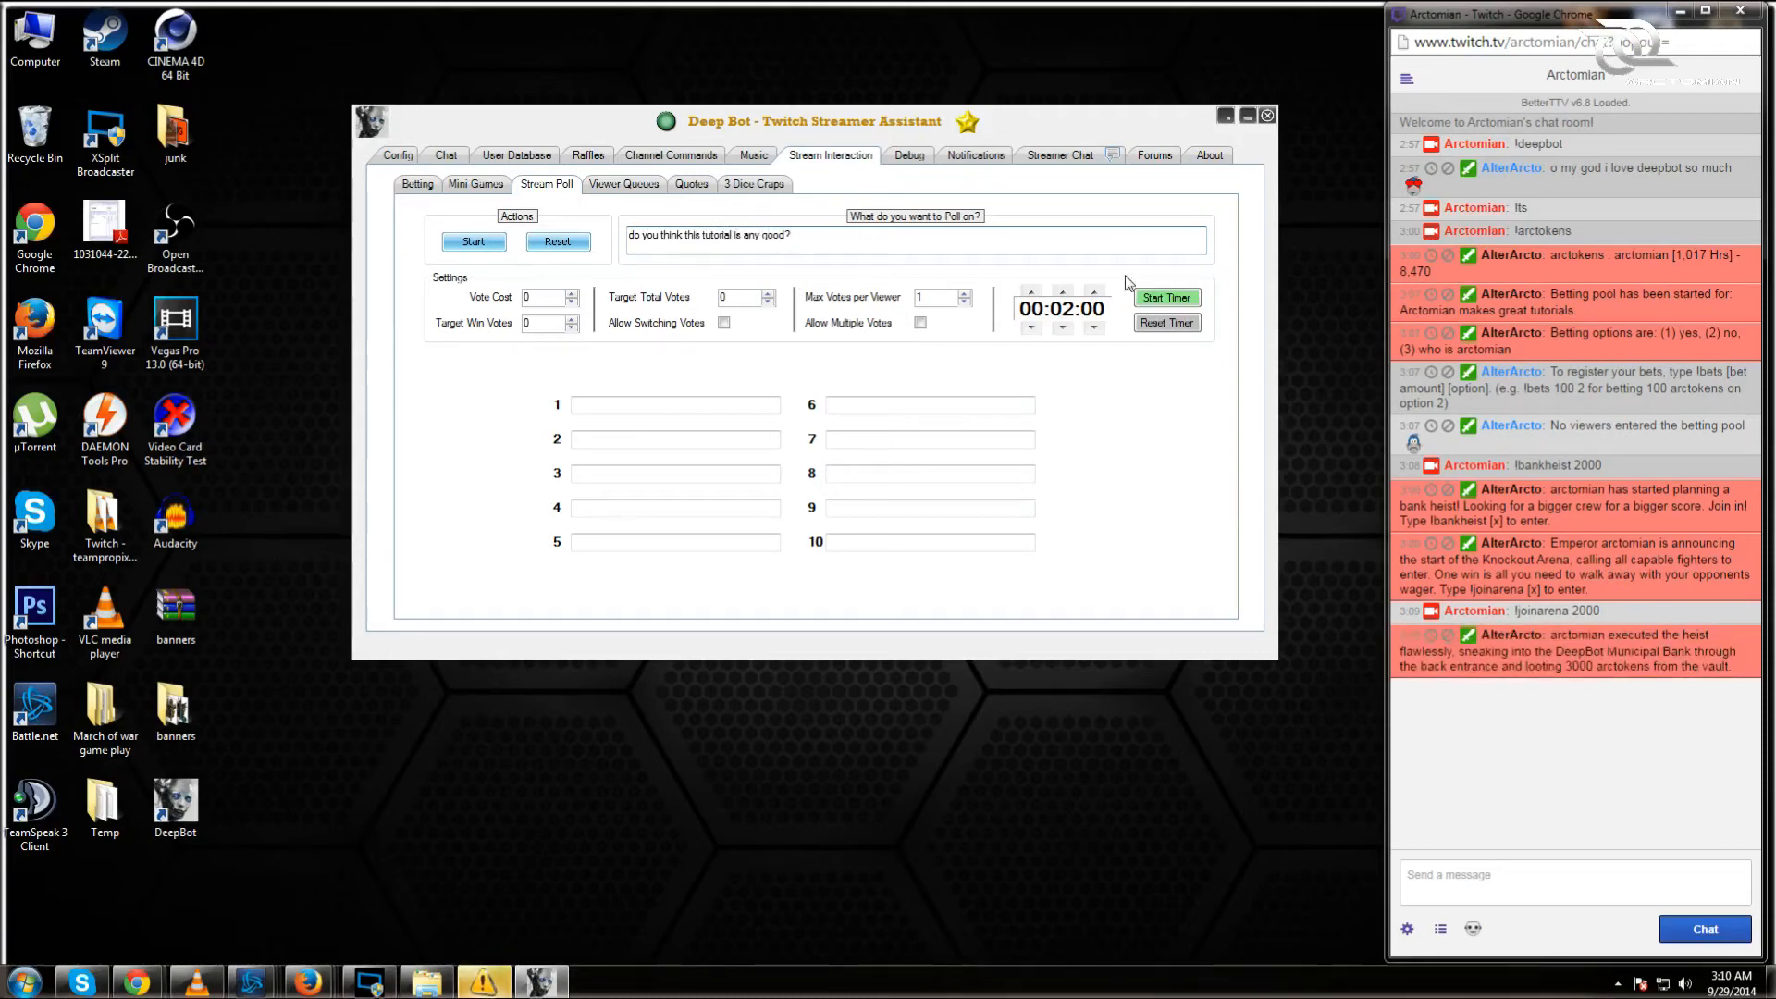
pyautogui.click(575, 404)
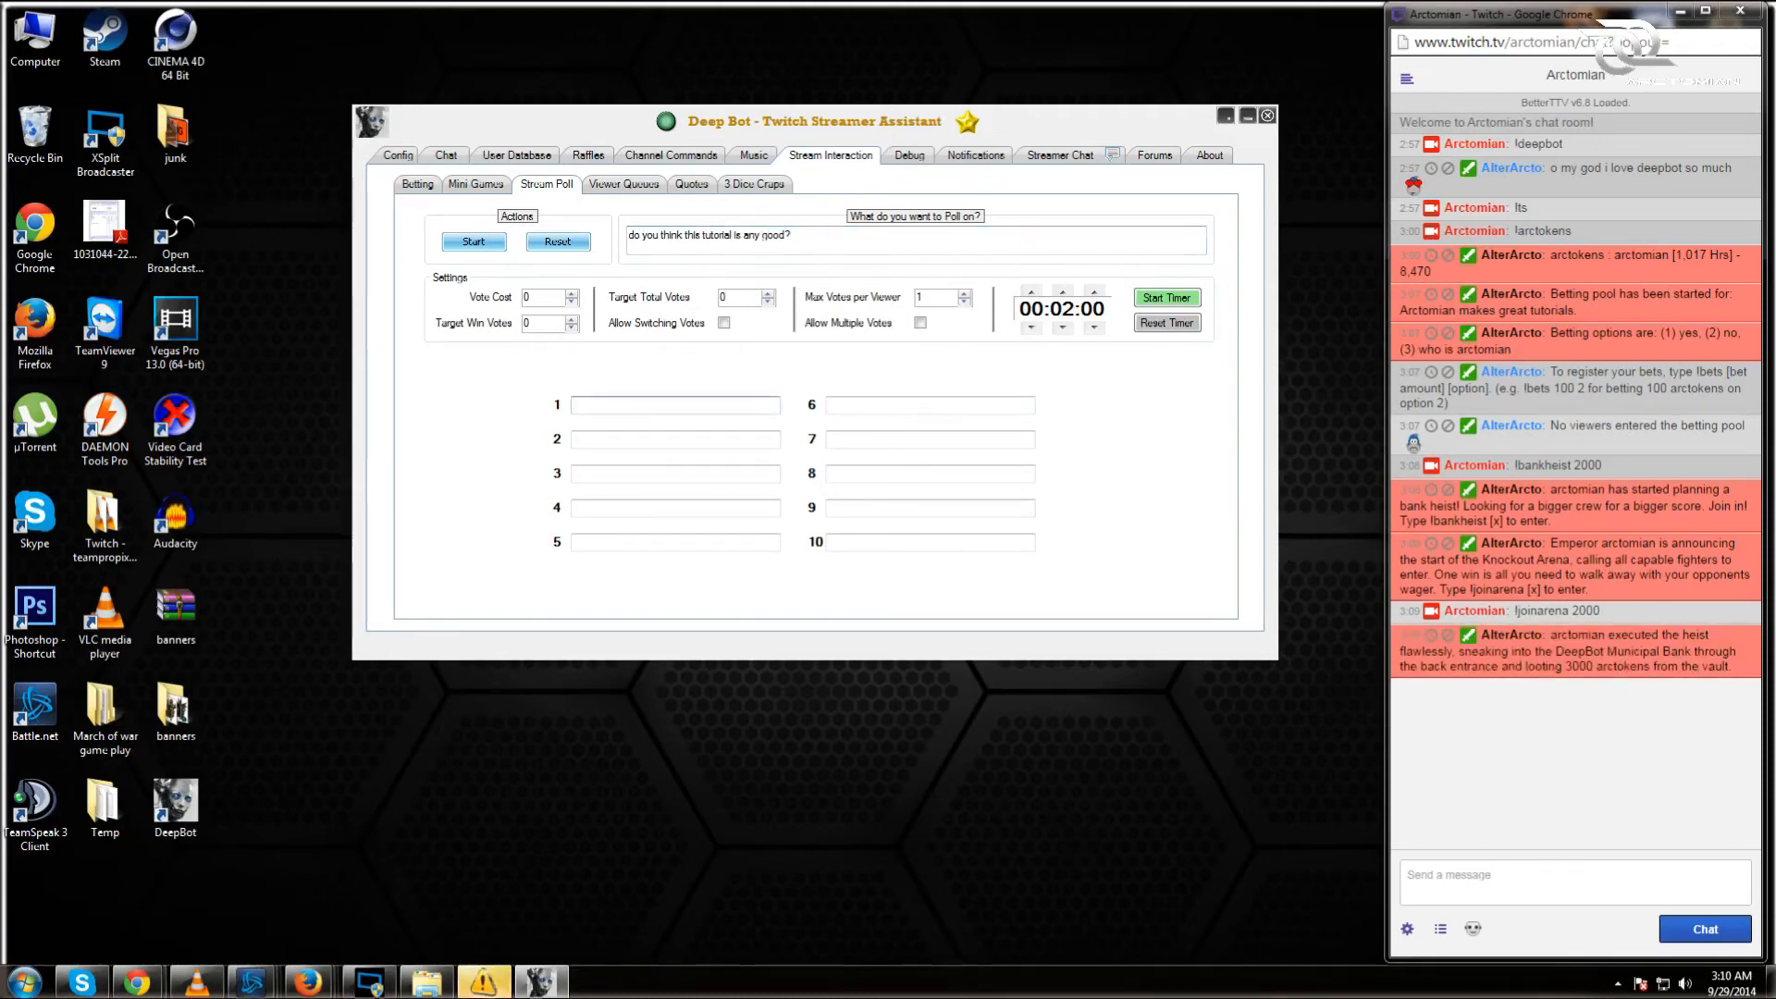
pyautogui.write('yes')
pyautogui.click(621, 432)
pyautogui.write('no')
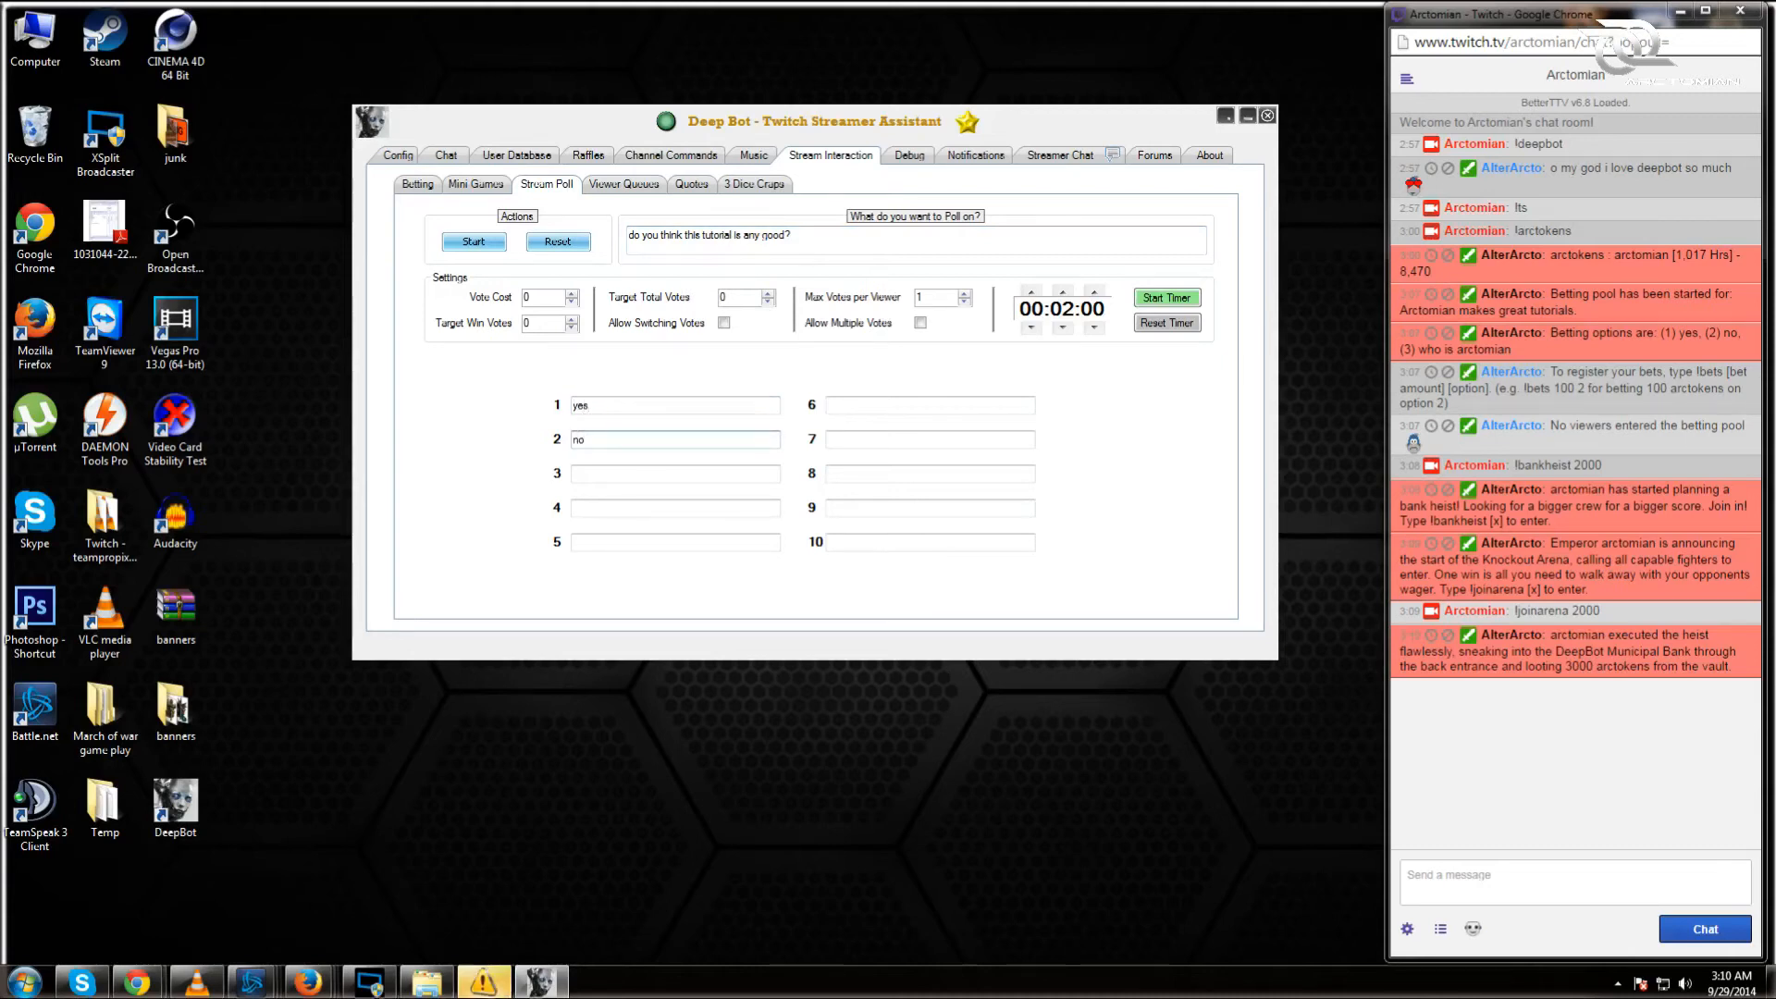
# Step: Raise the poll timer to 00:05:00
pyautogui.click(1062, 293)
pyautogui.click(1063, 292)
pyautogui.click(1063, 295)
# Step: Start the poll in chat and begin its 5-minute countdown timer
pyautogui.click(472, 241)
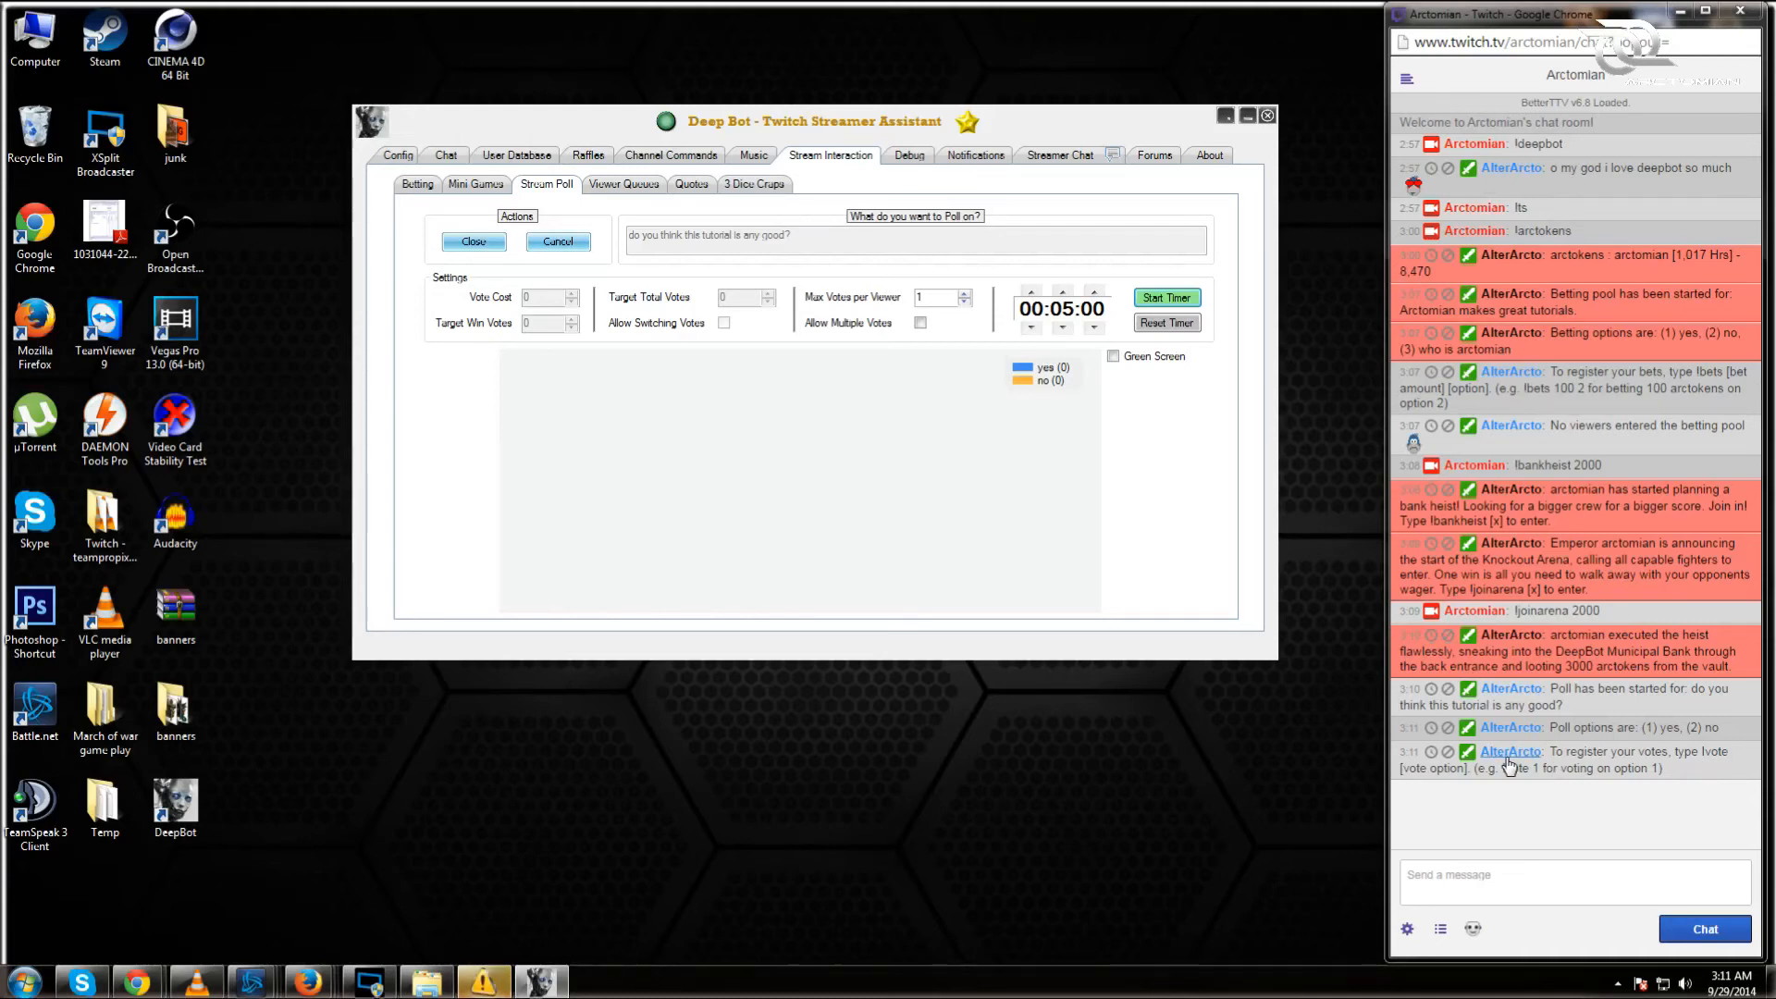
pyautogui.click(1166, 297)
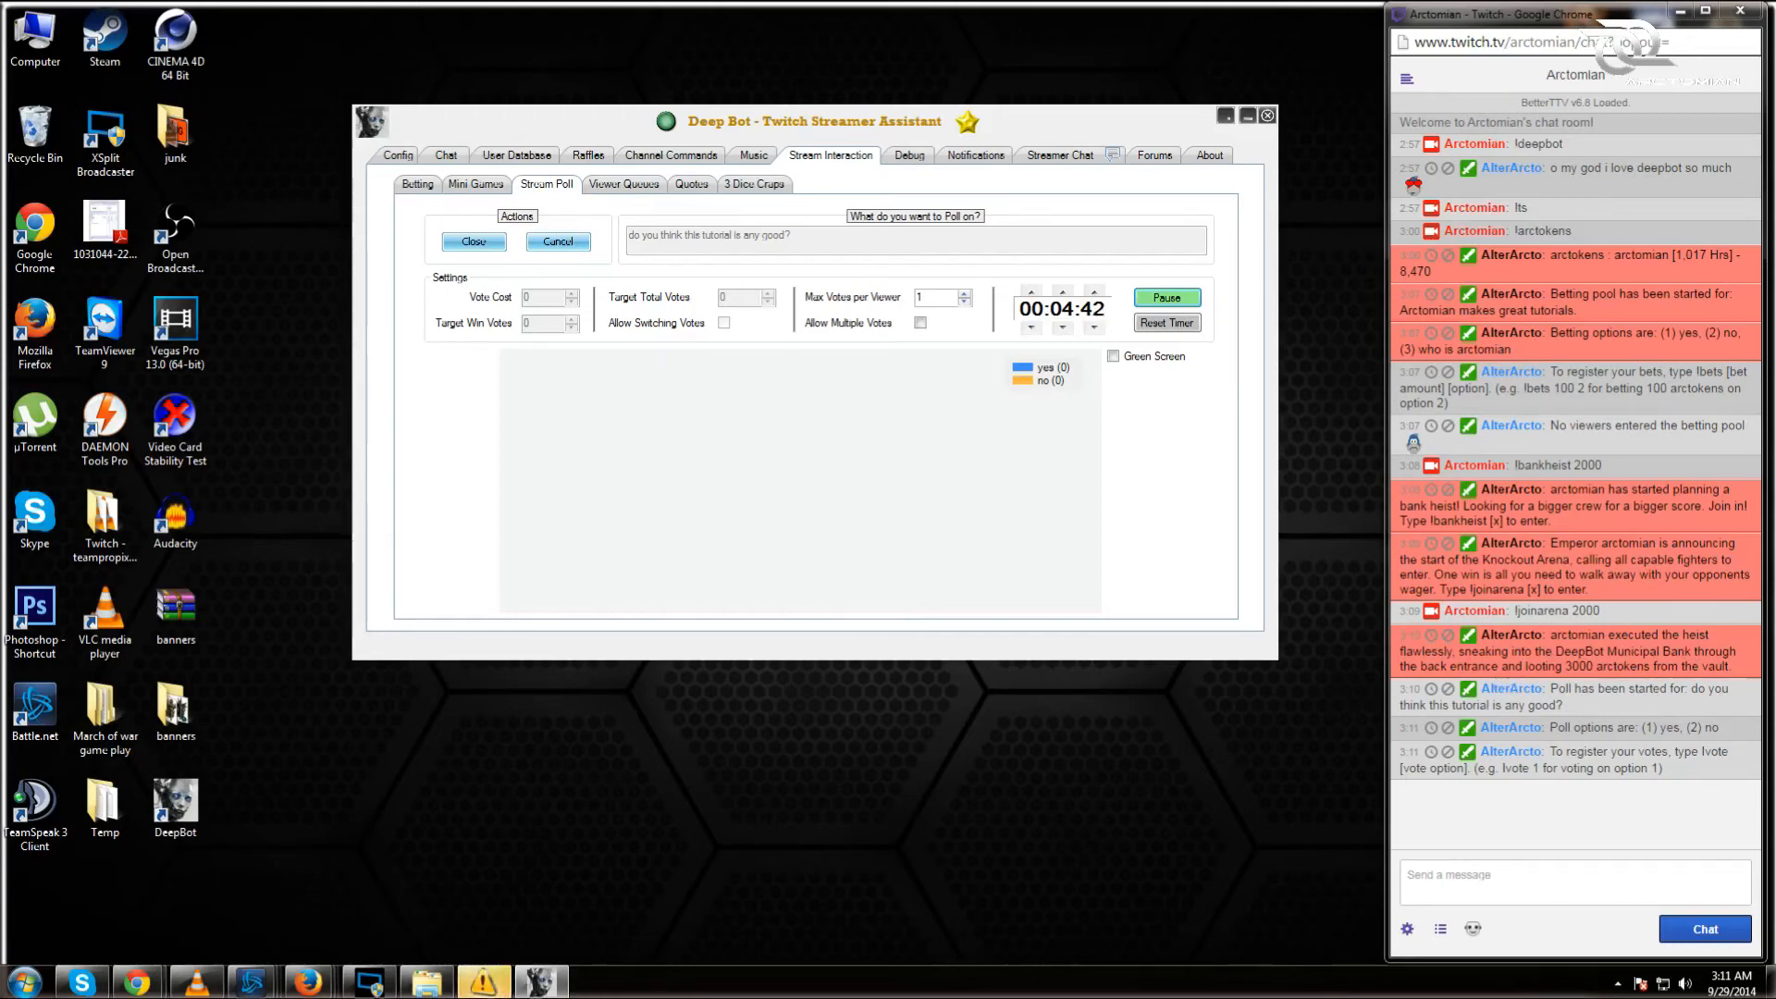
# Step: Check the arctokens balance with !arctokens in Twitch chat, highlighting the 3000 looted and 2,000 wagered
pyautogui.moveTo(1566, 666); pyautogui.dragTo(1594, 667)
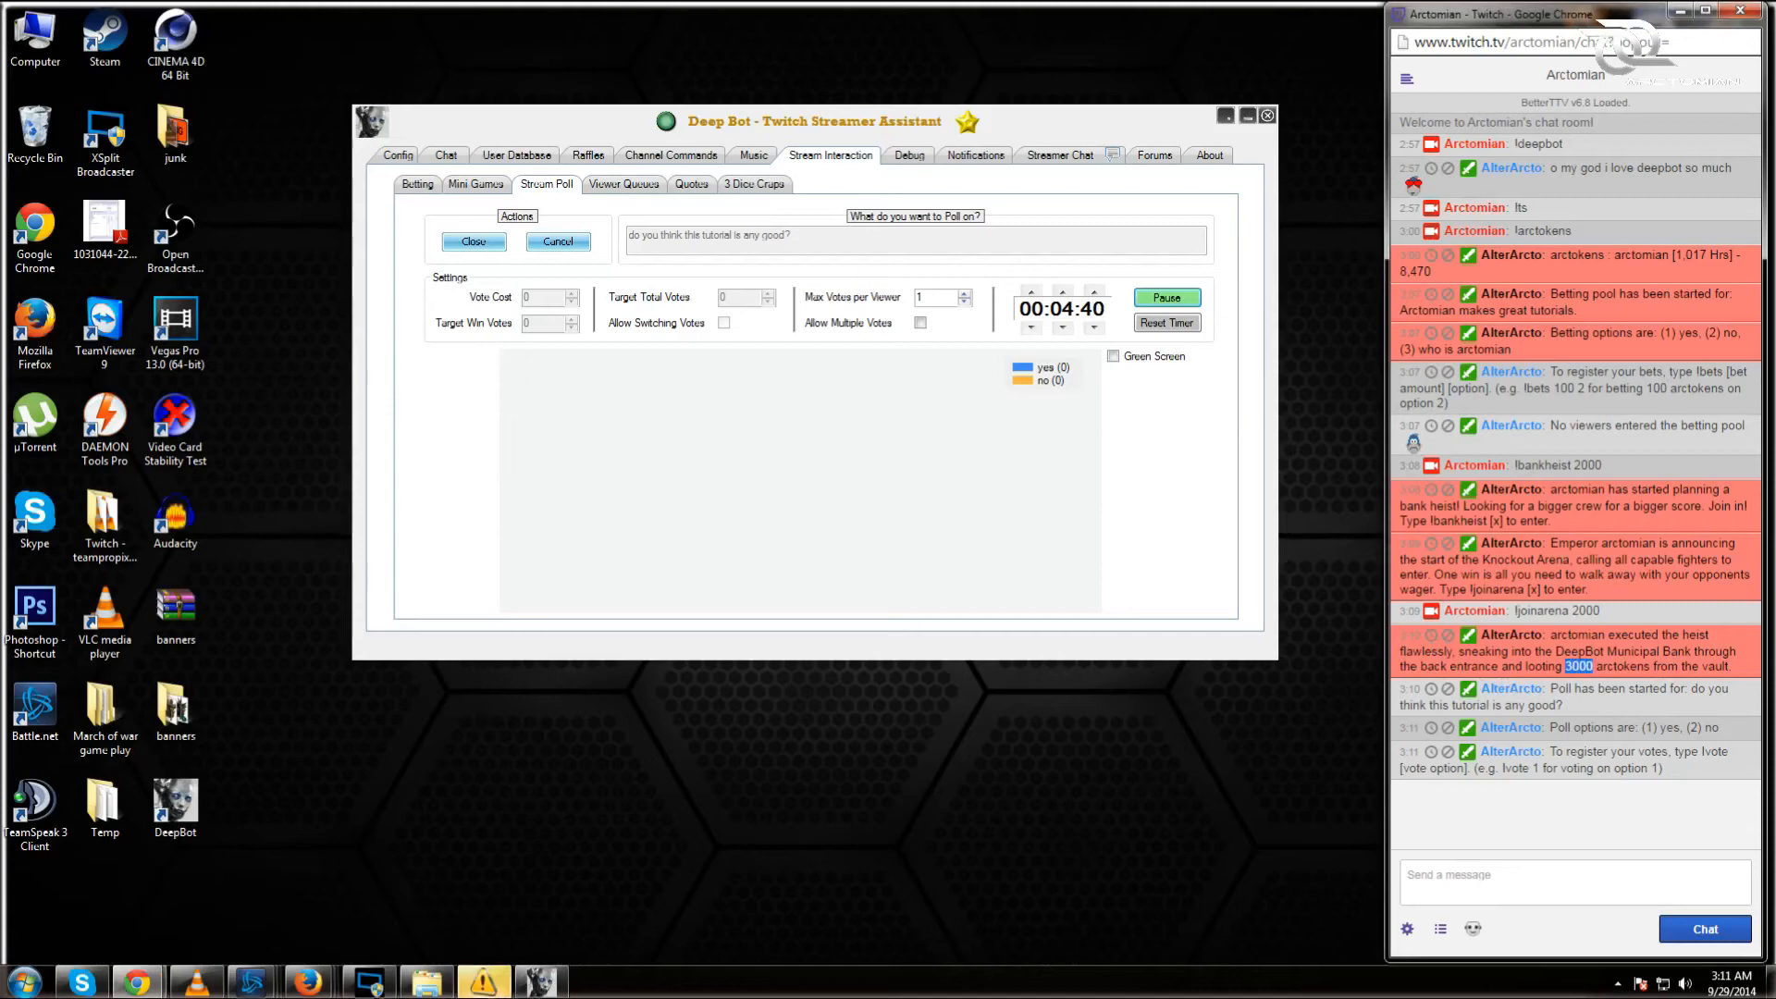
pyautogui.click(1408, 875)
pyautogui.write('!')
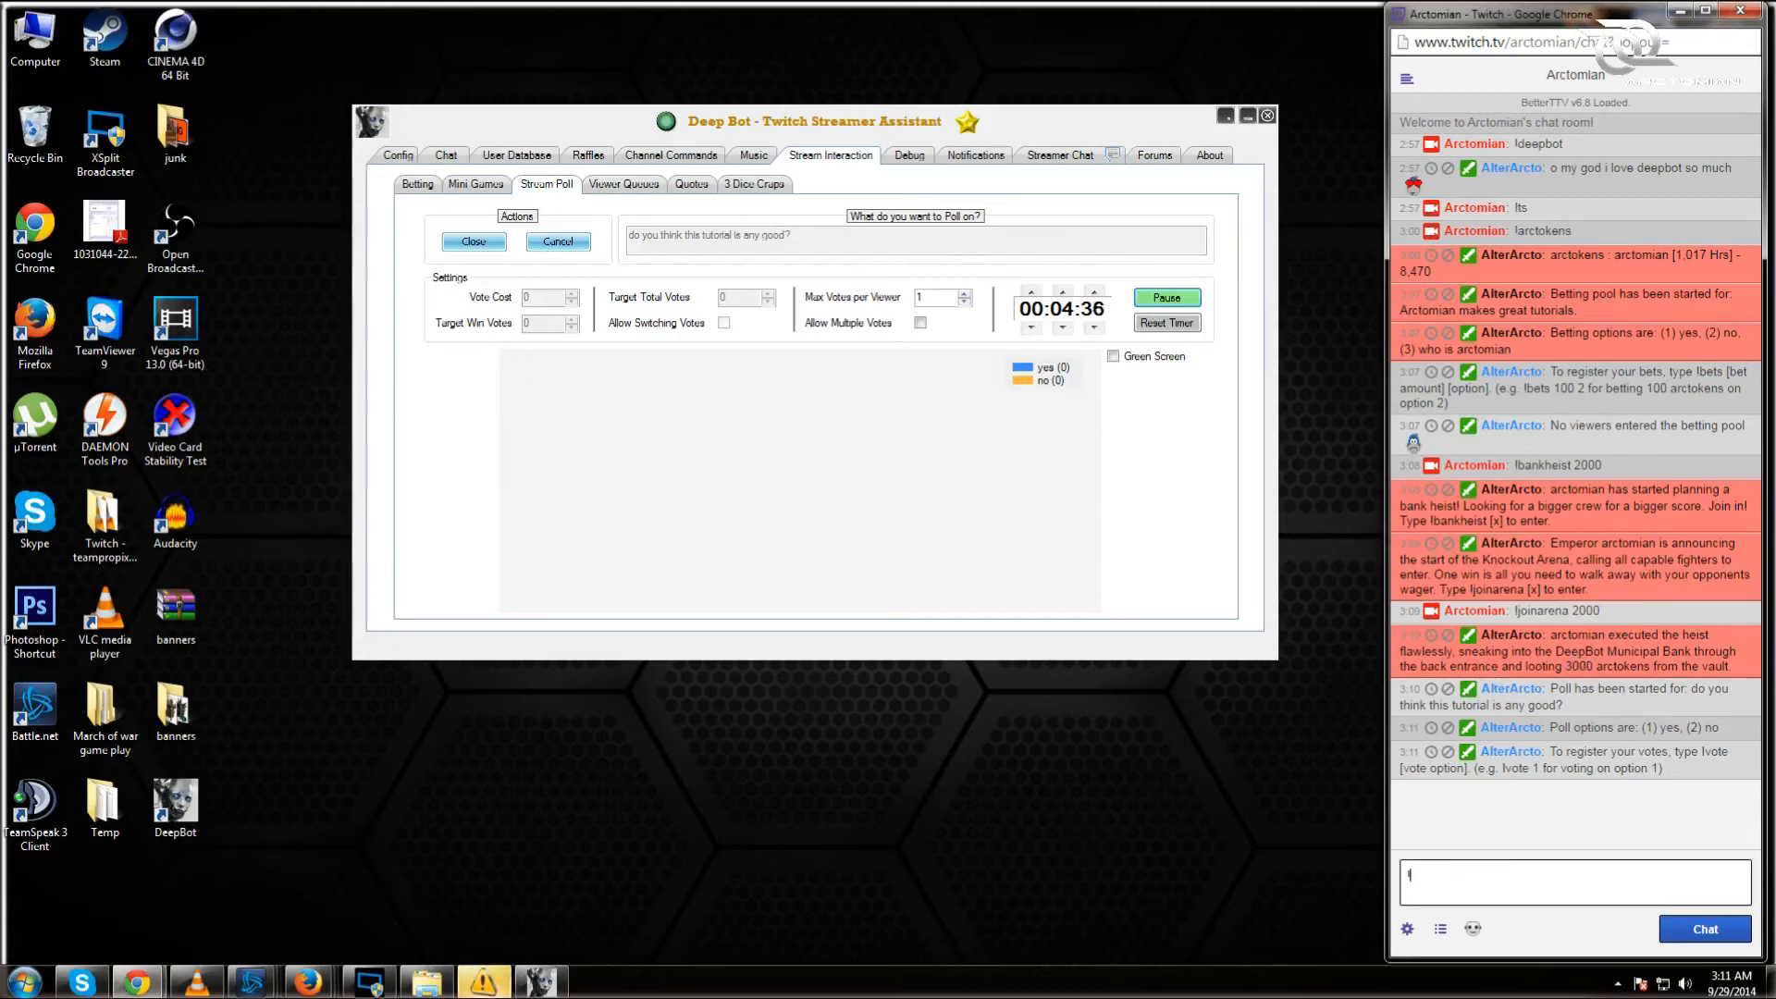
pyautogui.write('artokens')
pyautogui.press('Return')
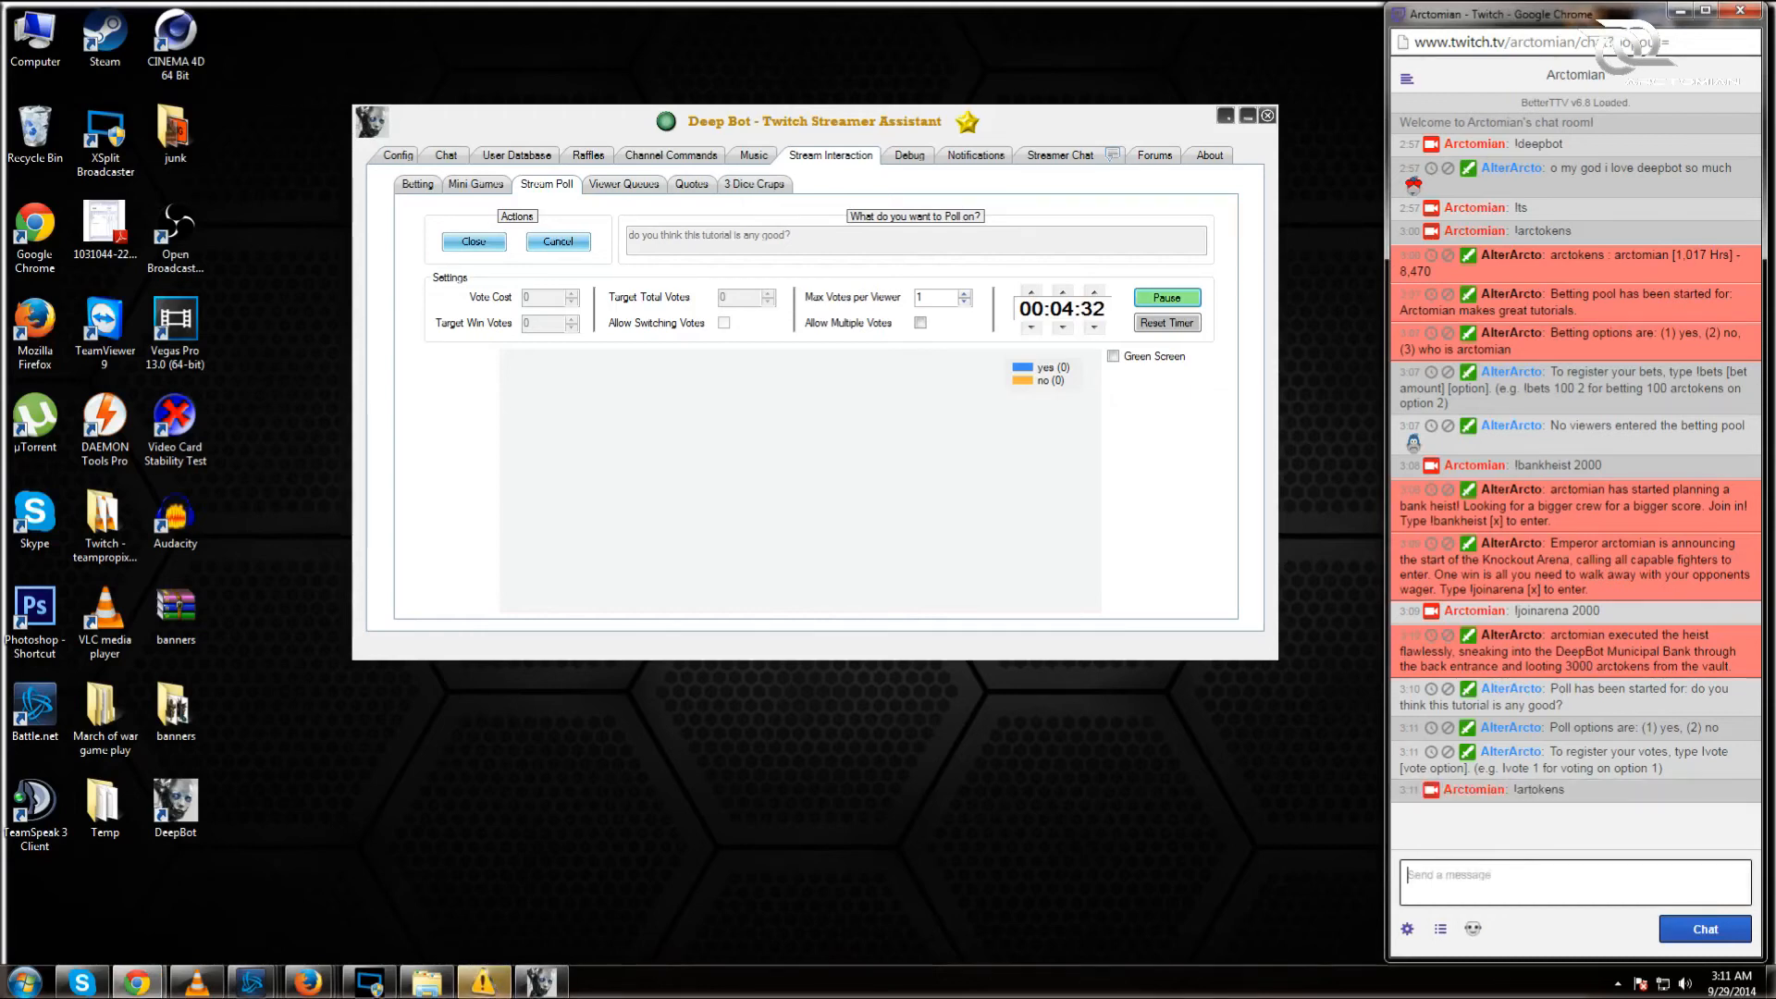
pyautogui.write('!arctokens')
pyautogui.press('Return')
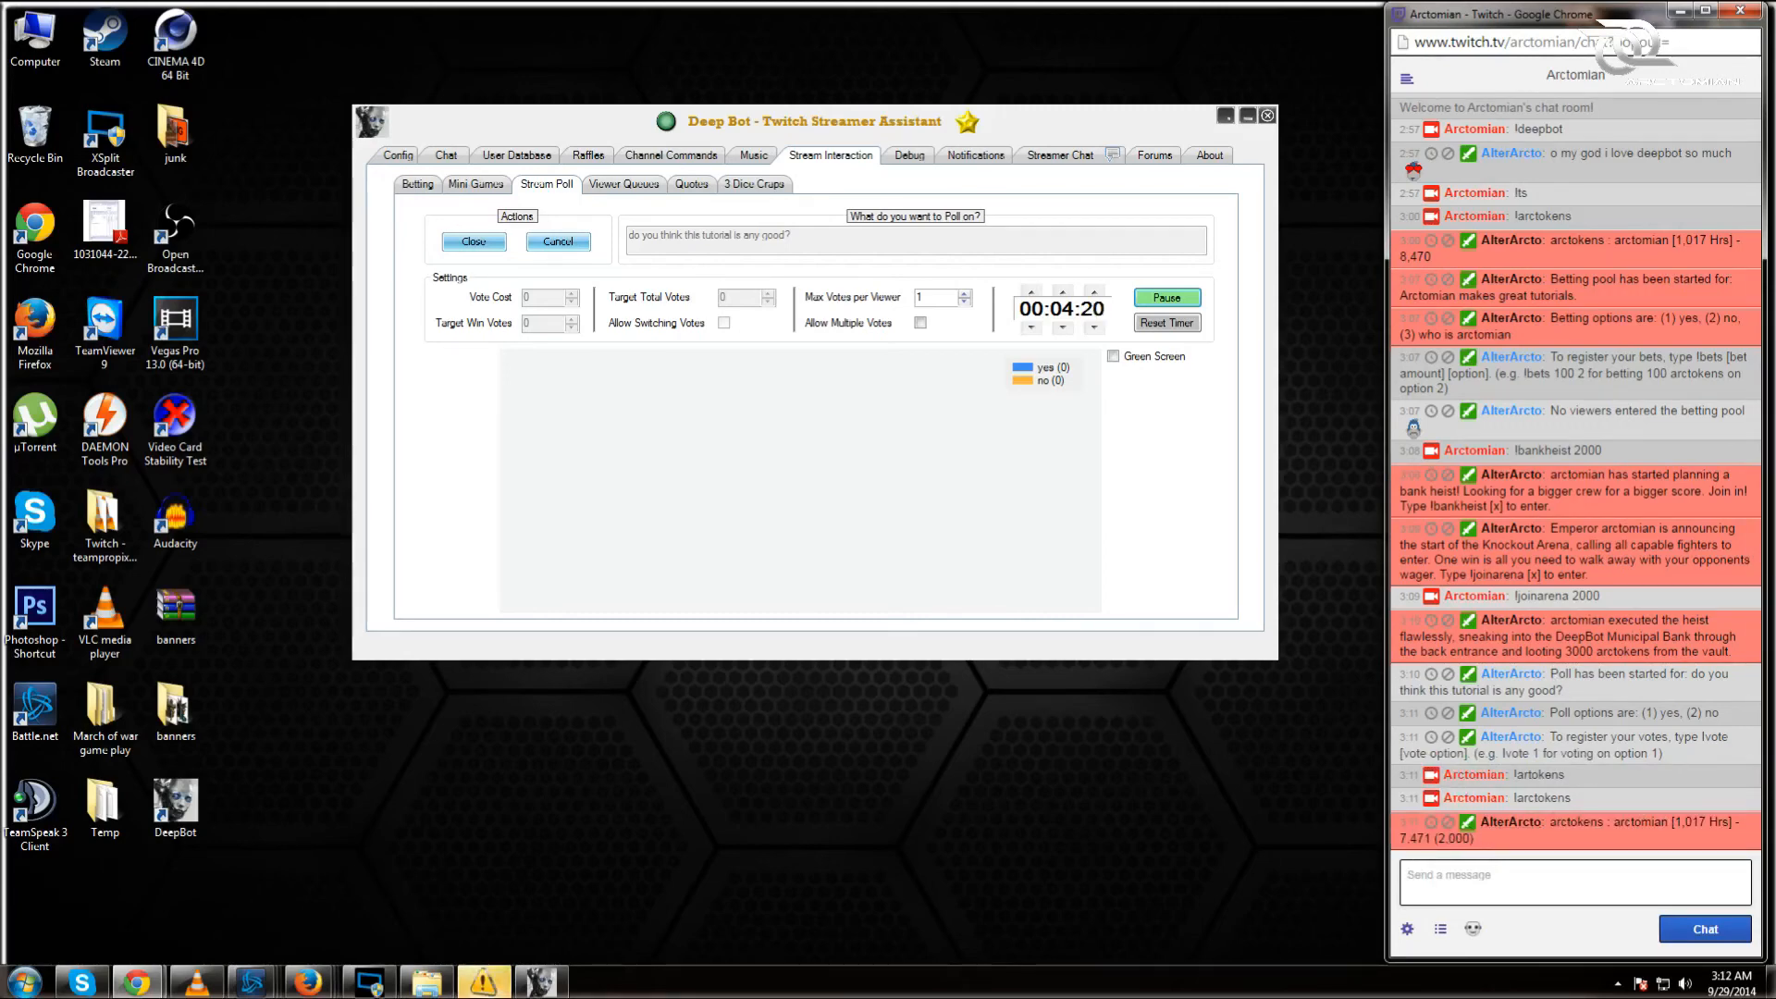
pyautogui.moveTo(1437, 839); pyautogui.dragTo(1445, 840)
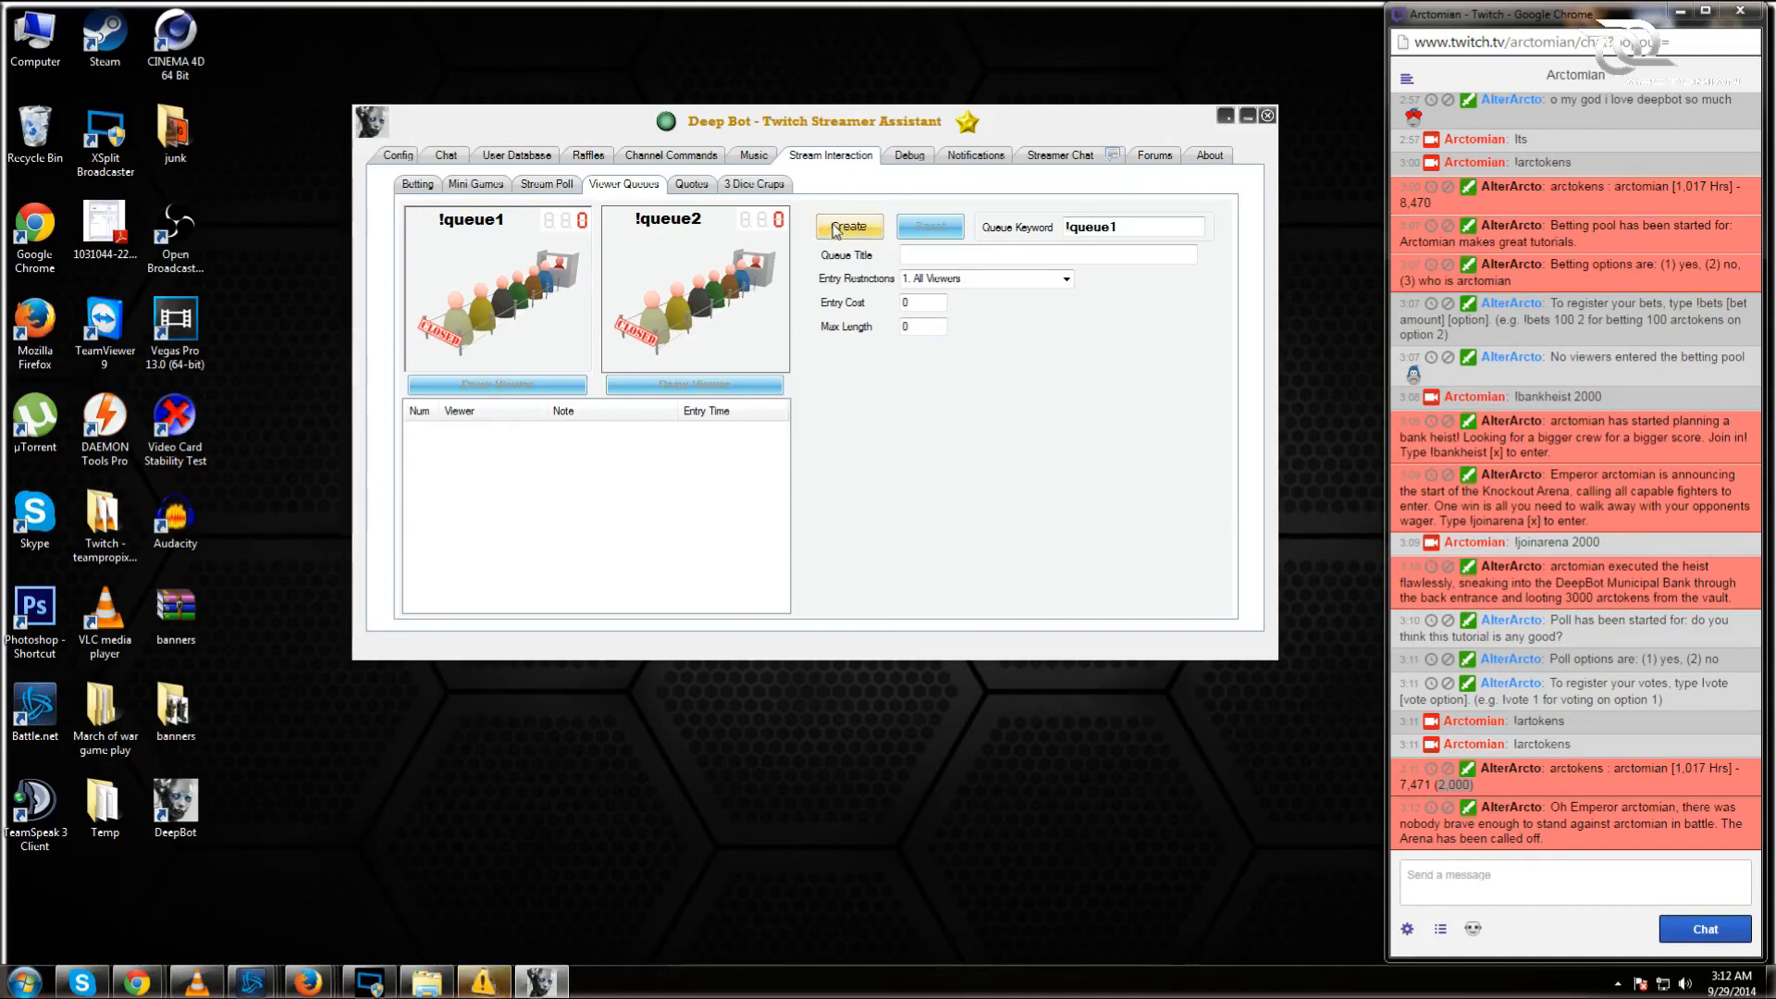
# Step: Create the viewer queue 'who wants to play world of tanks with me?' costing 200, max length 10
pyautogui.click(988, 251)
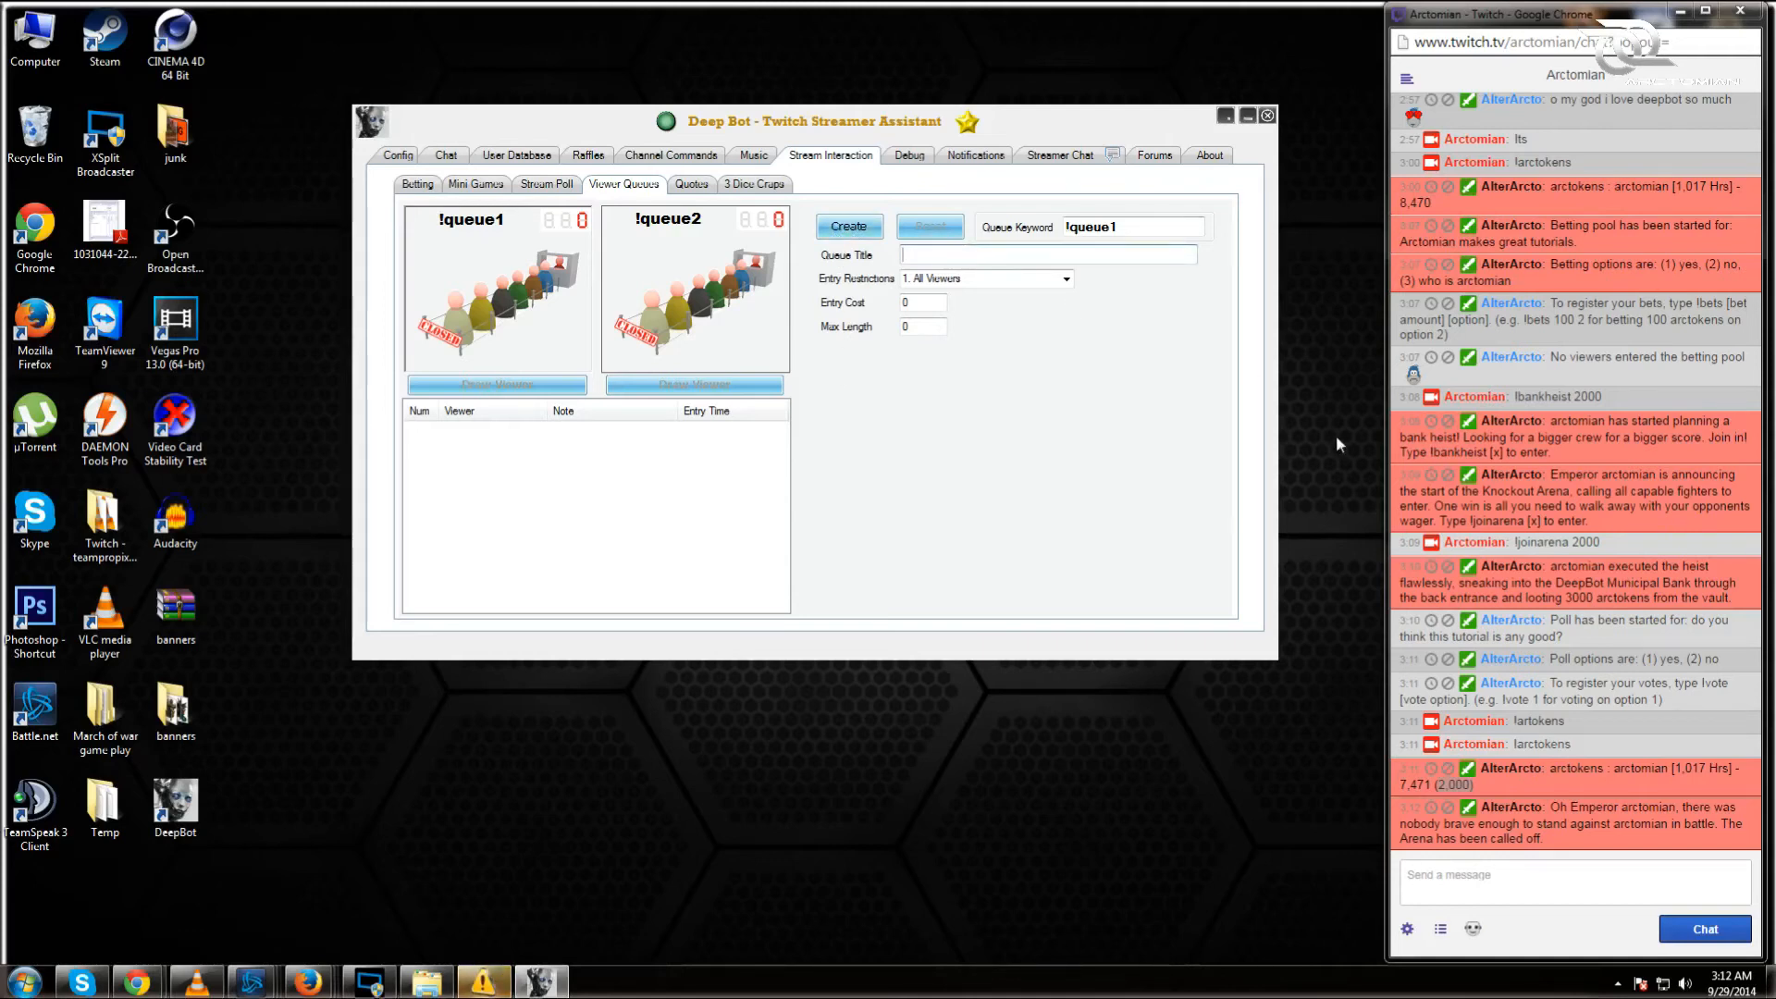
pyautogui.write('who ')
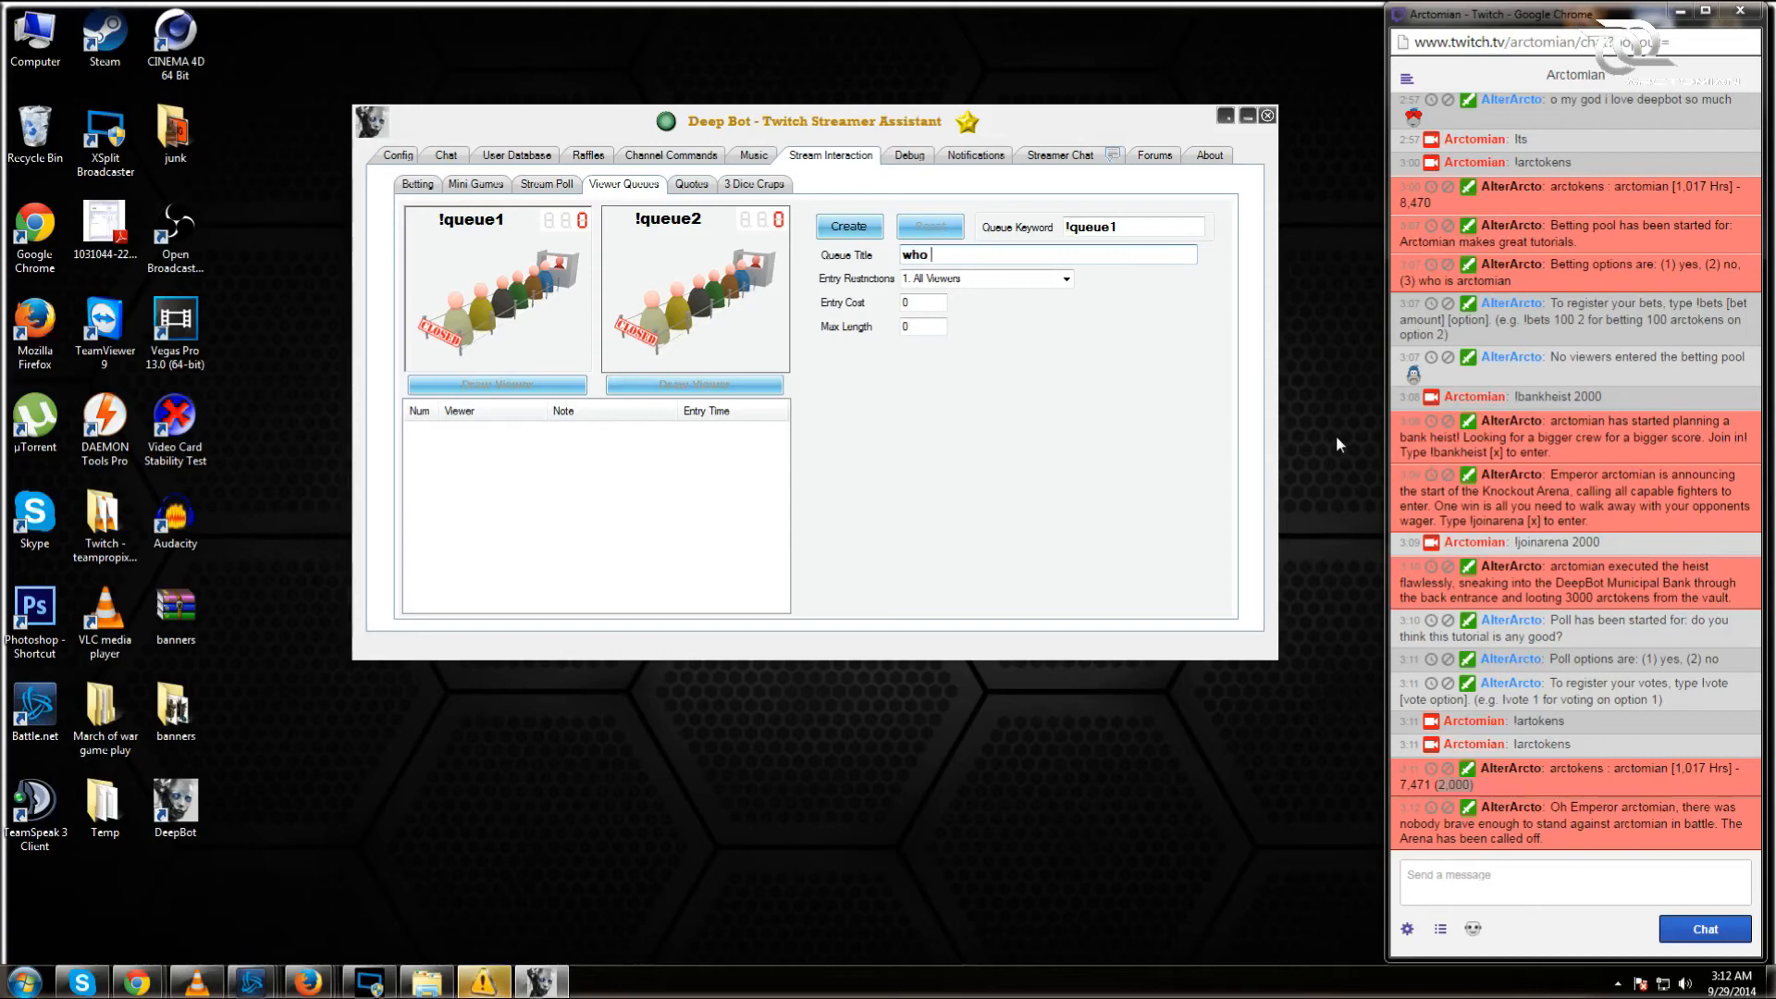
pyautogui.write('wants to pl')
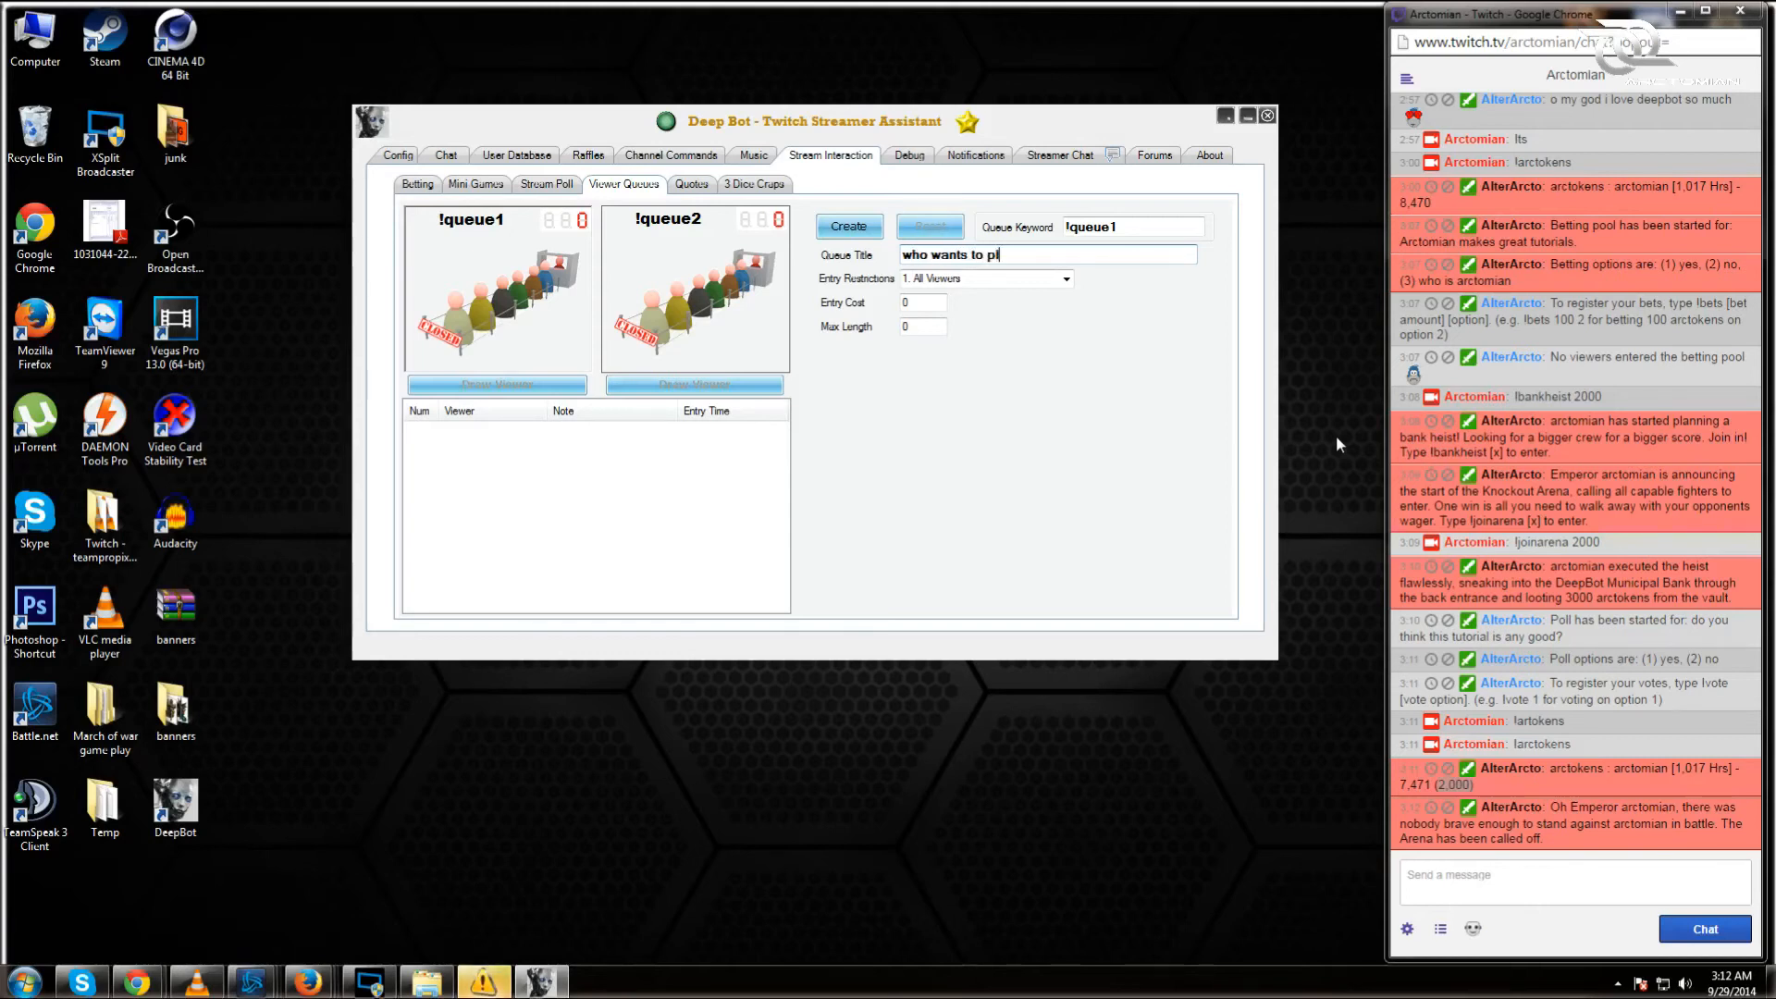
pyautogui.write('ay world of tanks with me?')
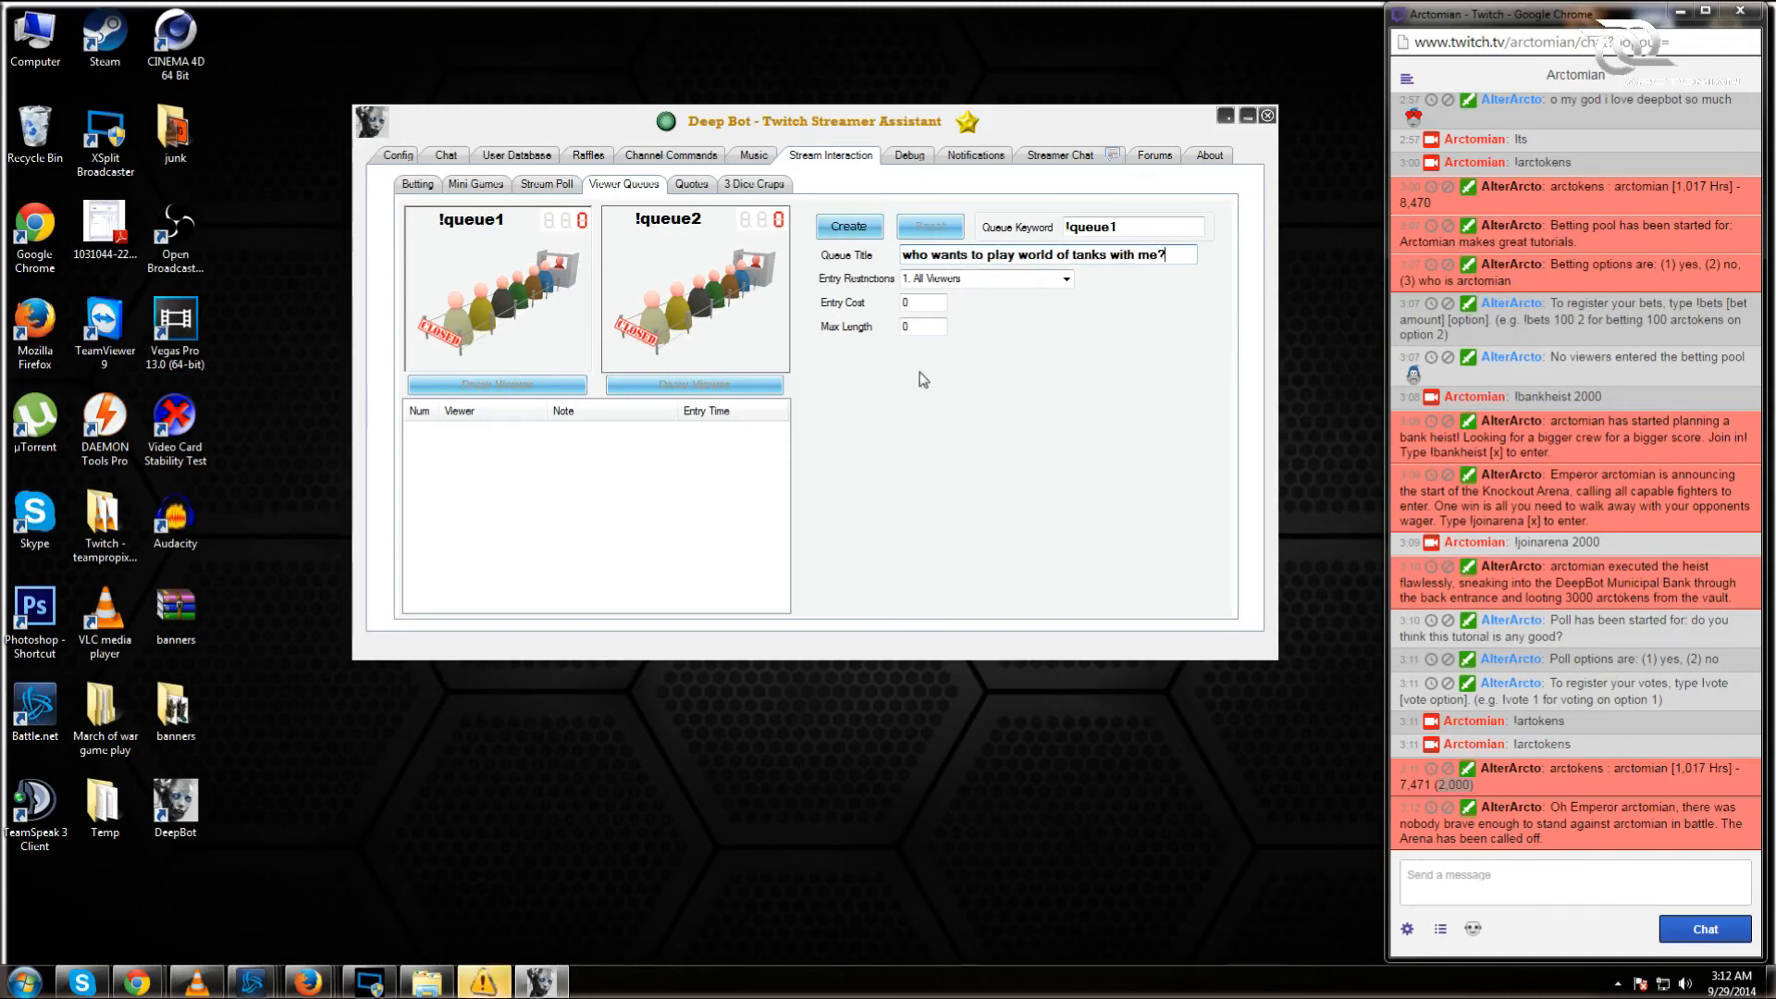
pyautogui.doubleClick(906, 303)
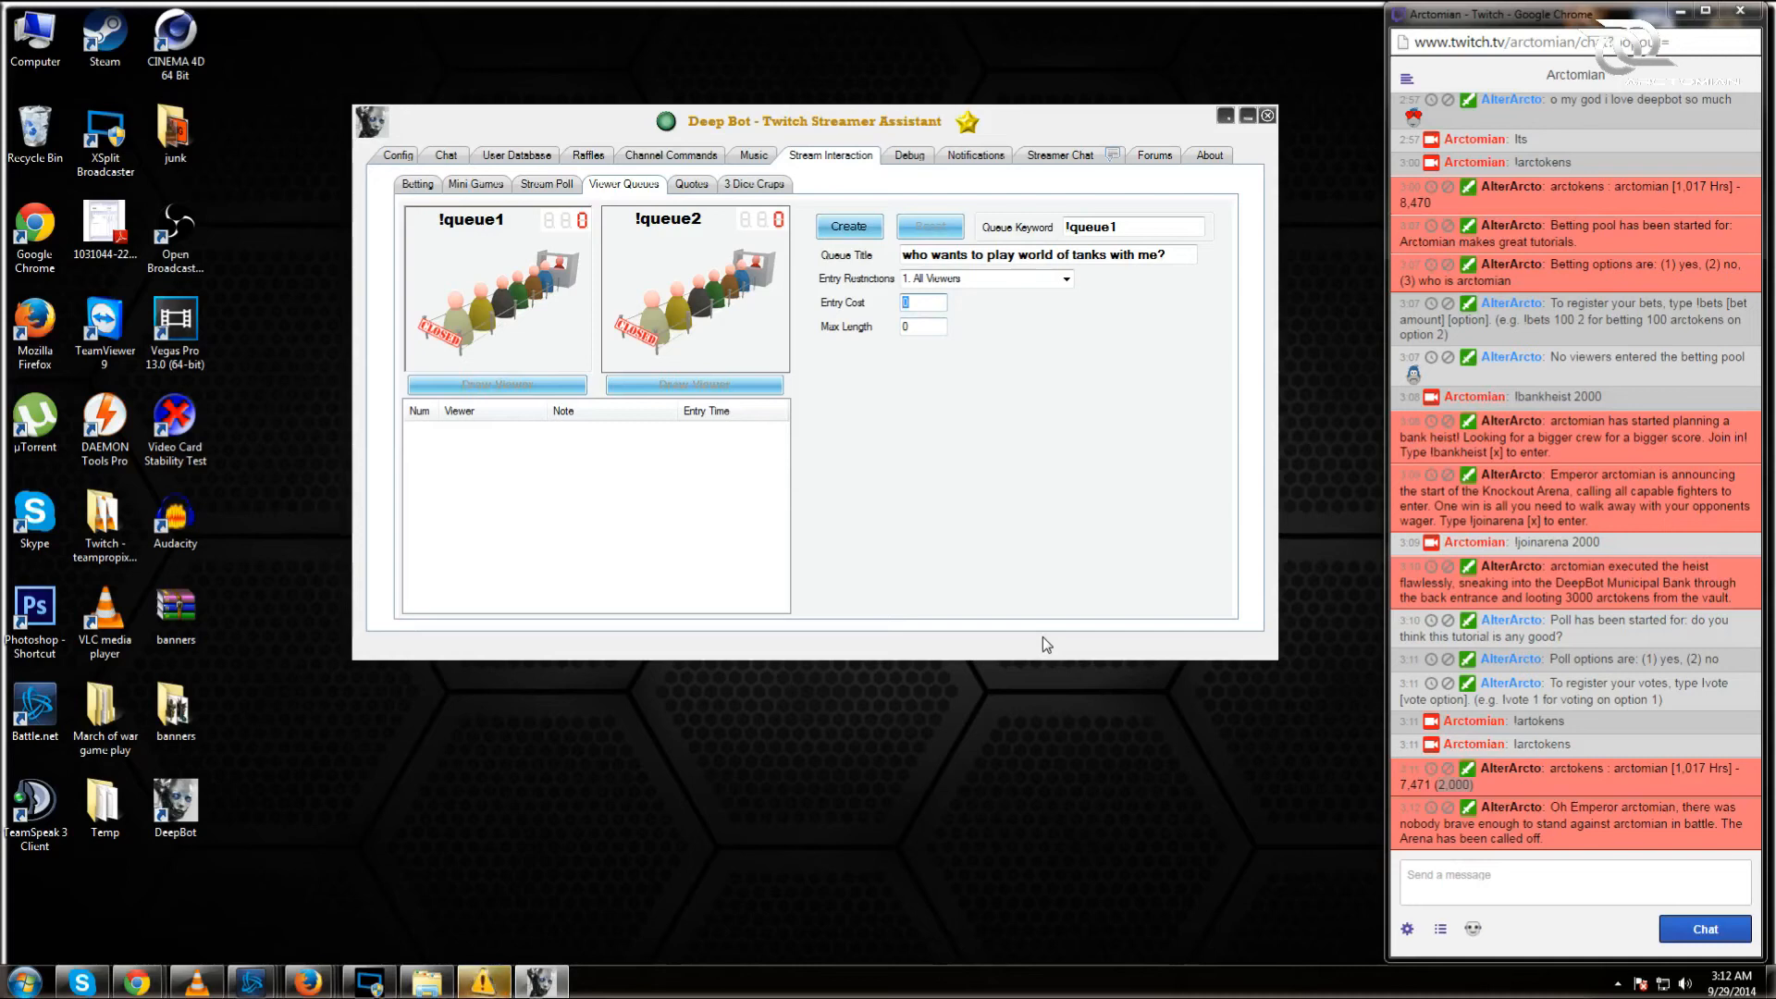
pyautogui.write('200')
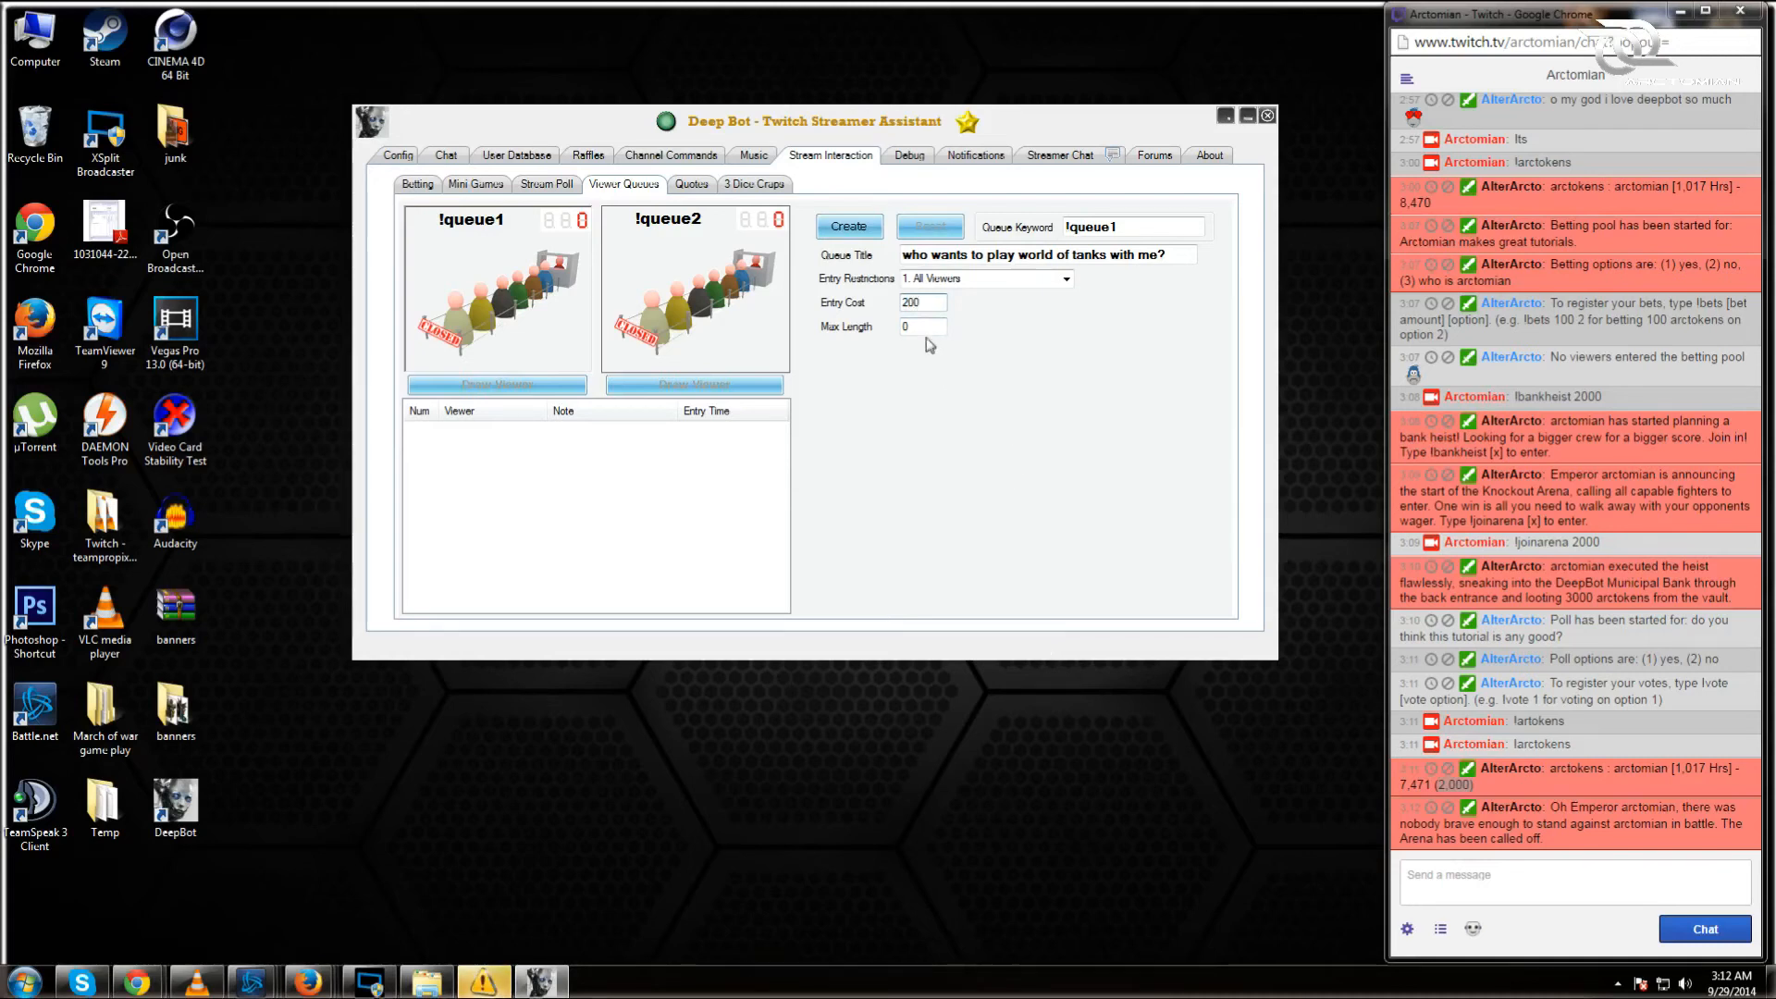
pyautogui.click(848, 225)
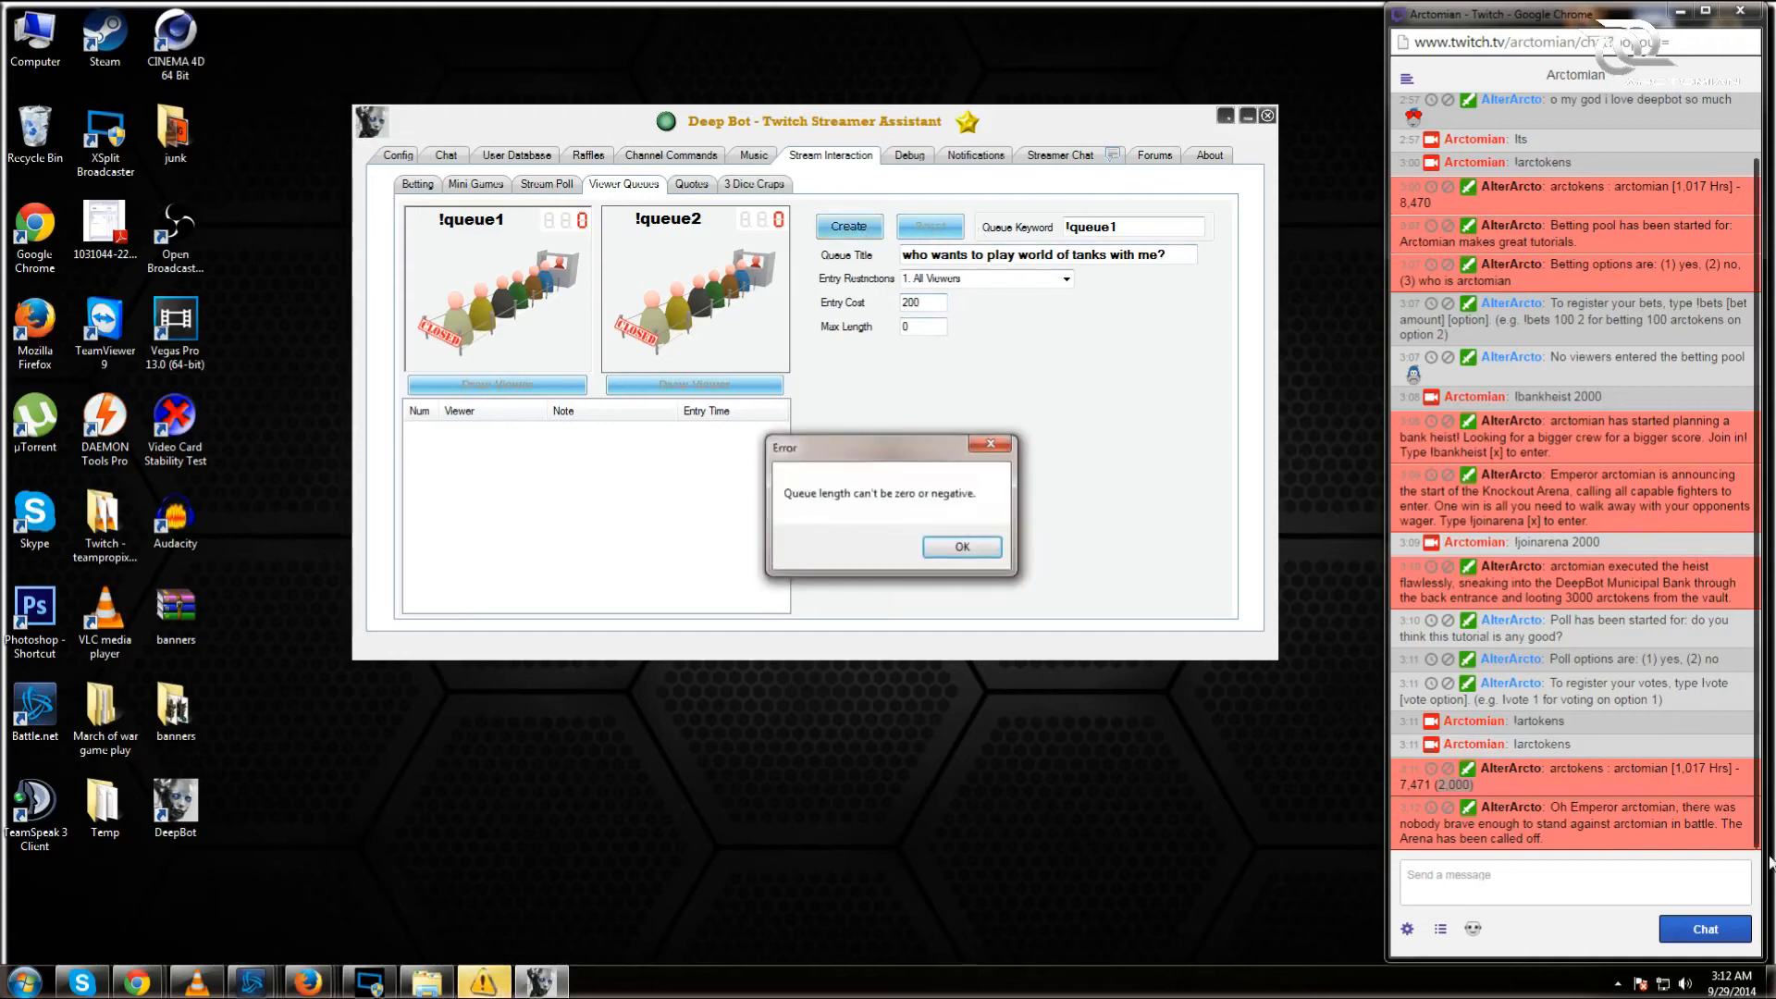
pyautogui.click(967, 552)
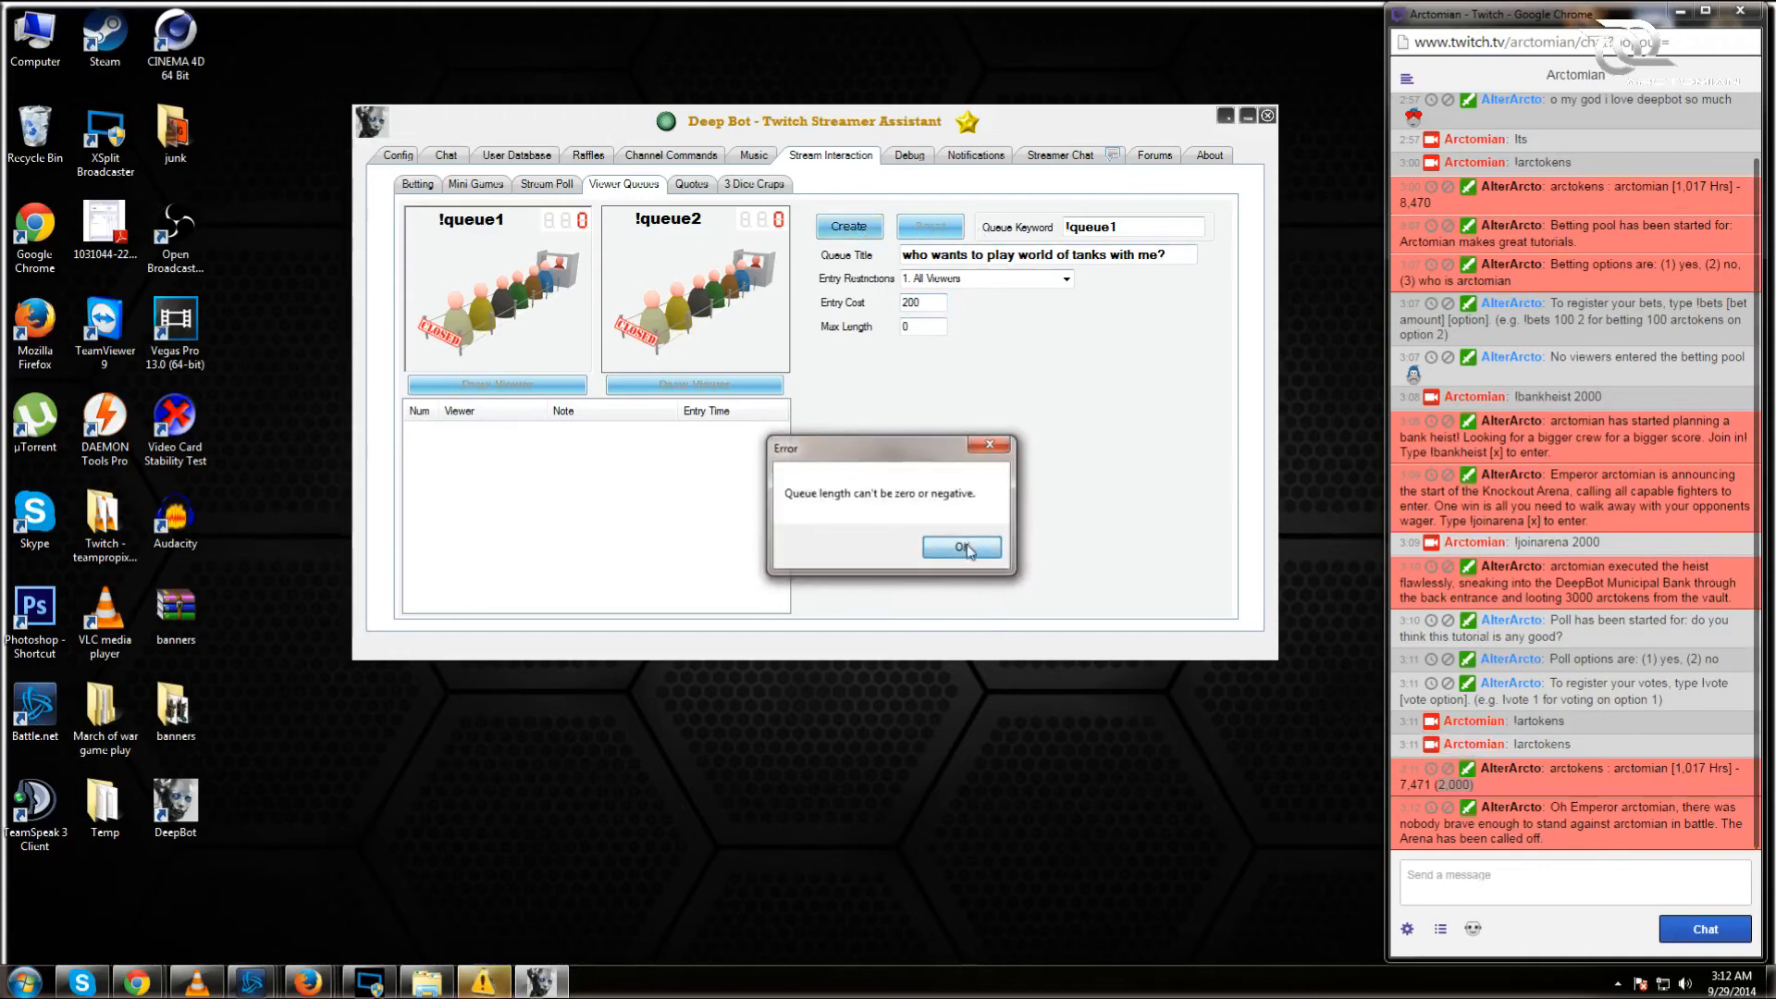
pyautogui.doubleClick(905, 325)
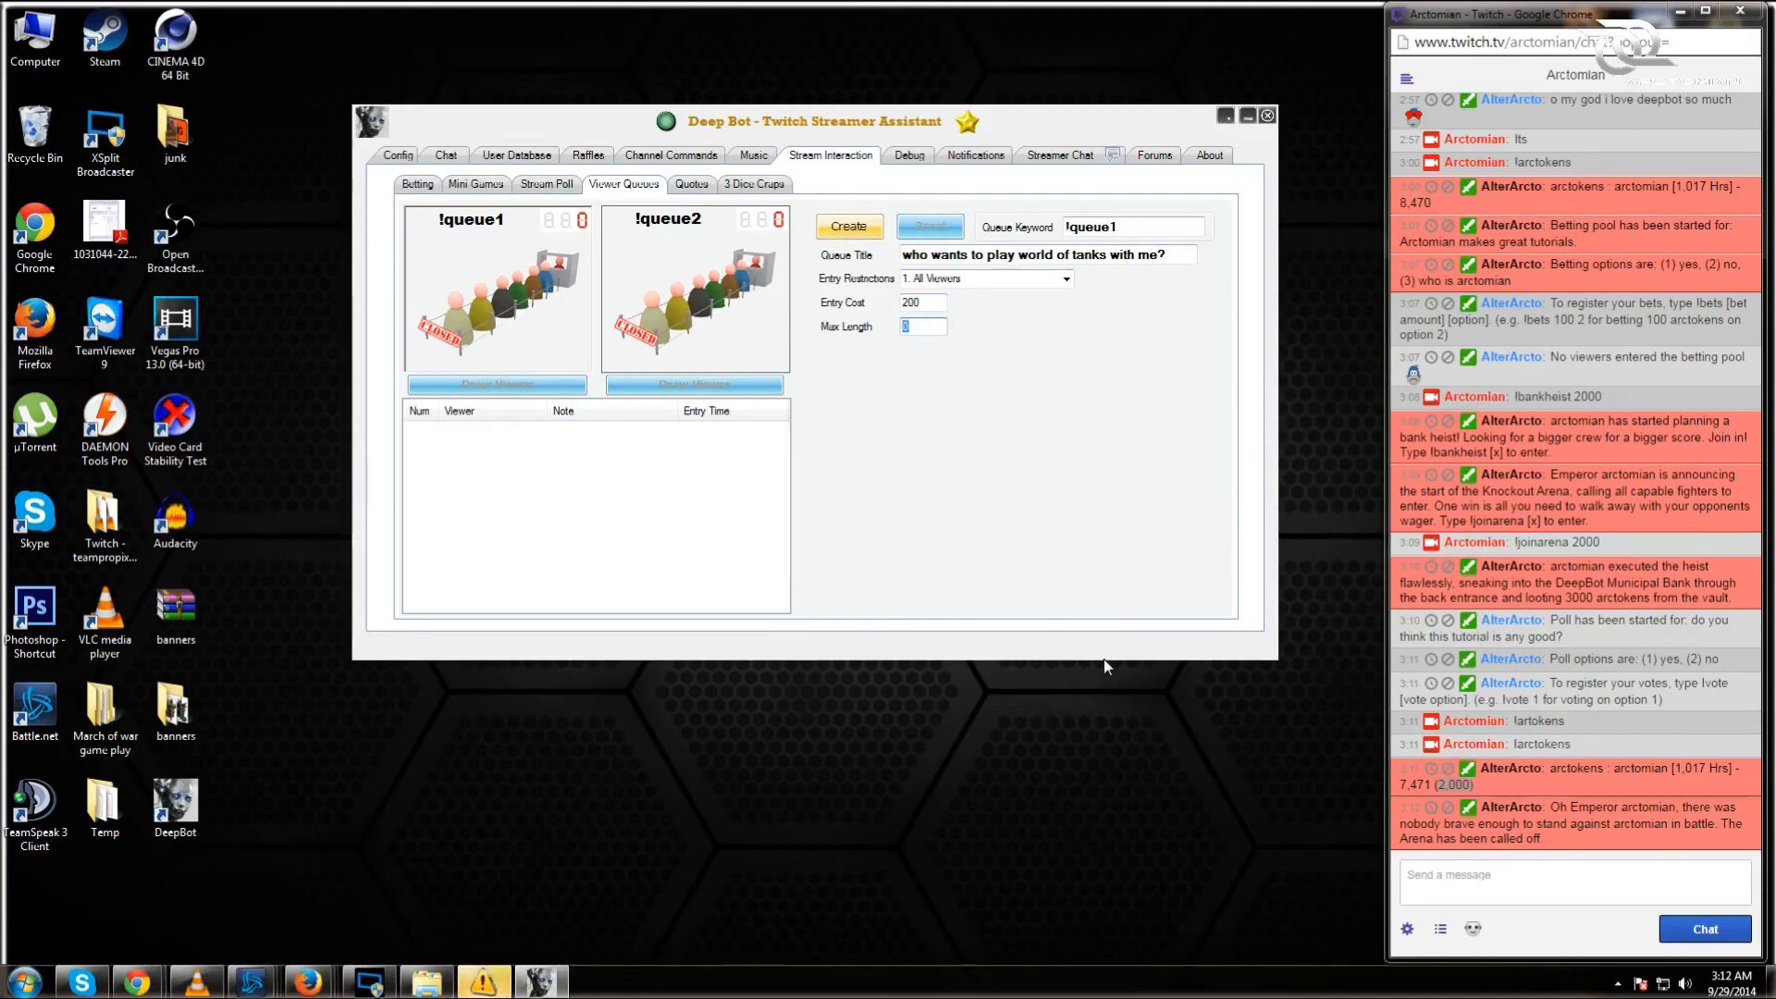
pyautogui.write('10')
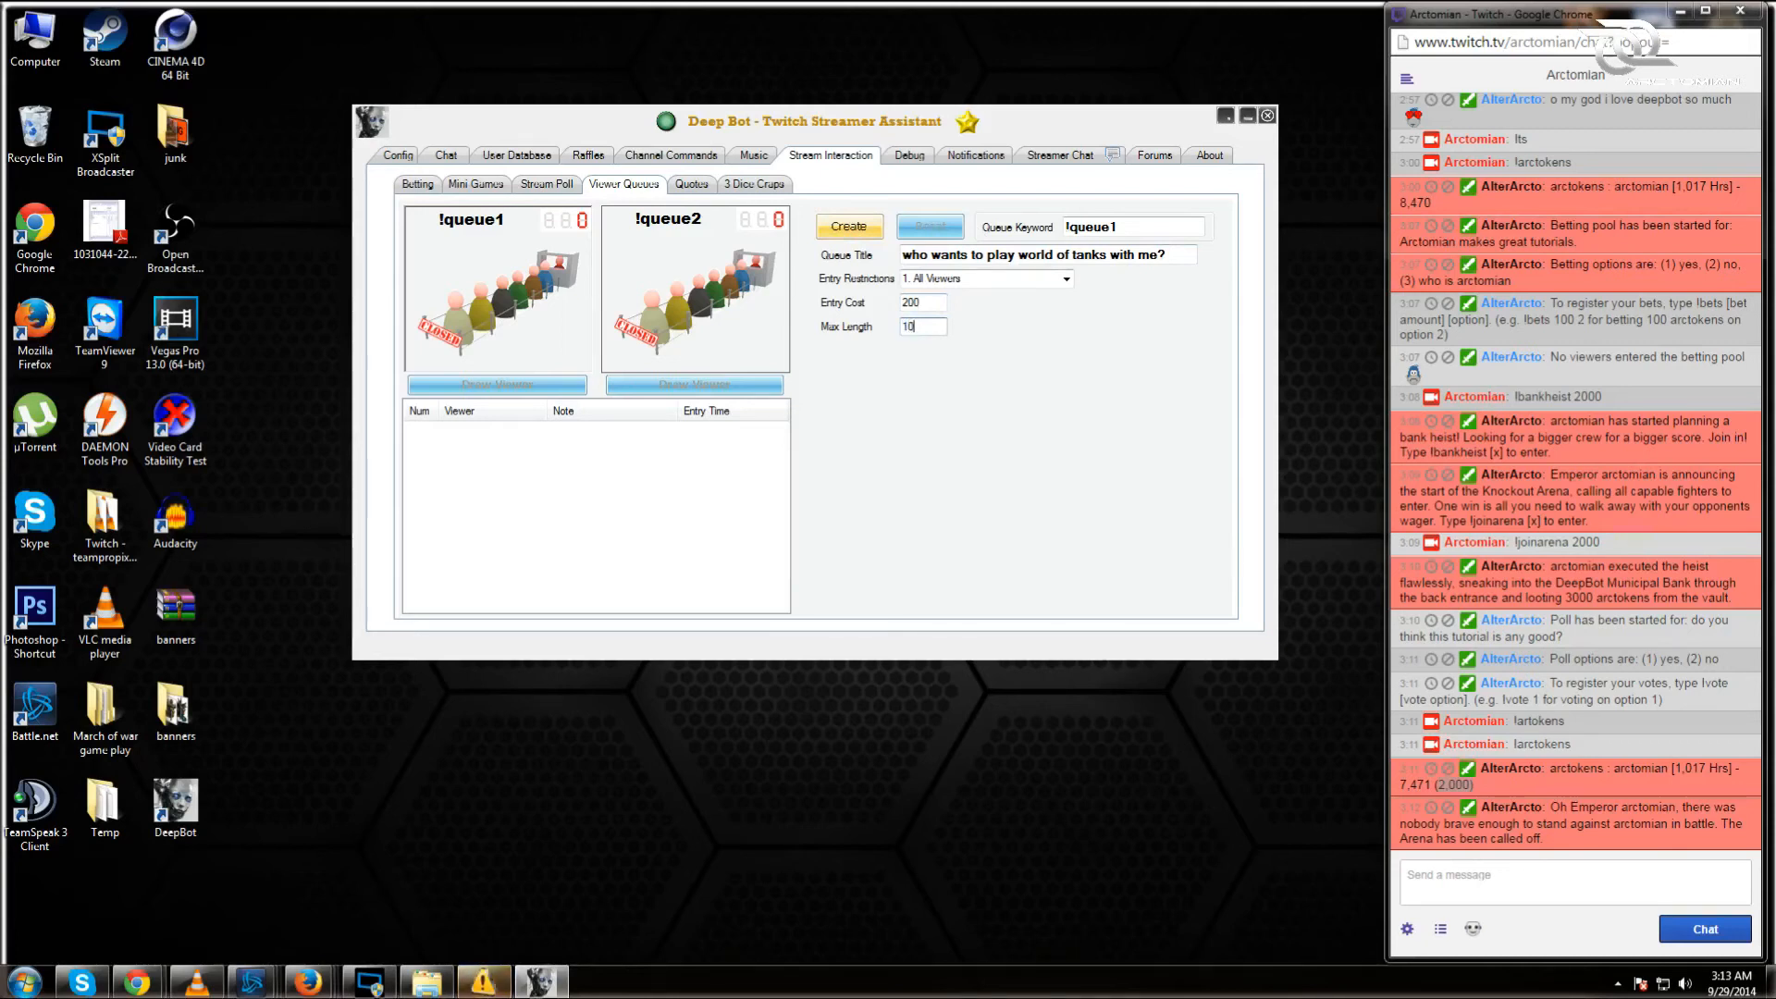
pyautogui.click(849, 228)
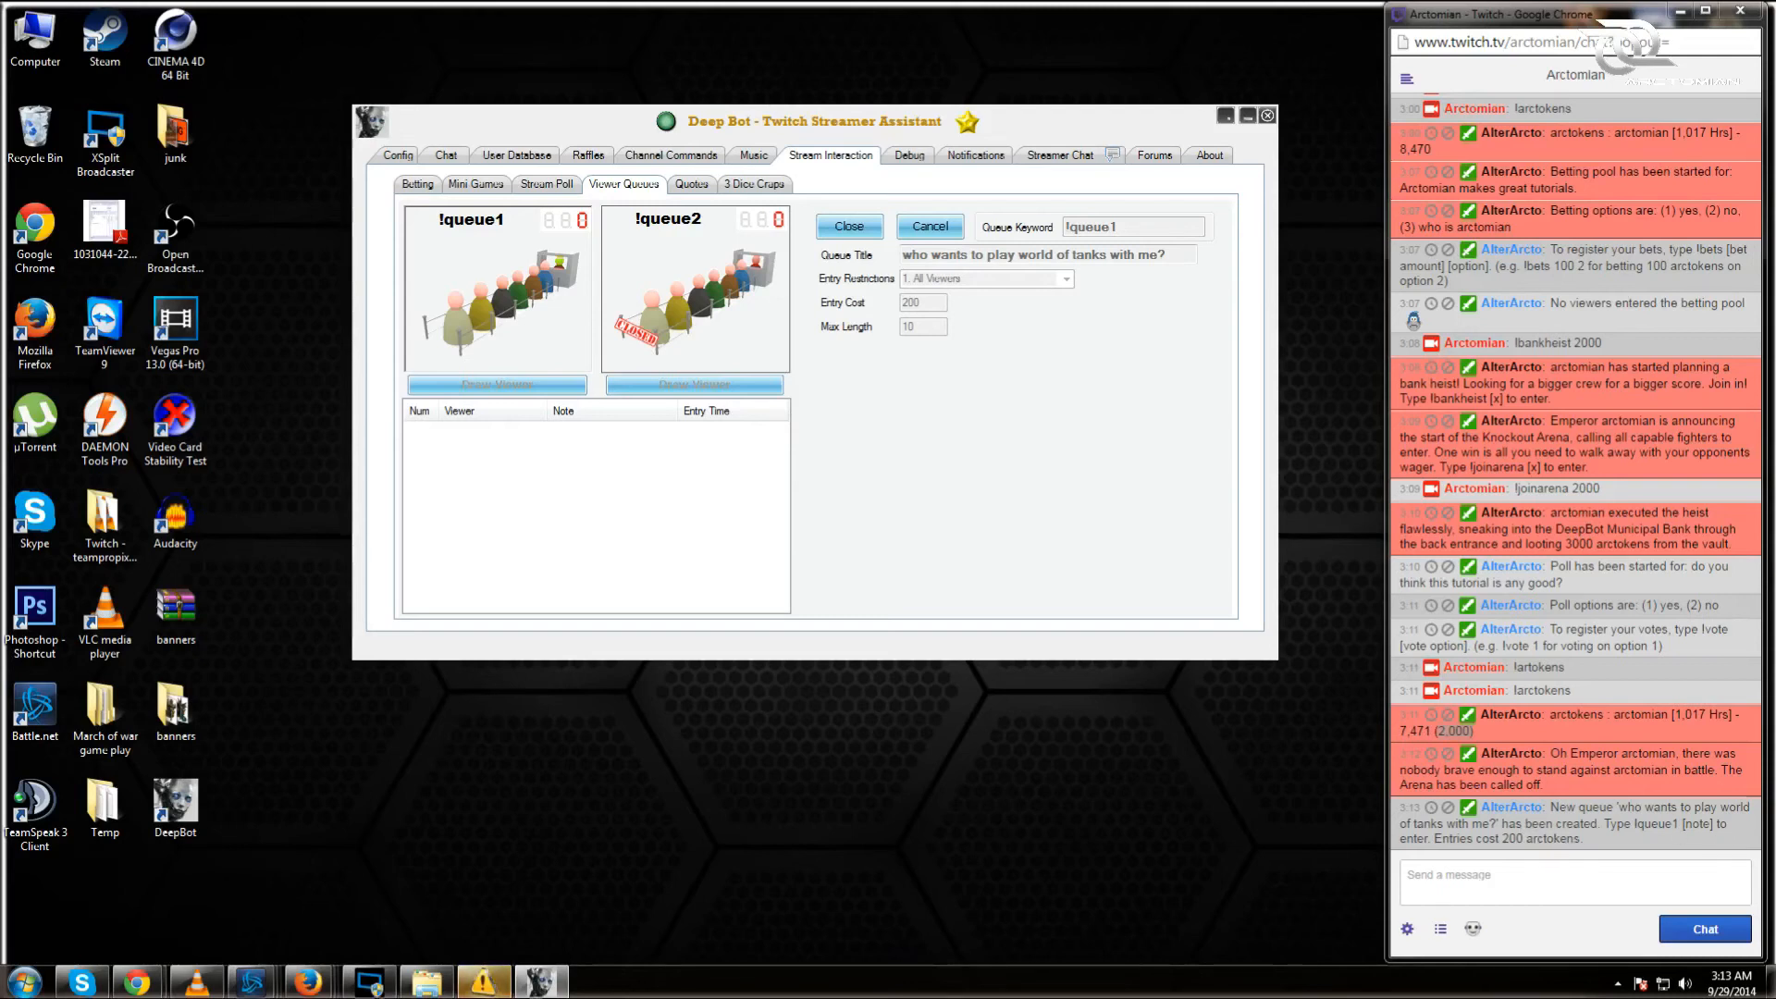
# Step: Highlight the 200 arctokens entry cost in chat, then close the world of tanks queue
pyautogui.moveTo(1507, 838); pyautogui.dragTo(1582, 838)
pyautogui.click(1595, 852)
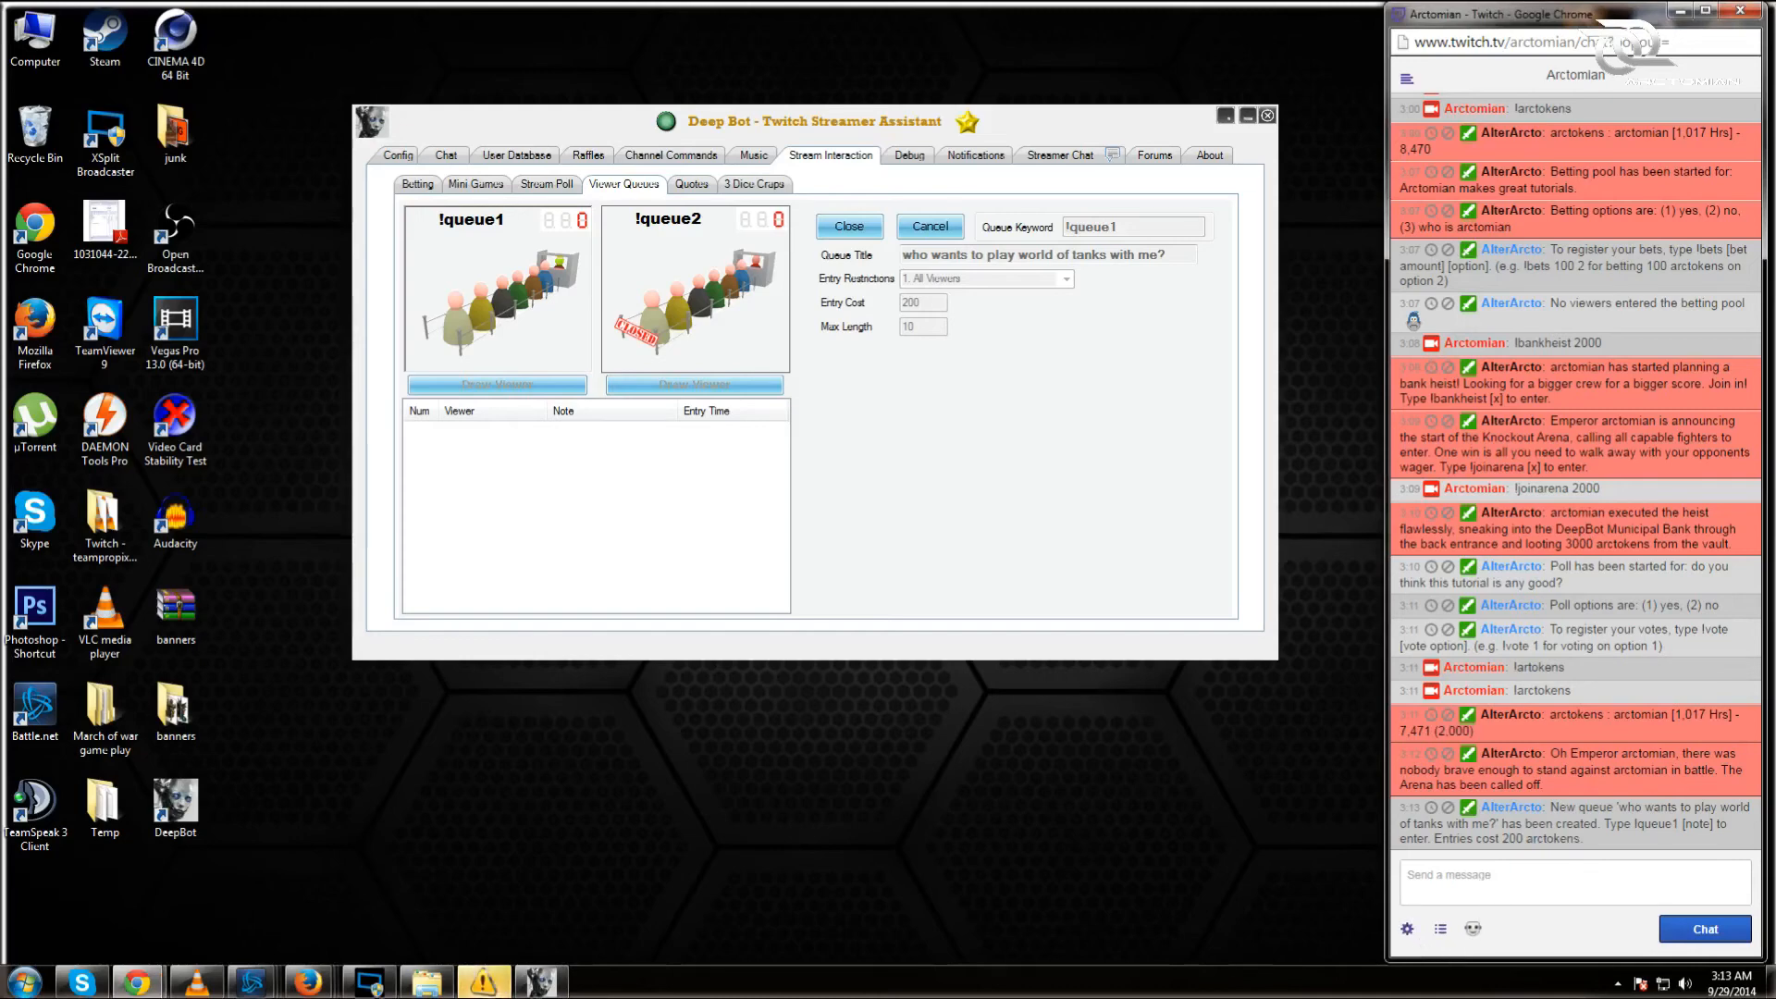
pyautogui.click(877, 233)
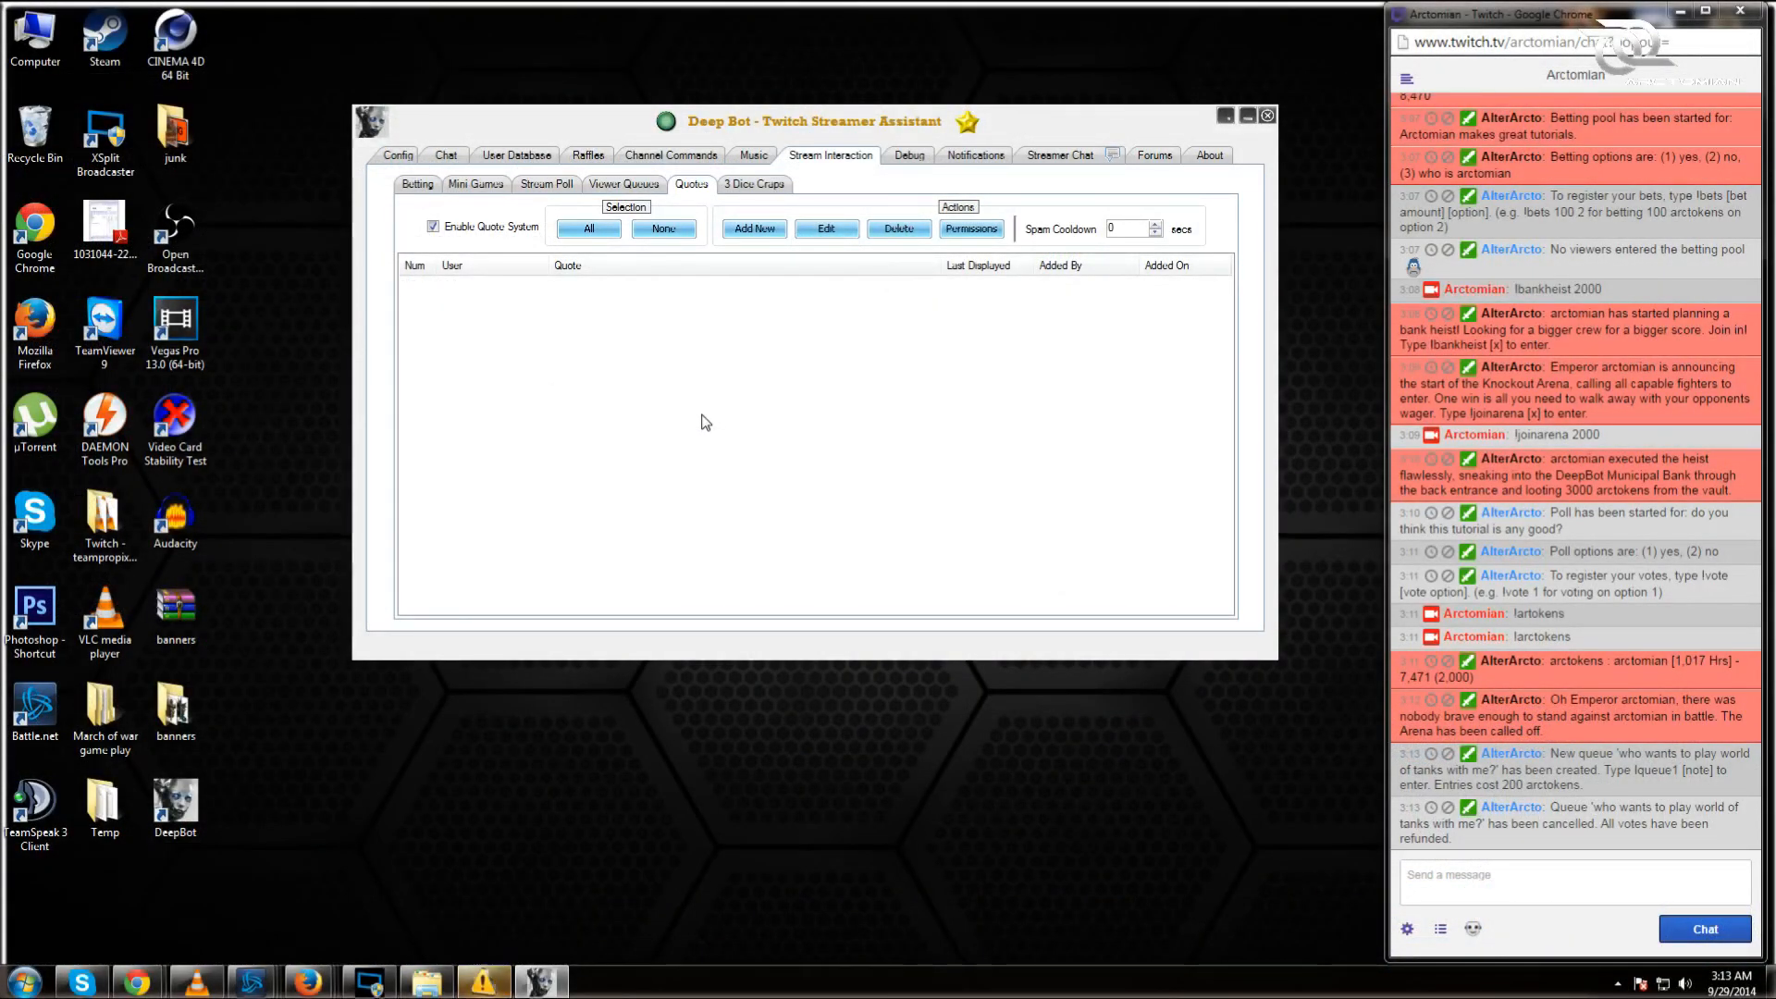
# Step: Save the quote 'It has been bright here' credited to the streamer, select it, and view its permissions
pyautogui.click(755, 229)
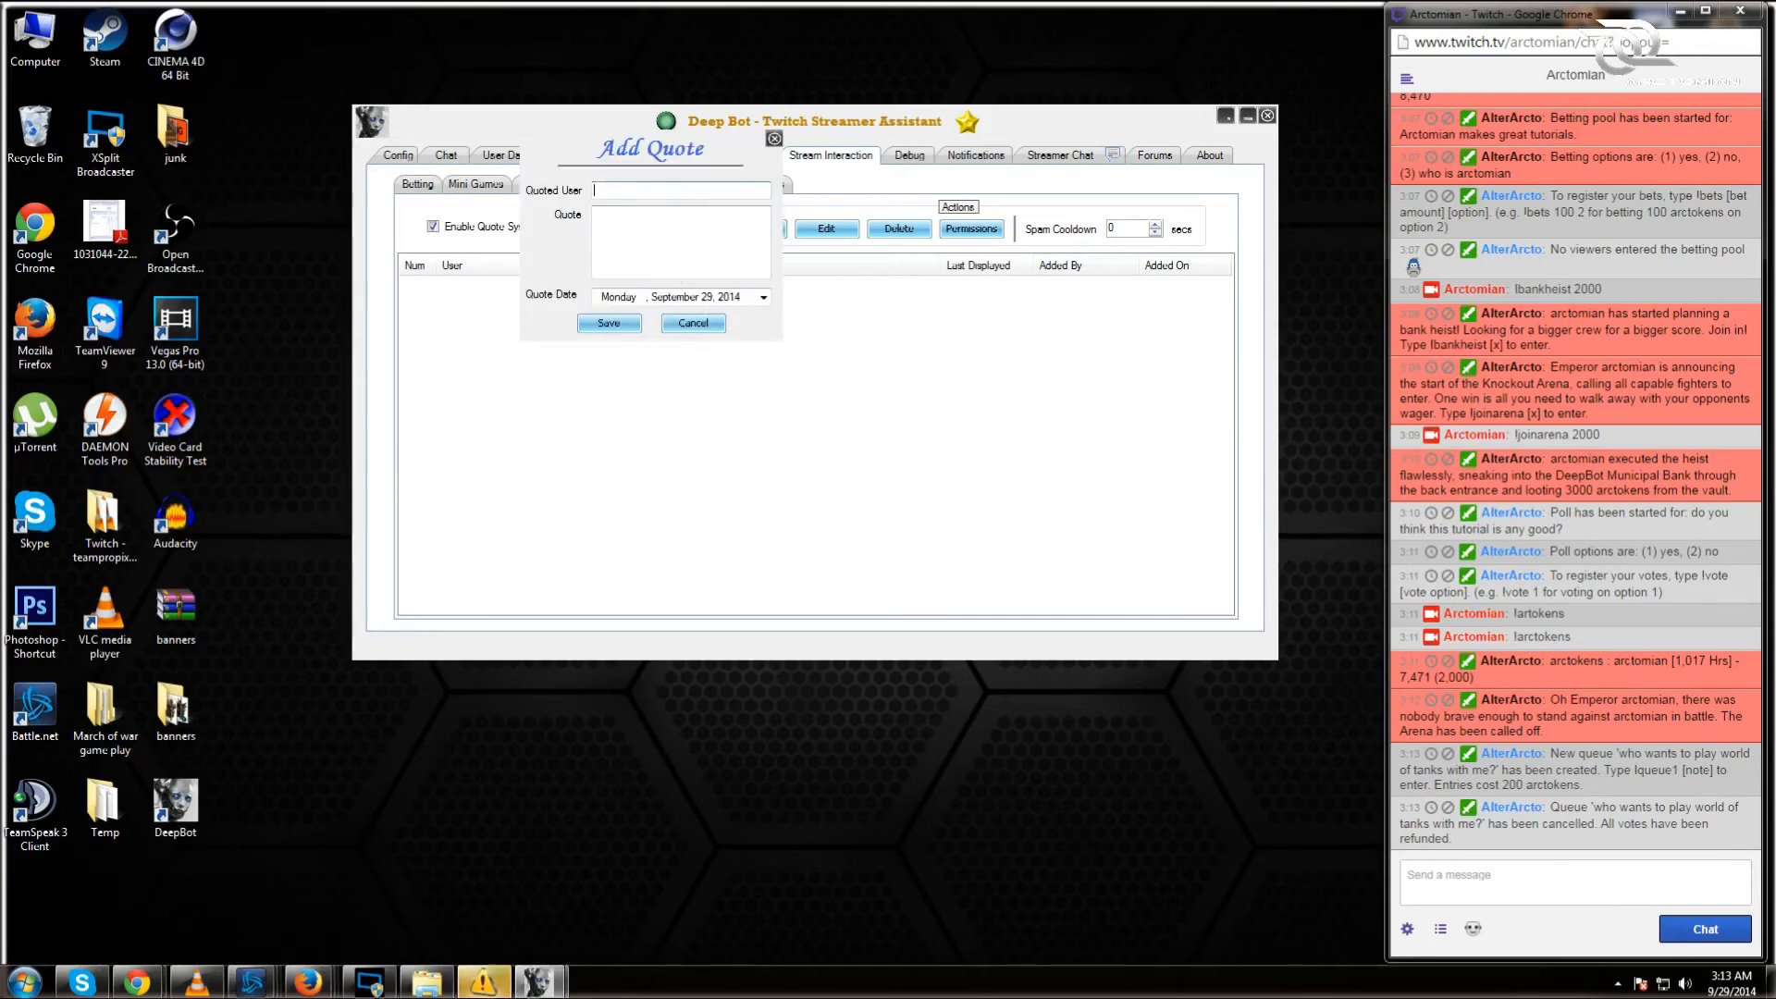
pyautogui.write('Arctomian')
pyautogui.click(594, 214)
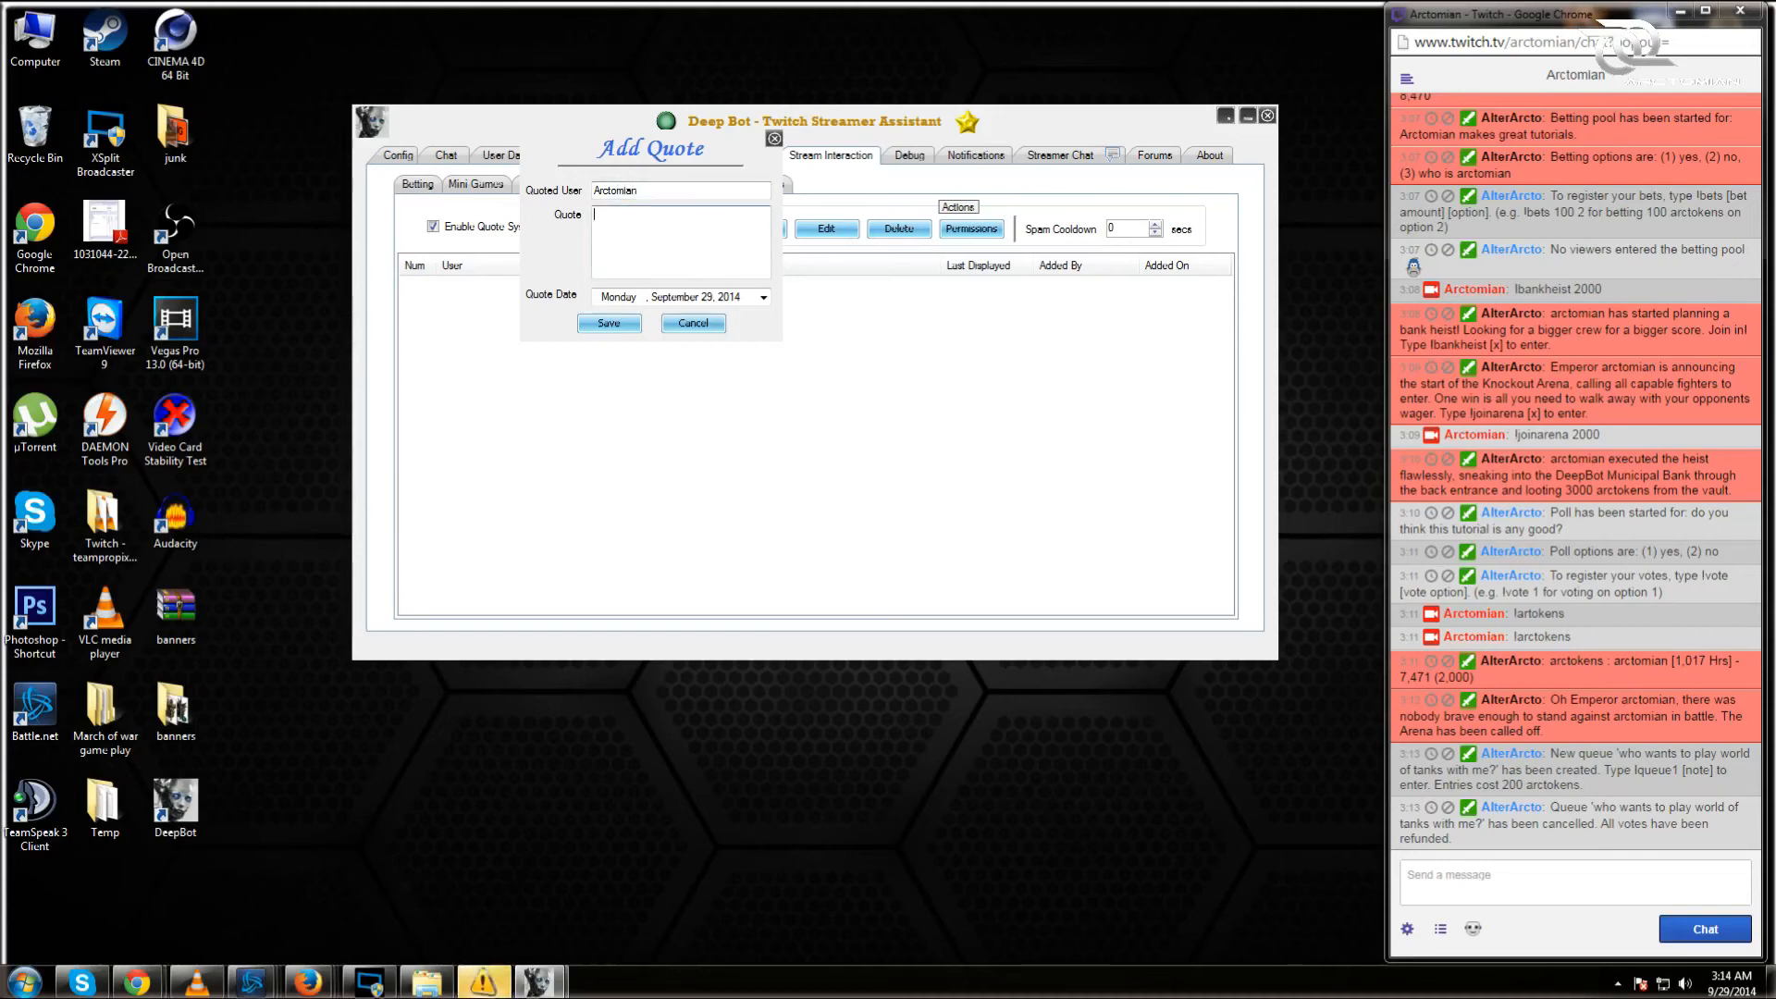
pyautogui.write('It has been bright here')
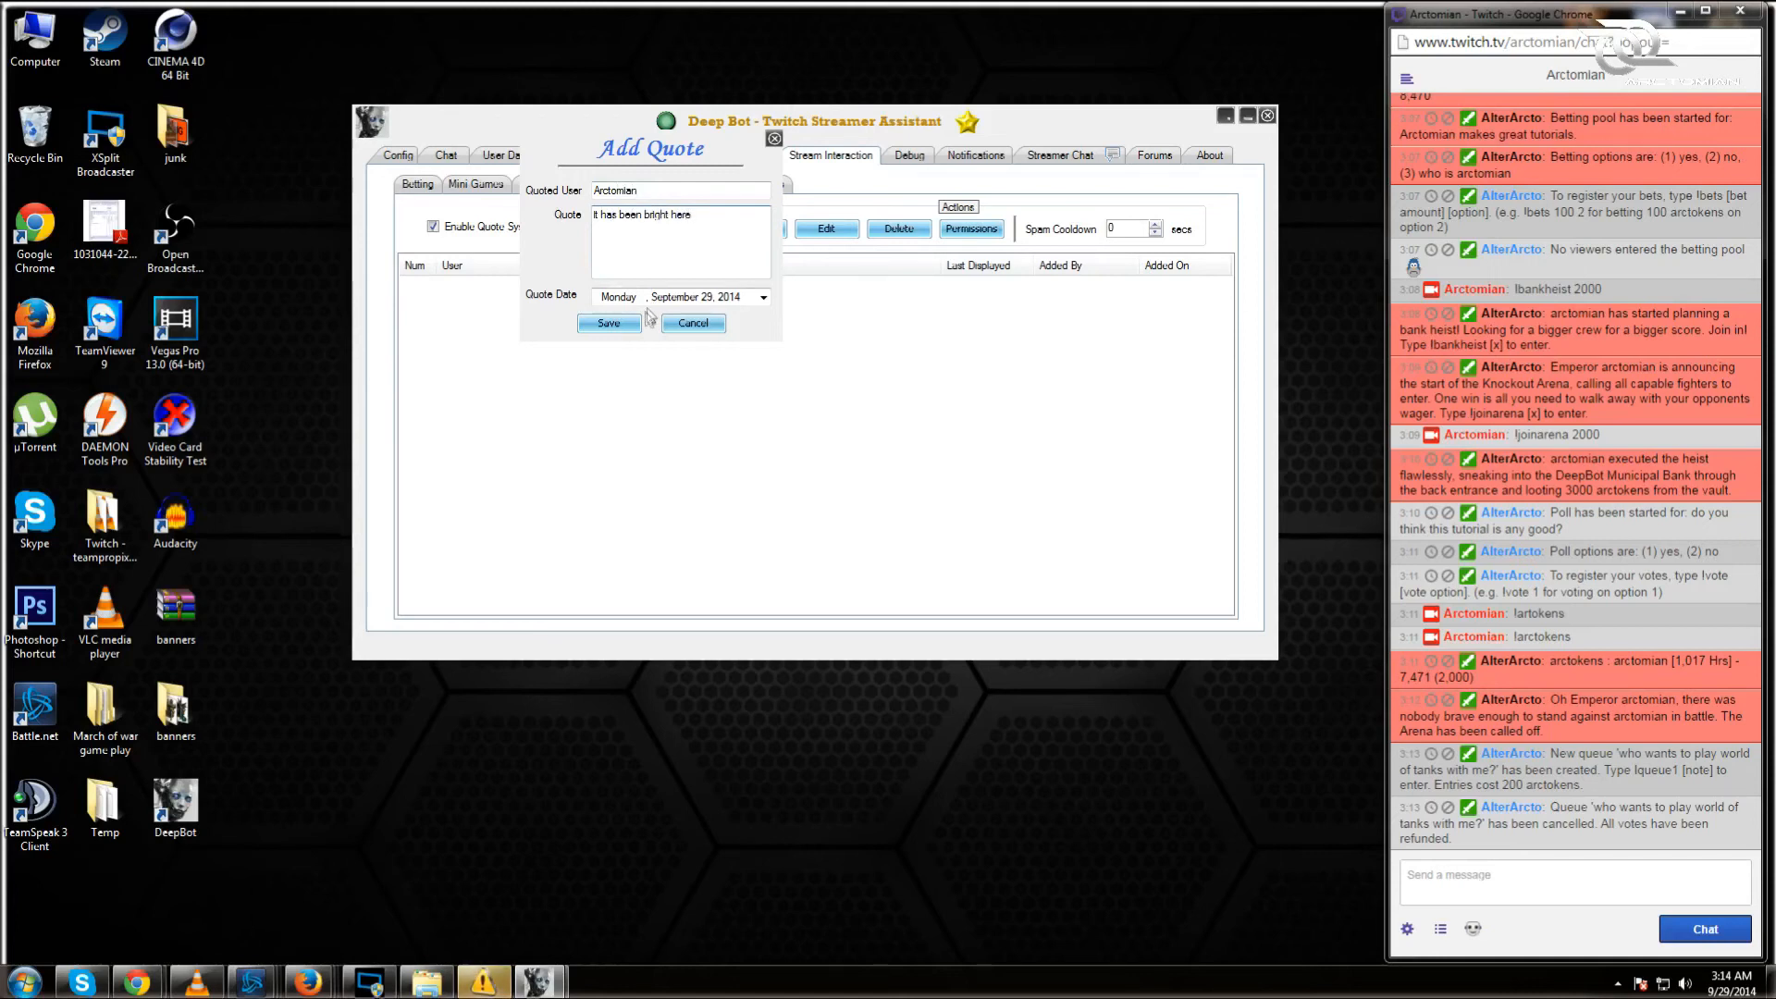
pyautogui.click(610, 324)
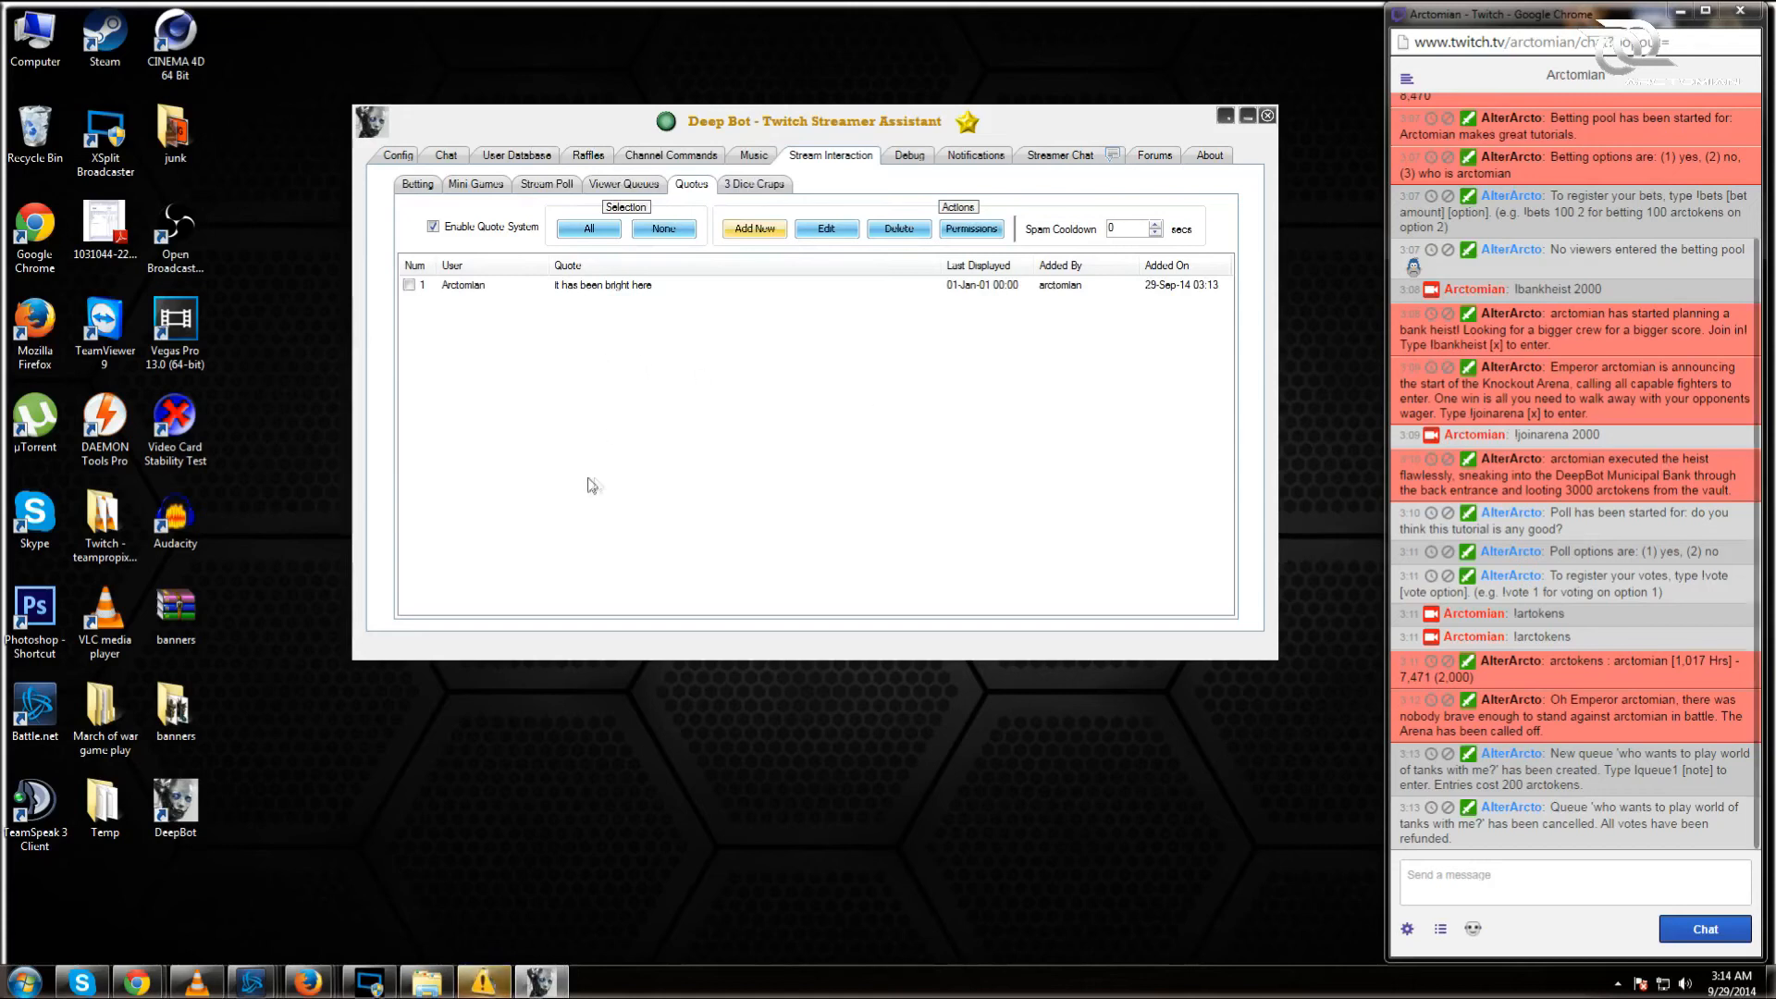
pyautogui.click(408, 285)
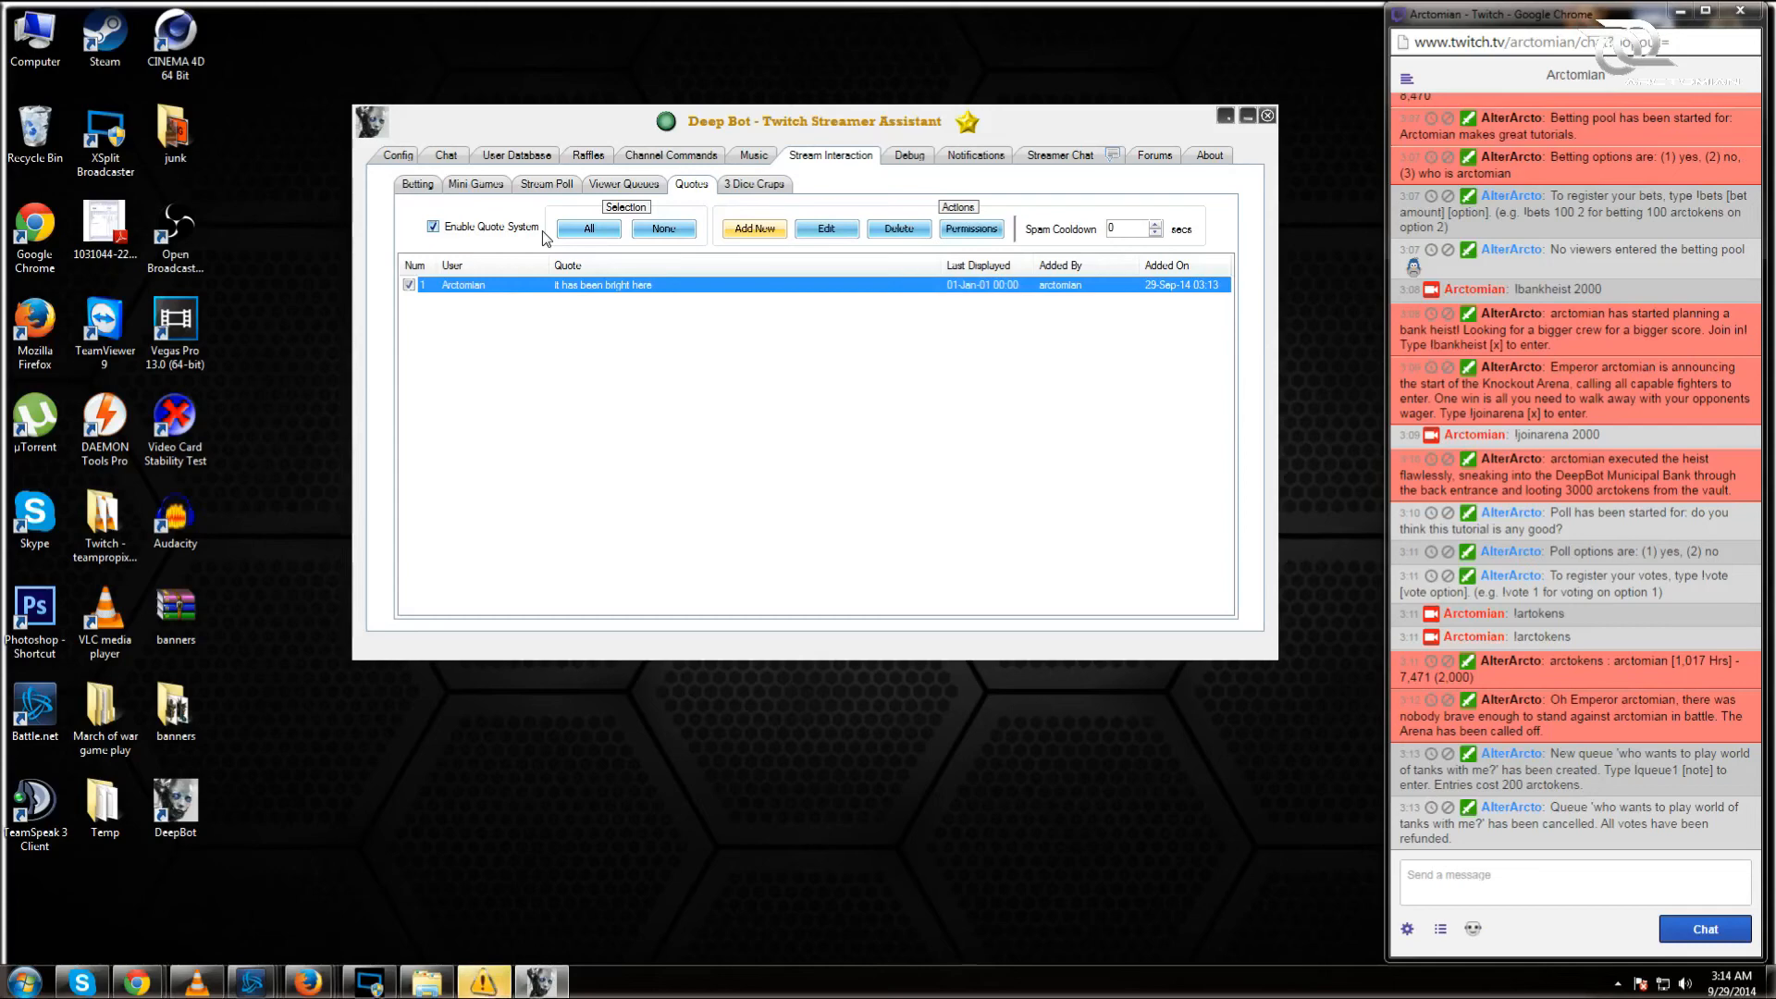
pyautogui.click(969, 233)
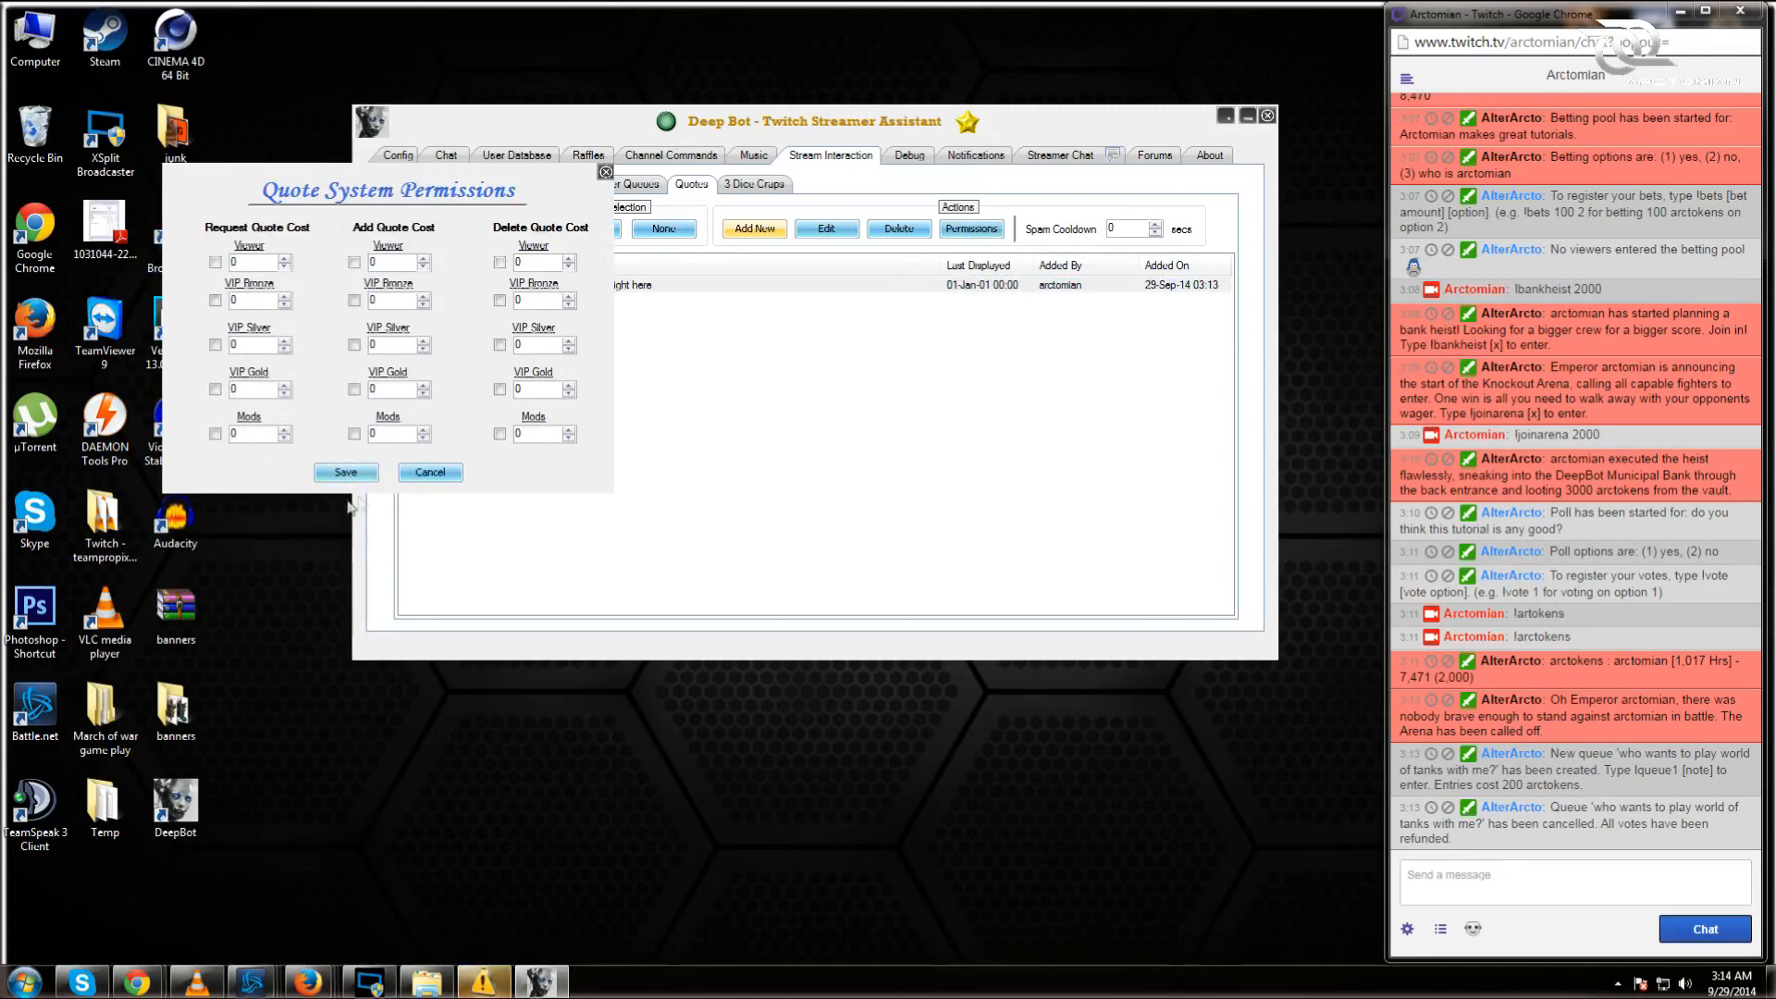
# Step: Leave permissions and the quote unchanged, and raise the quote spam cooldown to 4 seconds
pyautogui.click(418, 479)
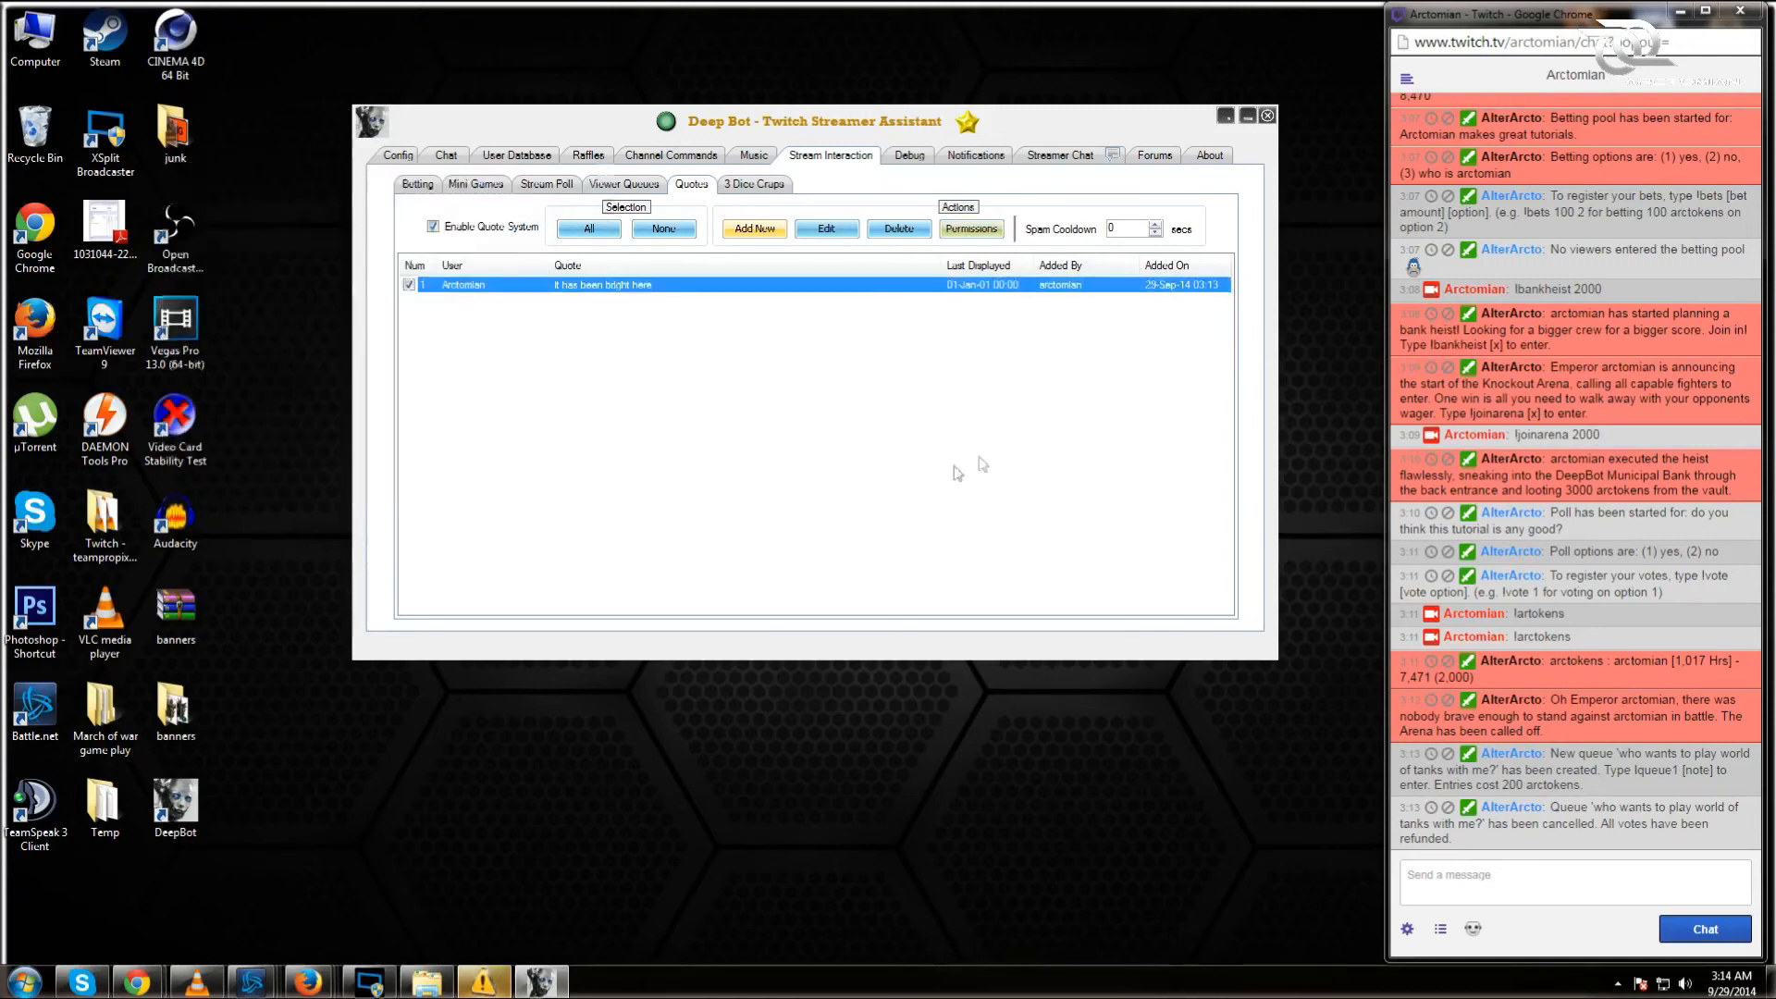
pyautogui.click(833, 231)
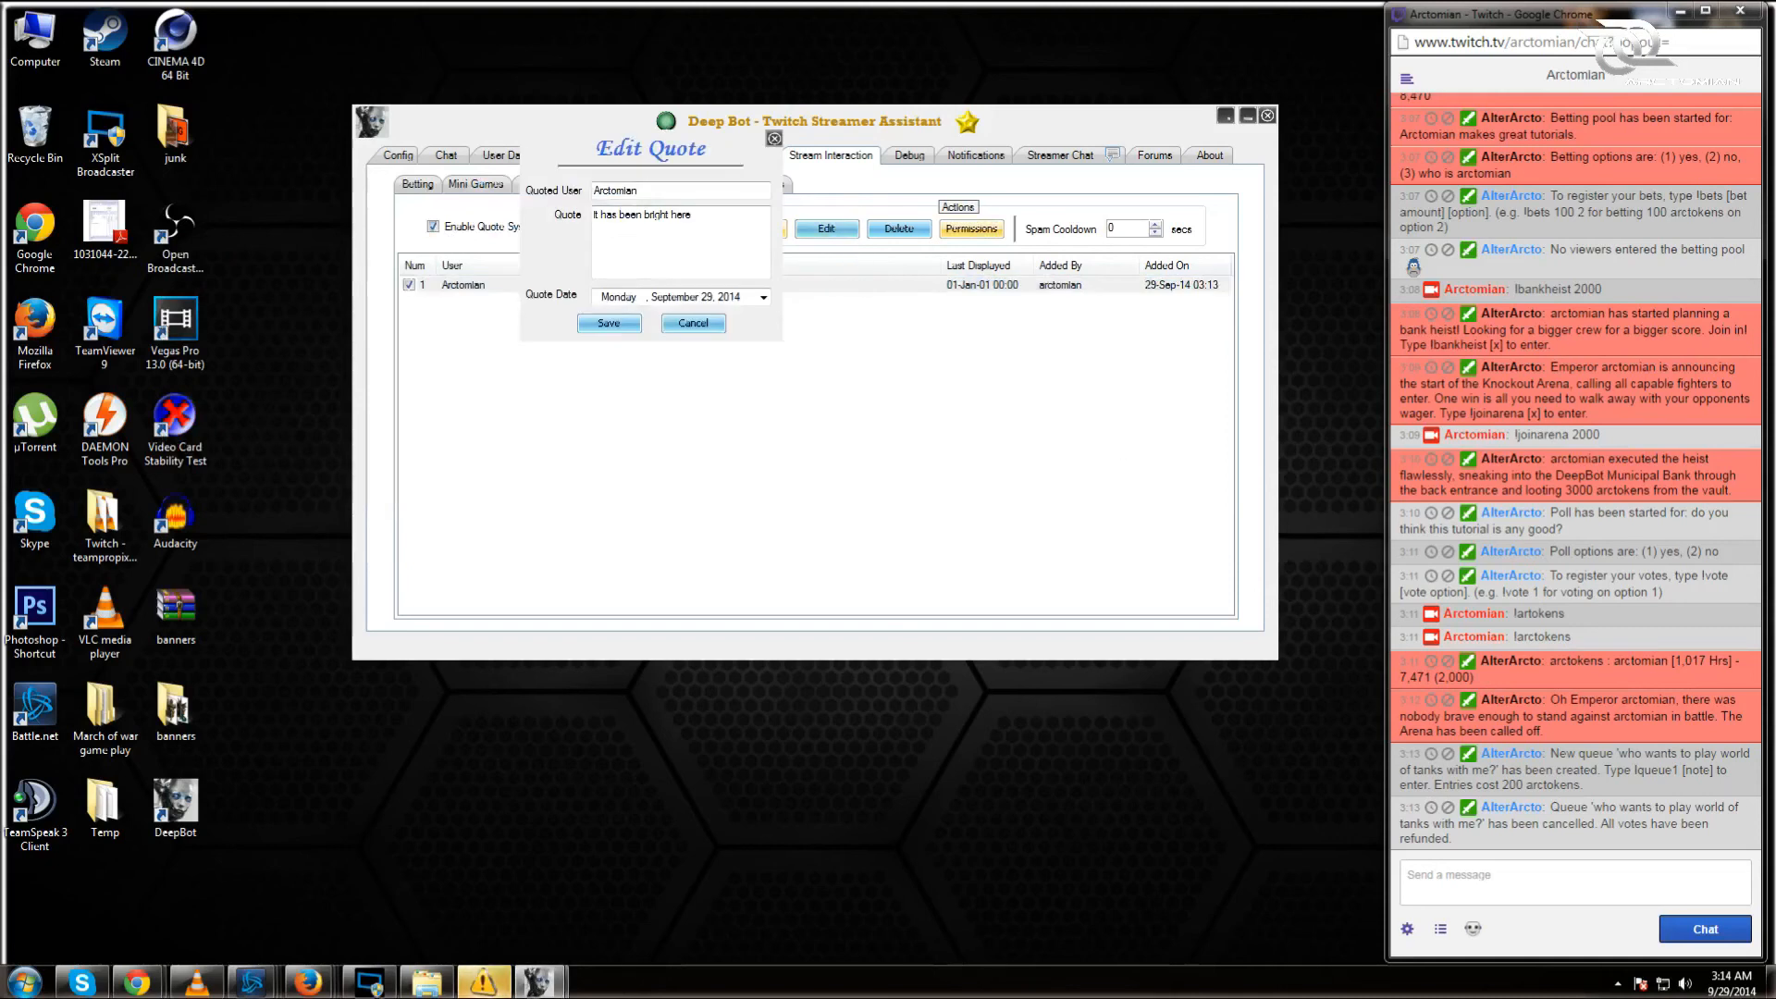
pyautogui.click(774, 138)
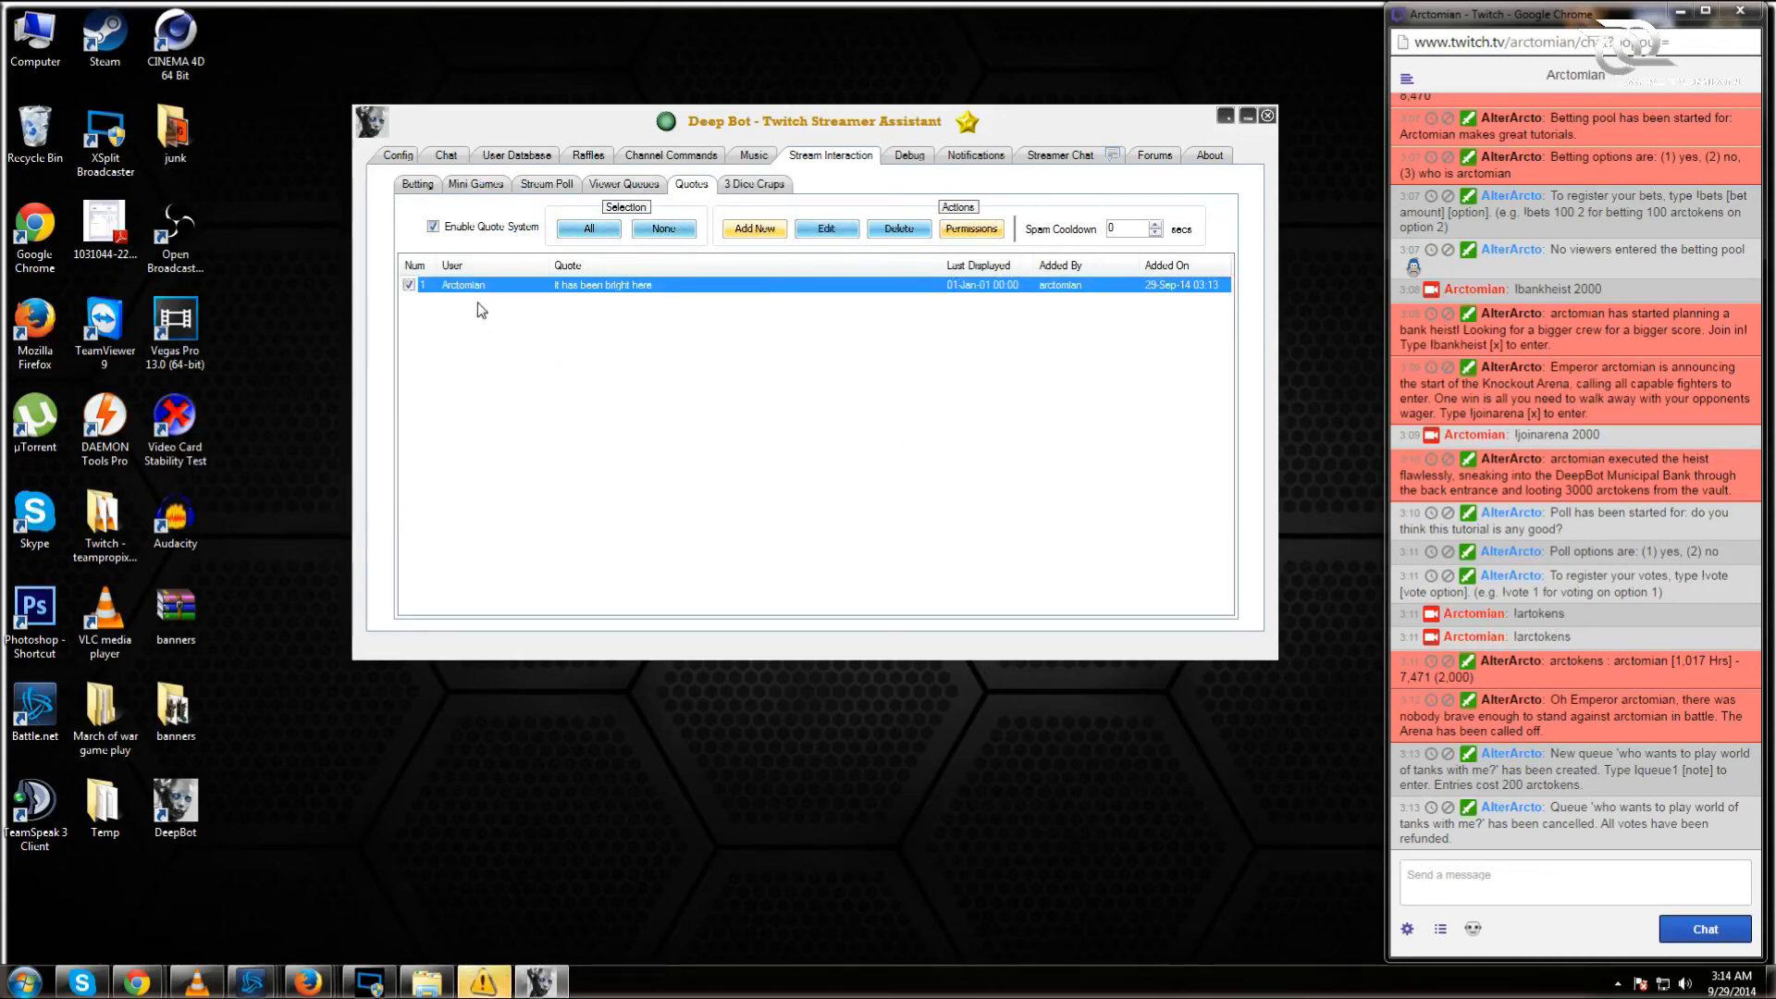
pyautogui.click(1156, 225)
pyautogui.click(1156, 225)
pyautogui.click(1161, 225)
pyautogui.click(1162, 226)
pyautogui.click(1162, 225)
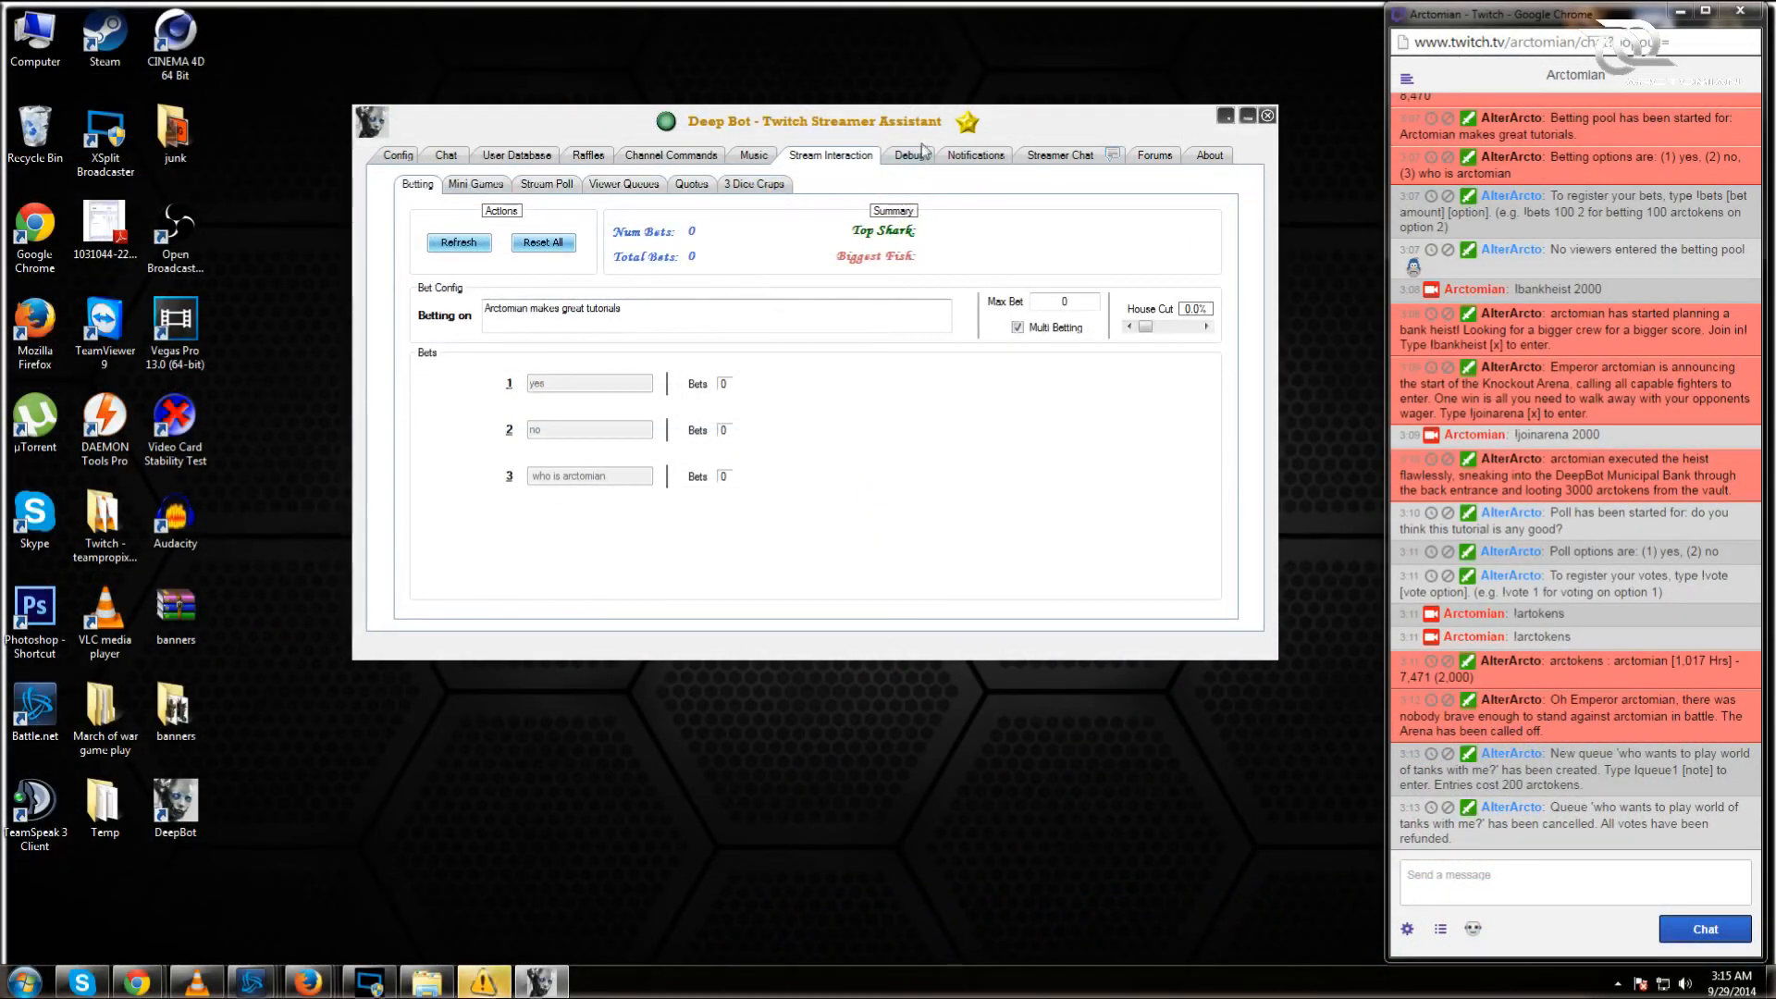
# Step: View the Debug tab and select the server and join messages in its log
pyautogui.click(916, 156)
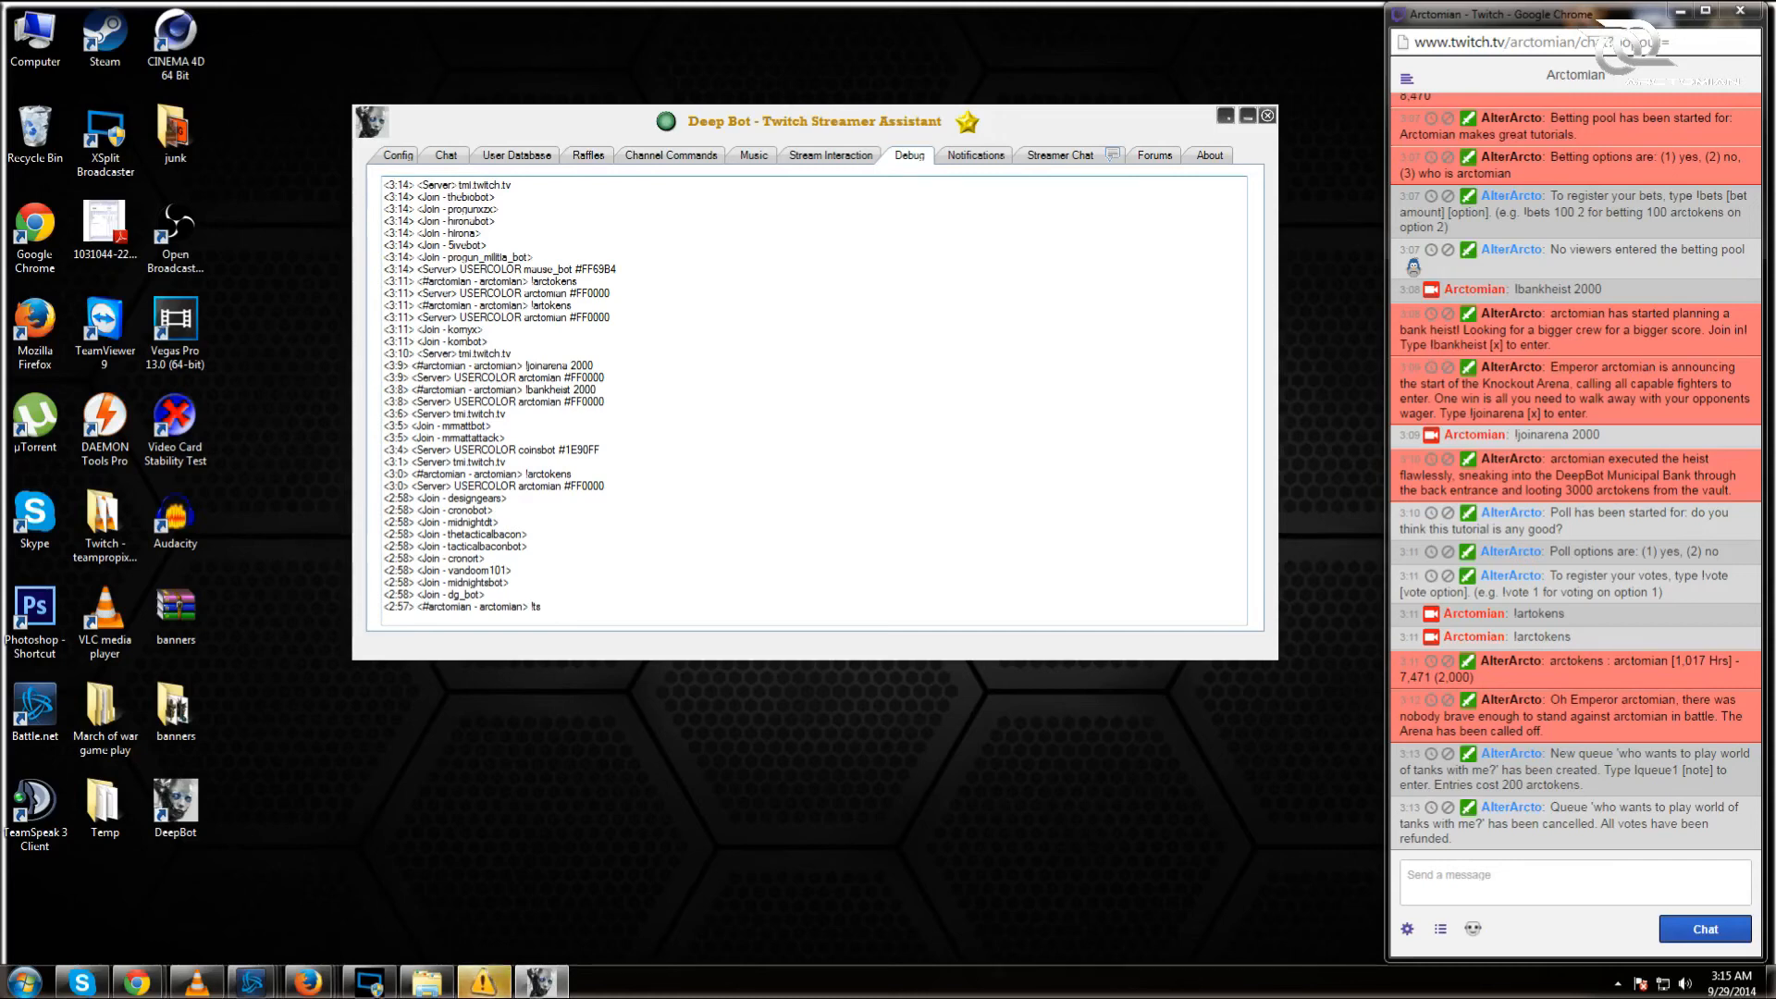
pyautogui.moveTo(542, 607); pyautogui.dragTo(400, 185)
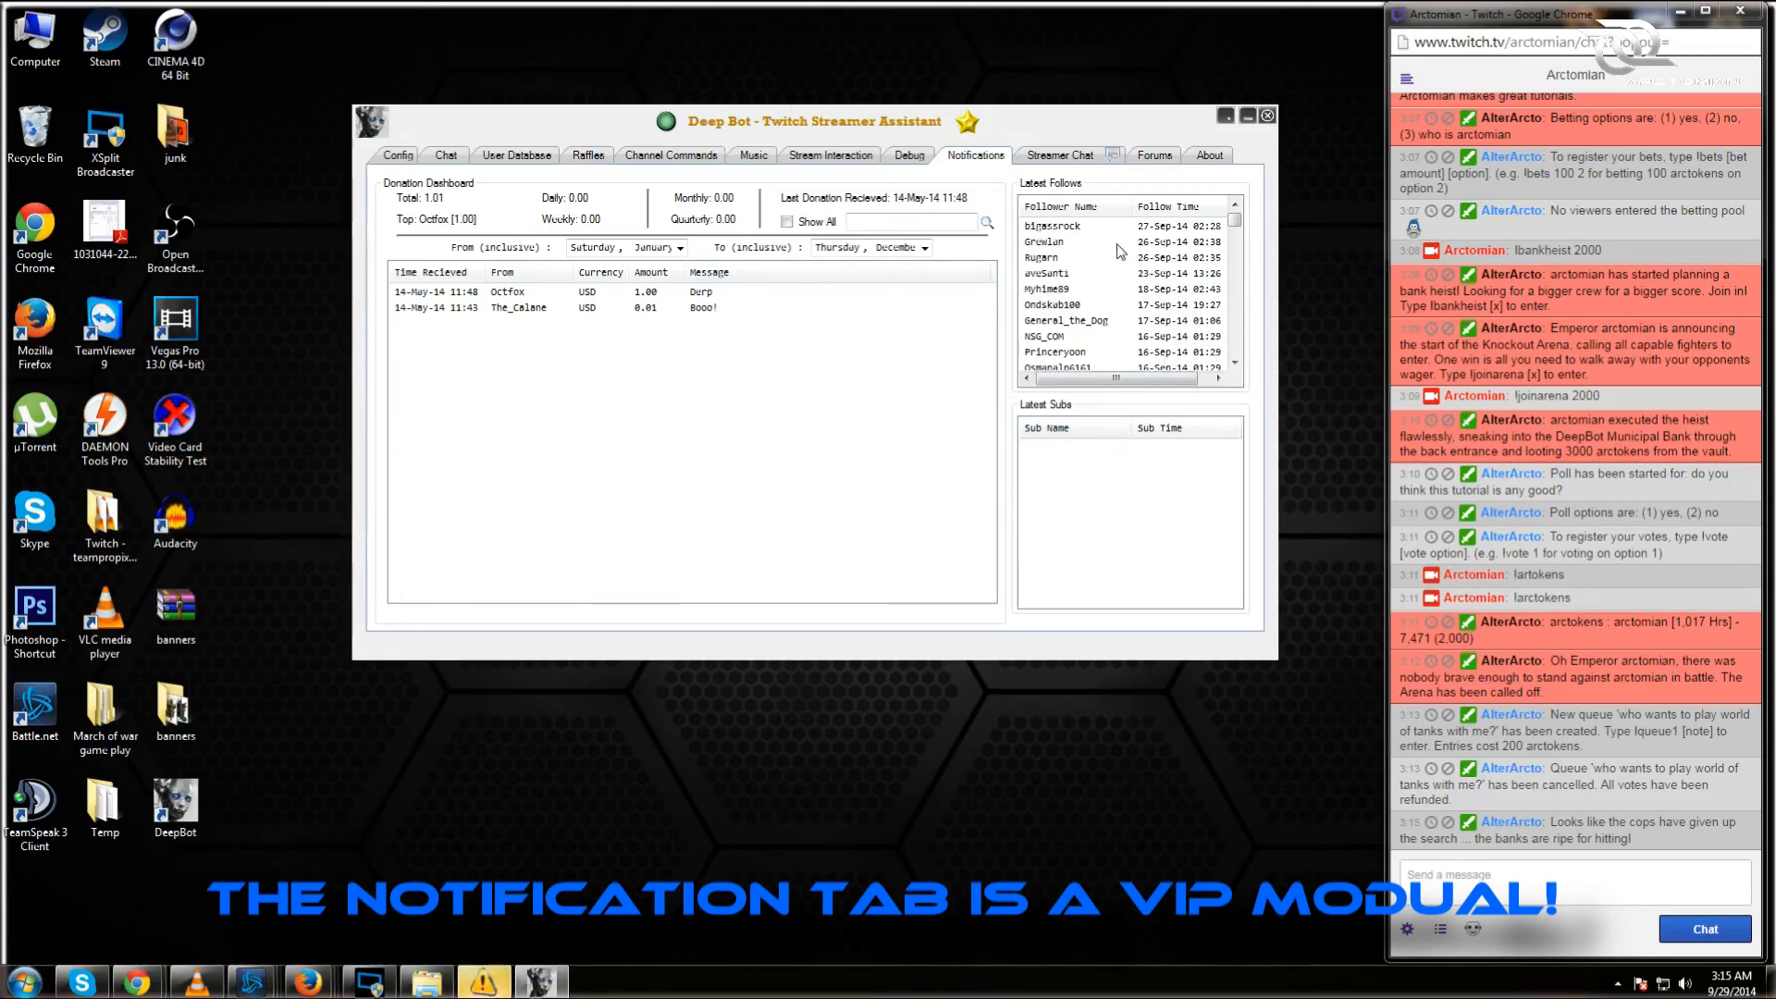
# Step: Search the donation history by replacing the search text with the top donor's name
pyautogui.moveTo(1235, 223)
pyautogui.mouseDown()
pyautogui.moveTo(1234, 362)
pyautogui.moveTo(1235, 229)
pyautogui.mouseUp()
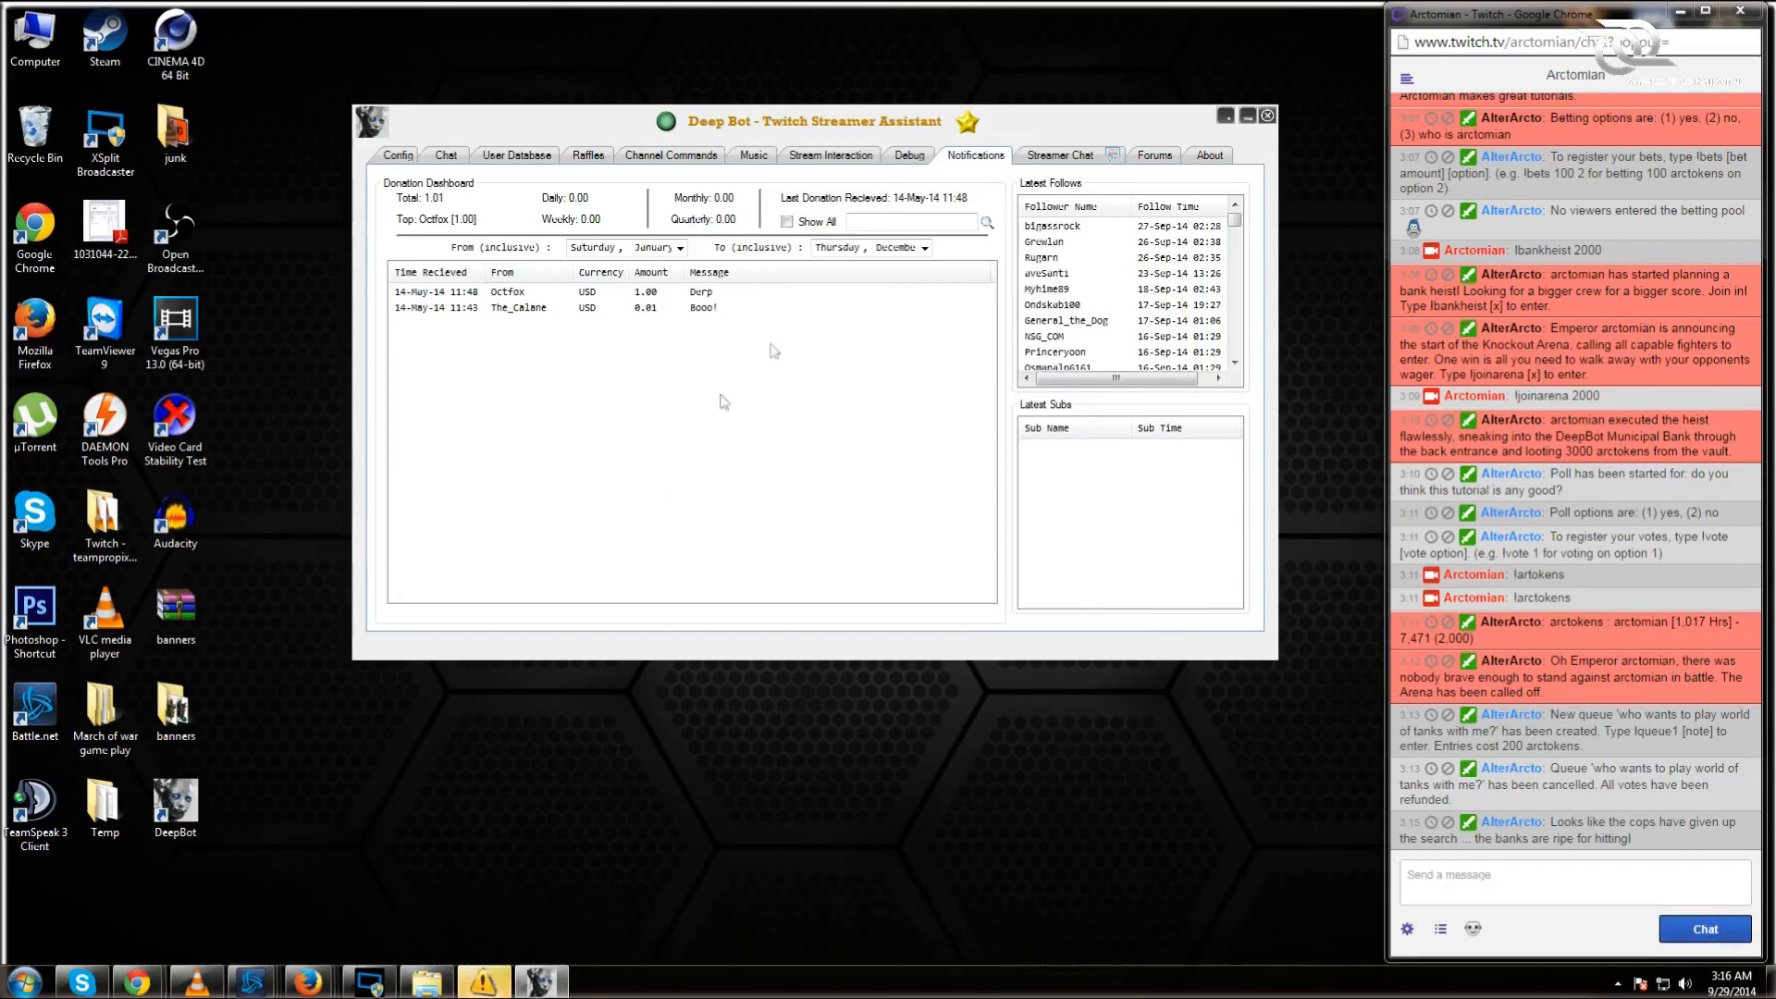
pyautogui.click(902, 223)
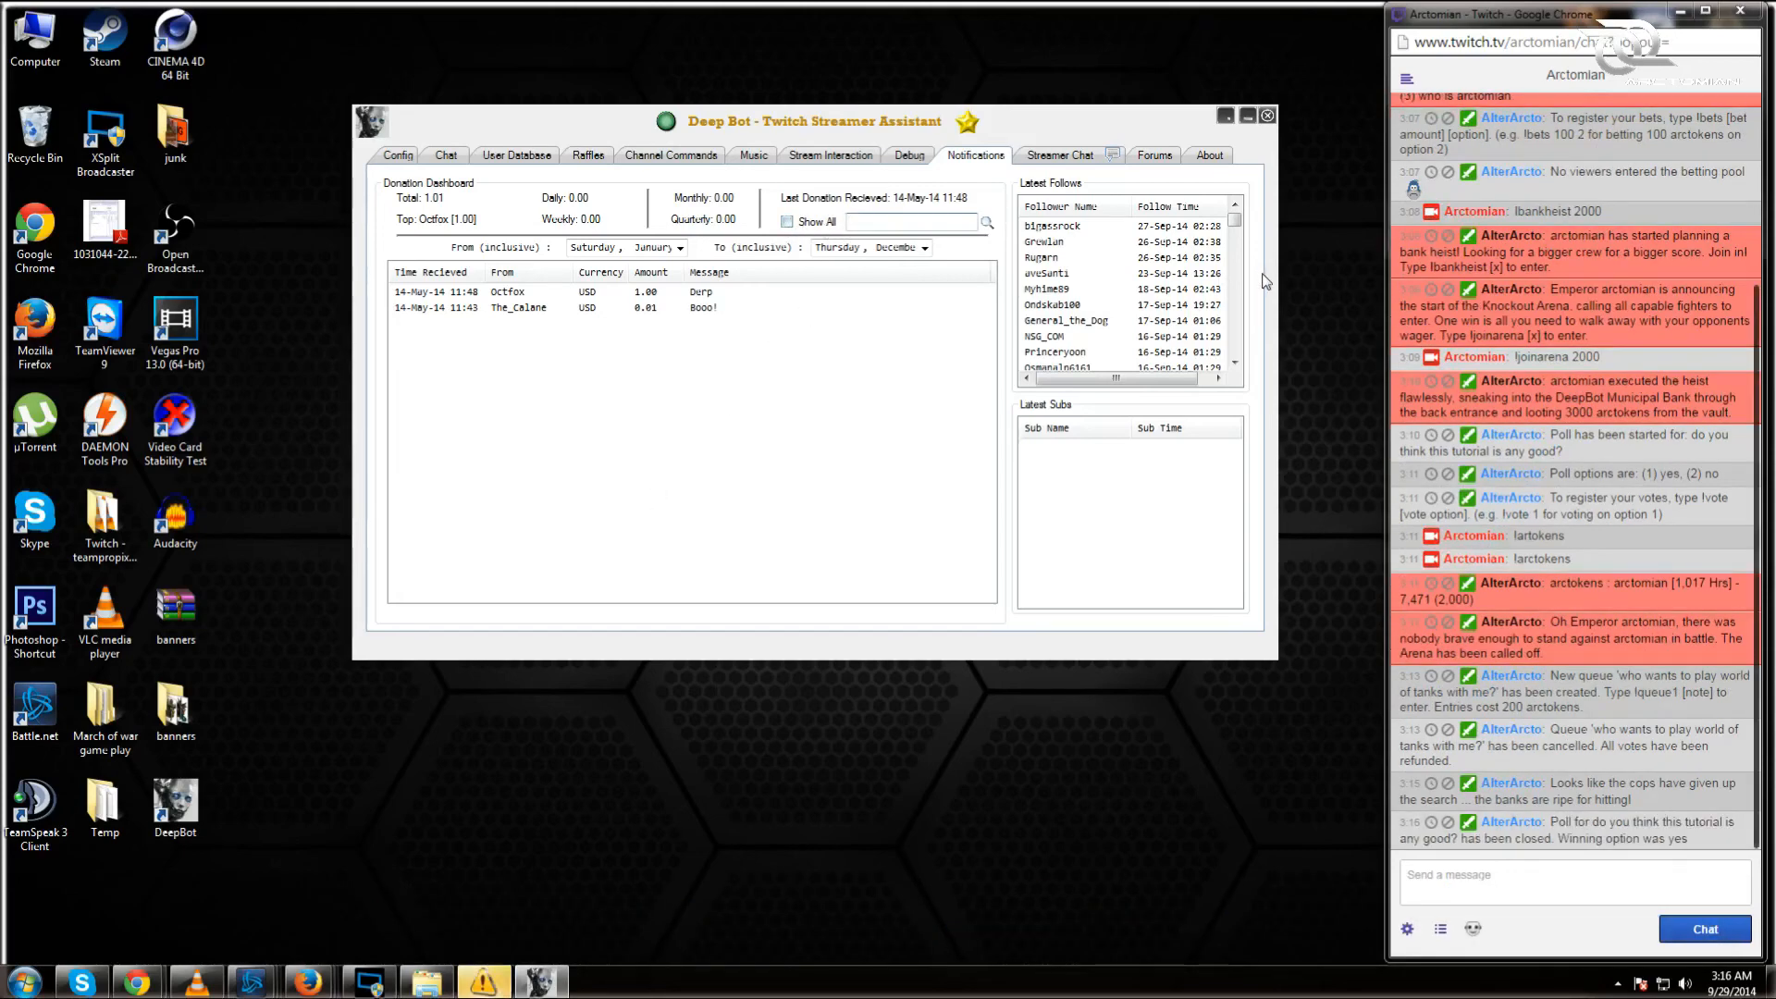
pyautogui.write('the\\\\')
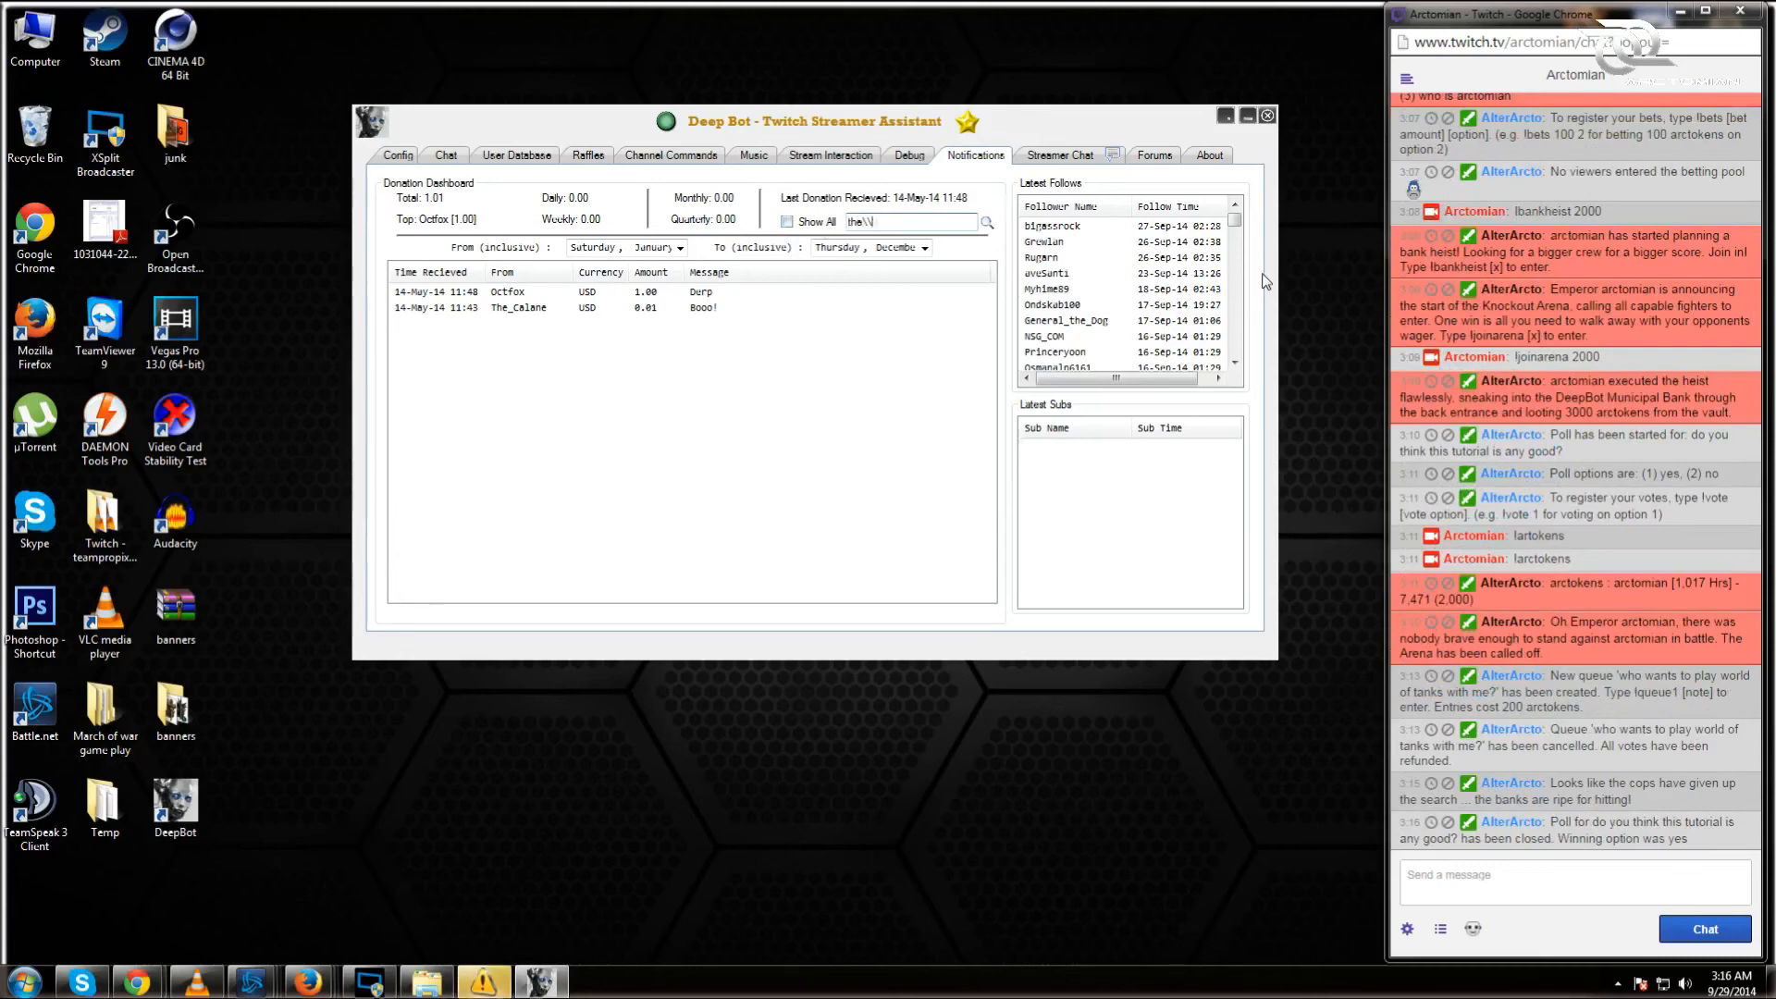
pyautogui.press('BackSpace')
pyautogui.press('BackSpace')
pyautogui.press('BackSpace')
pyautogui.write('Oct')
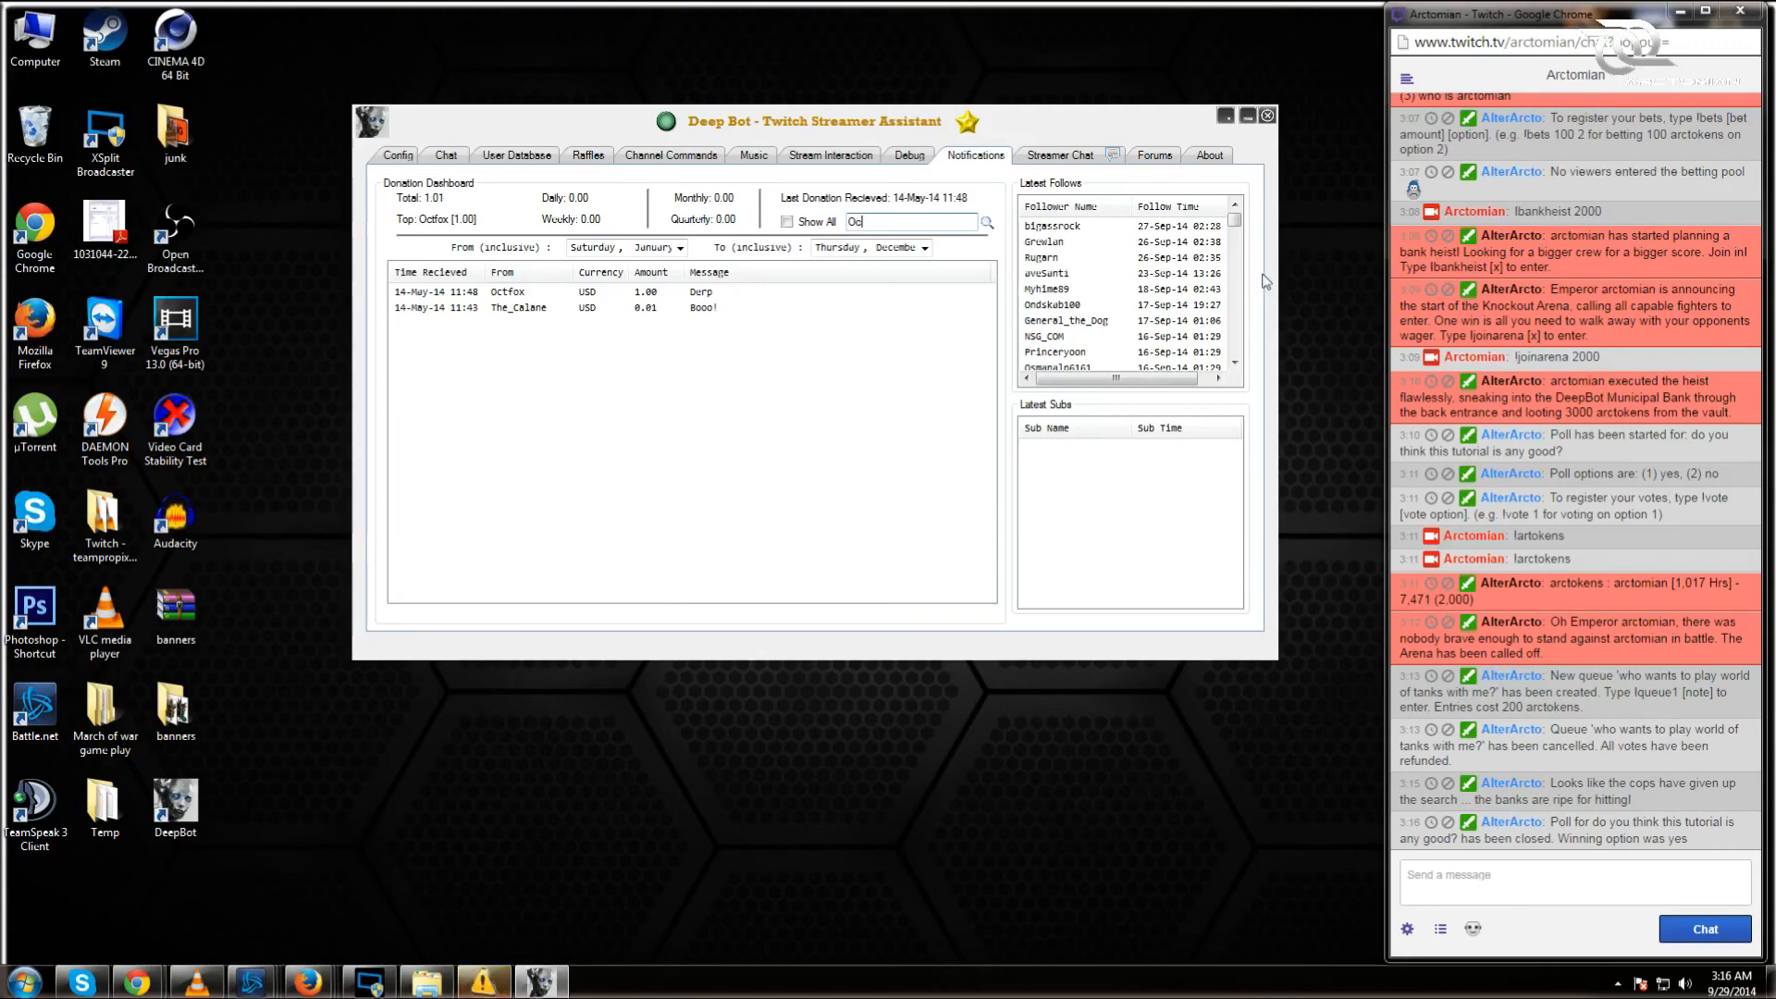
pyautogui.write('fox')
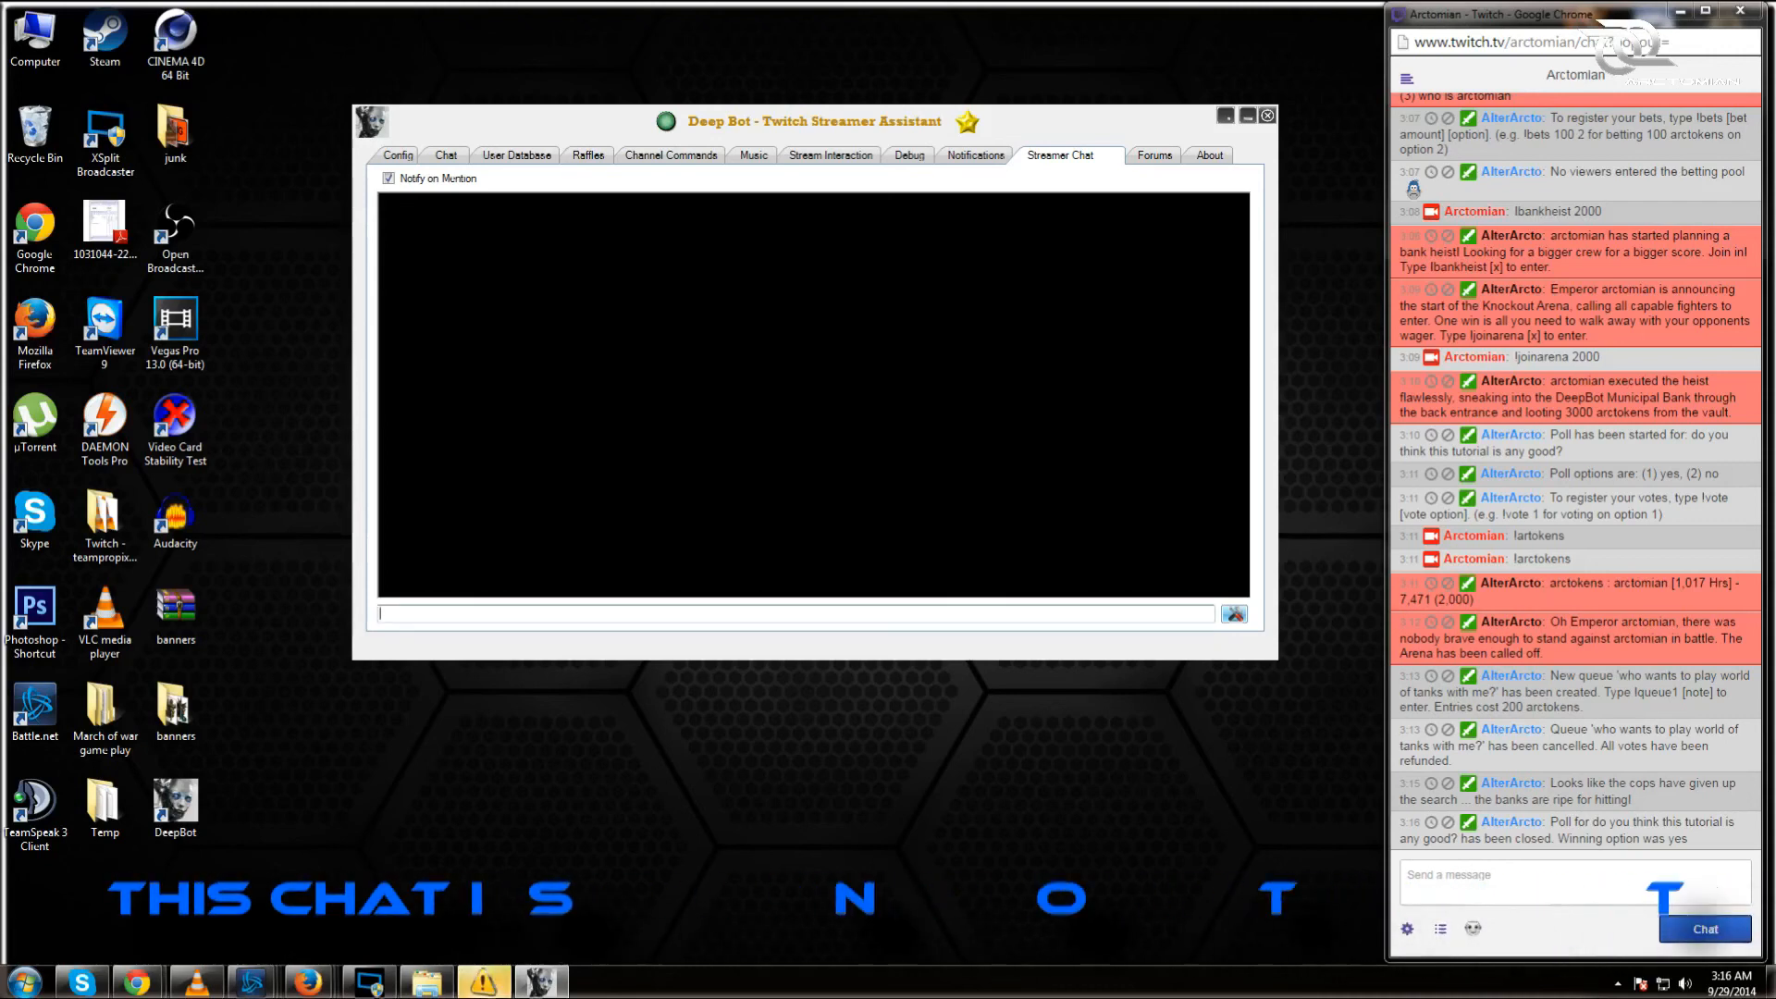
# Step: Send 'hello?' in the private Streamer Chat and bring up its colour options
pyautogui.write('hello?')
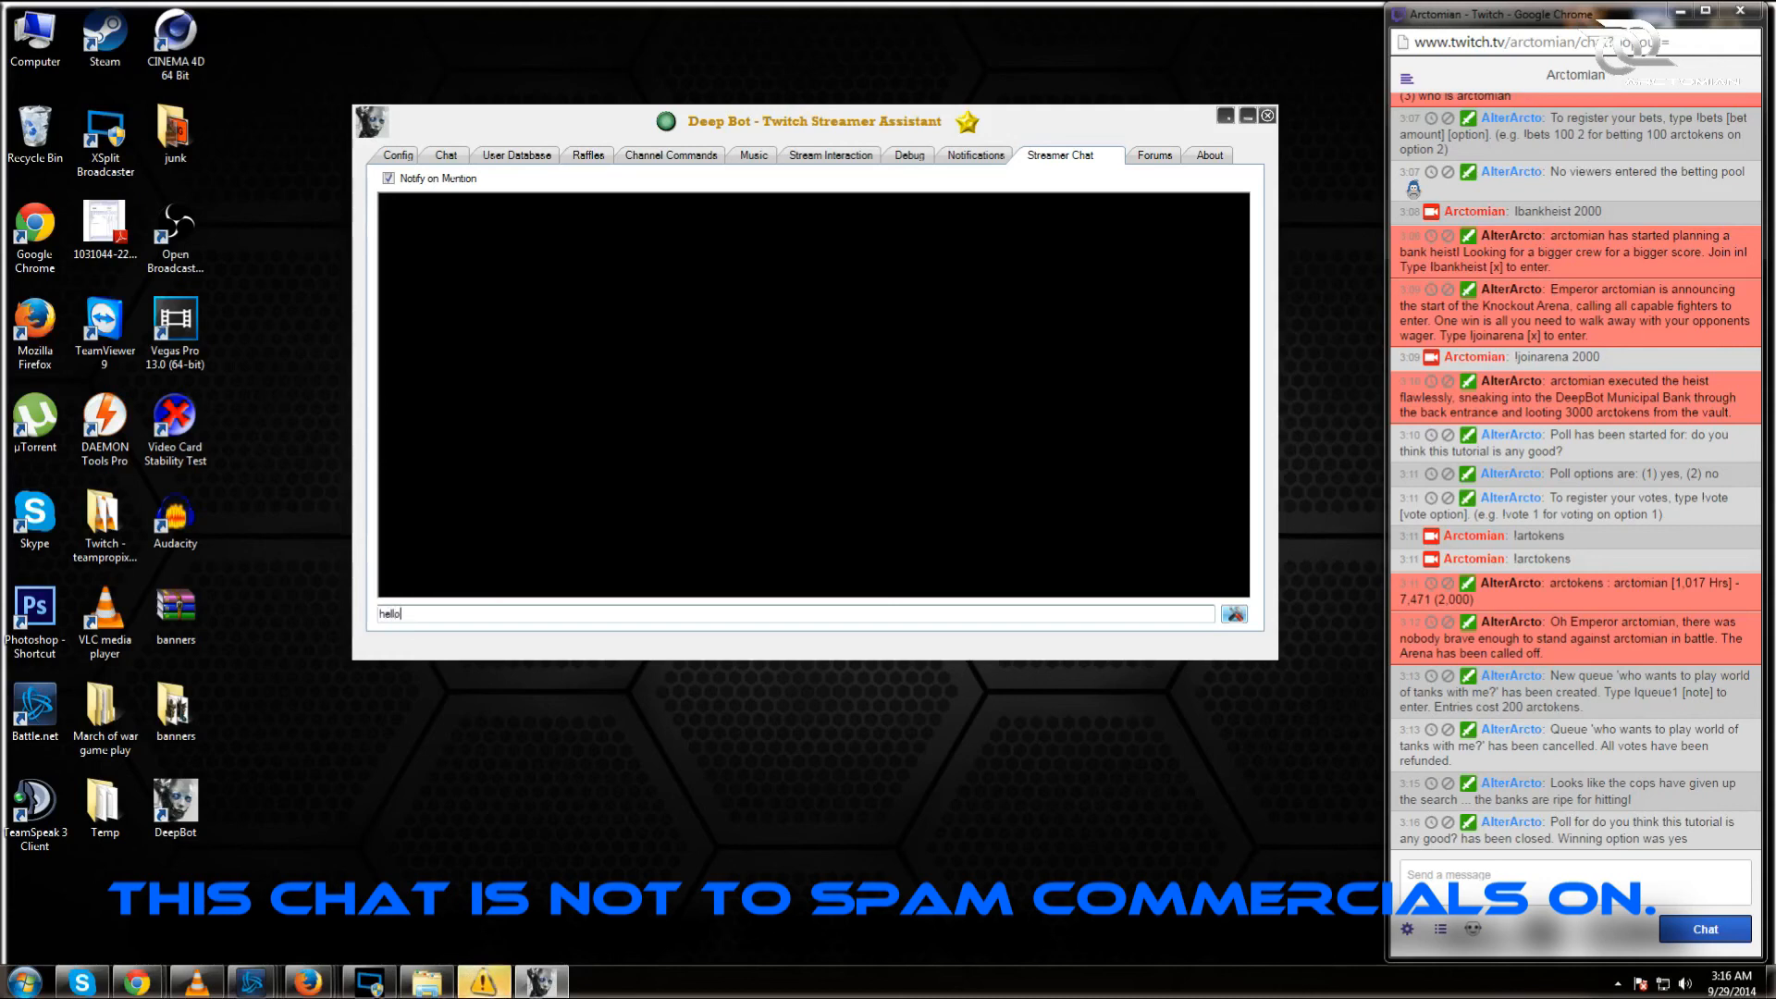
pyautogui.press('Return')
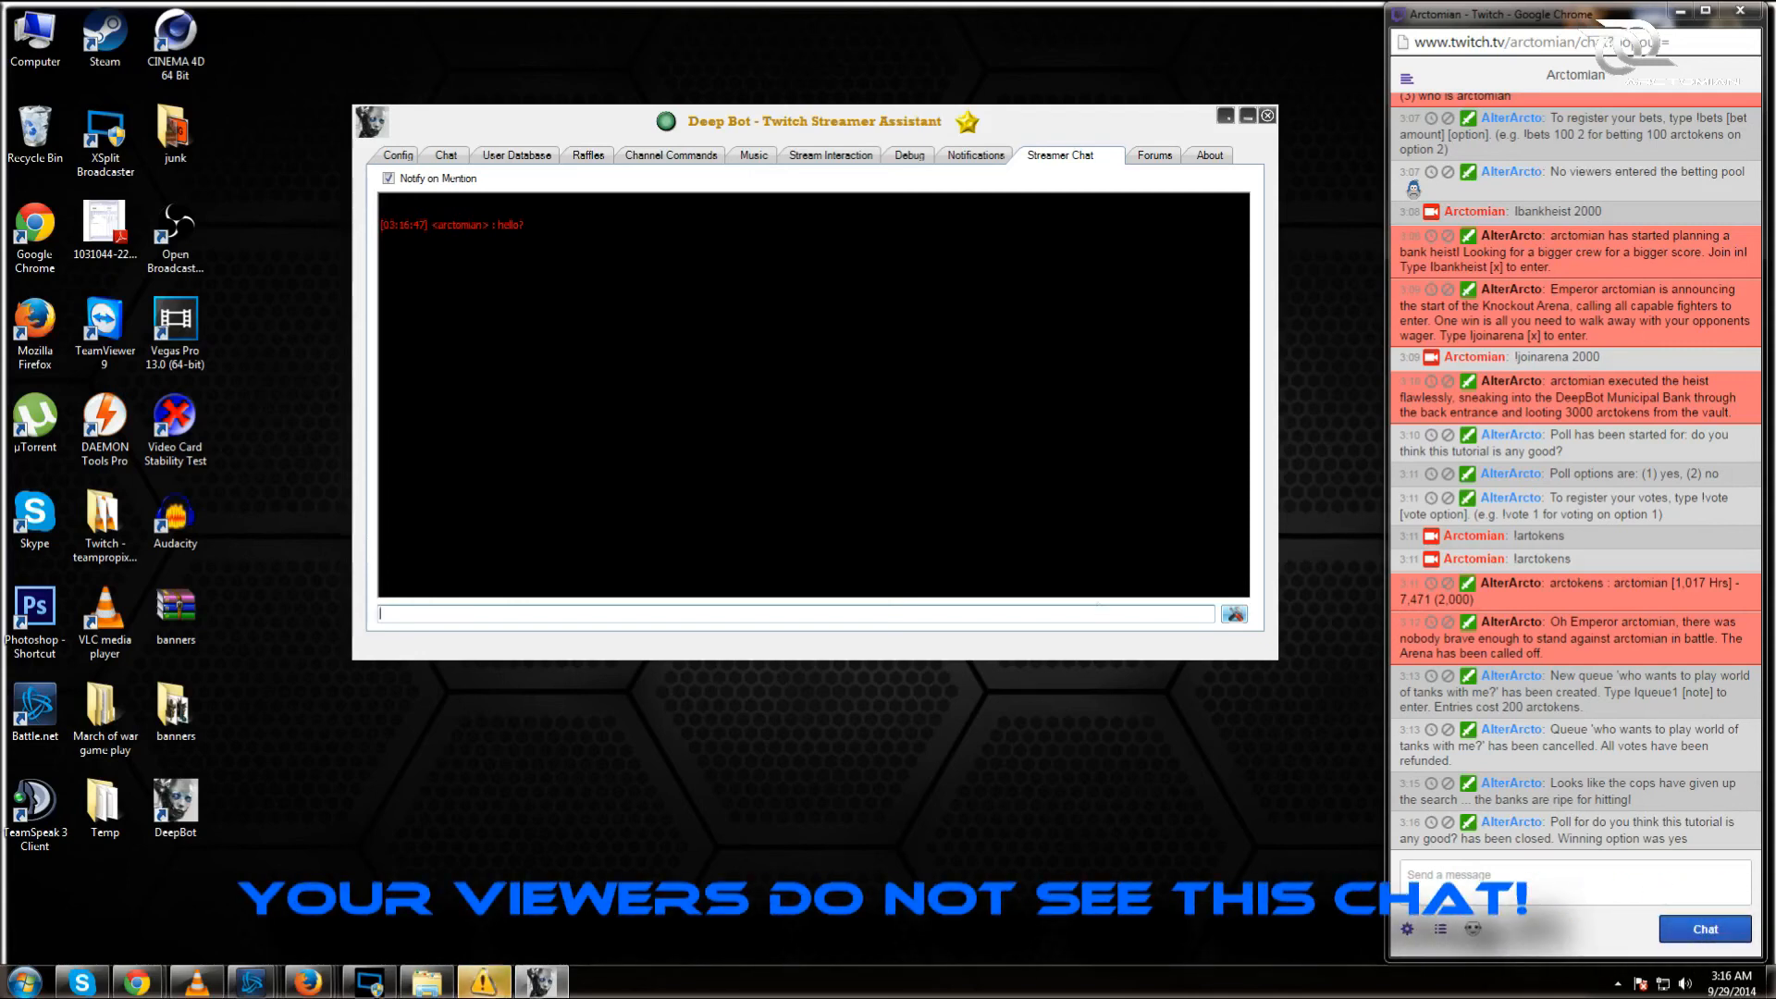
pyautogui.click(1234, 615)
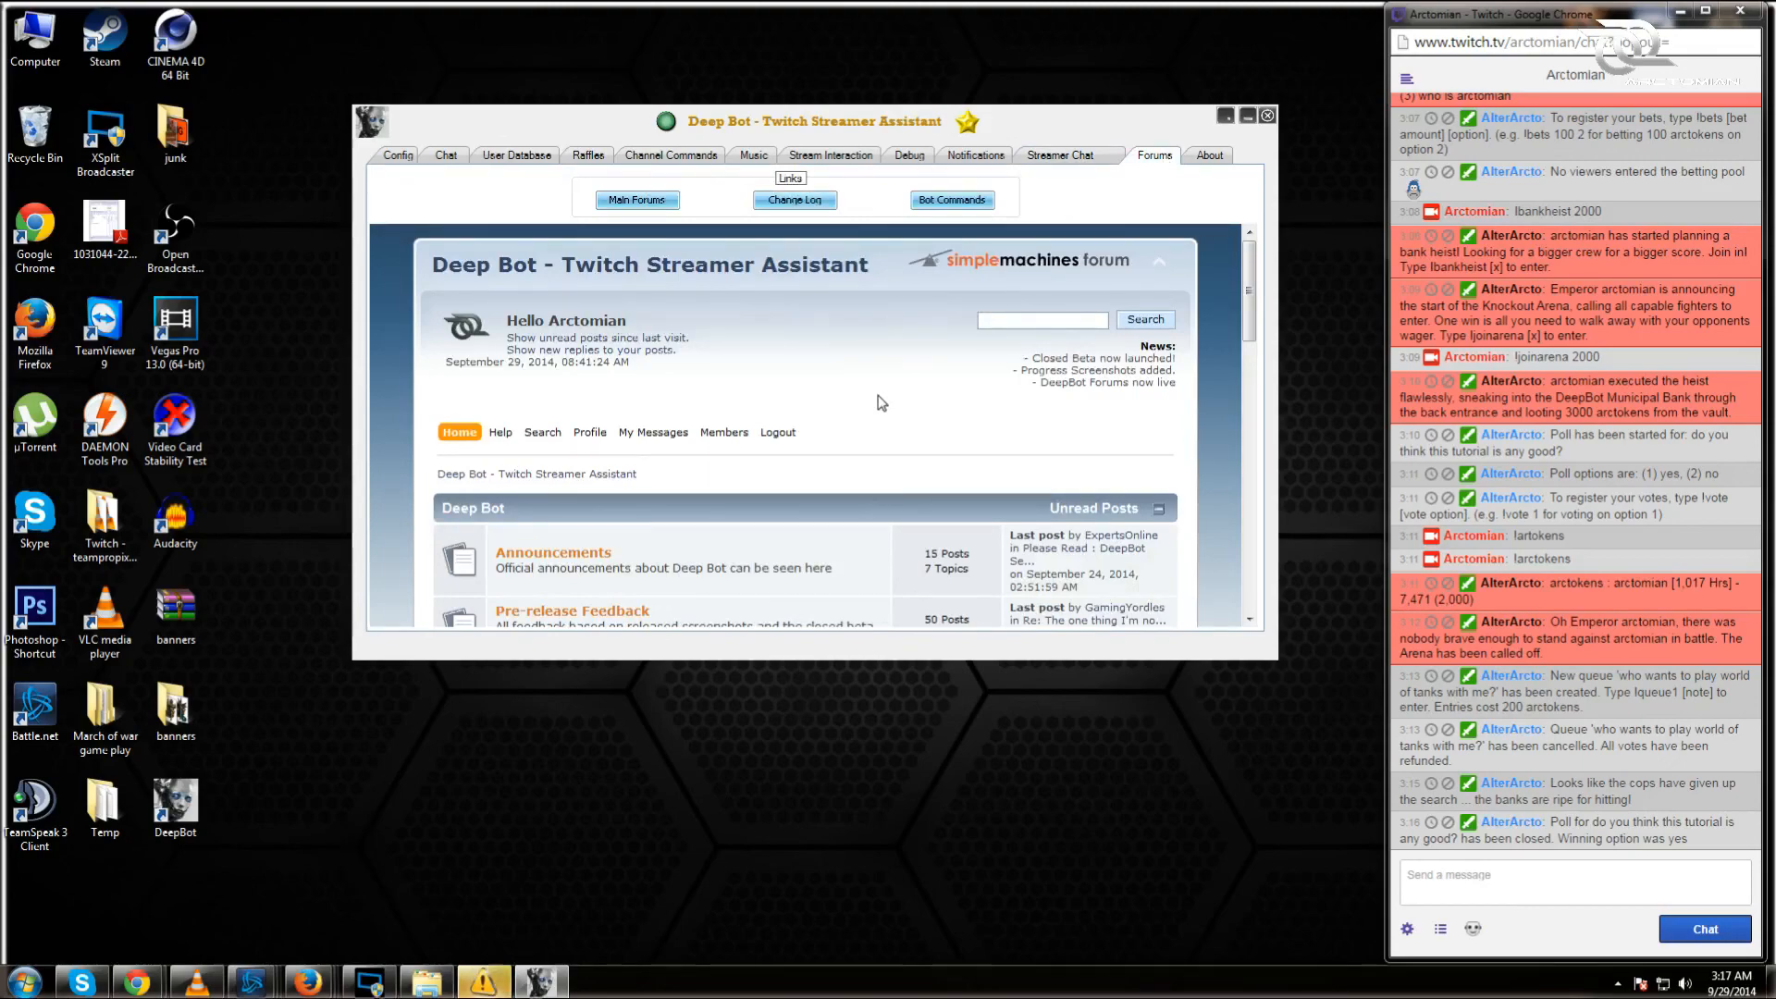
# Step: Scroll down the built-in Deep Bot forum page
pyautogui.moveTo(1246, 286); pyautogui.dragTo(1249, 428)
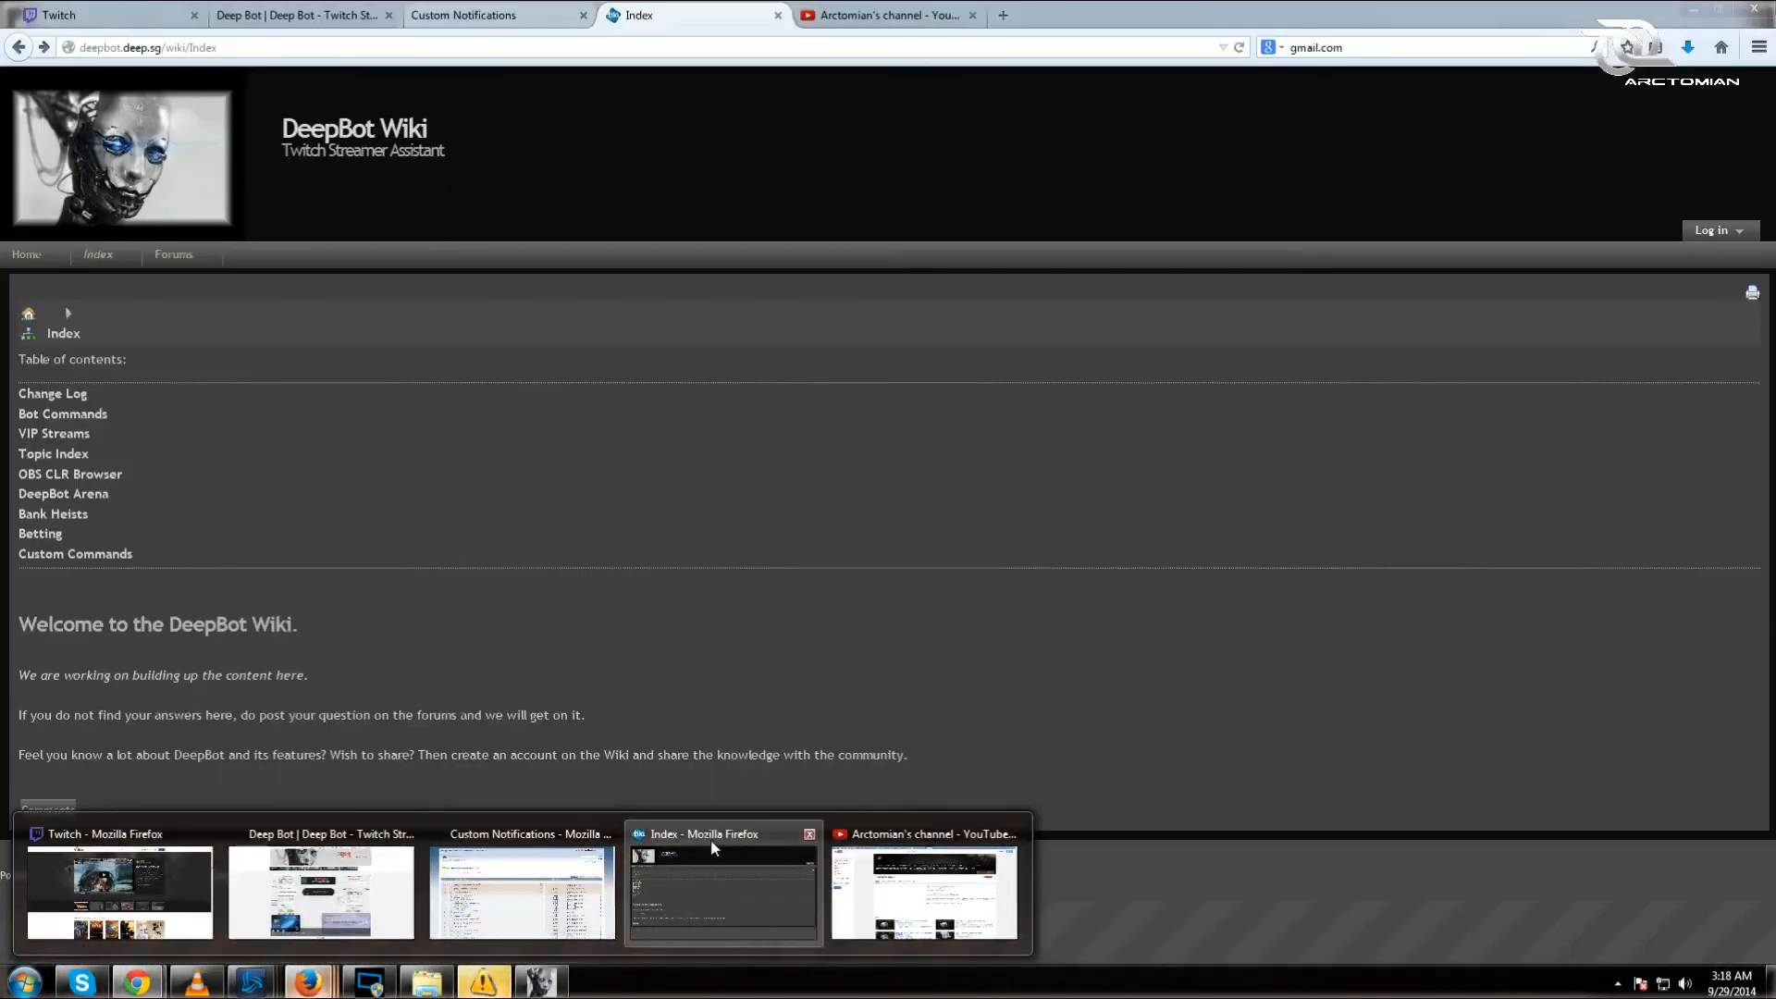
# Step: Bring the Deep Bot wiki window forward from its taskbar preview
pyautogui.click(713, 841)
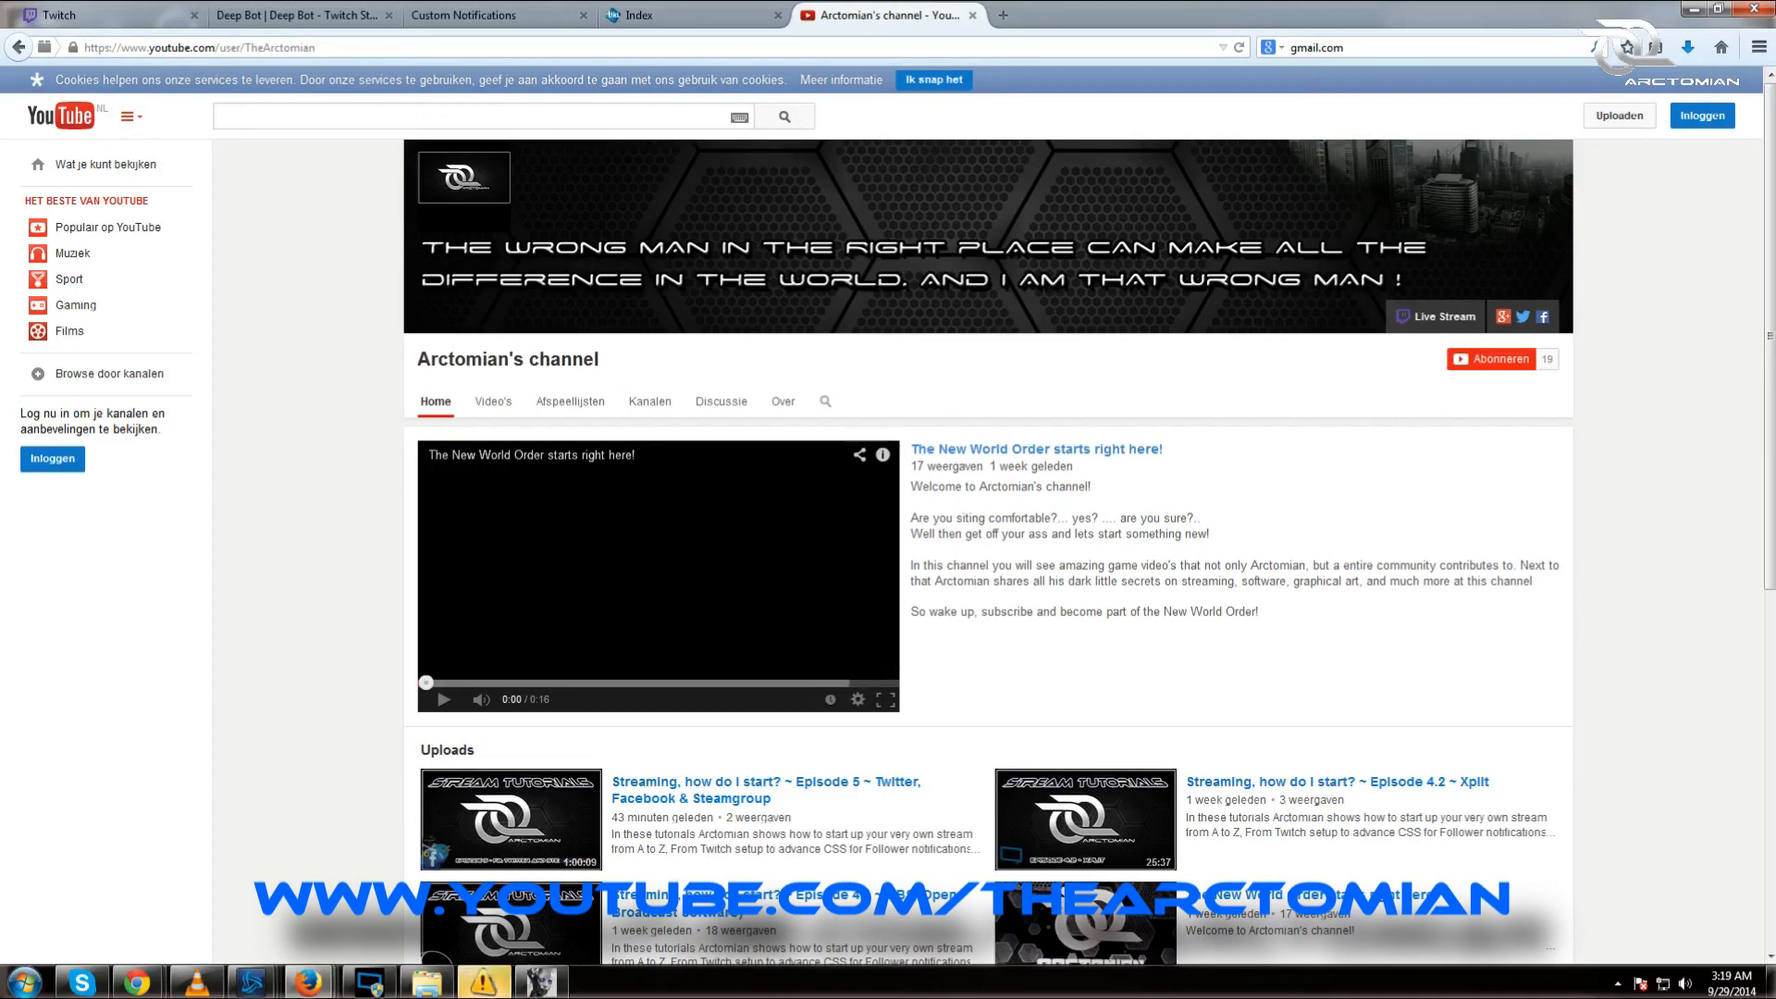
# Step: Minimize the YouTube window and restore the browser on the Deep Bot donation page
pyautogui.click(1691, 8)
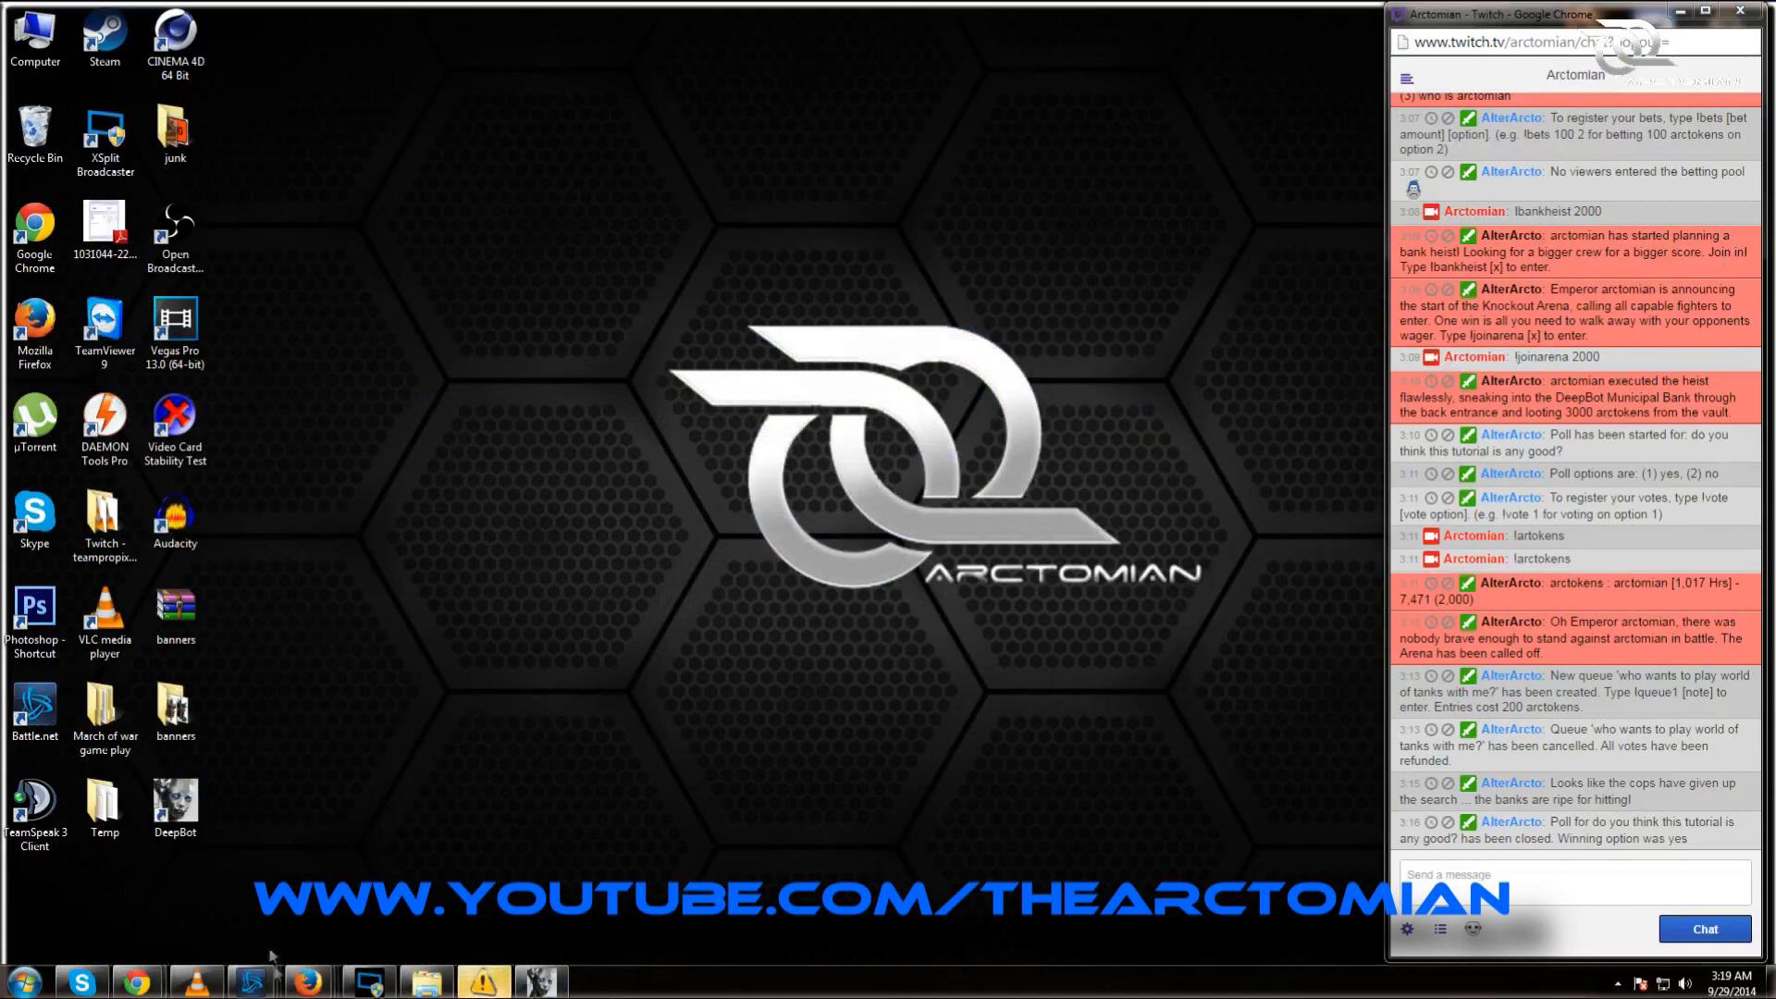
pyautogui.moveTo(308, 982)
pyautogui.click(229, 894)
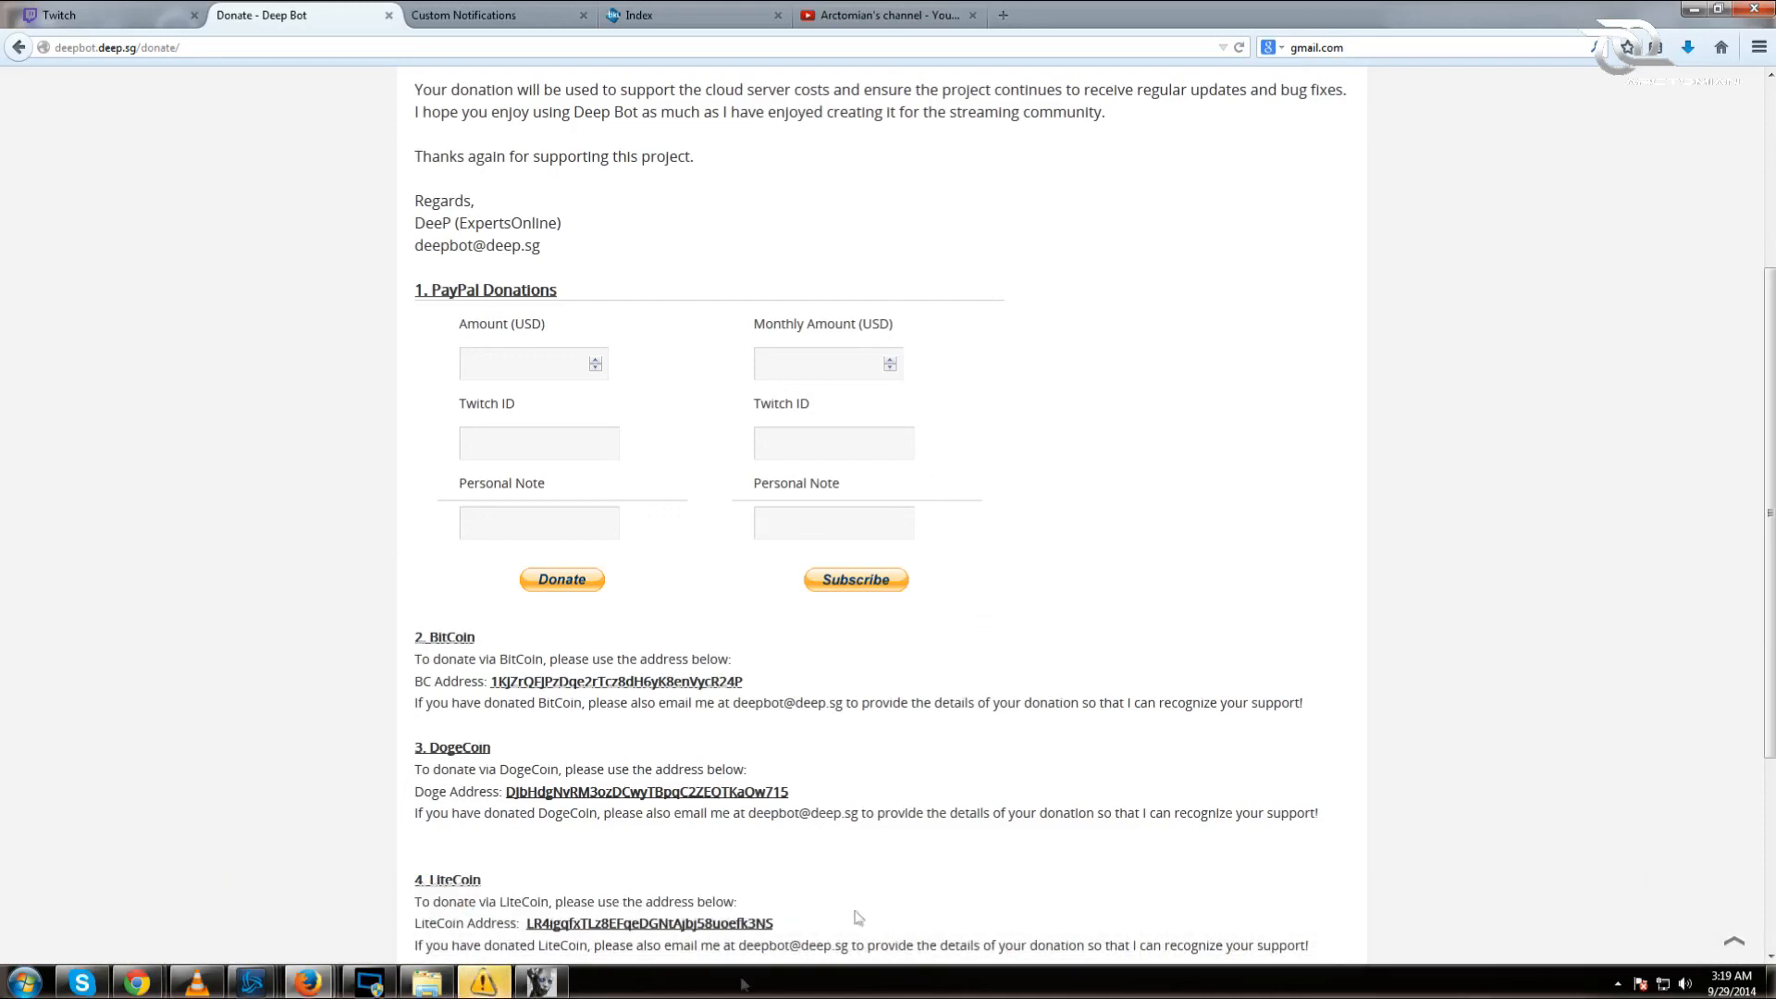
# Step: Bring up the Deep Bot window and scroll the PayPal, BitCoin, DogeCoin and LiteCoin donation options
pyautogui.click(562, 988)
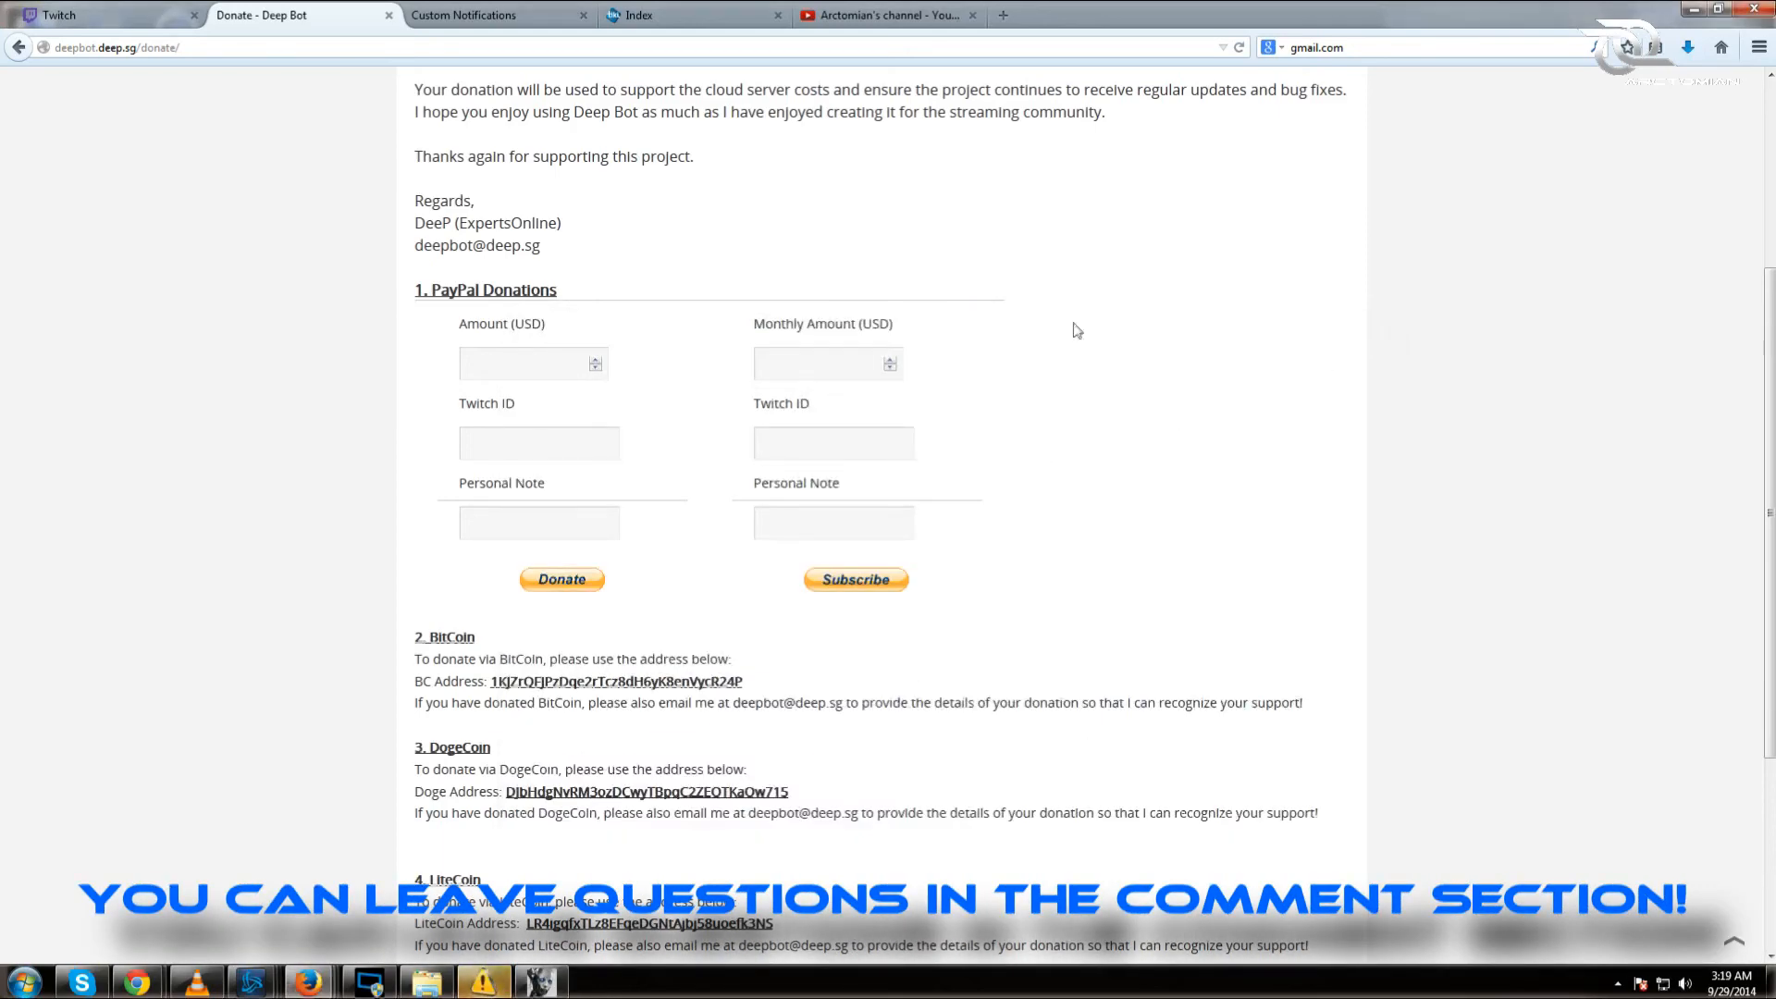
pyautogui.scroll(3, 1147, 527)
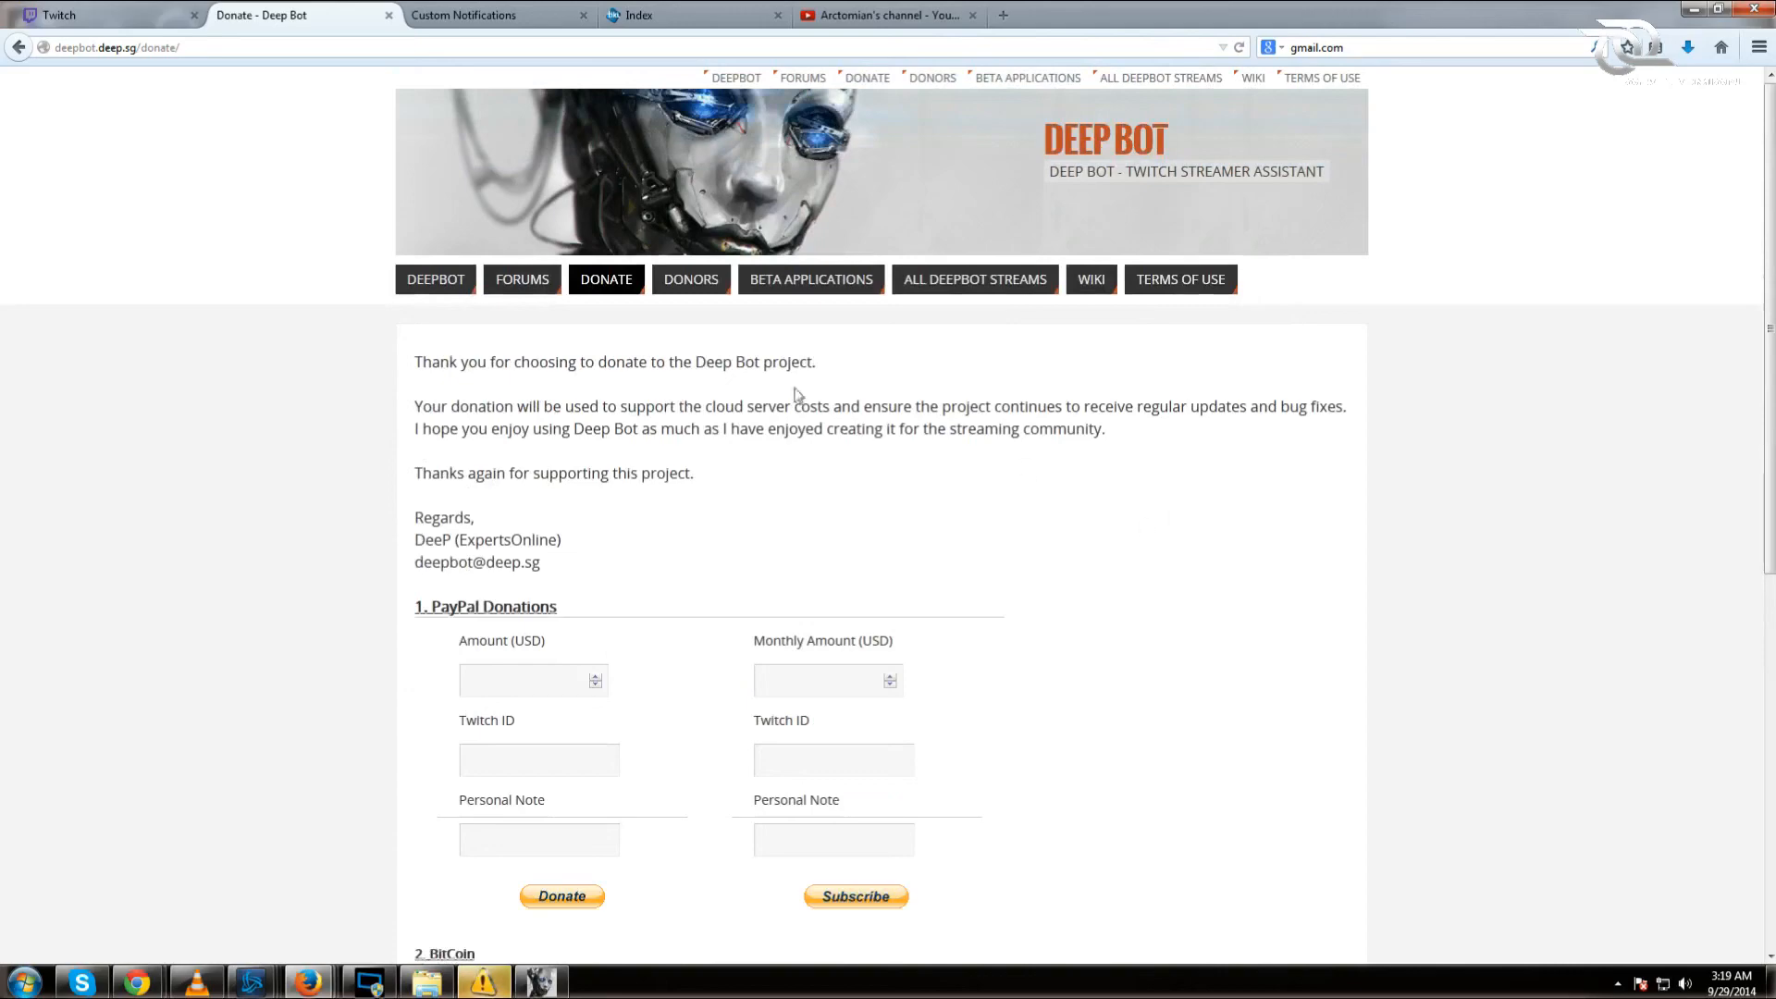
pyautogui.scroll(-7, 1268, 396)
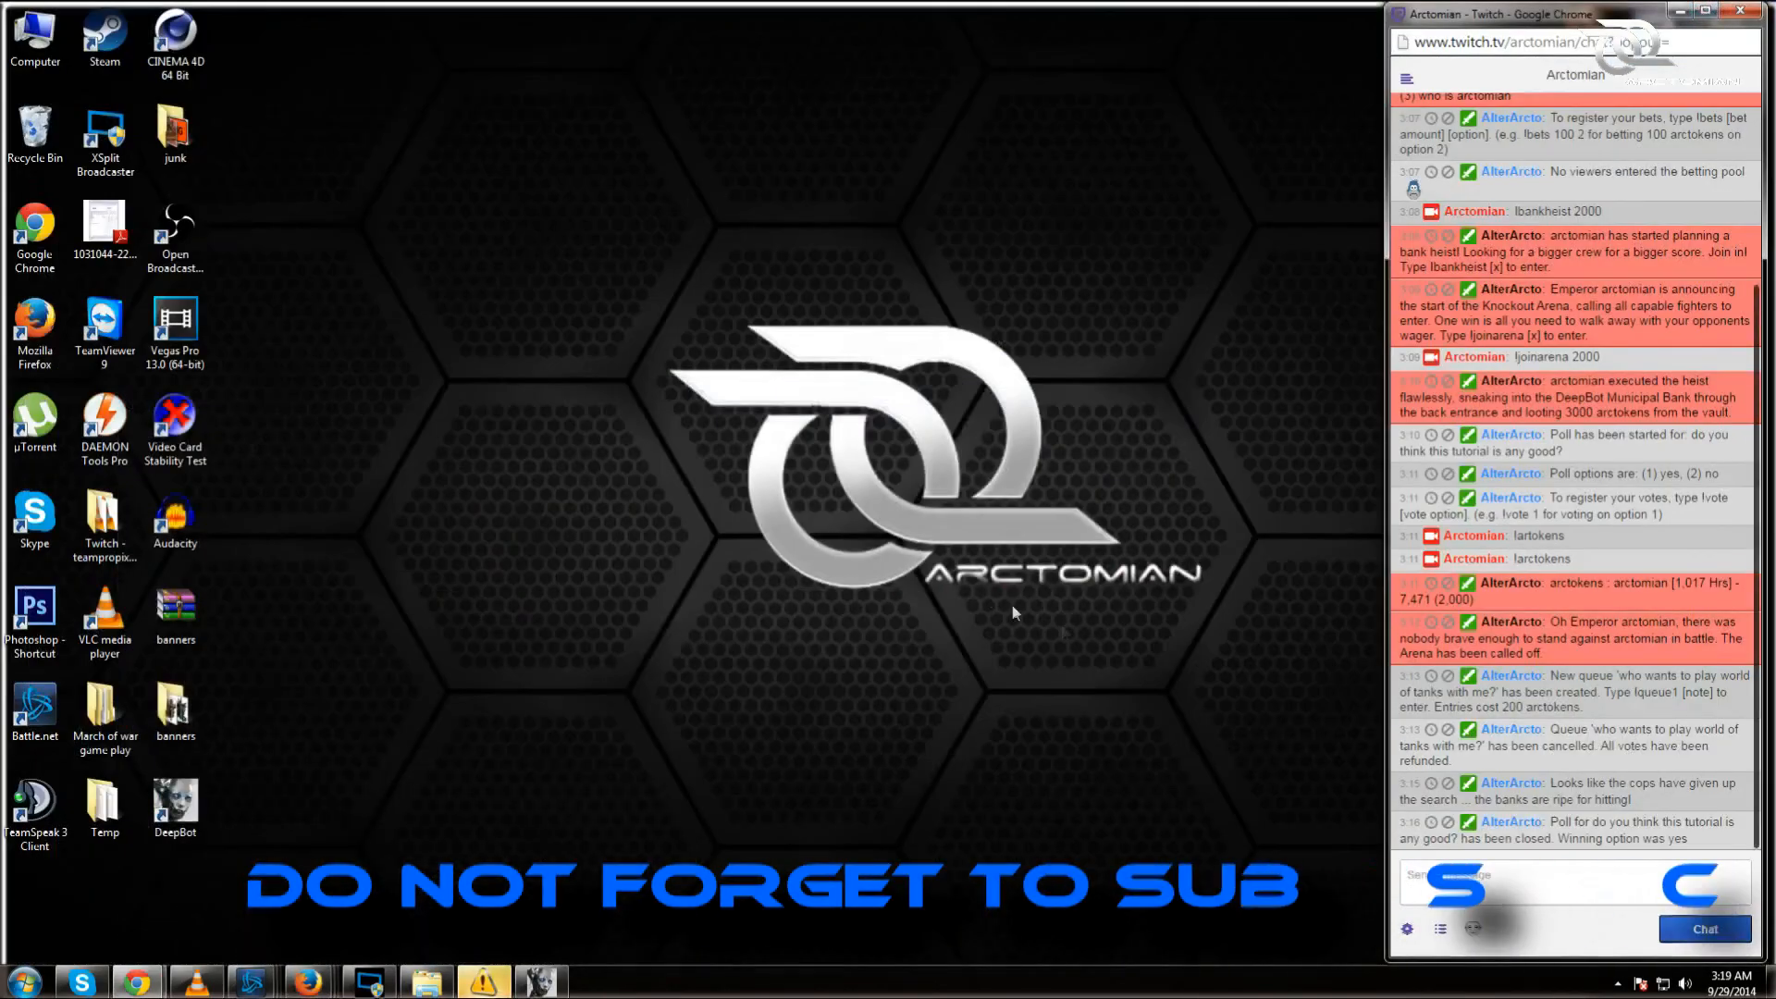